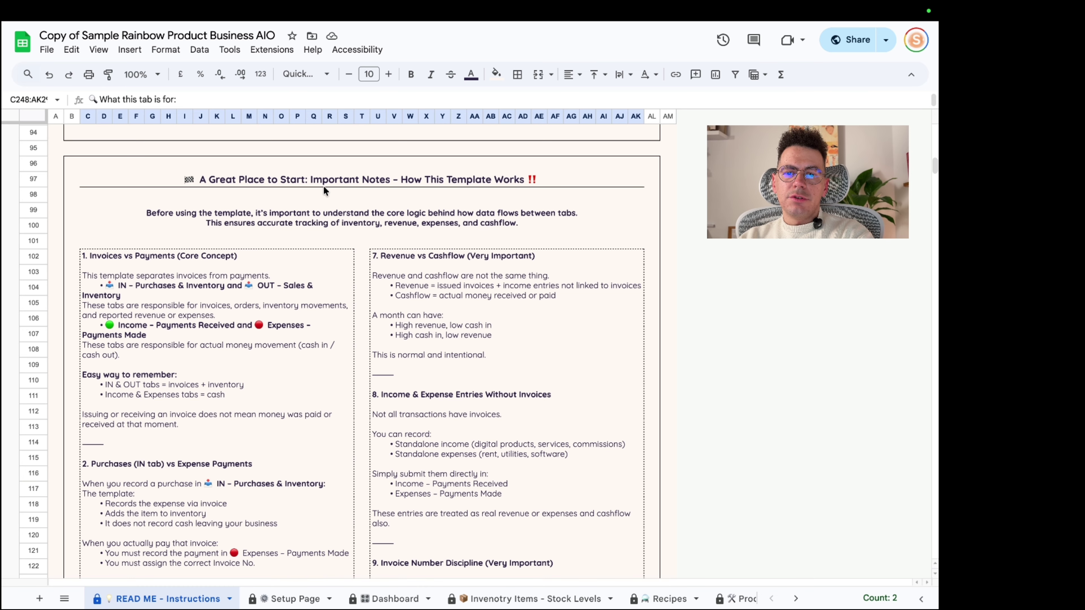
# Step: Read the Important Notes on how the template works, down to the Instructions Index on the READ ME sheet
pyautogui.scroll(-3, 323, 185)
pyautogui.scroll(-2, 240, 227)
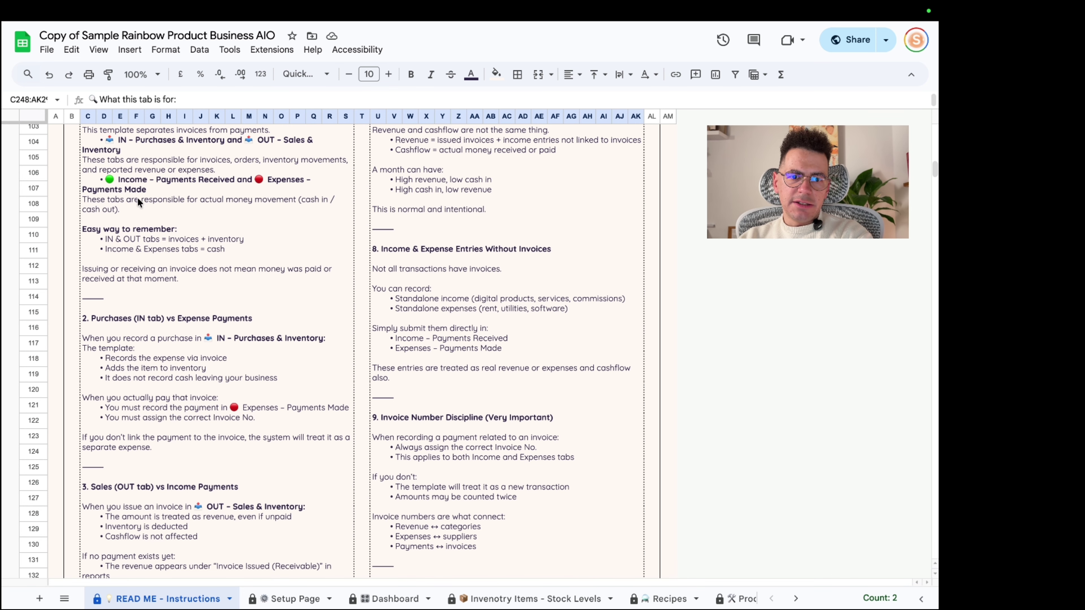
pyautogui.scroll(2, 311, 304)
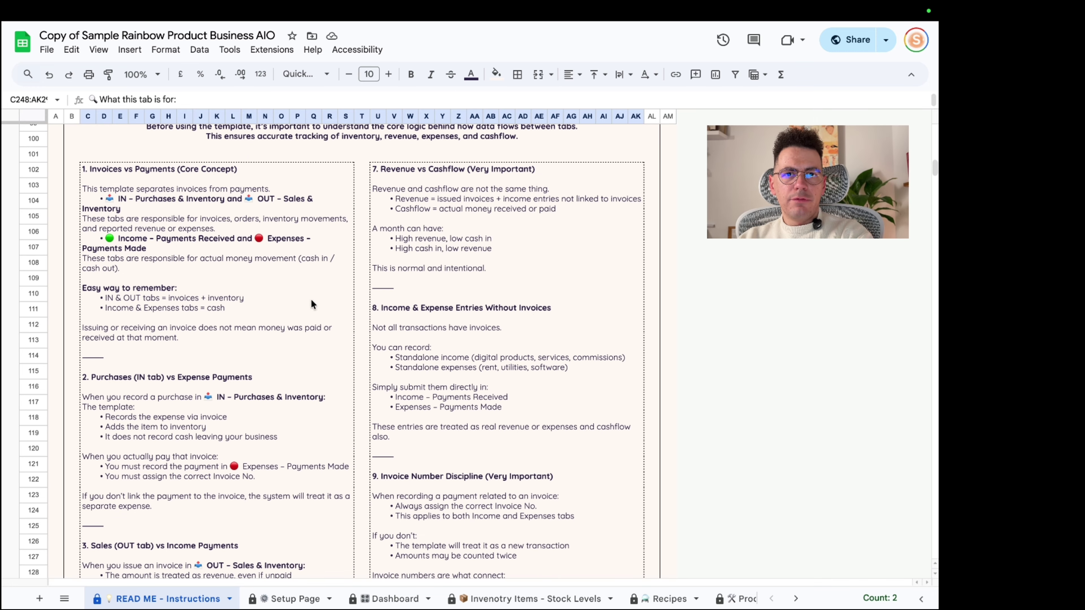
pyautogui.scroll(-18, 311, 303)
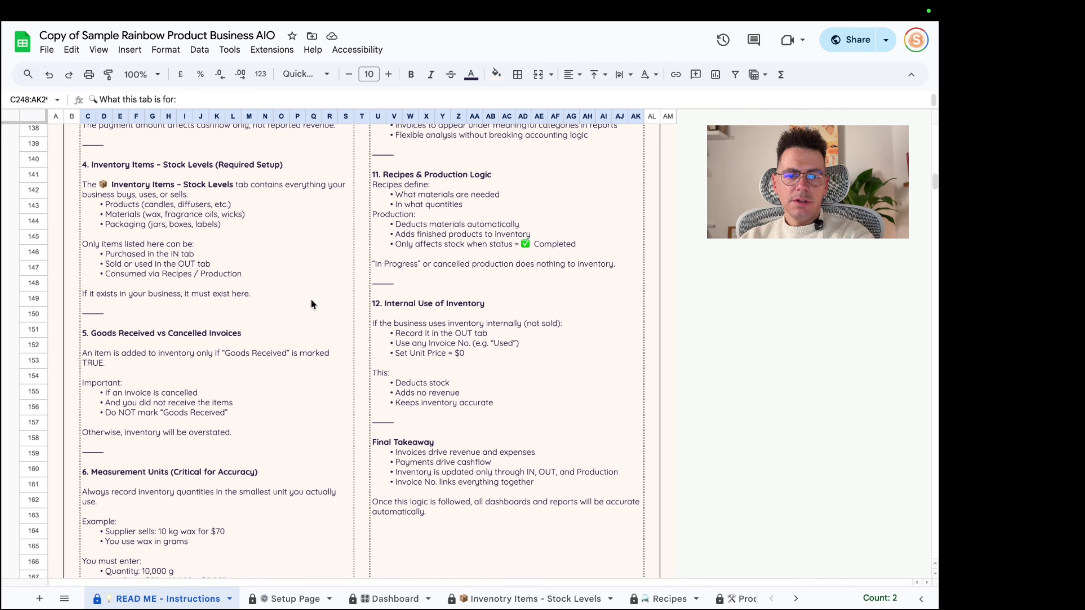
pyautogui.scroll(-15, 312, 303)
pyautogui.click(188, 387)
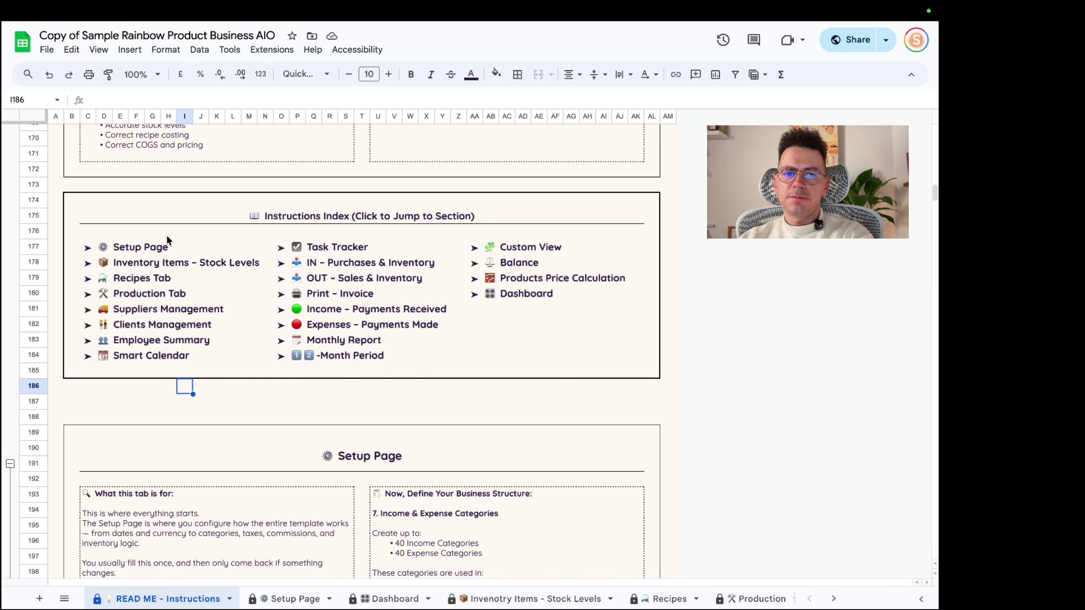
# Step: Follow the index link for OUT – Sales & Inventory, then return to the Instructions Index
pyautogui.click(360, 280)
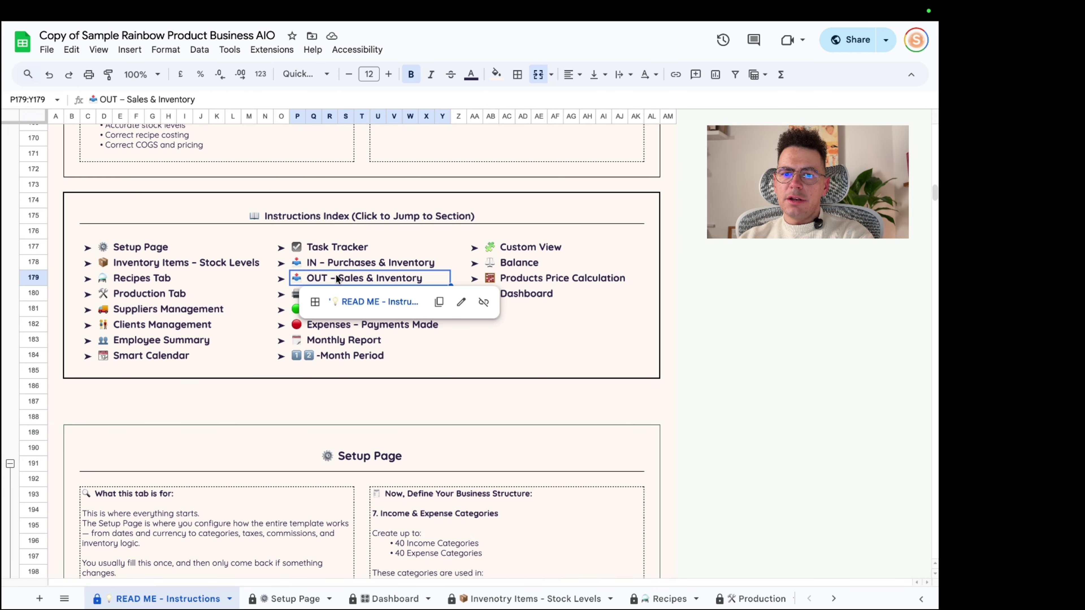
pyautogui.click(361, 302)
pyautogui.scroll(6, 299, 389)
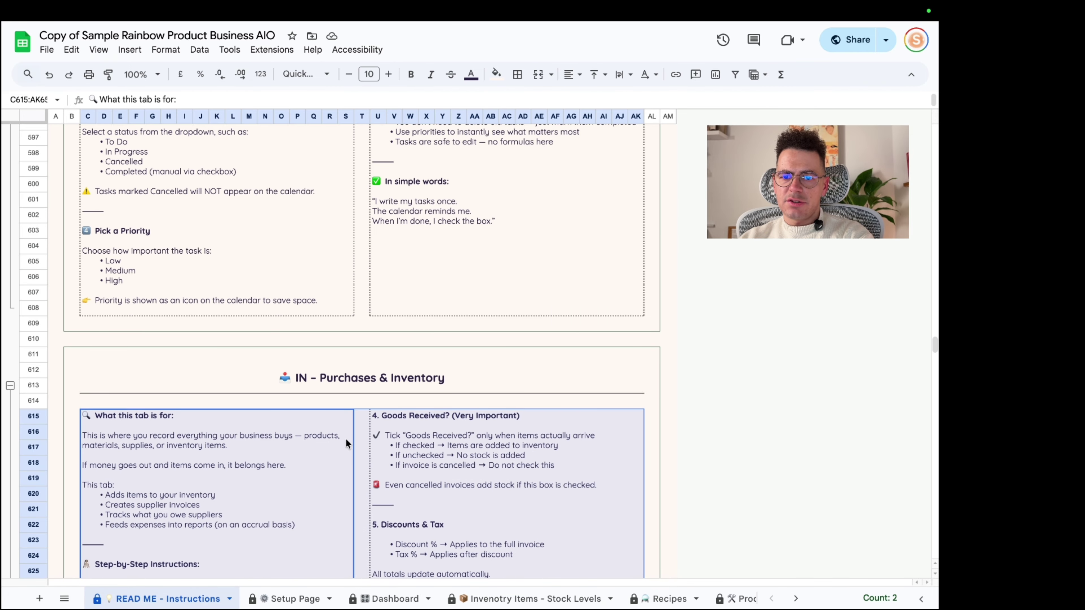
pyautogui.scroll(20, 347, 449)
pyautogui.scroll(15, 345, 438)
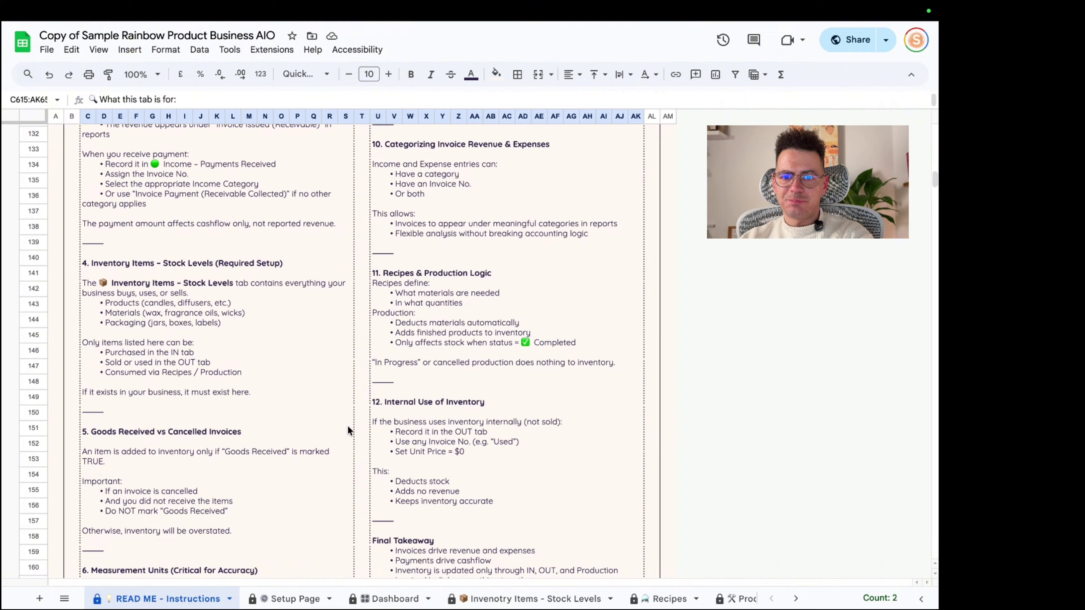
pyautogui.scroll(-11, 347, 417)
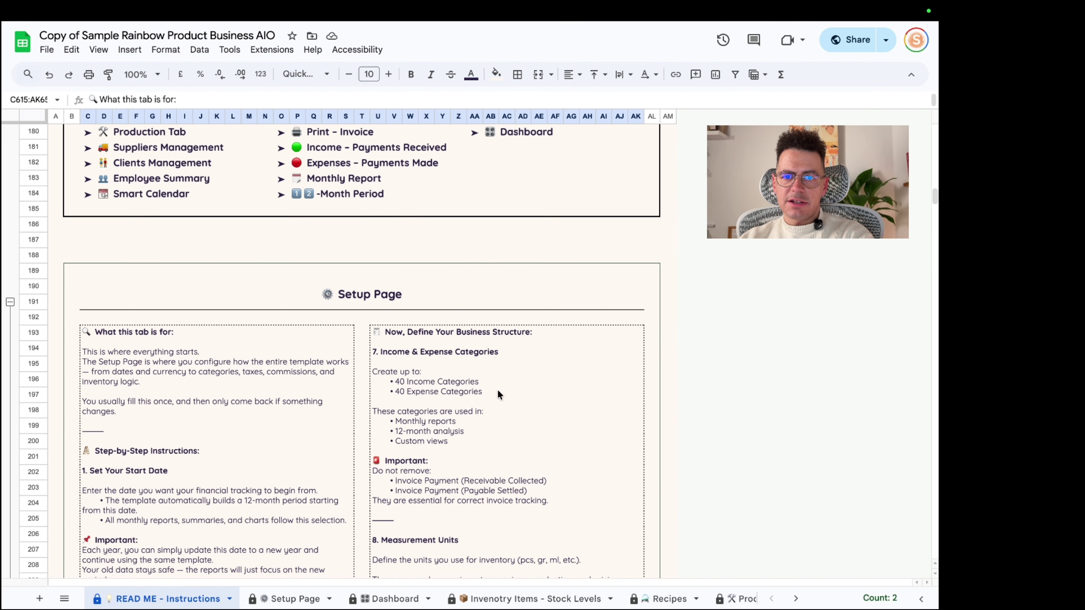
pyautogui.scroll(3, 213, 487)
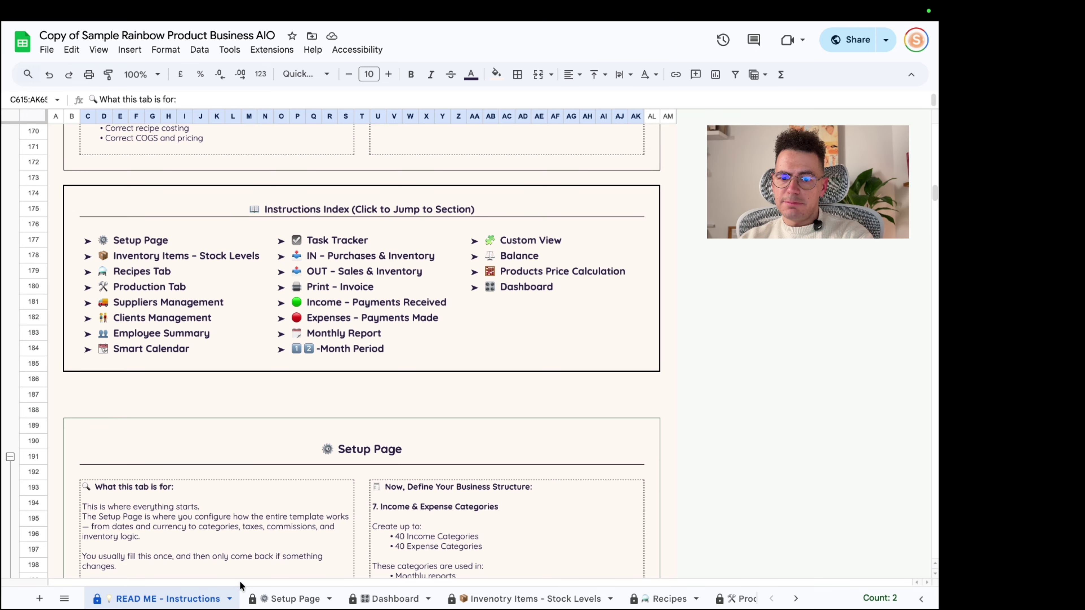
# Step: Expand the grouped Tab's Instructions columns on the inventory stock levels sheet and read through them
pyautogui.click(486, 597)
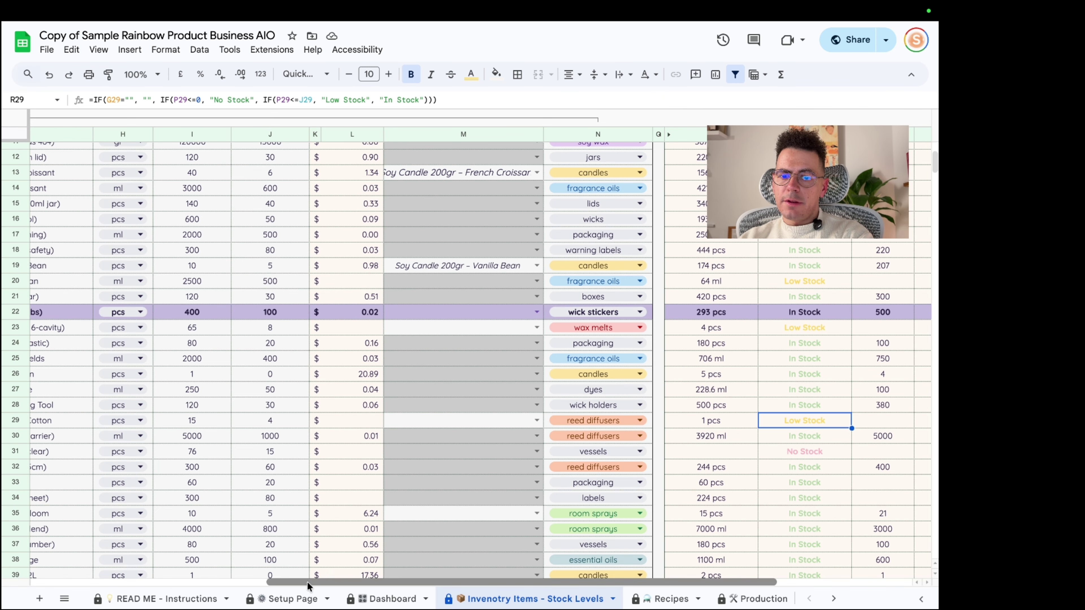
pyautogui.hscroll(5, 599, 428)
pyautogui.scroll(4, 771, 417)
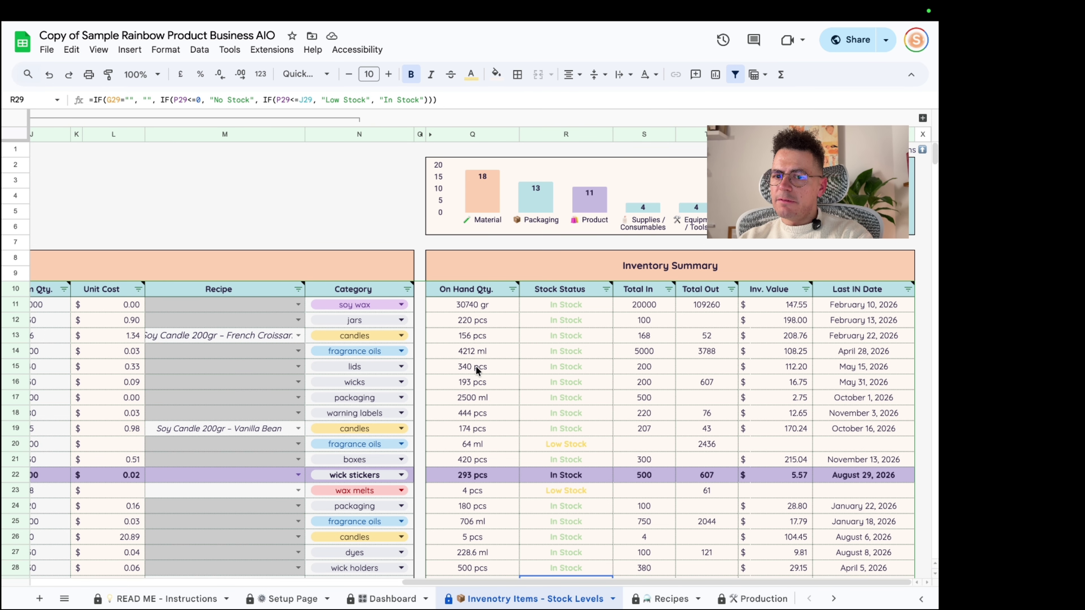
pyautogui.click(923, 119)
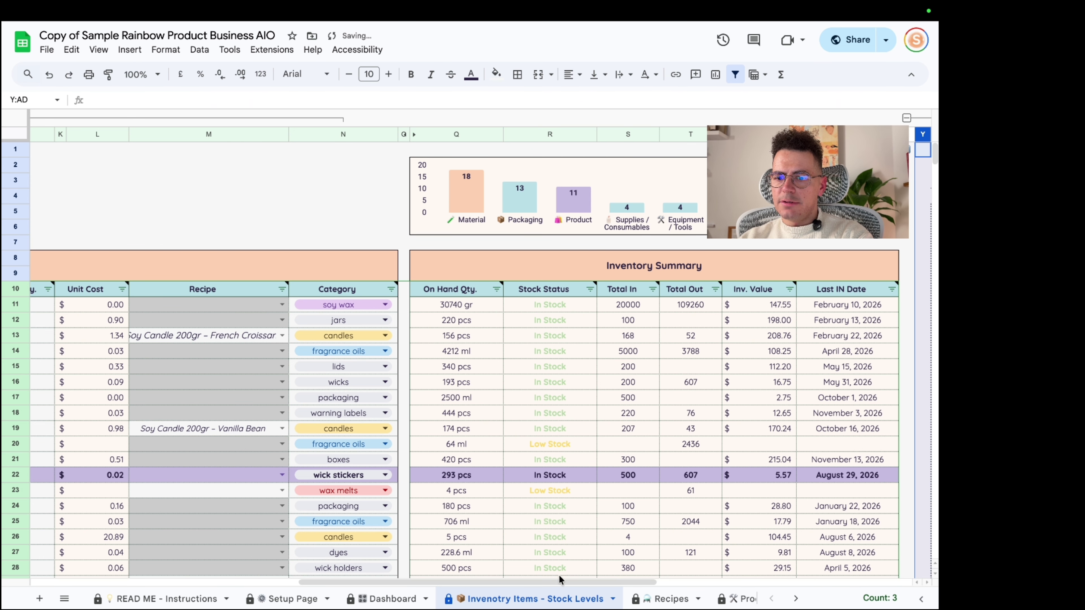
pyautogui.moveTo(561, 581); pyautogui.dragTo(815, 581)
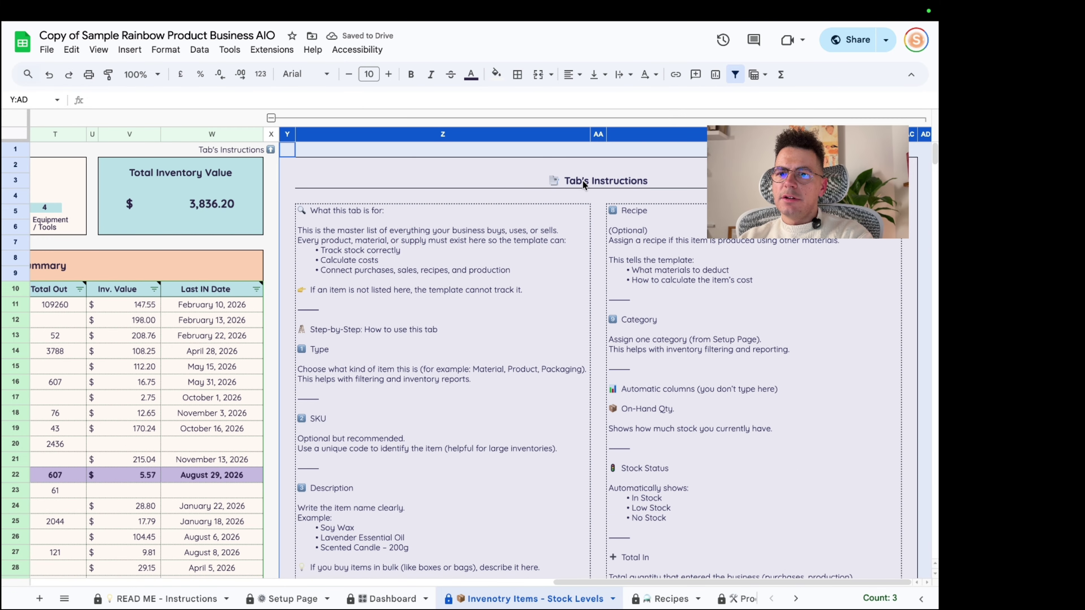
pyautogui.scroll(-12, 397, 223)
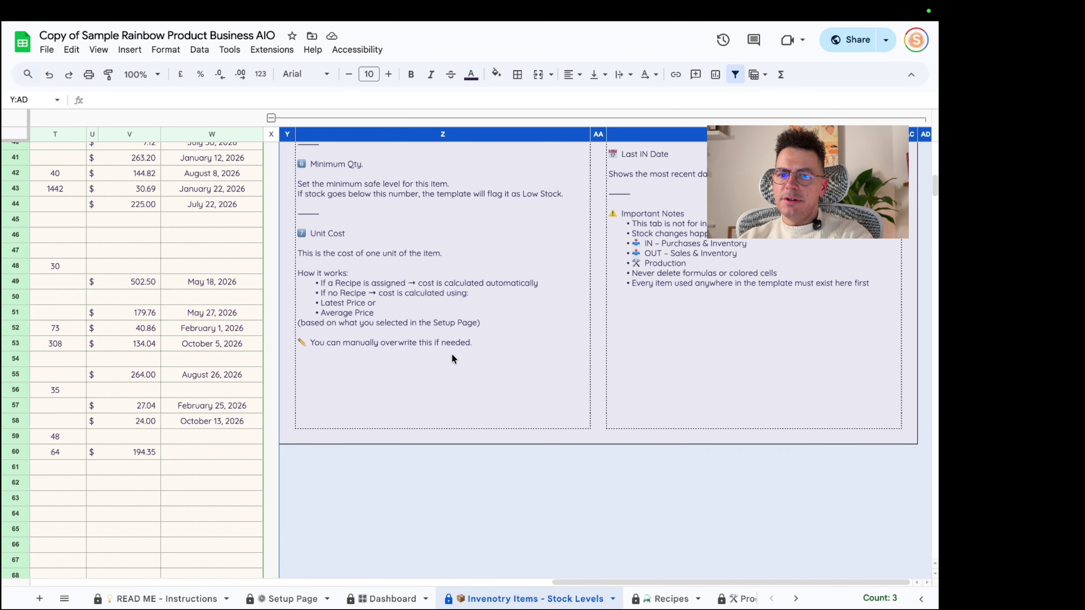
pyautogui.scroll(12, 469, 398)
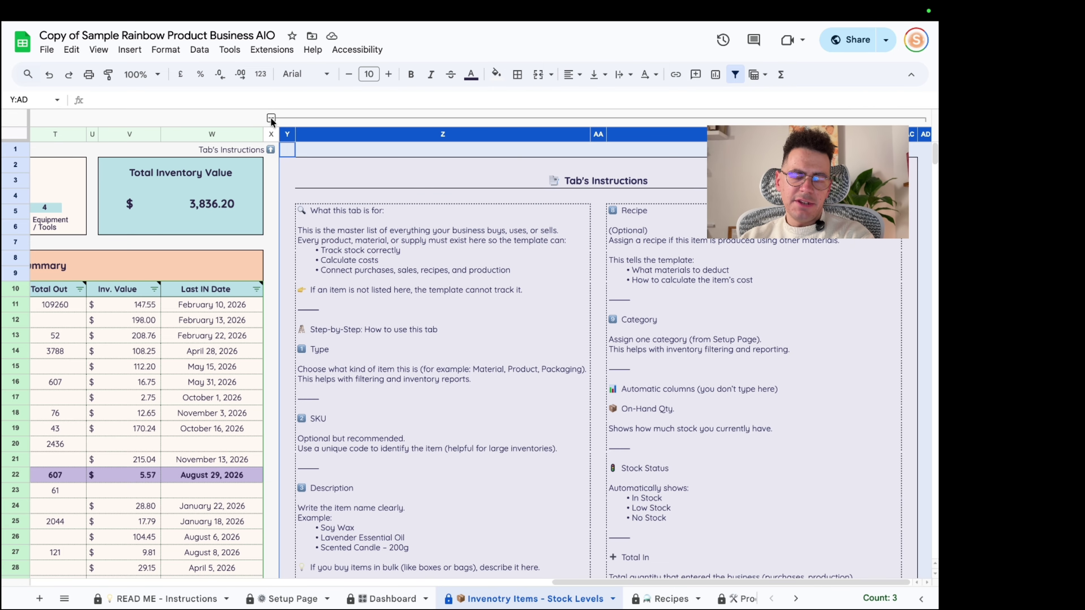
# Step: Collapse the Tab's Instructions columns and view the note on the Description header in Item Details
pyautogui.click(271, 118)
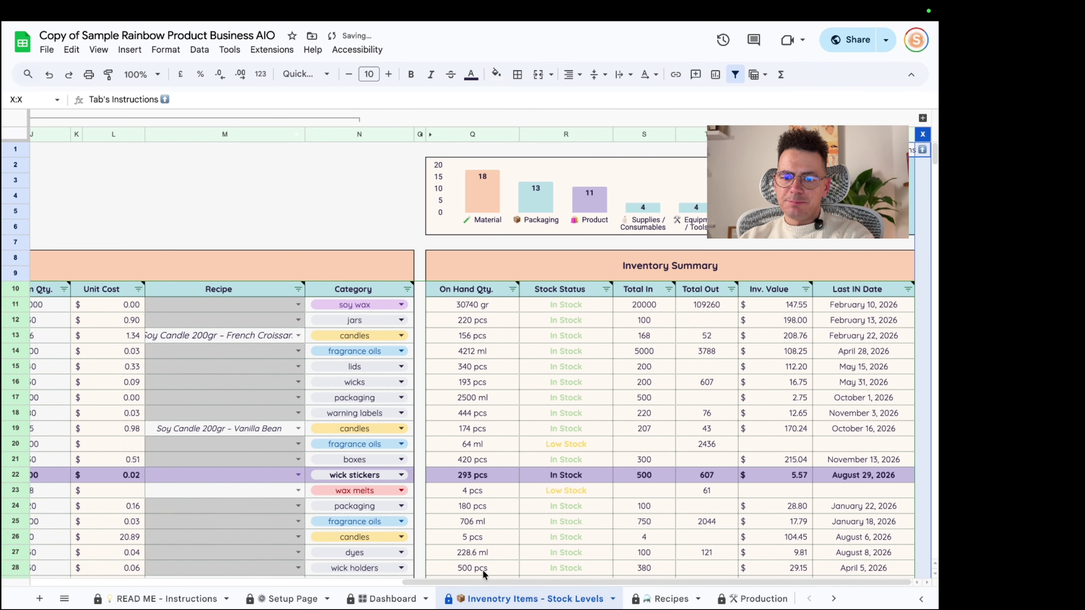
pyautogui.moveTo(478, 583); pyautogui.dragTo(96, 605)
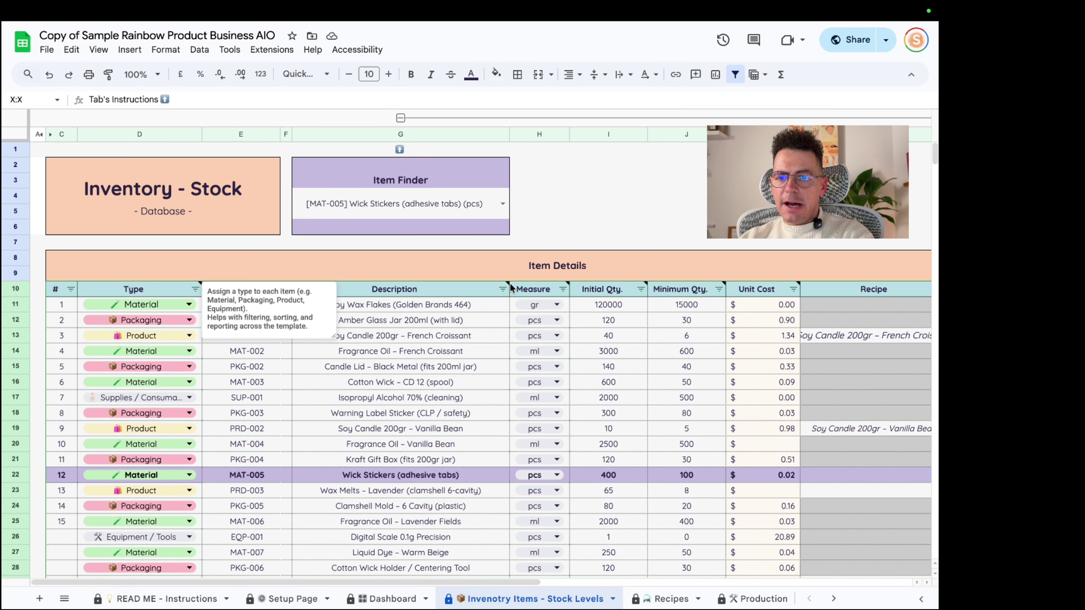
pyautogui.moveTo(508, 289)
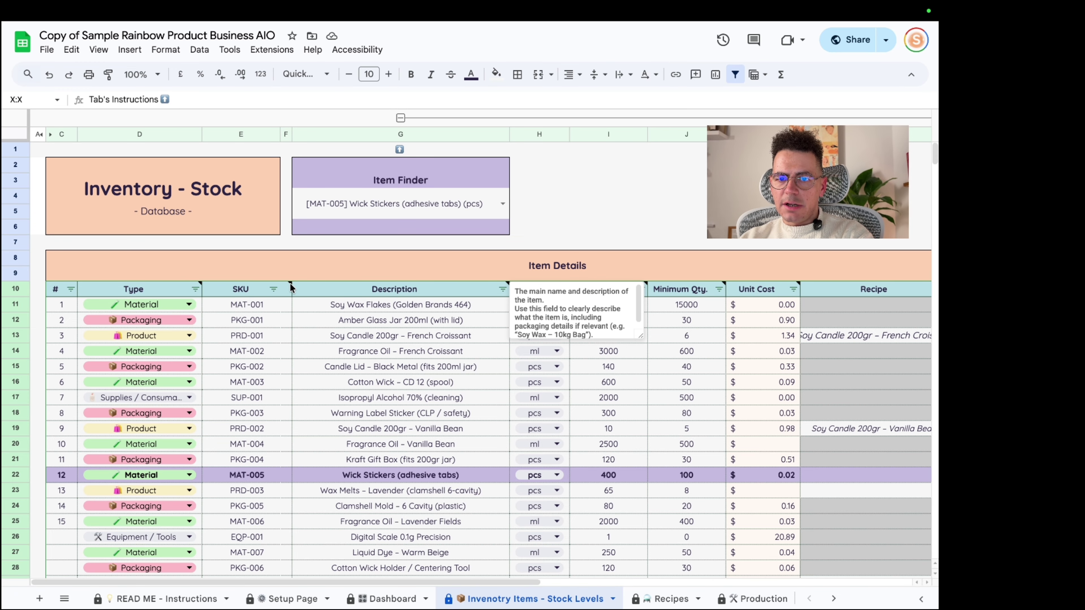
# Step: Review the Dashboard sheet and read the note attached to the Overdue Invoices (Payable) section
pyautogui.click(392, 599)
pyautogui.scroll(-1, 478, 417)
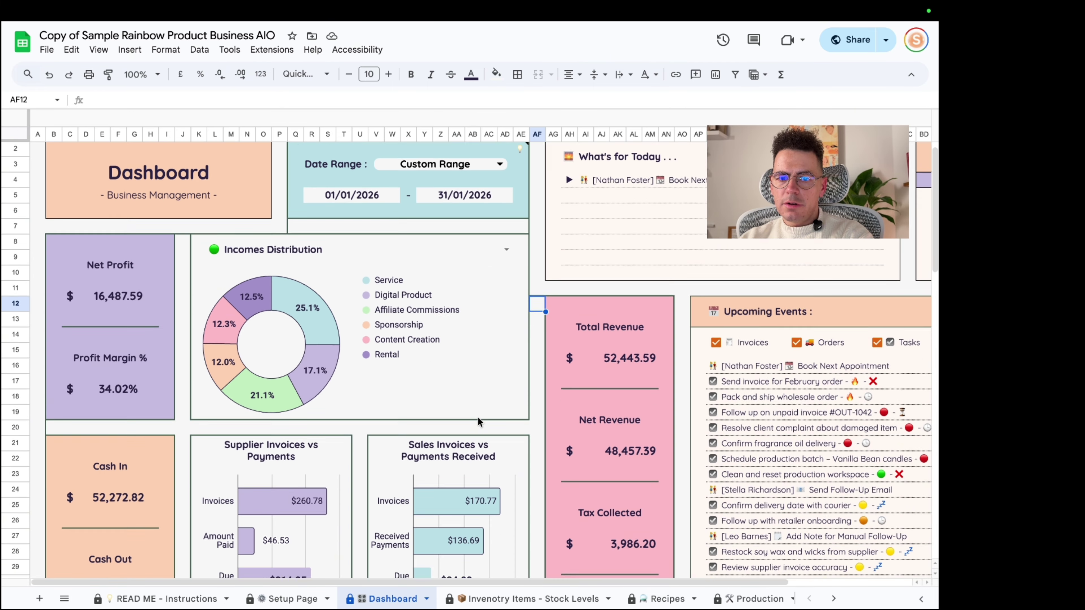
pyautogui.scroll(-5, 478, 417)
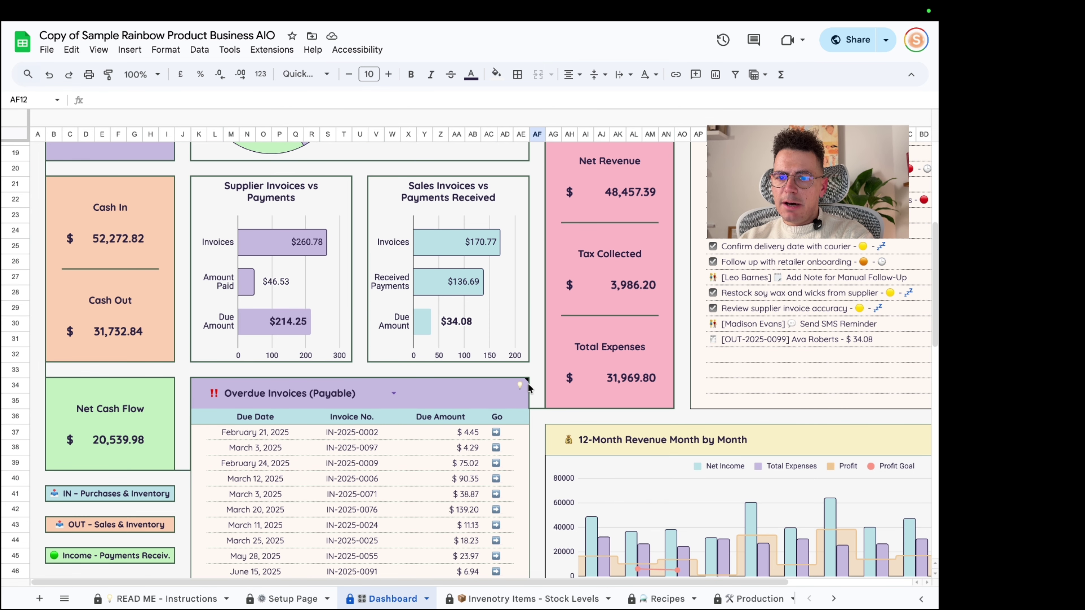
pyautogui.moveTo(528, 381)
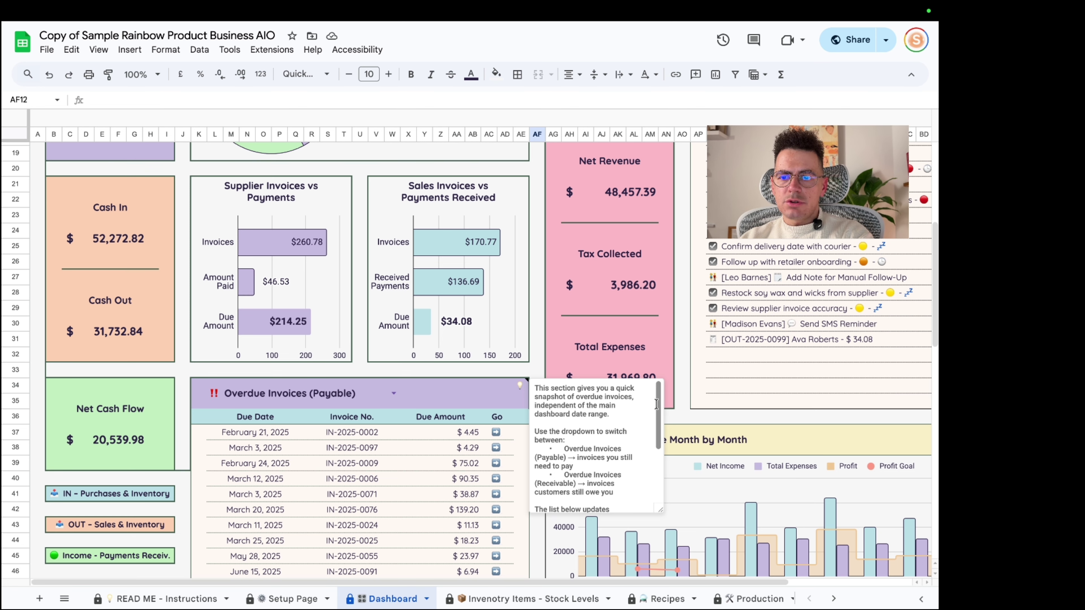
pyautogui.moveTo(659, 403)
pyautogui.mouseDown()
pyautogui.moveTo(662, 470)
pyautogui.moveTo(664, 392)
pyautogui.mouseUp()
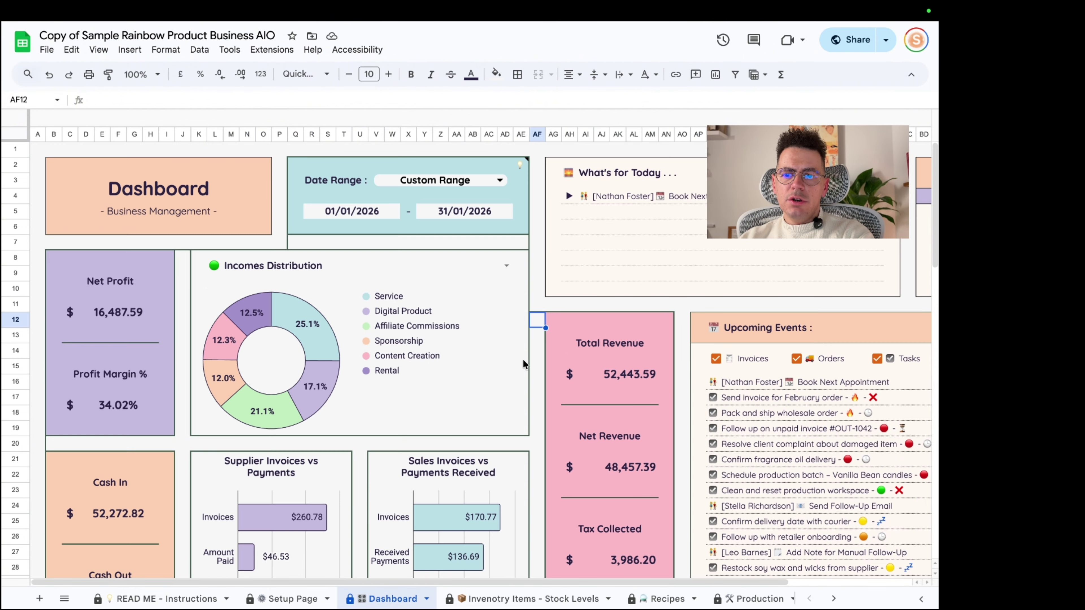
pyautogui.scroll(6, 419, 445)
# Step: Inspect the Start Date, Currency and unit cost calculation options on the Setup Page
pyautogui.click(292, 599)
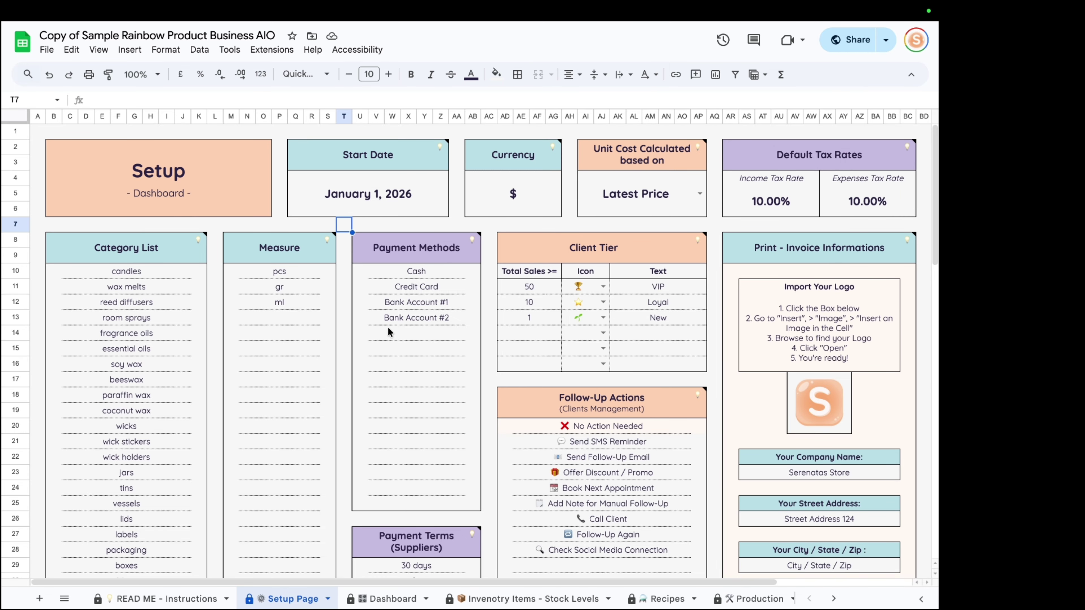
pyautogui.click(367, 199)
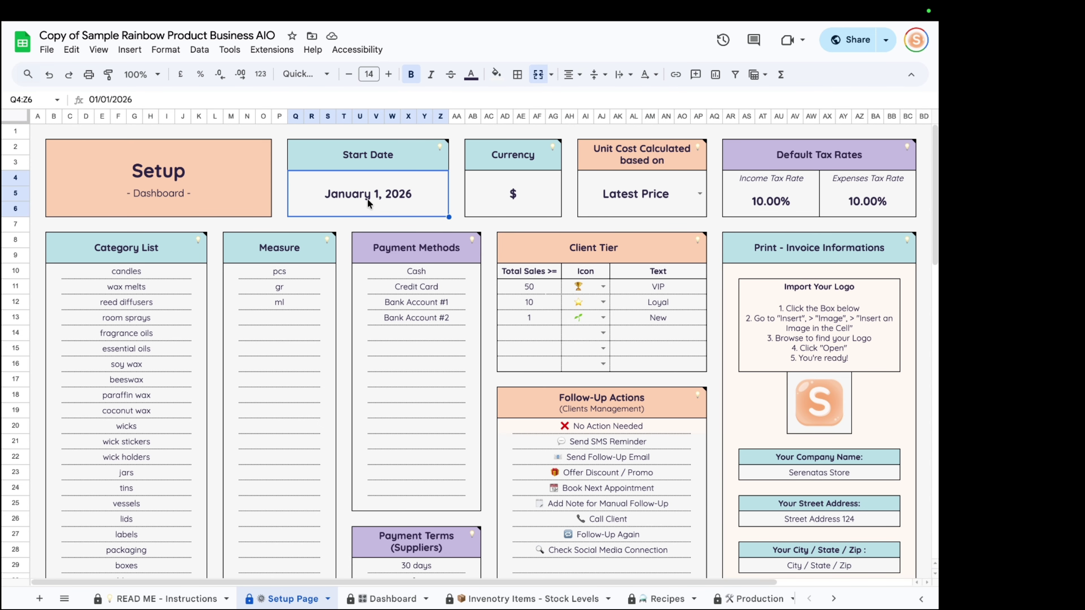
pyautogui.click(509, 188)
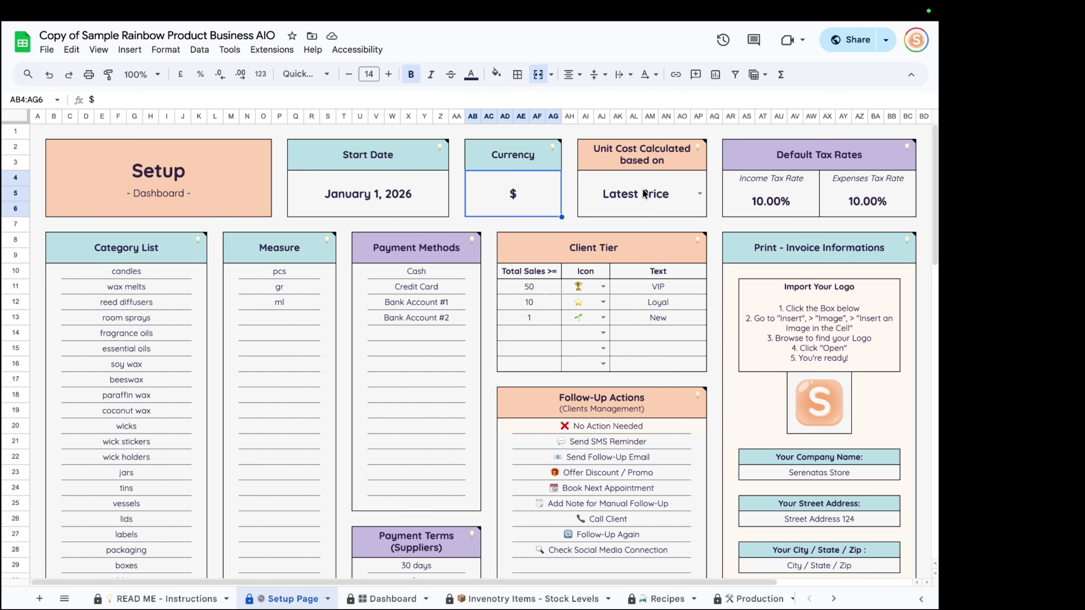
pyautogui.doubleClick(692, 203)
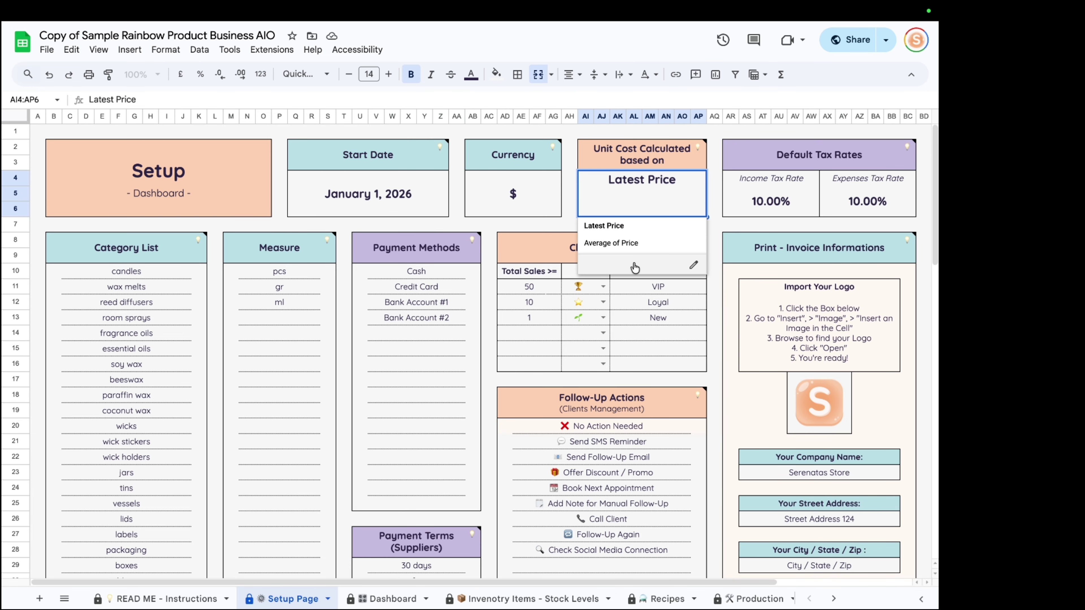
pyautogui.click(721, 225)
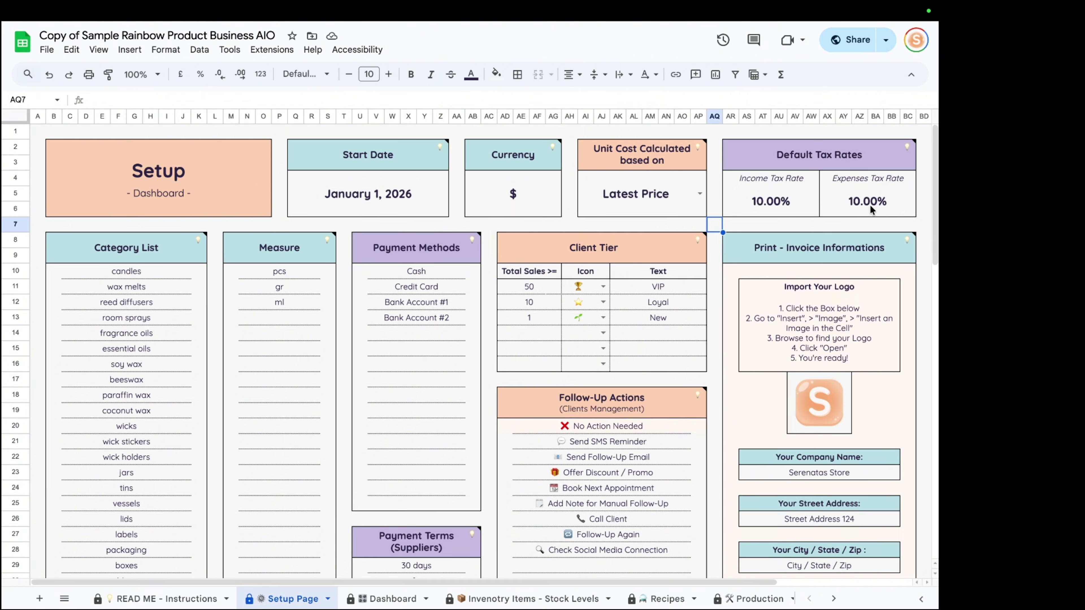
pyautogui.click(405, 200)
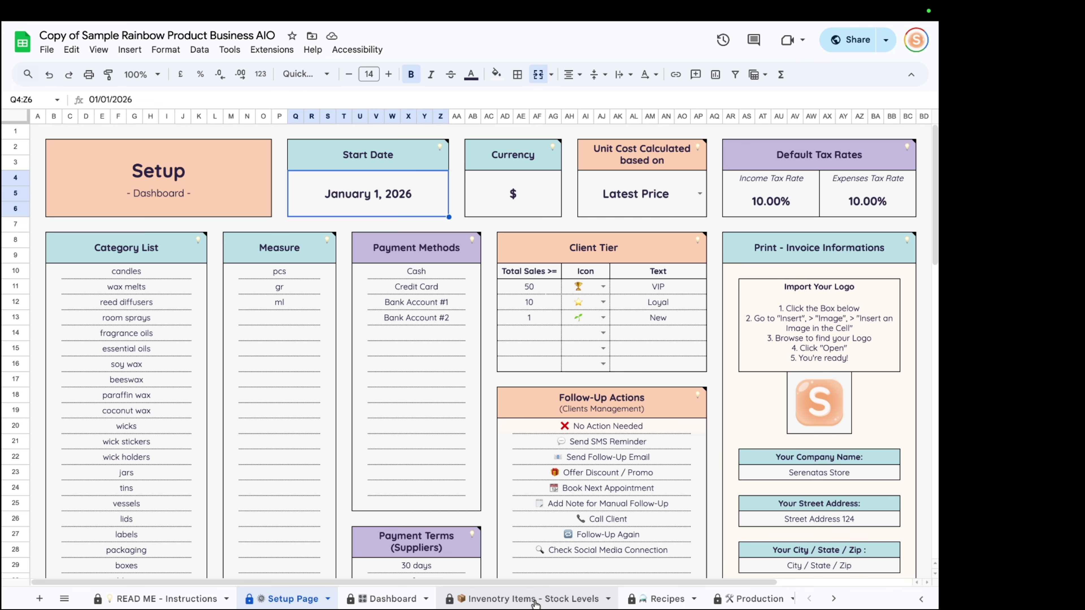
# Step: Examine the Category List, Measure and Payment Methods entries on the Setup Page
pyautogui.scroll(-2, 384, 407)
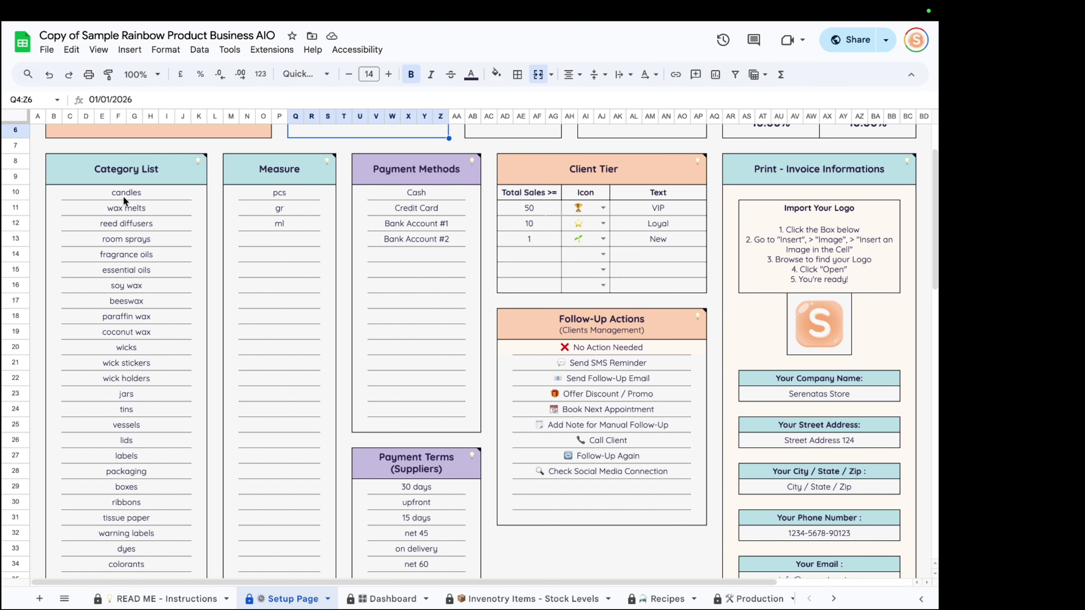
pyautogui.moveTo(123, 194); pyautogui.dragTo(126, 363)
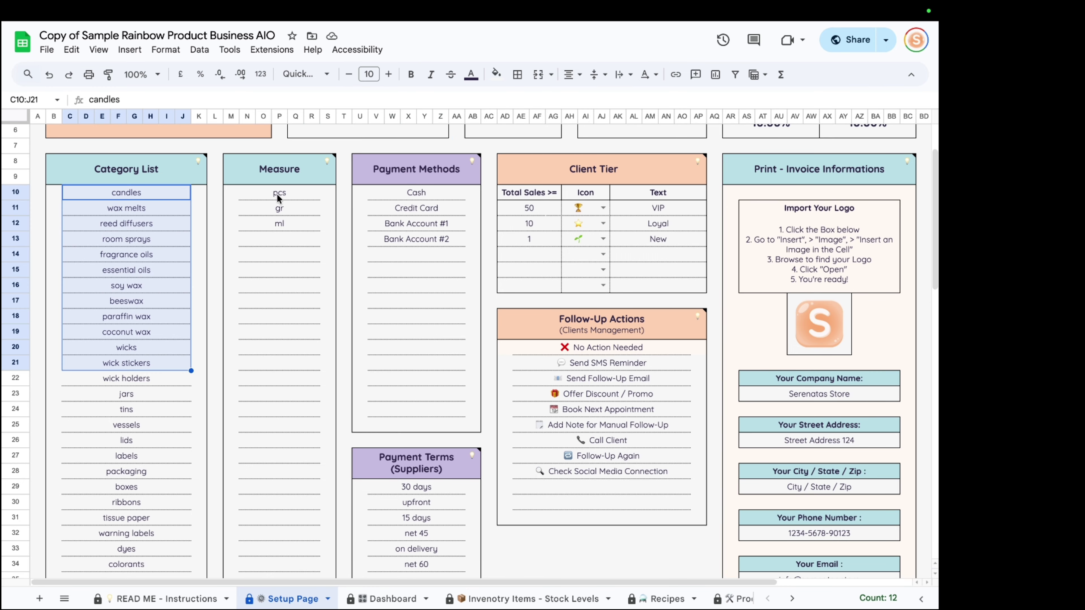
pyautogui.moveTo(277, 193); pyautogui.dragTo(293, 381)
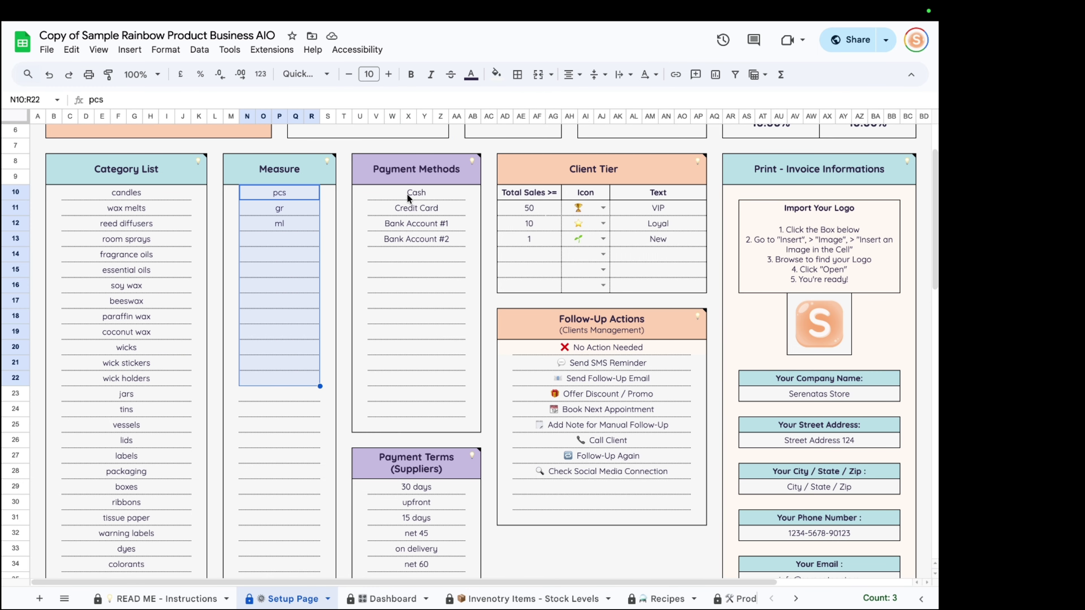
pyautogui.moveTo(410, 194); pyautogui.dragTo(415, 276)
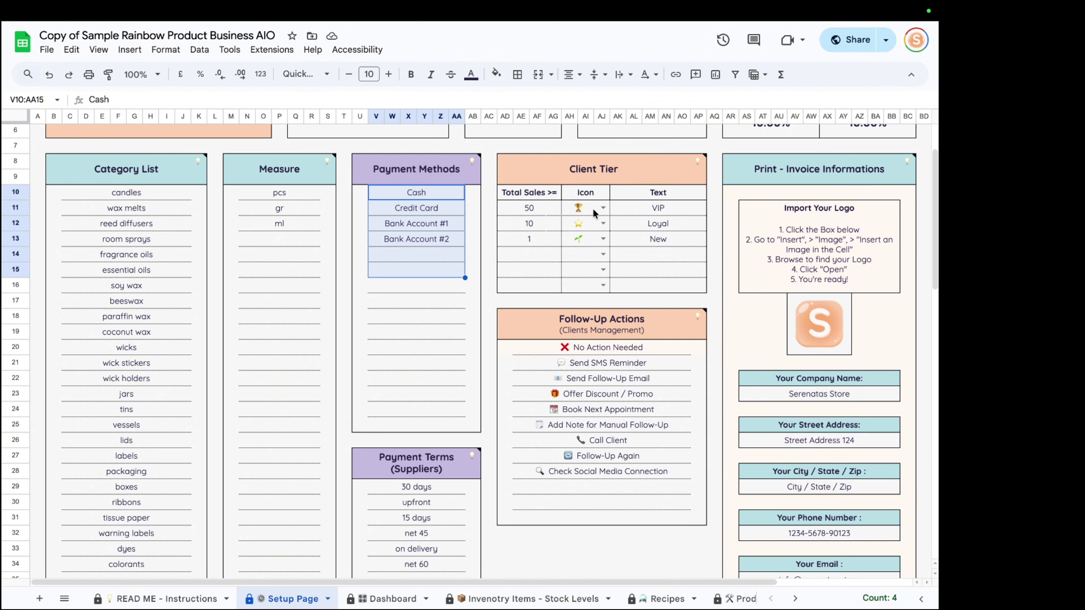
# Step: Inspect the Client Tier table's icon, text and Total Sales threshold cells
pyautogui.moveTo(592, 211); pyautogui.dragTo(658, 212)
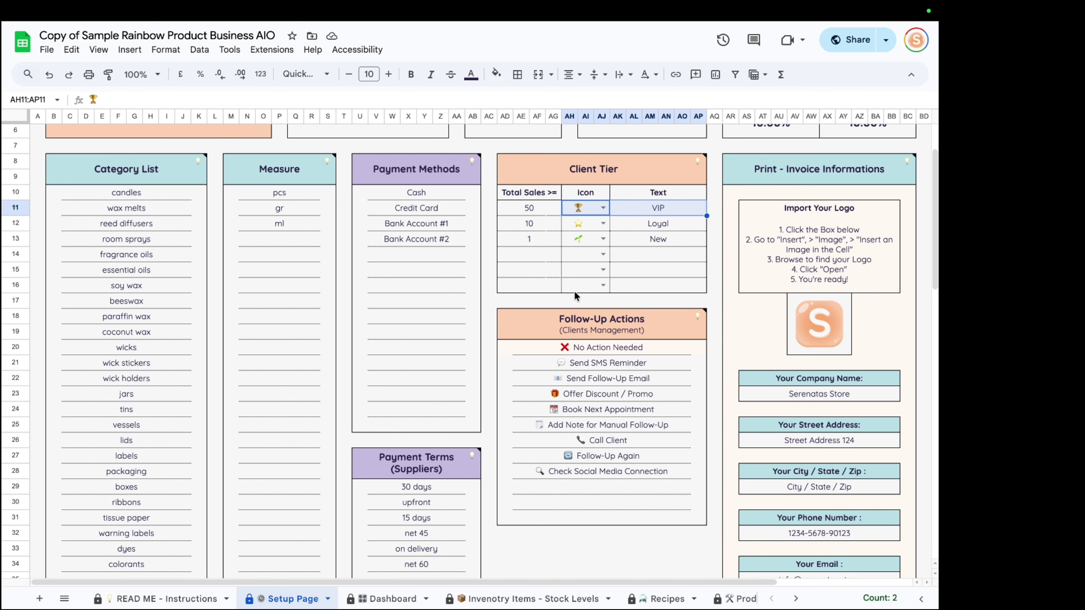
pyautogui.click(522, 212)
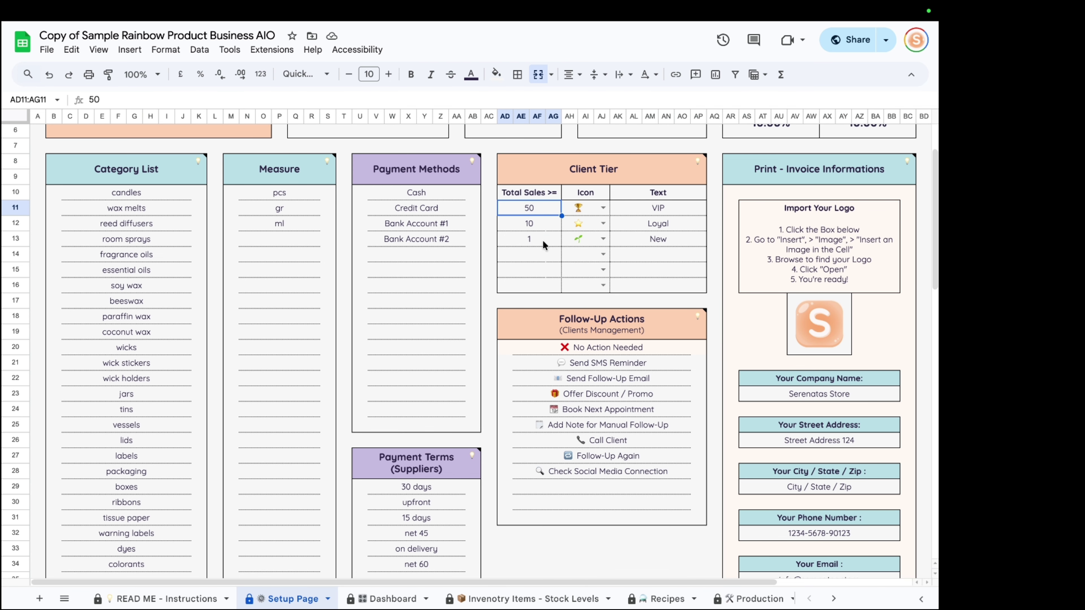
pyautogui.press('Down')
pyautogui.click(537, 242)
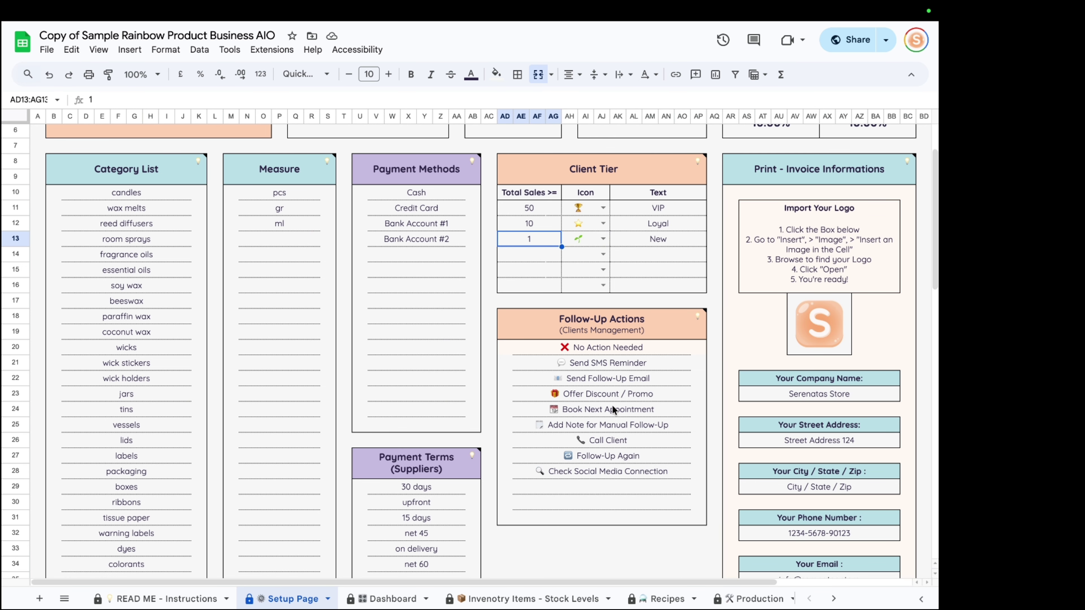
# Step: Review the Follow-Up Actions list and the Print - Invoice Informations logo and company fields on the Setup Page
pyautogui.scroll(-3, 607, 360)
pyautogui.moveTo(608, 240); pyautogui.dragTo(589, 358)
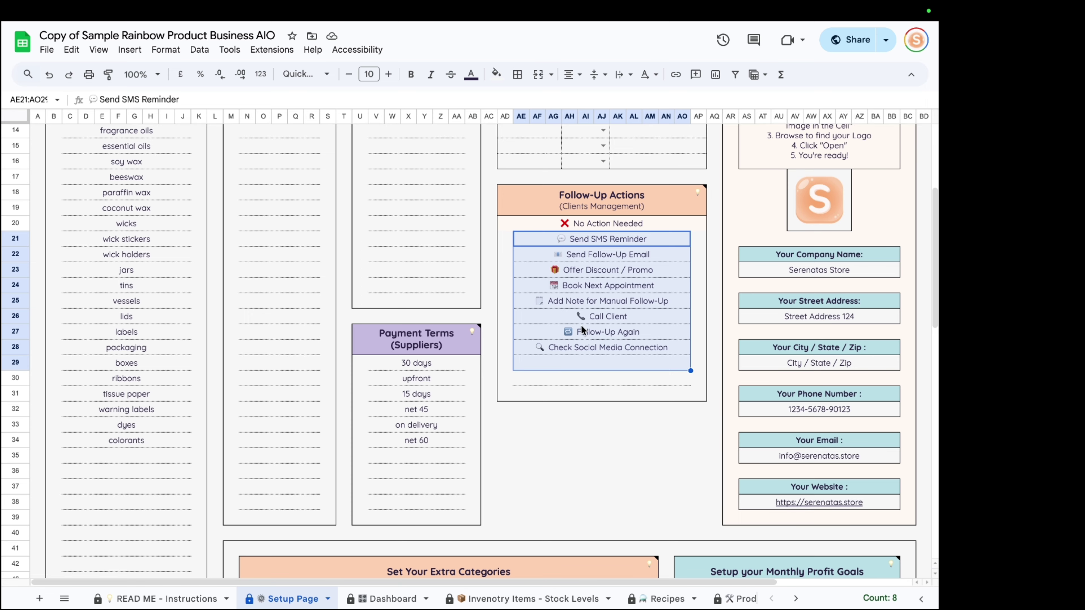
pyautogui.scroll(3, 582, 329)
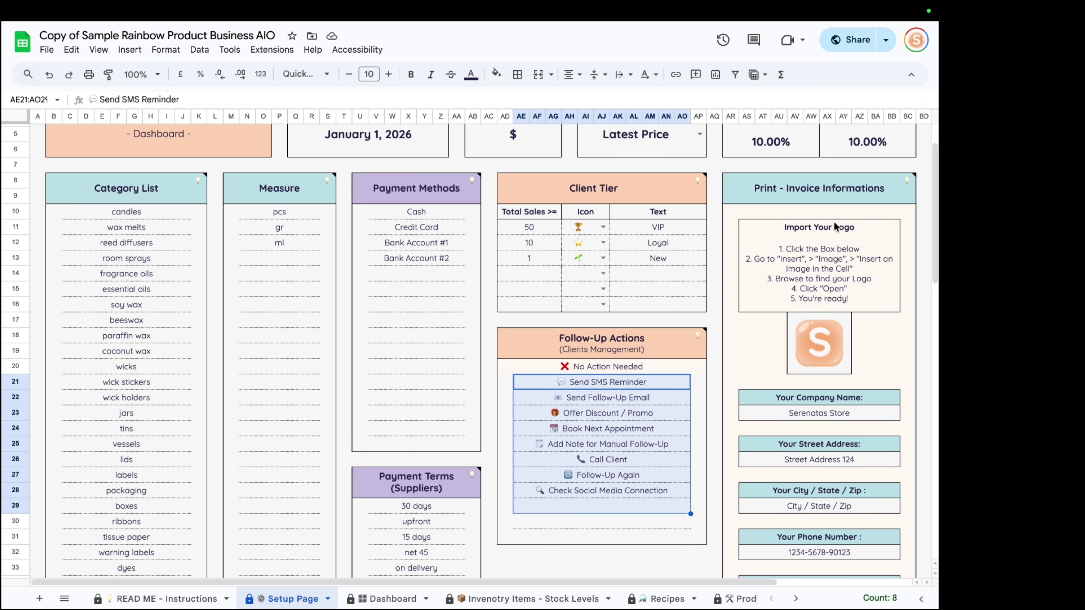
pyautogui.scroll(-4, 845, 398)
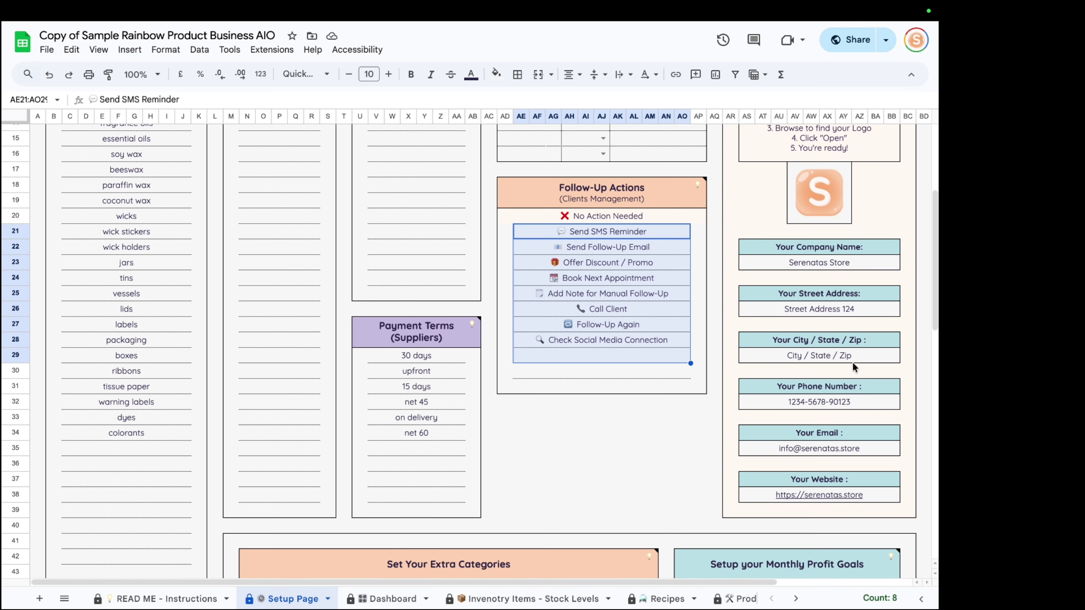
pyautogui.scroll(1, 853, 362)
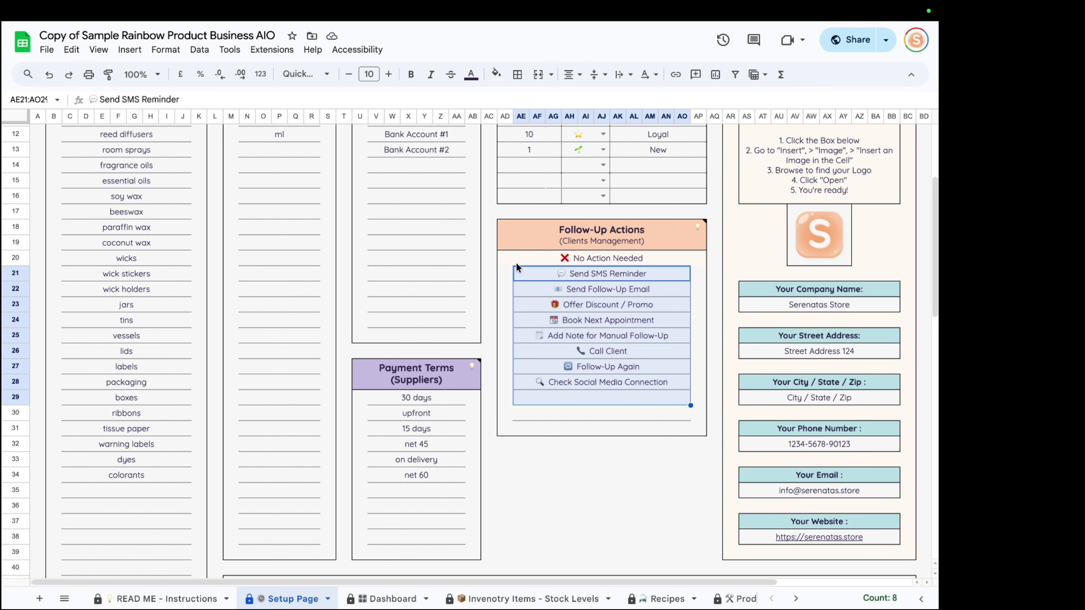
# Step: Try to overwrite the No Action Needed entry in Follow-Up Actions with "adsflasdf", cancelling the edit of the protected cell
pyautogui.moveTo(505, 258); pyautogui.dragTo(529, 258)
pyautogui.moveTo(679, 258); pyautogui.dragTo(703, 261)
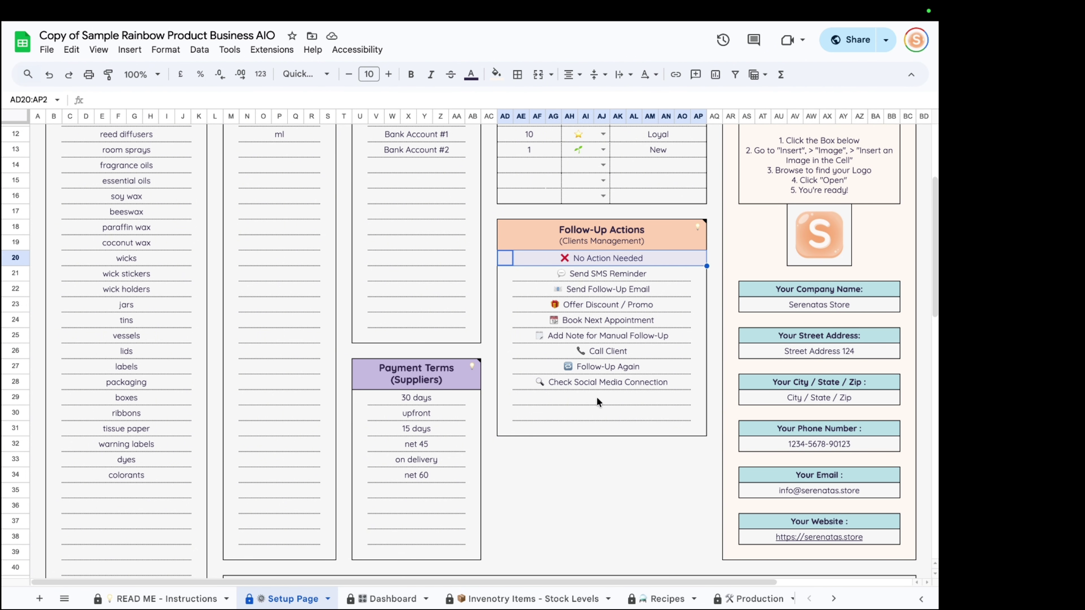
pyautogui.click(610, 263)
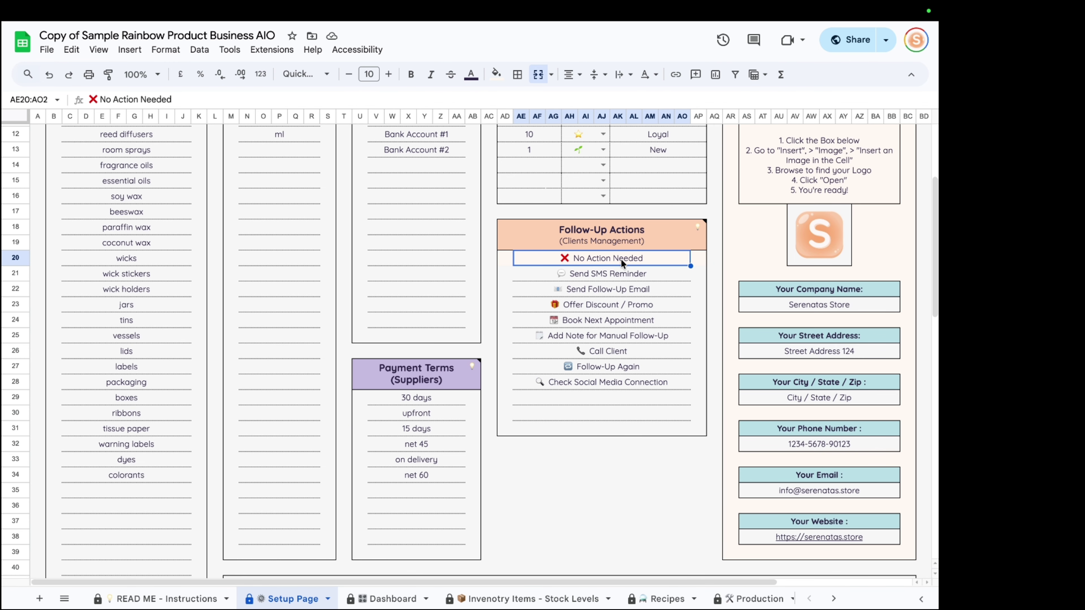
pyautogui.write('adsflasdf')
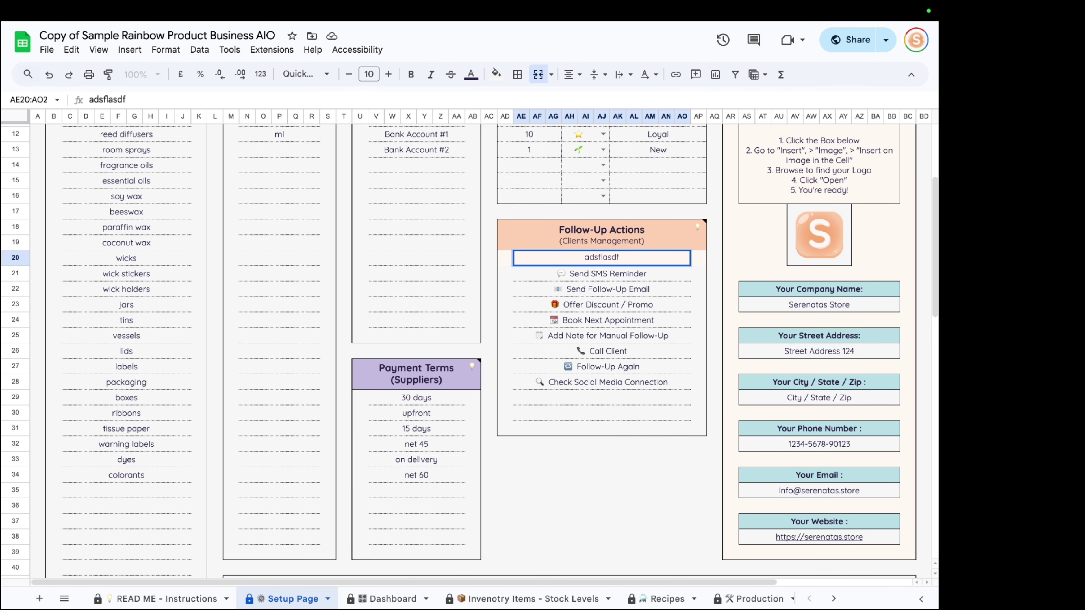
pyautogui.press('Return')
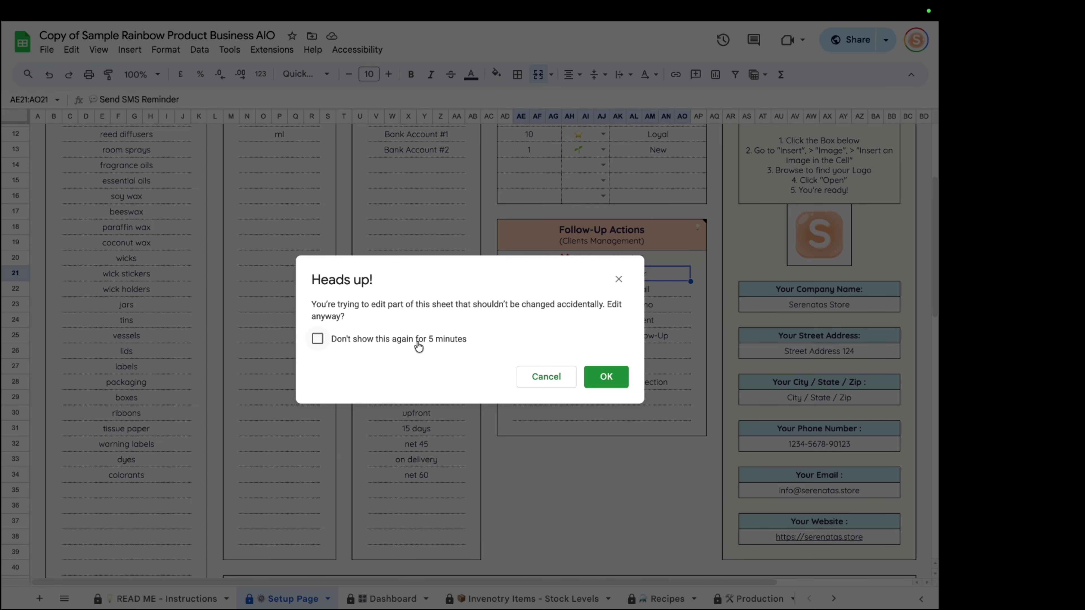
pyautogui.click(534, 378)
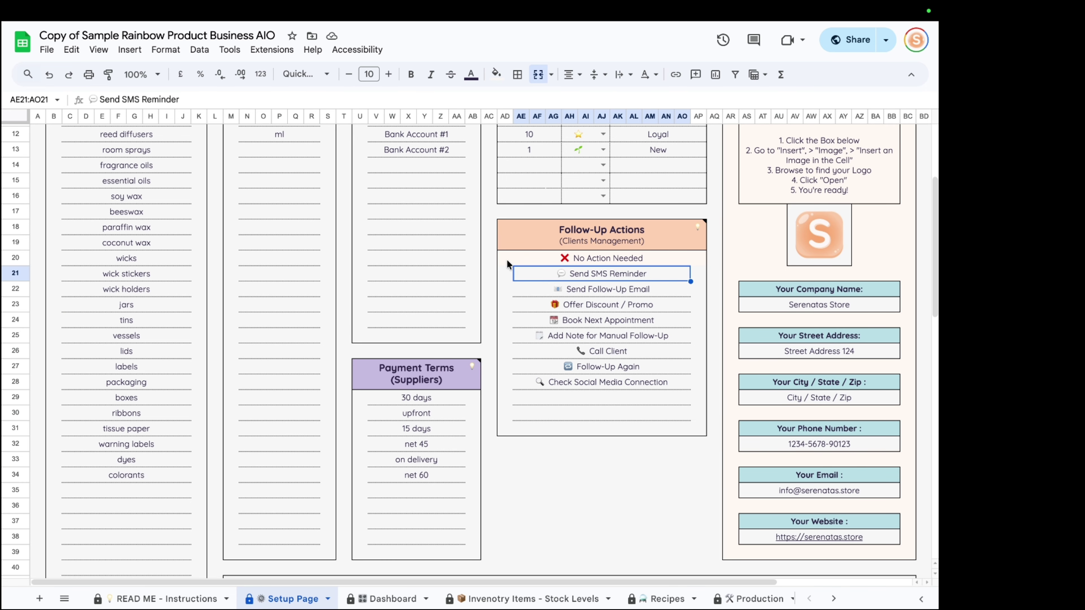
# Step: Compare the protected No Action Needed row with the customizable follow-up entries and blank rows below it
pyautogui.moveTo(506, 260); pyautogui.dragTo(694, 264)
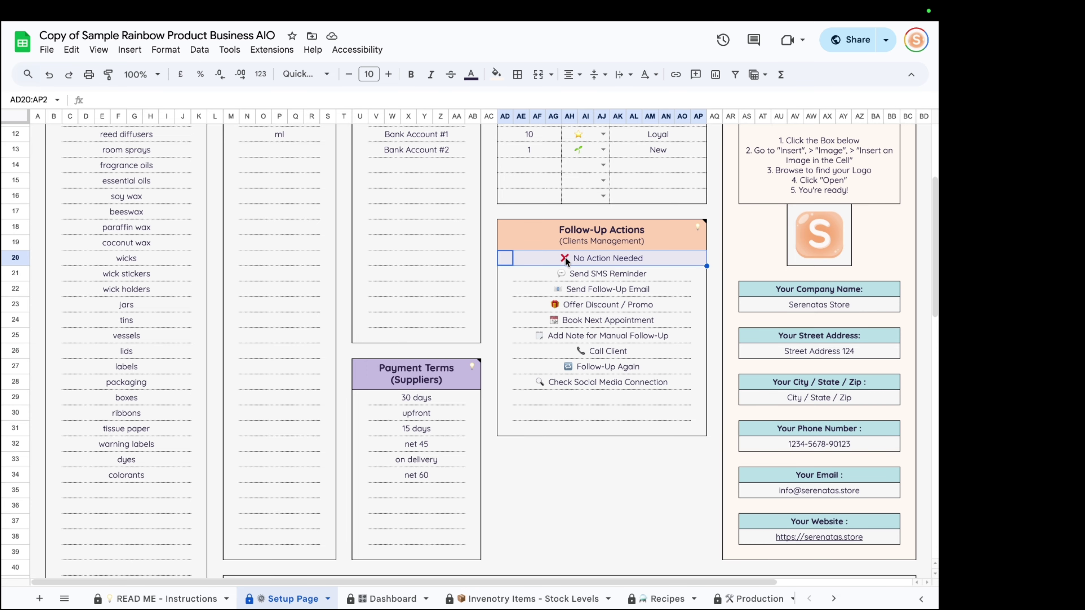
pyautogui.moveTo(575, 272); pyautogui.dragTo(606, 381)
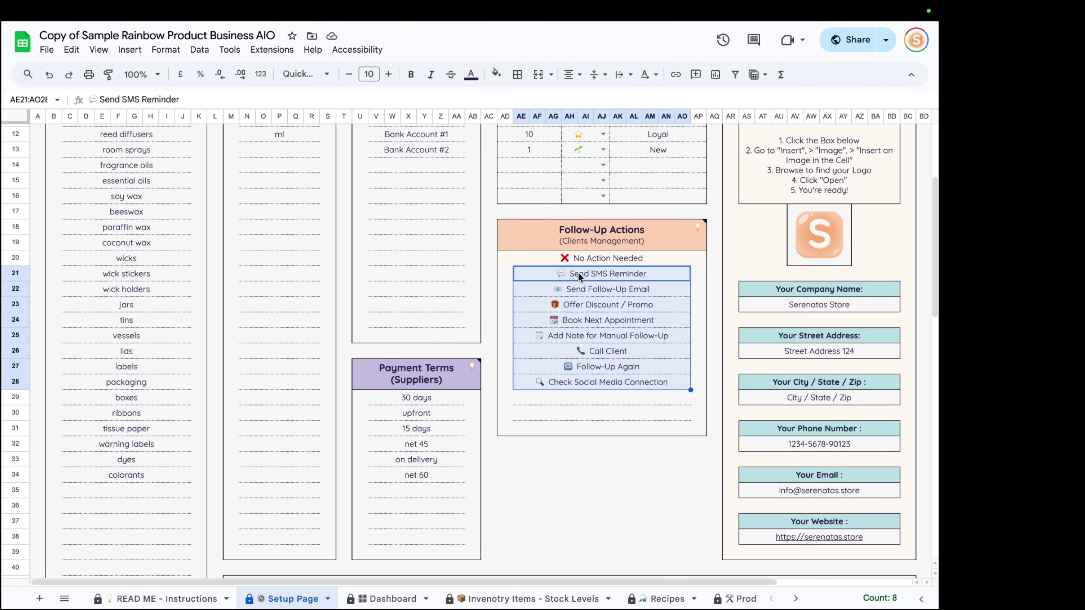
pyautogui.moveTo(578, 273); pyautogui.dragTo(577, 408)
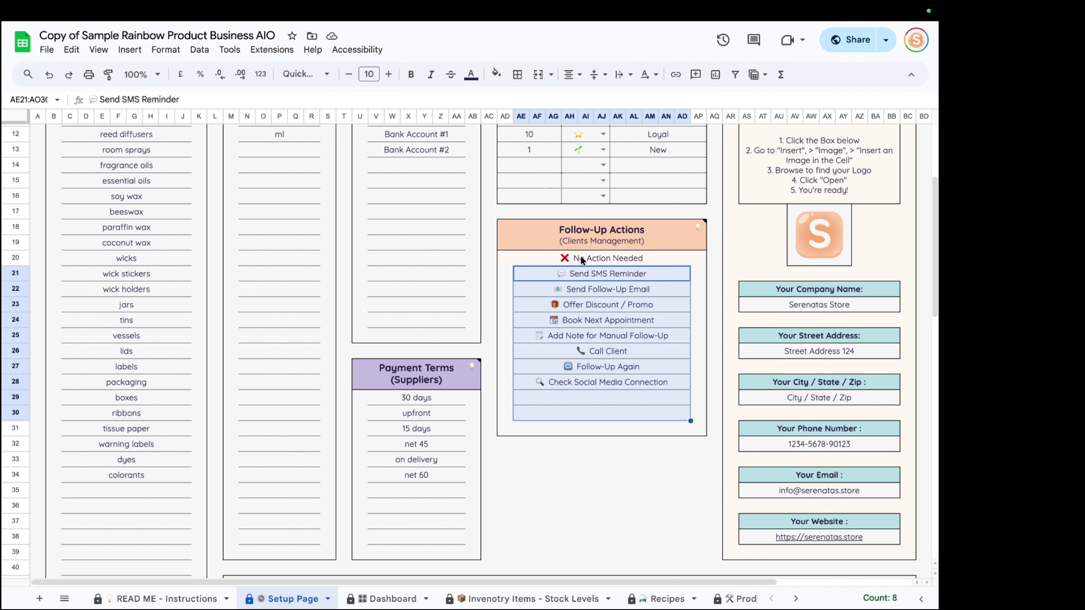
pyautogui.click(580, 255)
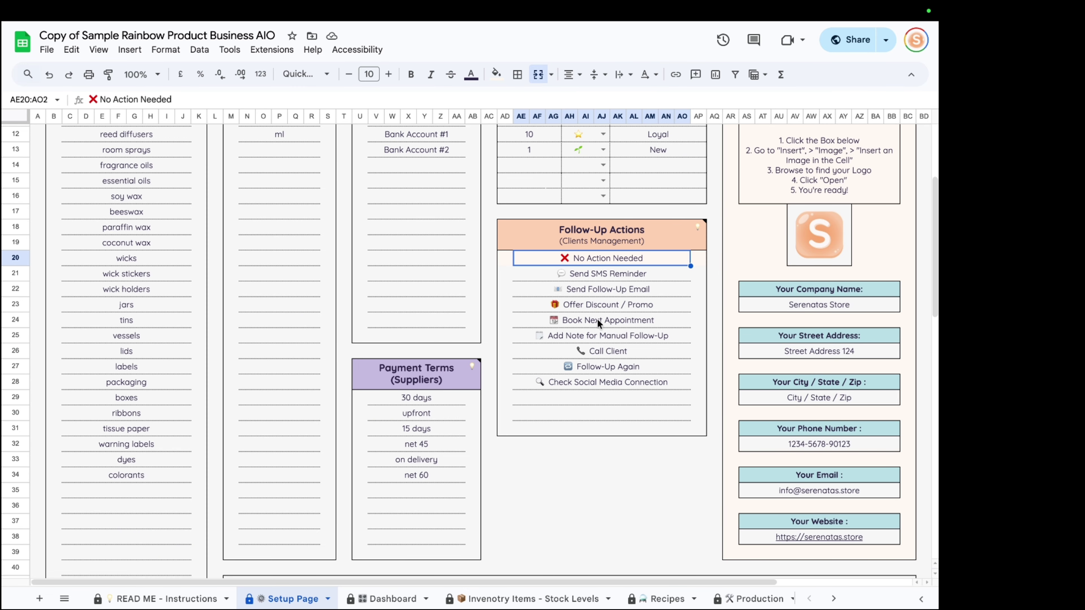
# Step: Inspect the Invoice Payment entries heading the Income and Expenses columns of Set Your Extra Categories
pyautogui.scroll(-6, 553, 436)
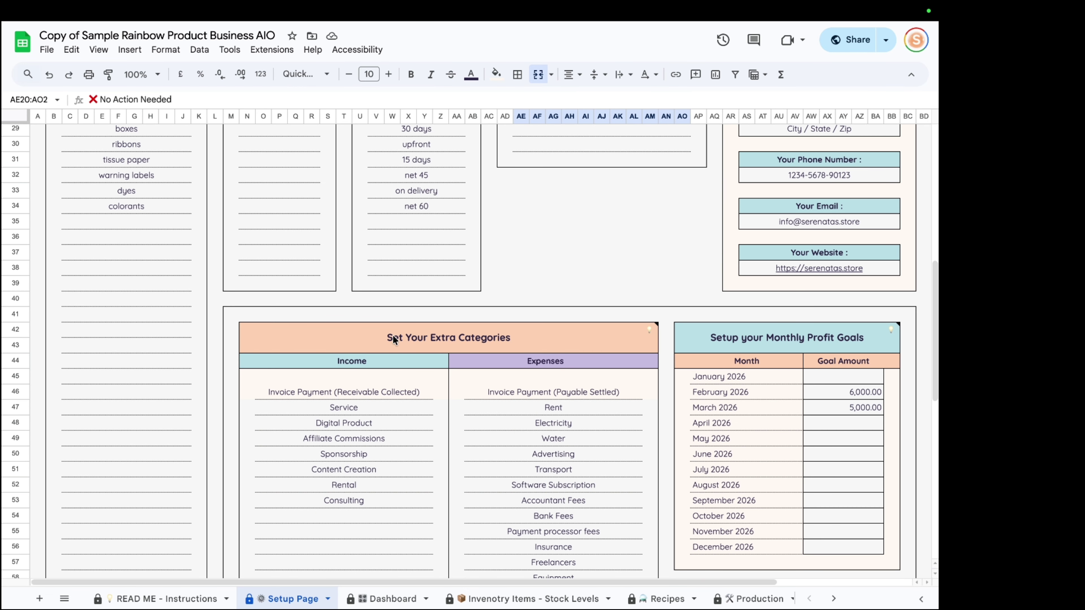
pyautogui.click(278, 392)
pyautogui.moveTo(451, 397); pyautogui.dragTo(408, 394)
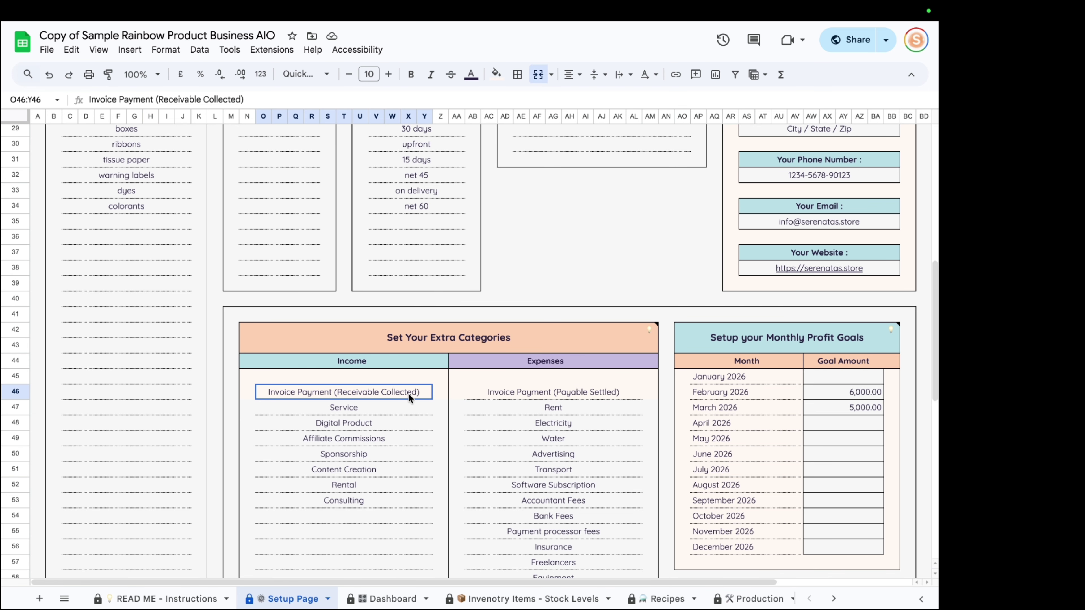
pyautogui.click(558, 396)
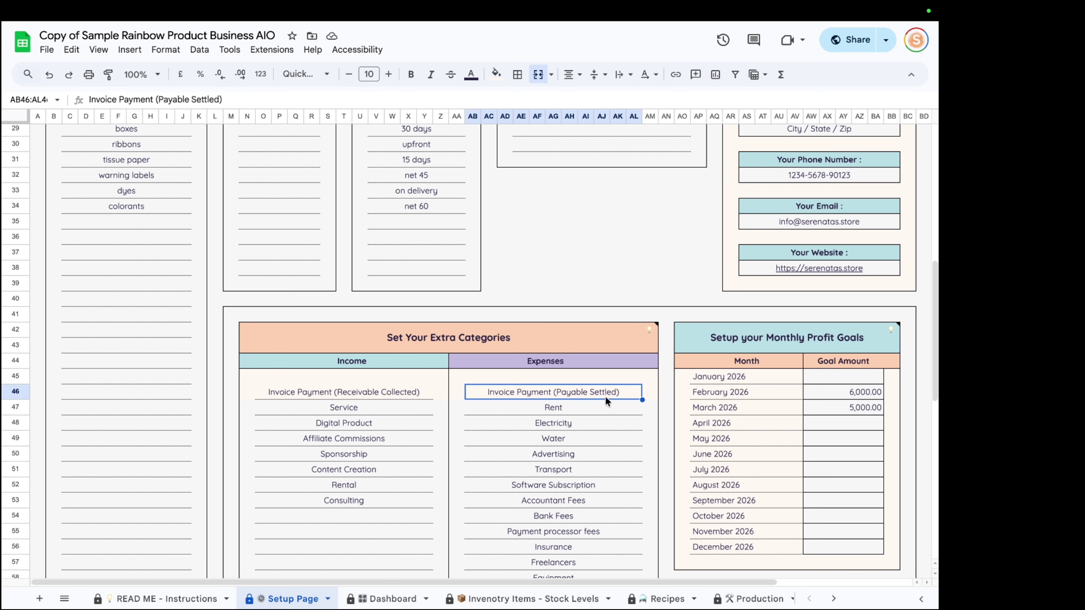
pyautogui.scroll(-1, 605, 398)
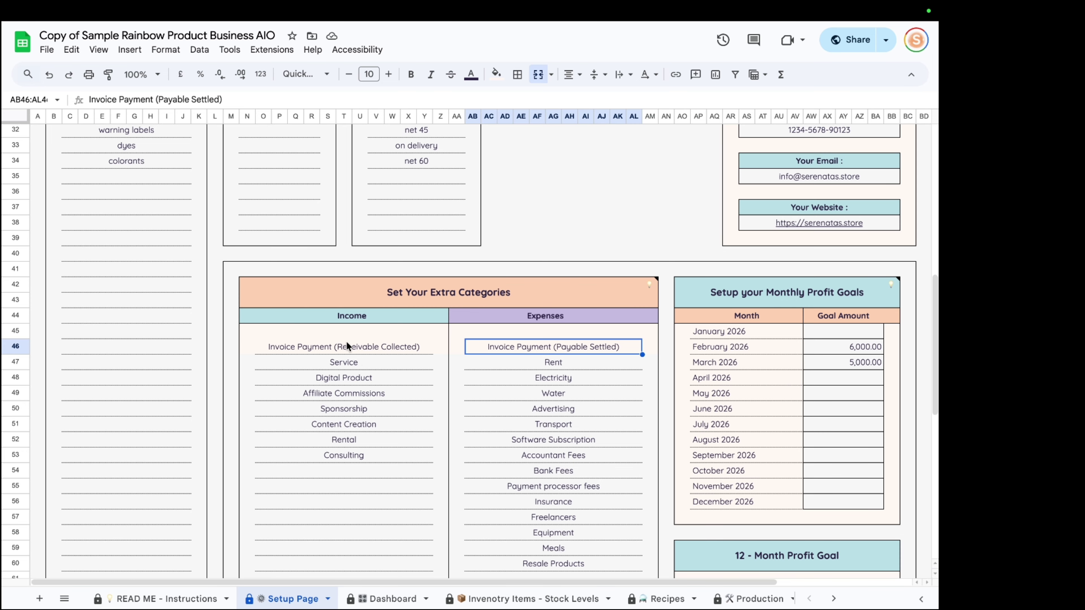
# Step: Examine the customizable Income categories from Service downward and the Expenses categories from Rent to Resale Products
pyautogui.scroll(-3, 342, 355)
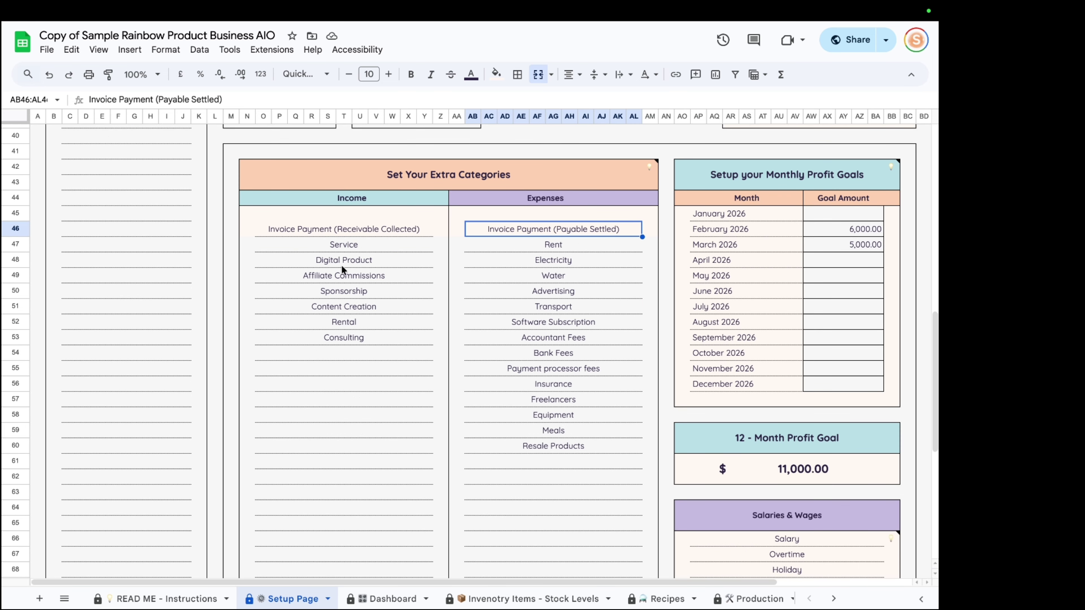
pyautogui.moveTo(337, 246); pyautogui.dragTo(336, 506)
pyautogui.scroll(6, 337, 507)
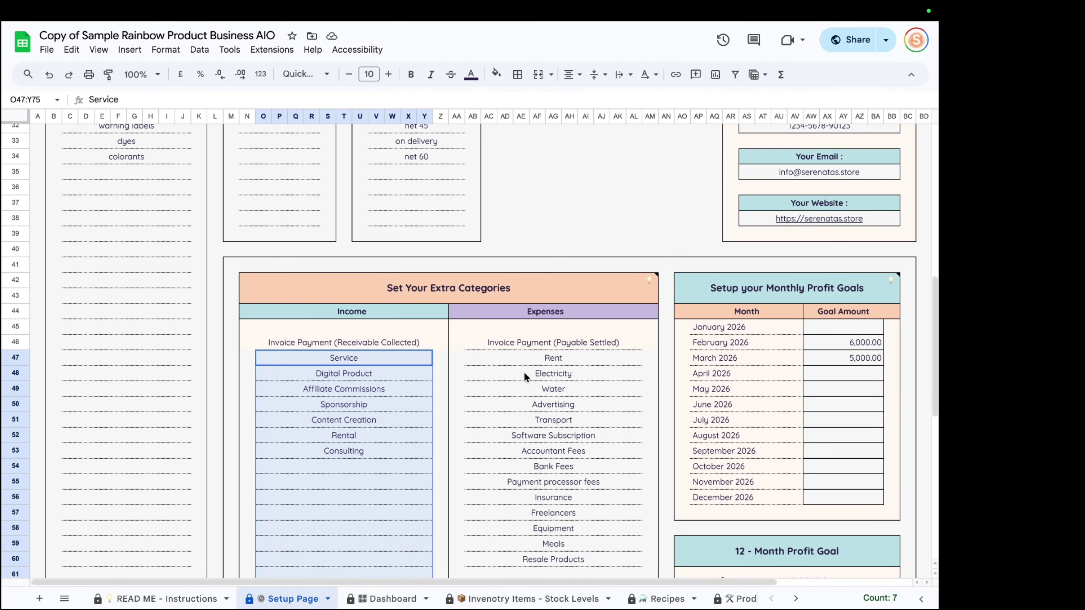
pyautogui.moveTo(525, 358); pyautogui.dragTo(537, 522)
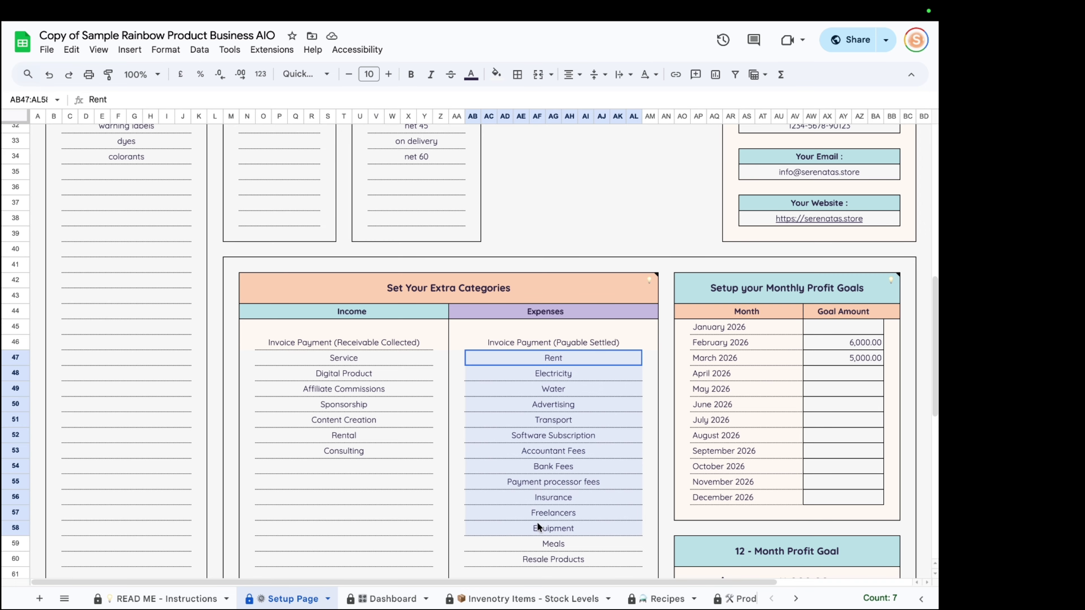
pyautogui.scroll(-2, 547, 483)
pyautogui.click(547, 483)
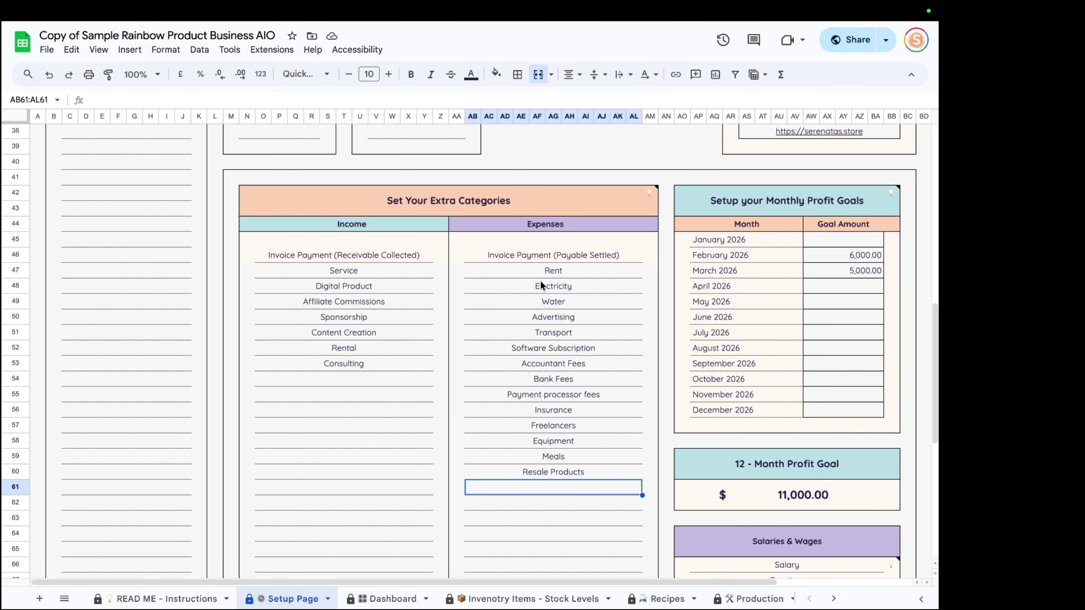
pyautogui.moveTo(545, 265); pyautogui.dragTo(546, 471)
pyautogui.moveTo(349, 272); pyautogui.dragTo(348, 511)
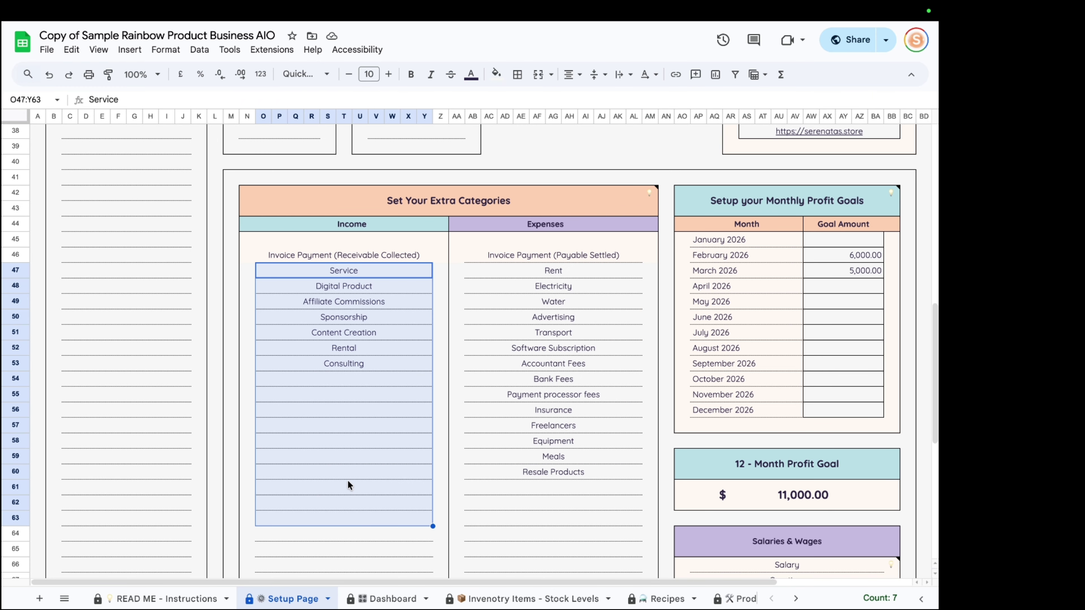
# Step: Inspect the months and goal amounts under Setup your Monthly Profit Goals, plus the 12 - Month Profit Goal total
pyautogui.click(779, 214)
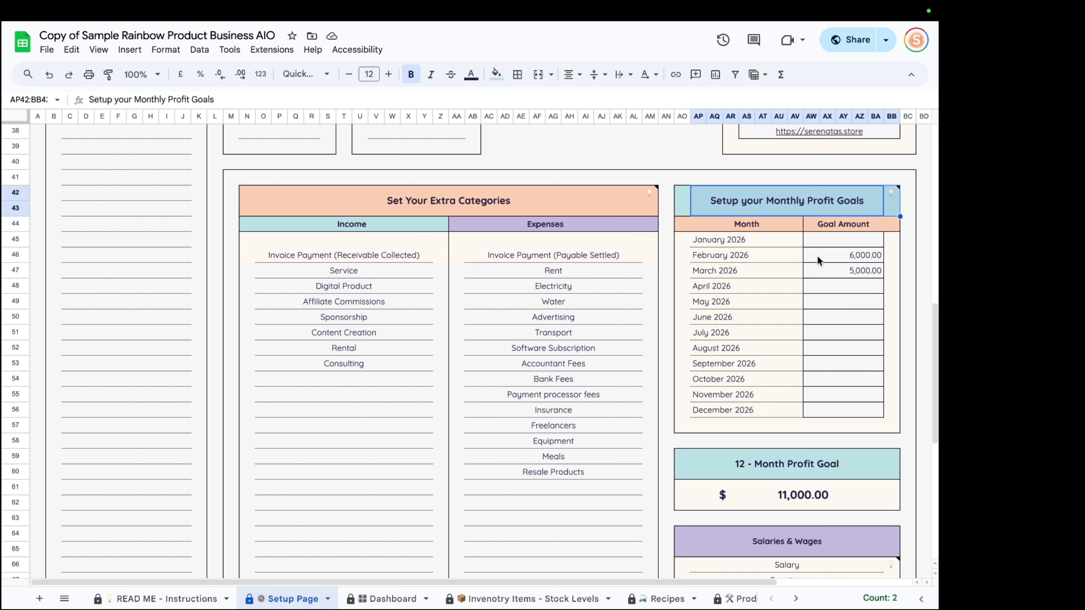
pyautogui.moveTo(834, 242); pyautogui.dragTo(852, 410)
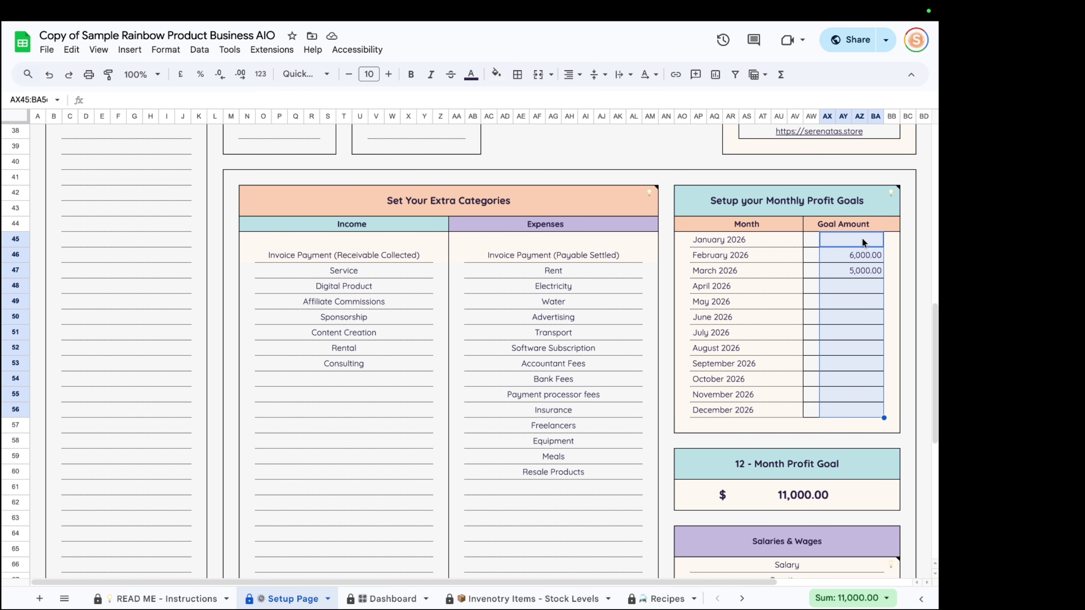
pyautogui.moveTo(745, 242); pyautogui.dragTo(729, 408)
pyautogui.scroll(-3, 728, 403)
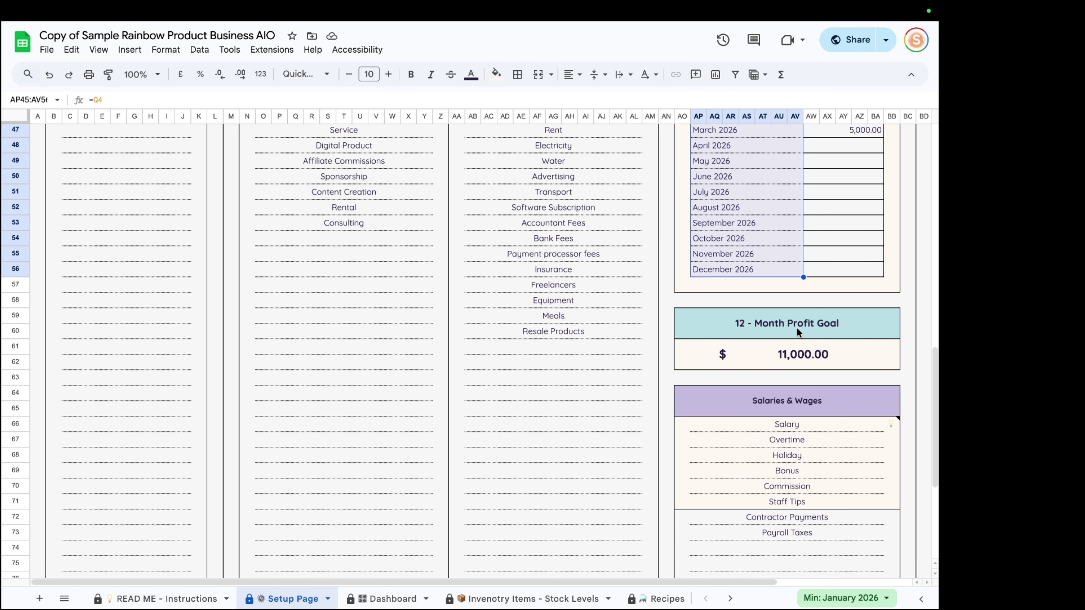
pyautogui.moveTo(720, 357); pyautogui.dragTo(870, 367)
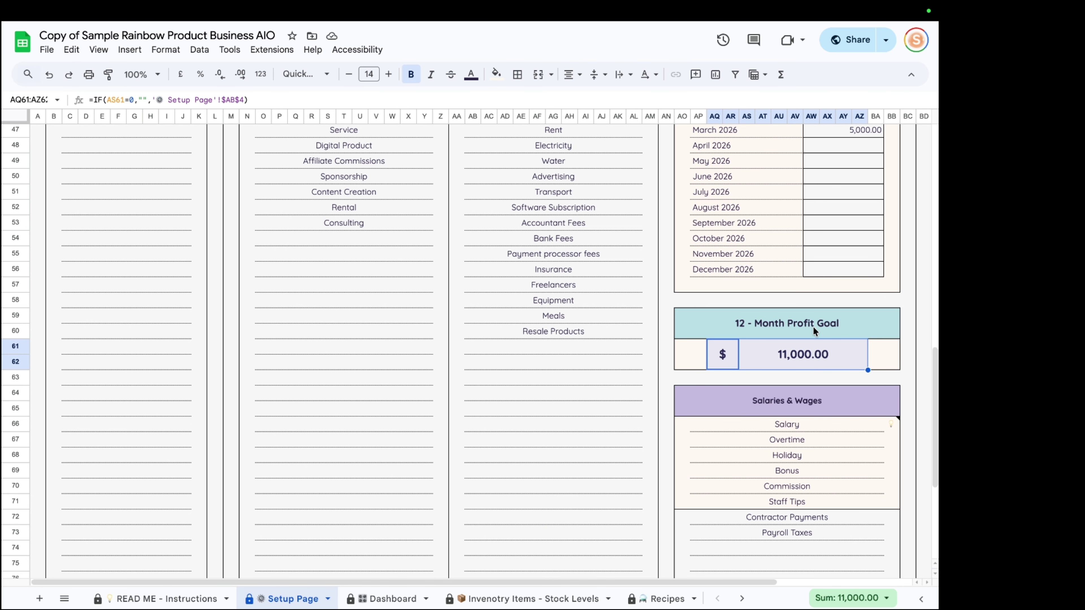
# Step: Examine the Salaries & Wages list, covering both the customizable rows and the Salary to Staff Tips entries
pyautogui.scroll(-2, 814, 330)
pyautogui.moveTo(789, 403); pyautogui.dragTo(786, 456)
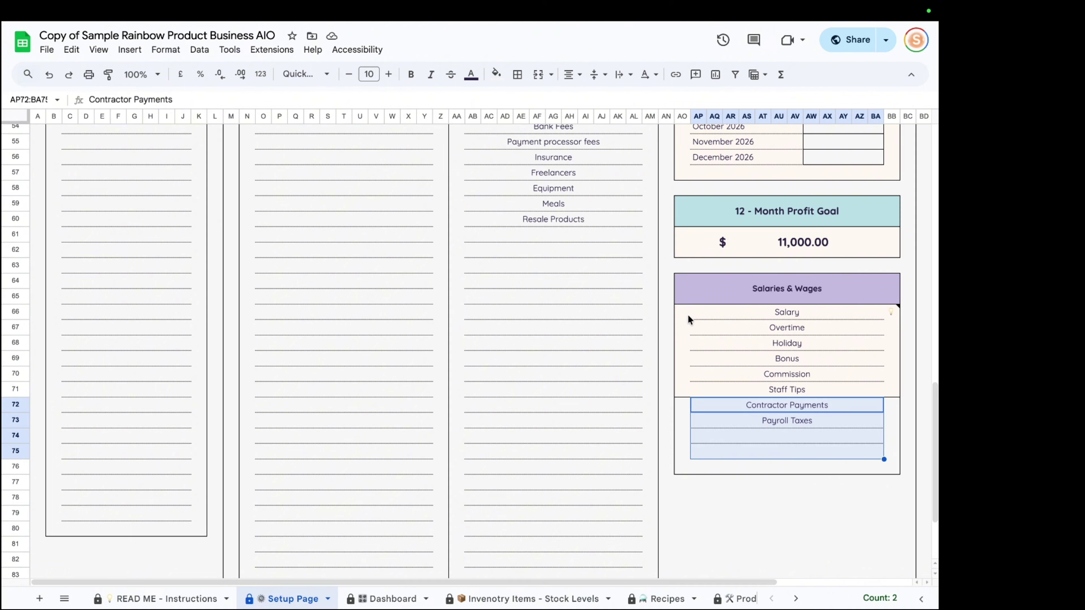
pyautogui.click(733, 298)
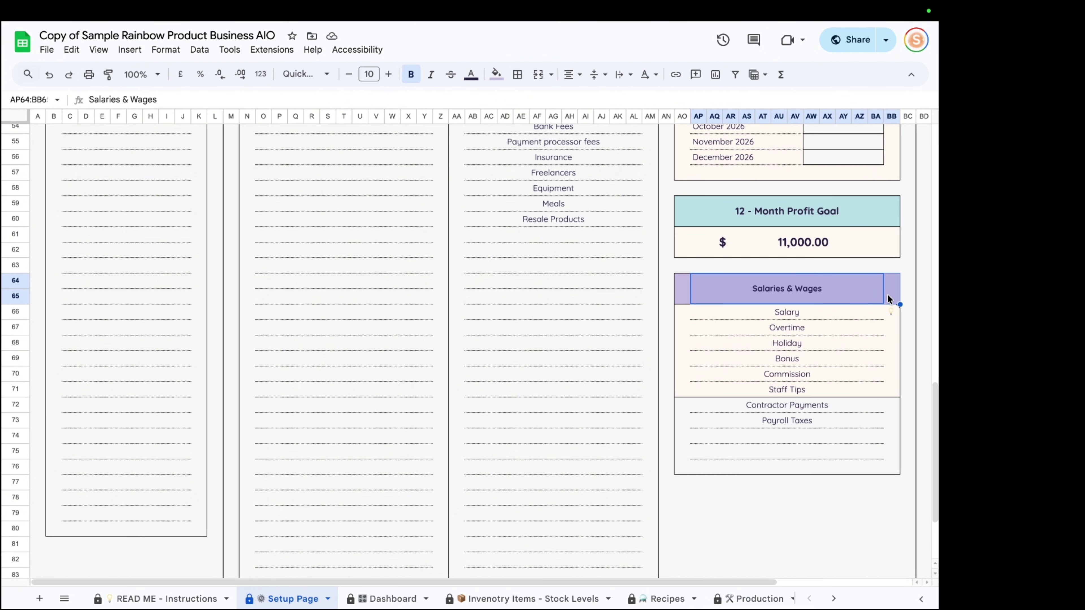
pyautogui.moveTo(777, 307); pyautogui.dragTo(773, 393)
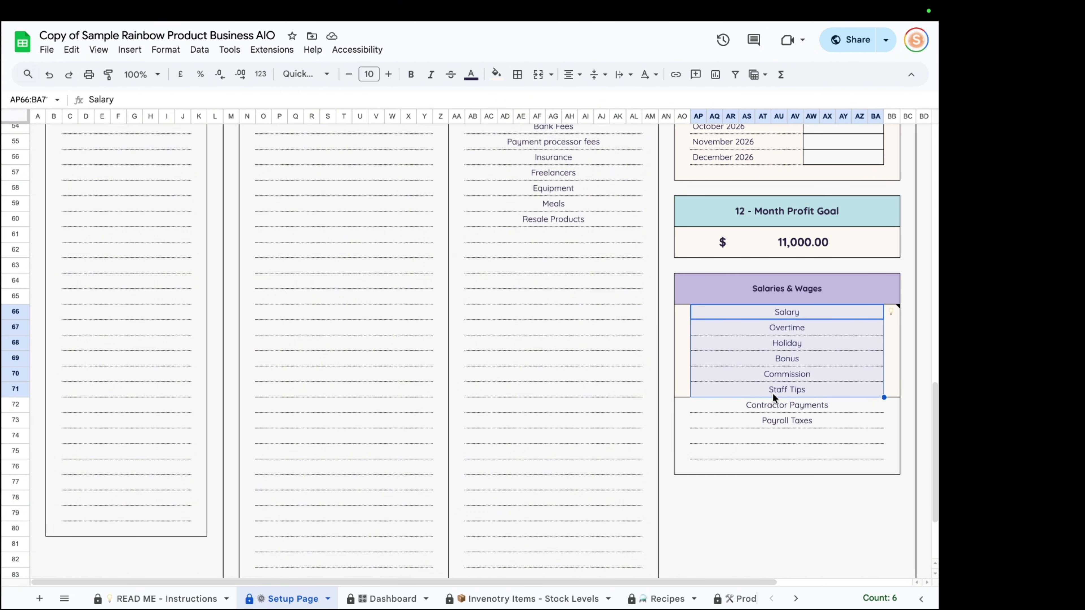
# Step: Open the inventory items stock levels sheet and inspect the French Croissant candle and Amber Glass Jar descriptions
pyautogui.scroll(15, 451, 407)
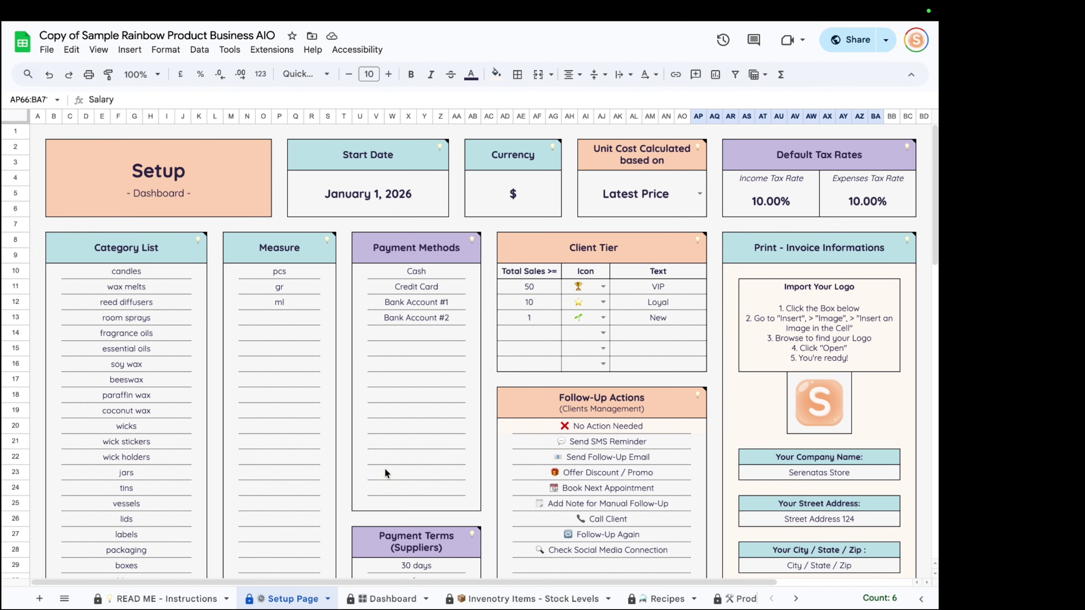
pyautogui.click(501, 599)
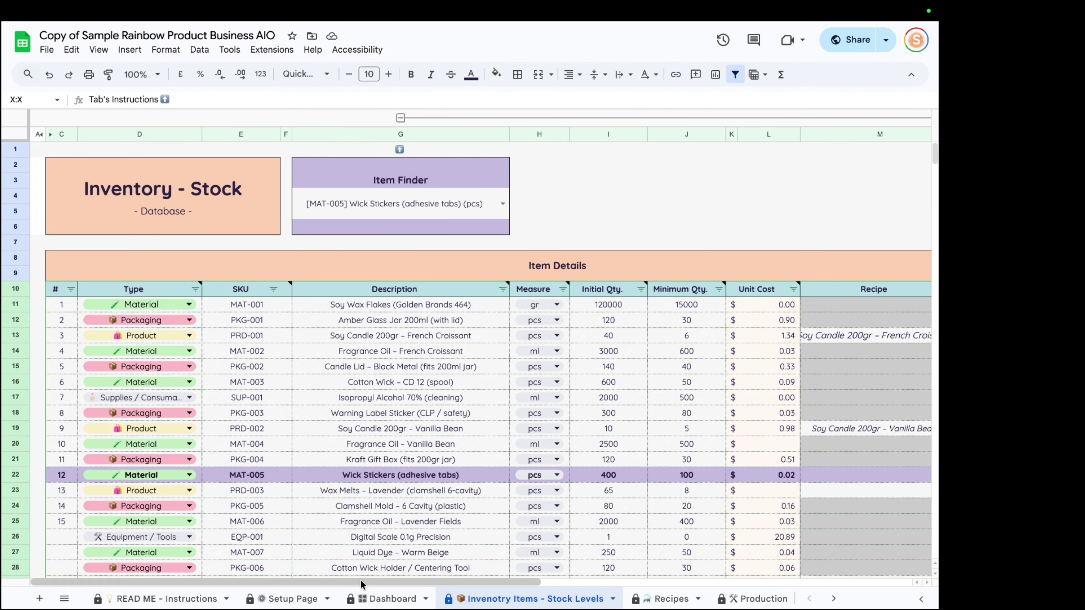
pyautogui.moveTo(360, 580); pyautogui.dragTo(355, 580)
pyautogui.click(375, 335)
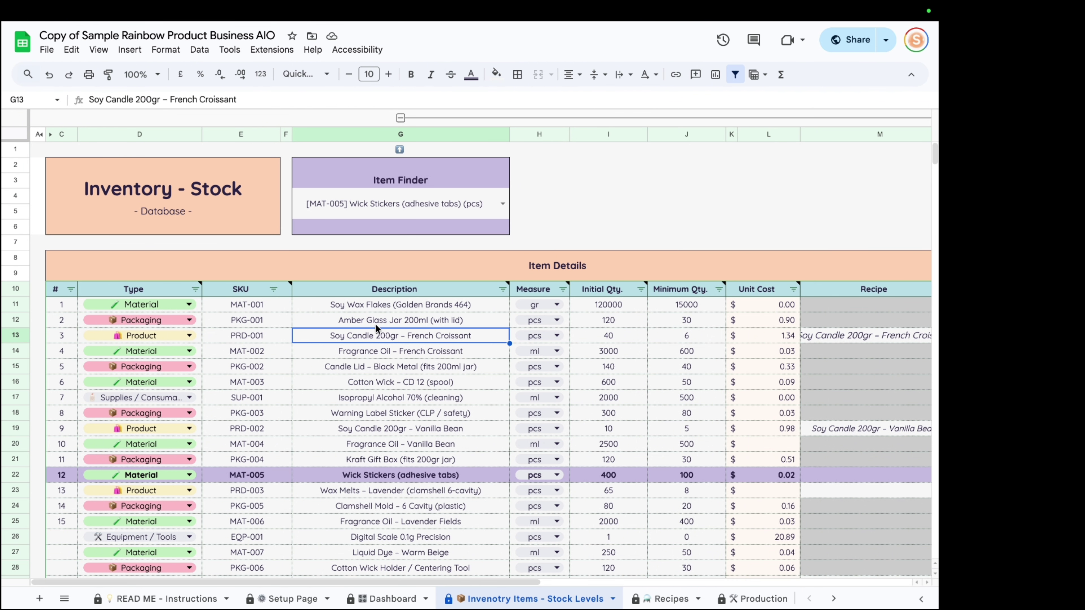
pyautogui.click(384, 319)
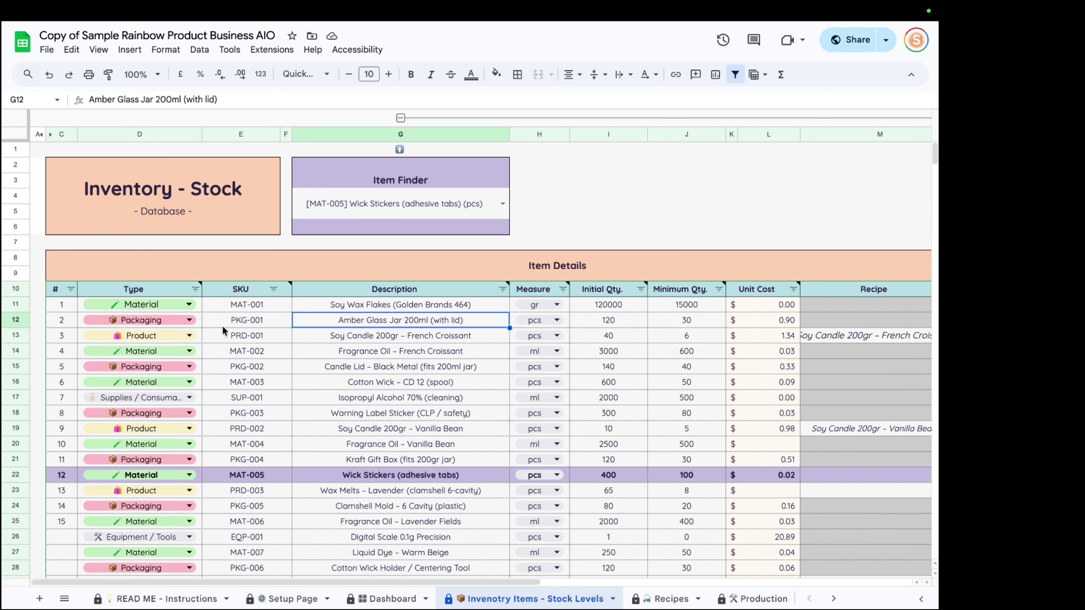
# Step: View the available Type options for item MAT-001, leave its type as is, and check its description
pyautogui.click(192, 305)
pyautogui.click(193, 305)
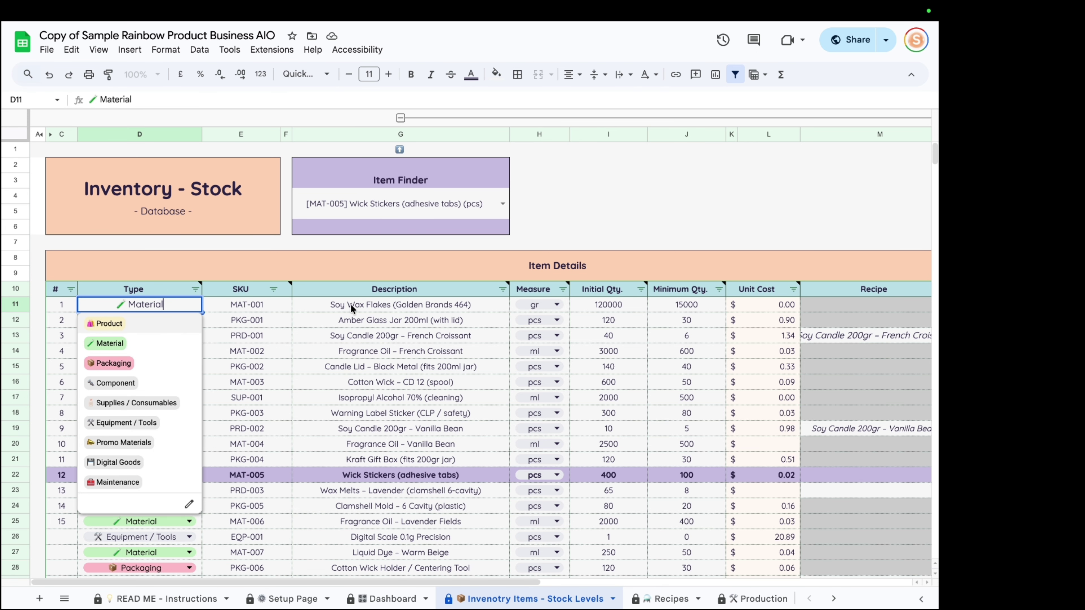
pyautogui.click(450, 312)
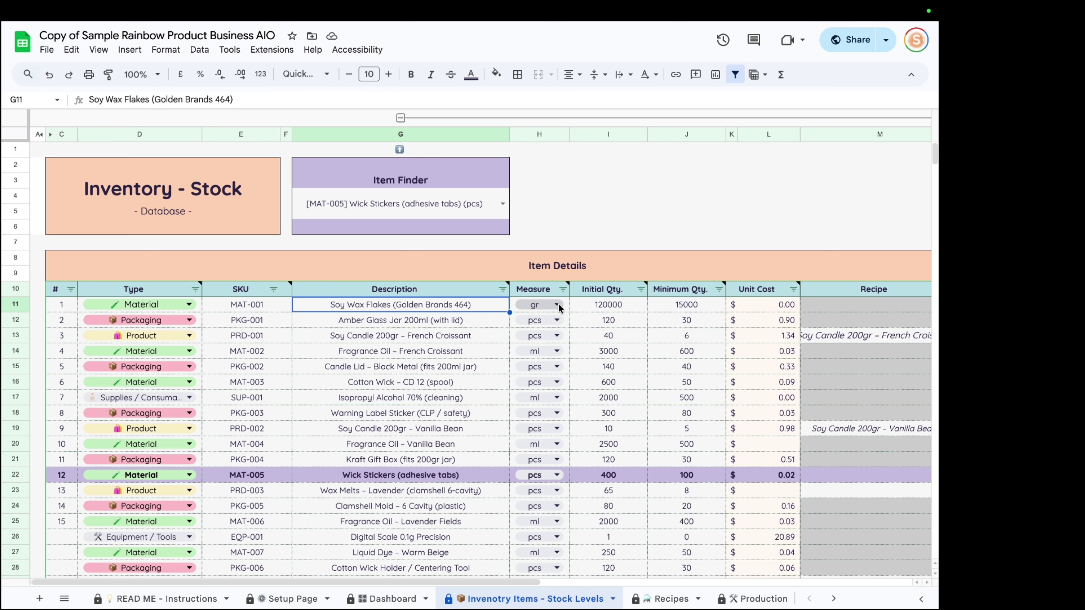
# Step: Inspect the initial quantity, minimum quantity and unit cost formula of the Soy Wax Flakes item in the Item Details table
pyautogui.click(606, 309)
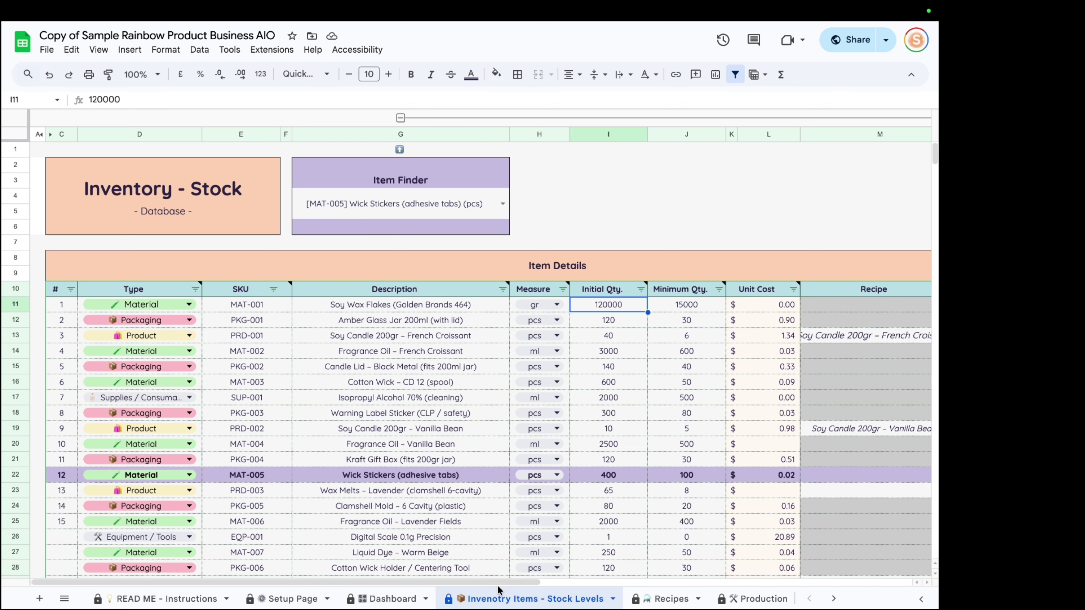
pyautogui.moveTo(498, 582); pyautogui.dragTo(650, 596)
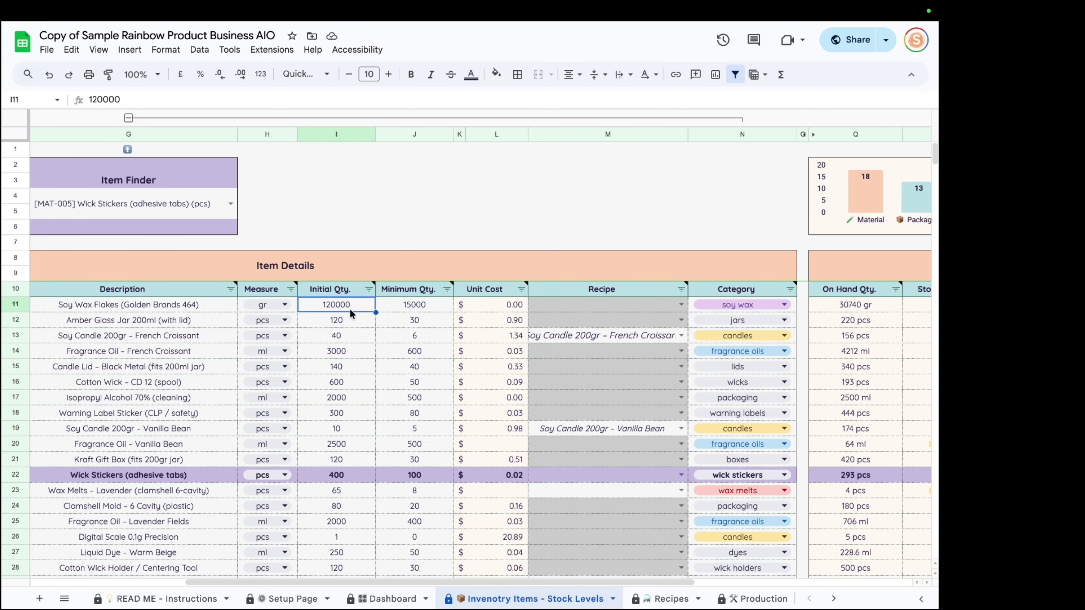
pyautogui.click(398, 304)
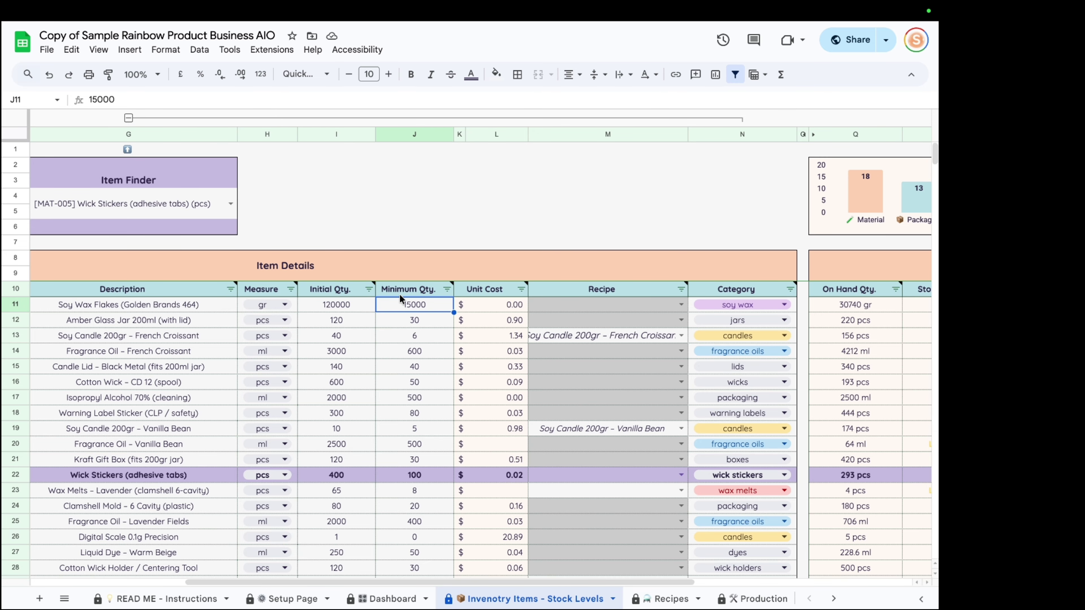
pyautogui.moveTo(405, 290)
pyautogui.click(514, 306)
pyautogui.moveTo(493, 306); pyautogui.dragTo(456, 316)
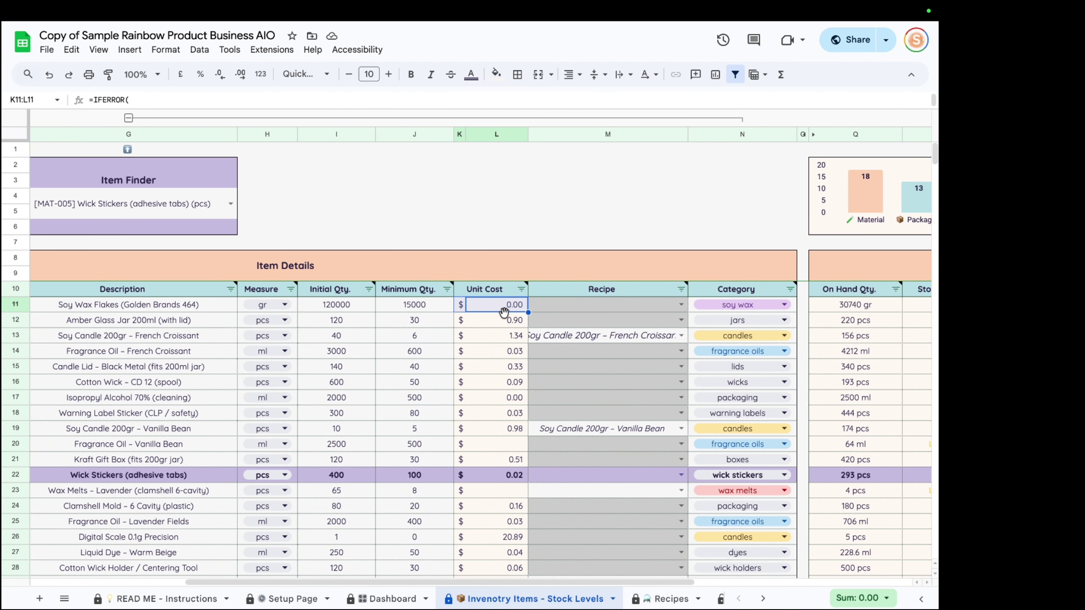
# Step: Compare the Recipe field of the Soy Wax Flakes material with that of the French Croissant candle, and check the candle's type and minimum quantity
pyautogui.click(612, 305)
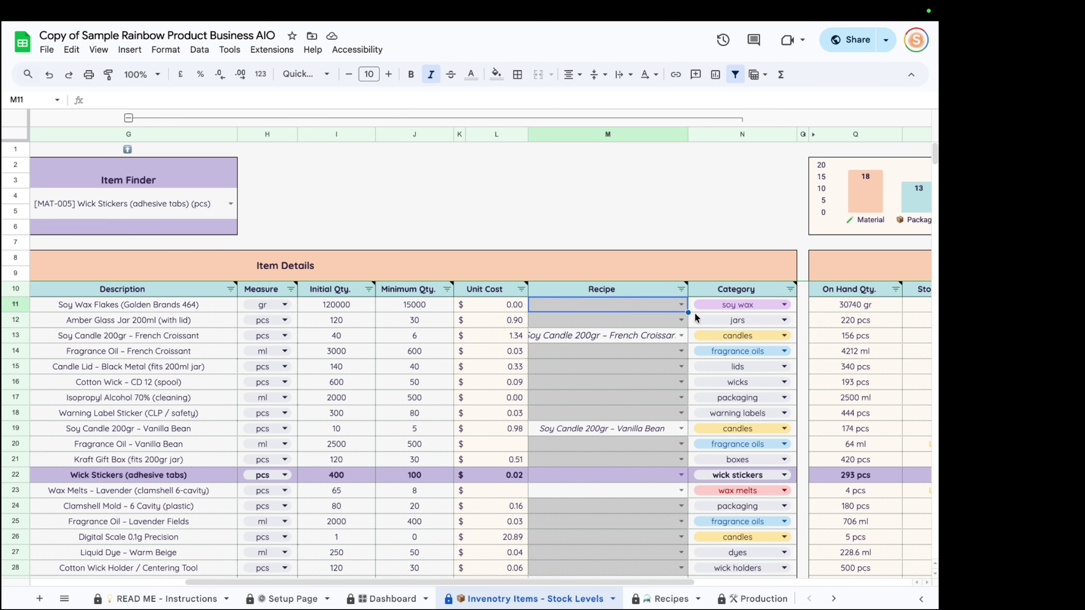
pyautogui.click(566, 338)
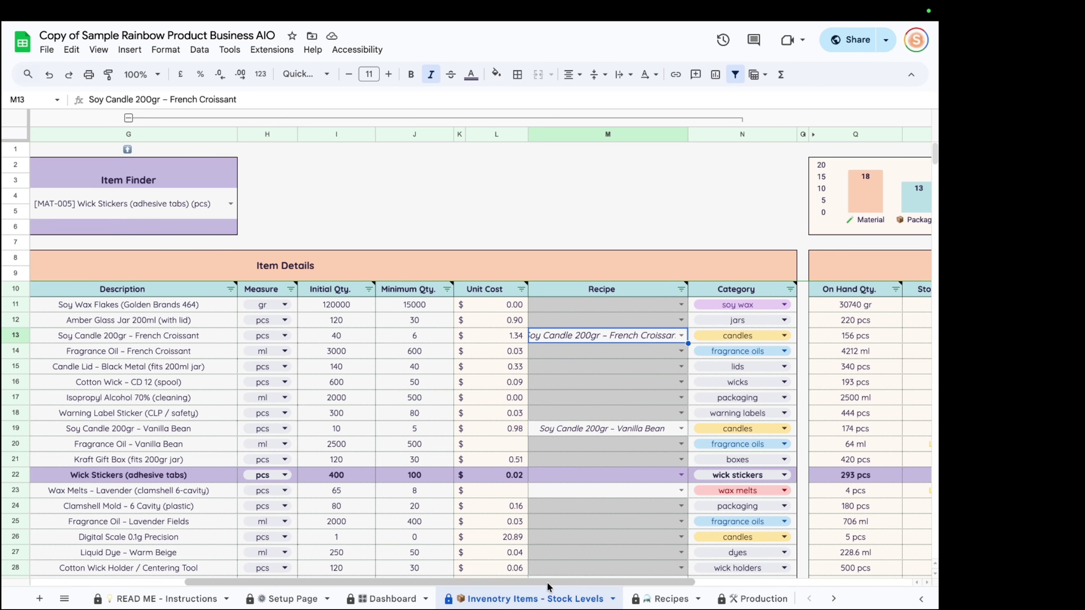
pyautogui.moveTo(551, 582); pyautogui.dragTo(407, 582)
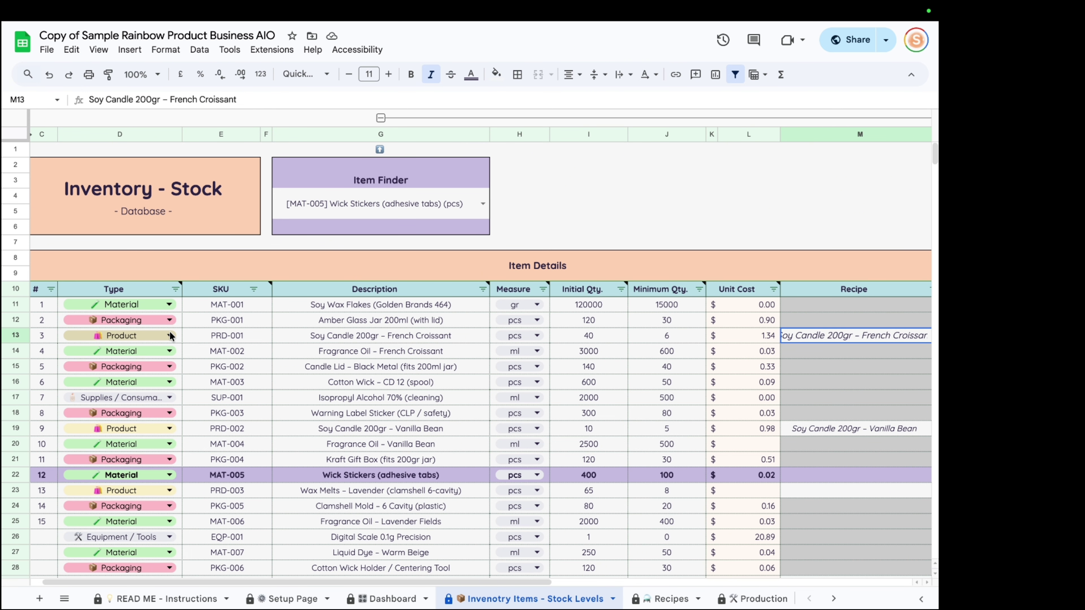
pyautogui.moveTo(374, 582); pyautogui.dragTo(520, 582)
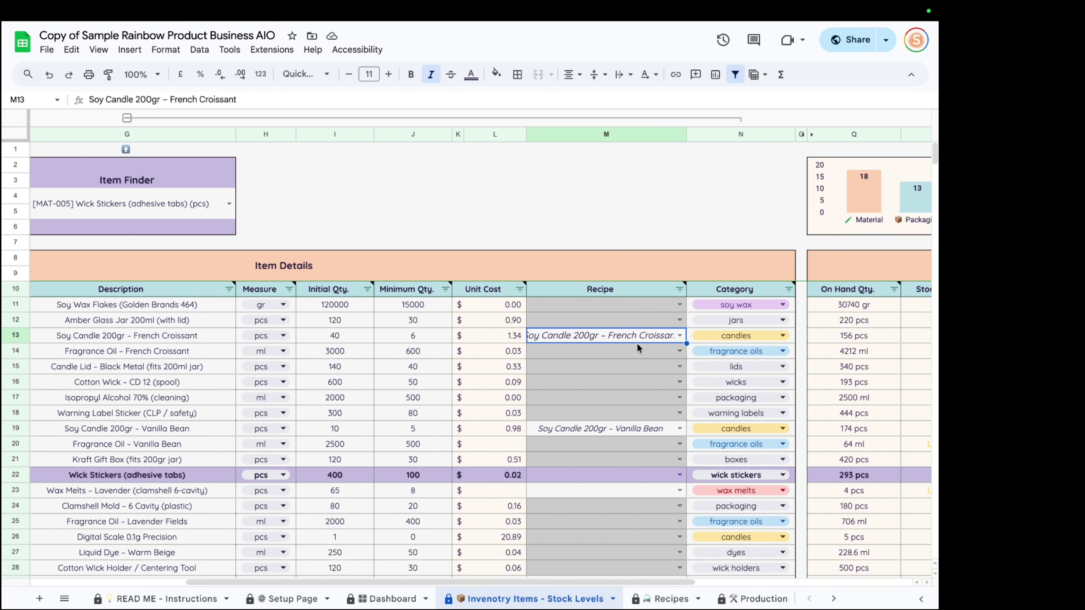
pyautogui.click(681, 336)
pyautogui.click(390, 337)
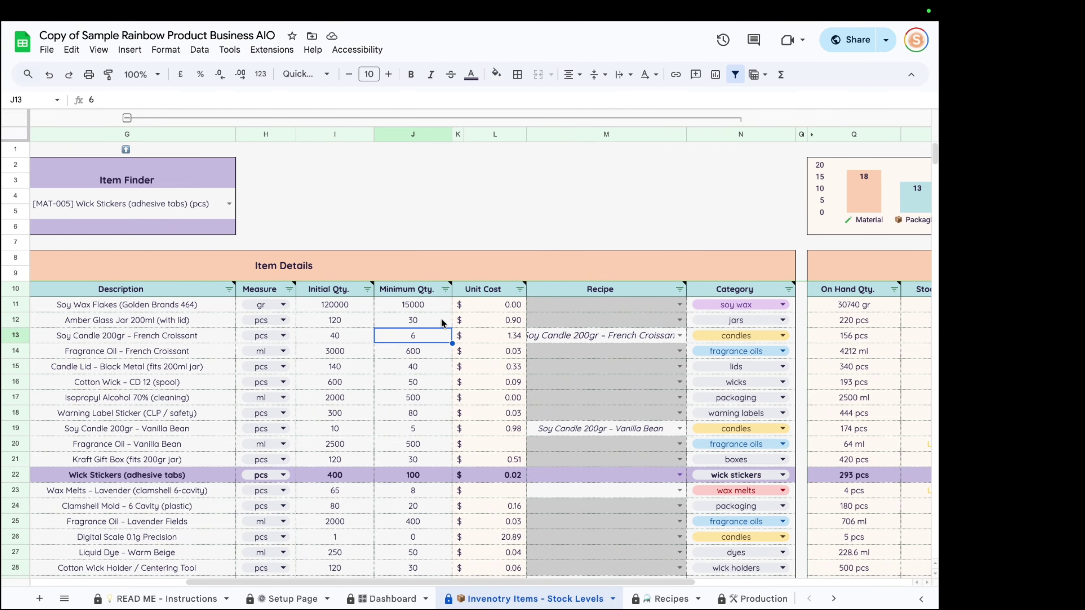
# Step: Inspect the Category column, check the Category List on the Setup Page, and return to the inventory stock levels sheet
pyautogui.moveTo(585, 582); pyautogui.dragTo(692, 582)
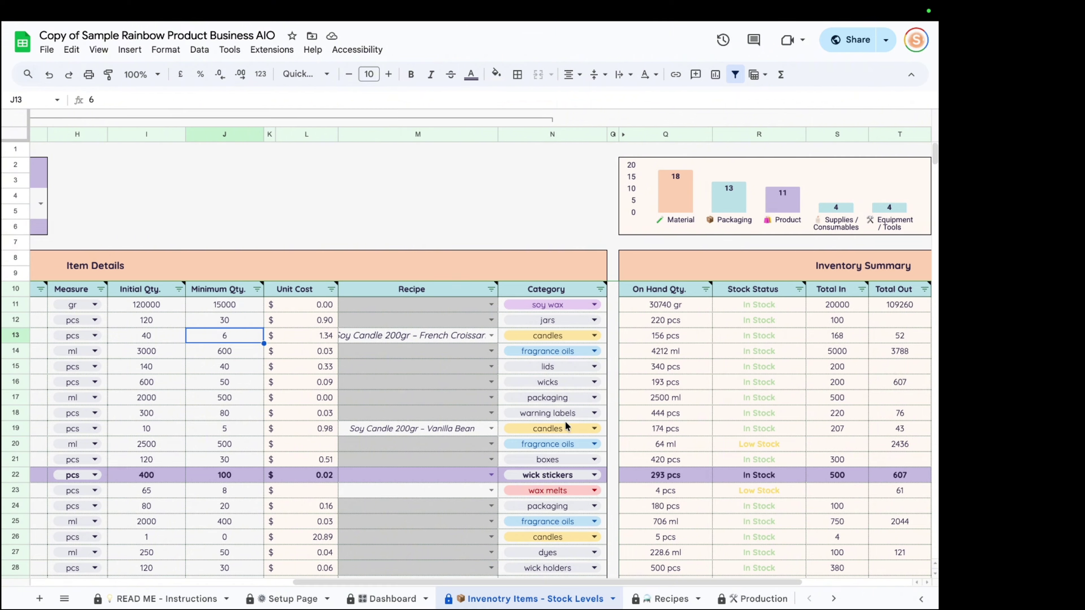
pyautogui.click(292, 598)
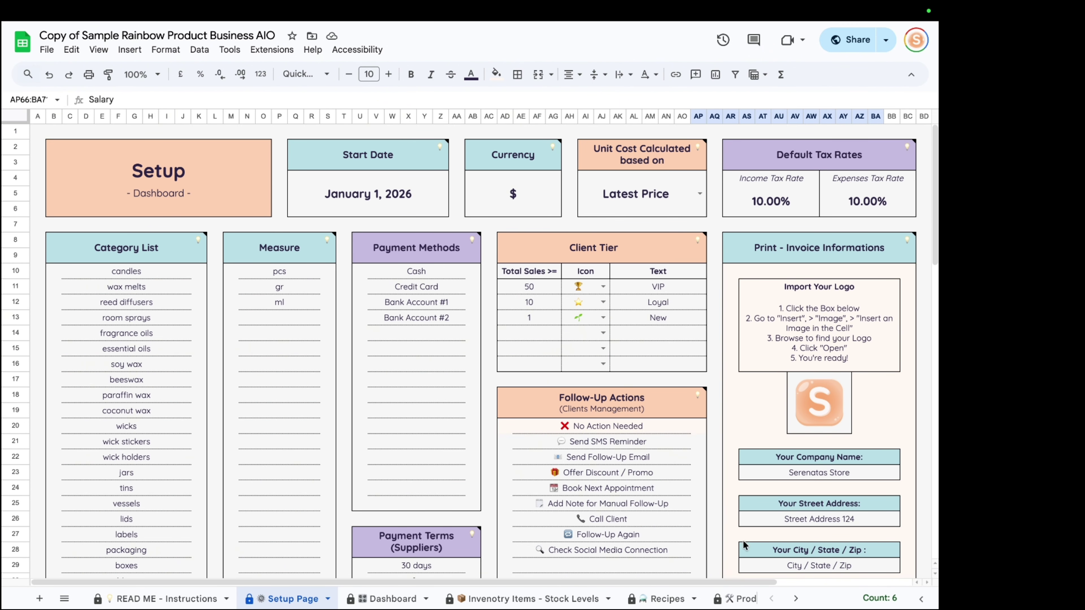
pyautogui.click(500, 598)
# Step: Examine the Inventory Summary columns, including On Hand Qty. and the Stock Status formula for the Warning Label Sticker row
pyautogui.moveTo(495, 580); pyautogui.dragTo(603, 582)
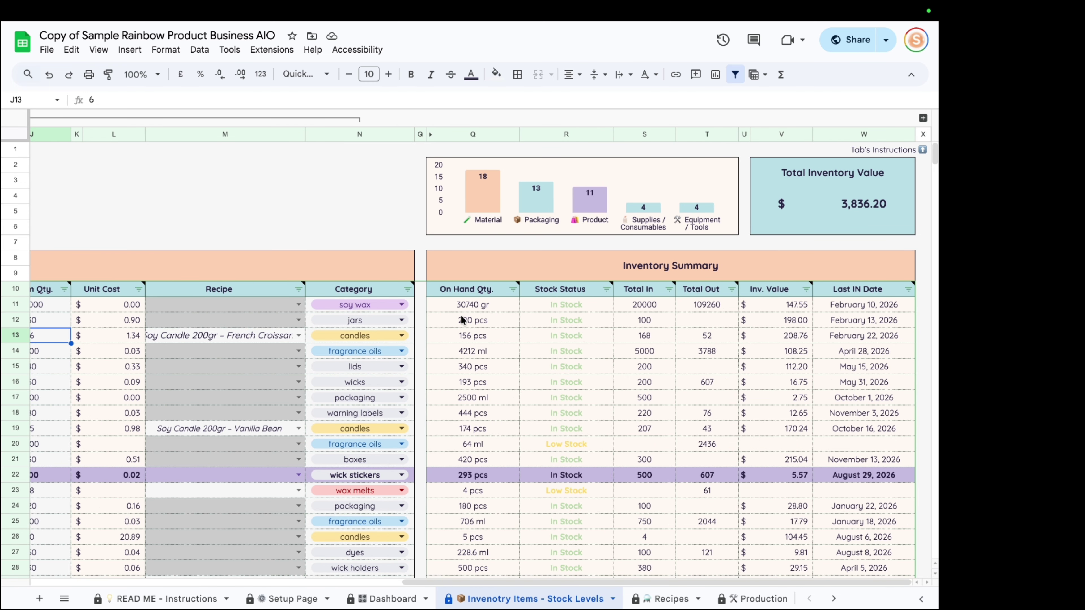
pyautogui.moveTo(467, 295)
pyautogui.click(579, 414)
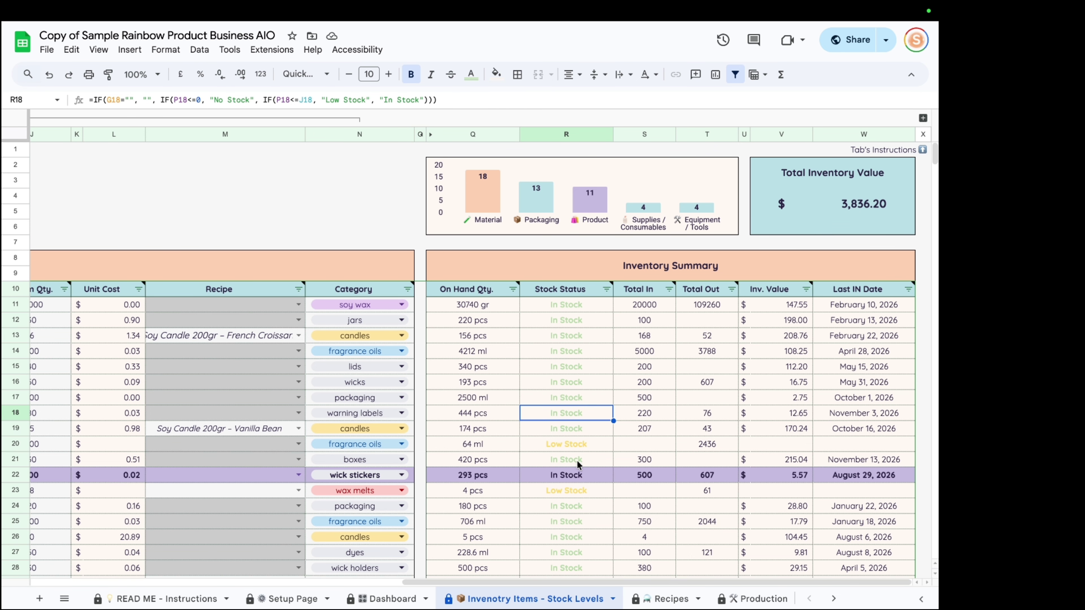
# Step: Open the IN – Purchases & Inventory sheet and browse its Transaction Details list
pyautogui.moveTo(491, 582); pyautogui.dragTo(399, 595)
pyautogui.hscroll(-10, 399, 595)
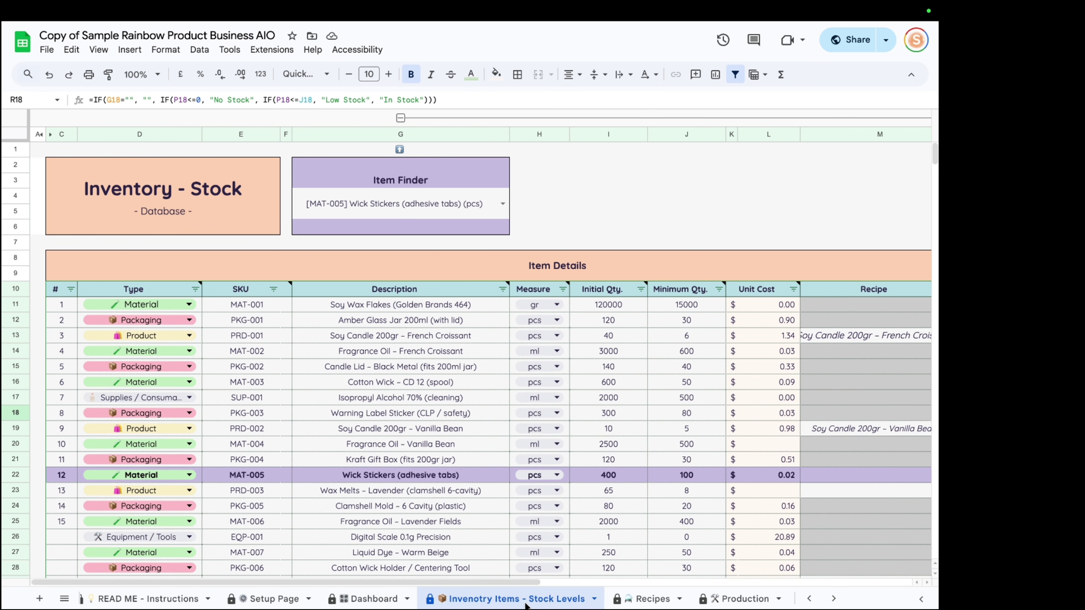
pyautogui.hscroll(5, 470, 598)
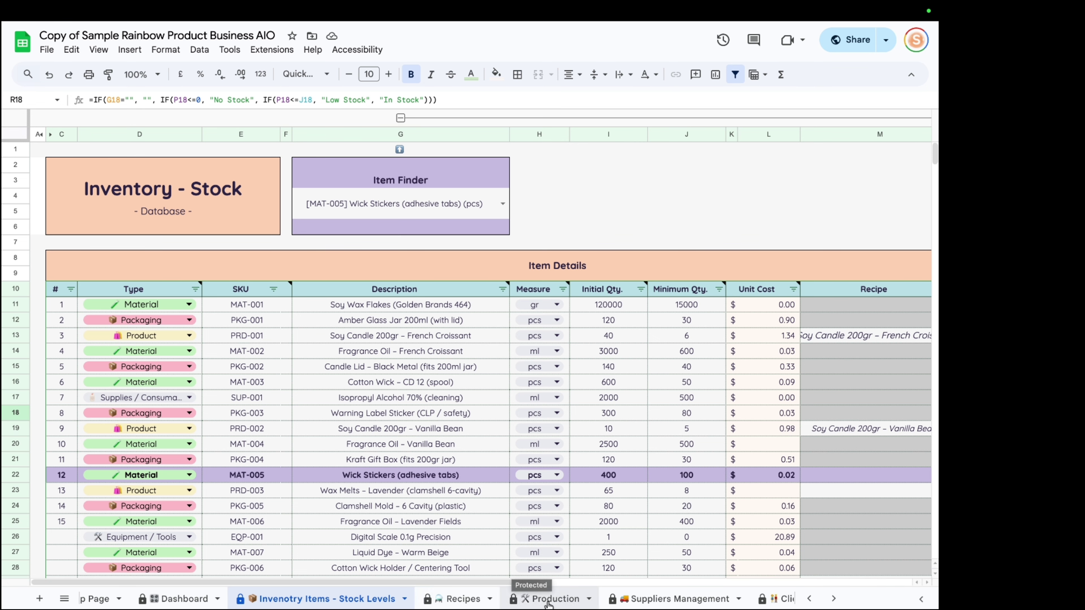
pyautogui.hscroll(7, 647, 600)
pyautogui.hscroll(8, 648, 607)
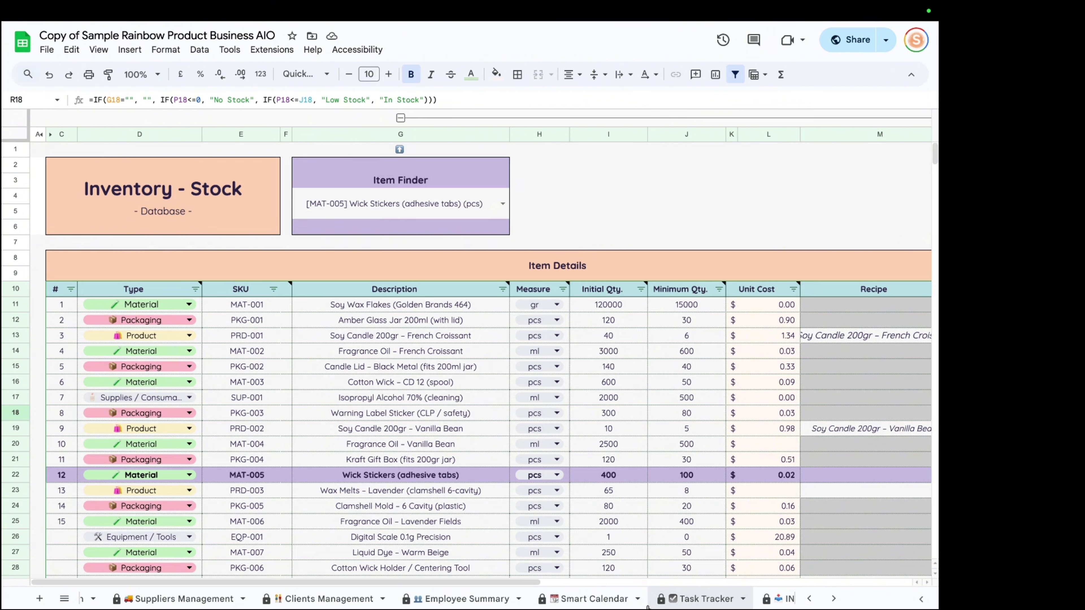
pyautogui.hscroll(6, 647, 606)
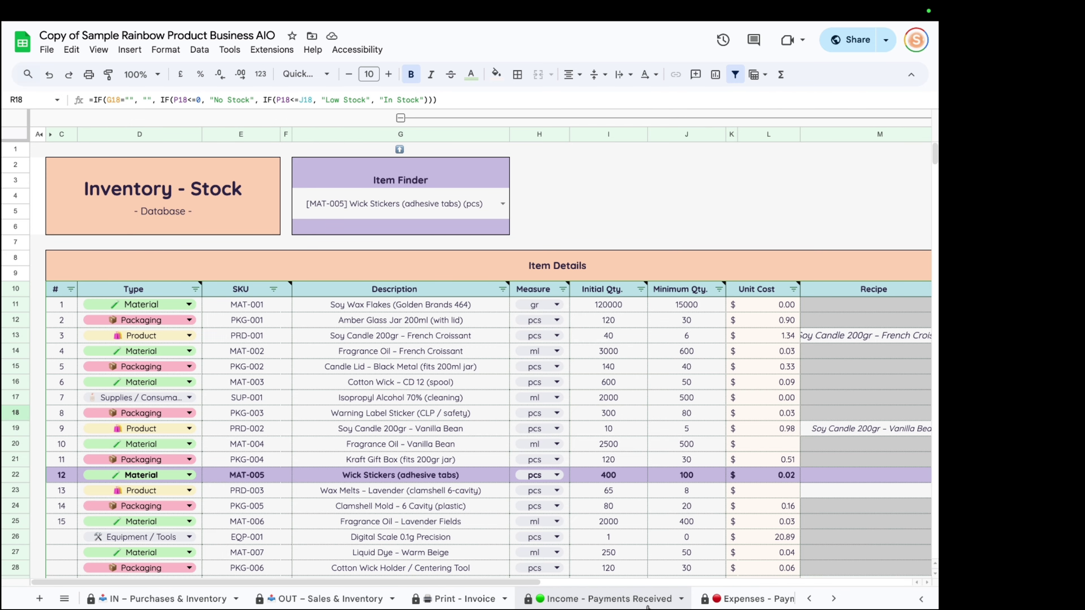
pyautogui.click(121, 600)
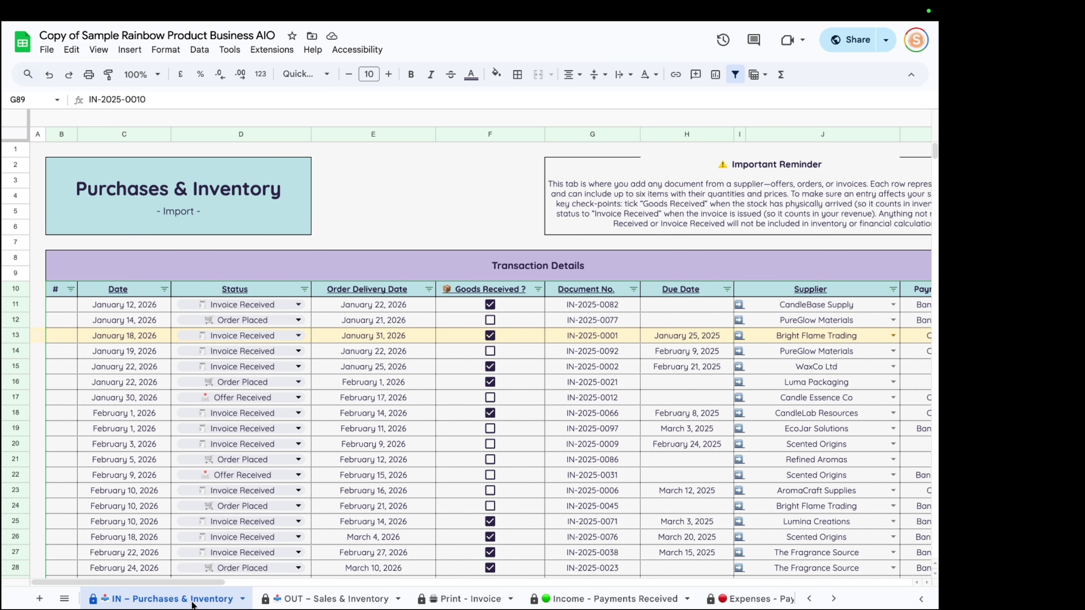
pyautogui.scroll(-15, 209, 504)
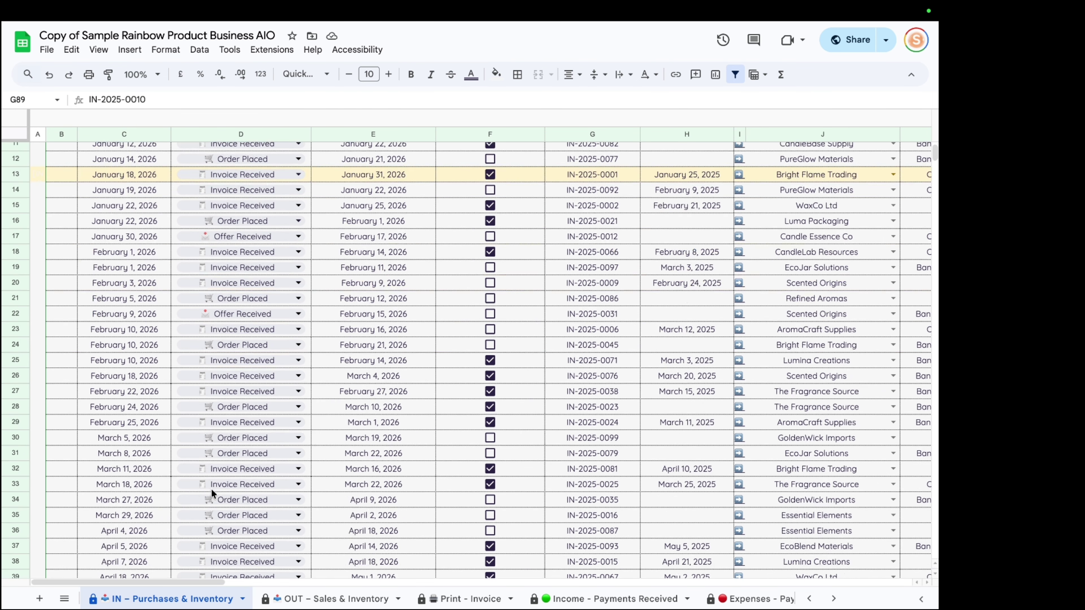
pyautogui.scroll(-10, 212, 474)
pyautogui.scroll(20, 128, 385)
# Step: Inspect the first purchase's date, available Status options, Order Delivery Date, Goods Received checkbox and document number field in row 11
pyautogui.click(25, 300)
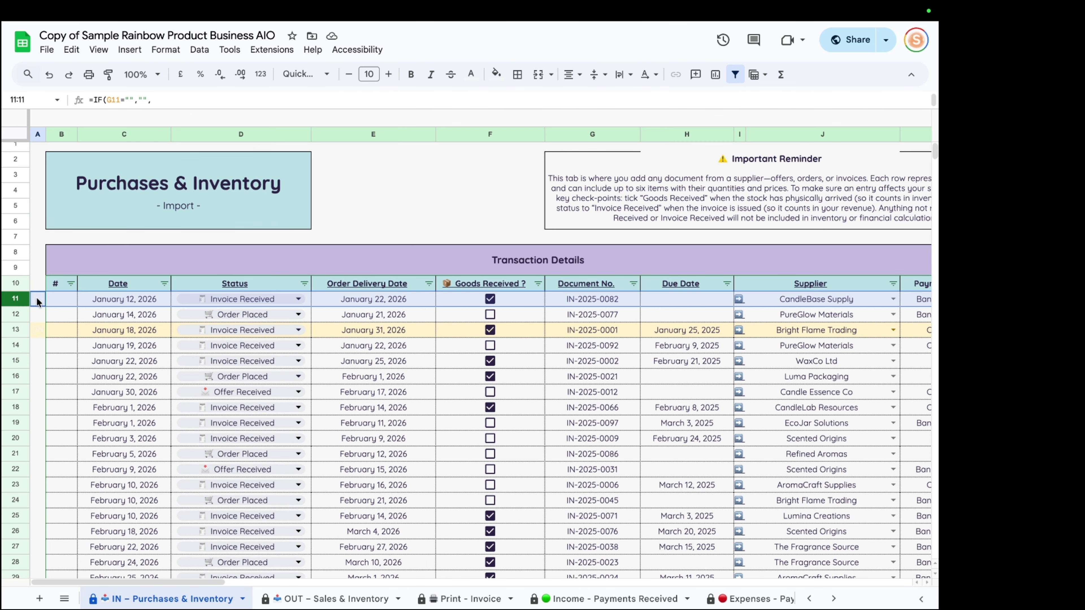
pyautogui.click(98, 300)
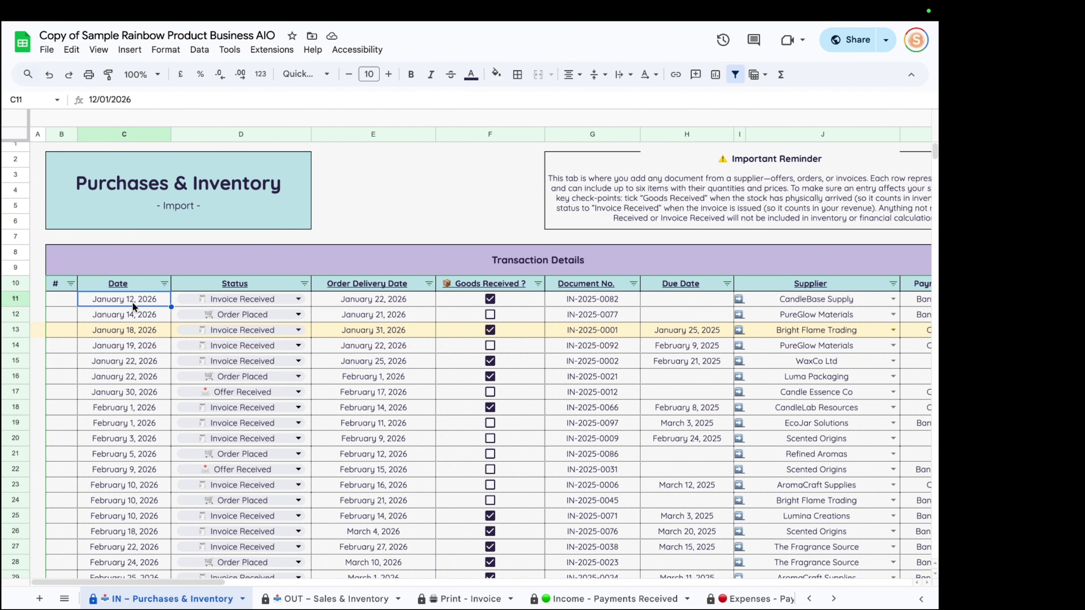
pyautogui.click(234, 299)
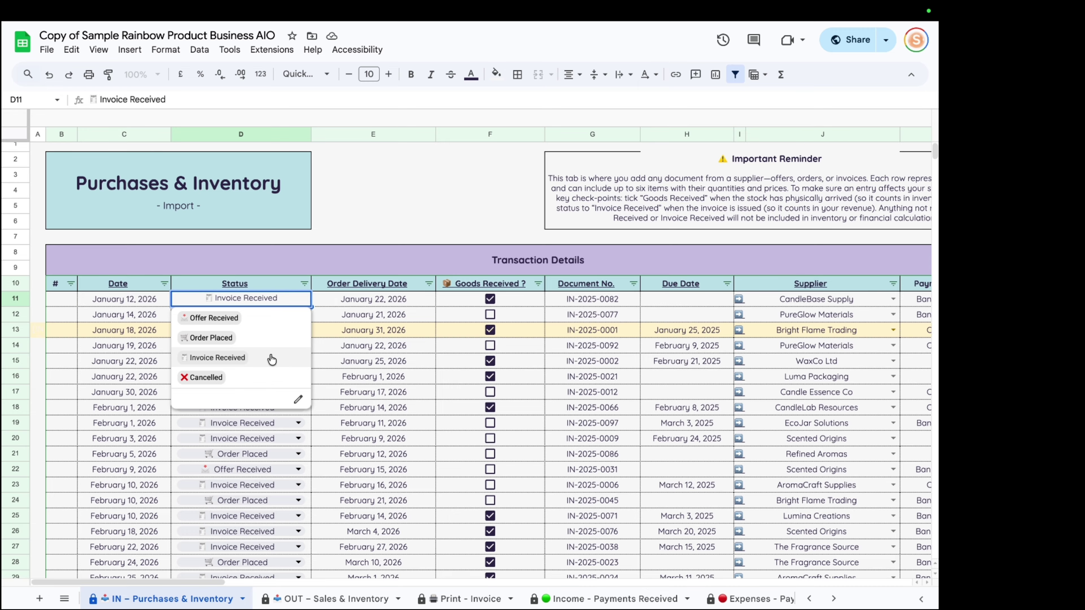
pyautogui.click(329, 300)
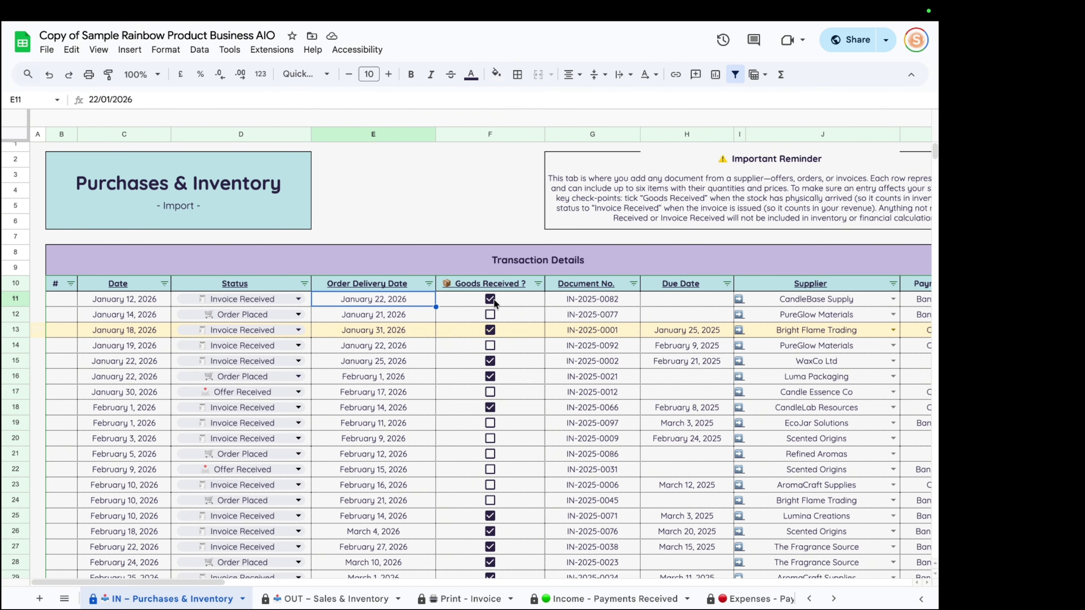
pyautogui.press('Right')
pyautogui.press('Right')
# Step: Set the Due Date of the first purchase in row 11 to January 31, 2026
pyautogui.hscroll(5, 317, 300)
pyautogui.click(316, 300)
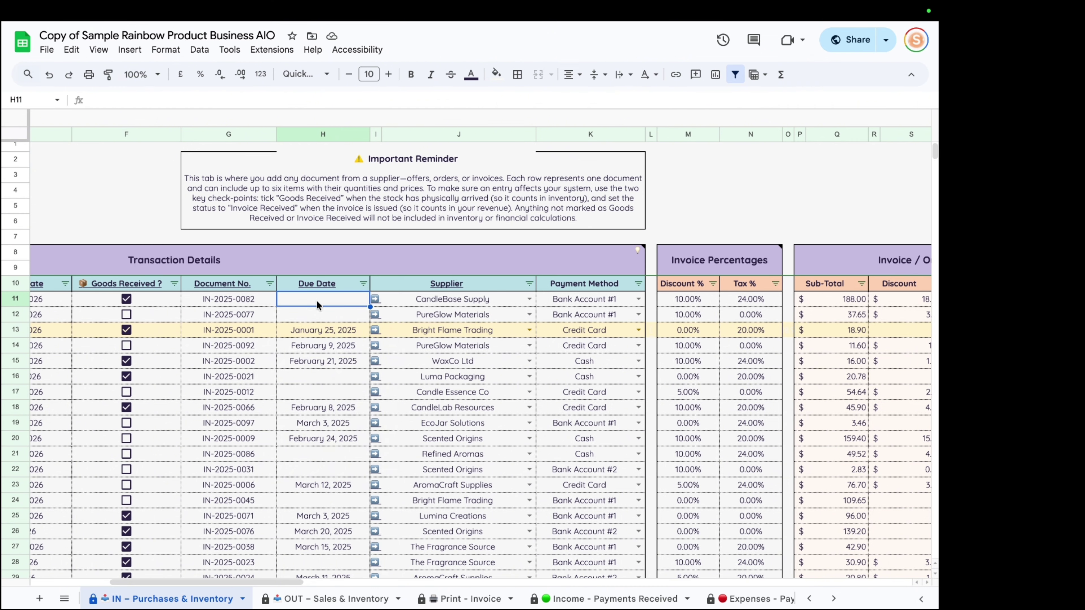
pyautogui.doubleClick(316, 300)
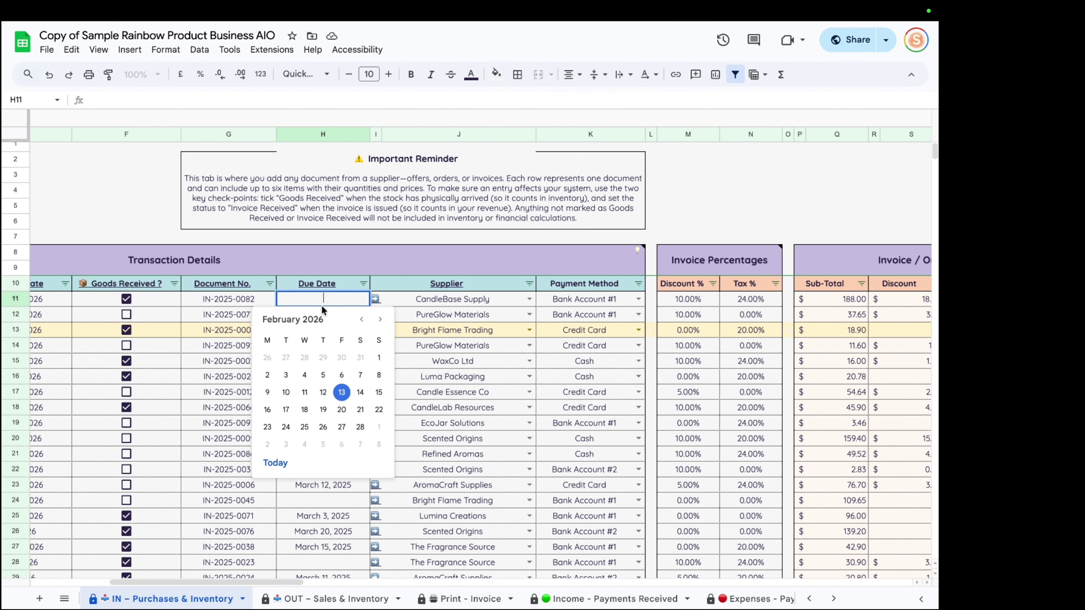
pyautogui.click(361, 319)
pyautogui.click(361, 427)
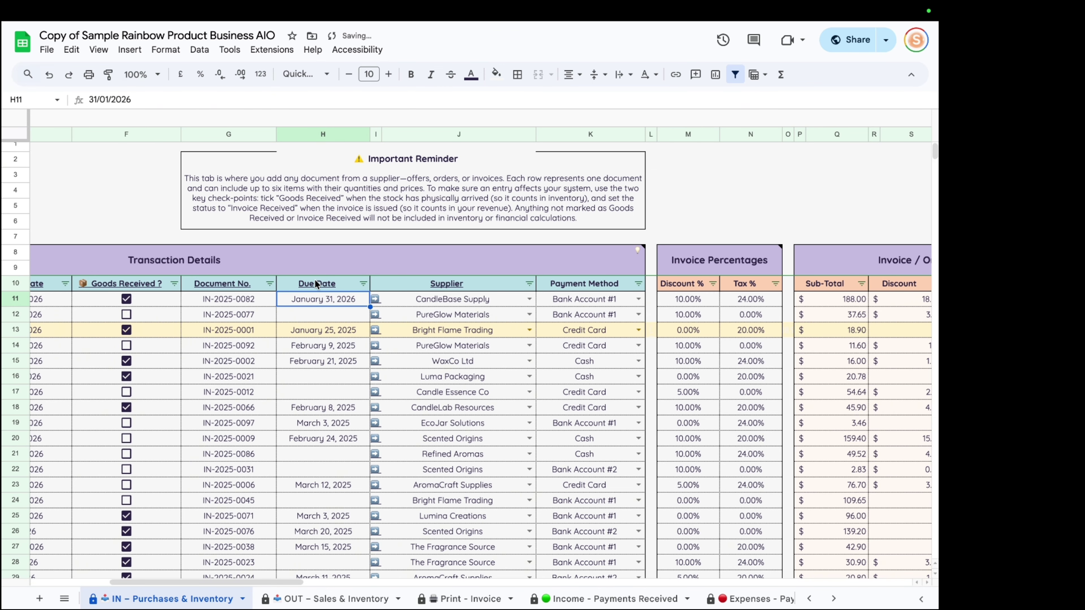
# Step: Review the first purchase's supplier, payment method, Goods Received status and Product / Material no. 1 details
pyautogui.click(423, 303)
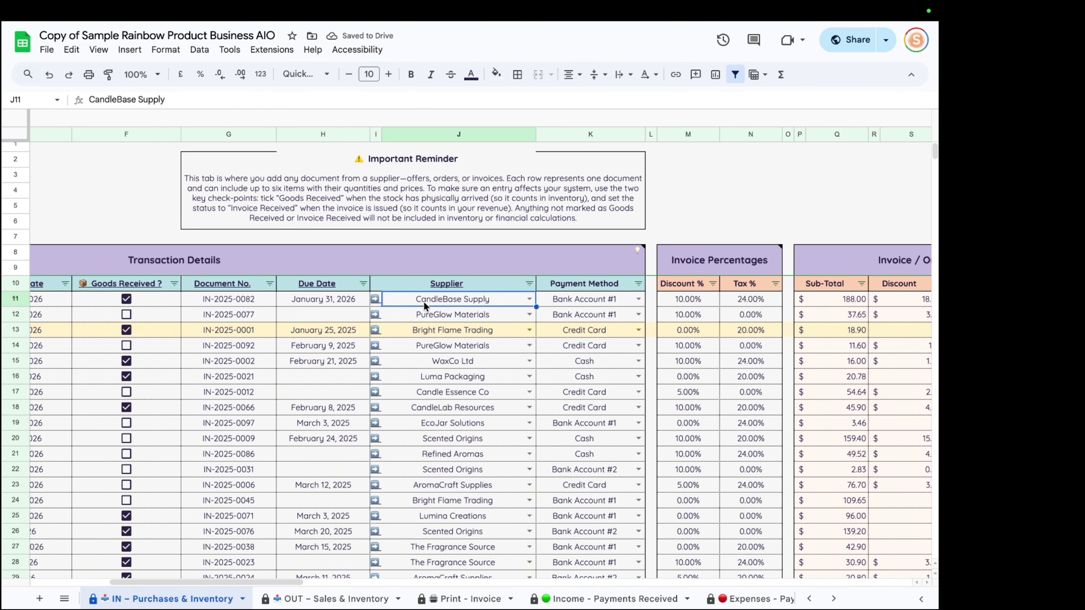
pyautogui.click(587, 304)
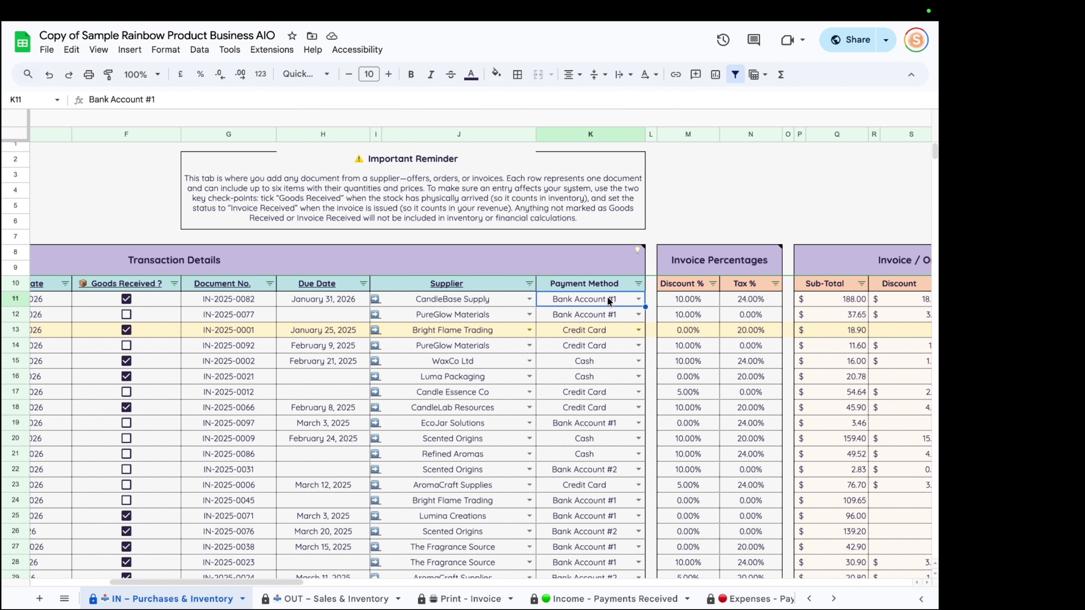
pyautogui.moveTo(280, 582); pyautogui.dragTo(204, 587)
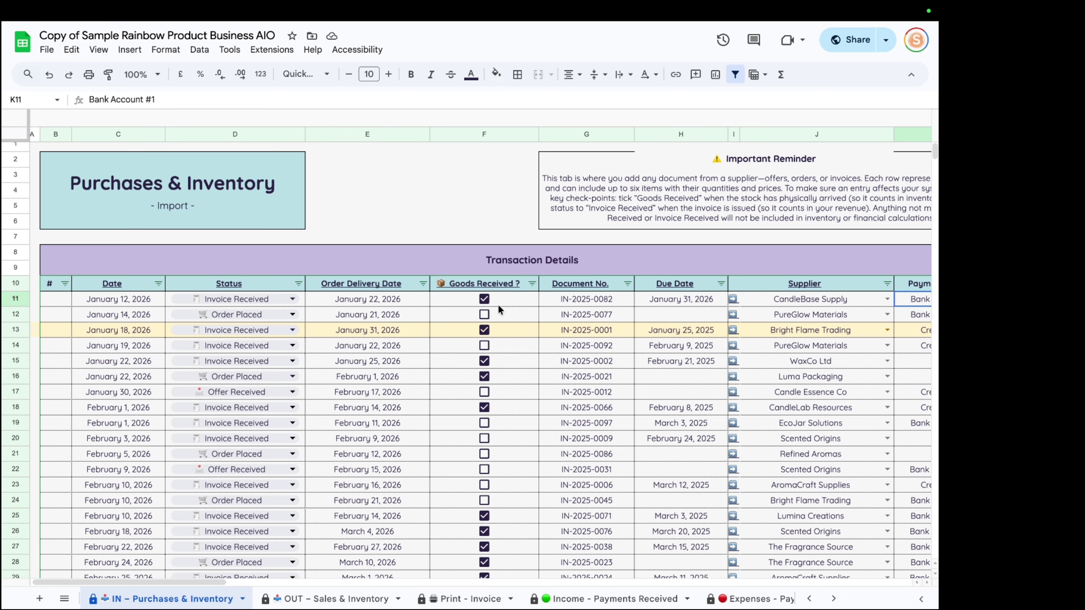
pyautogui.moveTo(182, 580); pyautogui.dragTo(509, 573)
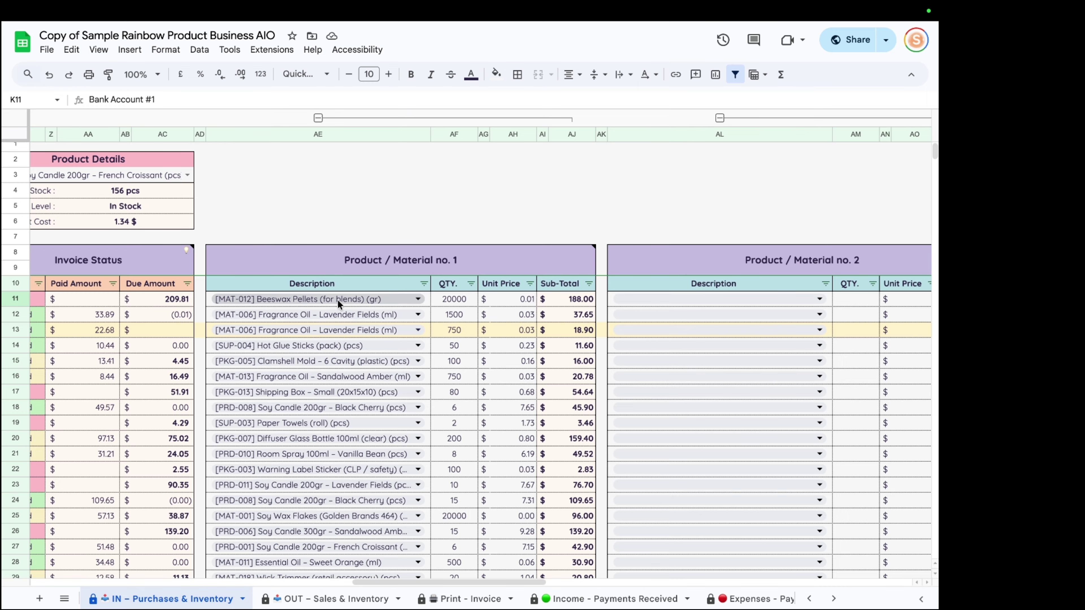
# Step: Add [PKG-001] Amber Glass Jar 200ml (with lid) as Product / Material no. 2 of the first purchase, with quantity 10 and unit price 0.90
pyautogui.click(818, 301)
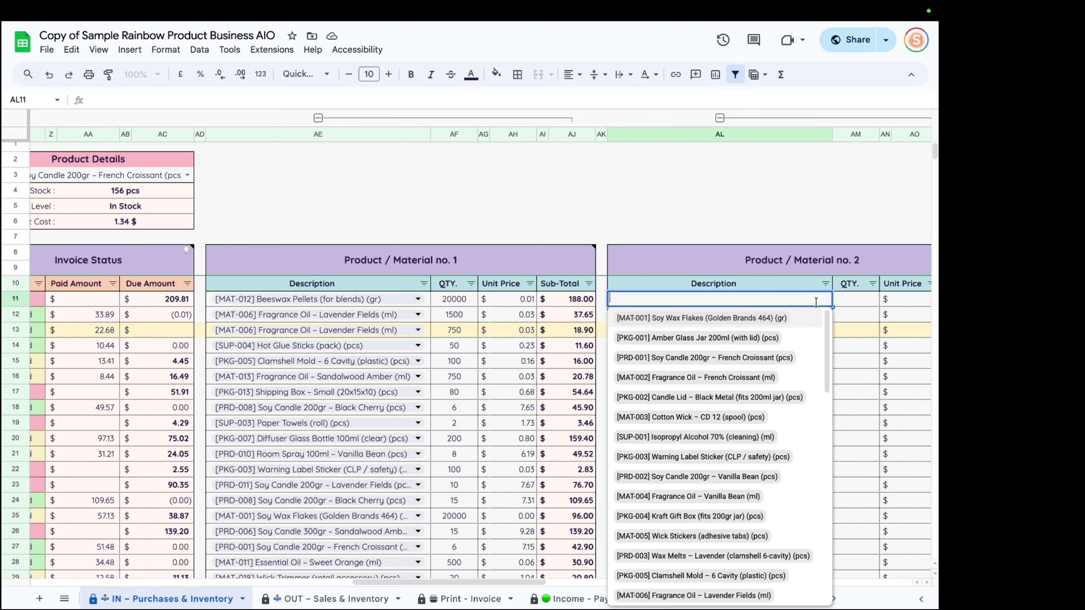
pyautogui.click(725, 335)
pyautogui.click(860, 301)
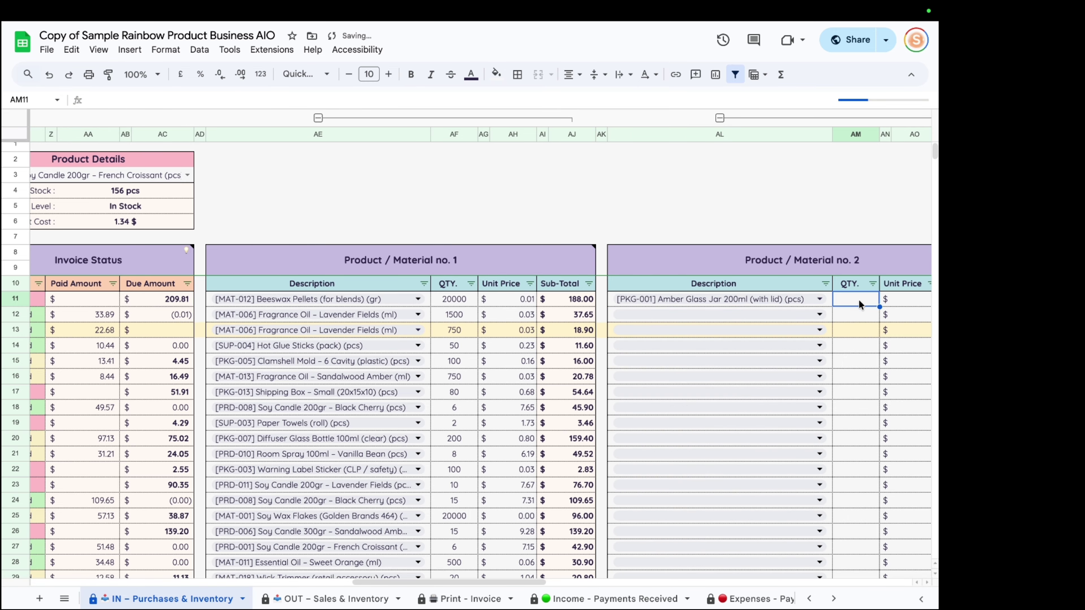
pyautogui.write('10')
pyautogui.press('Tab')
pyautogui.press('Tab')
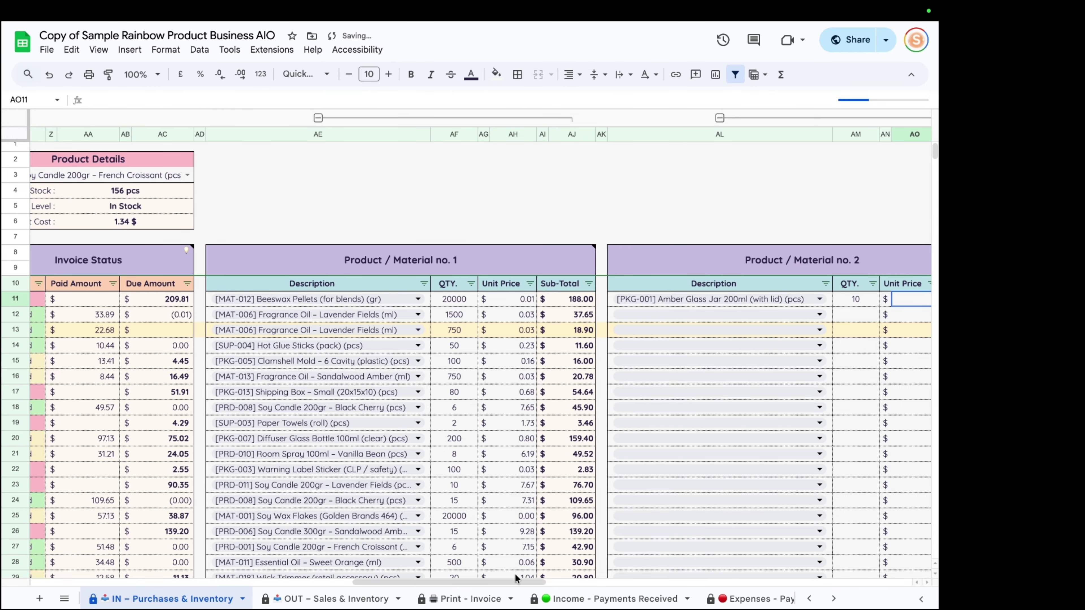
pyautogui.moveTo(511, 581); pyautogui.dragTo(566, 580)
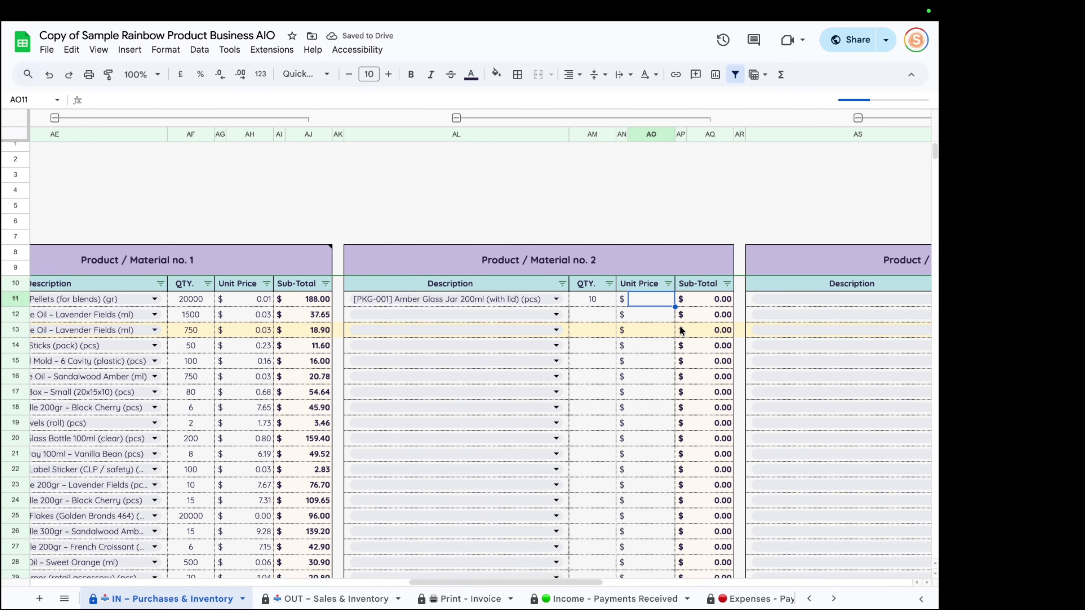
pyautogui.write('0.9')
pyautogui.press('Return')
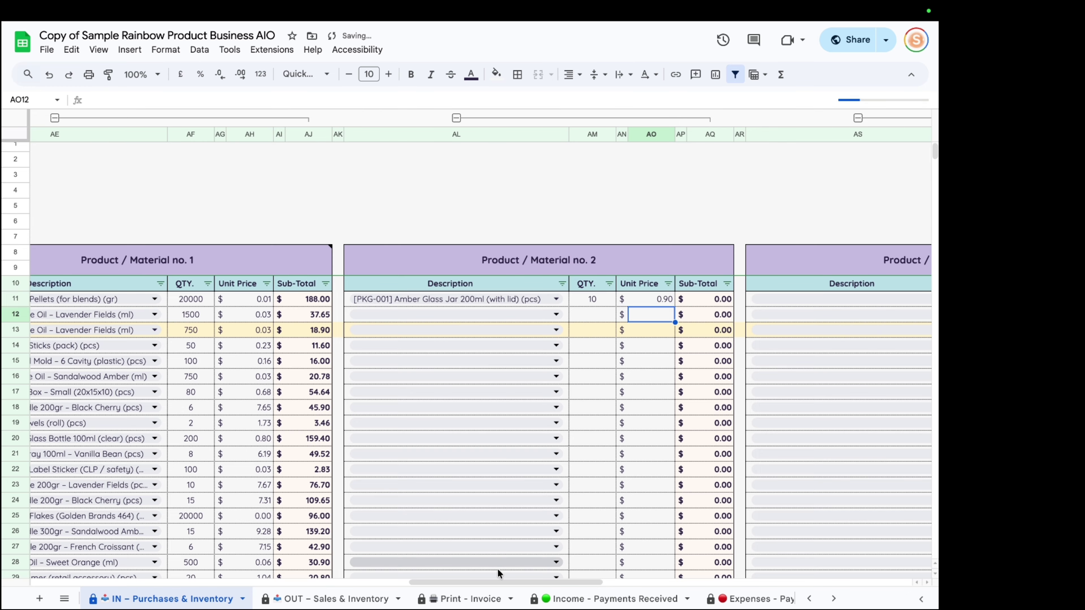
# Step: Add [MAT-003] Cotton Wick – CD 12 (spool) (pcs) as Product / Material no. 3 of the first purchase, with quantity 10
pyautogui.moveTo(499, 577); pyautogui.dragTo(562, 578)
pyautogui.click(697, 300)
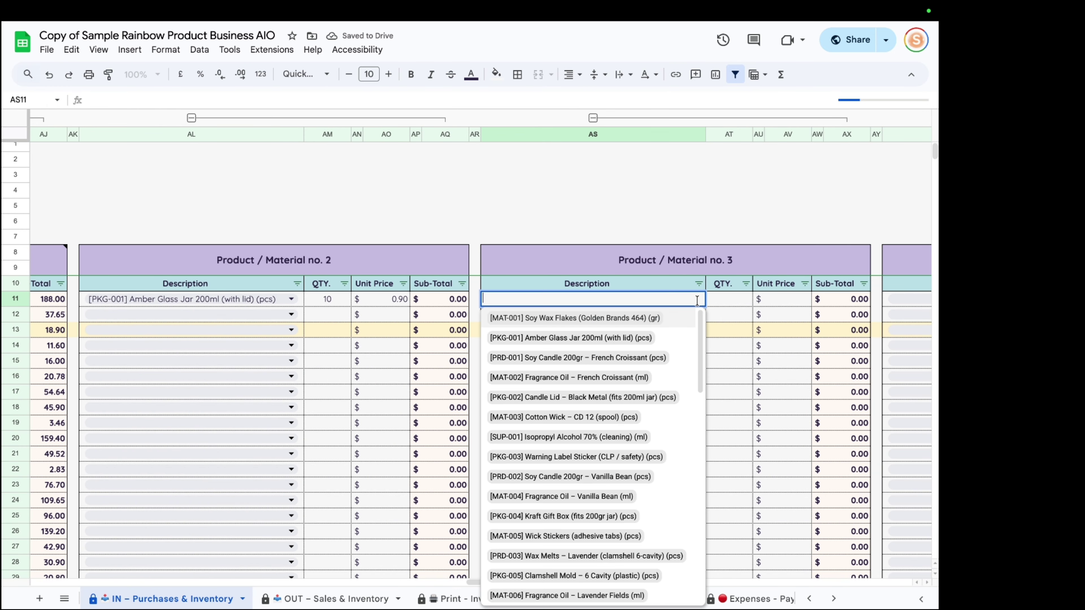
pyautogui.click(624, 418)
pyautogui.click(744, 301)
pyautogui.write('10')
pyautogui.press('Return')
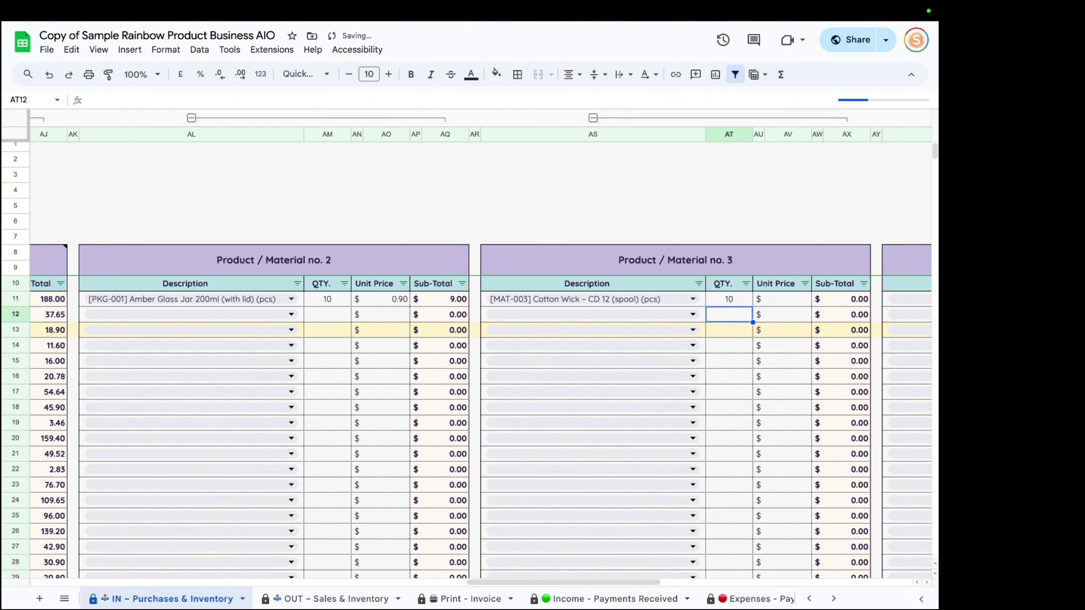
pyautogui.click(803, 300)
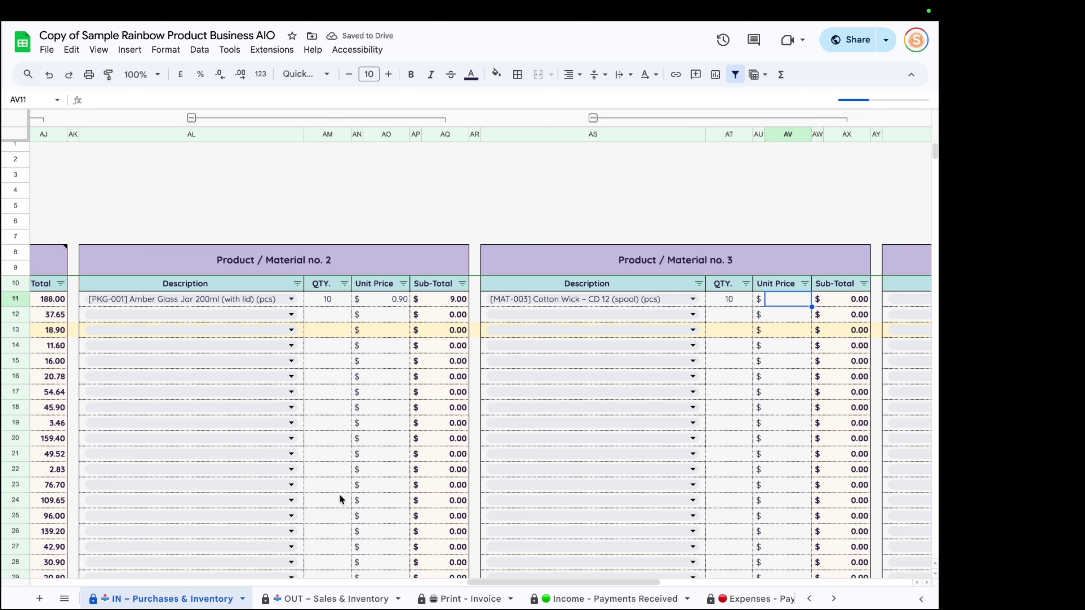
# Step: Review the first purchase's transaction details, order total and Product / Material no. 1 unit price in row 11
pyautogui.moveTo(570, 580); pyautogui.dragTo(186, 561)
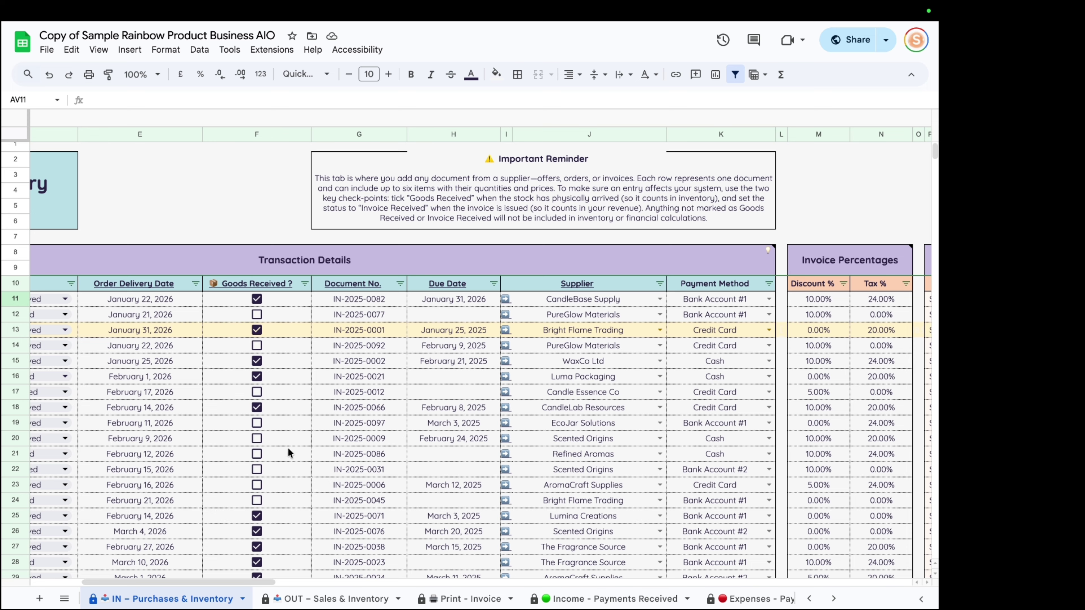
pyautogui.moveTo(261, 582); pyautogui.dragTo(391, 580)
pyautogui.click(580, 302)
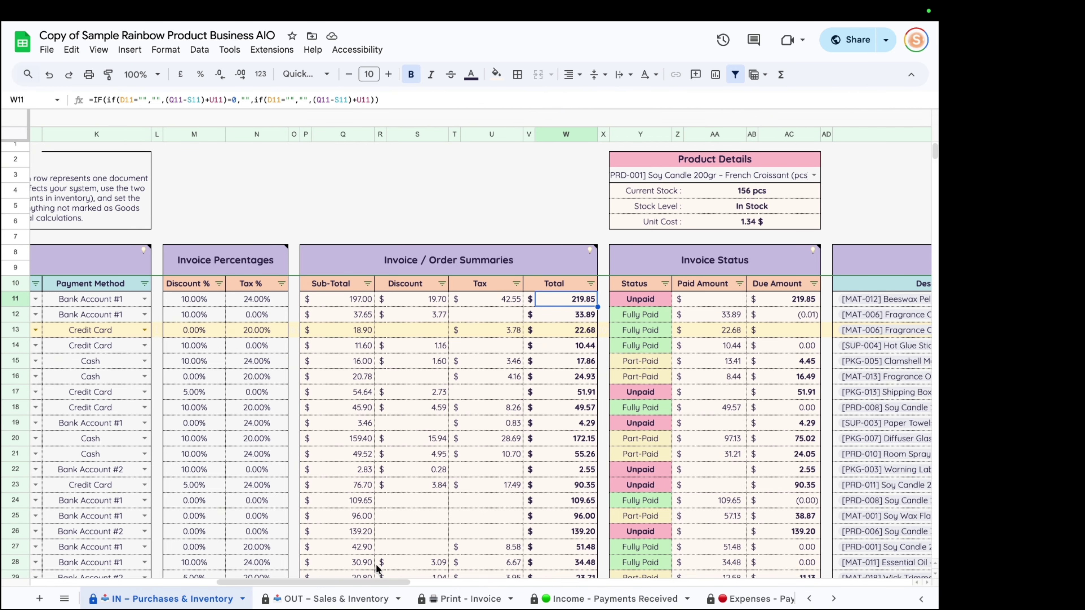
pyautogui.hscroll(10, 379, 569)
pyautogui.click(534, 300)
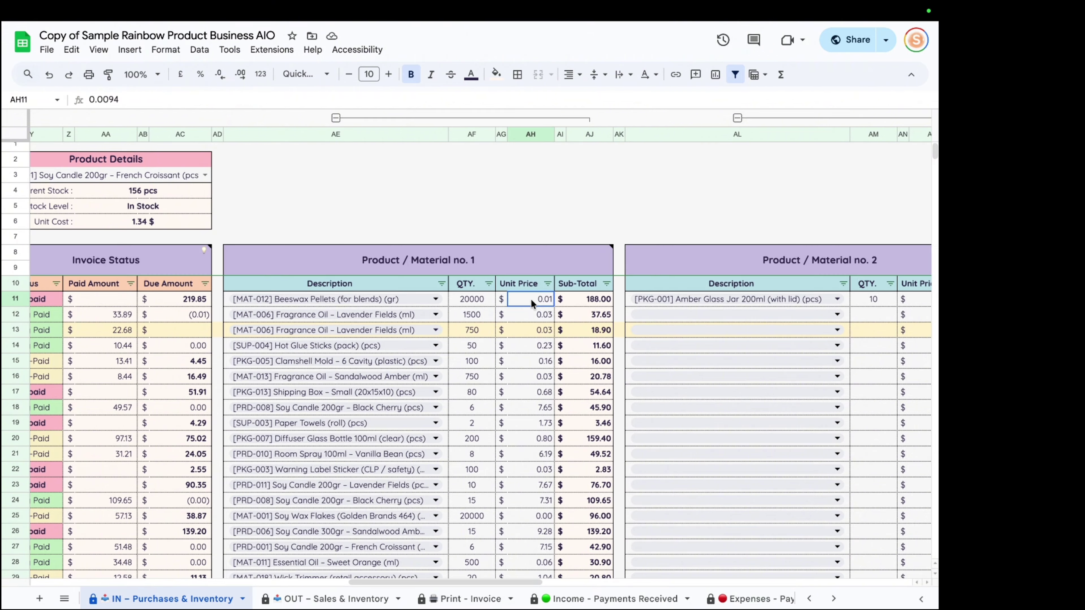
pyautogui.moveTo(467, 583); pyautogui.dragTo(380, 586)
pyautogui.click(607, 299)
# Step: Inspect the first purchase's discount and tax percentages and its Sub-Total, Discount, Tax and Total calculations
pyautogui.click(168, 301)
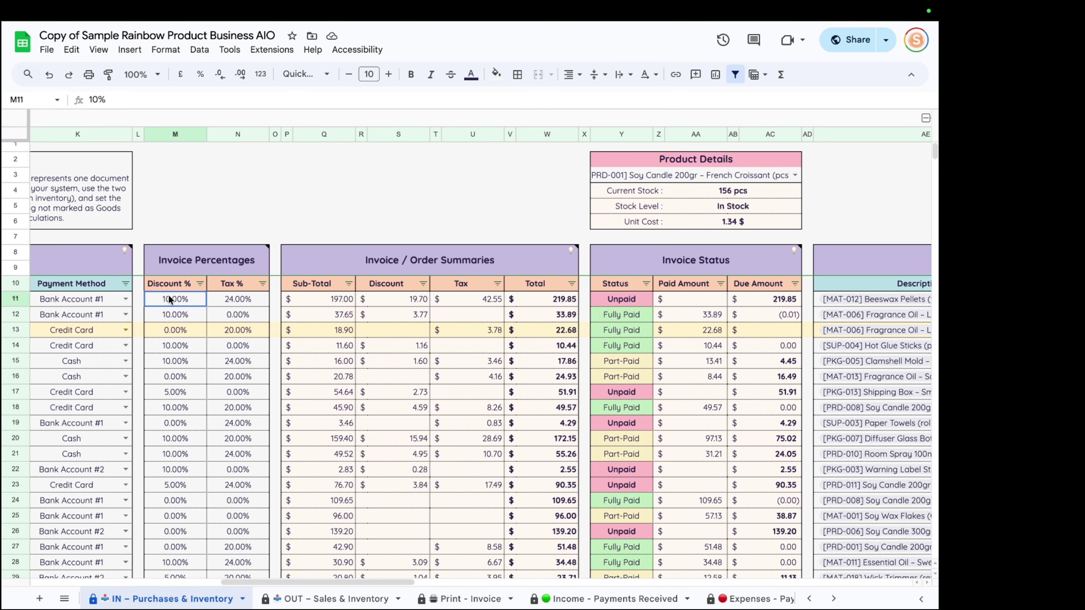
pyautogui.click(235, 300)
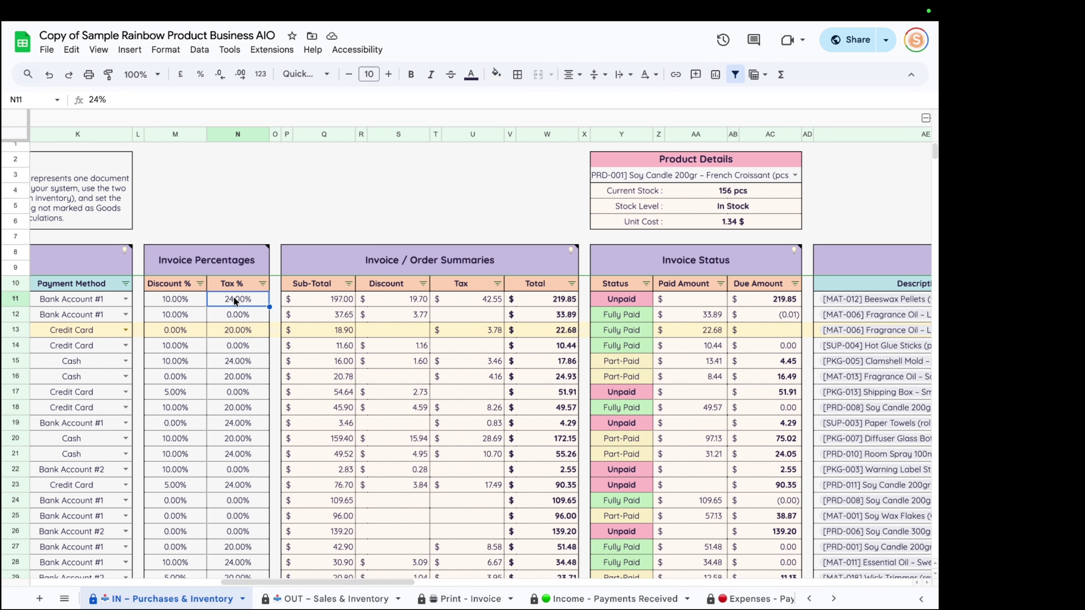
pyautogui.click(322, 302)
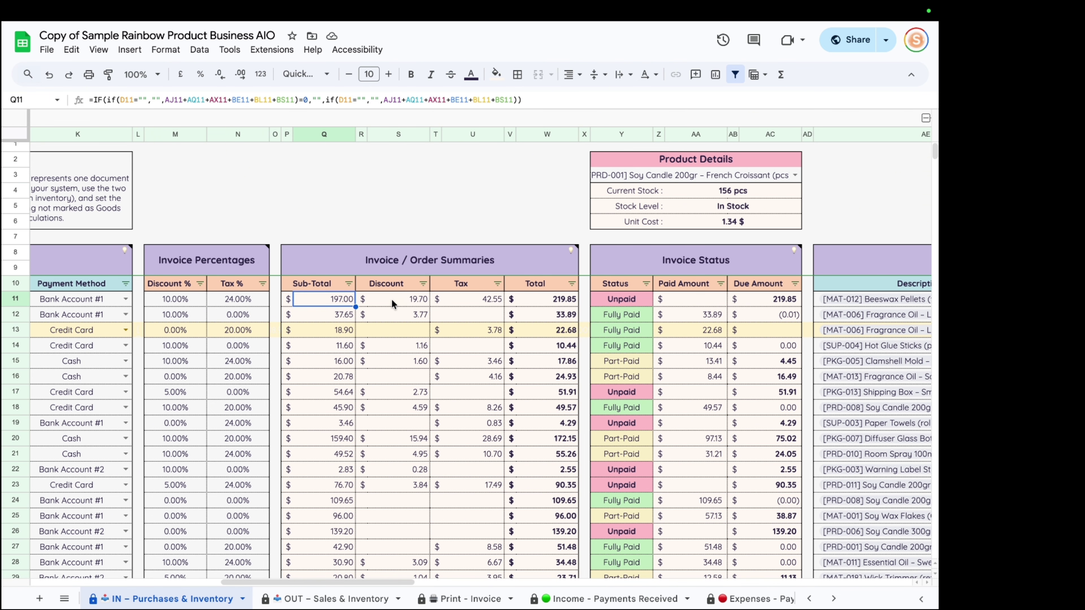
pyautogui.click(395, 305)
pyautogui.click(482, 304)
pyautogui.click(551, 303)
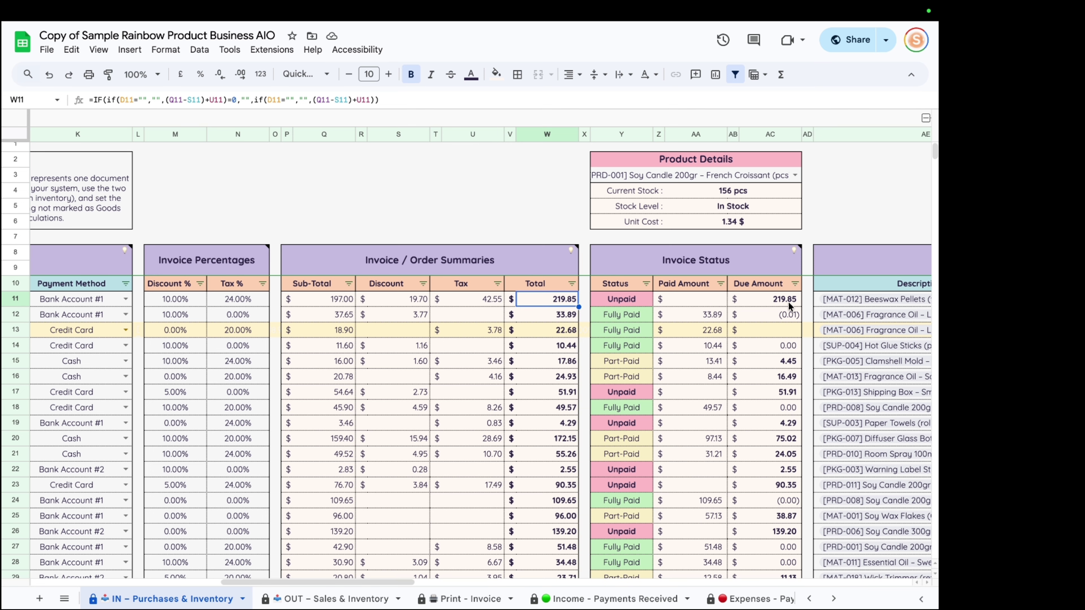
# Step: Inspect the first purchase's Invoice Status section, covering its Status, Paid Amount and Due Amount
pyautogui.click(621, 301)
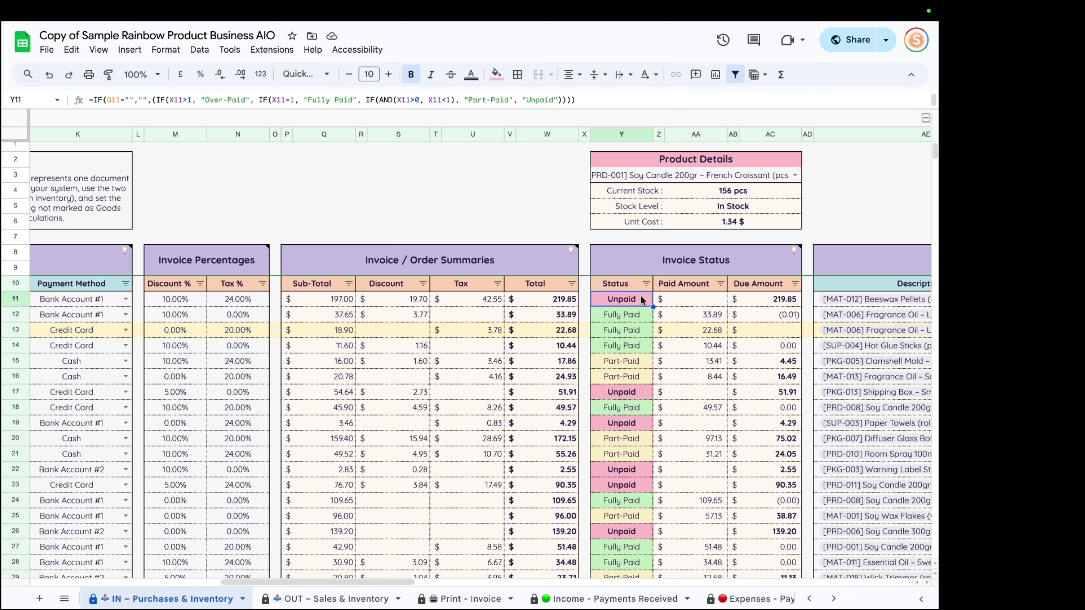
pyautogui.click(708, 301)
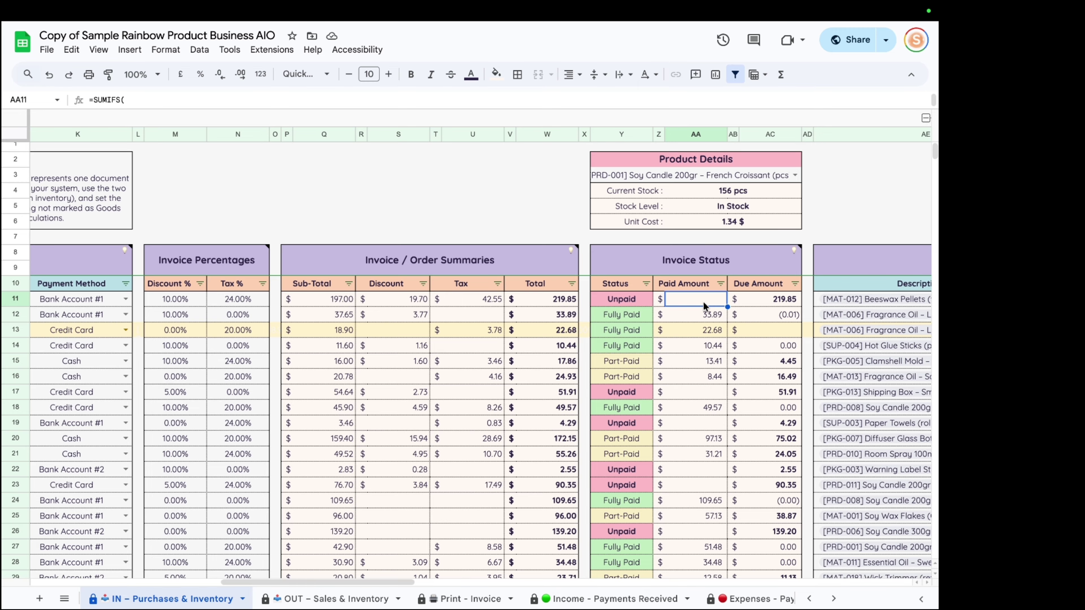
pyautogui.click(775, 301)
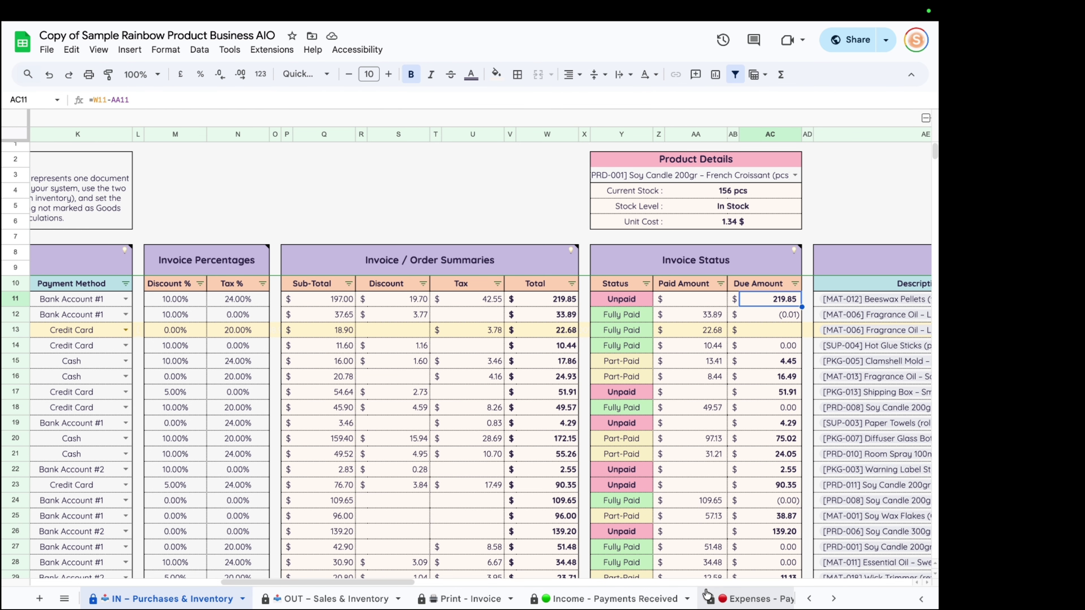
# Step: Find the first empty row of the Expenses - Payments Made sheet and check the first purchase's document number and total in Purchases & Inventory
pyautogui.click(744, 600)
pyautogui.scroll(-20, 318, 515)
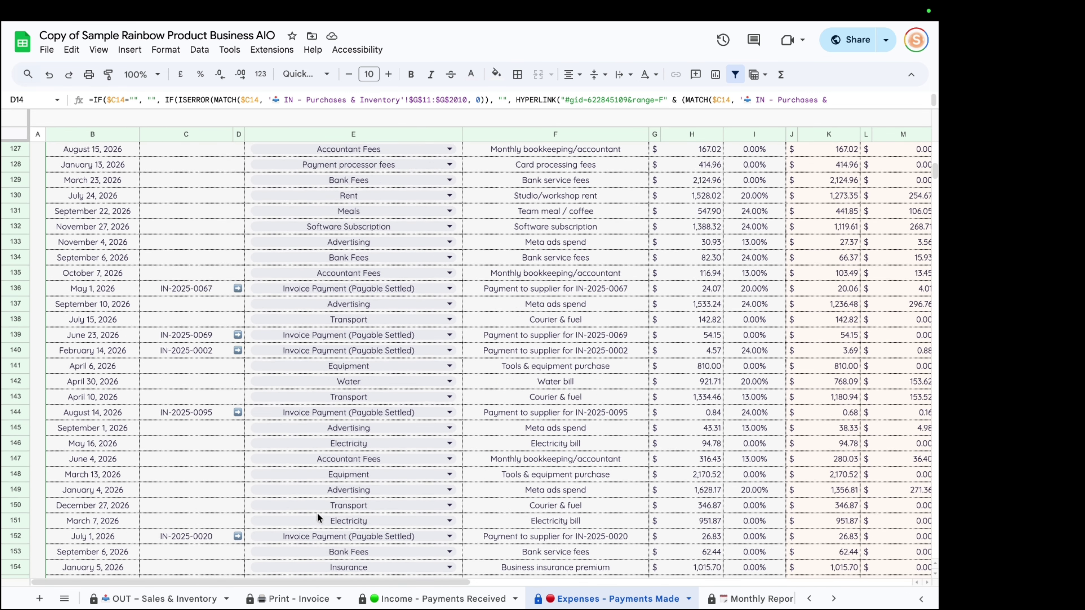
pyautogui.scroll(-15, 317, 513)
pyautogui.click(147, 600)
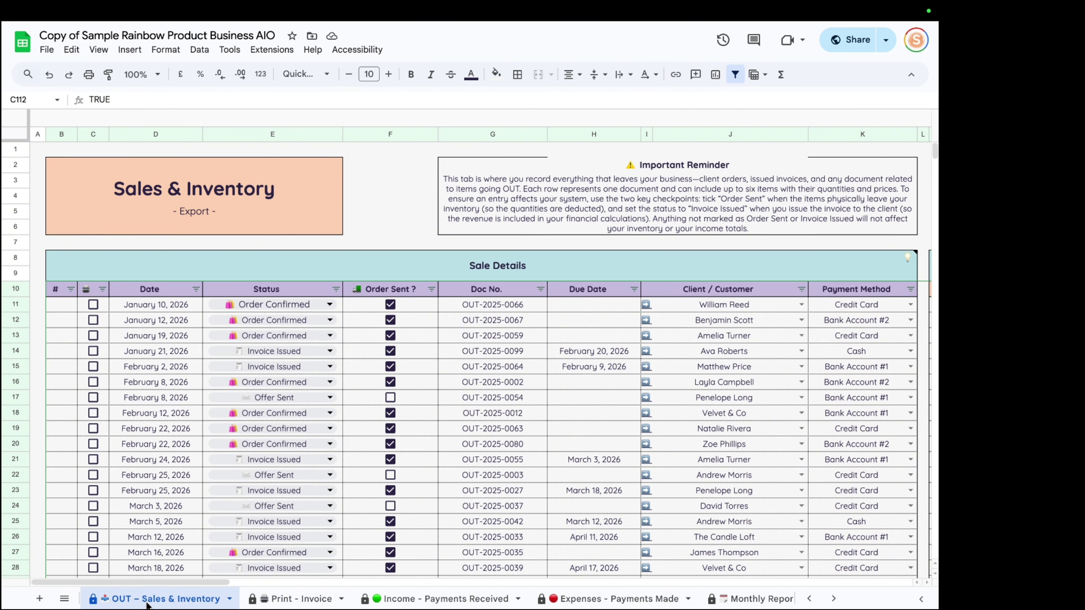
pyautogui.click(120, 599)
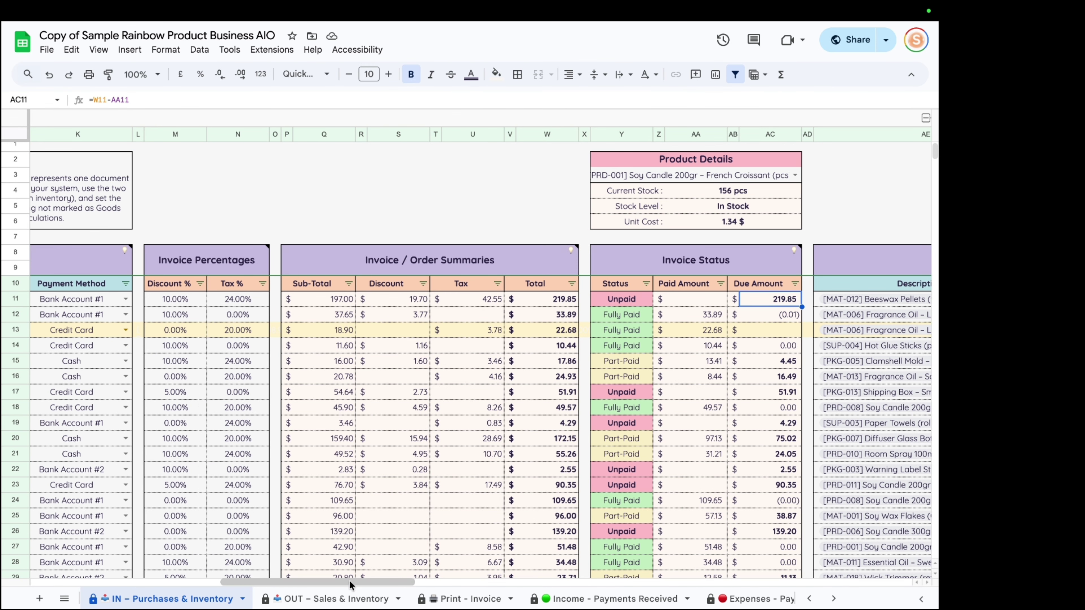
pyautogui.moveTo(350, 582); pyautogui.dragTo(145, 584)
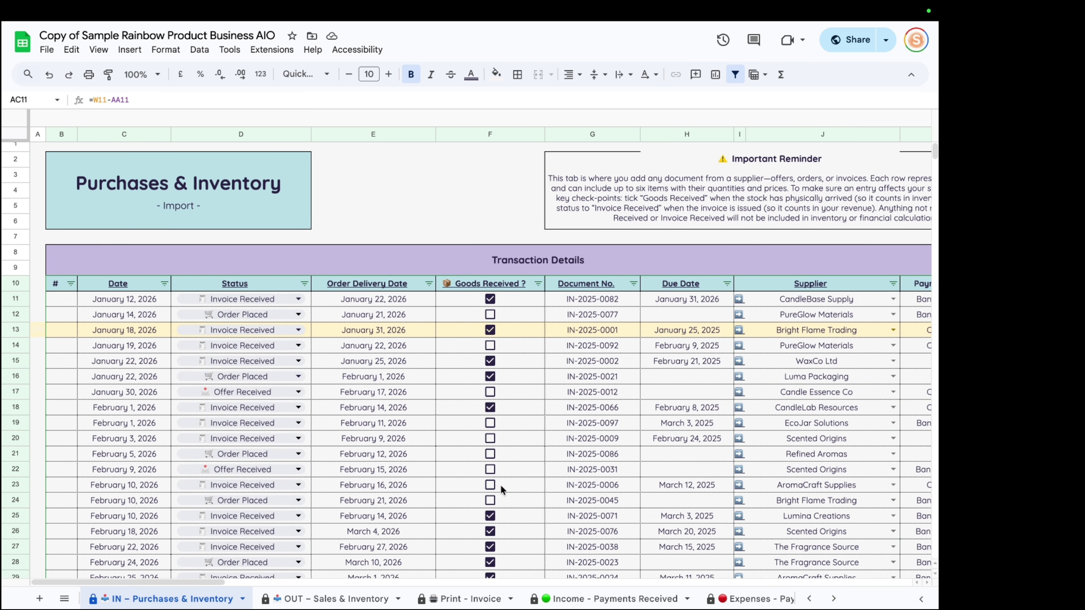
pyautogui.moveTo(203, 583); pyautogui.dragTo(317, 582)
pyautogui.hscroll(5, 477, 504)
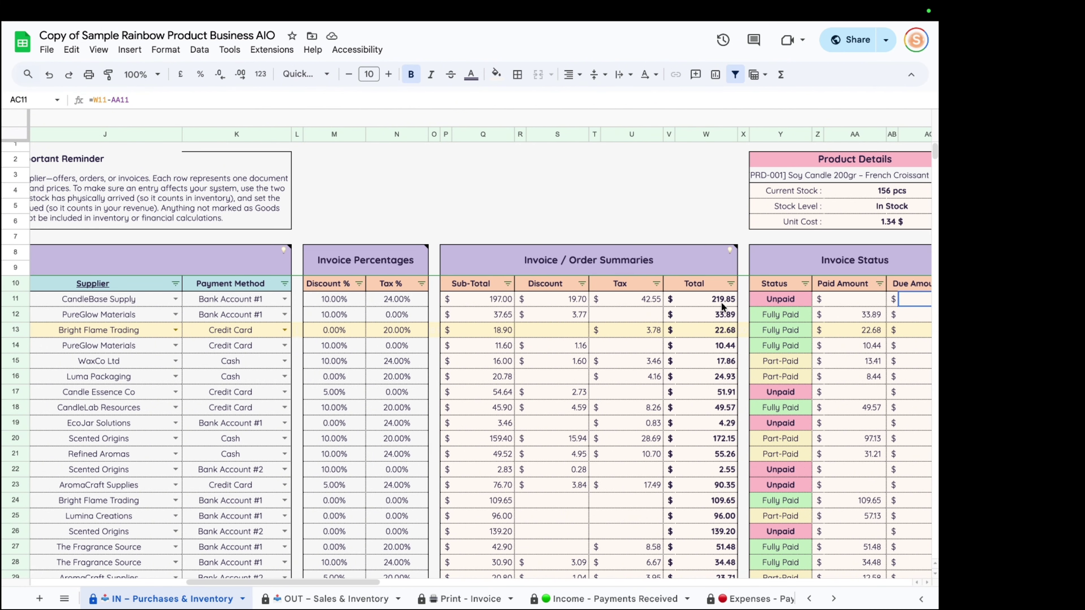
# Step: Add an expense in row 412 dated February 13, 2026, with the first purchase's document number and category Invoice Payment (Payable Settled)
pyautogui.click(756, 600)
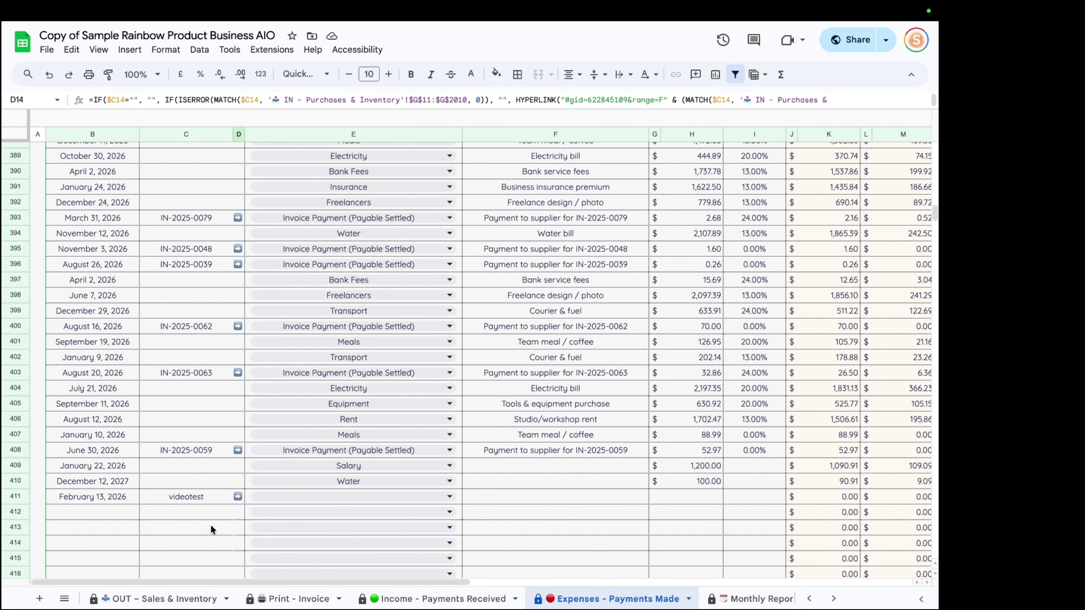
pyautogui.doubleClick(101, 513)
pyautogui.click(110, 419)
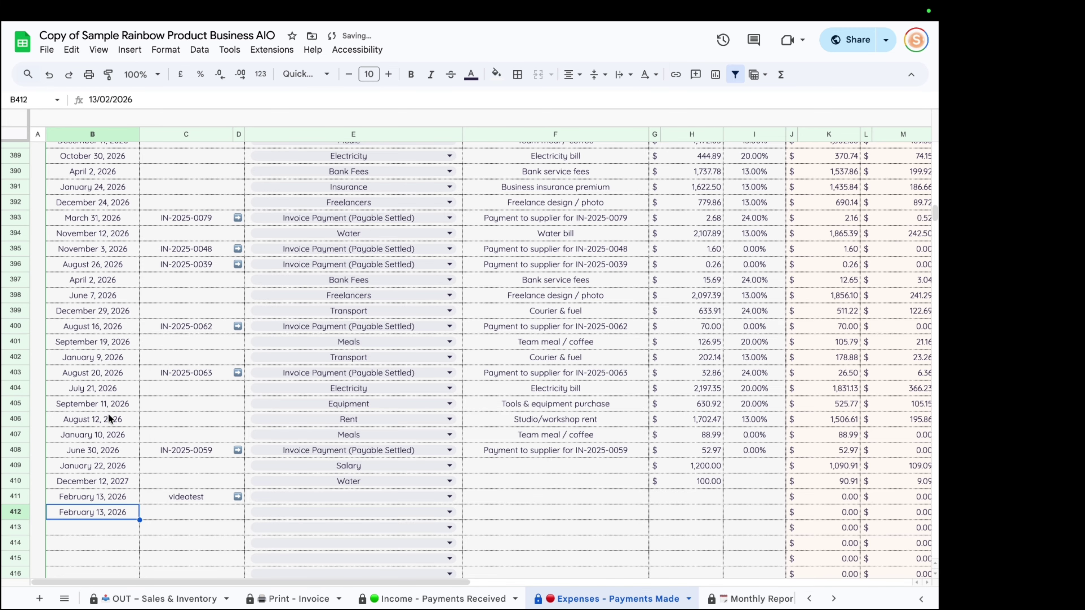
pyautogui.doubleClick(220, 513)
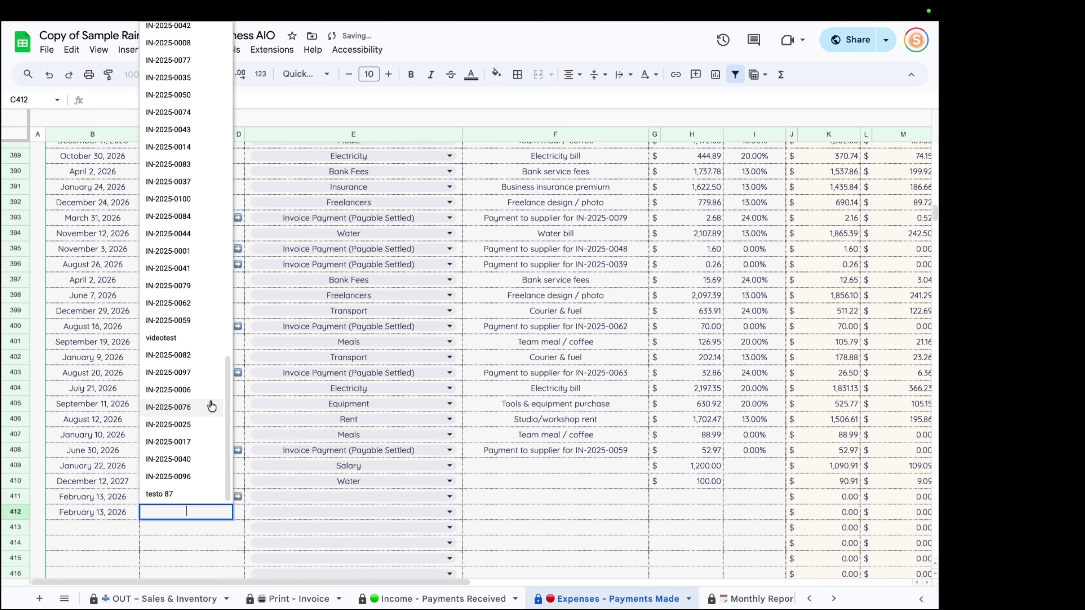
pyautogui.click(198, 358)
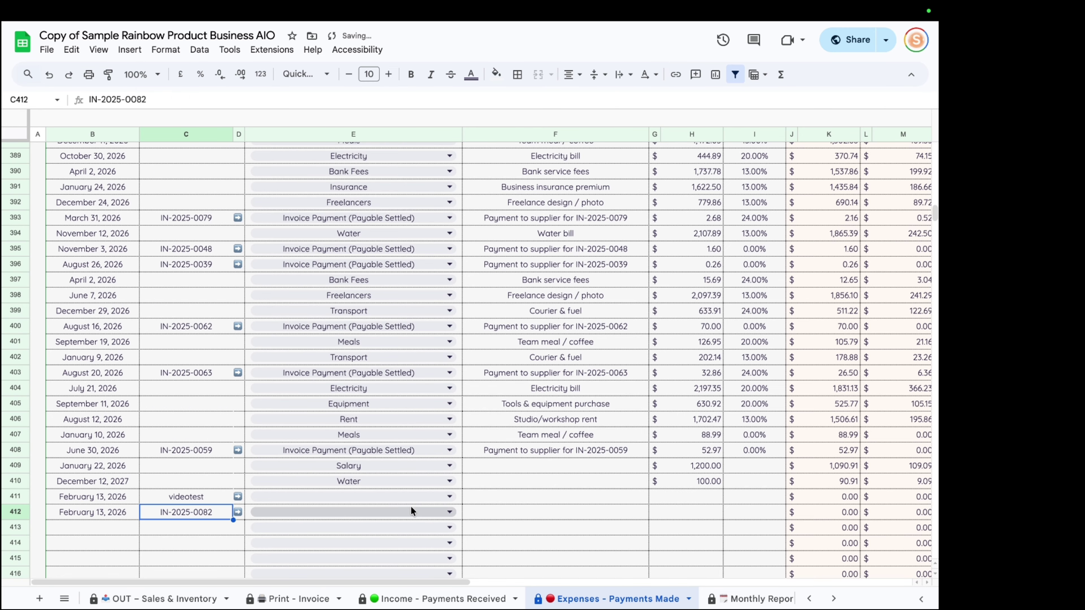
pyautogui.click(445, 514)
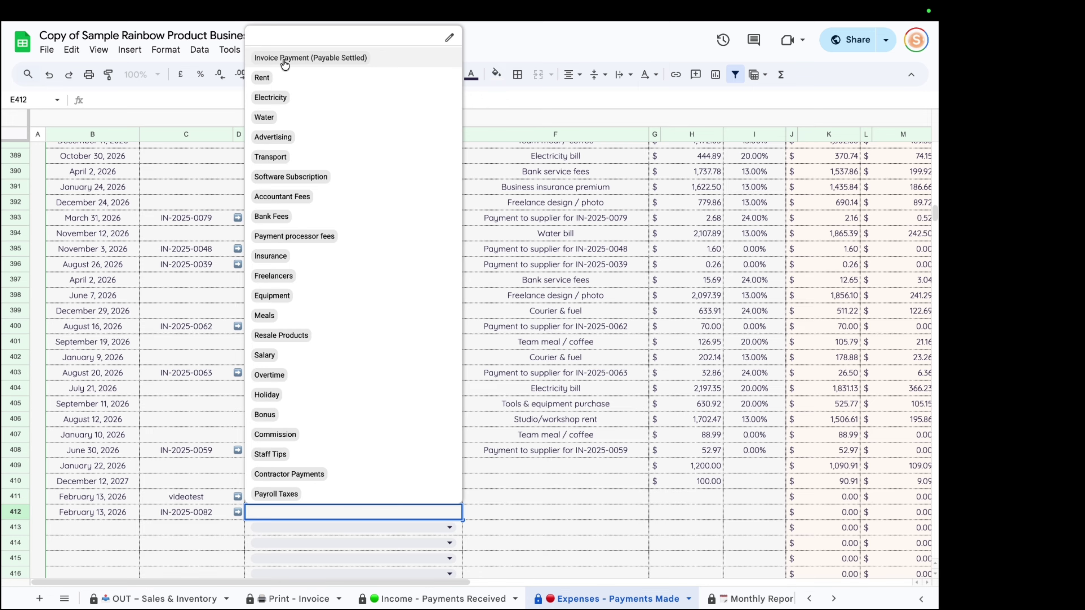
pyautogui.click(376, 61)
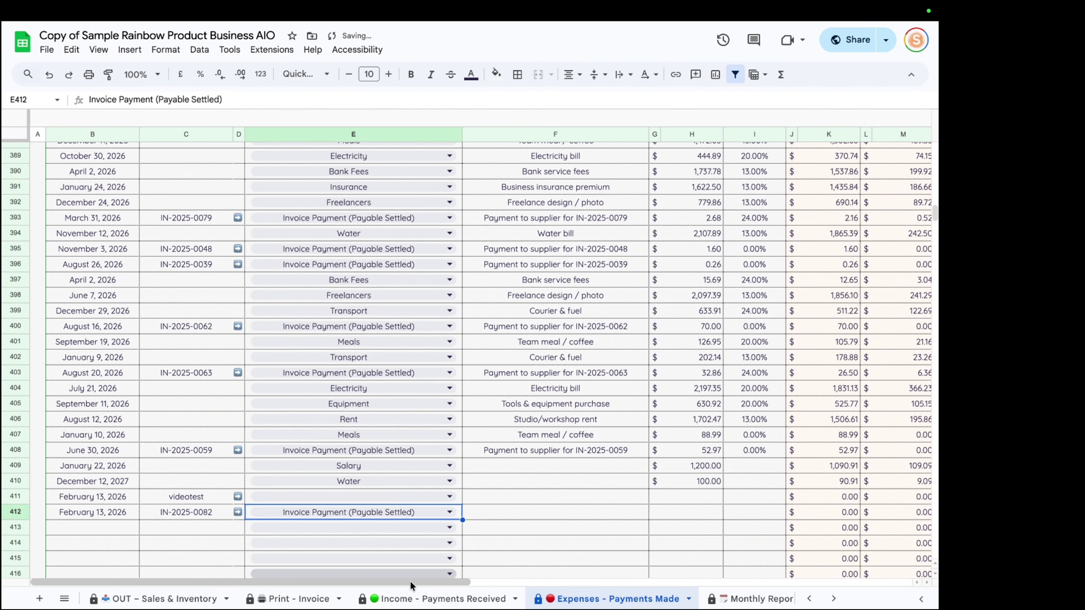
# Step: Check the linked invoice amounts for the expense in row 412, and set its Total to 219.85 and Tax to 24%
pyautogui.moveTo(410, 582); pyautogui.dragTo(858, 553)
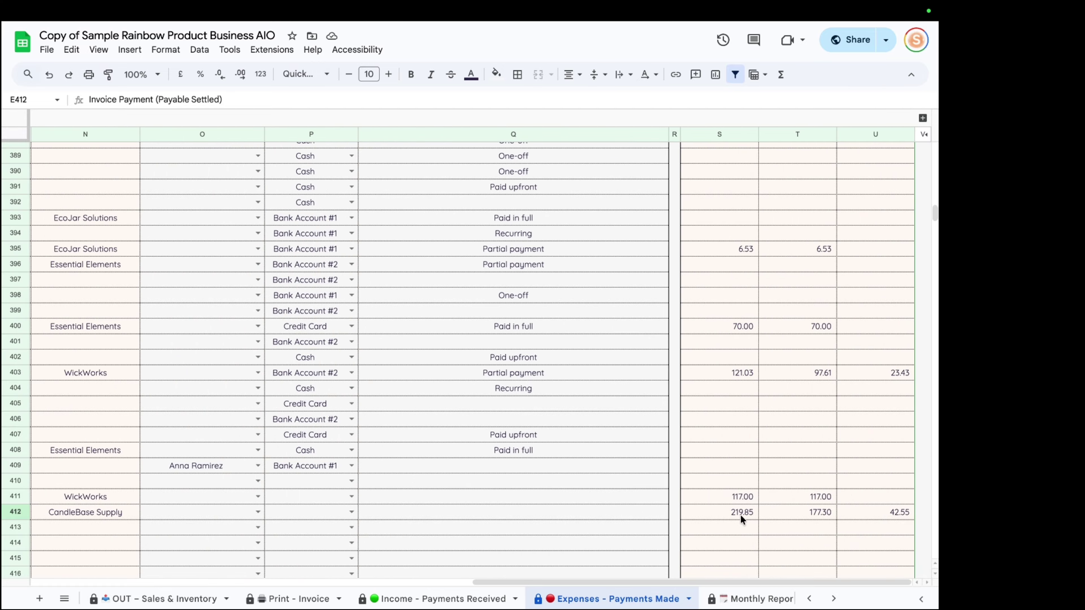
pyautogui.moveTo(831, 582); pyautogui.dragTo(433, 588)
pyautogui.click(526, 511)
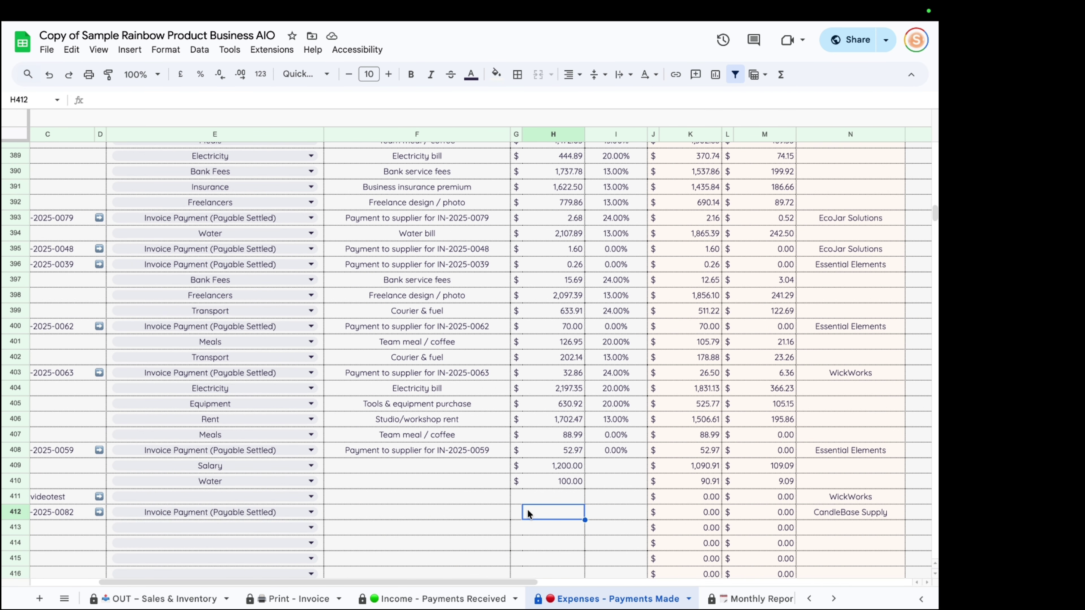
pyautogui.write('219.85')
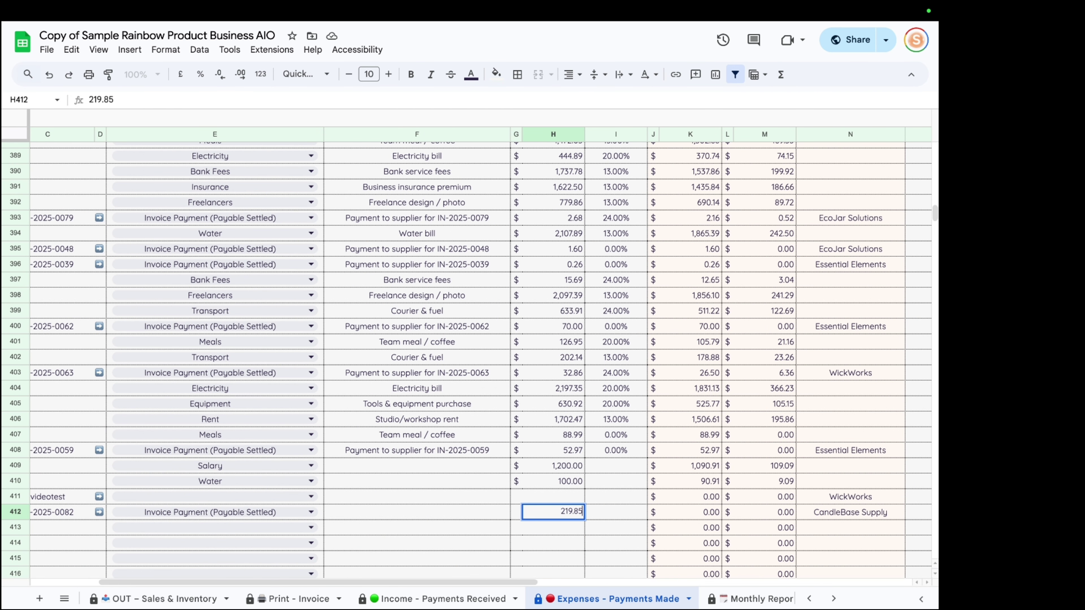
pyautogui.press('Return')
pyautogui.click(616, 512)
pyautogui.write('24')
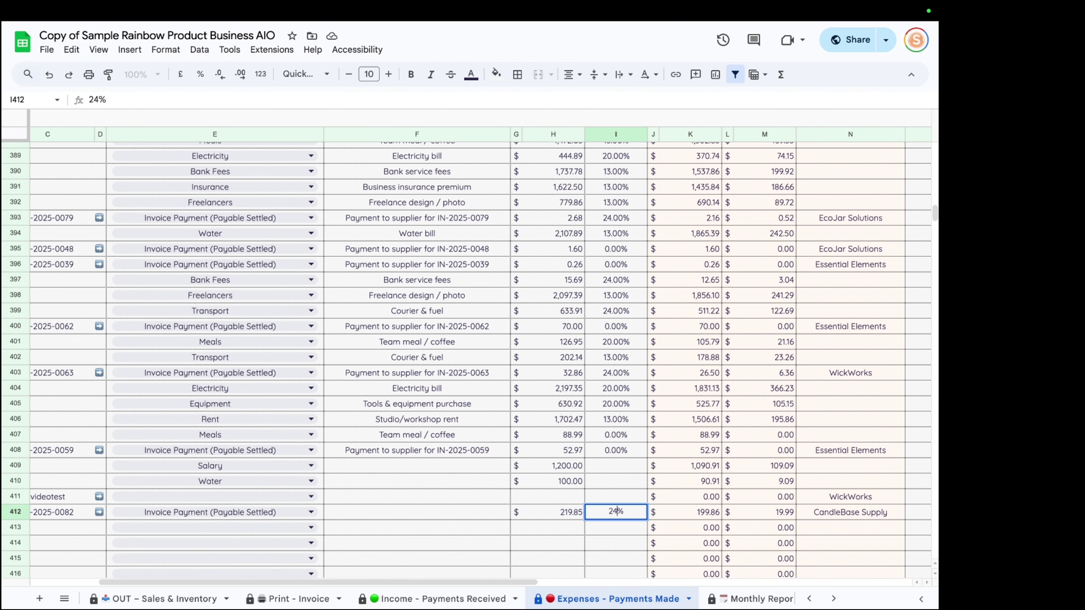
pyautogui.press('Return')
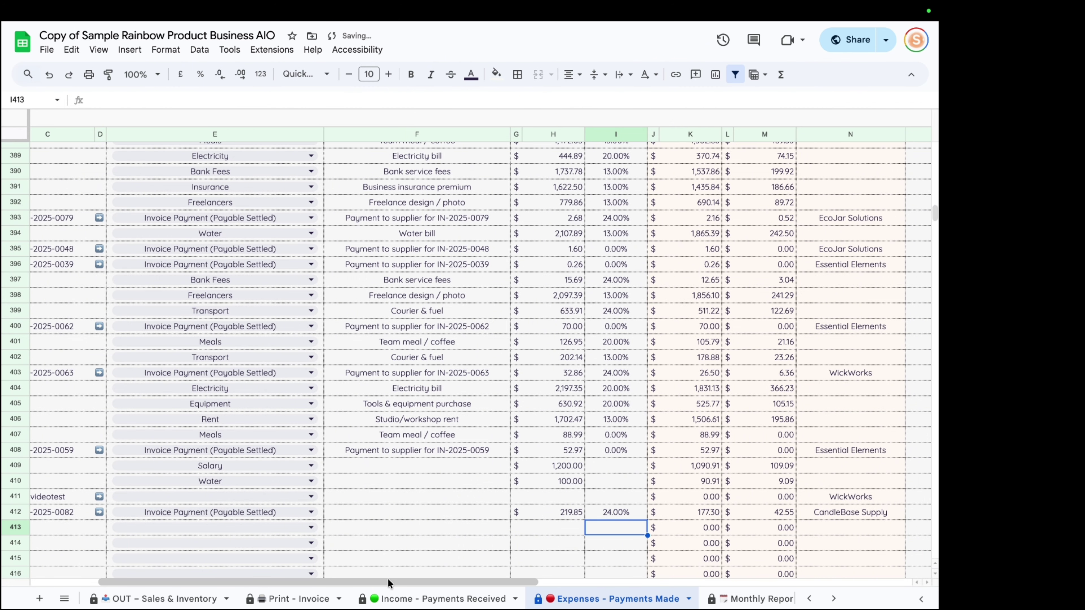
pyautogui.moveTo(389, 579); pyautogui.dragTo(546, 575)
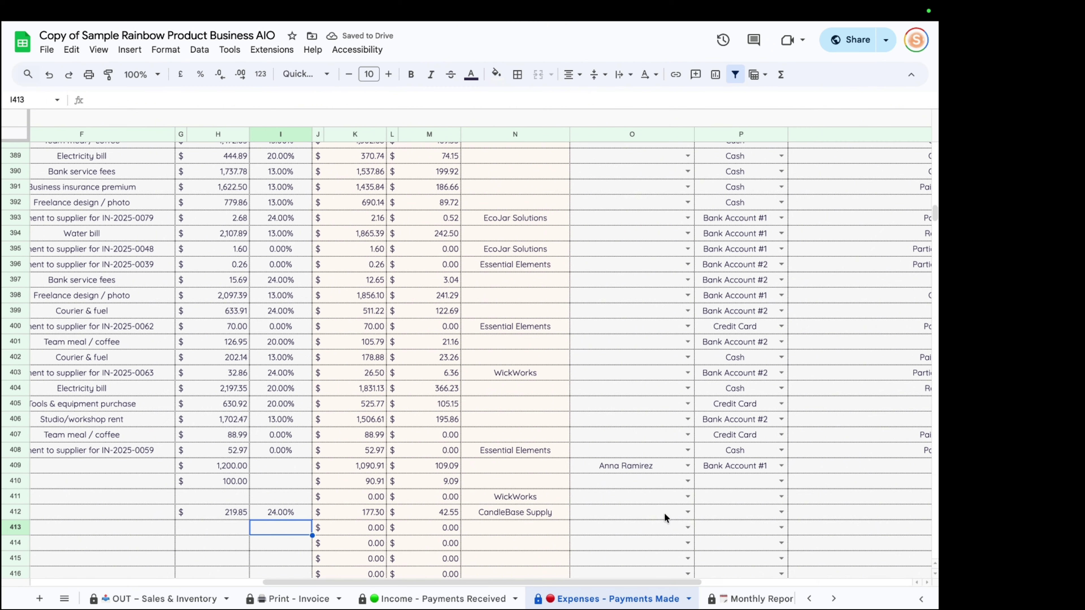
# Step: Return to the Purchases & Inventory sheet and check the first purchase's payment status in row 11
pyautogui.hscroll(-10, 665, 514)
pyautogui.hscroll(-3, 153, 599)
pyautogui.click(141, 598)
pyautogui.scroll(-20, 278, 490)
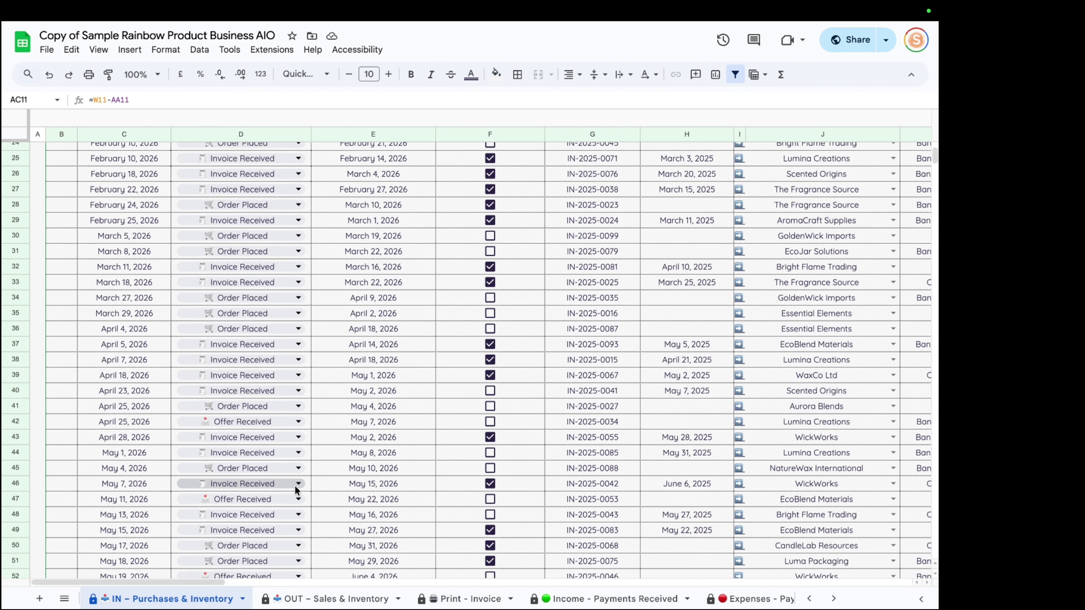
pyautogui.scroll(20, 278, 489)
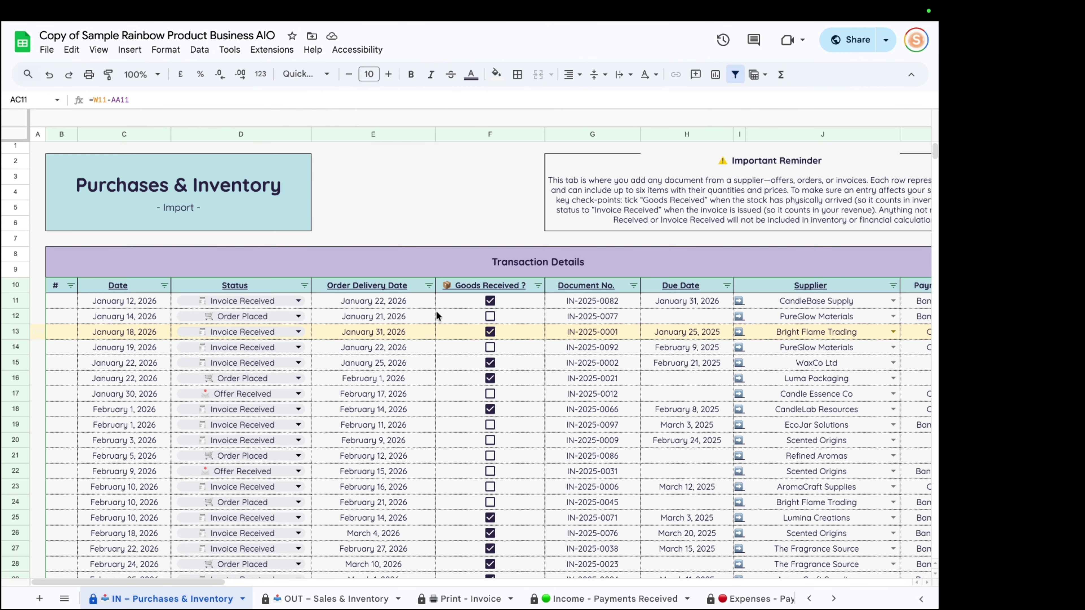
pyautogui.click(116, 304)
pyautogui.click(17, 302)
pyautogui.moveTo(205, 587); pyautogui.dragTo(413, 586)
pyautogui.click(529, 302)
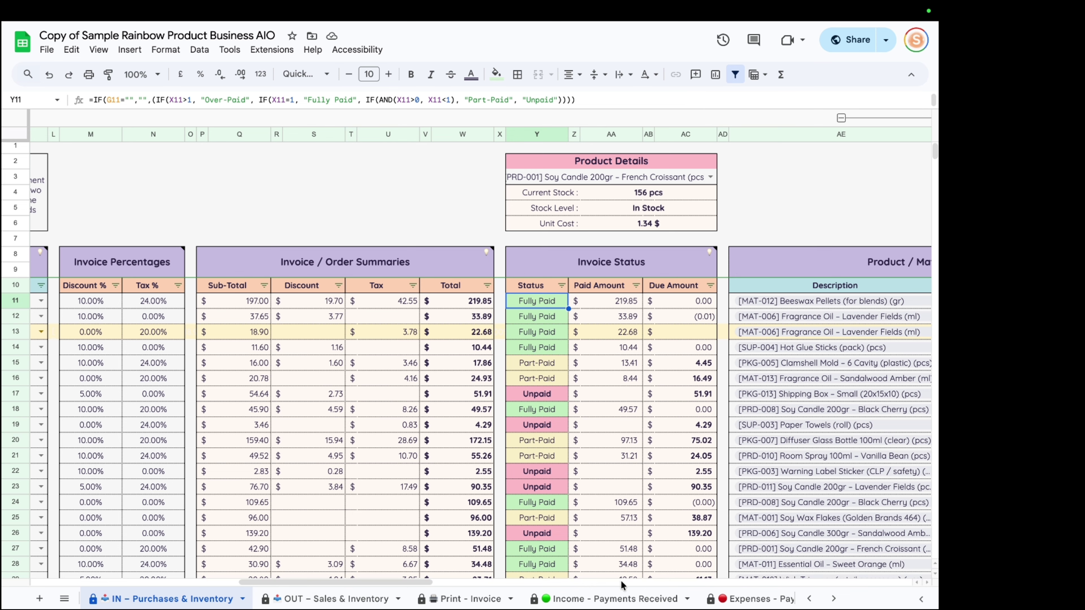
# Step: Look over the Income - Payments Received sheet and reopen the Expenses - Payments Made sheet
pyautogui.click(598, 602)
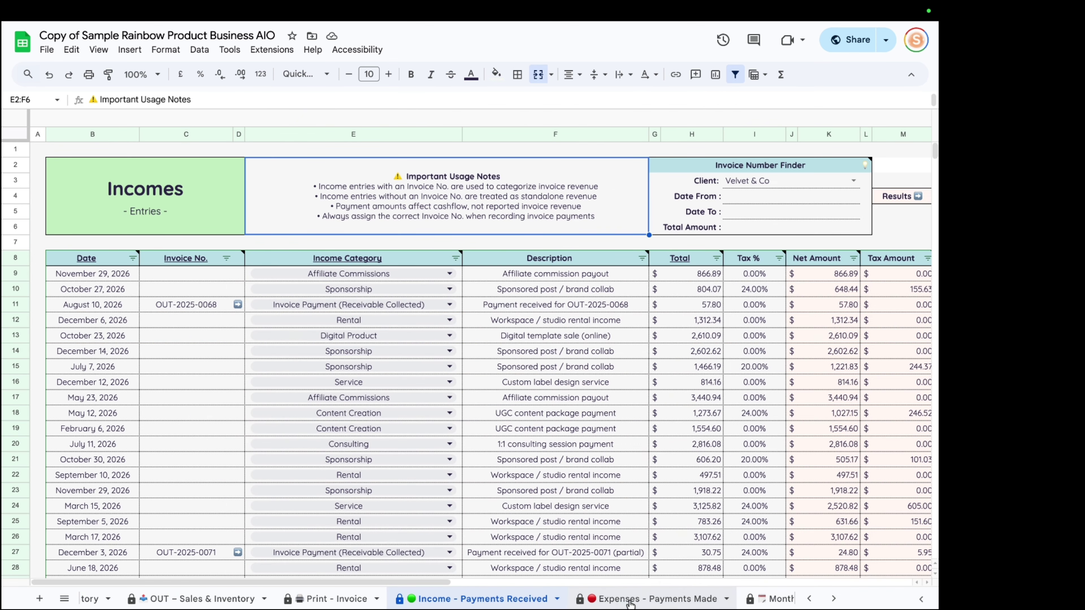
pyautogui.click(623, 603)
pyautogui.click(480, 603)
pyautogui.scroll(3, 482, 599)
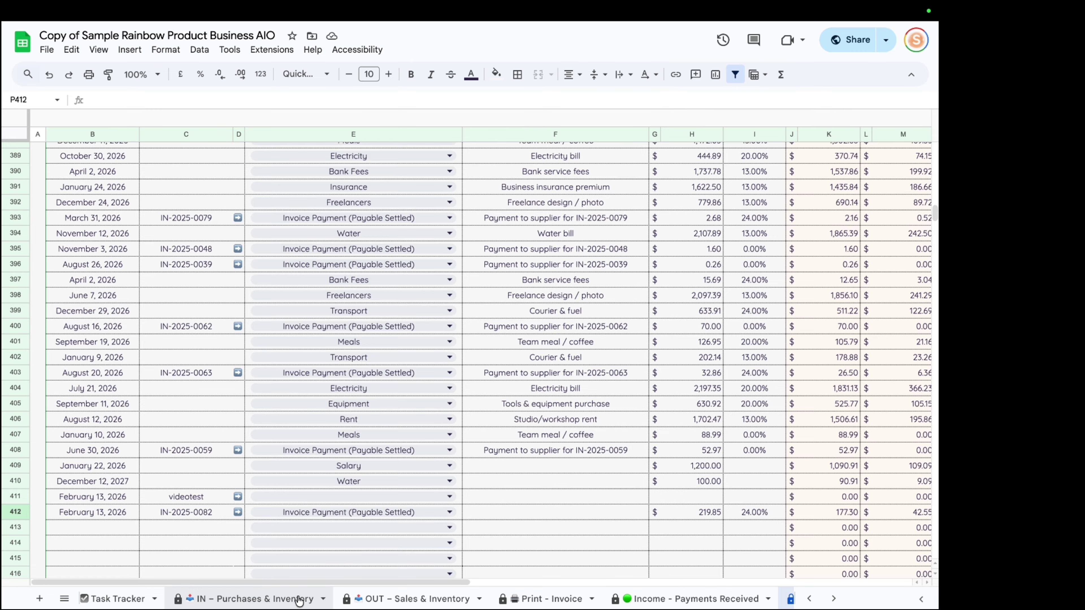
# Step: Open the OUT – Sales & Inventory sheet and check the document number, client and payment method of the sale in row 54
pyautogui.hscroll(5, 370, 602)
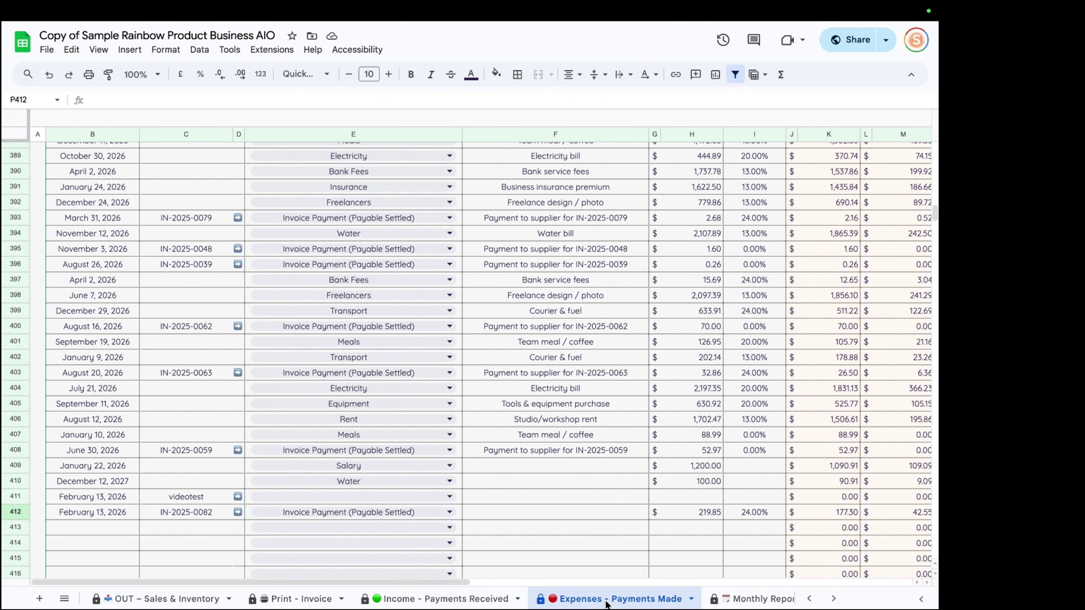
pyautogui.hscroll(-5, 607, 603)
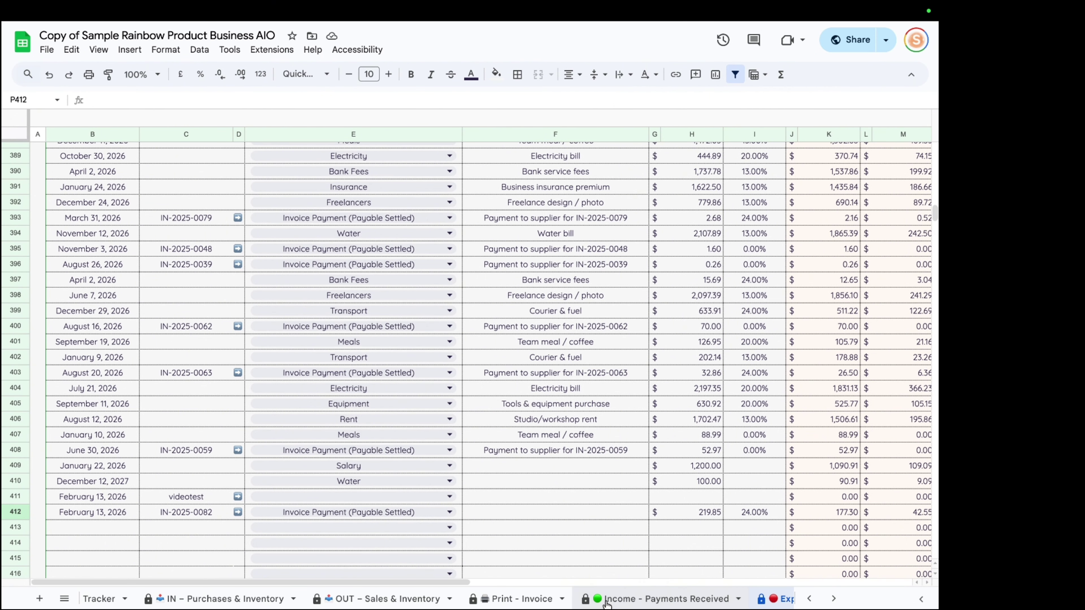
pyautogui.click(375, 599)
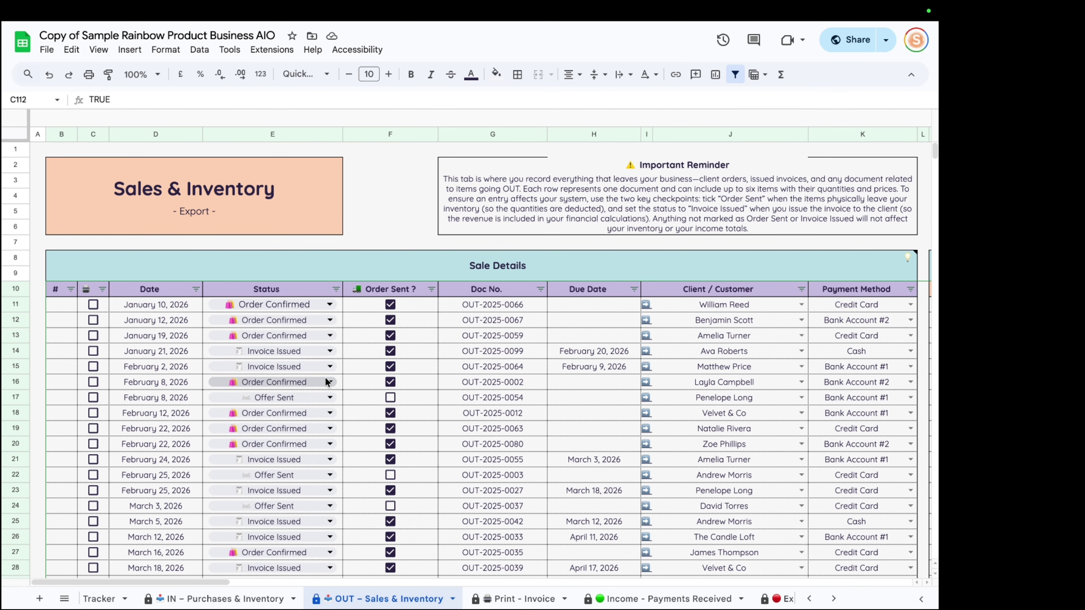
pyautogui.scroll(-12, 327, 382)
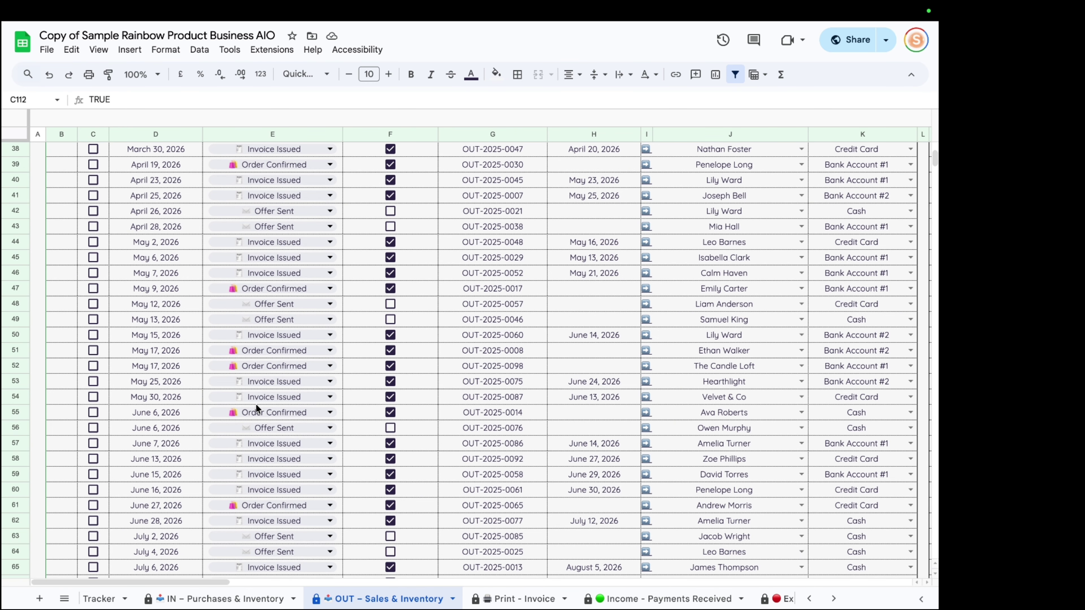
pyautogui.click(521, 399)
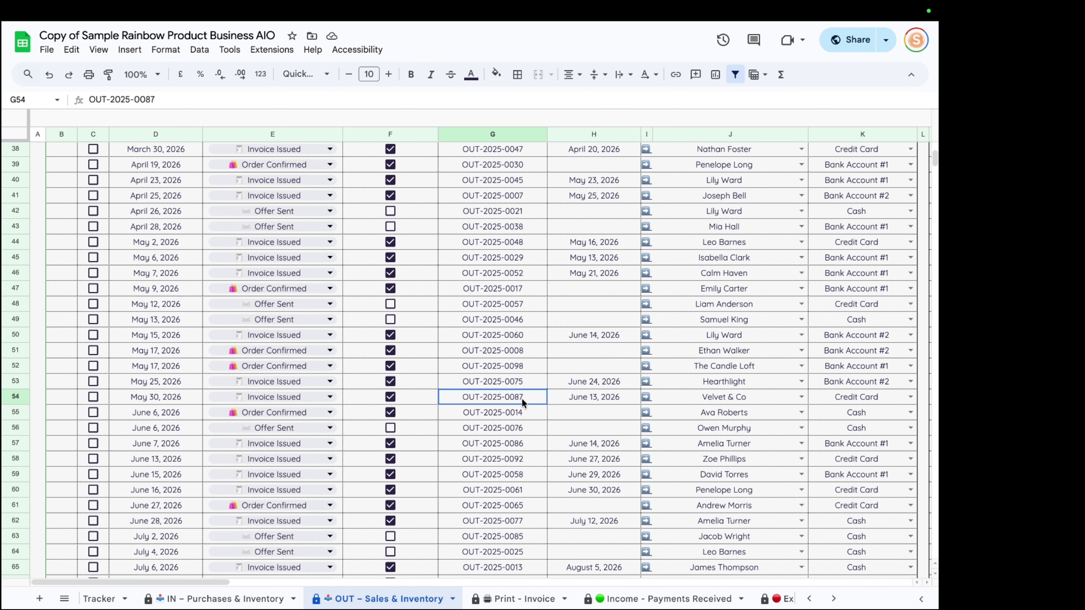
pyautogui.moveTo(205, 580); pyautogui.dragTo(286, 580)
pyautogui.click(335, 400)
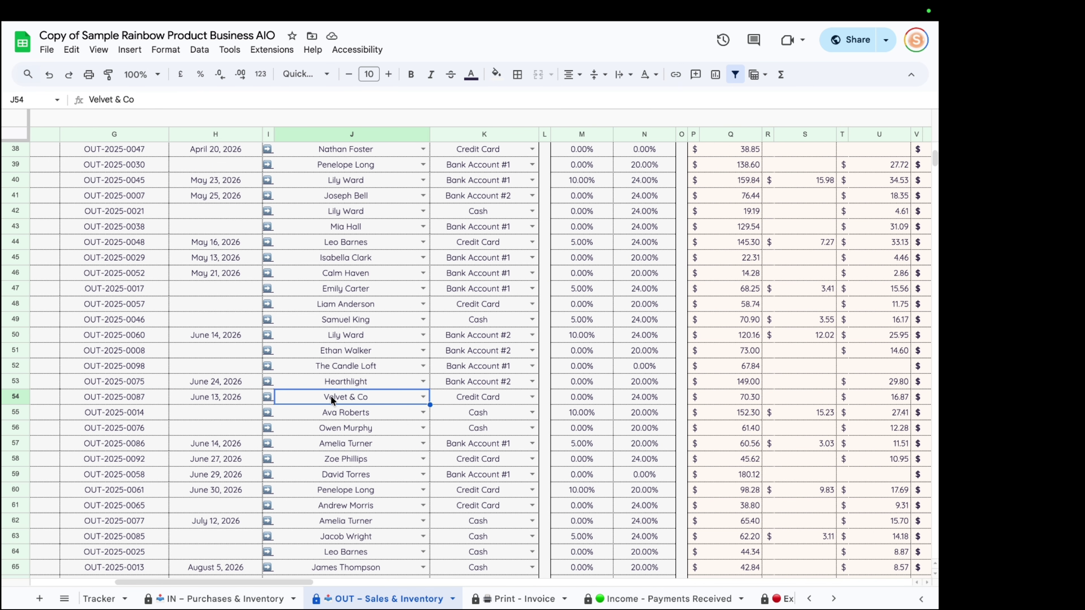
pyautogui.click(485, 401)
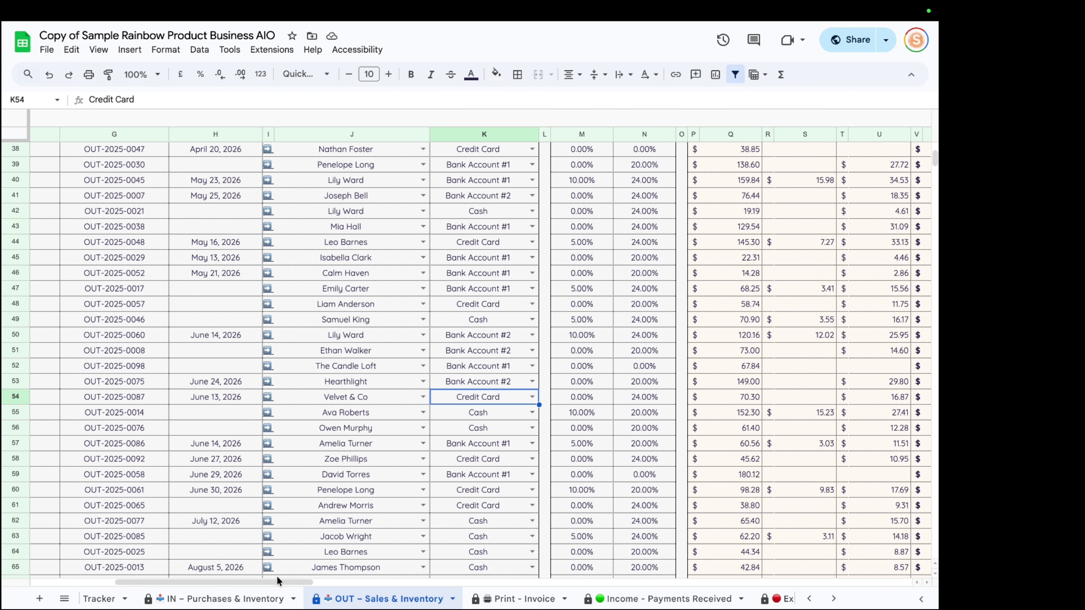
# Step: Check the first item, its quantity and the payment status of the sale in row 54
pyautogui.moveTo(276, 577); pyautogui.dragTo(442, 577)
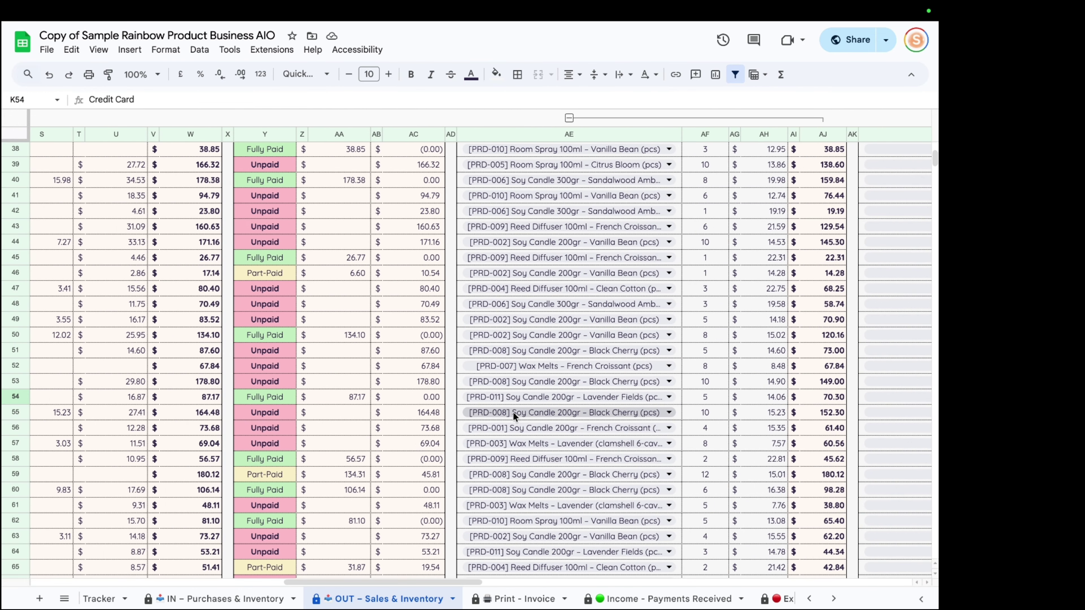
pyautogui.click(490, 398)
pyautogui.click(699, 397)
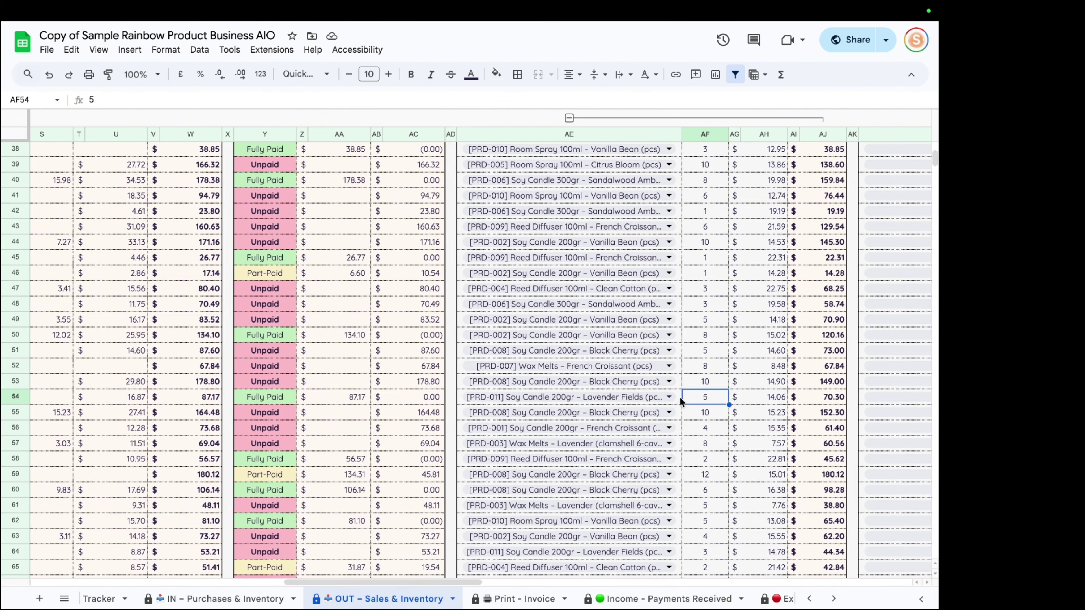
pyautogui.click(265, 398)
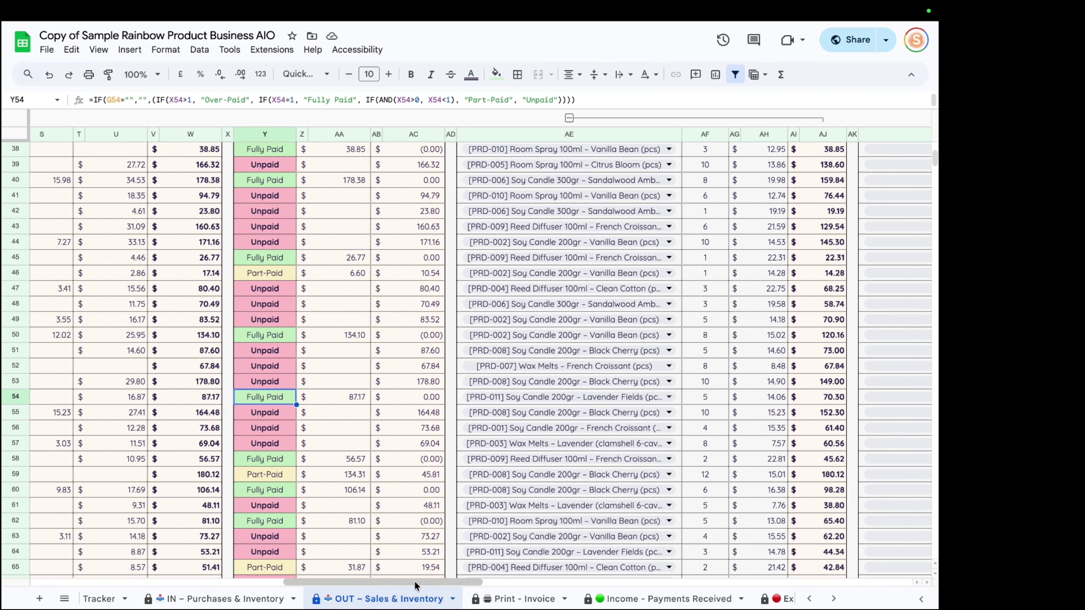
# Step: Copy the document number of the sale in row 54 and search for it in the Income - Payments Received sheet
pyautogui.moveTo(417, 582); pyautogui.dragTo(165, 582)
pyautogui.click(508, 402)
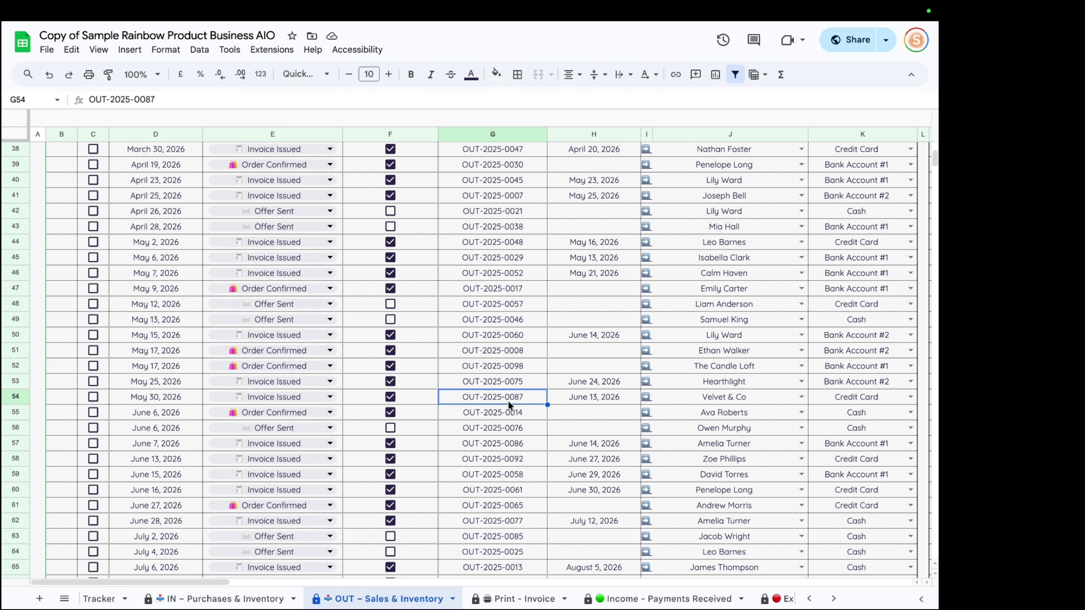
pyautogui.doubleClick(500, 398)
pyautogui.hotkey('ctrl', 'c')
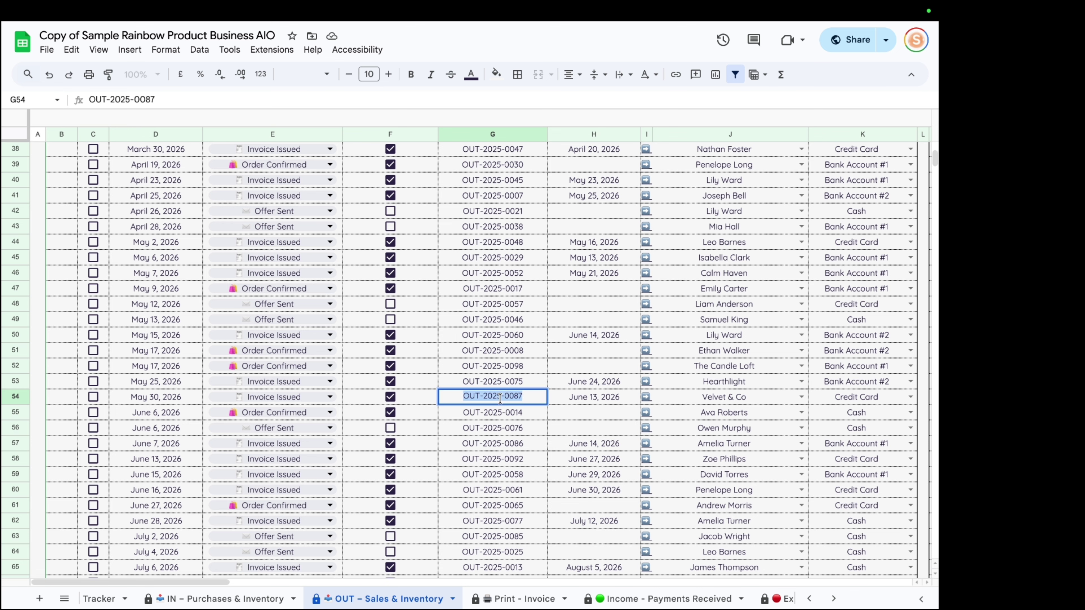
pyautogui.click(630, 598)
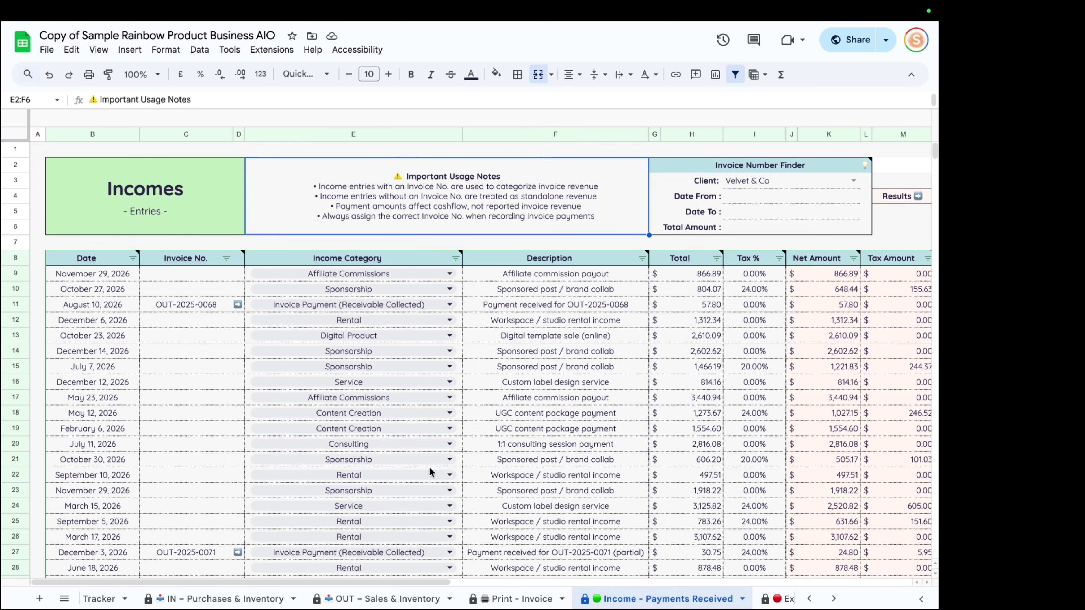
pyautogui.hotkey('ctrl', 'f')
pyautogui.hotkey('ctrl', 'v')
pyautogui.press('Return')
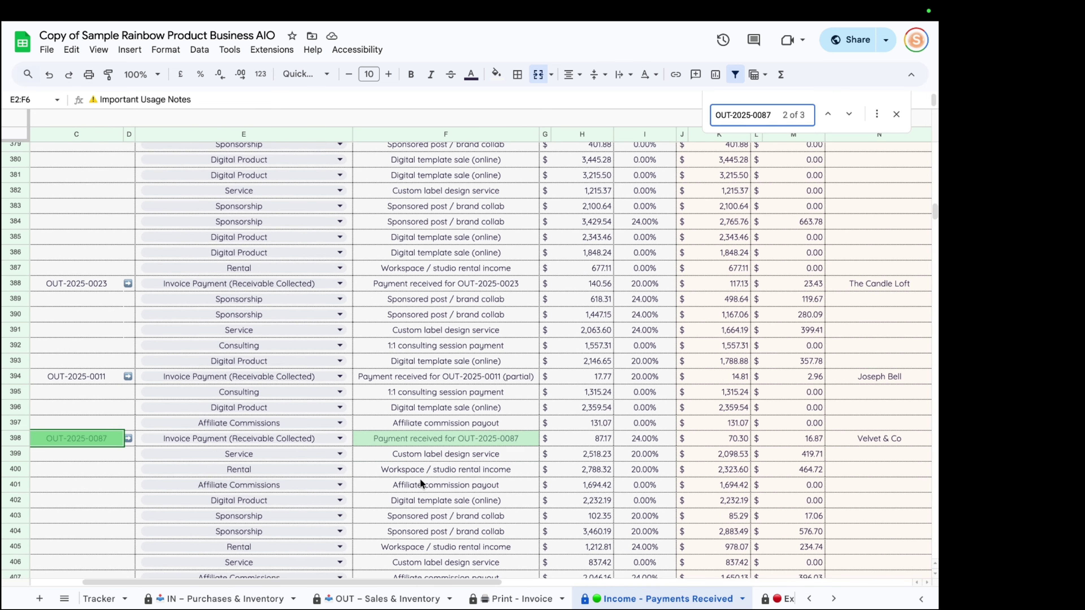
# Step: Check the description and total of the matching income entry in row 398, and return to the start of the OUT – Sales & Inventory sheet
pyautogui.click(487, 443)
pyautogui.click(583, 441)
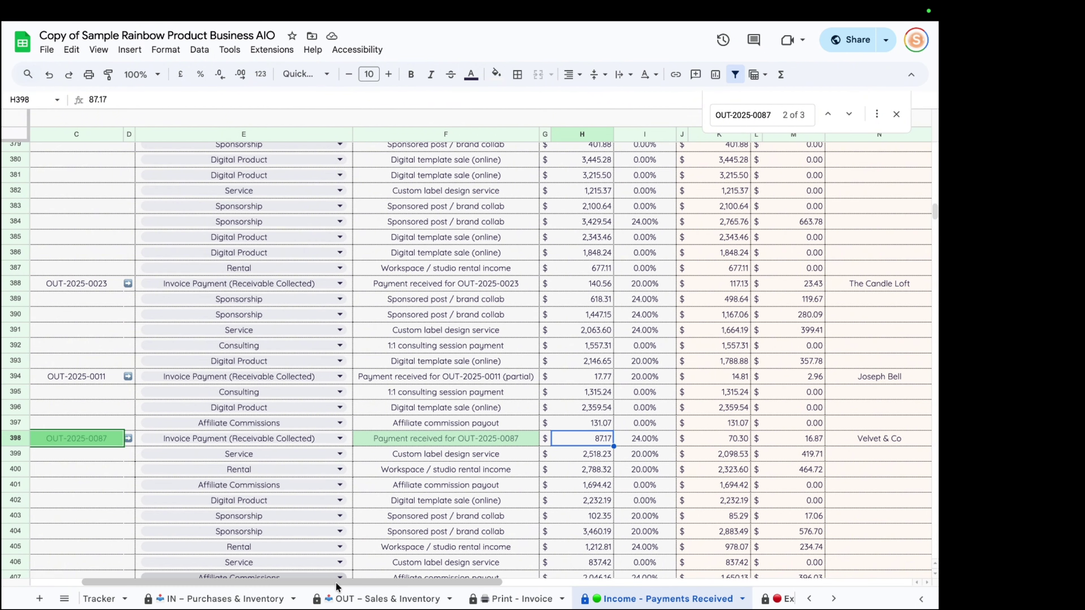
pyautogui.moveTo(336, 582); pyautogui.dragTo(225, 580)
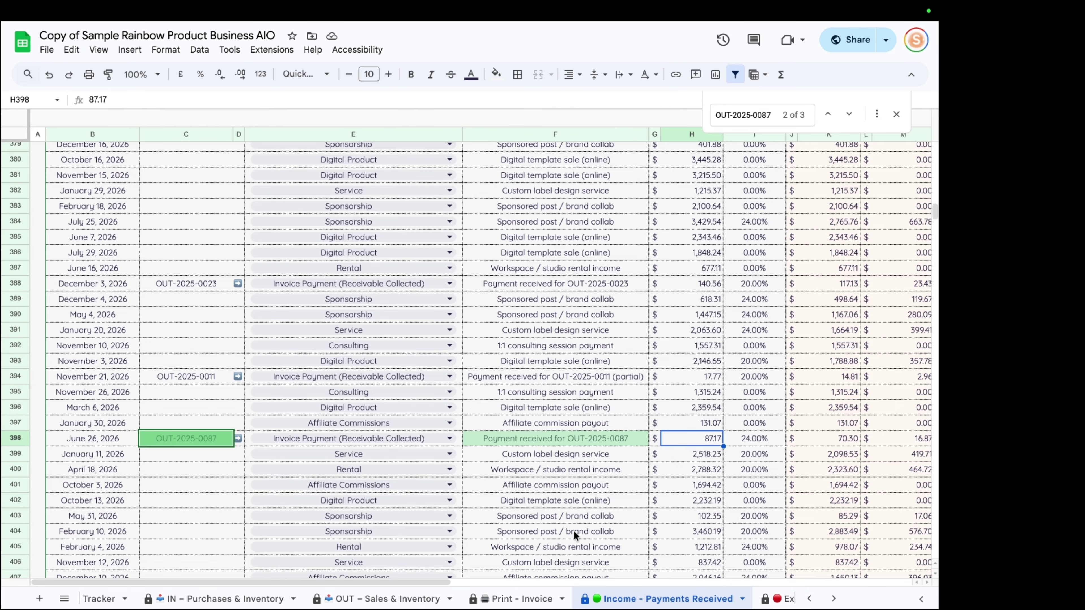
pyautogui.click(338, 598)
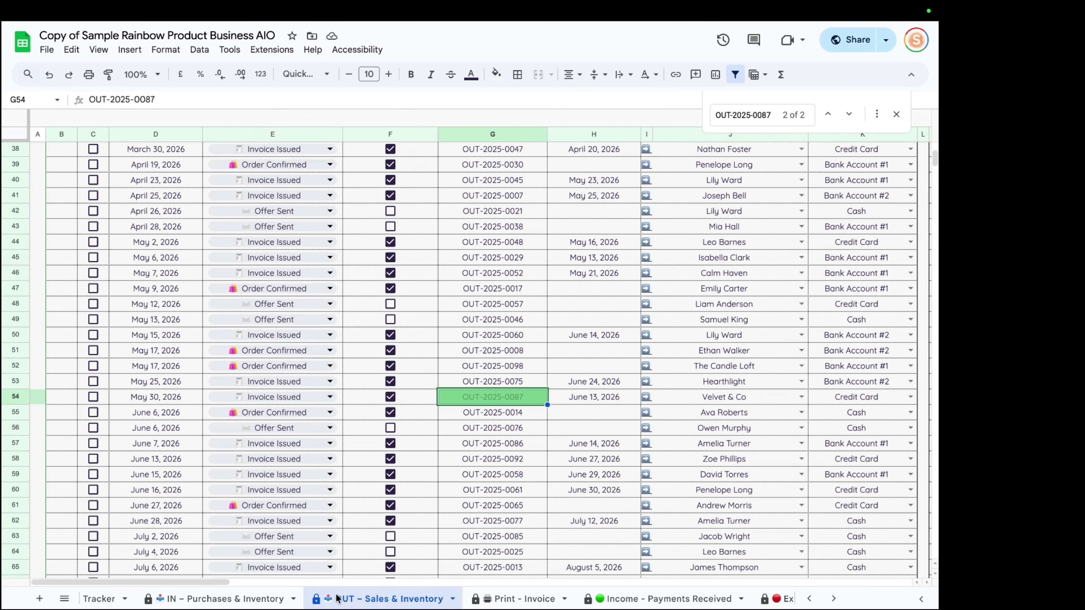
pyautogui.scroll(12, 316, 517)
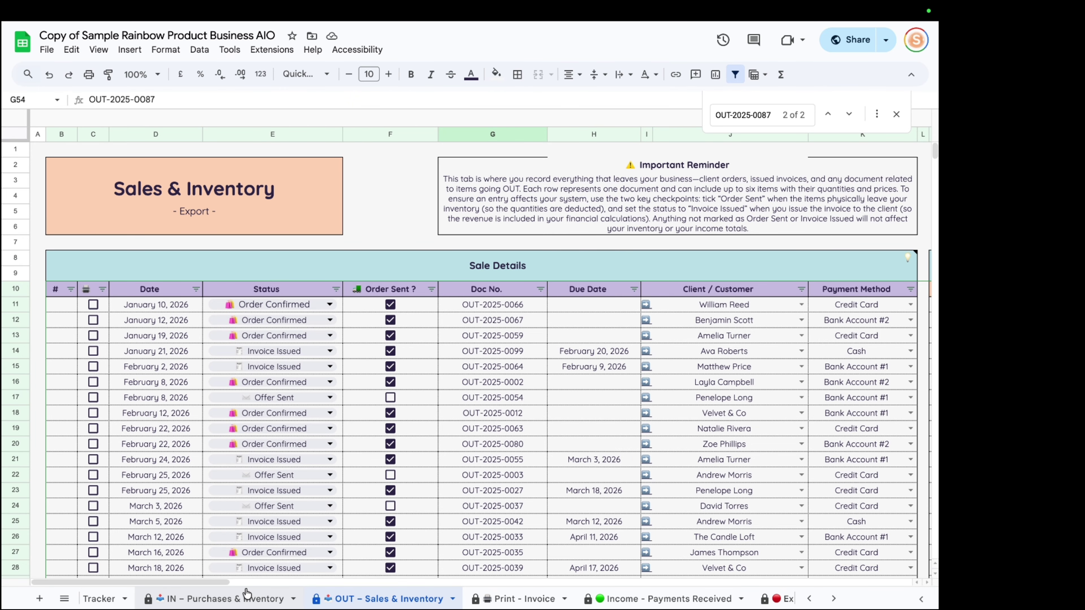
# Step: Find an item marked No Stock in the Inventory Items - Stock Levels sheet and highlight its row to identify it
pyautogui.click(242, 598)
pyautogui.hscroll(-15, 300, 571)
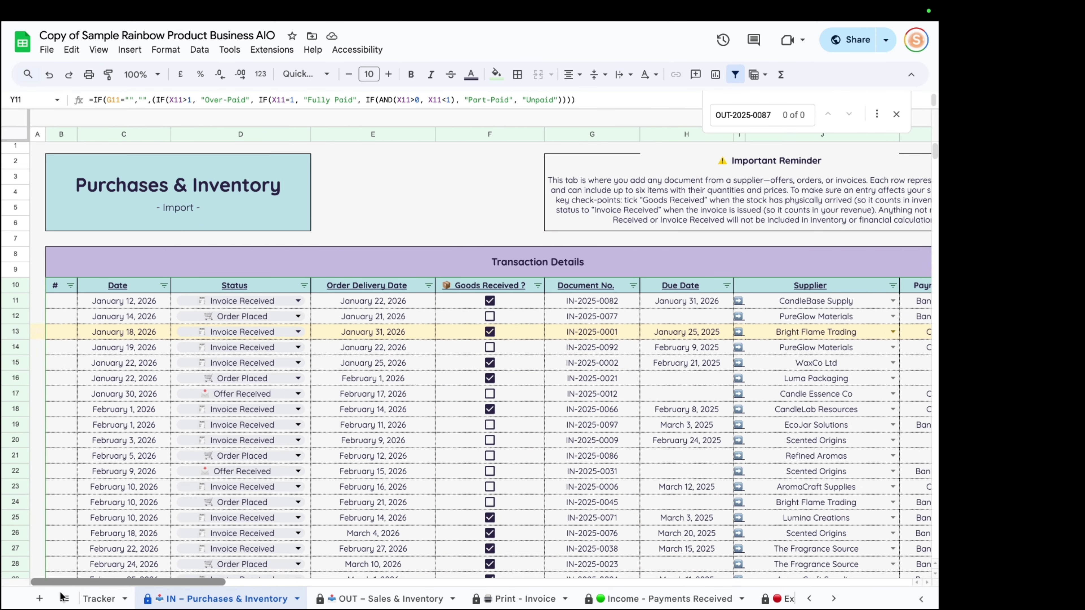
pyautogui.hscroll(-10, 316, 596)
pyautogui.hscroll(-10, 316, 597)
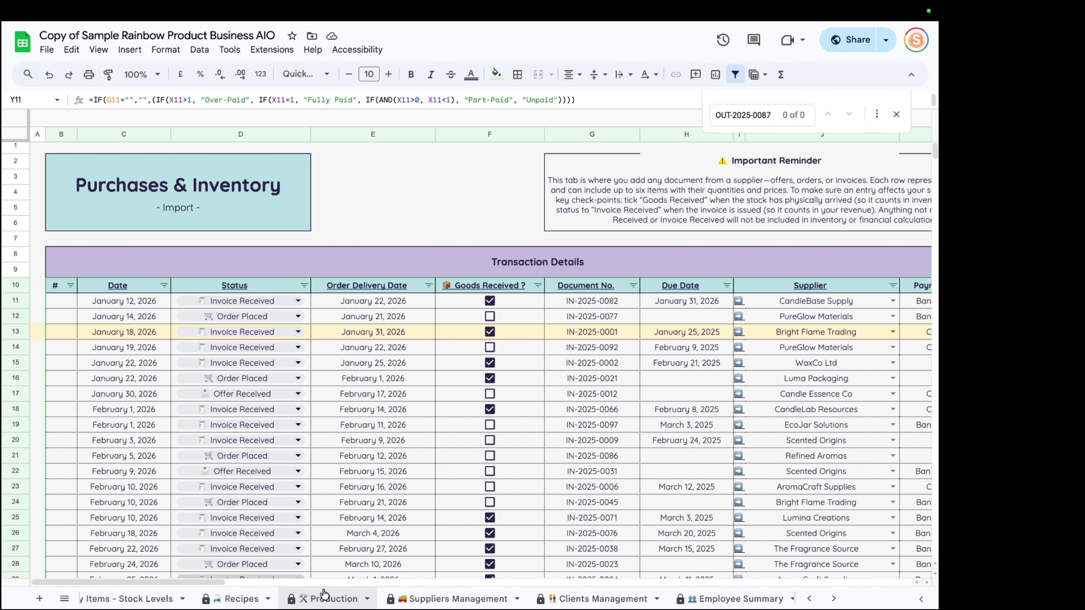
pyautogui.click(320, 599)
pyautogui.scroll(-5, 467, 515)
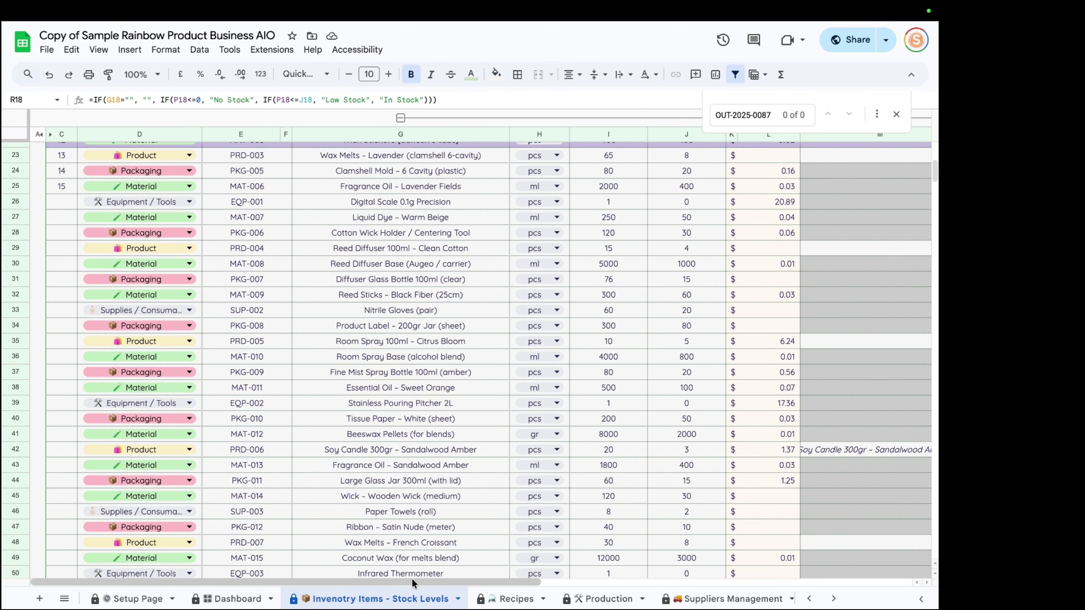
pyautogui.hscroll(8, 416, 559)
pyautogui.click(714, 369)
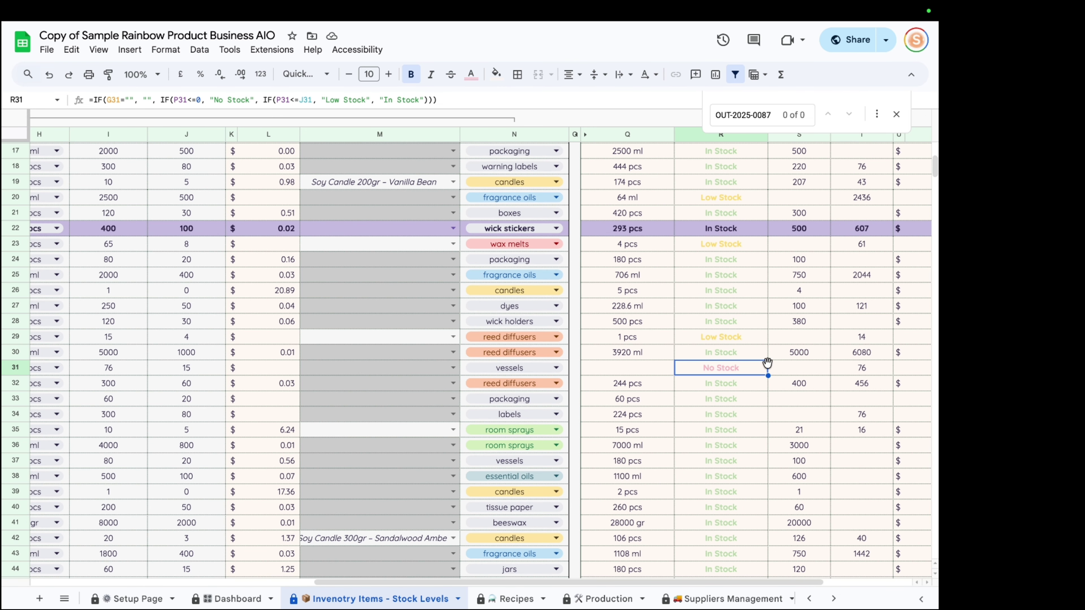
pyautogui.click(20, 369)
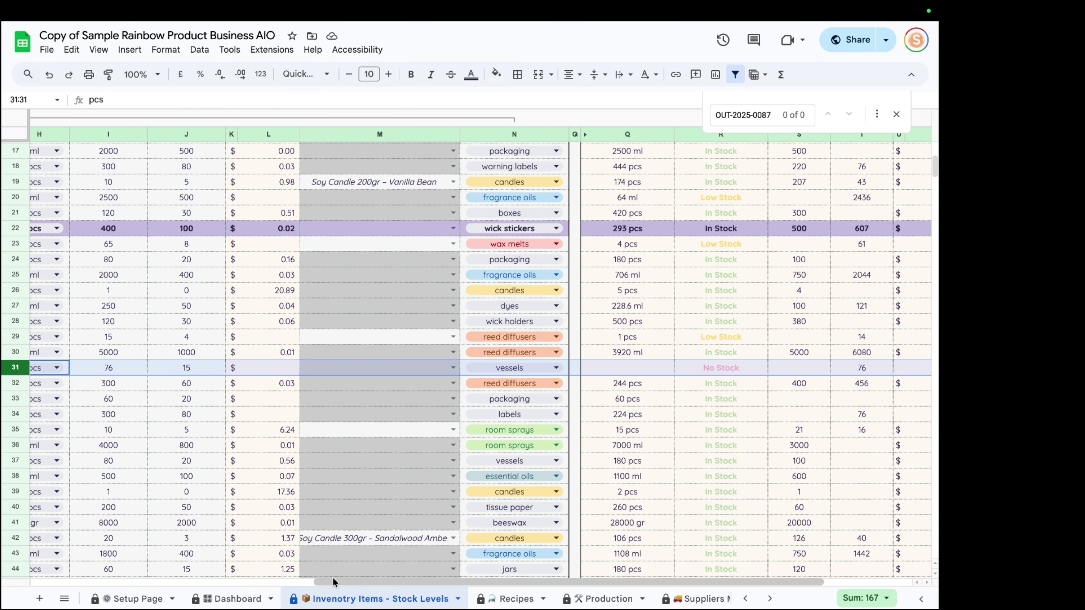
pyautogui.moveTo(339, 584); pyautogui.dragTo(27, 582)
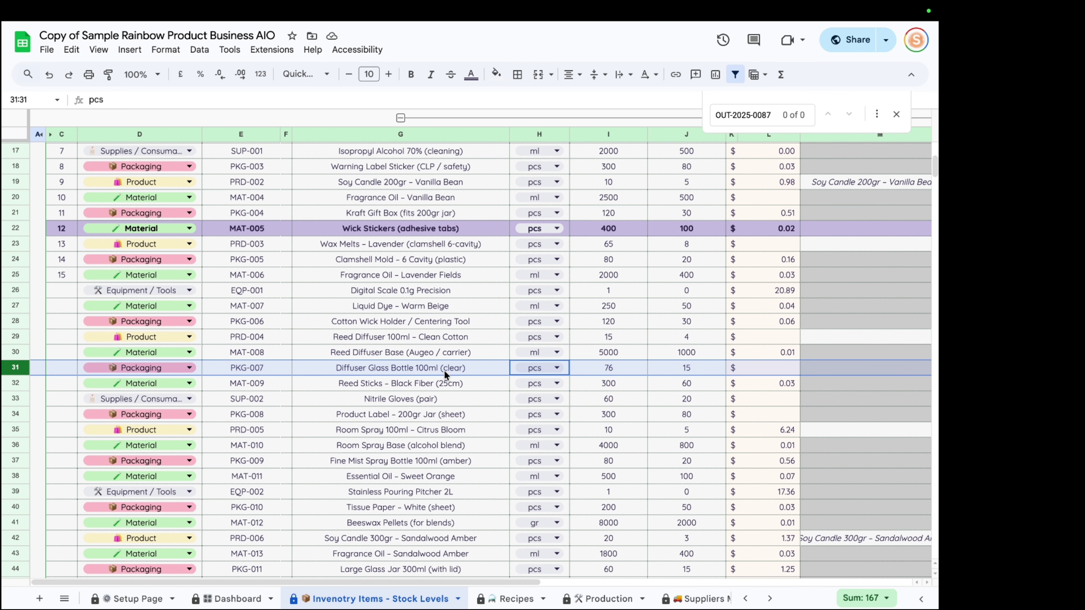
# Step: Start a purchase in row 113 of the IN – Purchases & Inventory sheet, dated February 13, 2026, with status Invoice Received
pyautogui.hscroll(3, 640, 595)
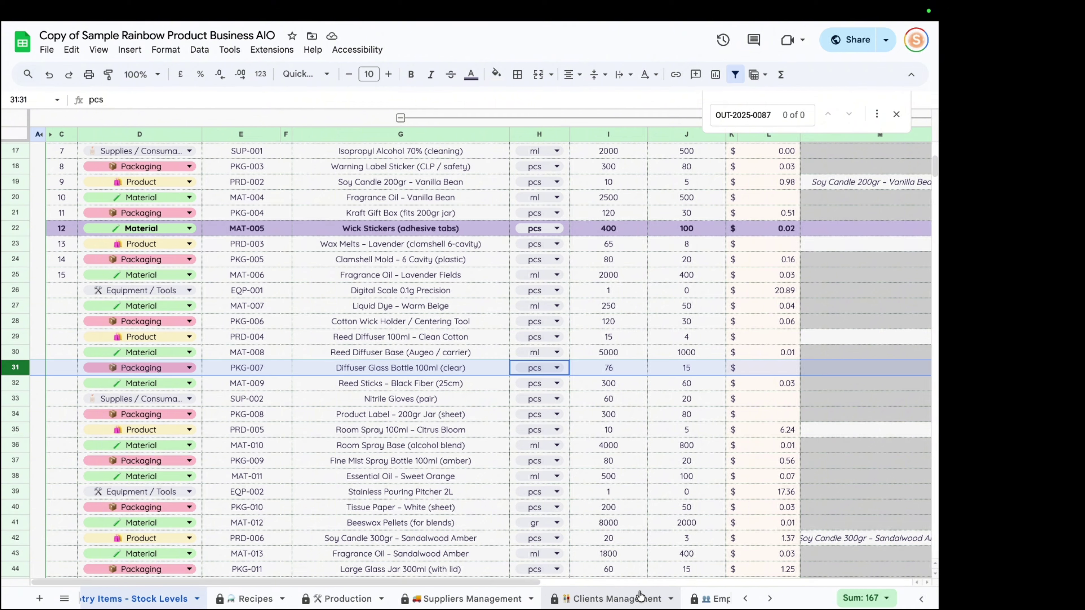
pyautogui.hscroll(6, 639, 595)
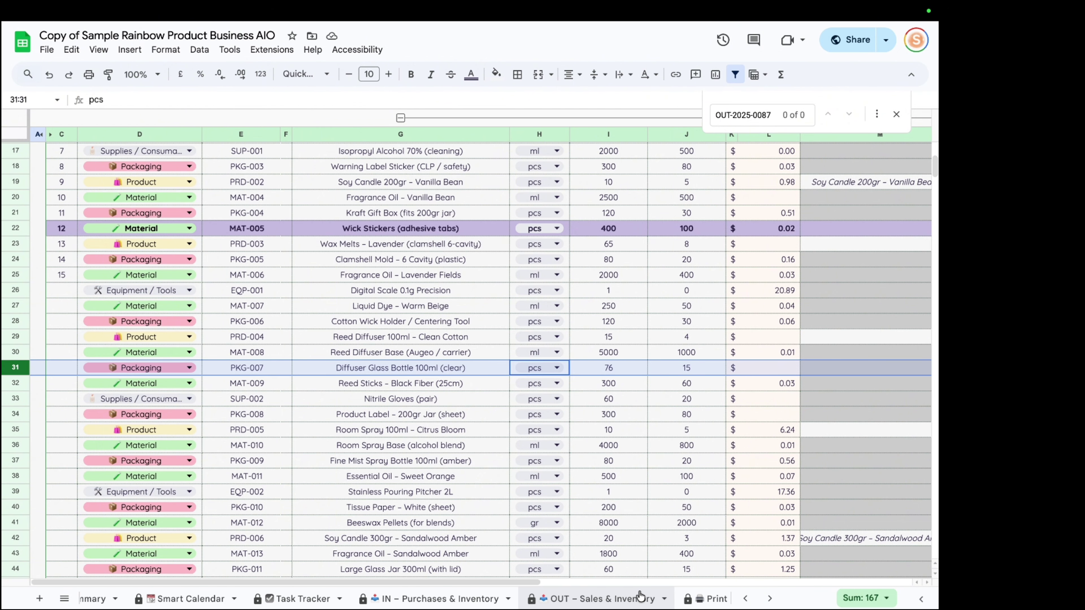
pyautogui.click(429, 599)
pyautogui.scroll(-15, 368, 401)
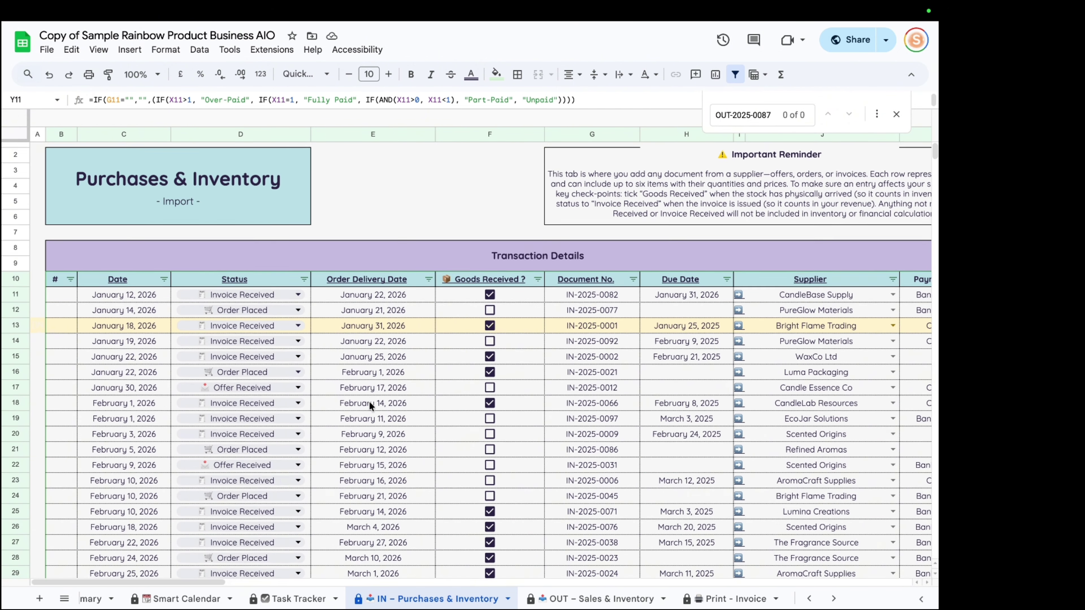
pyautogui.scroll(-3, 364, 387)
pyautogui.scroll(3, 362, 382)
pyautogui.doubleClick(115, 339)
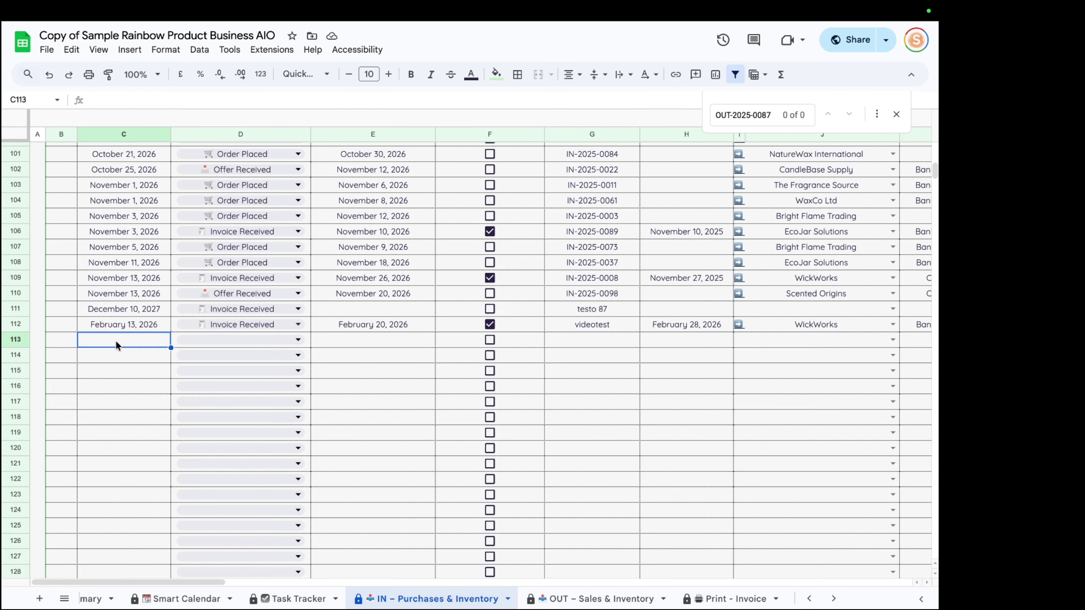
pyautogui.click(142, 433)
pyautogui.click(298, 340)
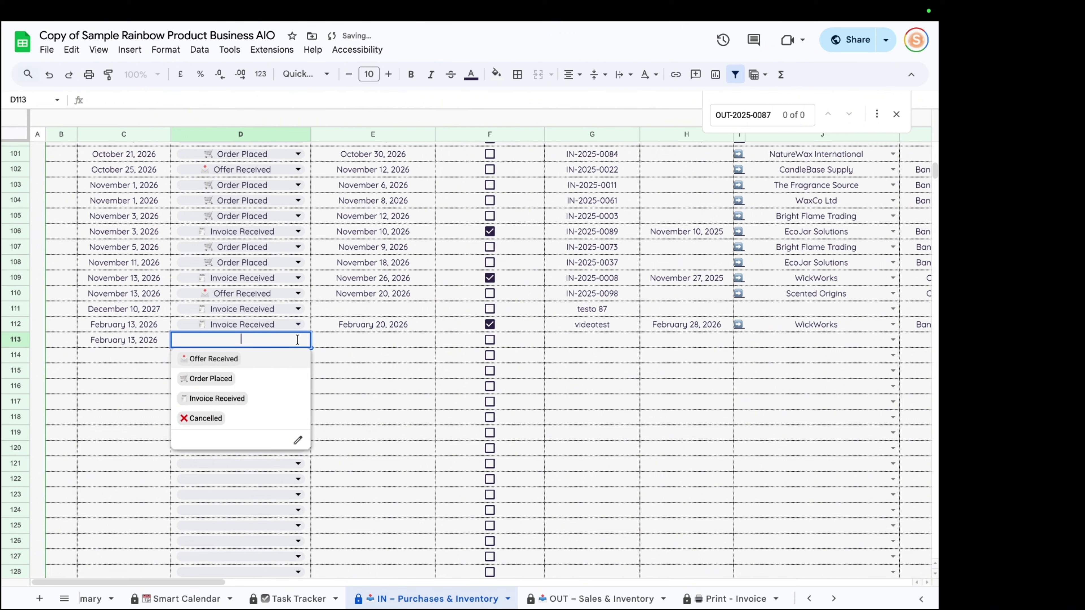
pyautogui.click(262, 402)
# Step: Set the order delivery date in row 113 to February 13, 2026 and mark its goods as received
pyautogui.click(379, 339)
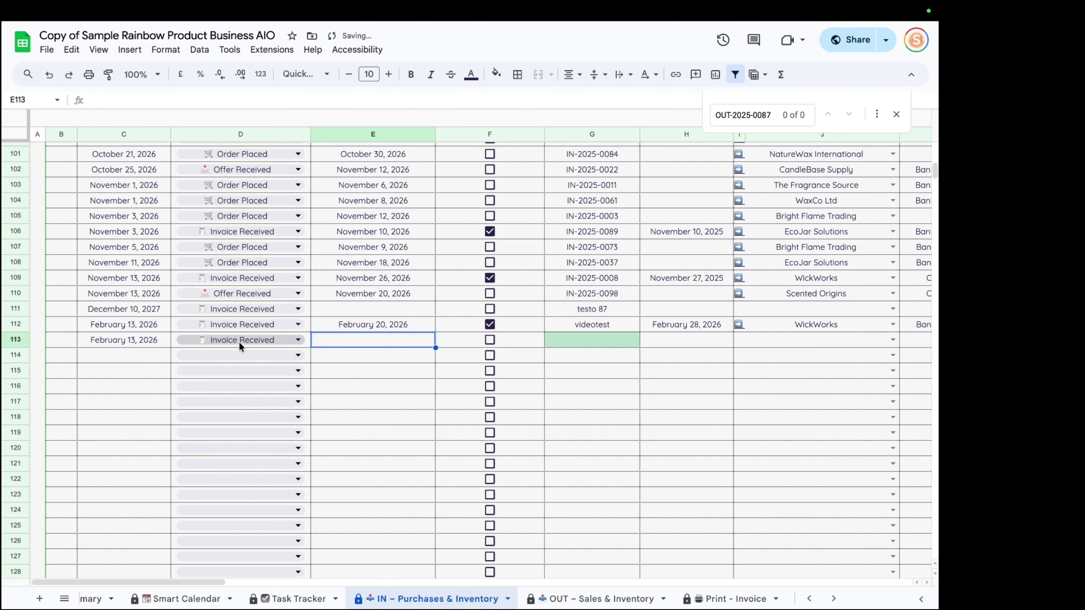
pyautogui.doubleClick(377, 338)
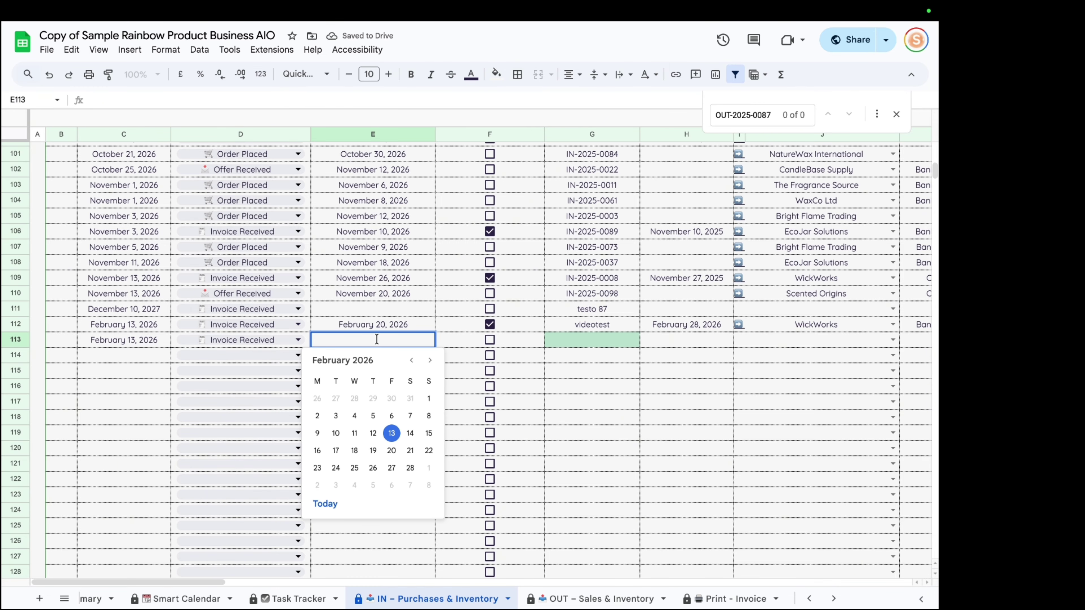
pyautogui.click(391, 433)
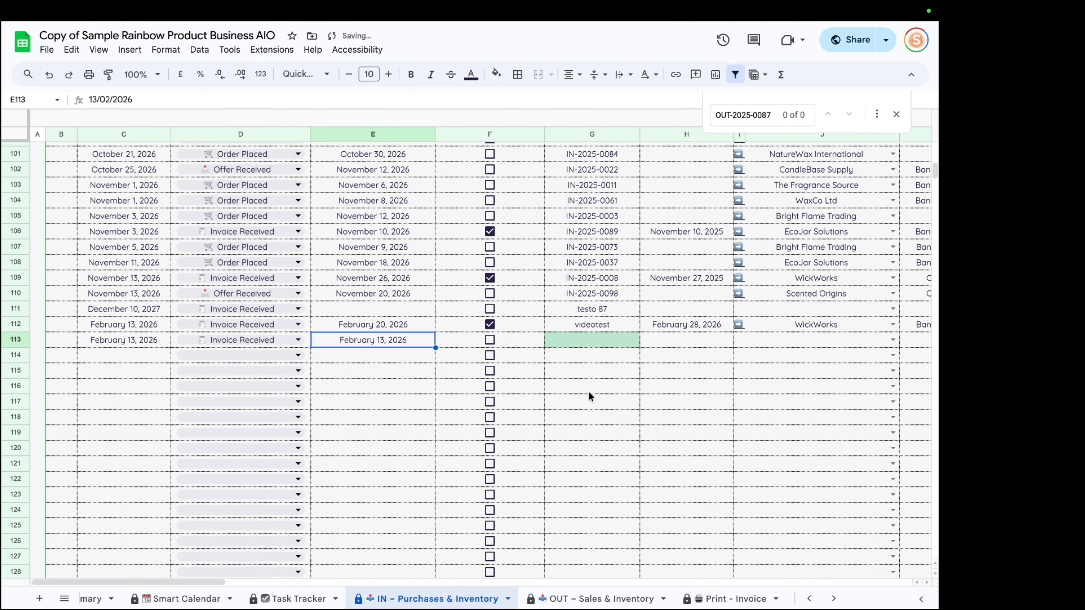
pyautogui.click(490, 341)
# Step: Enter videotestin as the document number of the purchase in row 113
pyautogui.click(590, 340)
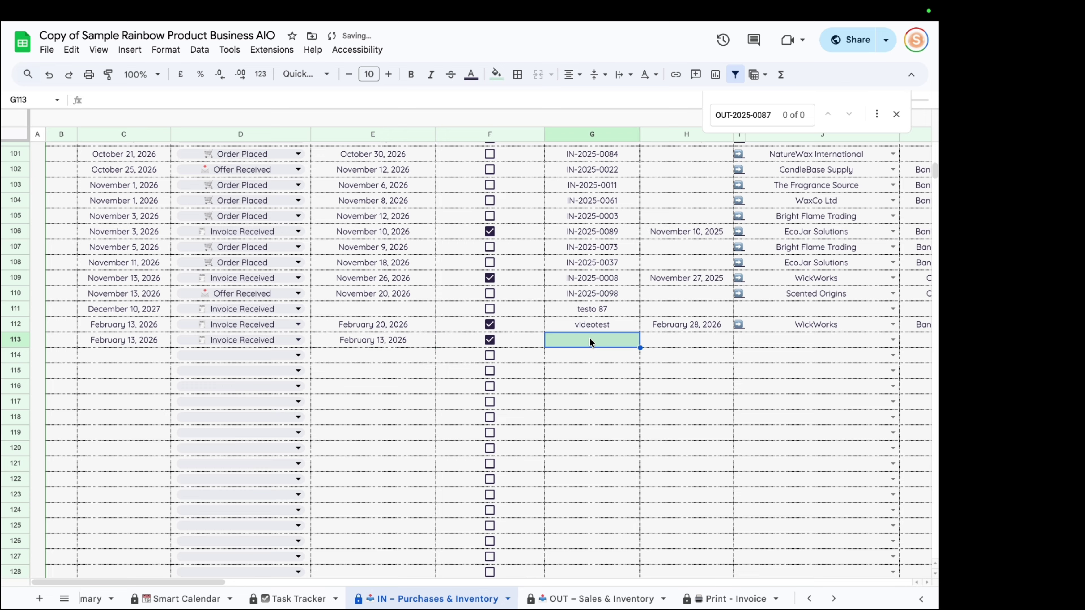
pyautogui.write('video')
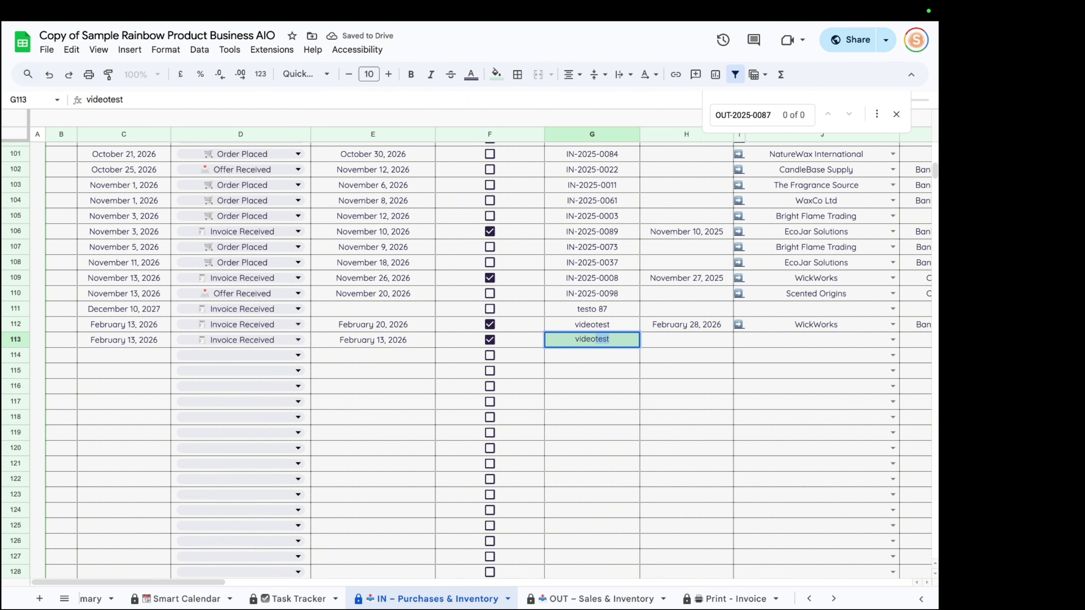
pyautogui.write('in')
pyautogui.press('Return')
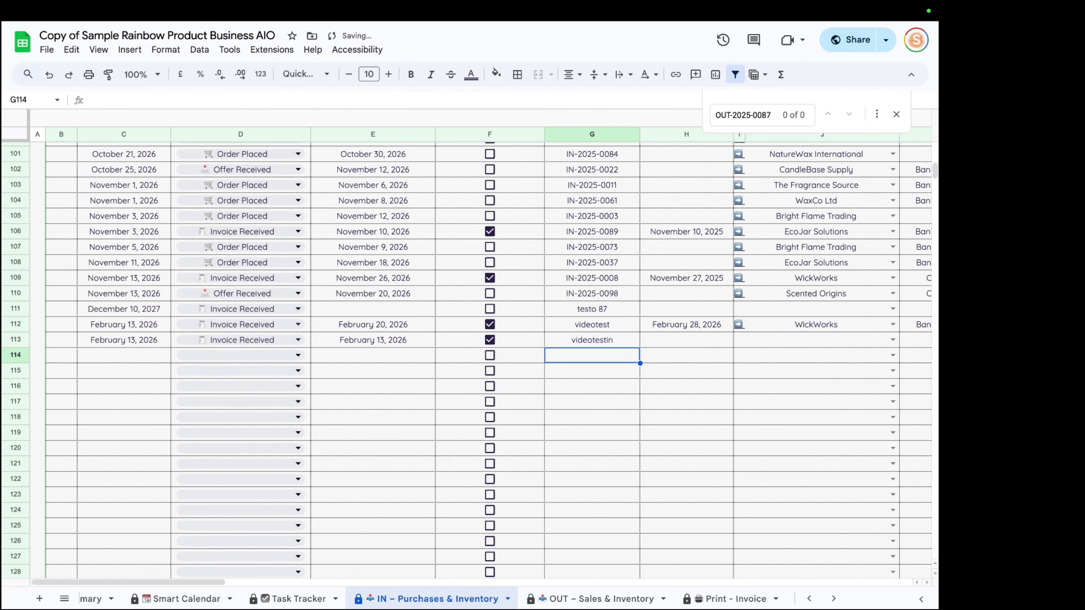
# Step: Set the column H date in row 113 to February 28, 2026 and choose Candle Essence Co as the supplier
pyautogui.doubleClick(679, 340)
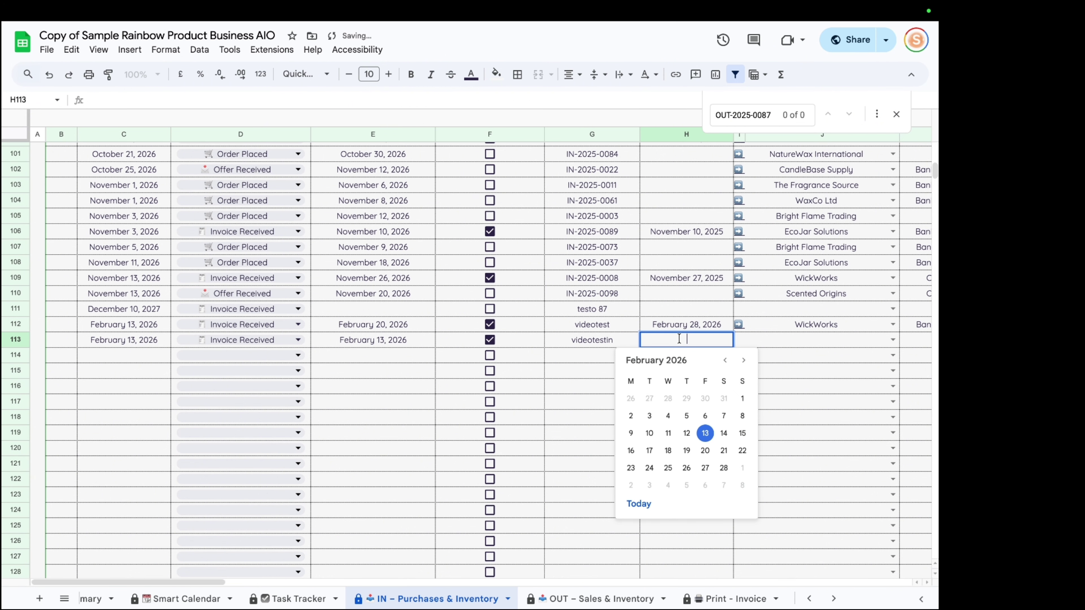
pyautogui.click(723, 468)
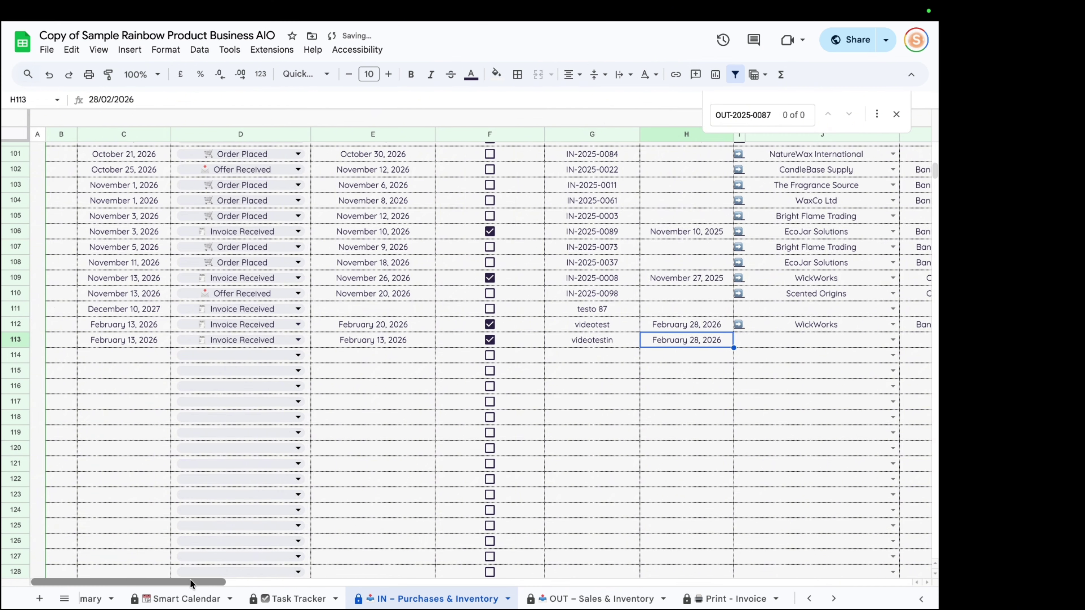
pyautogui.moveTo(194, 583); pyautogui.dragTo(275, 582)
pyautogui.click(501, 340)
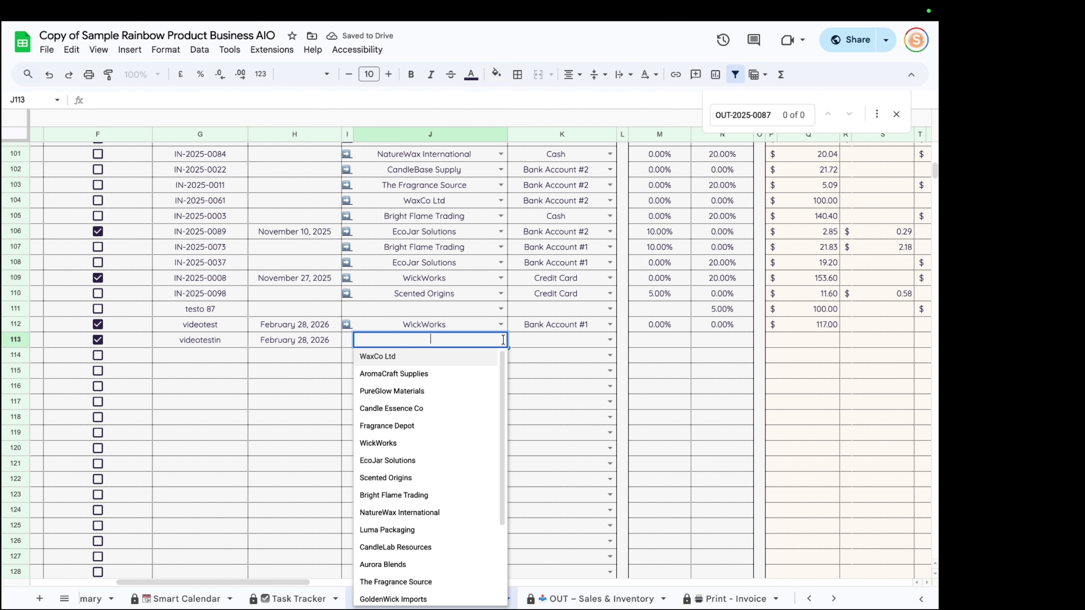
pyautogui.click(422, 445)
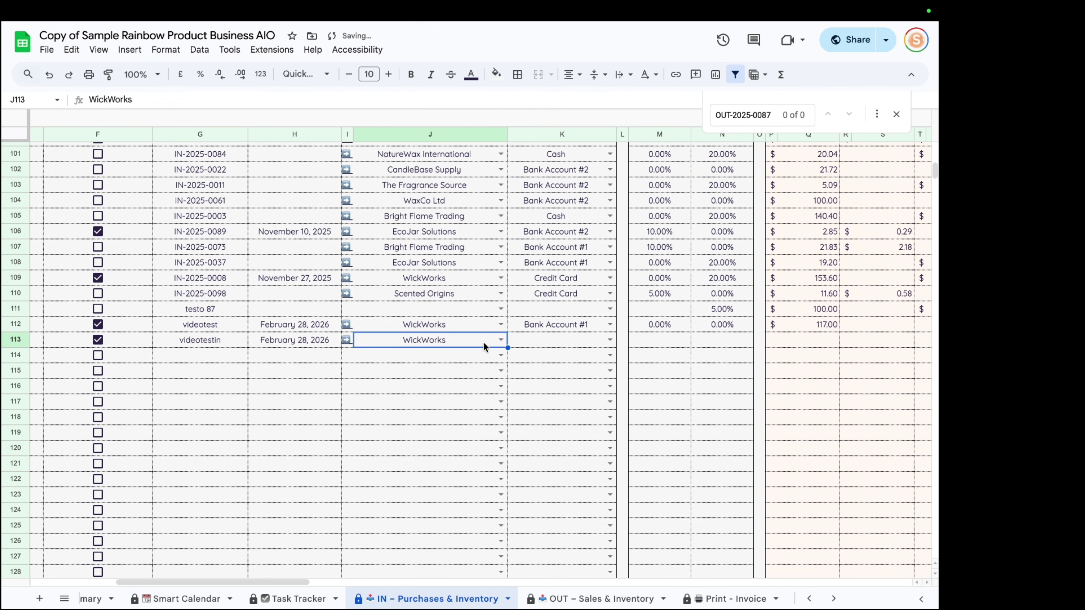
pyautogui.click(501, 340)
pyautogui.click(444, 408)
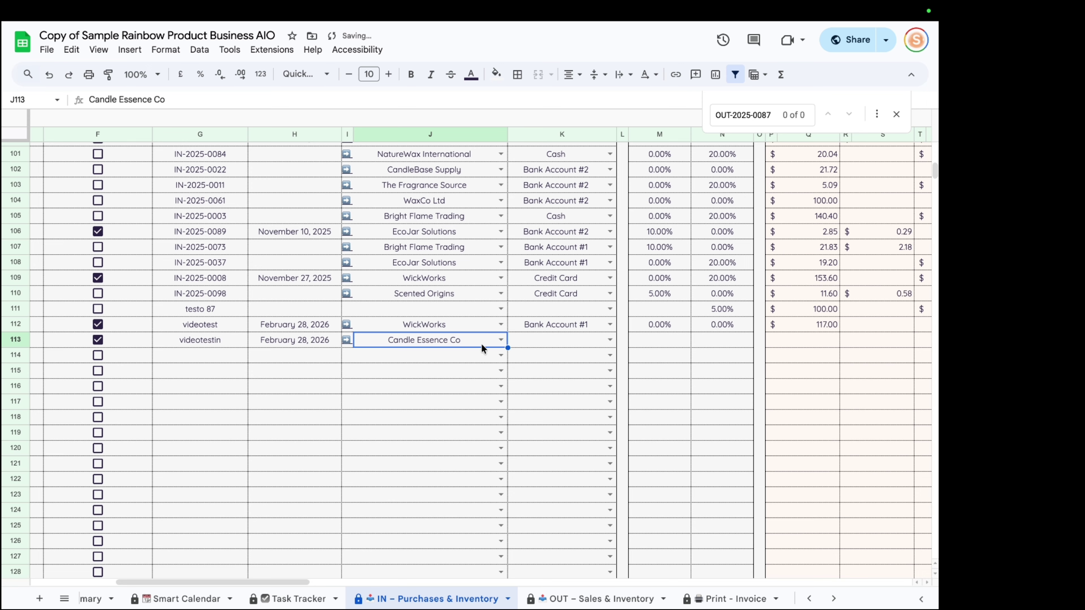
# Step: Assign Bank Account #1 as row 113's payment method and pick [PKG-007] Diffuser Glass Bottle 100ml (clear) as its first item
pyautogui.click(610, 340)
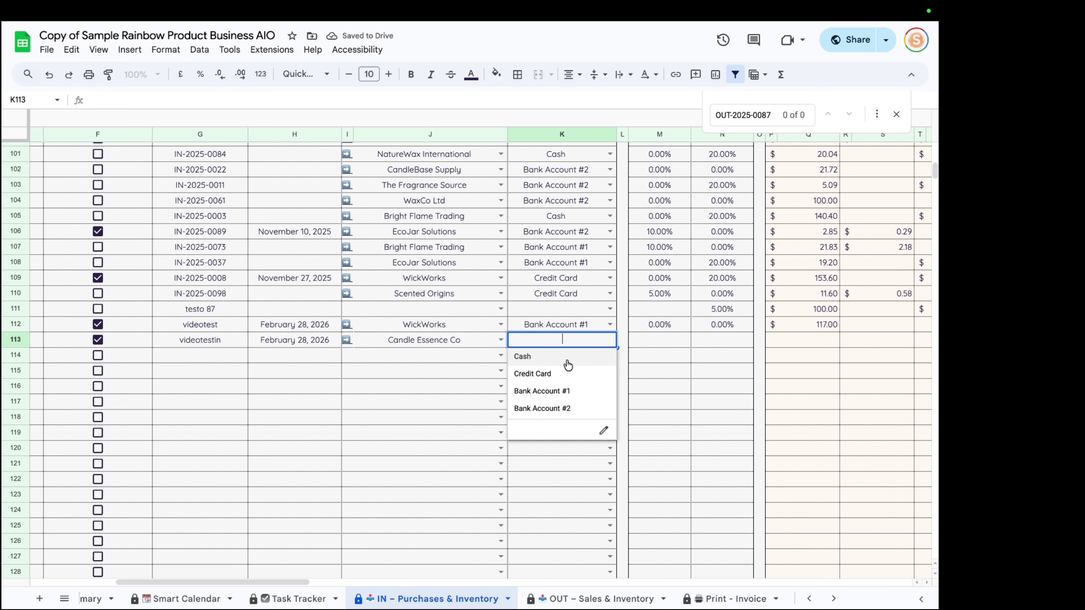
pyautogui.click(552, 391)
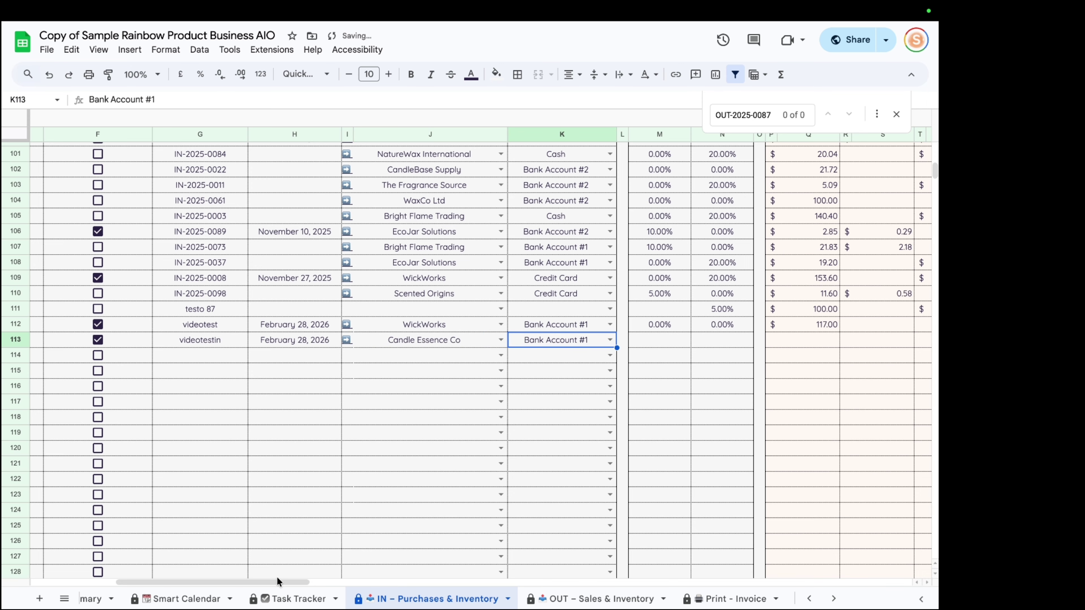
pyautogui.moveTo(277, 581); pyautogui.dragTo(481, 581)
pyautogui.click(585, 339)
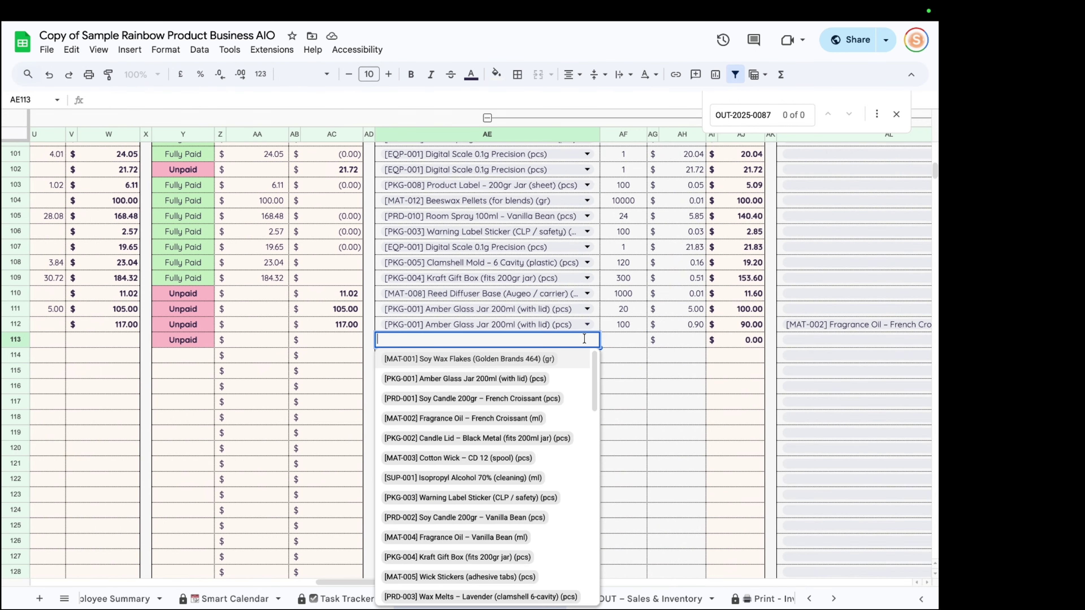
pyautogui.write('diffuser')
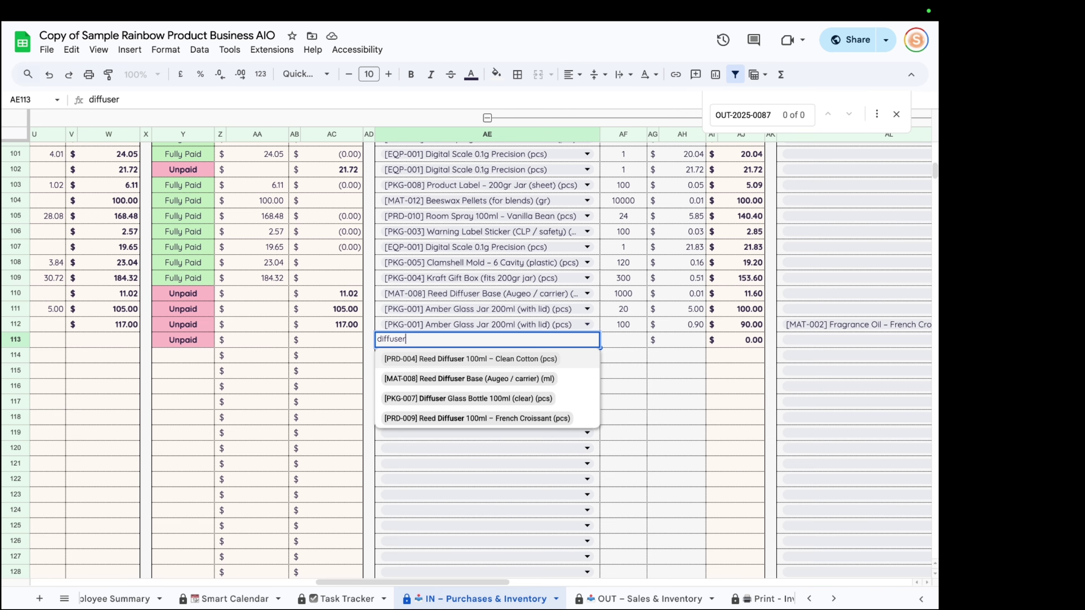
pyautogui.click(450, 403)
# Step: Enter a quantity of 50 and a unit price of 1.5 for the diffuser glass bottle in row 113
pyautogui.click(622, 346)
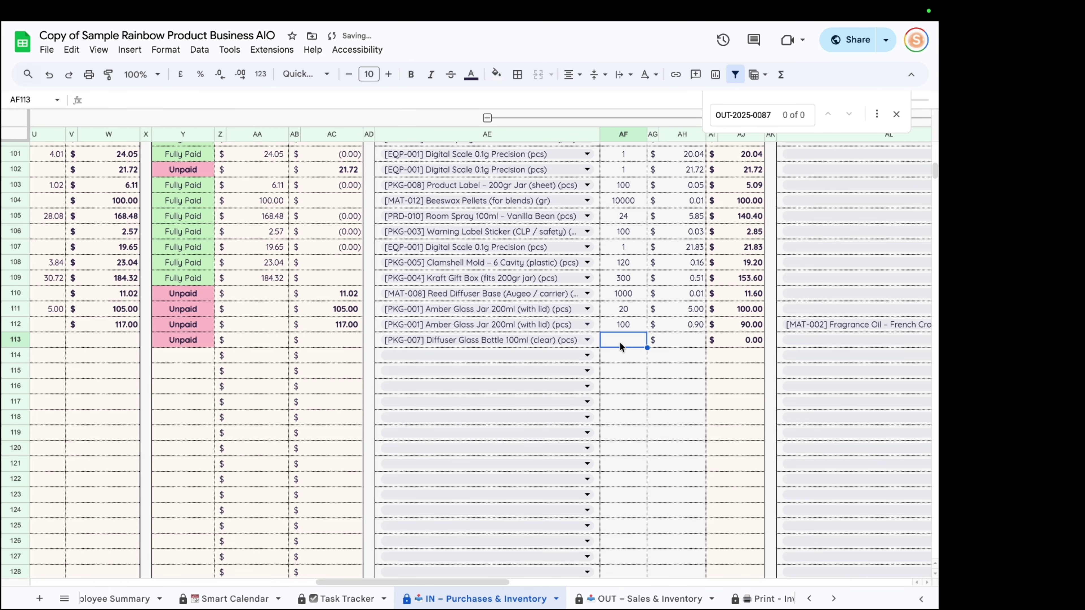
pyautogui.write('50')
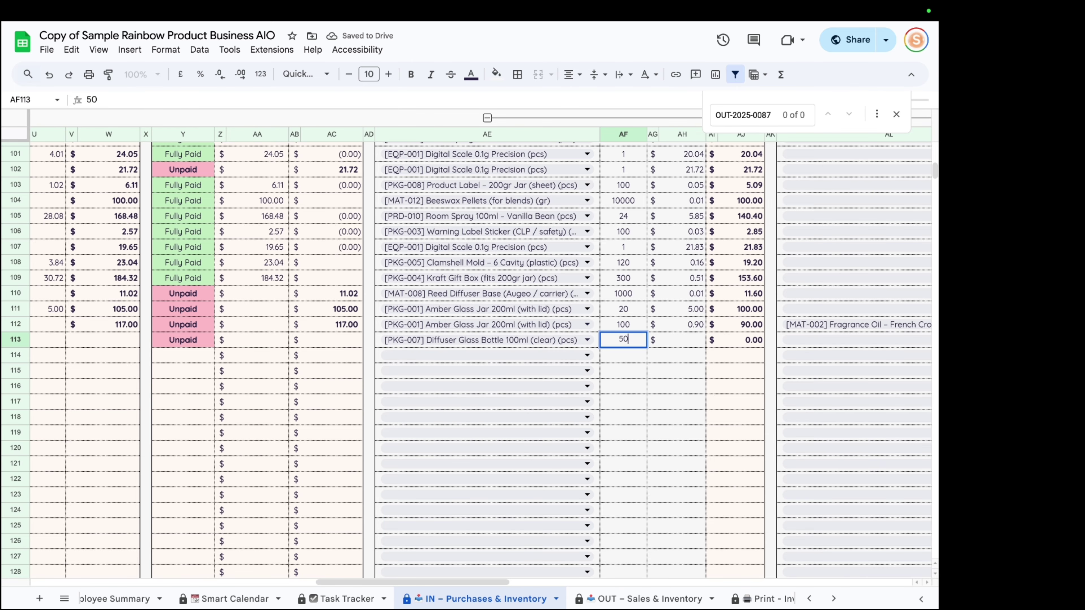
pyautogui.click(682, 342)
pyautogui.write('1.5')
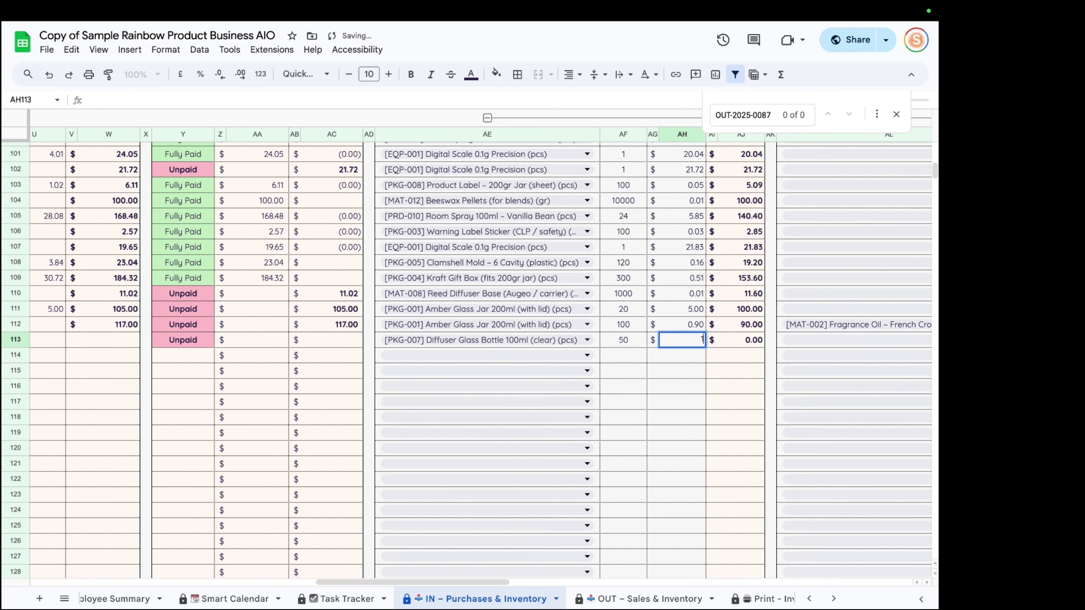
pyautogui.press('Return')
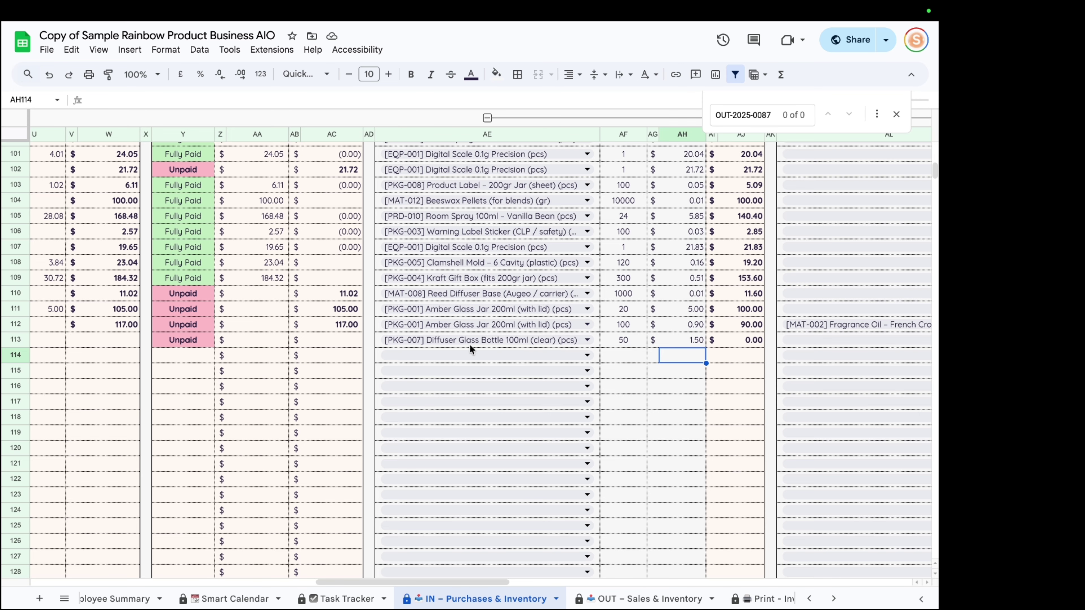
# Step: Clear the goods-received mark for the purchase in row 113
pyautogui.moveTo(445, 582); pyautogui.dragTo(166, 589)
pyautogui.click(491, 341)
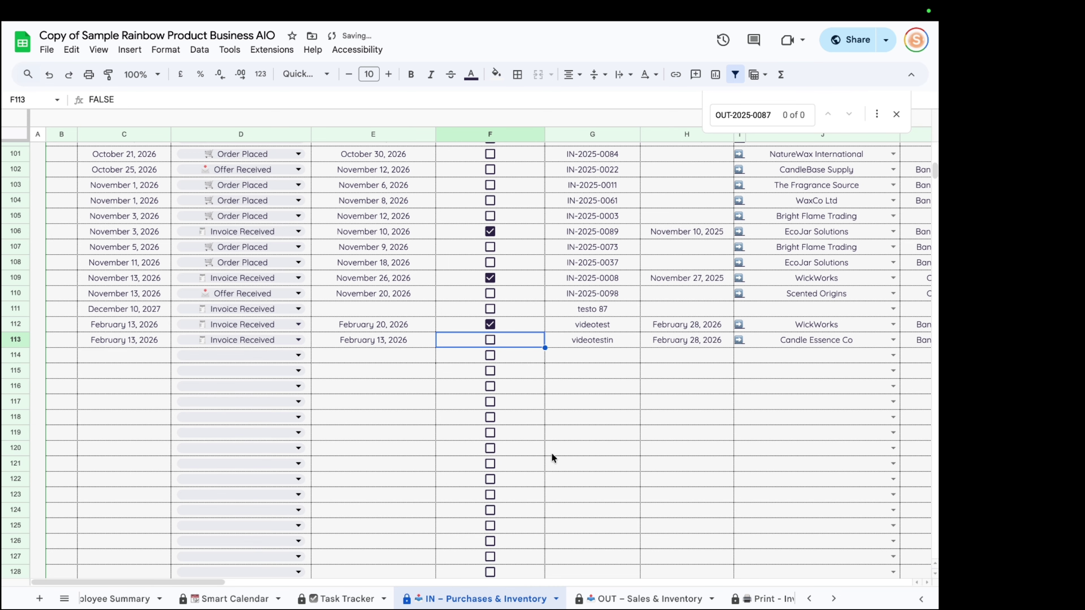
pyautogui.click(565, 417)
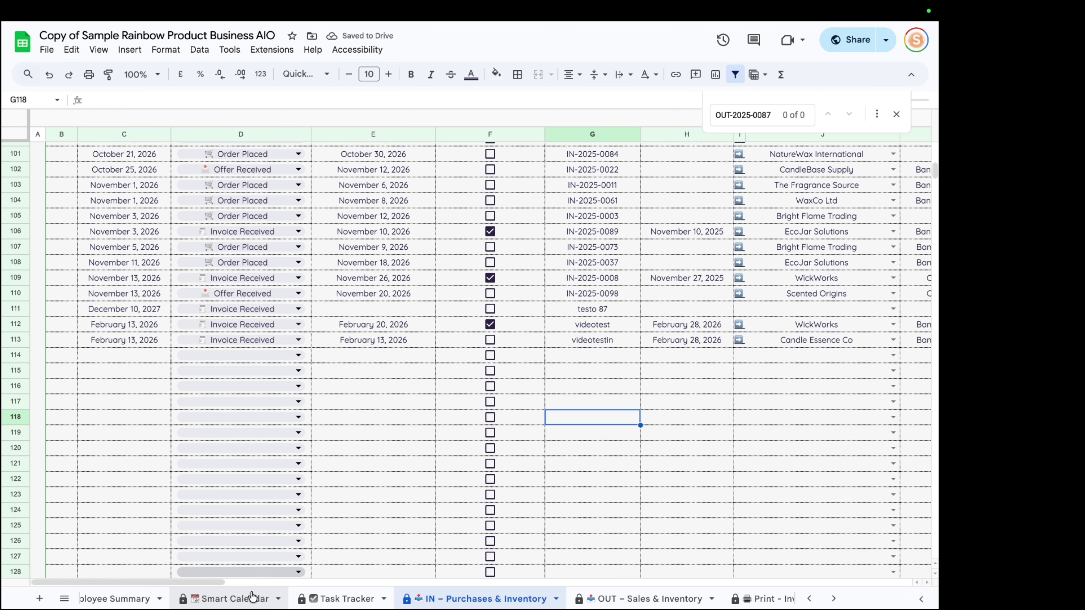
# Step: Check the stock status of Diffuser Glass Bottle 100ml in the Inventory Items - Stock Levels sheet
pyautogui.hscroll(-5, 250, 598)
pyautogui.hscroll(-3, 252, 598)
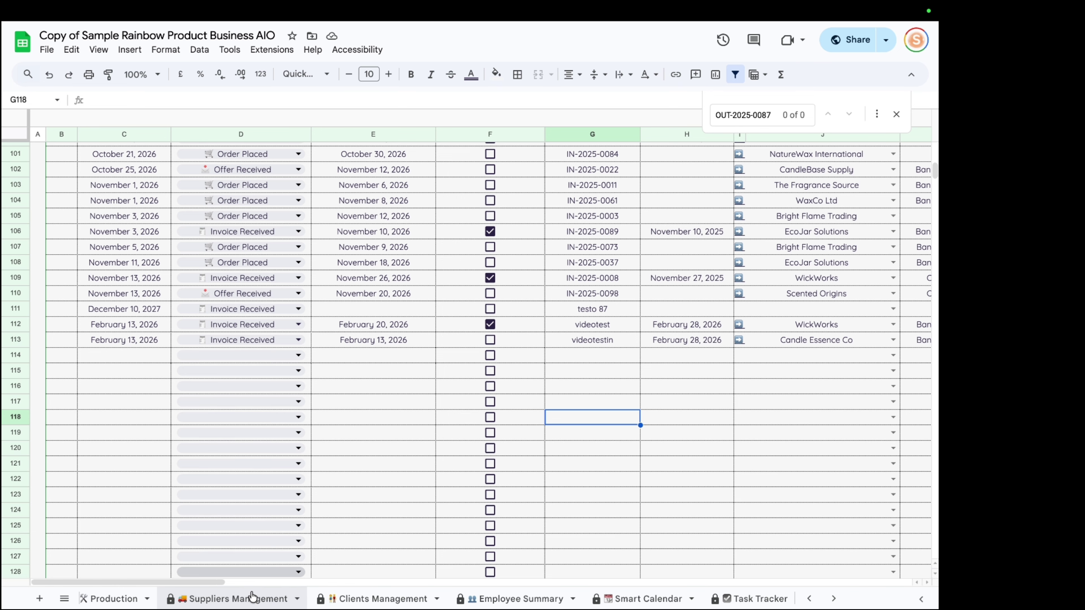
pyautogui.hscroll(-4, 252, 598)
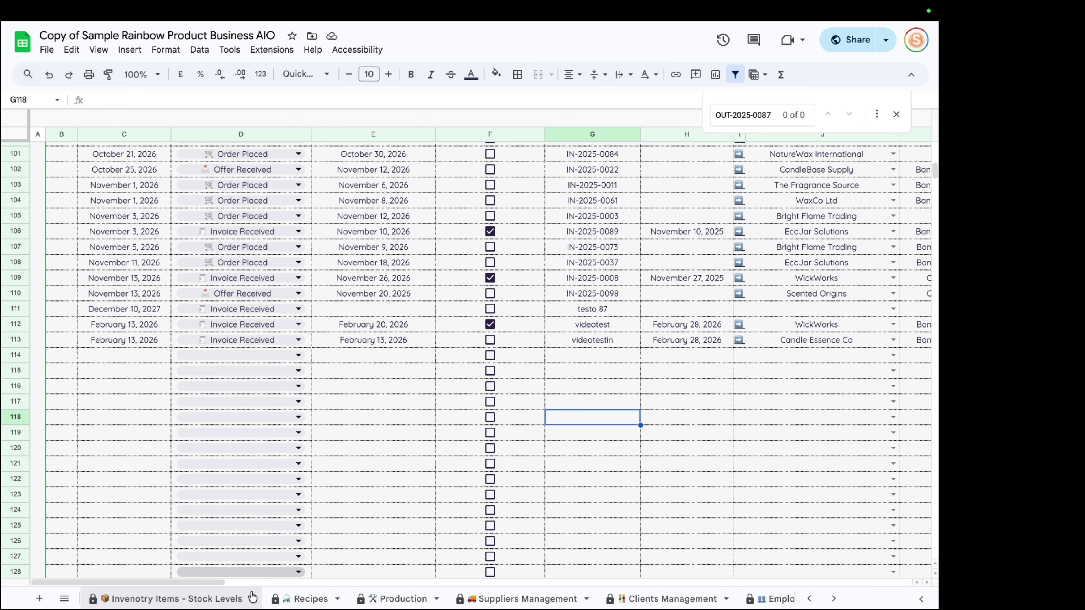
pyautogui.click(252, 595)
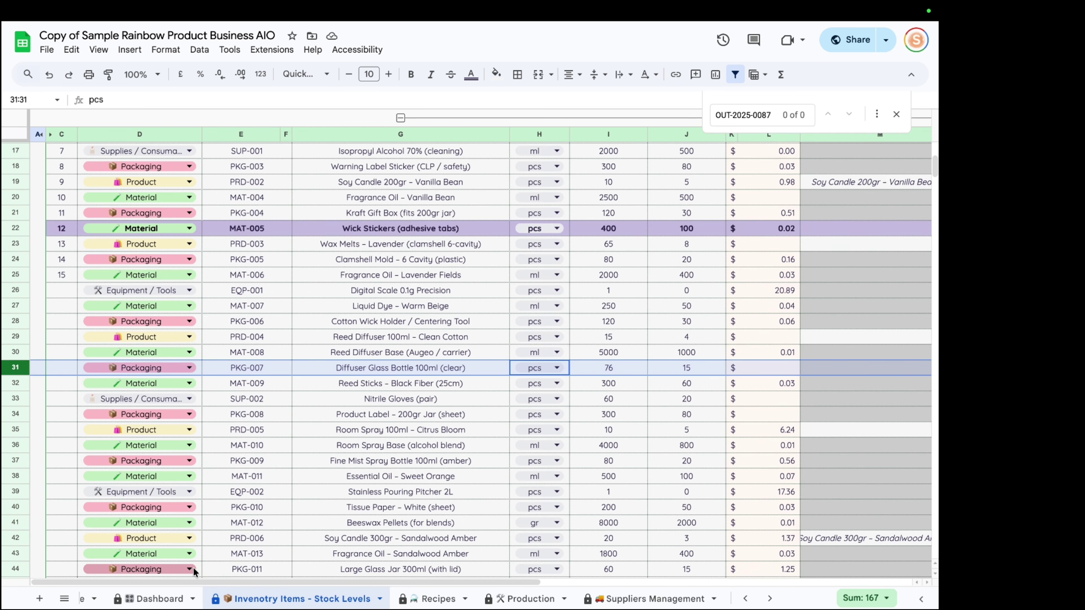
pyautogui.moveTo(174, 584); pyautogui.dragTo(473, 584)
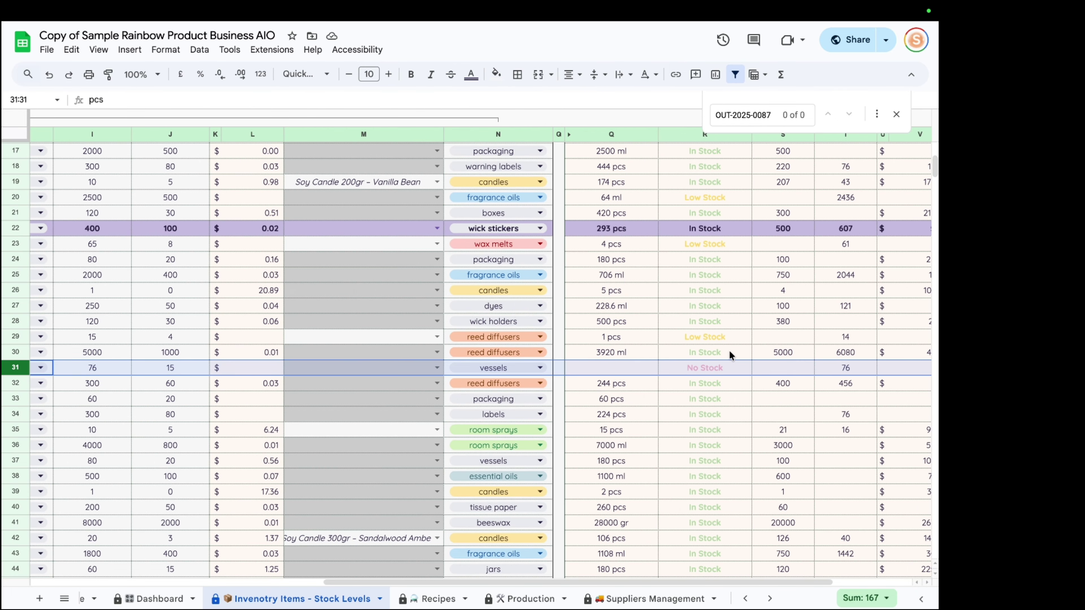
pyautogui.click(705, 371)
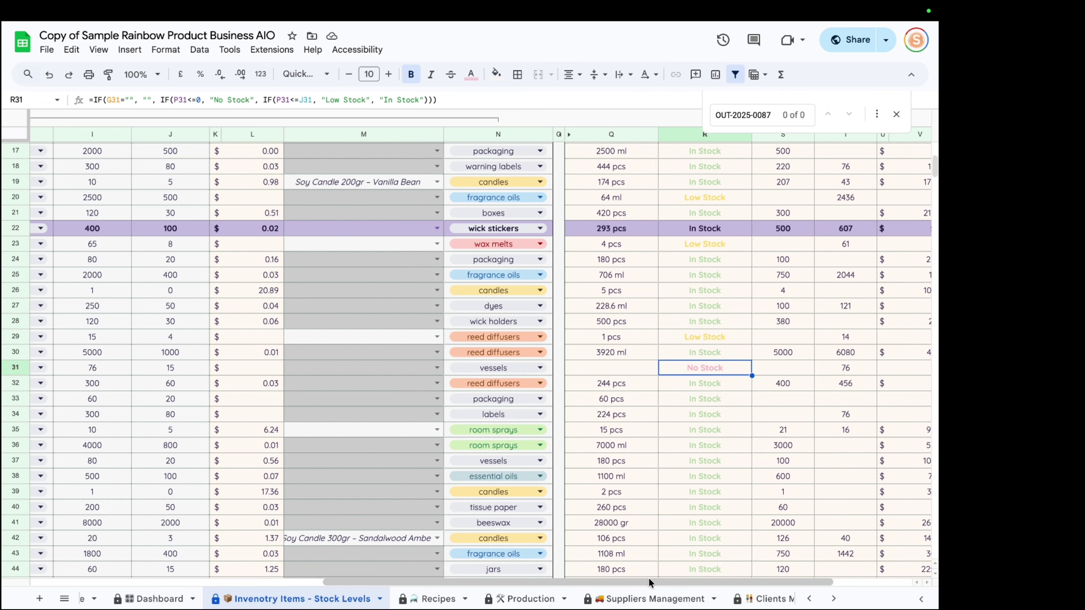
# Step: Return to the IN – Purchases & Inventory sheet and mark the goods in row 113 as received again
pyautogui.hscroll(10, 643, 599)
pyautogui.click(643, 600)
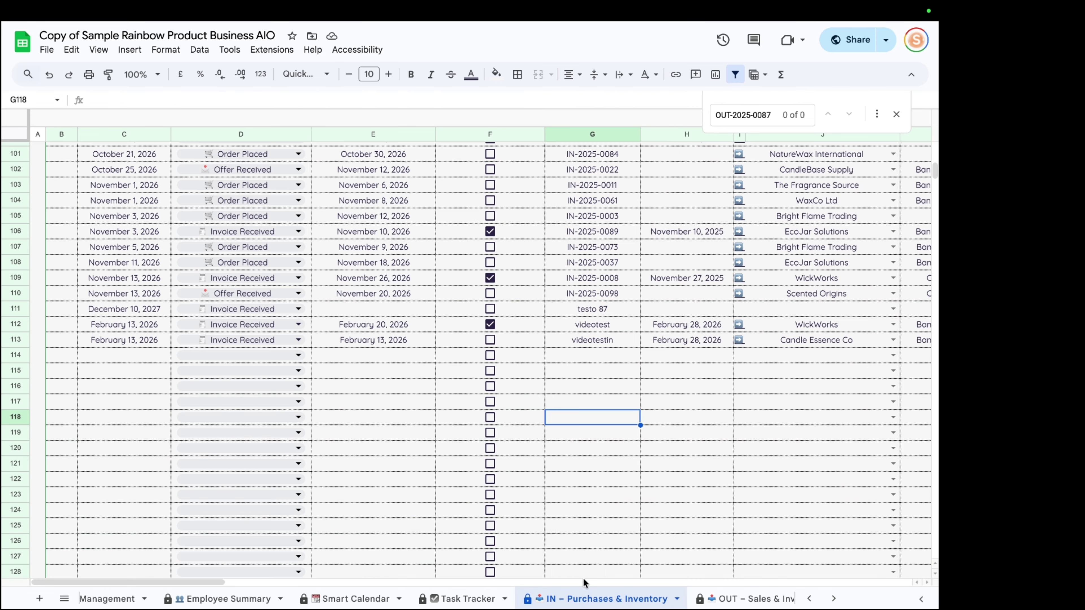
pyautogui.click(491, 340)
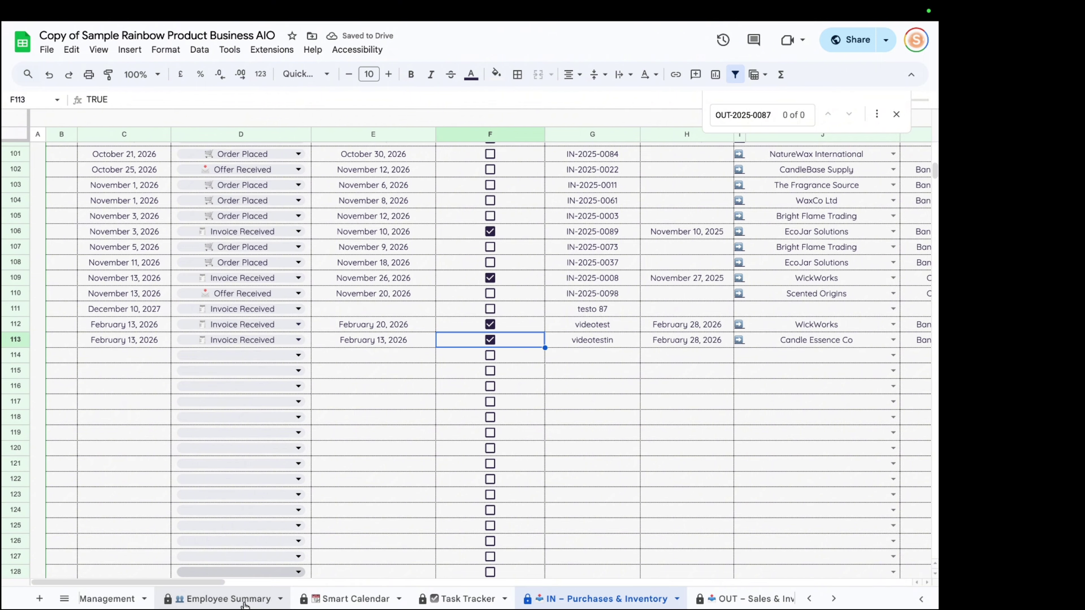
# Step: Review the diffuser glass bottle's current stock, status and purchased quantity in row 31 of the Inventory Items - Stock Levels sheet
pyautogui.hscroll(-6, 316, 600)
pyautogui.click(316, 601)
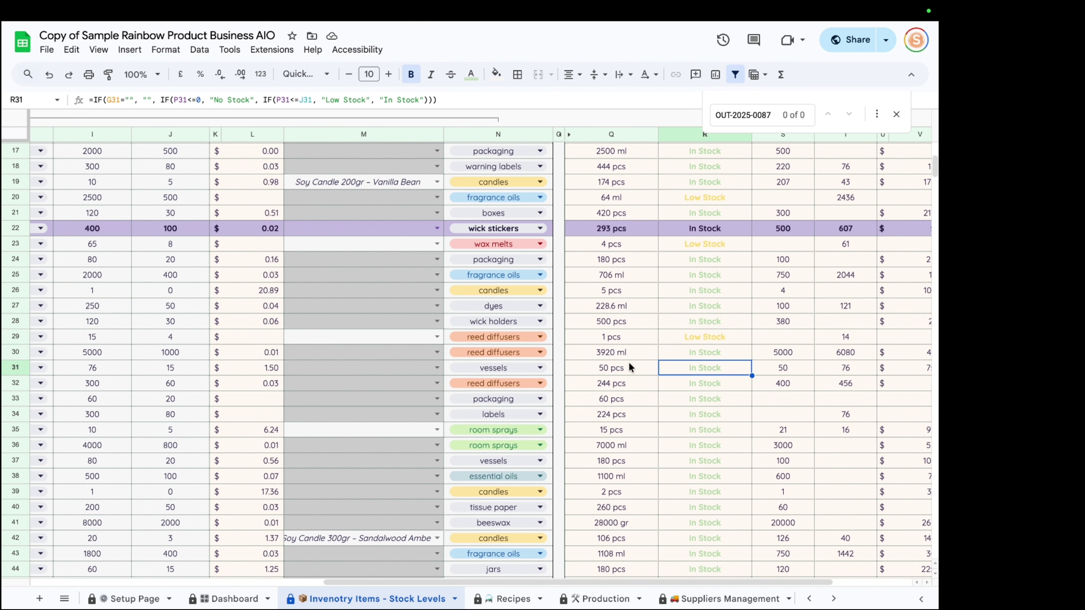
pyautogui.click(590, 369)
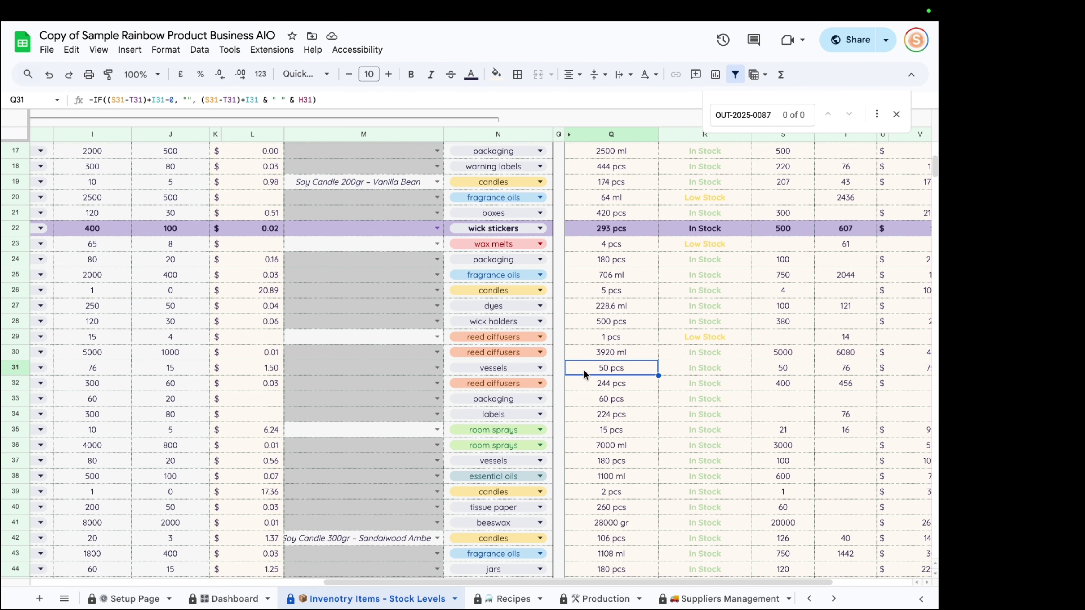
pyautogui.click(708, 375)
pyautogui.click(784, 368)
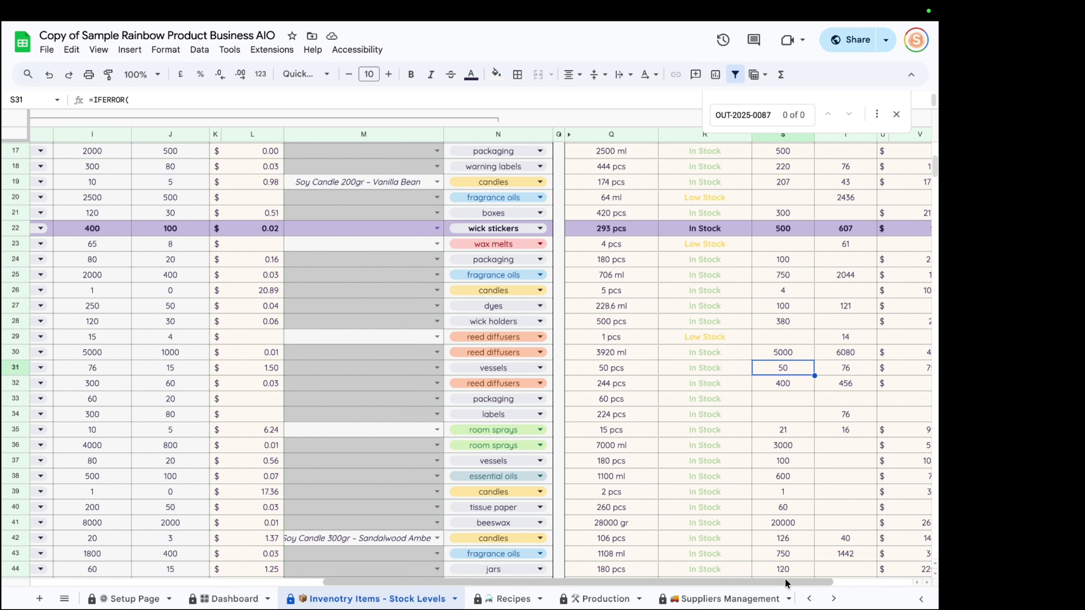
pyautogui.moveTo(786, 579)
pyautogui.mouseDown()
pyautogui.moveTo(840, 580)
pyautogui.moveTo(797, 583)
pyautogui.mouseUp()
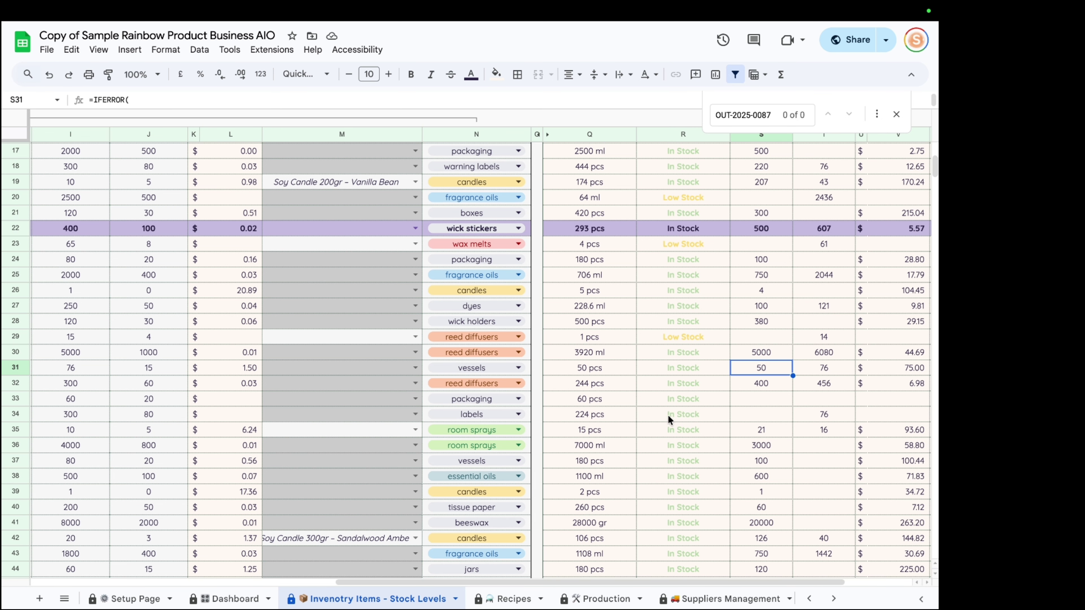
# Step: Examine the total amount and payment status of the purchase in row 113 of the IN – Purchases & Inventory sheet
pyautogui.scroll(-10, 555, 600)
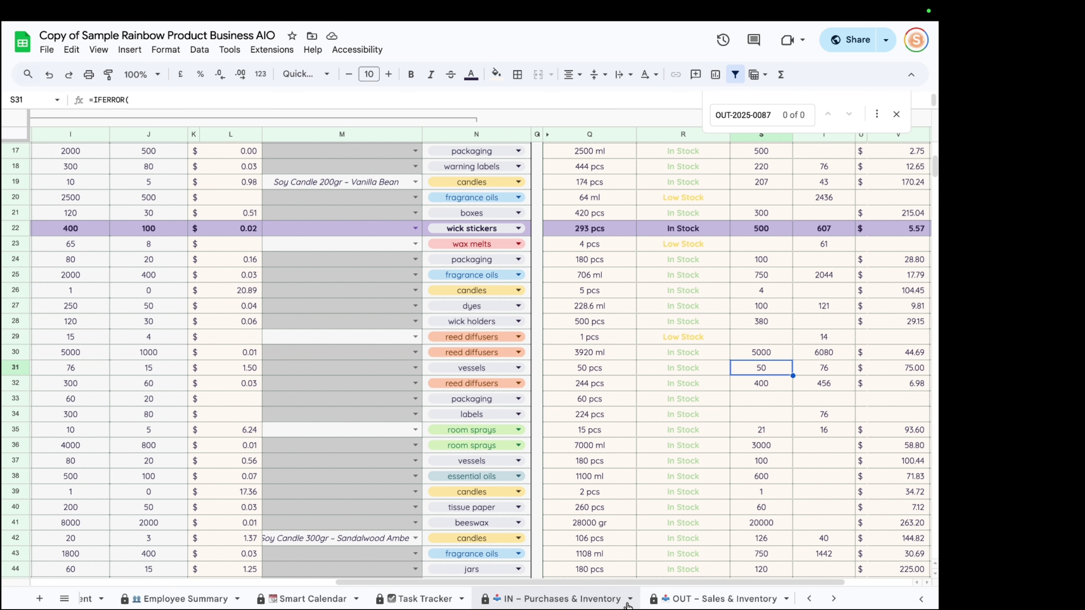
pyautogui.click(498, 601)
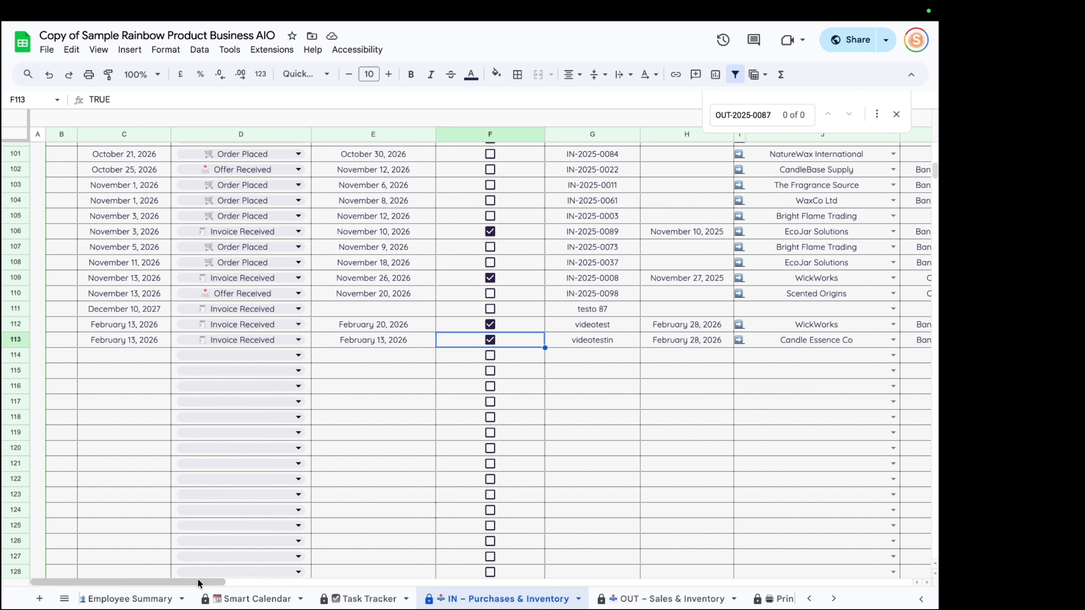
pyautogui.moveTo(197, 582); pyautogui.dragTo(366, 582)
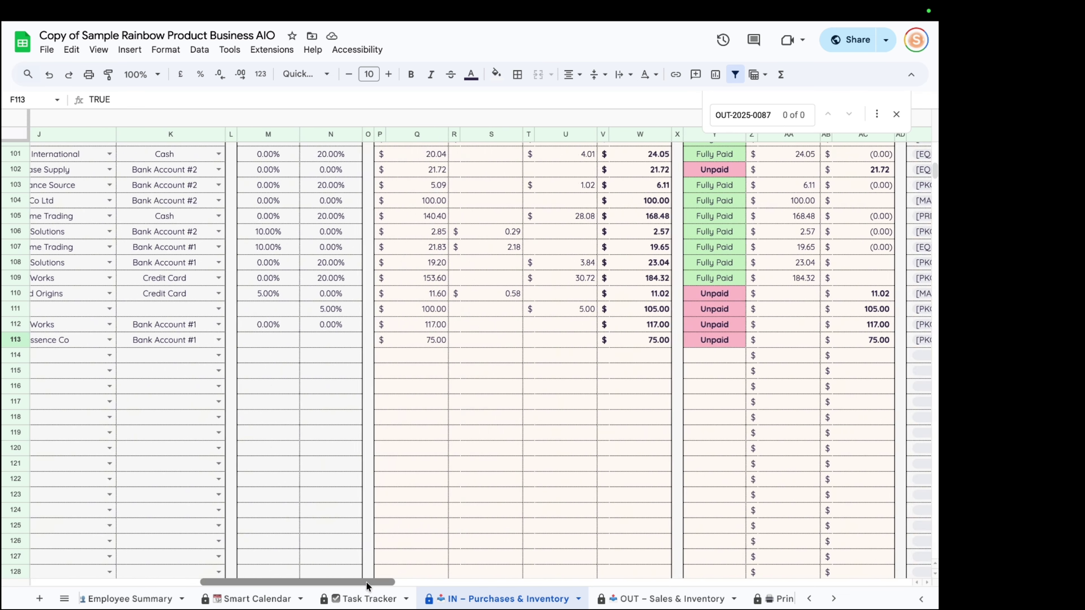
pyautogui.click(640, 340)
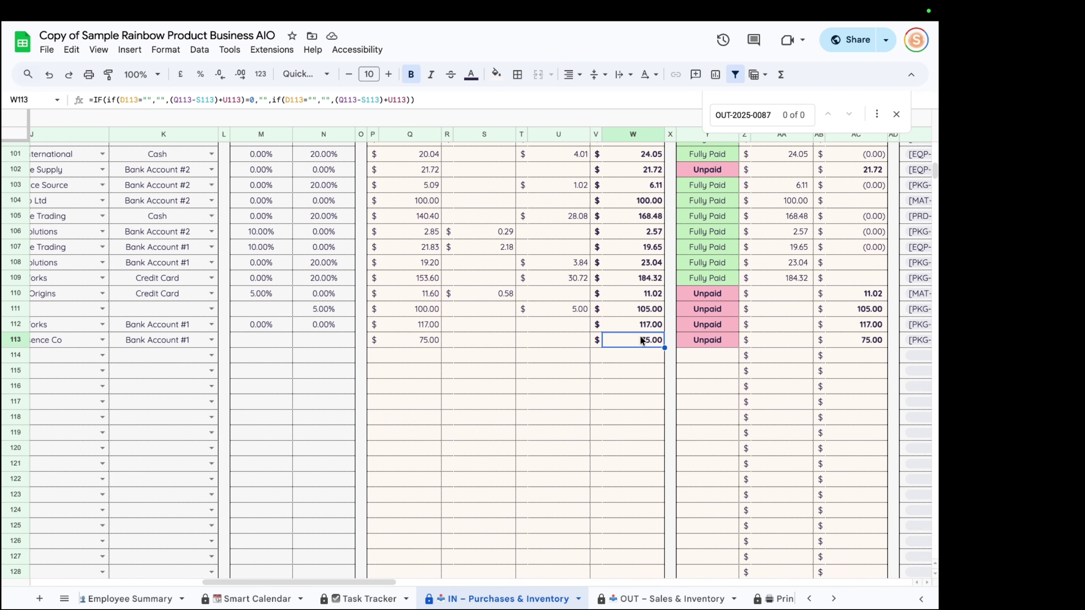
pyautogui.click(714, 342)
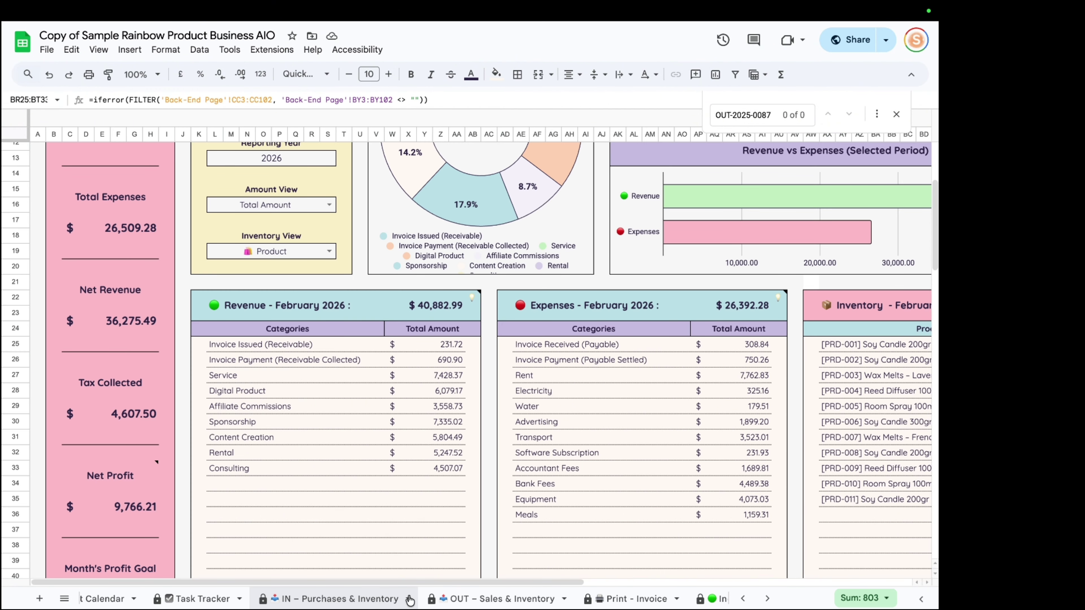
# Step: Change the date in column C of row 113 on the IN – Purchases & Inventory sheet to February 13, 2027
pyautogui.click(370, 600)
pyautogui.moveTo(322, 581); pyautogui.dragTo(116, 601)
pyautogui.click(149, 342)
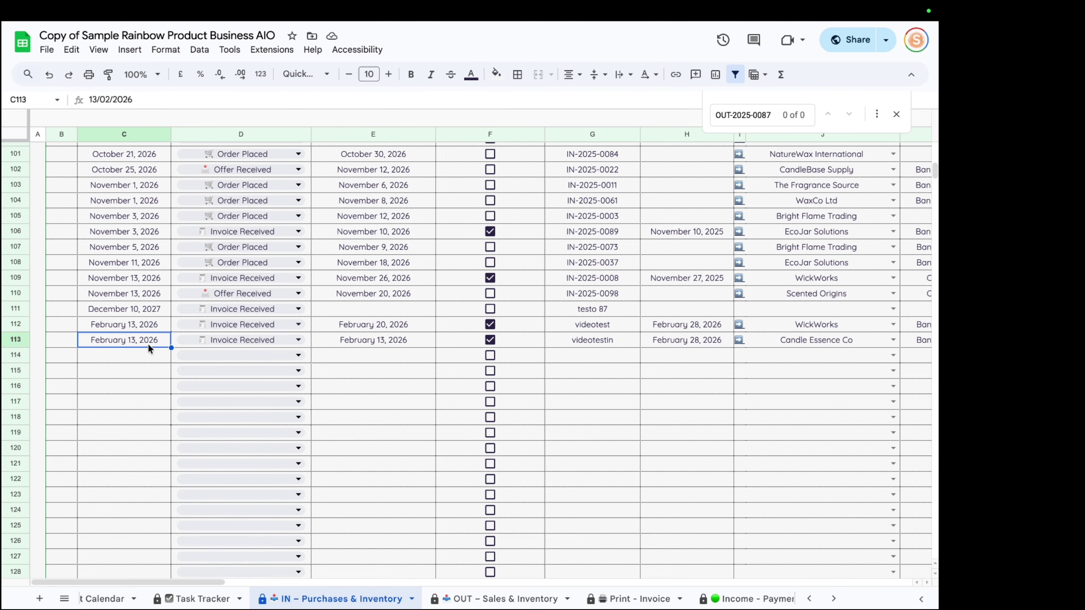
pyautogui.doubleClick(161, 348)
pyautogui.press('BackSpace')
pyautogui.write('7')
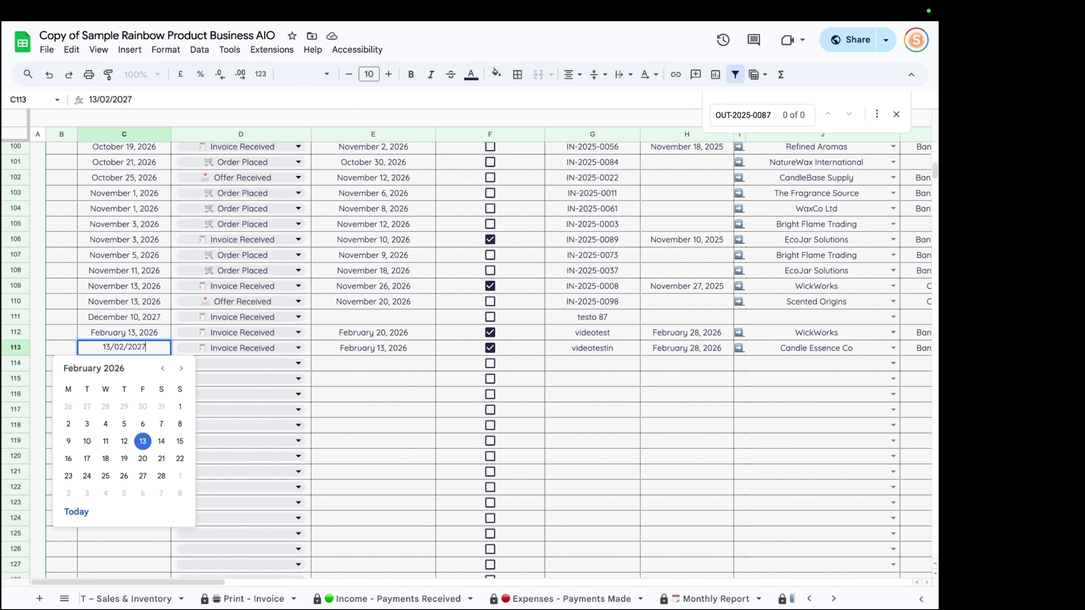
pyautogui.press('Return')
# Step: Change the Start Date on the Setup Page to January 1, 2027
pyautogui.scroll(-3, 246, 601)
pyautogui.scroll(5, 246, 600)
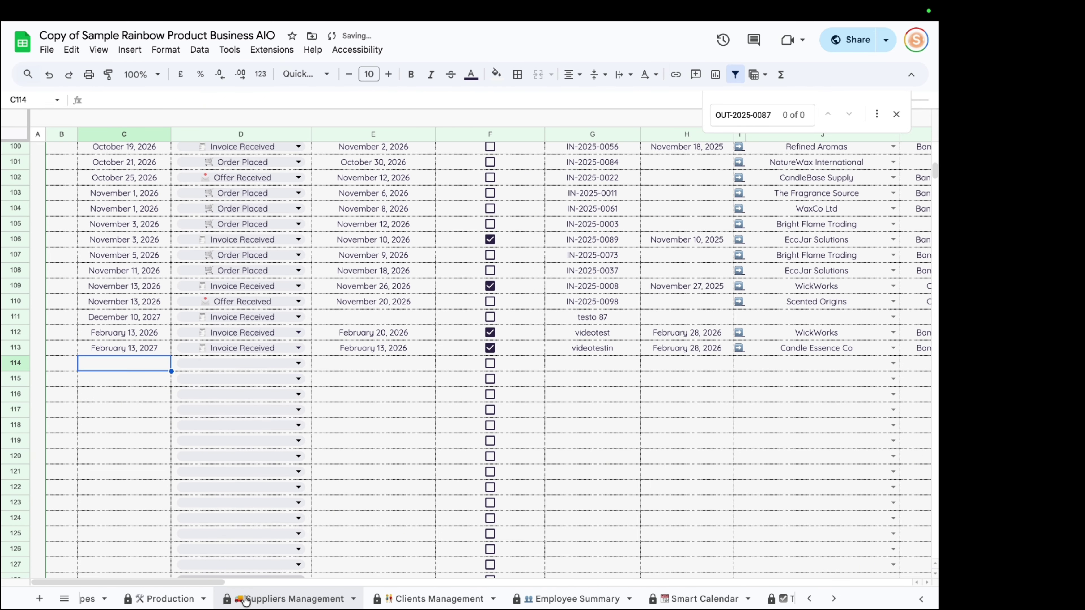
pyautogui.click(257, 600)
pyautogui.doubleClick(355, 190)
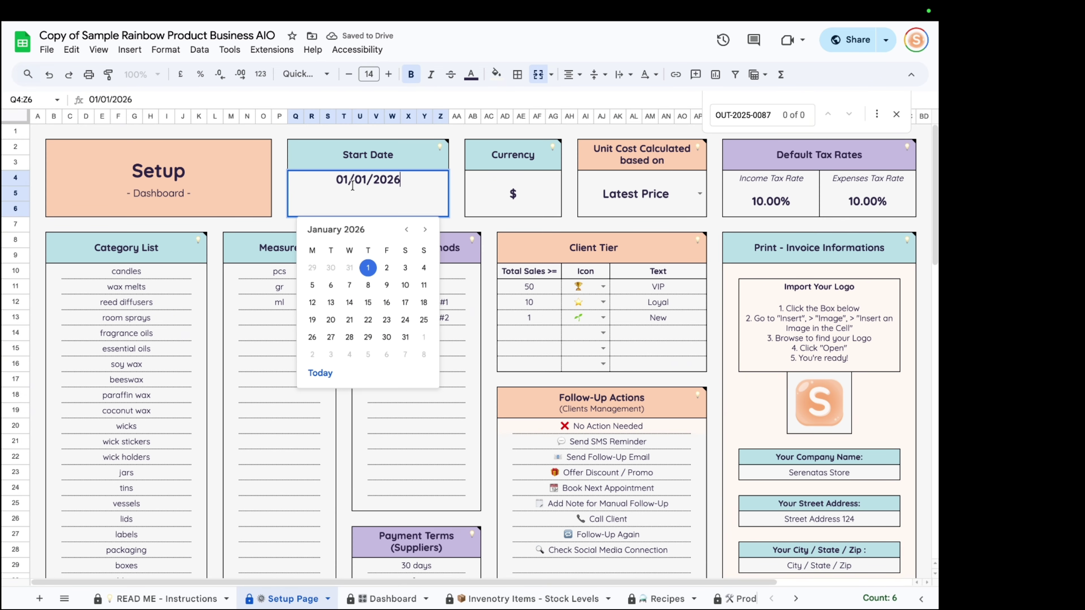
pyautogui.press('BackSpace')
pyautogui.write('7')
pyautogui.press('Return')
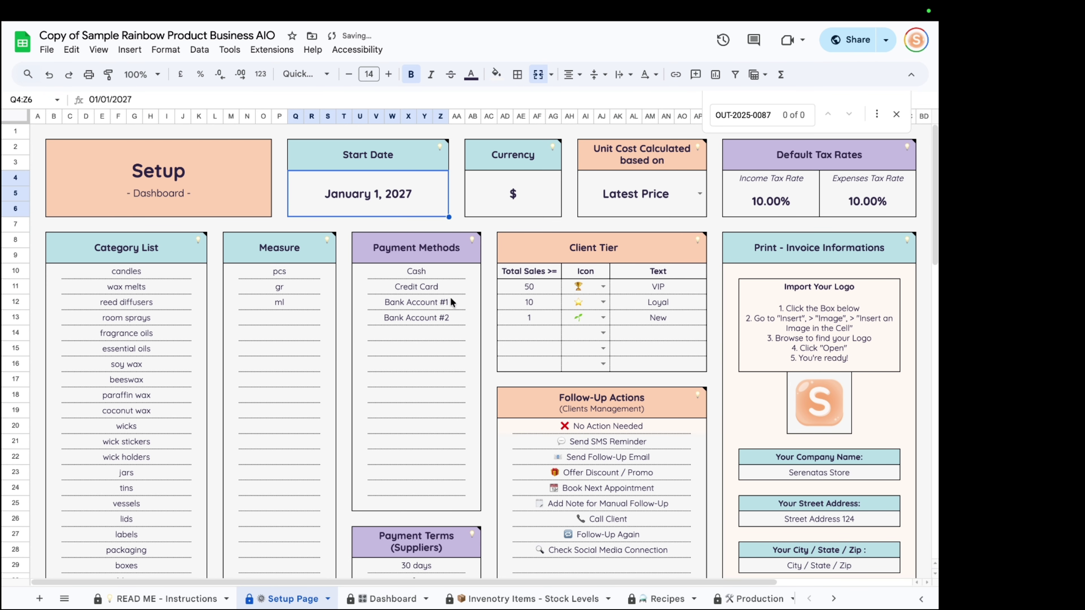
# Step: Set the Reporting Year on the Monthly Report sheet to 2027
pyautogui.scroll(-5, 616, 598)
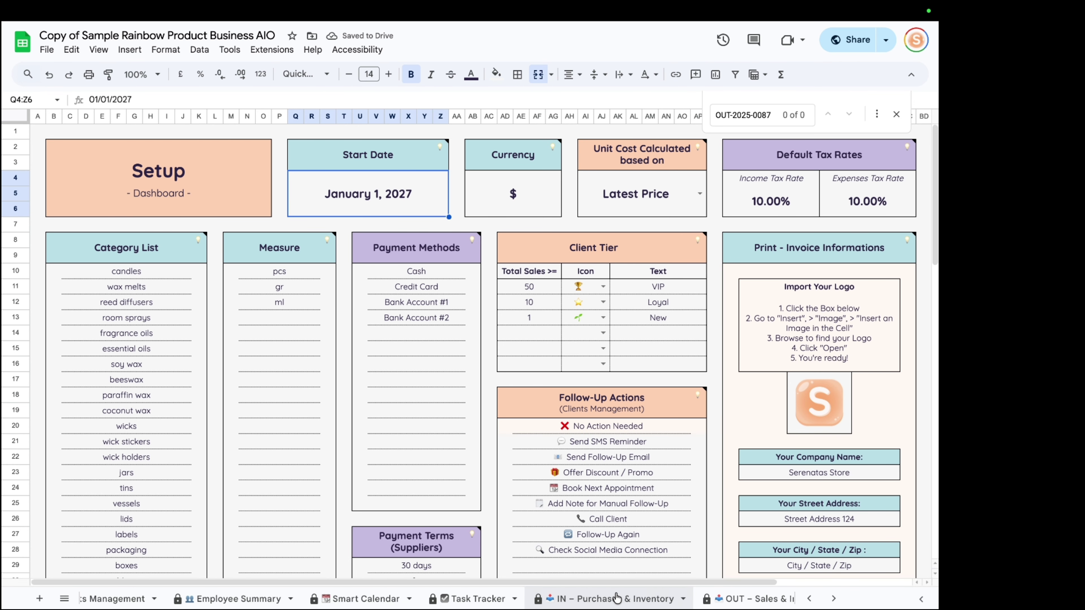
pyautogui.scroll(-5, 616, 598)
pyautogui.click(404, 599)
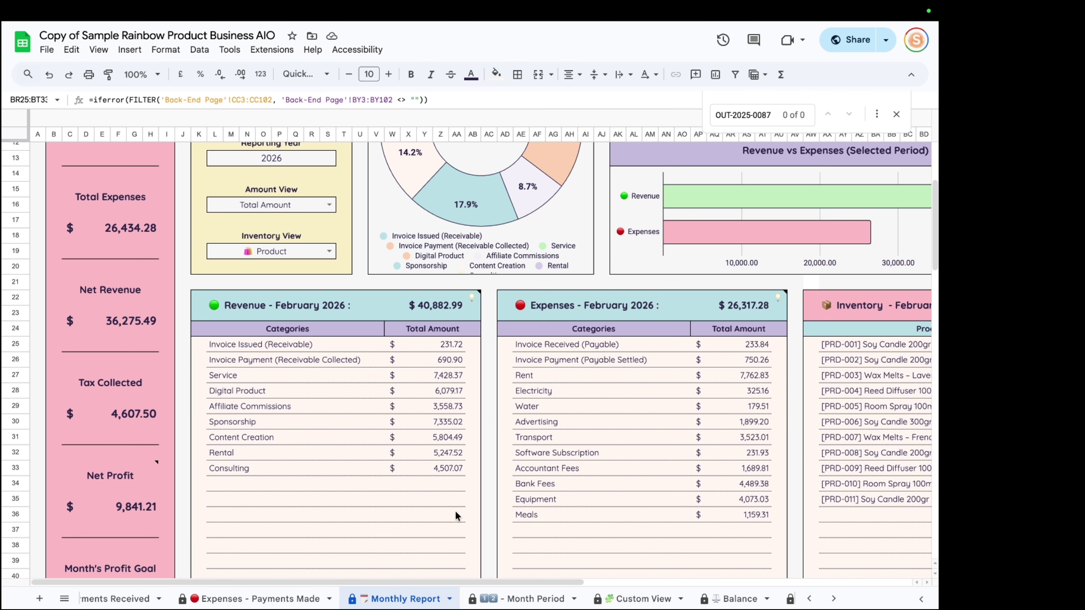
pyautogui.scroll(2, 336, 220)
pyautogui.click(298, 246)
pyautogui.write('2027')
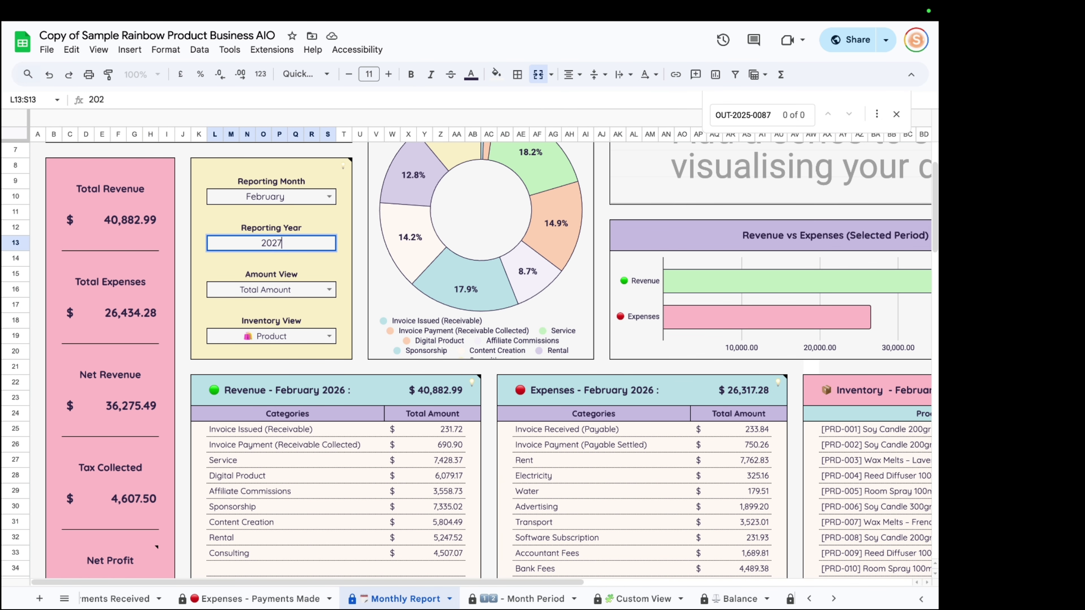
pyautogui.press('Return')
# Step: Examine the category and total amount in the February 2027 Expenses table of the Monthly Report
pyautogui.click(556, 455)
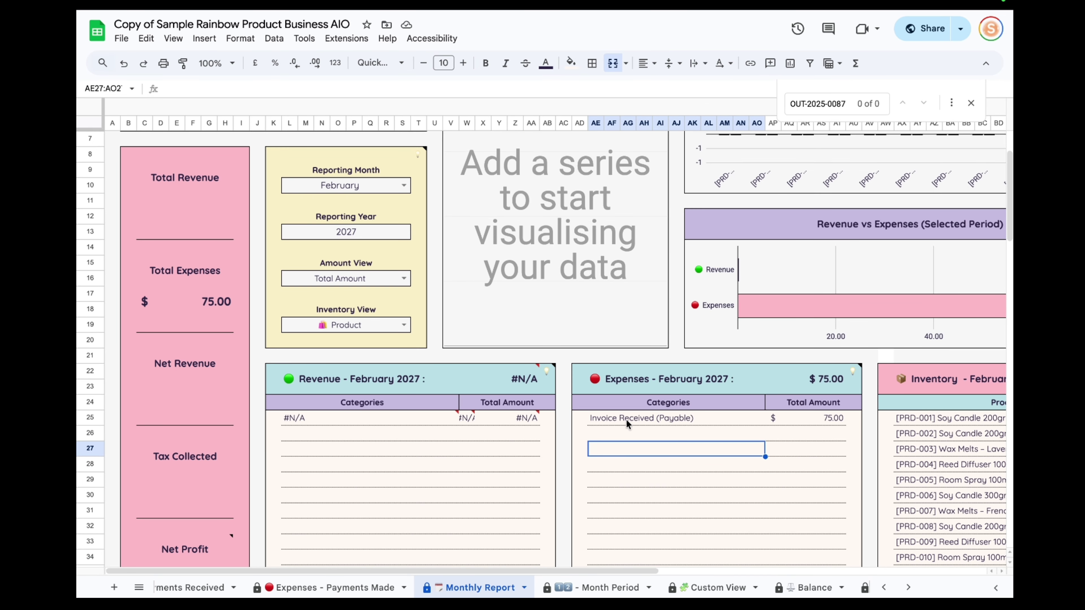
pyautogui.click(835, 419)
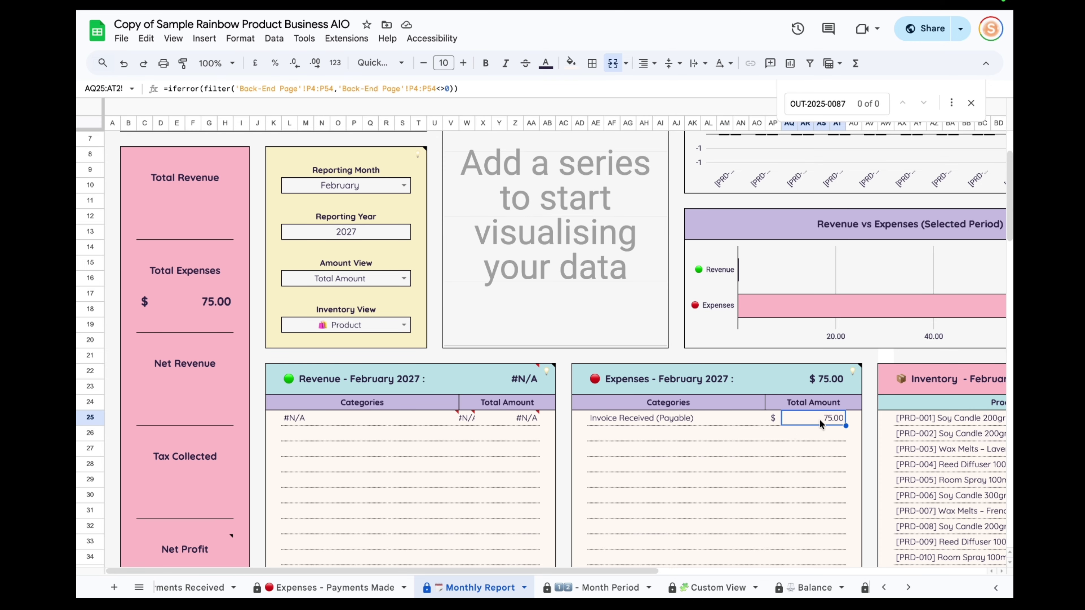
pyautogui.moveTo(820, 419); pyautogui.dragTo(685, 416)
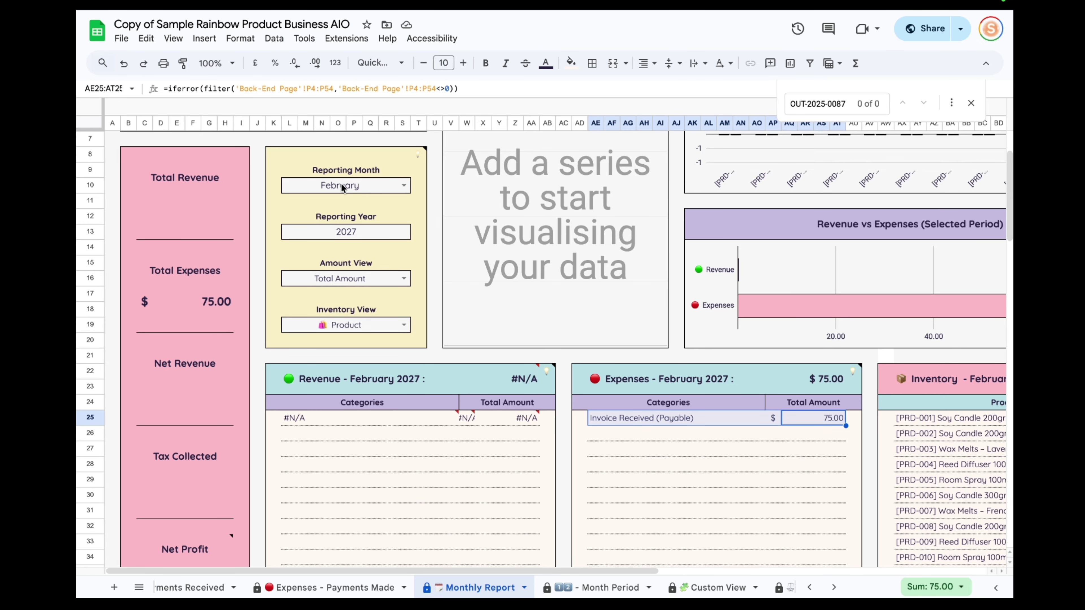
pyautogui.click(822, 420)
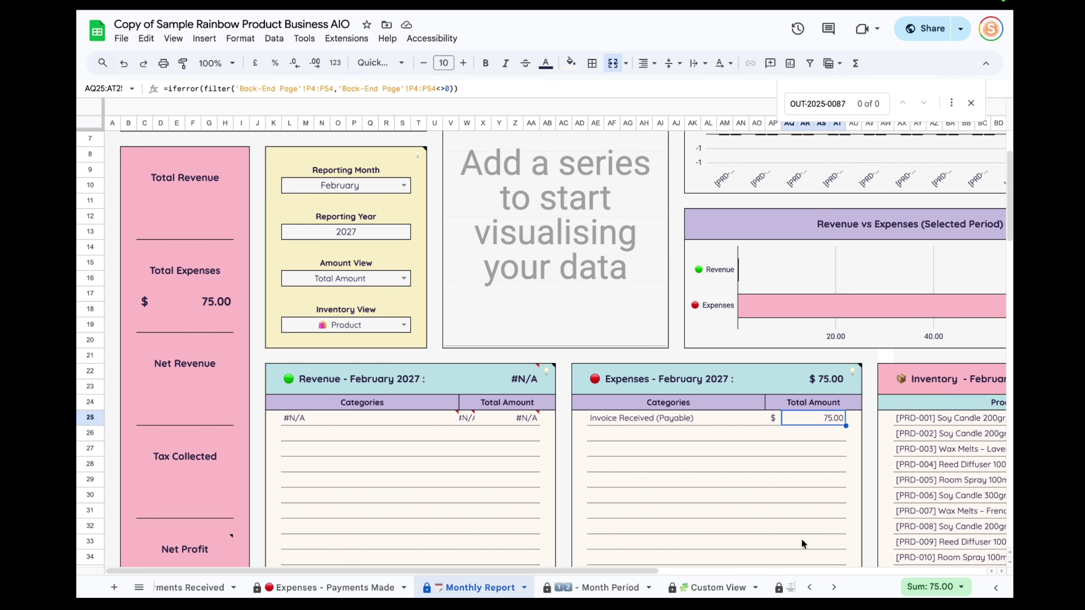
# Step: Start a payment in row 413 of the Expenses - Payments Made sheet with date February 13, 2027 and invoice number videotestin
pyautogui.click(334, 592)
pyautogui.doubleClick(188, 518)
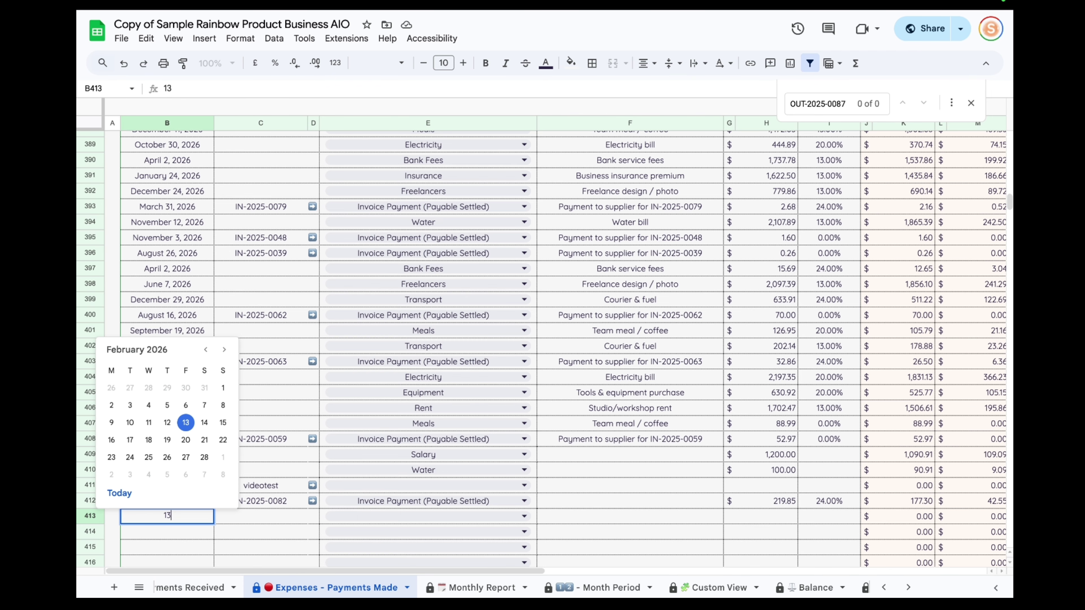
pyautogui.write('13/2/27')
pyautogui.press('Return')
pyautogui.click(252, 518)
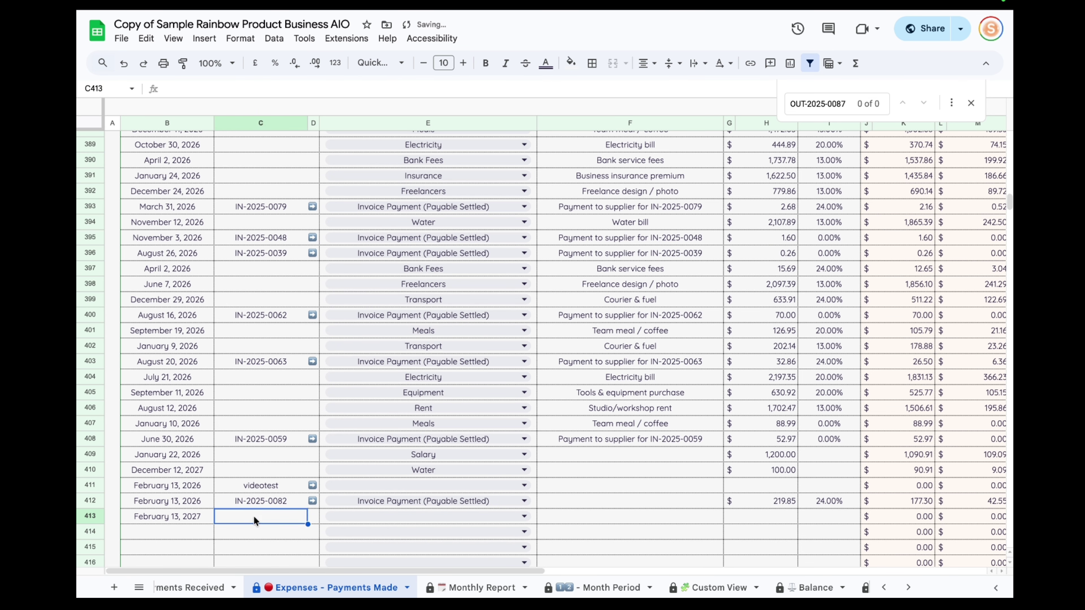
pyautogui.click(259, 517)
pyautogui.click(239, 499)
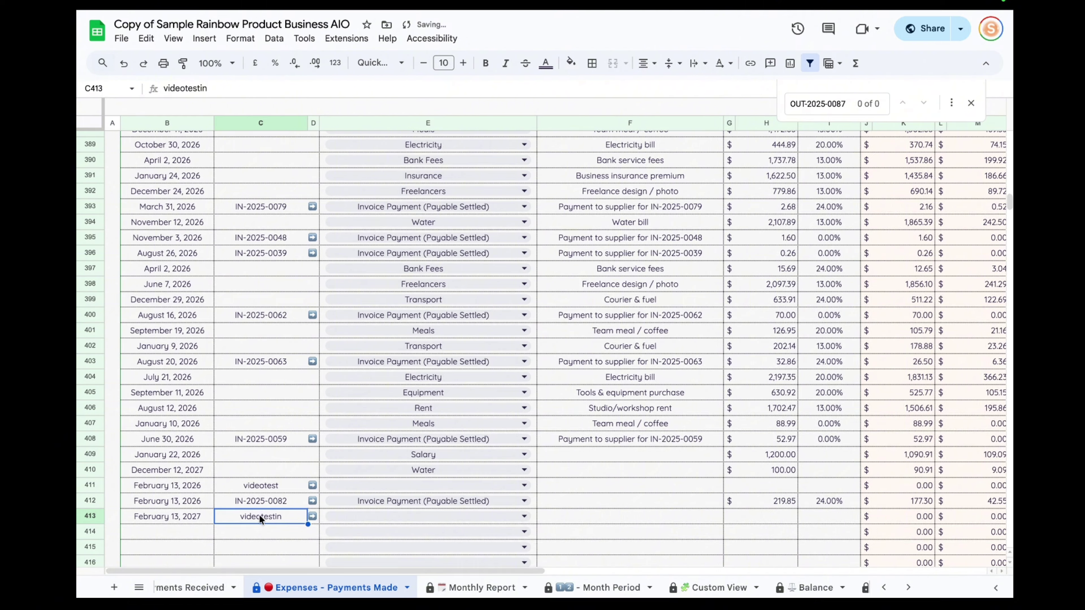
# Step: Set the category of the row 413 payment to Resale Products and its amount to 75
pyautogui.moveTo(339, 571); pyautogui.dragTo(349, 594)
pyautogui.click(502, 516)
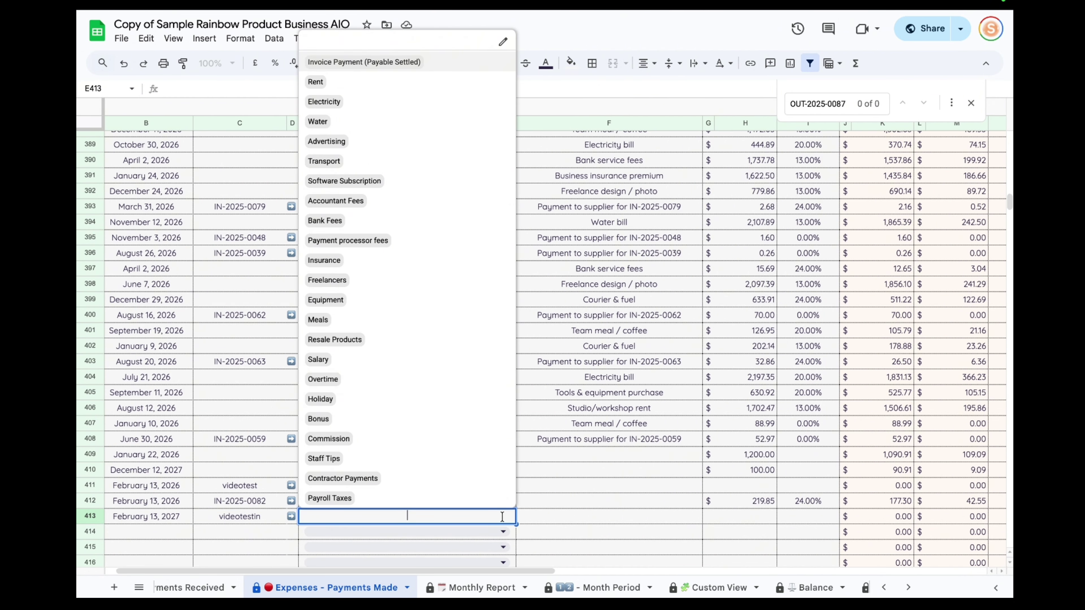
pyautogui.click(412, 340)
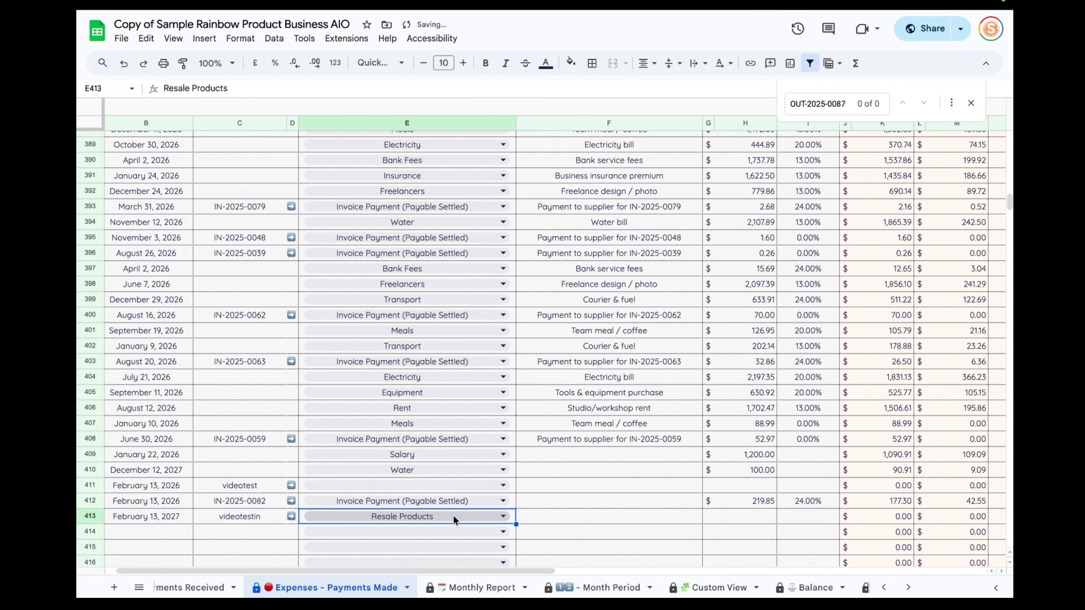
pyautogui.click(762, 519)
pyautogui.write('75')
pyautogui.press('Return')
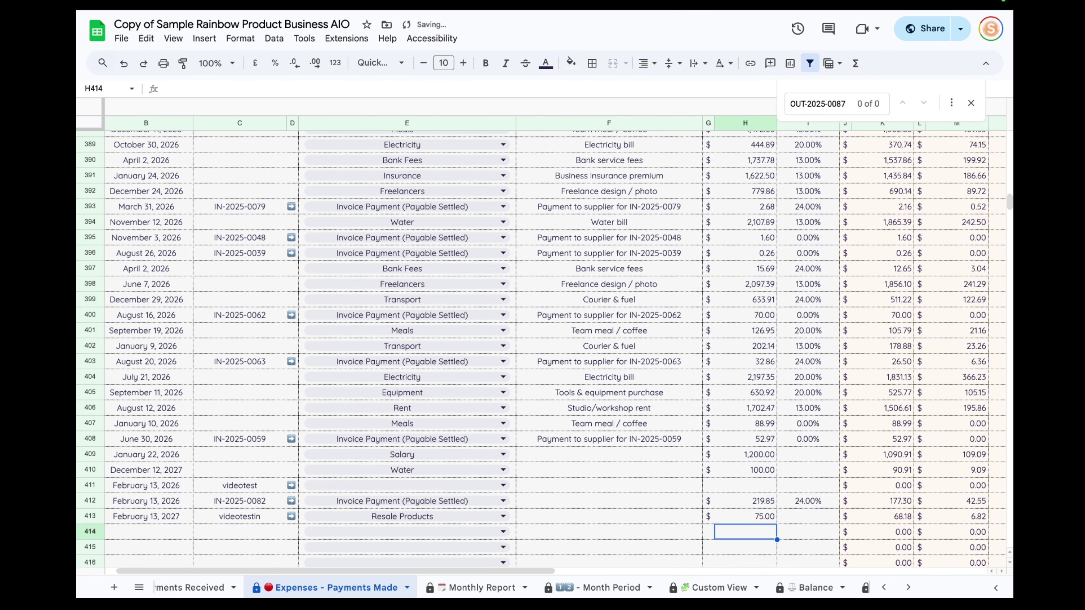
# Step: Return to the Monthly Report and review how the payment is categorised in the February 2027 Expenses table
pyautogui.moveTo(531, 571)
pyautogui.mouseDown()
pyautogui.moveTo(696, 566)
pyautogui.moveTo(717, 518)
pyautogui.moveTo(681, 568)
pyautogui.moveTo(825, 563)
pyautogui.moveTo(519, 564)
pyautogui.mouseUp()
pyautogui.hscroll(2, 551, 590)
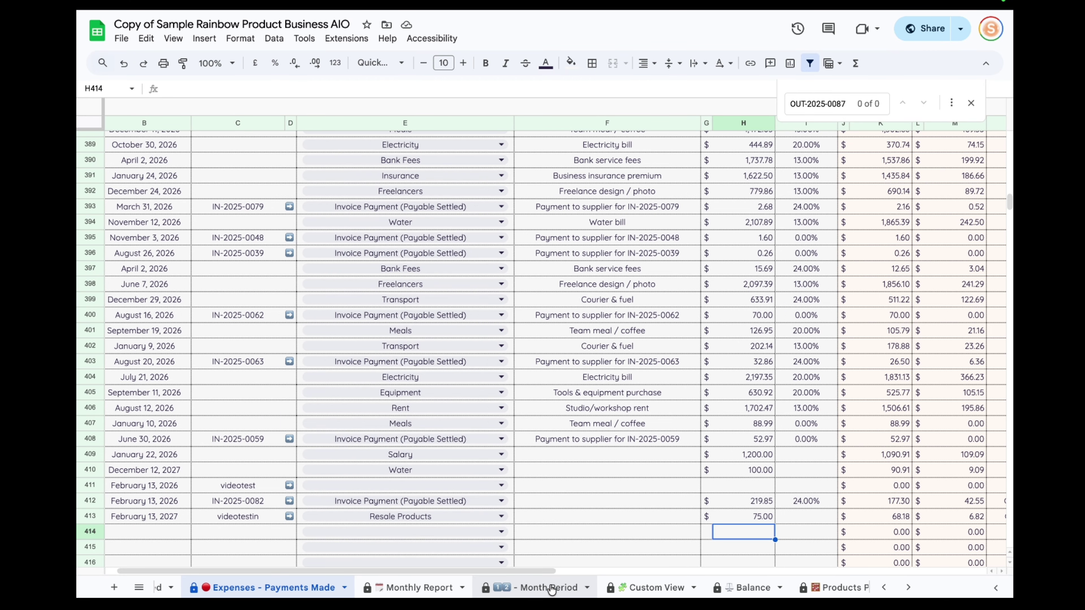
pyautogui.click(407, 588)
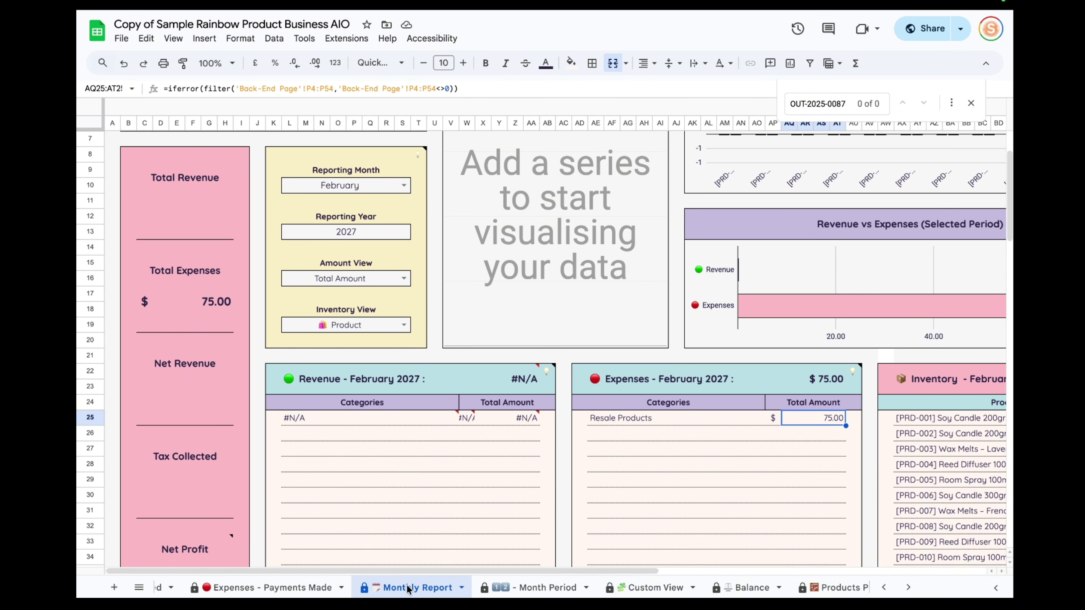
pyautogui.click(683, 437)
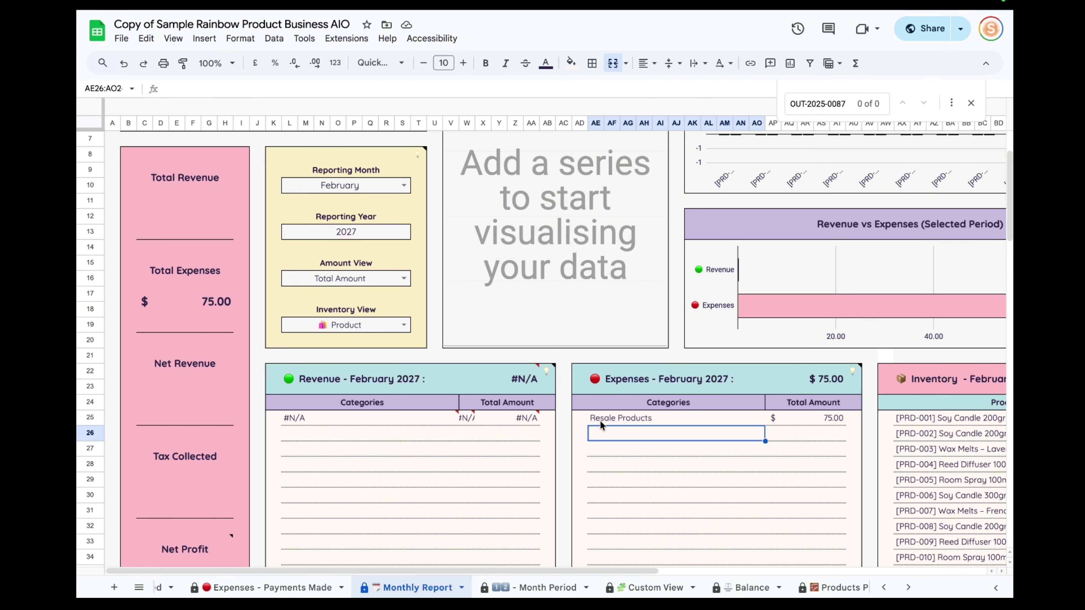
pyautogui.press('Escape')
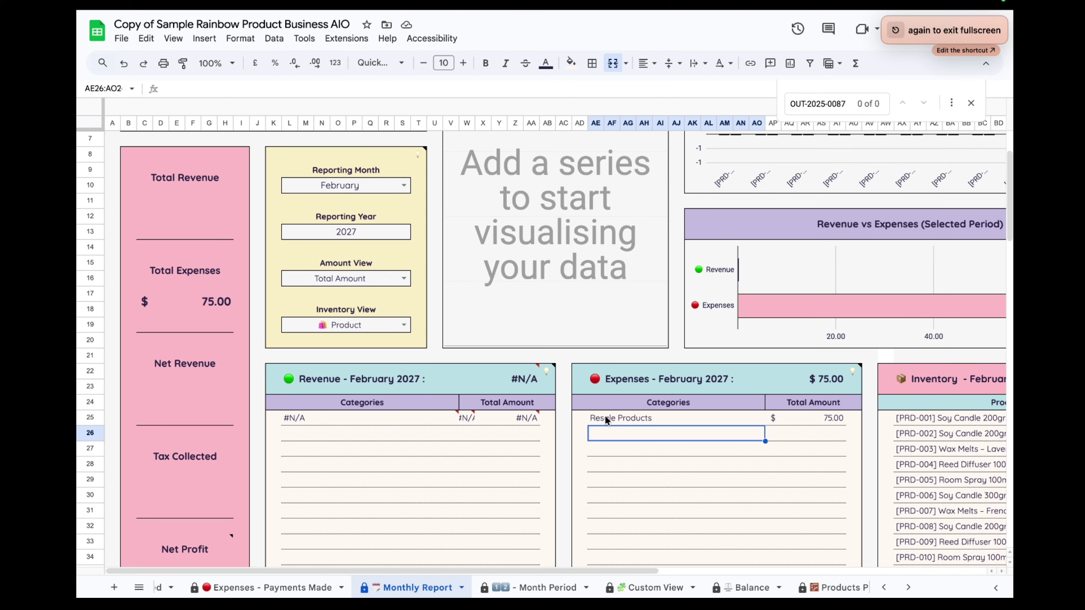
pyautogui.click(833, 419)
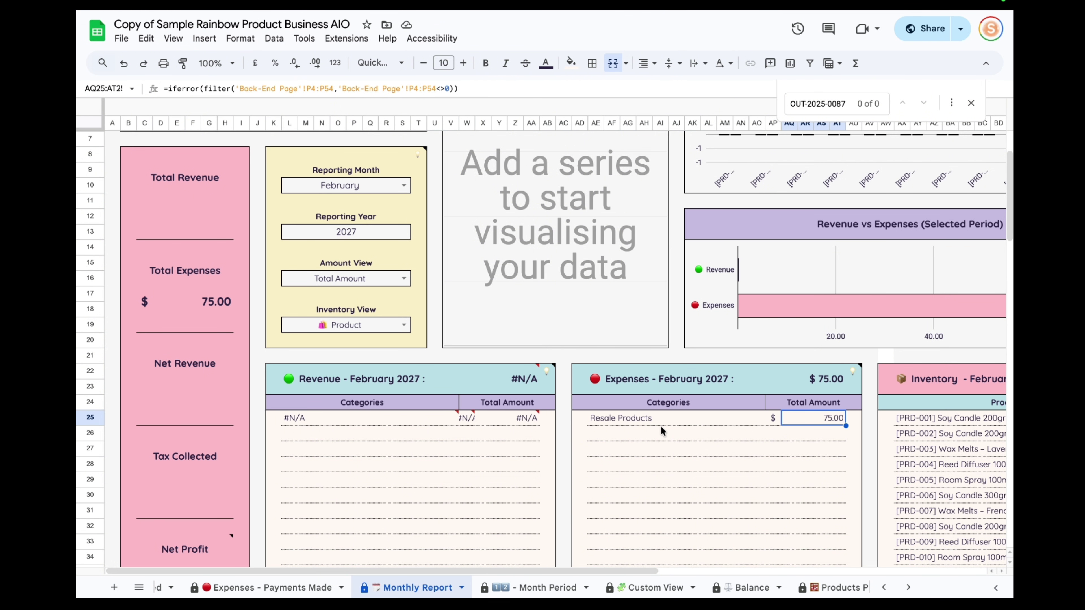
# Step: Check the payment status, paid amount and purchased item of row 113 on the IN – Purchases & Inventory sheet
pyautogui.scroll(2, 278, 593)
pyautogui.scroll(5, 278, 593)
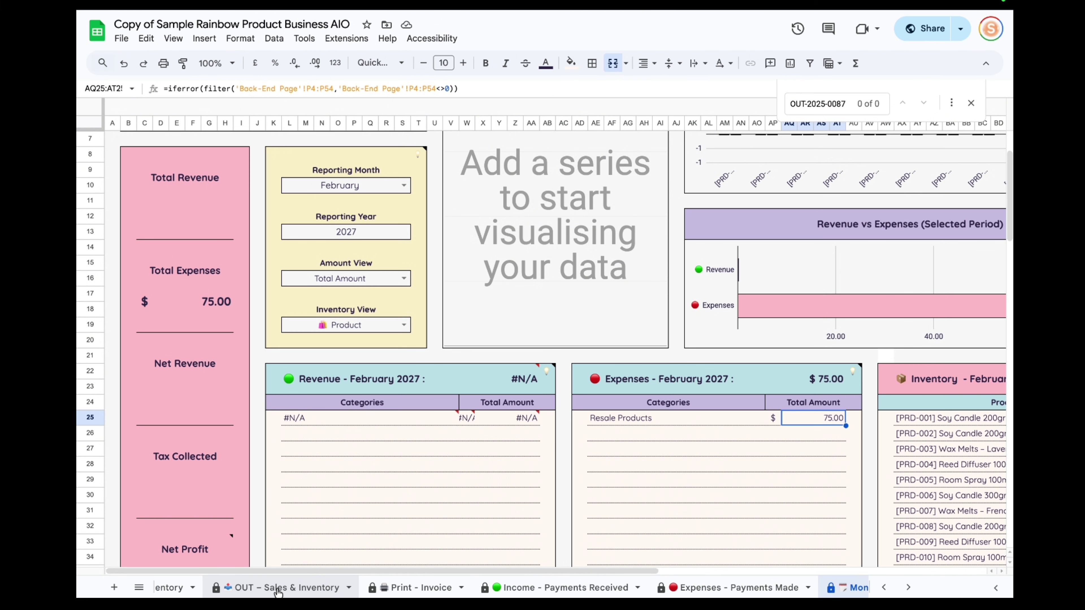
pyautogui.click(244, 591)
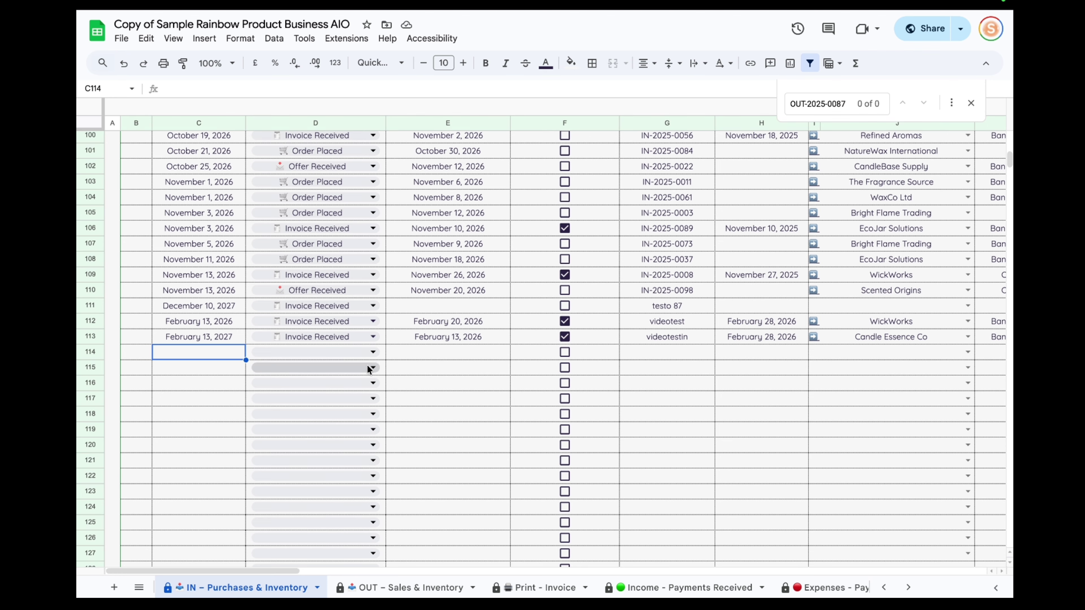
pyautogui.moveTo(298, 574); pyautogui.dragTo(495, 573)
pyautogui.click(669, 338)
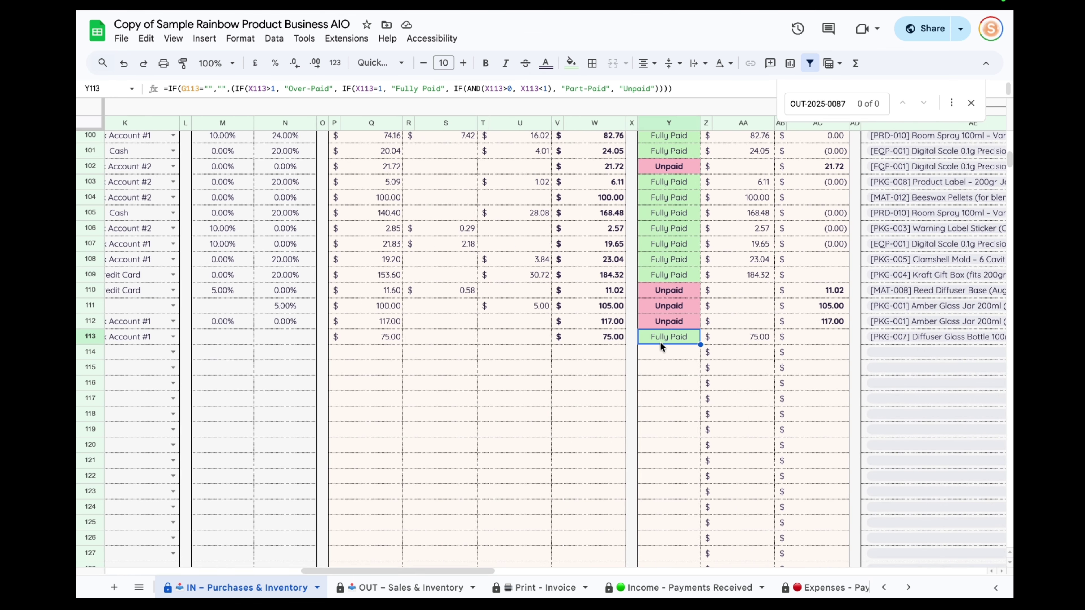
pyautogui.moveTo(436, 571); pyautogui.dragTo(321, 571)
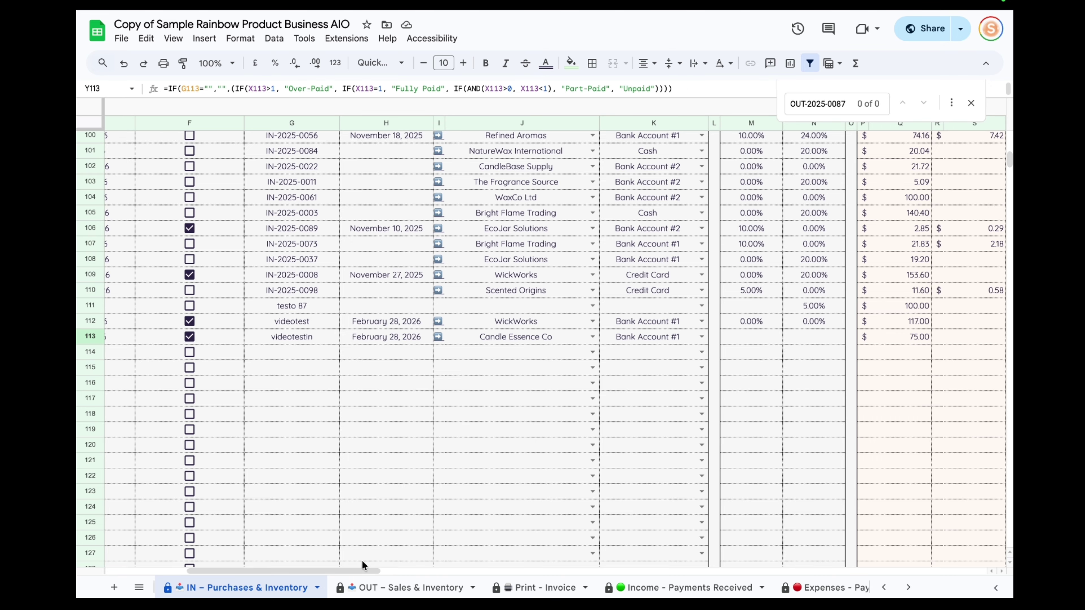
pyautogui.moveTo(362, 571); pyautogui.dragTo(559, 572)
pyautogui.hscroll(2, 696, 589)
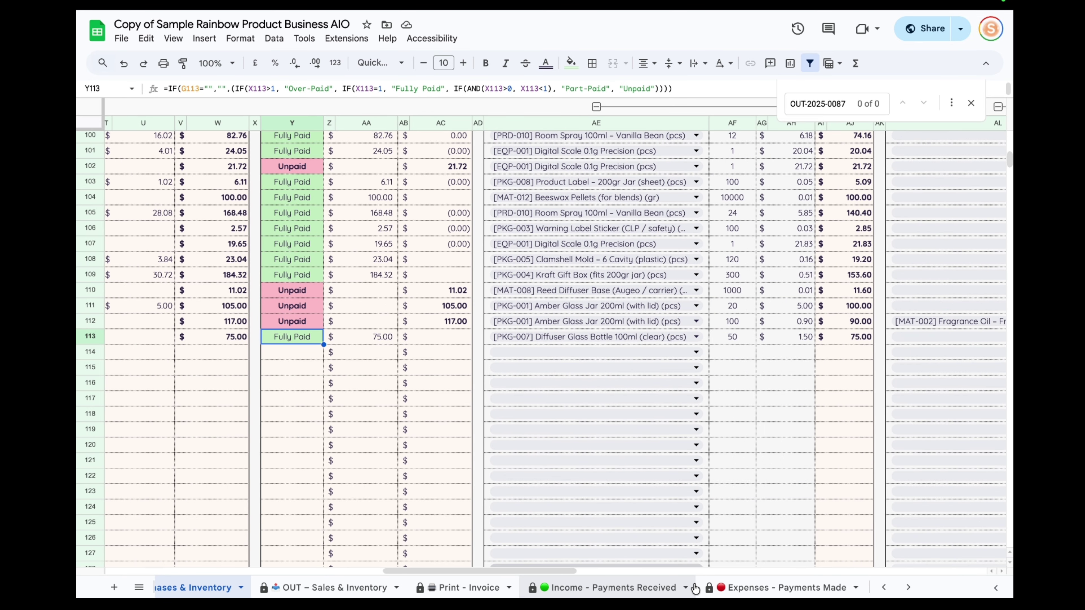
# Step: Compare the row 413 entry on the Expenses - Payments Made sheet with the Monthly Report's February 2027 expenses
pyautogui.click(726, 589)
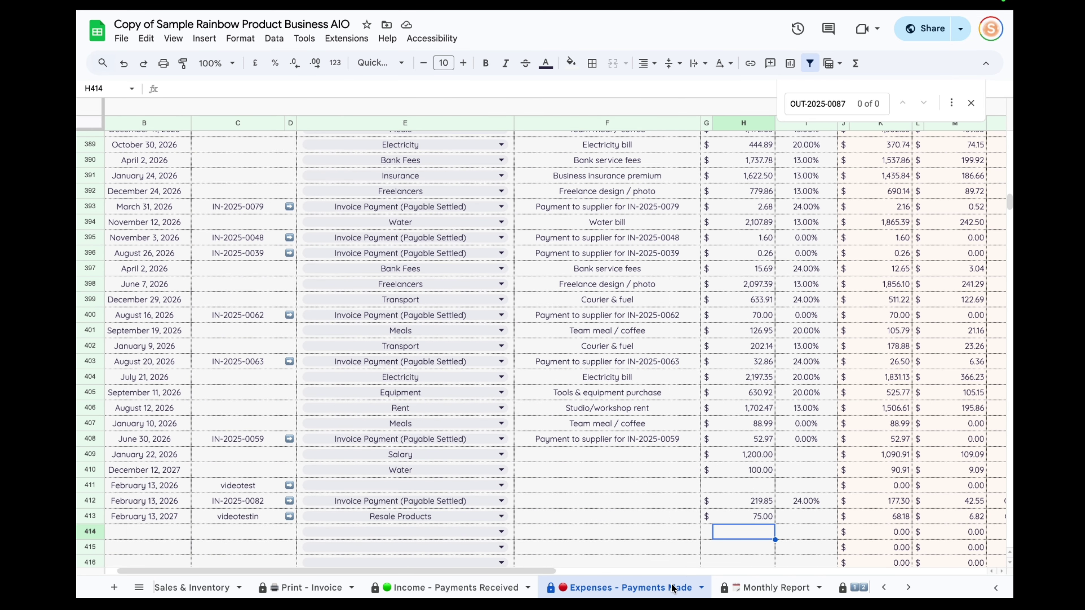
pyautogui.click(769, 588)
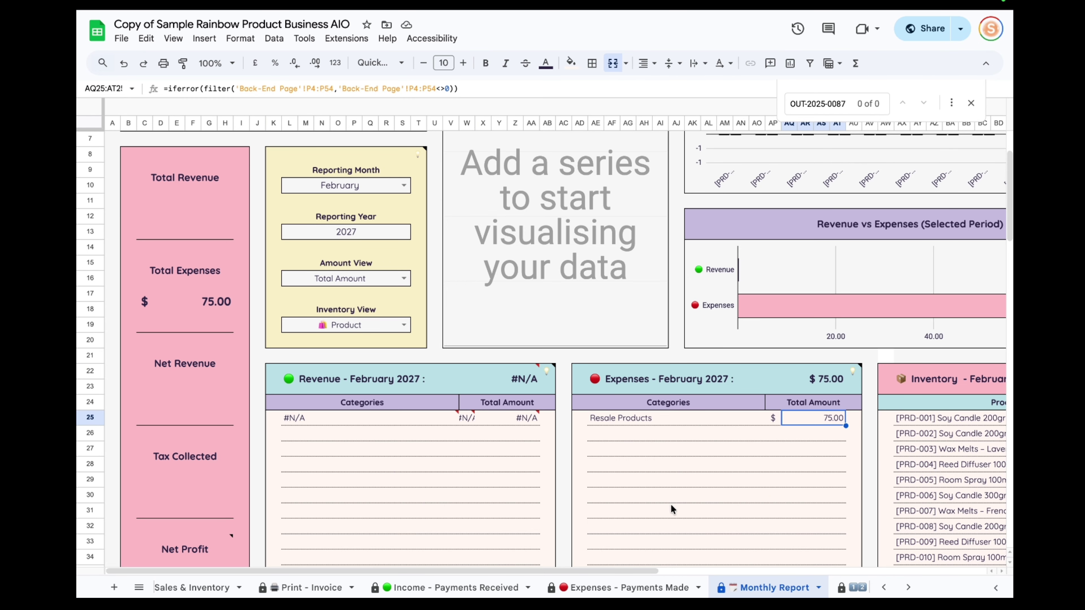
pyautogui.scroll(1, 731, 534)
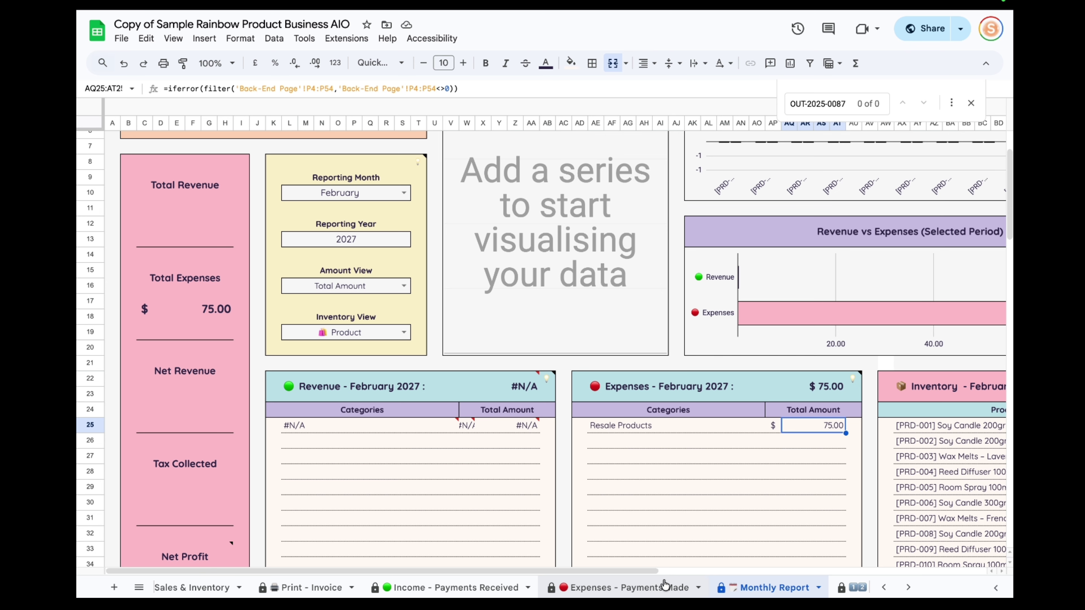
# Step: Clear the amount, invoice number and date from row 413 of the Expenses - Payments Made sheet
pyautogui.click(655, 589)
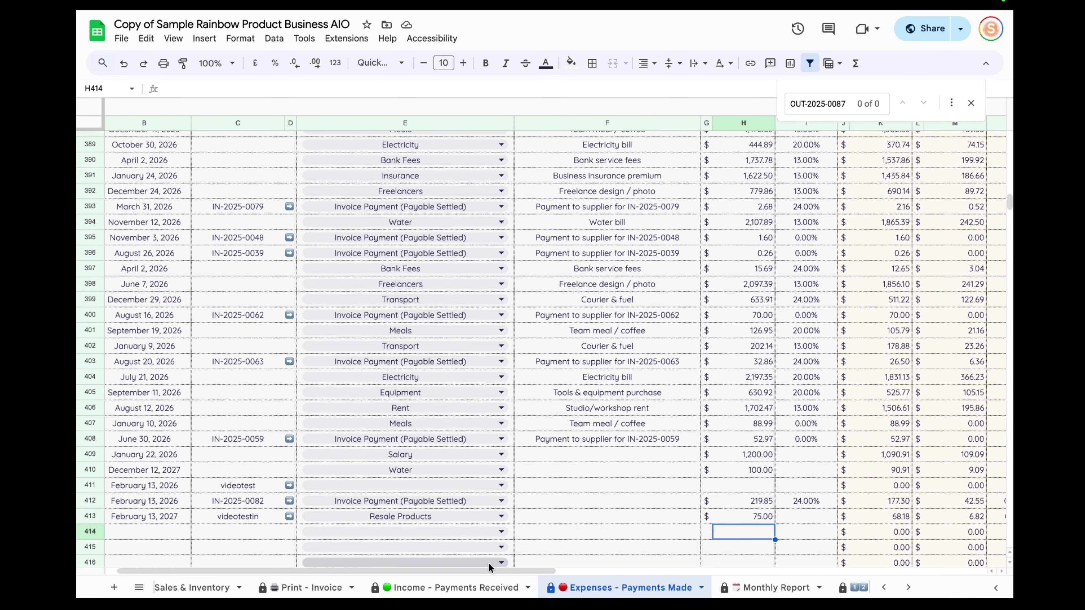
pyautogui.click(763, 516)
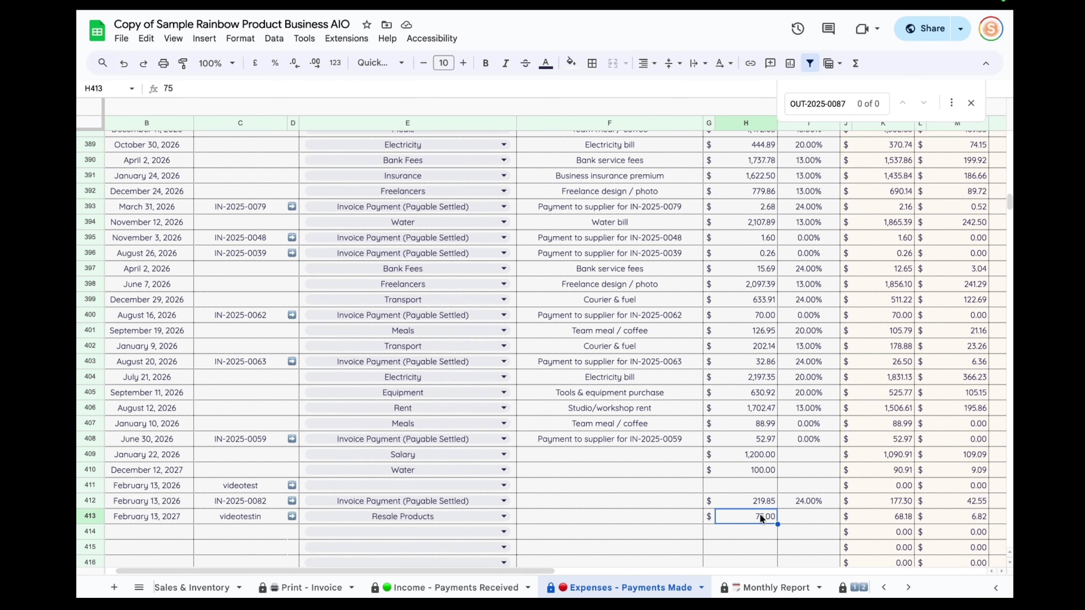
pyautogui.press('Delete')
pyautogui.moveTo(485, 572); pyautogui.dragTo(474, 573)
pyautogui.click(273, 518)
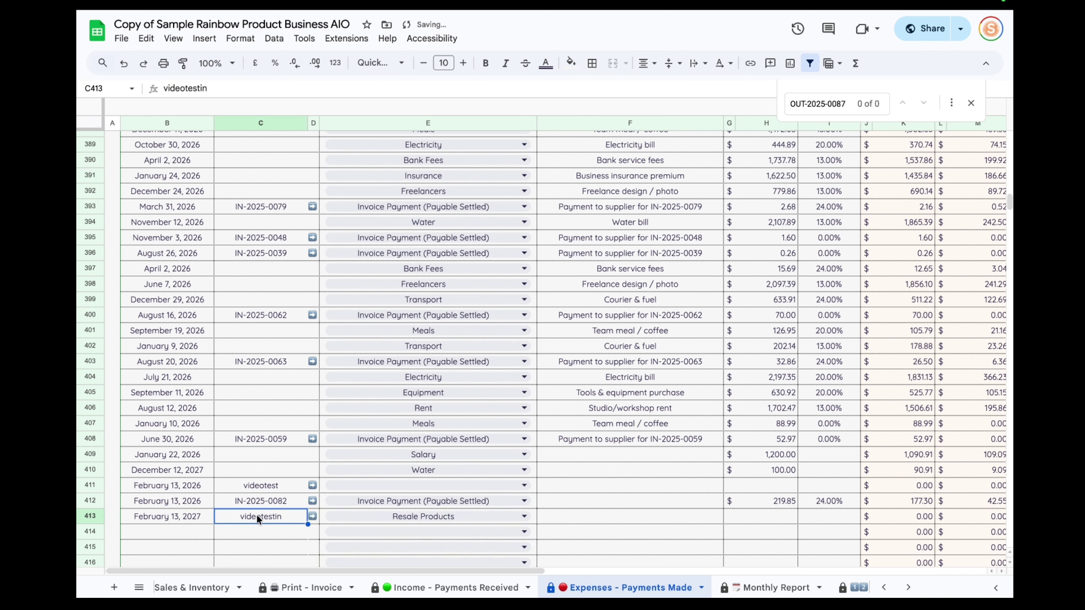
pyautogui.press('Delete')
pyautogui.click(184, 517)
pyautogui.press('Delete')
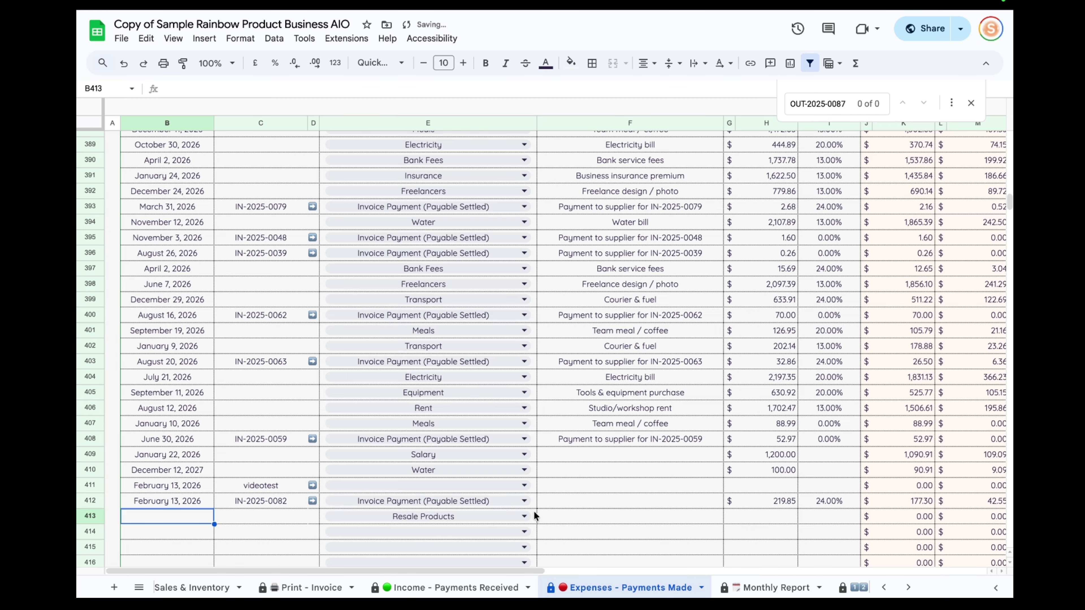
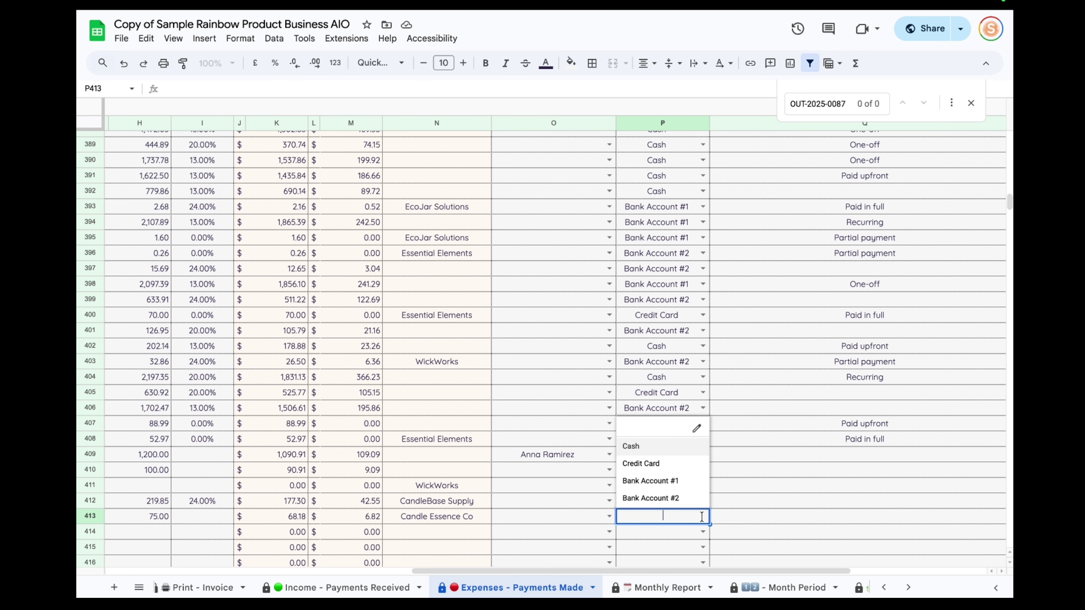
# Step: Set the payment method for row 413 of the Expenses - Payments Made sheet to Bank Account #1
pyautogui.click(669, 479)
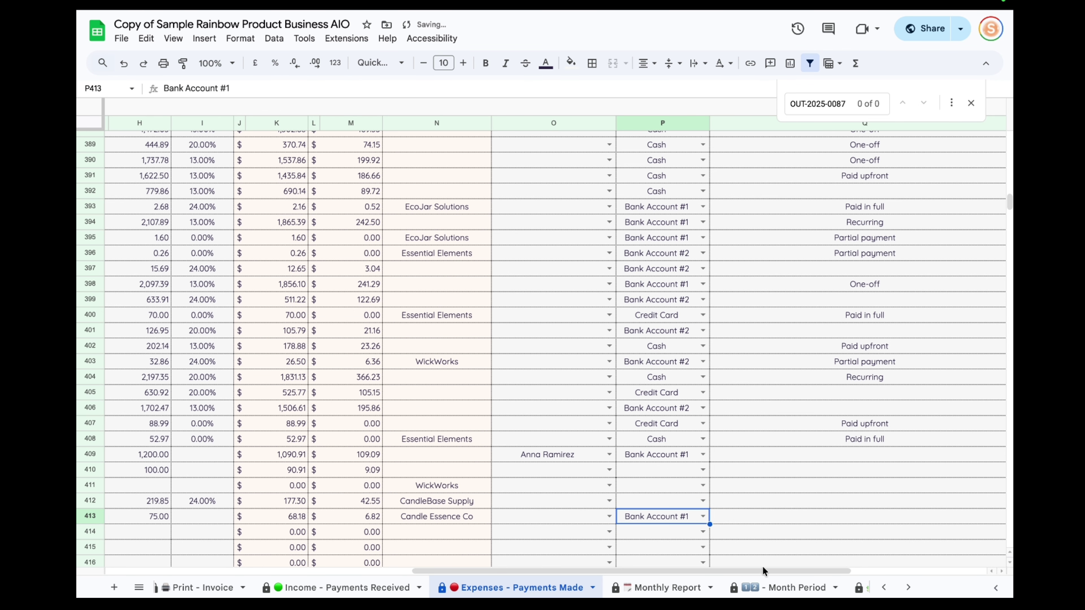
# Step: Check the expenses and balance of Bank Account #1 on the Balance sheet
pyautogui.hscroll(5, 667, 587)
pyautogui.click(661, 585)
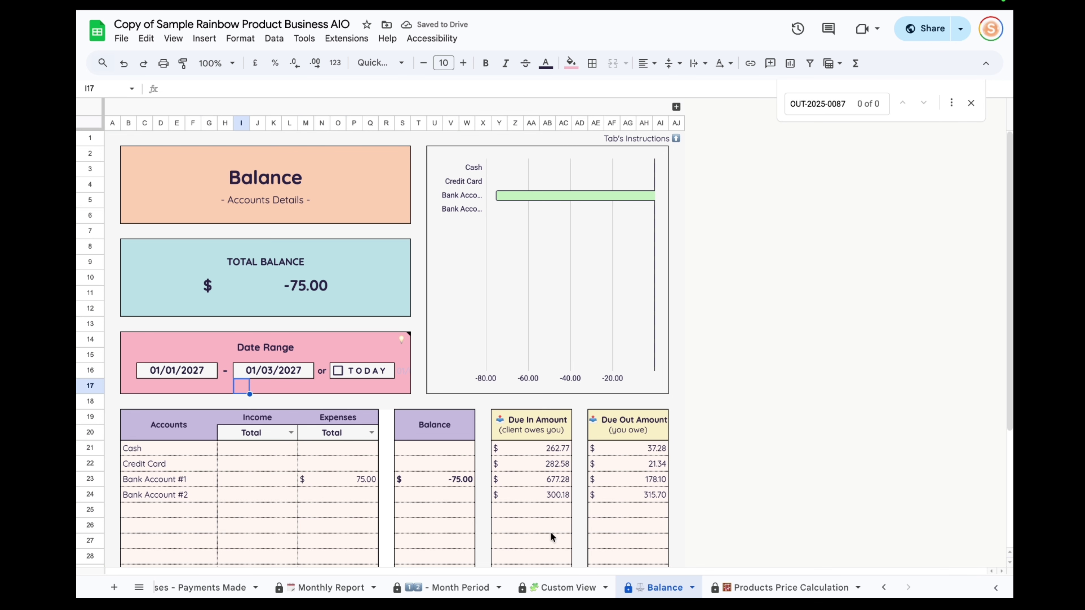
pyautogui.click(450, 484)
pyautogui.click(360, 483)
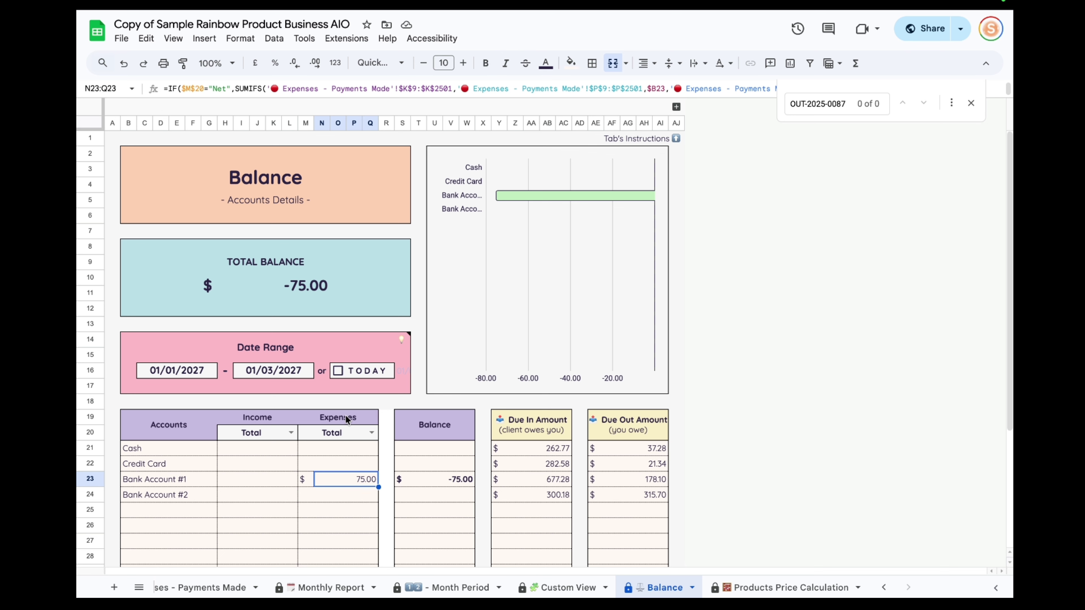
pyautogui.moveTo(345, 416); pyautogui.dragTo(344, 491)
pyautogui.click(353, 478)
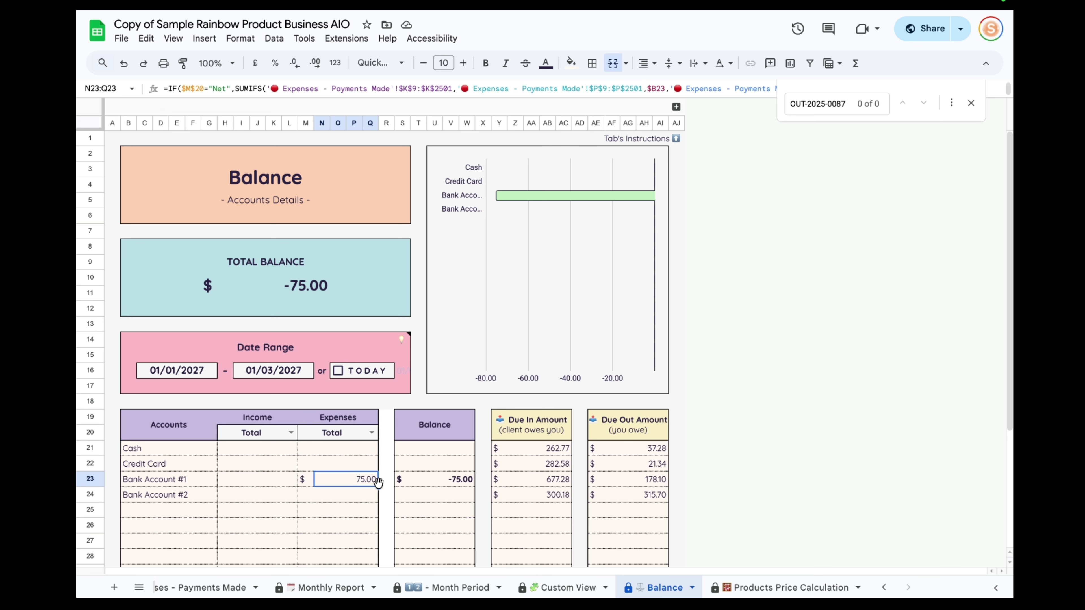
pyautogui.click(462, 480)
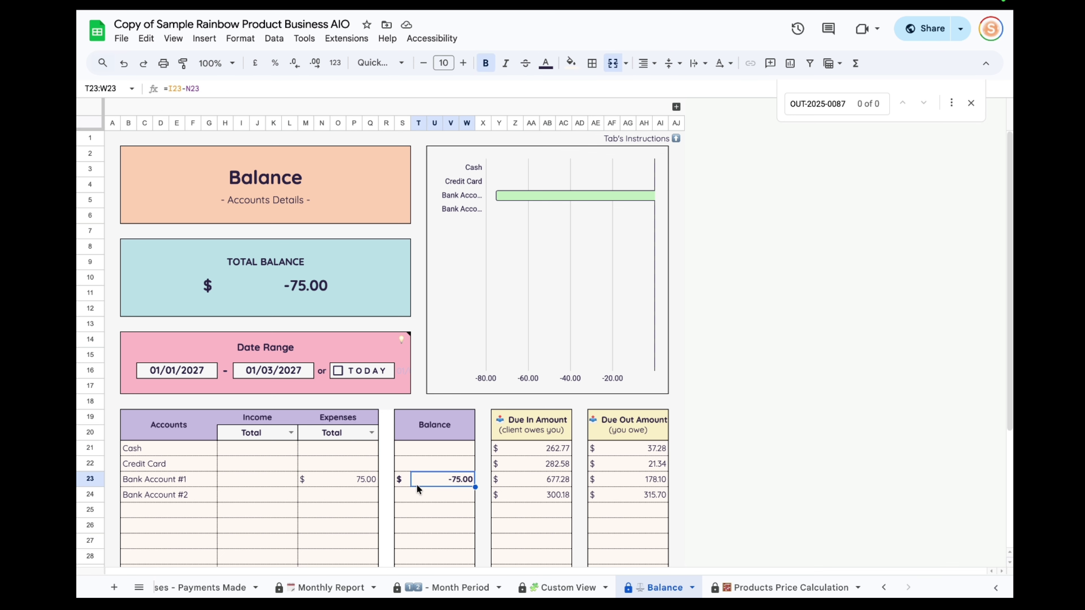
# Step: Set the Start Date on the Setup Page to 01/01/2026
pyautogui.hscroll(-3, 465, 588)
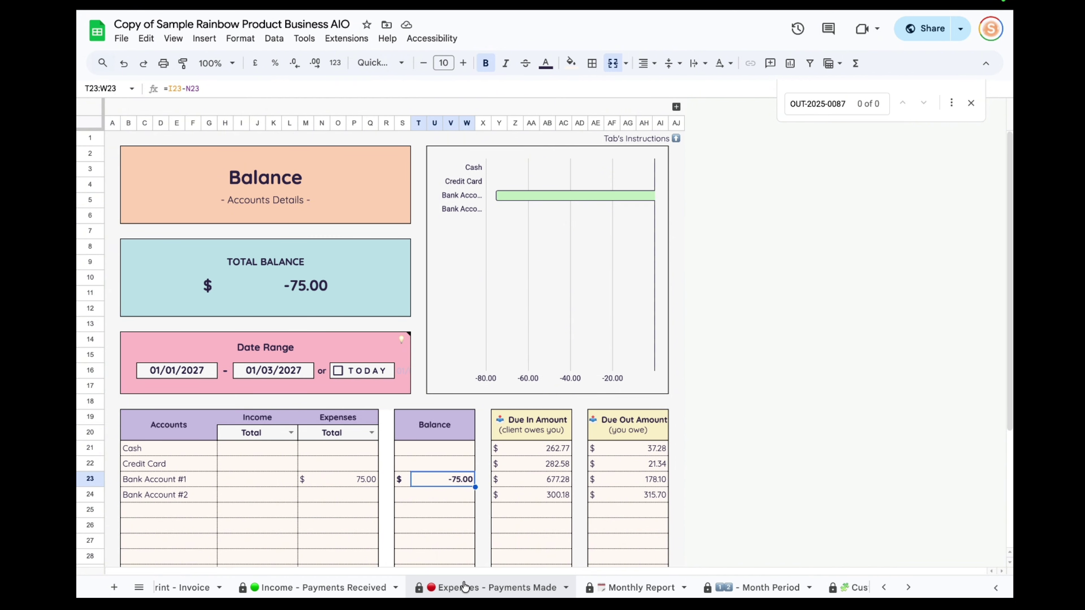
pyautogui.hscroll(-5, 465, 587)
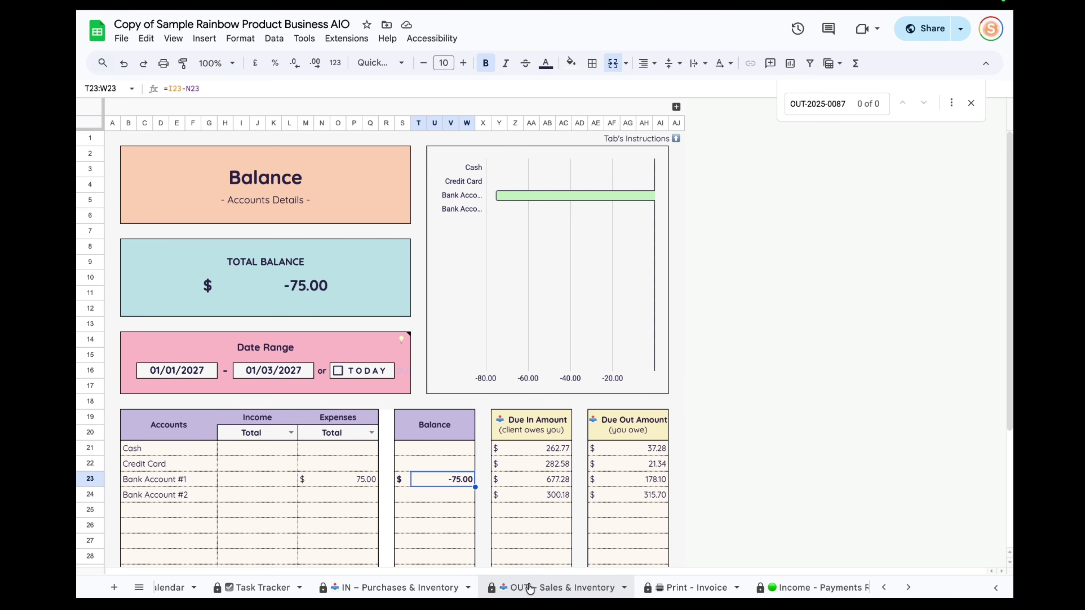
pyautogui.hscroll(2, 530, 589)
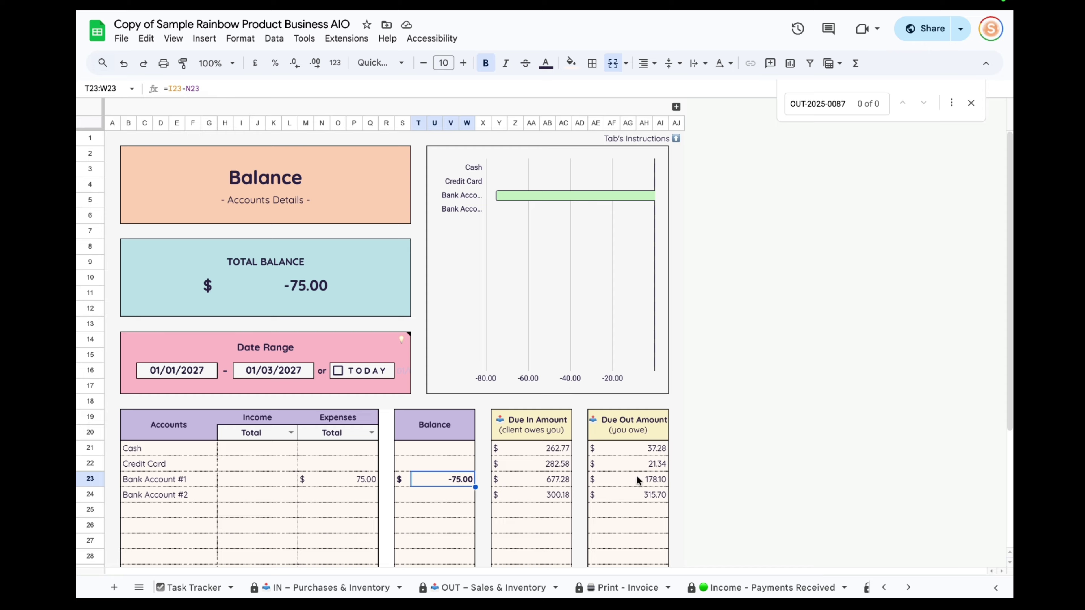
pyautogui.scroll(10, 598, 588)
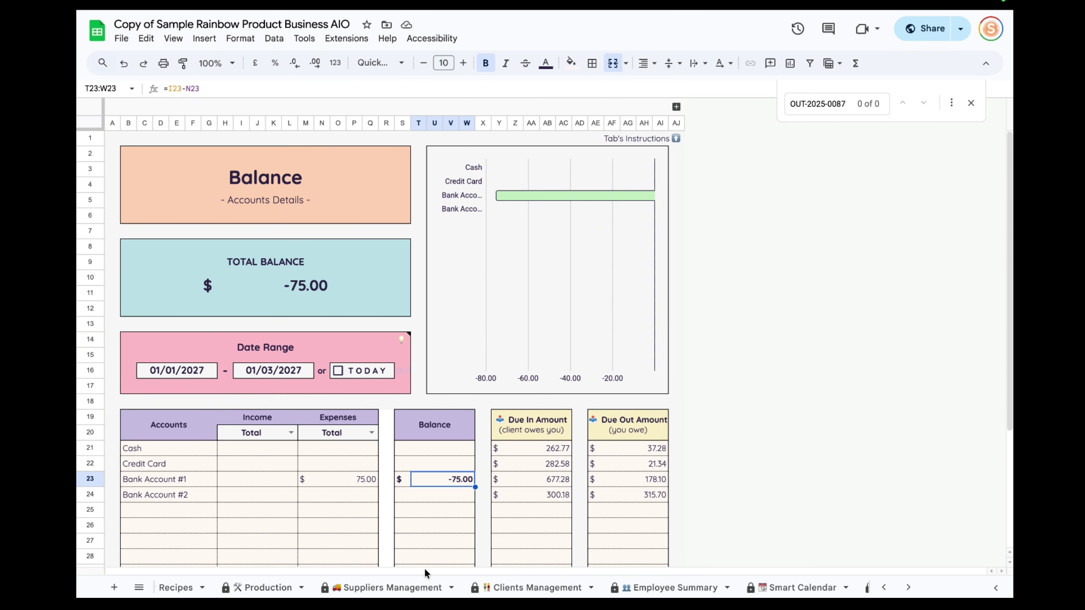
pyautogui.scroll(5, 425, 573)
pyautogui.click(383, 587)
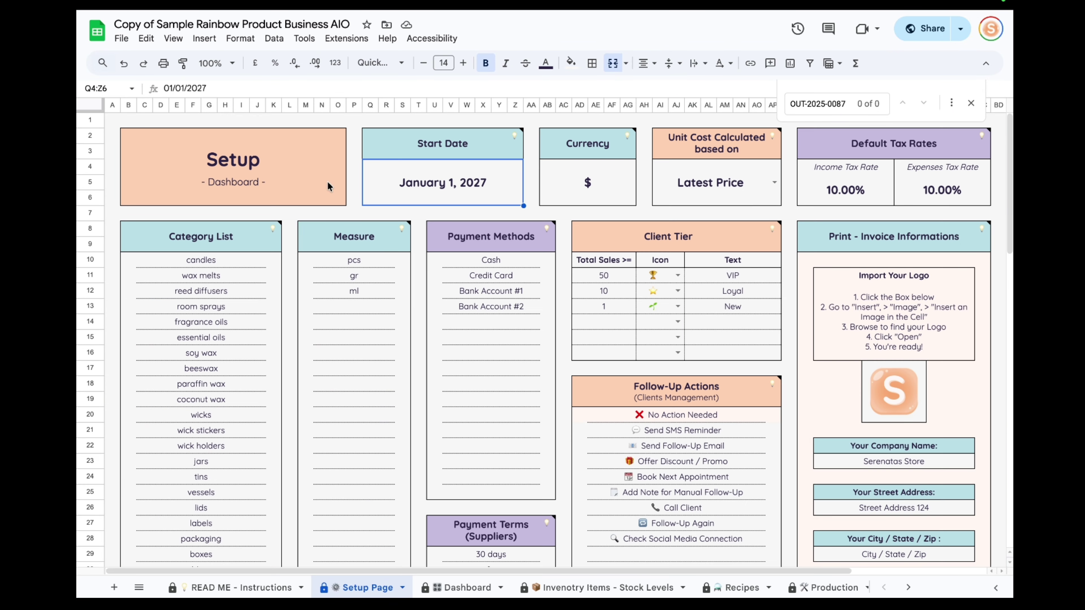
pyautogui.doubleClick(490, 190)
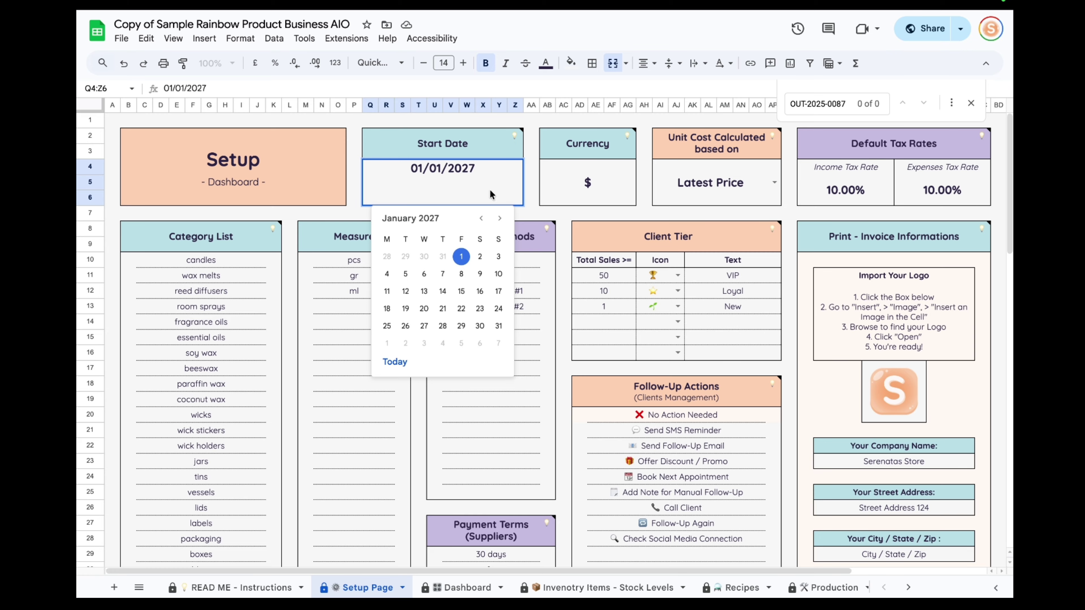
pyautogui.press('BackSpace')
pyautogui.write('6')
pyautogui.press('Return')
# Step: Set the Monthly Report's reporting year to 2026 and view the February revenue and expense categories
pyautogui.scroll(-5, 654, 585)
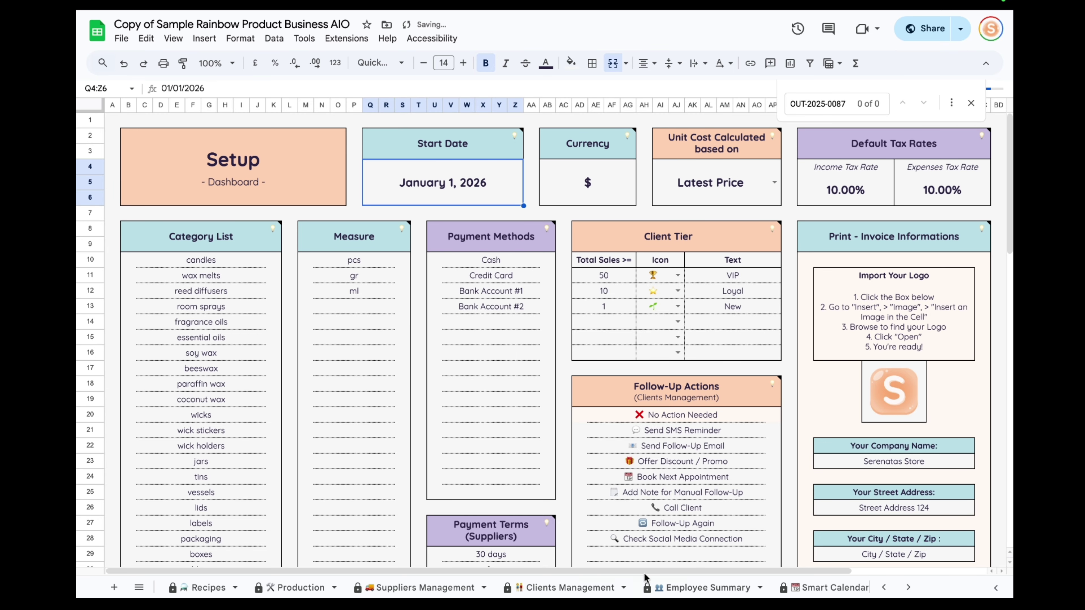
pyautogui.scroll(-10, 643, 570)
pyautogui.scroll(-5, 672, 585)
pyautogui.scroll(-10, 672, 584)
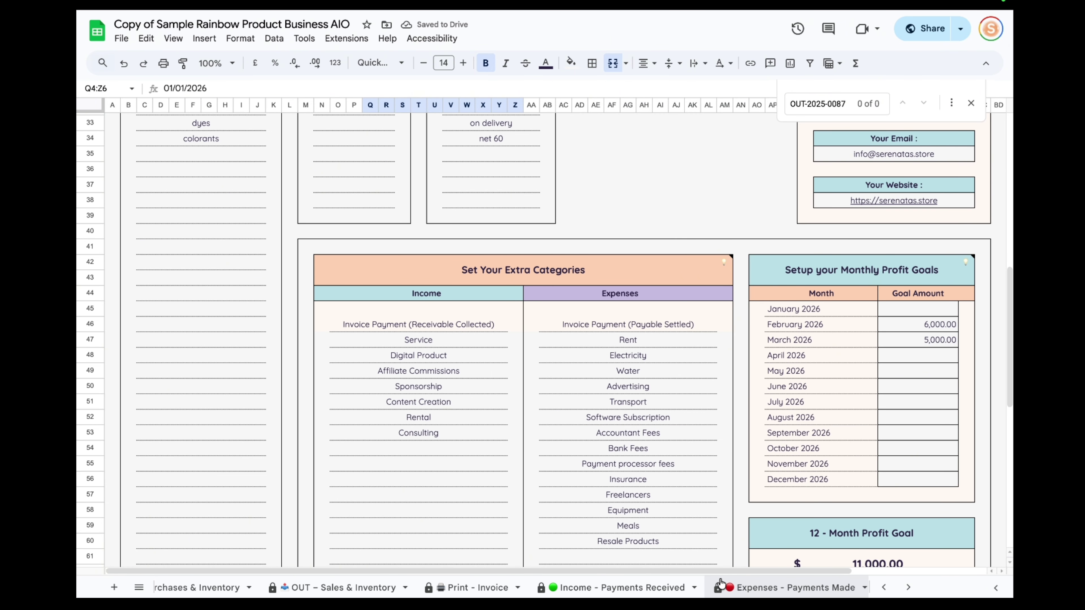
pyautogui.click(726, 588)
pyautogui.scroll(2, 427, 359)
pyautogui.click(374, 278)
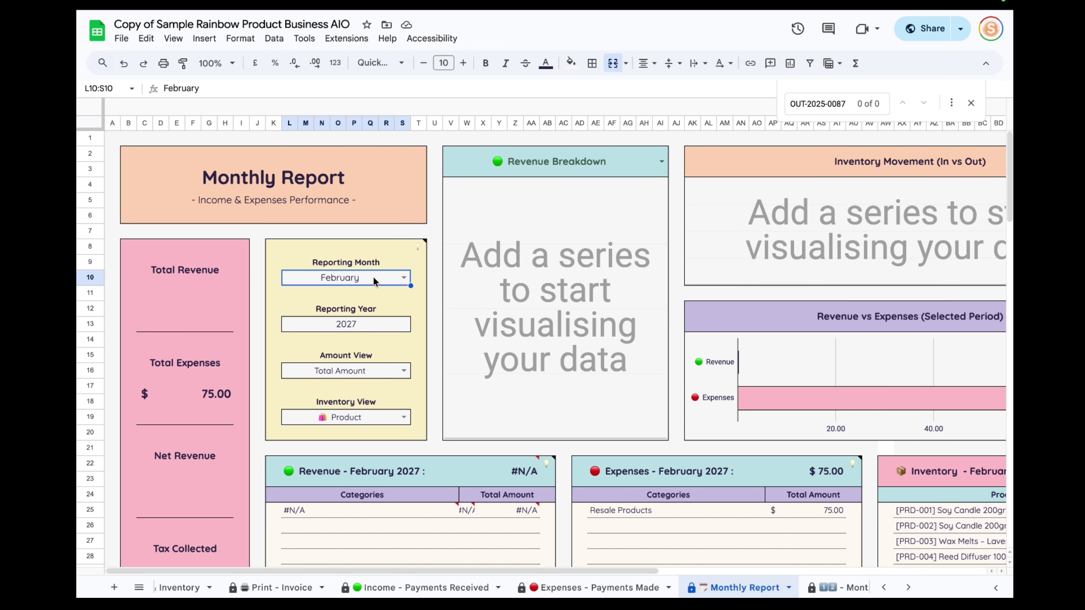
pyautogui.click(367, 327)
pyautogui.write('2026')
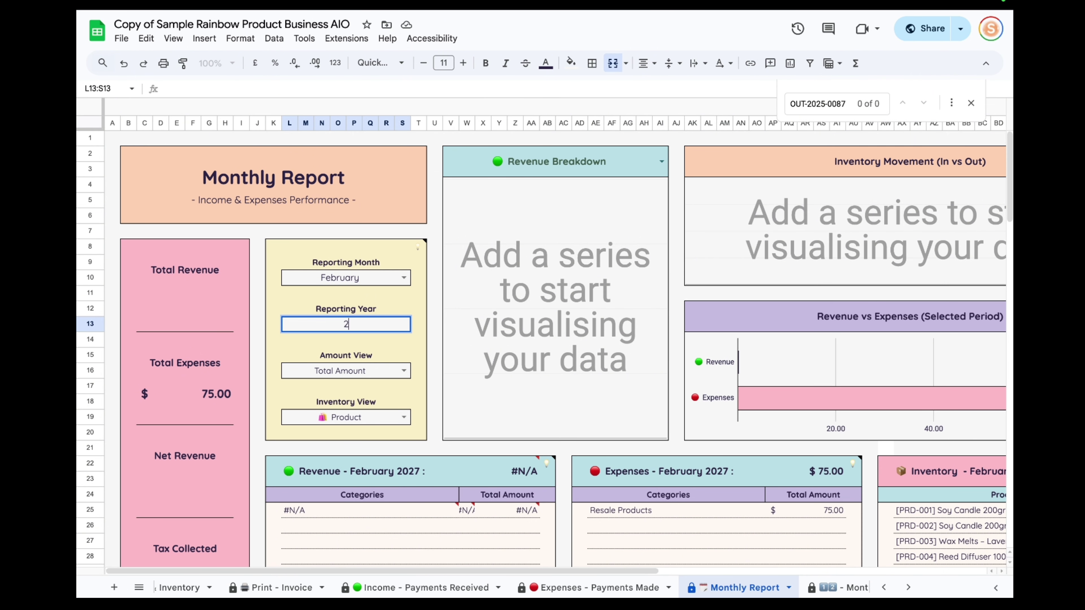
pyautogui.press('Return')
pyautogui.scroll(-3, 706, 397)
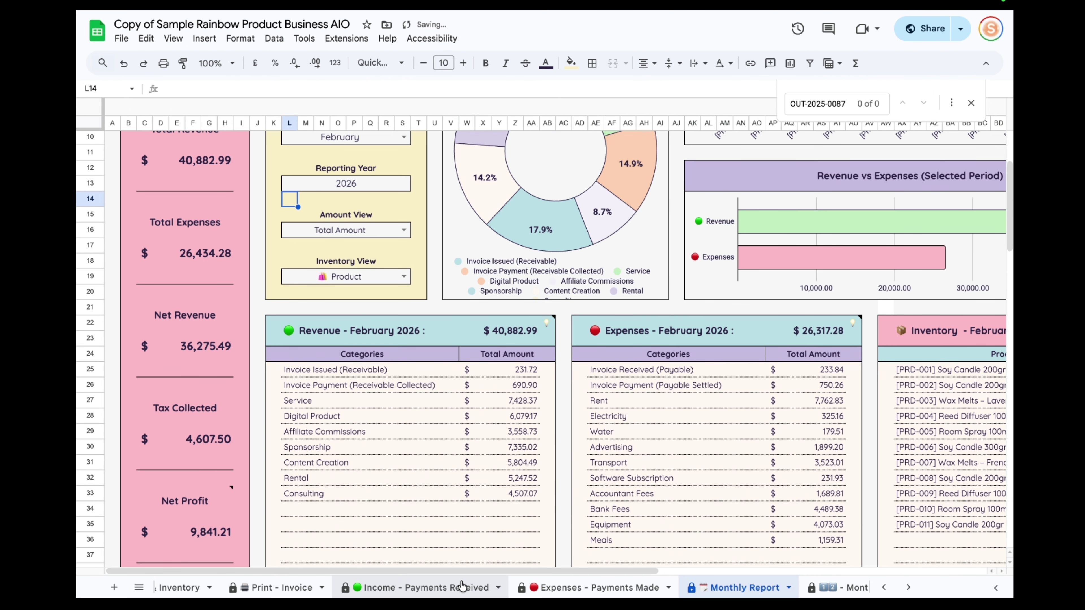
# Step: Examine the dates, statuses and suppliers of the latest purchases on the IN – Purchases & Inventory sheet
pyautogui.scroll(5, 461, 586)
pyautogui.scroll(2, 461, 586)
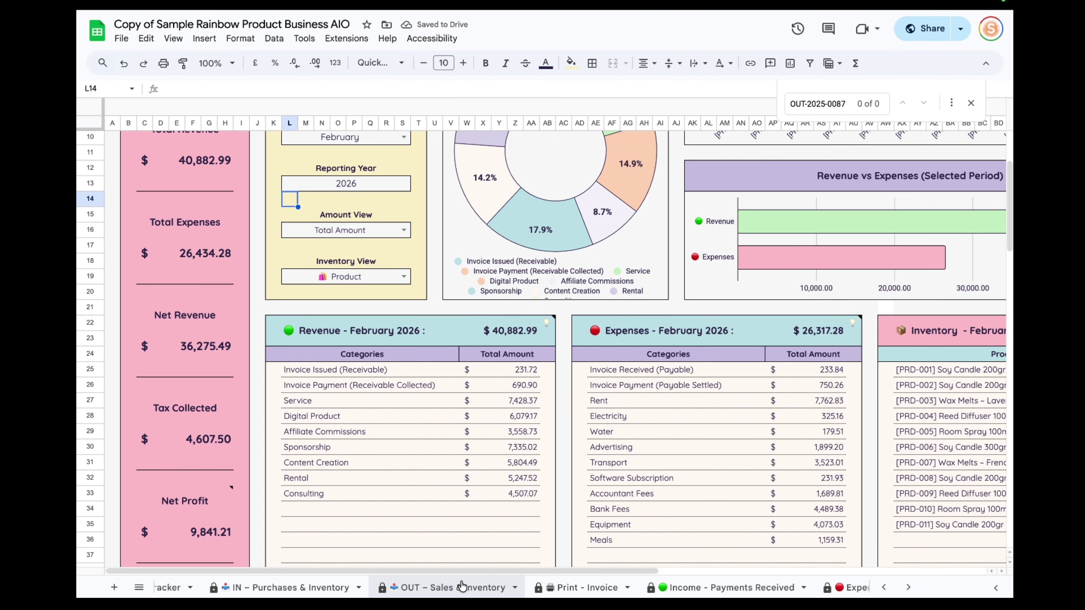
pyautogui.click(326, 588)
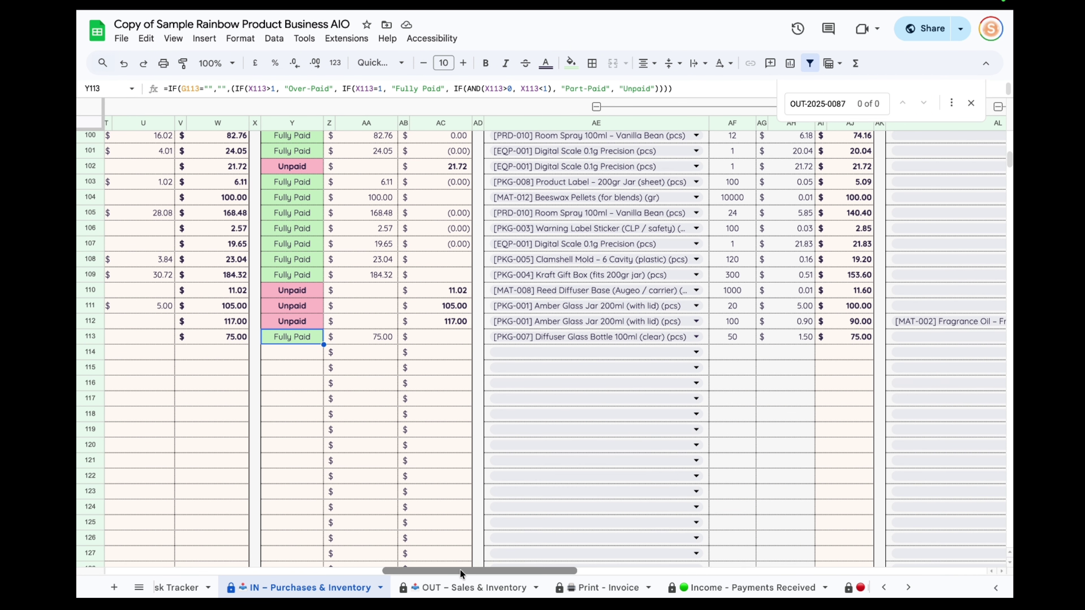
pyautogui.moveTo(460, 570); pyautogui.dragTo(205, 518)
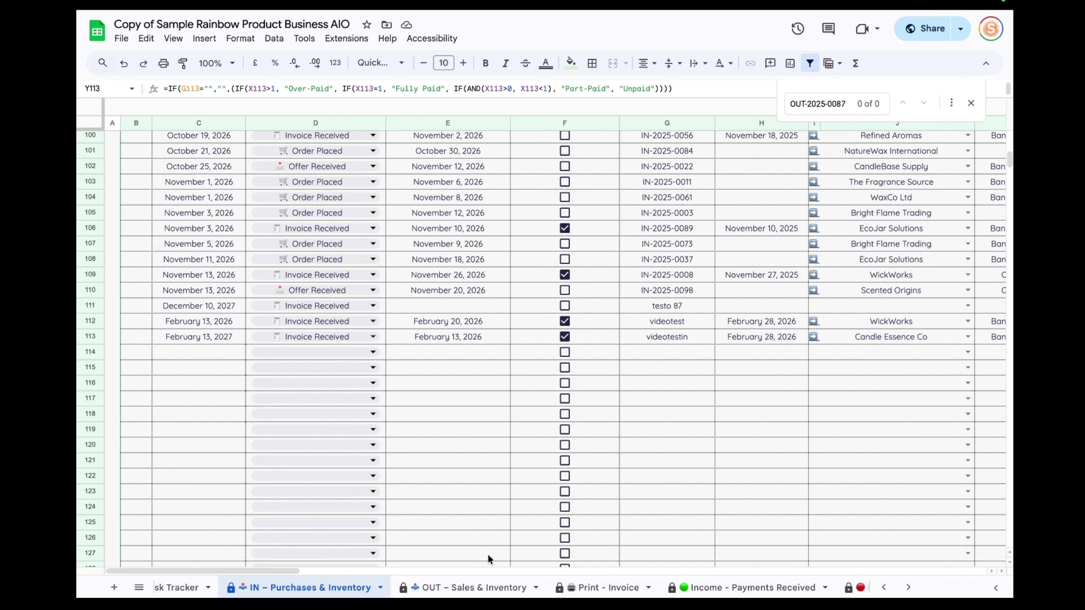
# Step: Close the sheet search and check the document number, due date and client of row 11 on the OUT – Sales & Inventory sheet
pyautogui.click(489, 588)
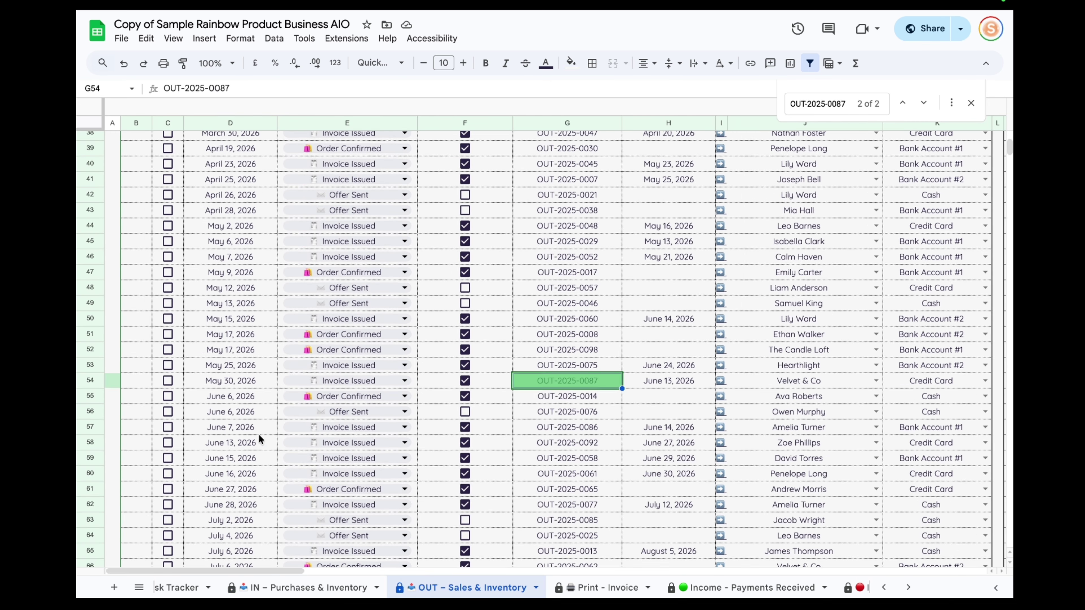
pyautogui.scroll(12, 486, 358)
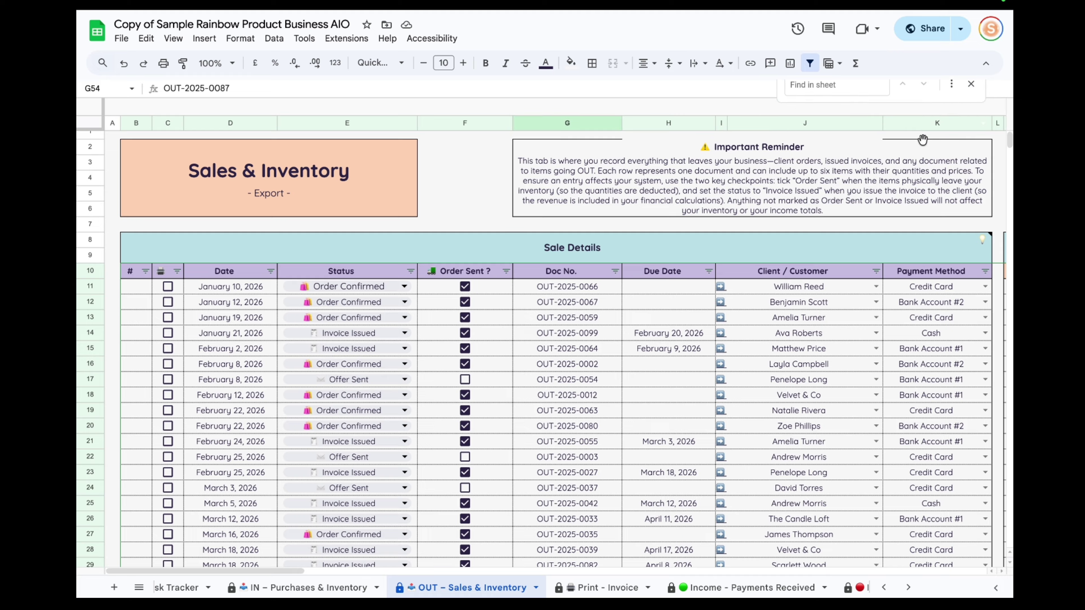
pyautogui.press('Escape')
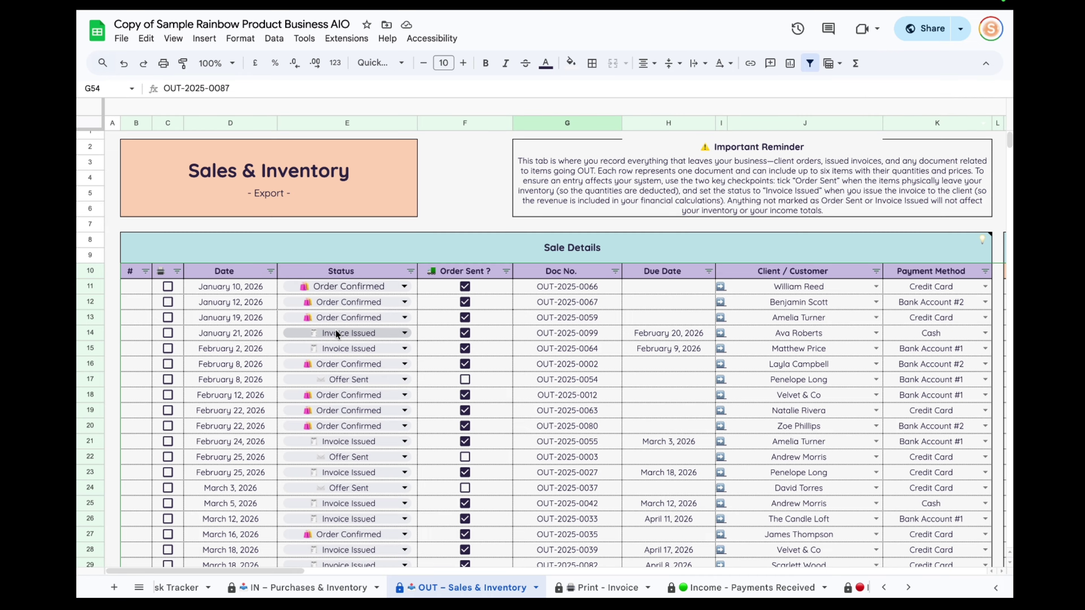
pyautogui.click(586, 291)
pyautogui.click(680, 295)
pyautogui.click(792, 290)
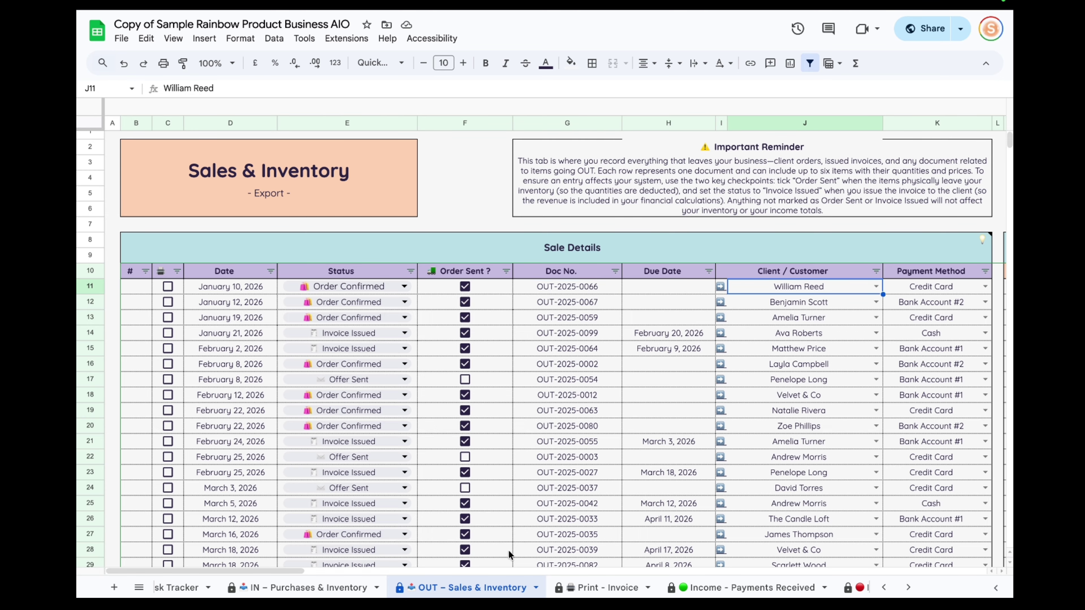
# Step: Check row 11's product unit price, order summary and invoice status on the OUT – Sales & Inventory sheet
pyautogui.moveTo(295, 570); pyautogui.dragTo(581, 563)
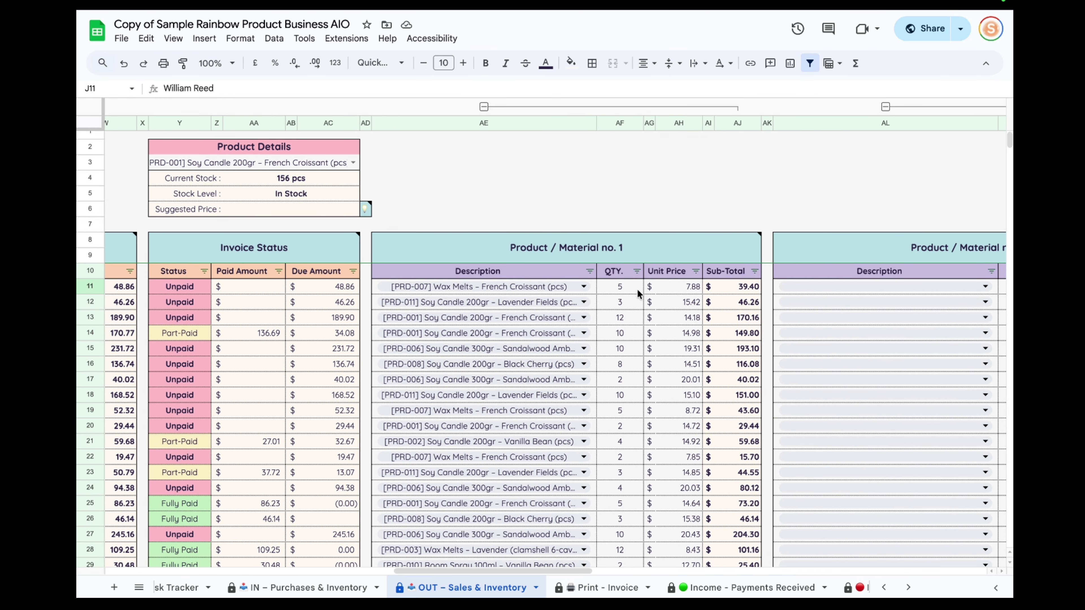
pyautogui.click(678, 287)
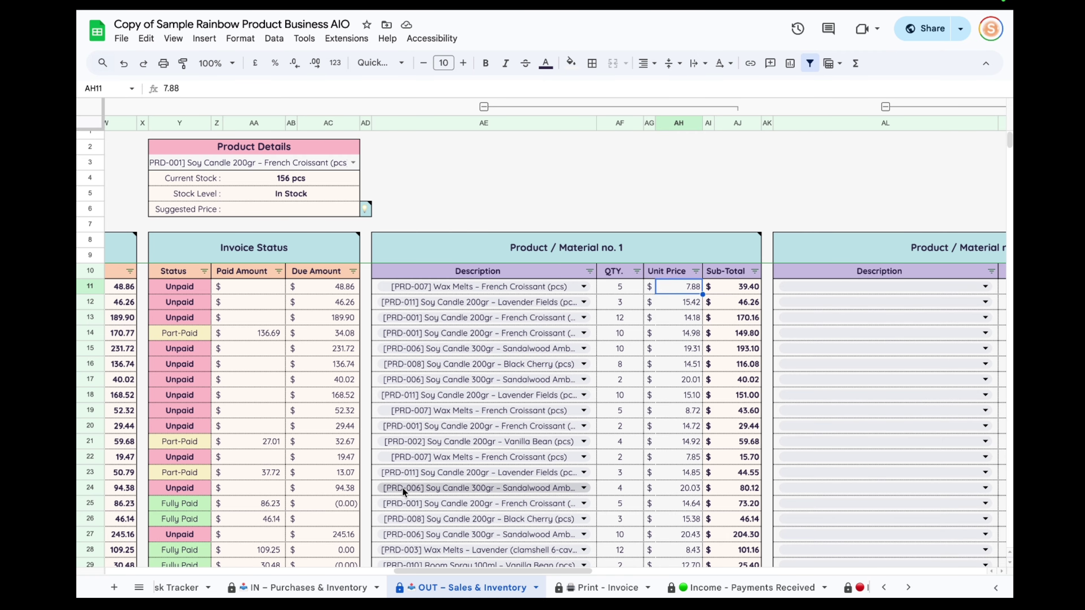
pyautogui.moveTo(465, 568); pyautogui.dragTo(386, 571)
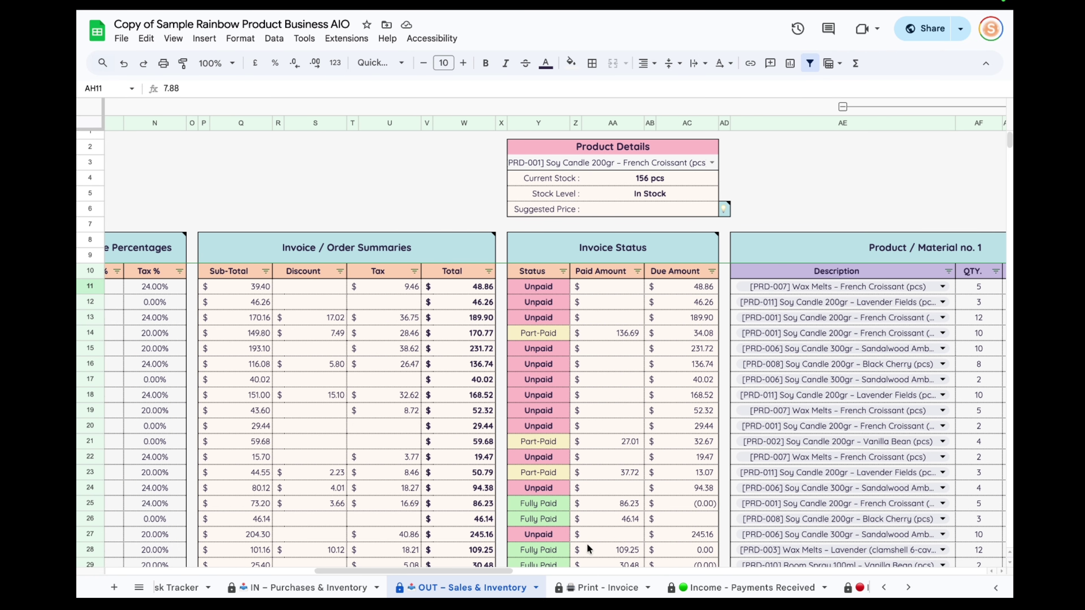
# Step: Review the last income entries around row 413 on the Income - Payments Received sheet
pyautogui.hscroll(3, 737, 589)
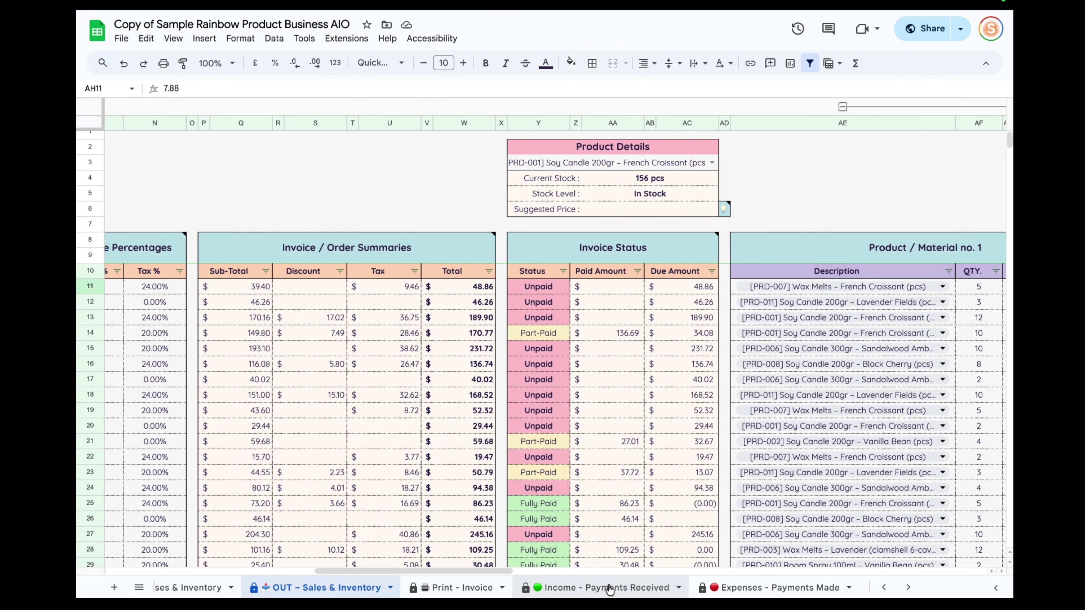
pyautogui.click(610, 590)
pyautogui.scroll(-5, 528, 407)
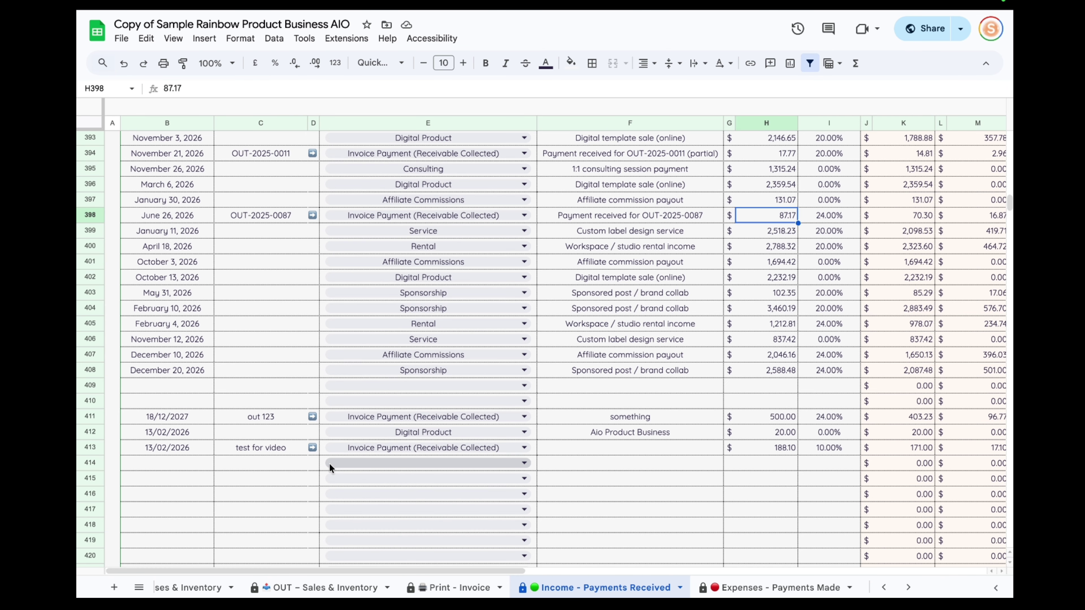
pyautogui.hscroll(-5, 281, 589)
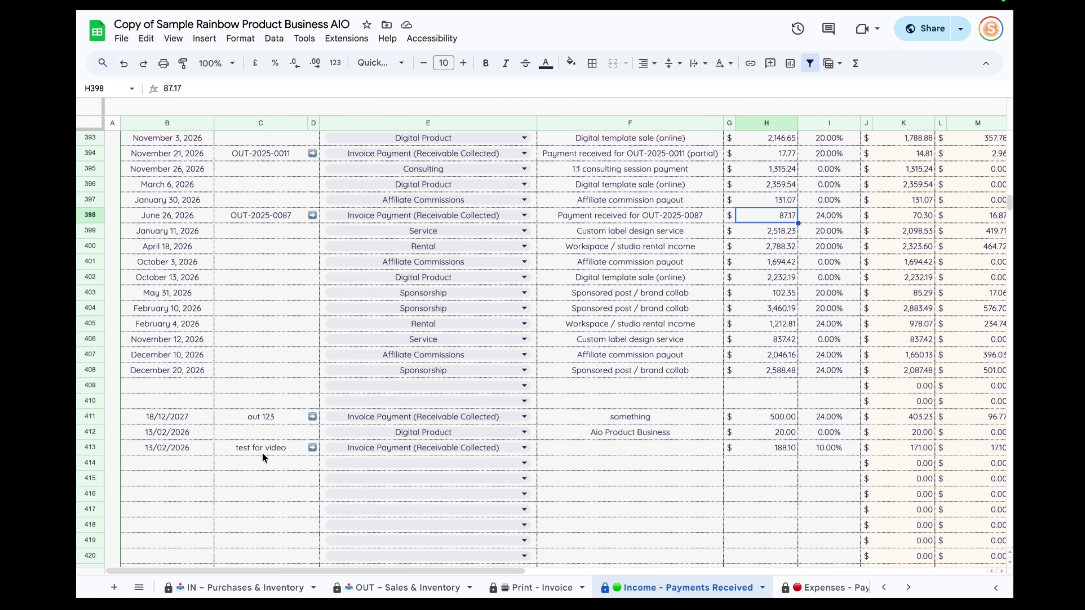
pyautogui.click(258, 463)
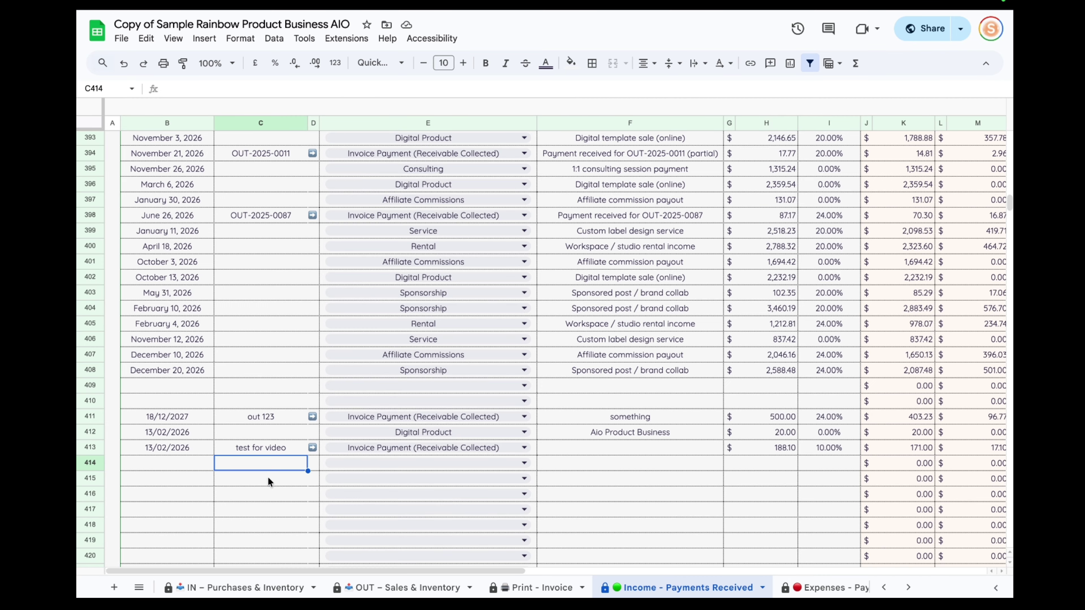
# Step: Review the usage notes and row 11's invoice number on the Income - Payments Received sheet
pyautogui.scroll(20, 268, 478)
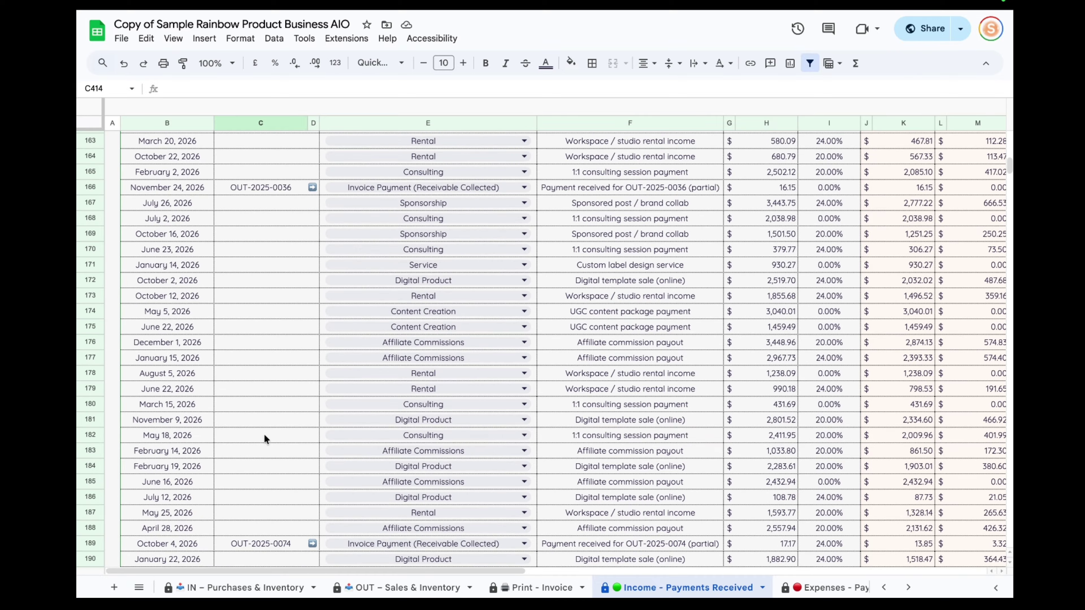
pyautogui.scroll(20, 263, 435)
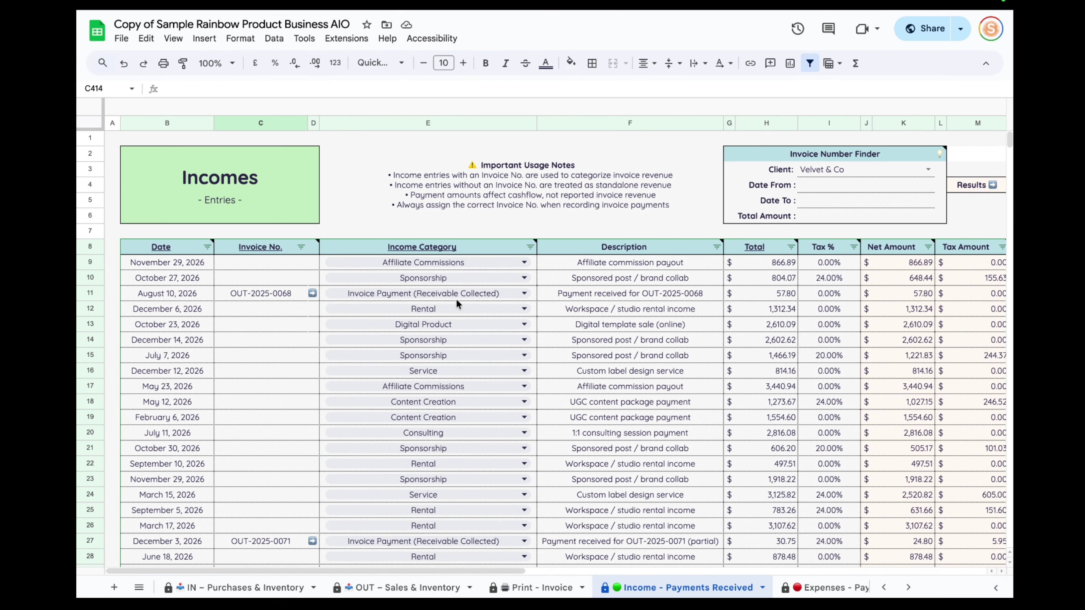
pyautogui.click(280, 293)
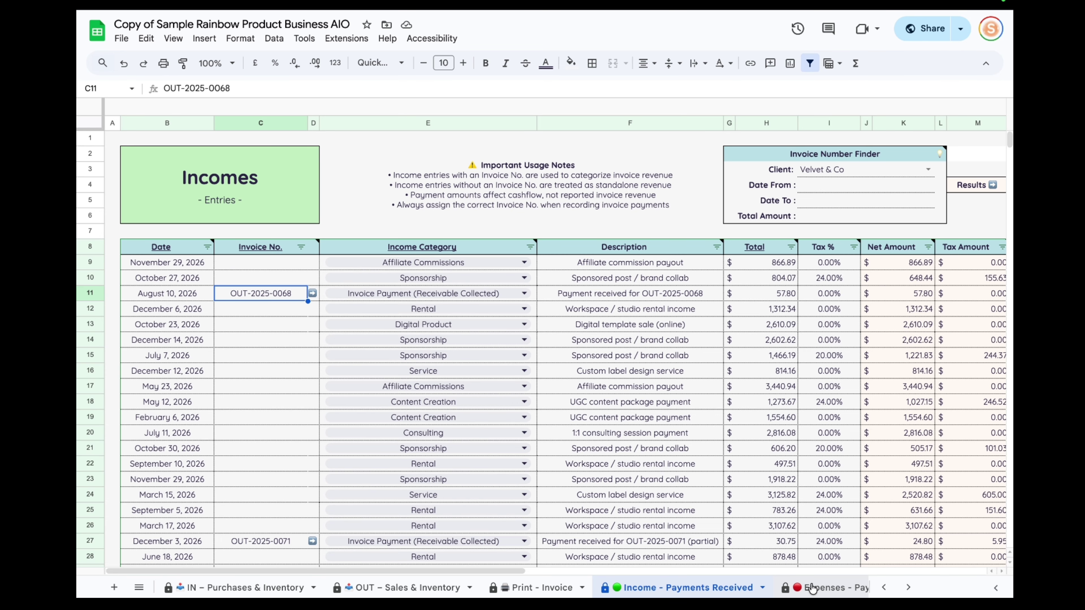
# Step: Compare the OUT – Sales & Inventory and IN – Purchases & Inventory sheets, finishing on the purchases sheet
pyautogui.click(386, 585)
pyautogui.click(241, 589)
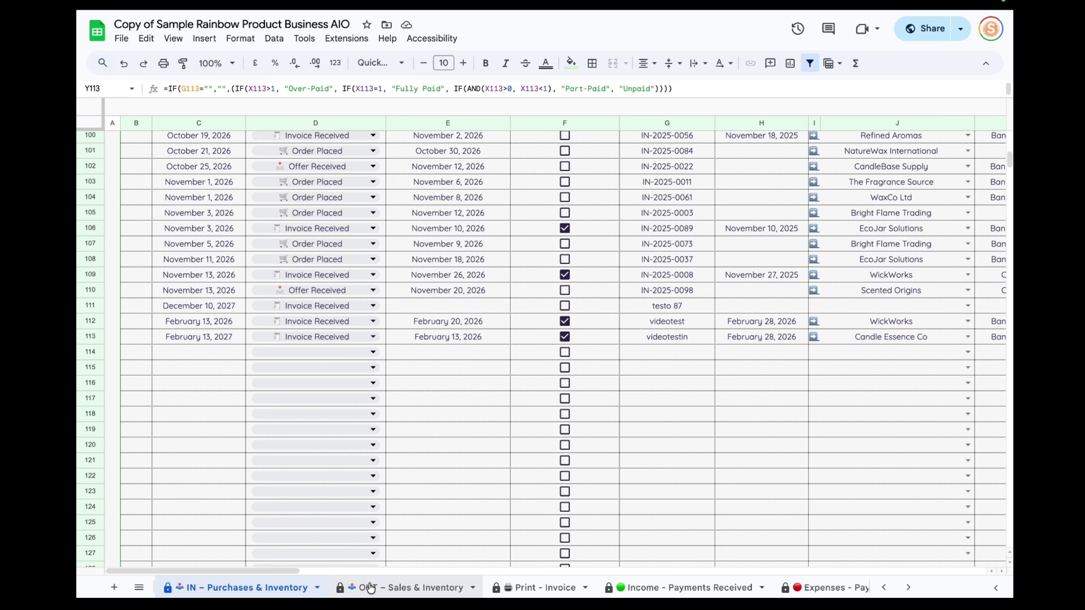
pyautogui.hotkey('ctrl', 'shift', 'pagedown')
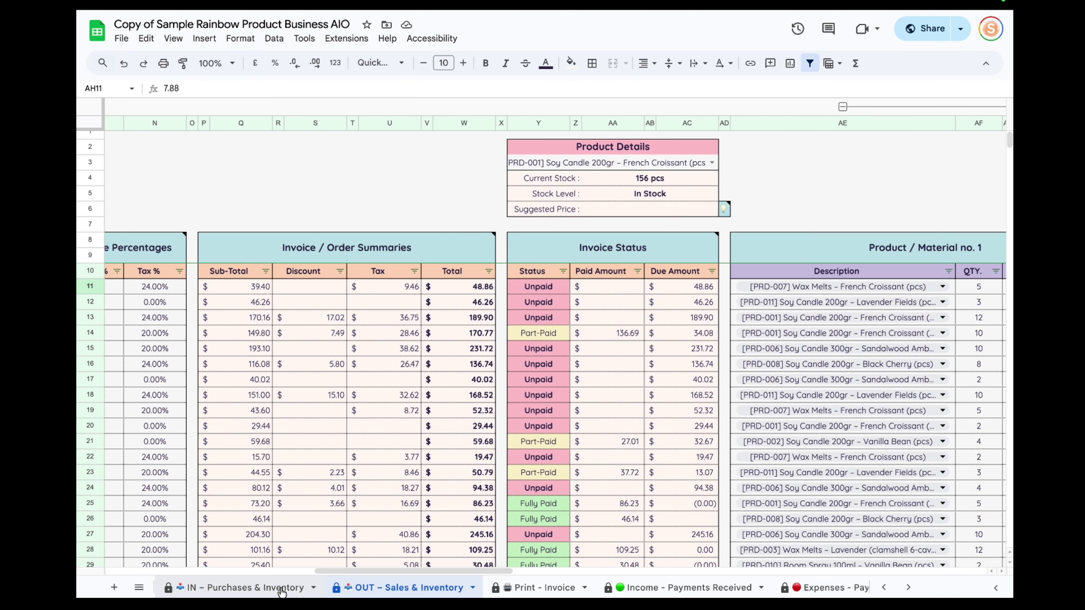
pyautogui.click(253, 589)
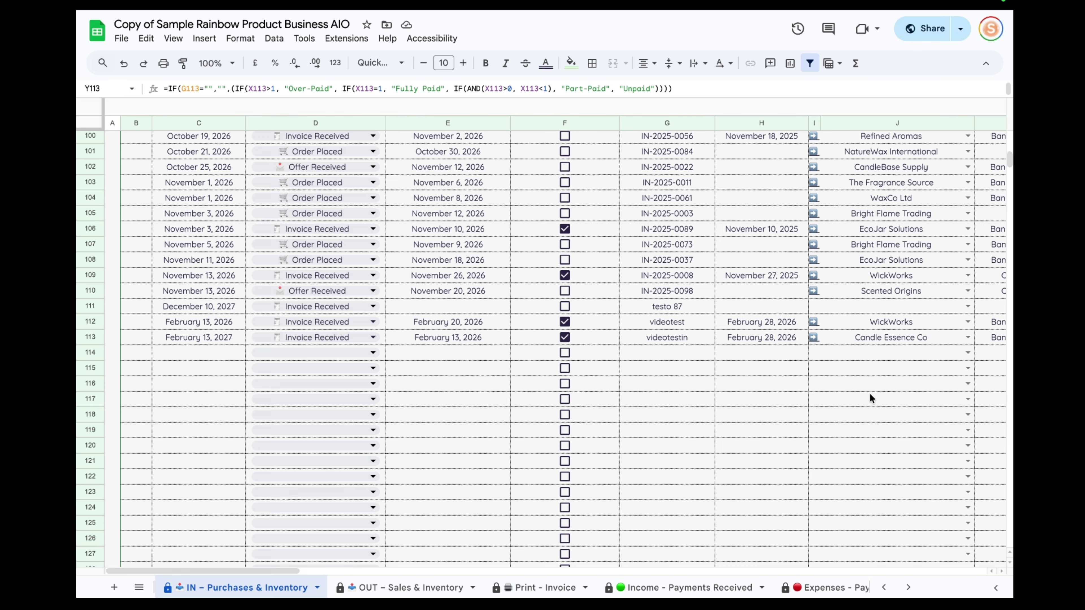
# Step: Return to the start of the purchases list, then open the Monthly Report sheet and view its revenue and expense summaries
pyautogui.scroll(10, 706, 361)
pyautogui.scroll(10, 705, 361)
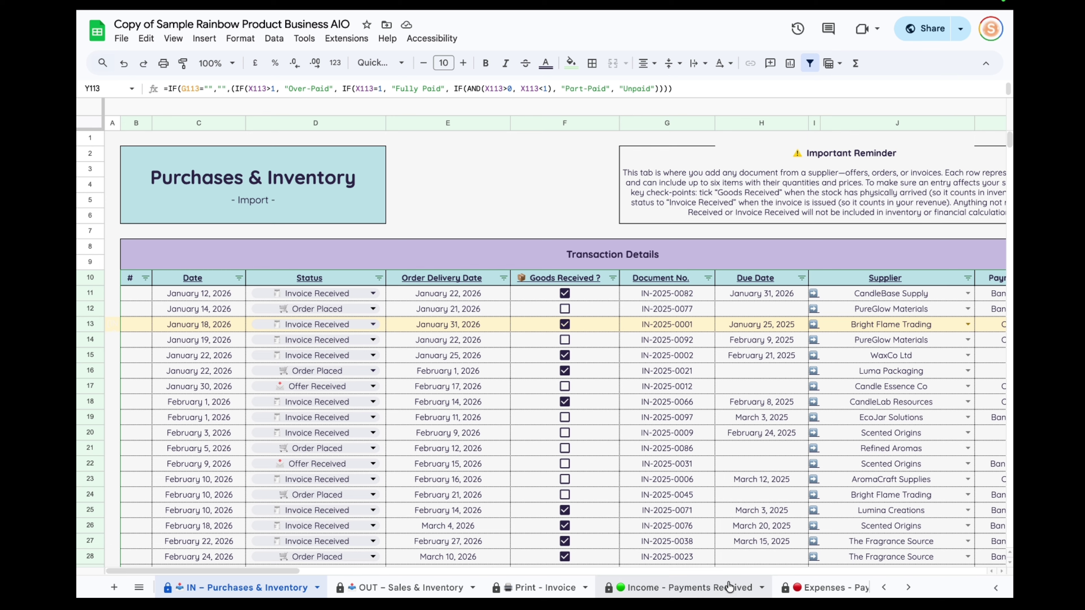
pyautogui.hscroll(3, 728, 589)
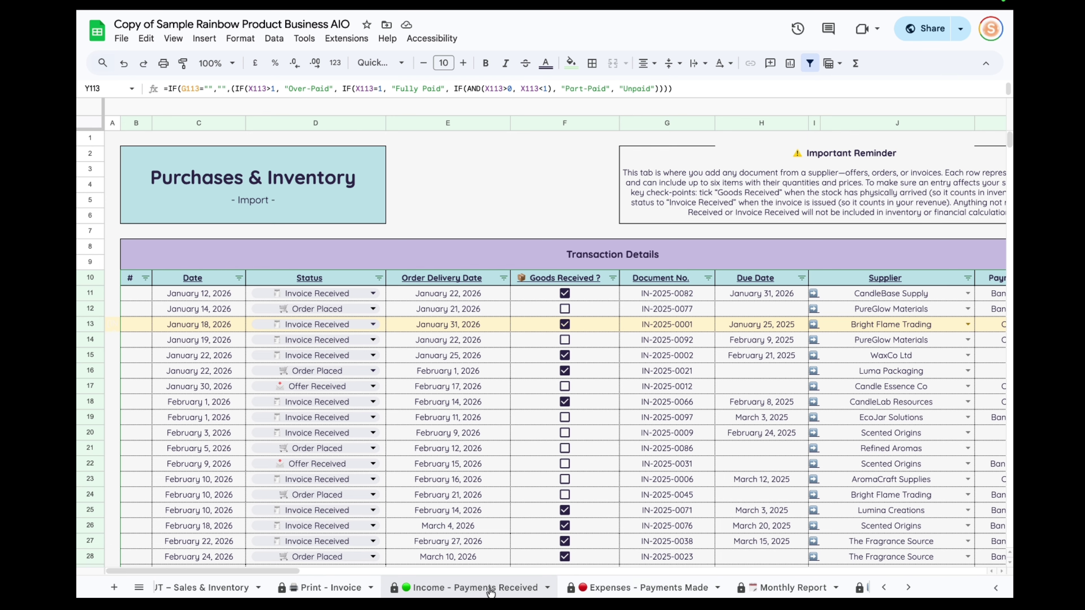
pyautogui.hscroll(3, 623, 590)
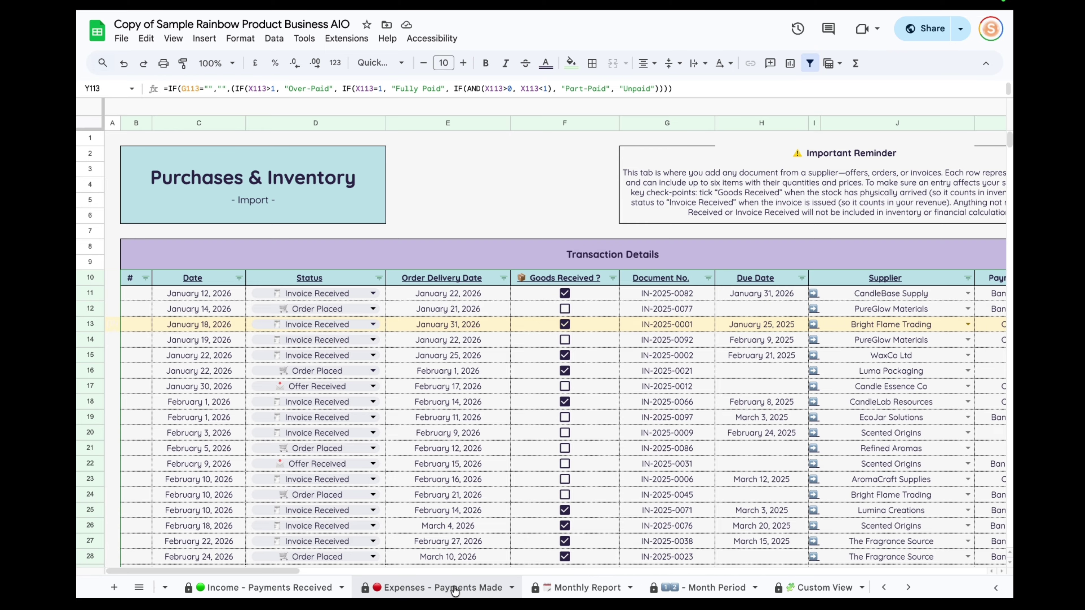
pyautogui.click(571, 591)
pyautogui.scroll(3, 530, 505)
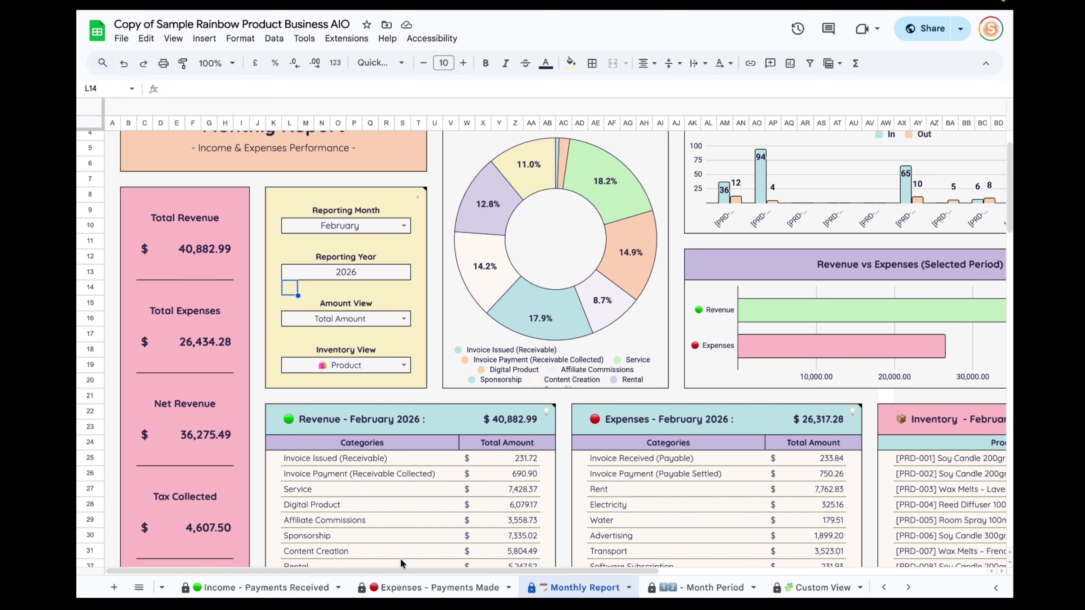
# Step: Review the revenue and expense overviews on the Month Period sheet and the Profit & Loss overview on the Custom View sheet
pyautogui.click(710, 587)
pyautogui.scroll(6, 726, 419)
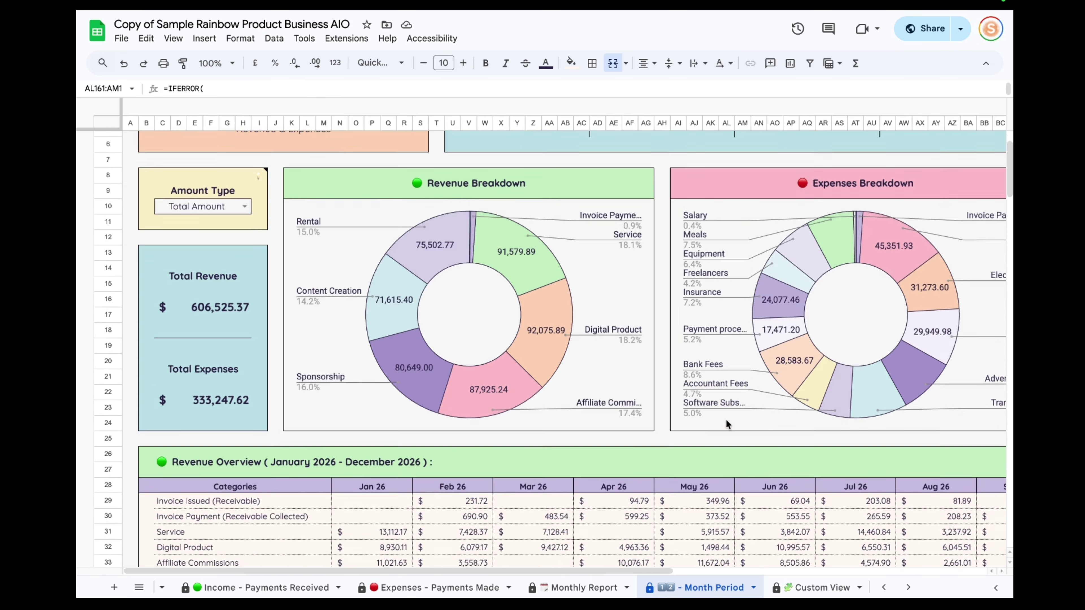
pyautogui.scroll(-7, 769, 479)
pyautogui.click(816, 581)
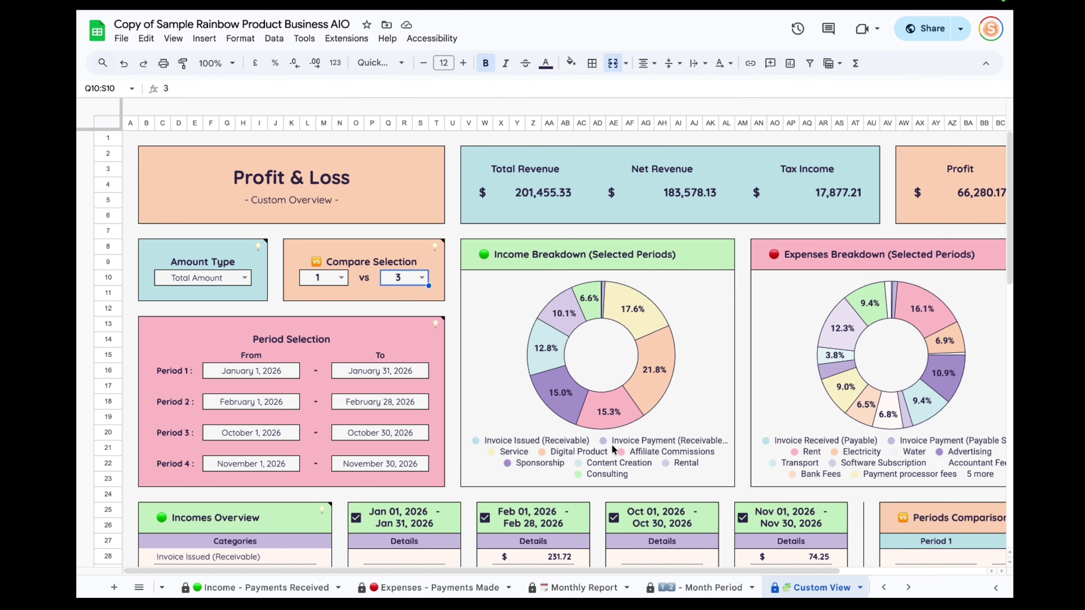
pyautogui.scroll(-3, 620, 594)
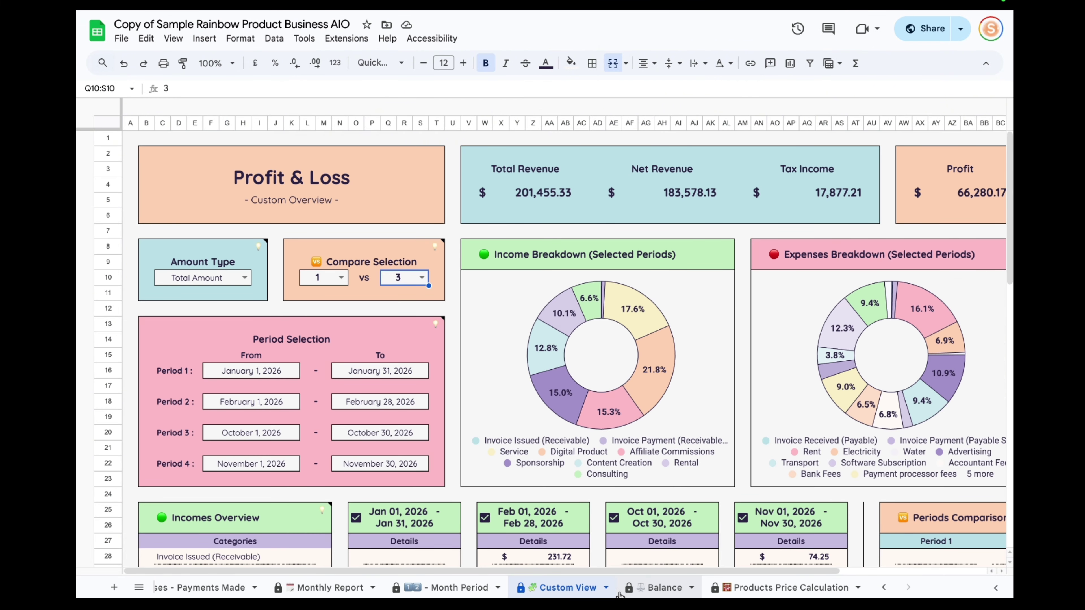
# Step: Review the total balance, date range and account balances on the Balance sheet
pyautogui.click(667, 588)
pyautogui.scroll(-3, 695, 581)
pyautogui.scroll(-4, 685, 585)
pyautogui.scroll(4, 508, 402)
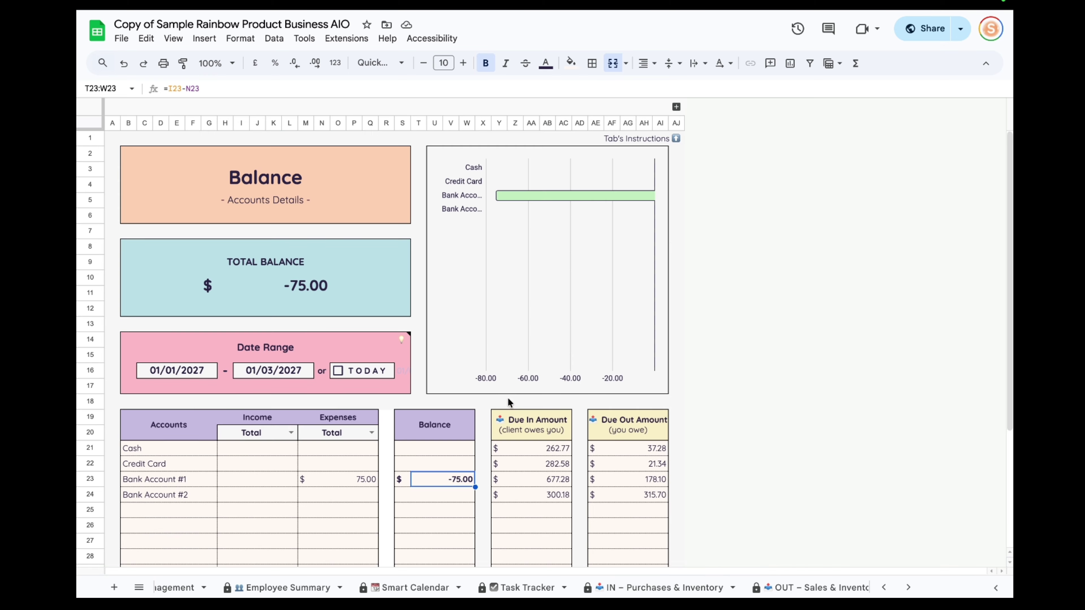
pyautogui.scroll(-2, 664, 579)
# Step: Look through the purchases and sales sheets, finishing on Expenses - Payments Made at the start of its payment list
pyautogui.click(440, 589)
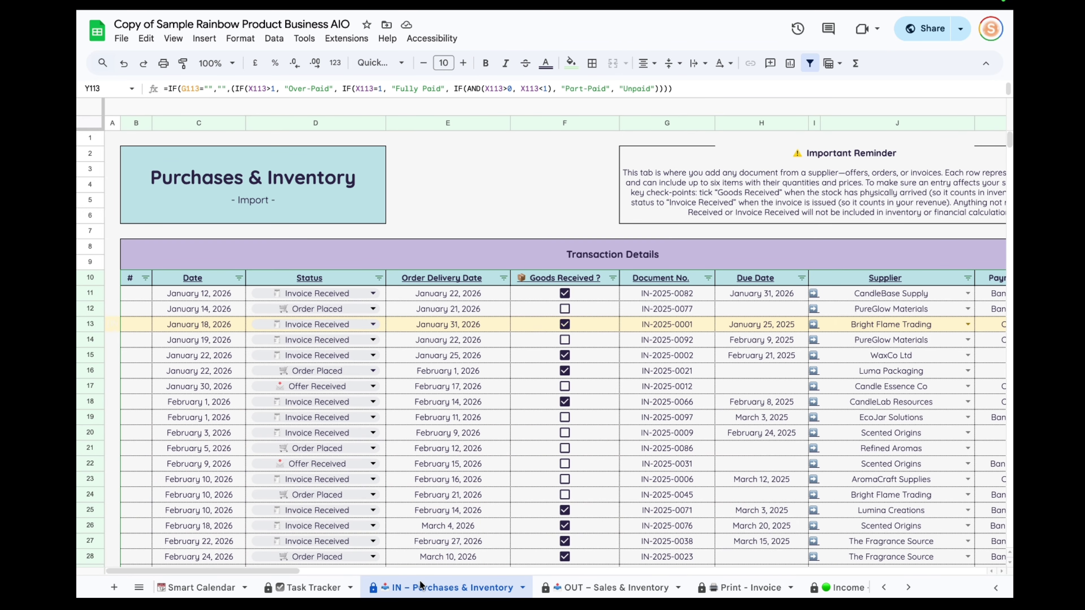
pyautogui.click(564, 588)
pyautogui.scroll(-2, 564, 588)
pyautogui.click(752, 588)
pyautogui.click(850, 588)
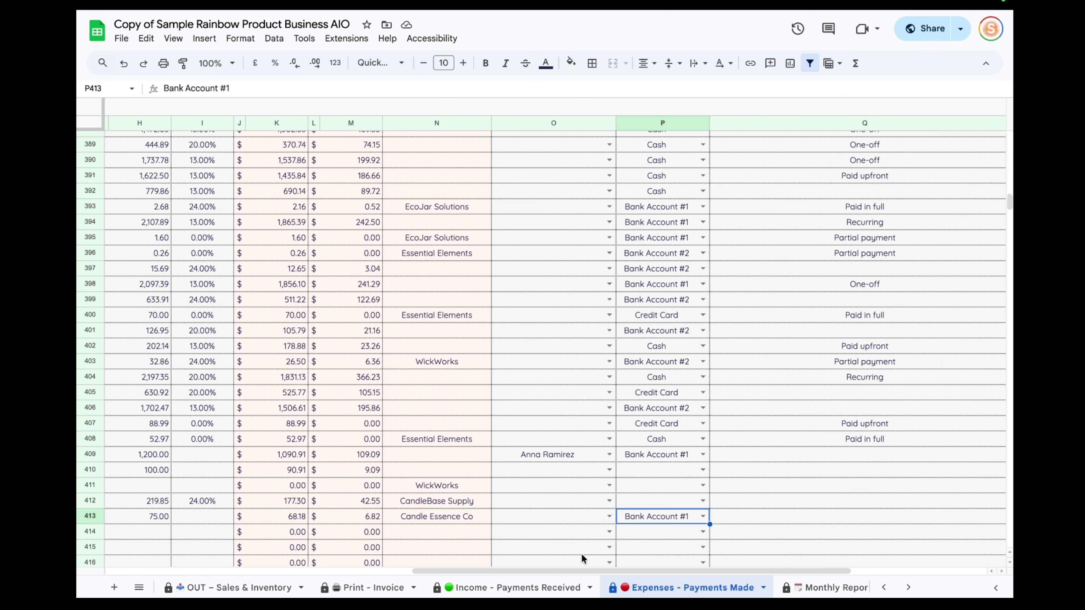
pyautogui.scroll(3, 406, 588)
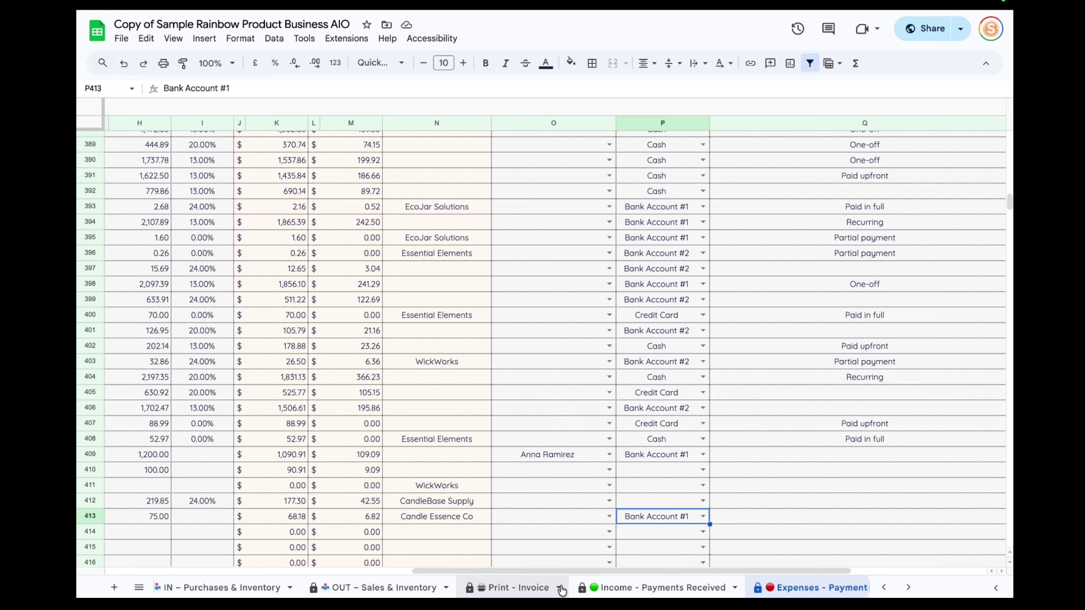
pyautogui.scroll(3, 341, 593)
pyautogui.scroll(20, 432, 417)
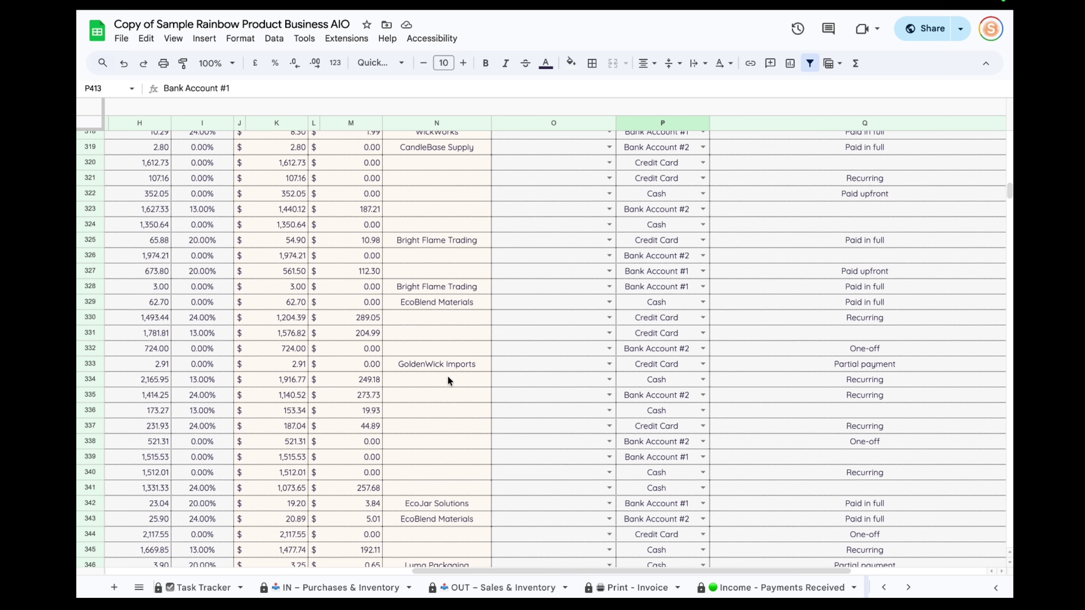
pyautogui.scroll(20, 463, 342)
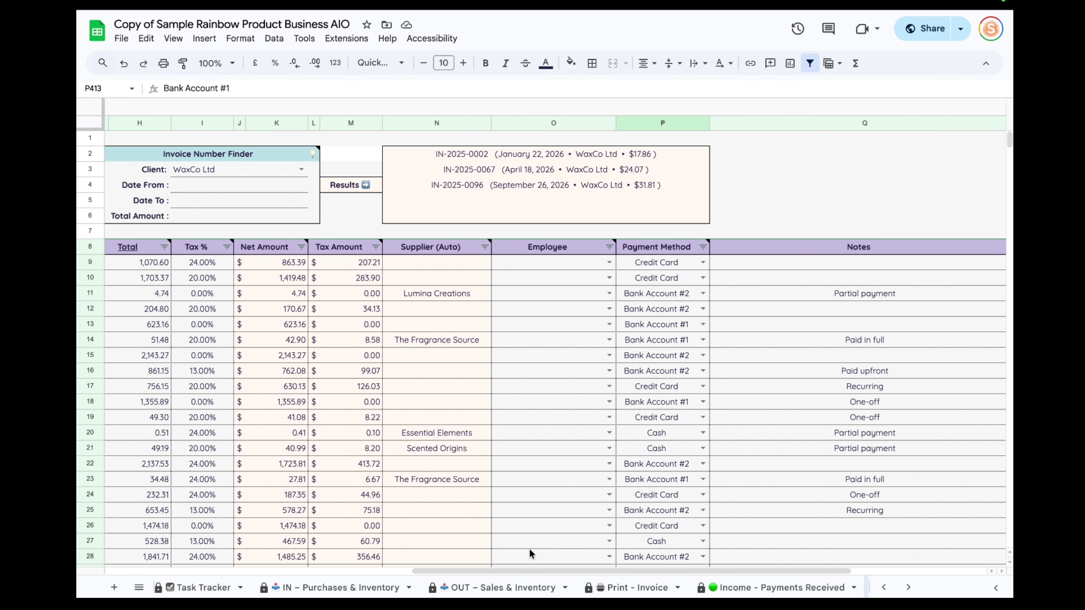
# Step: Expand the Tab's Instructions columns on the IN – Purchases & Inventory sheet, read through them, and collapse them again
pyautogui.click(312, 587)
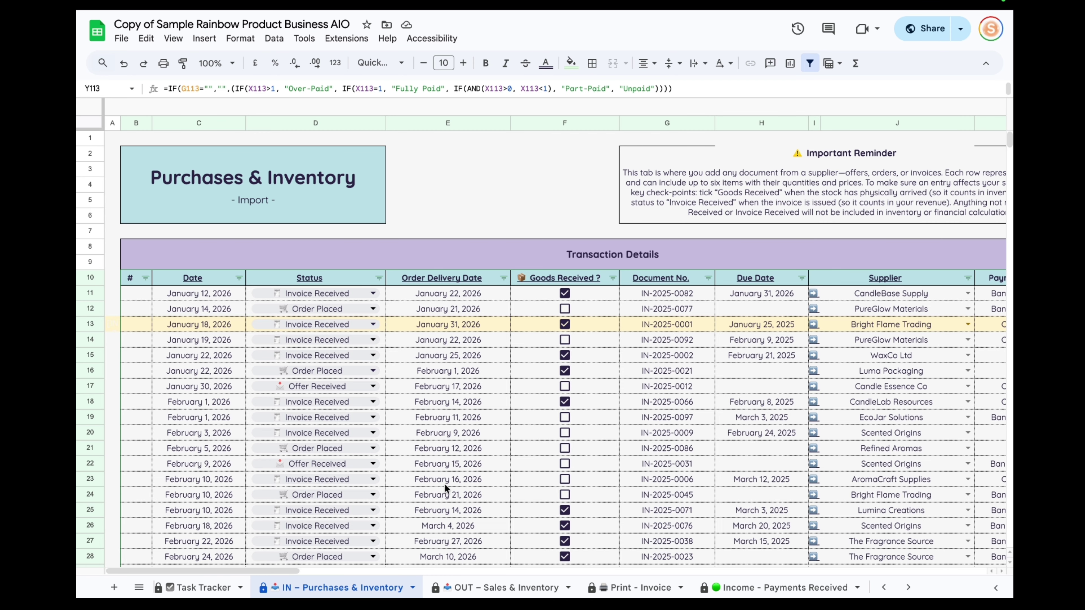
pyautogui.moveTo(273, 568); pyautogui.dragTo(987, 570)
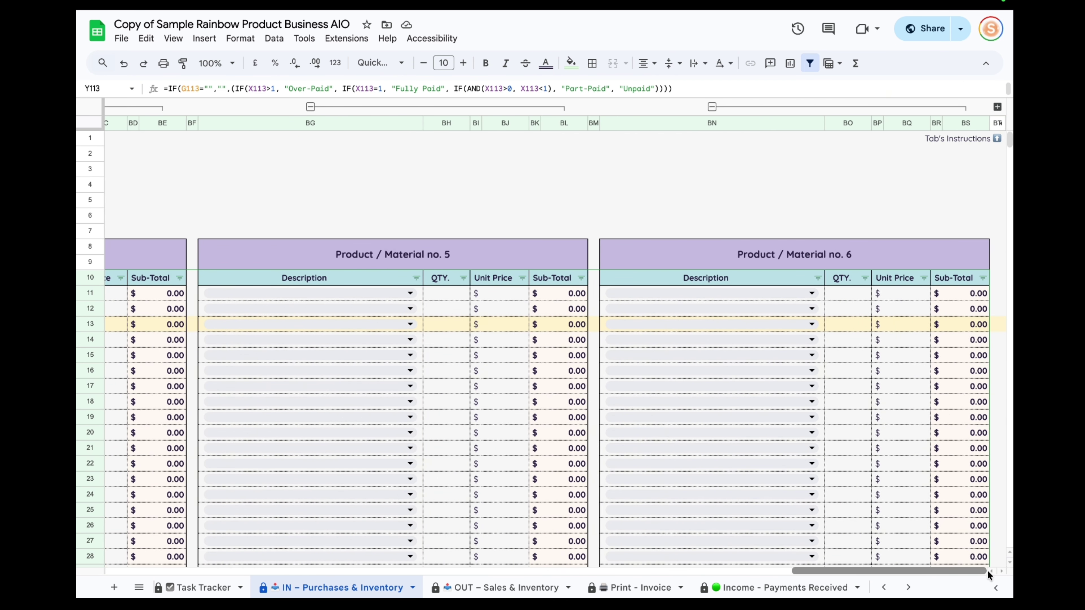
pyautogui.click(998, 106)
pyautogui.moveTo(784, 570); pyautogui.dragTo(903, 571)
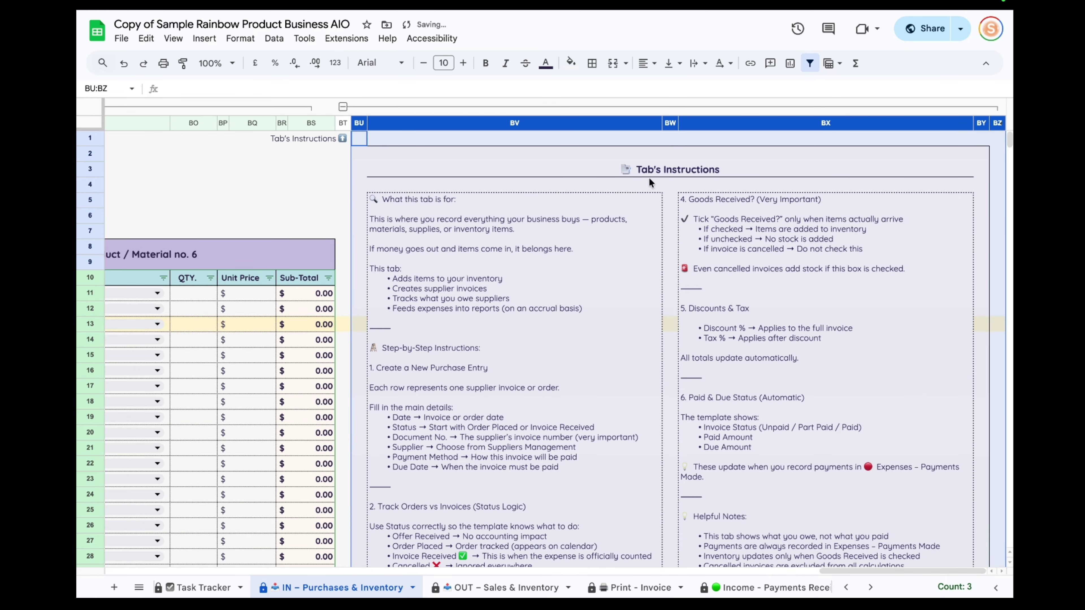
pyautogui.scroll(-8, 480, 456)
pyautogui.scroll(8, 481, 456)
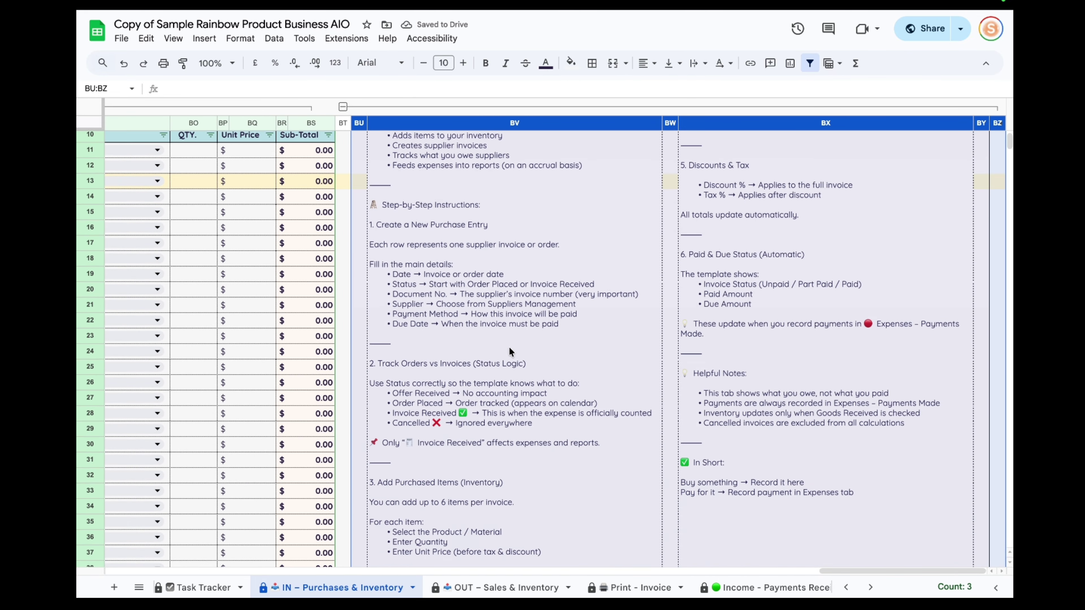
pyautogui.click(343, 107)
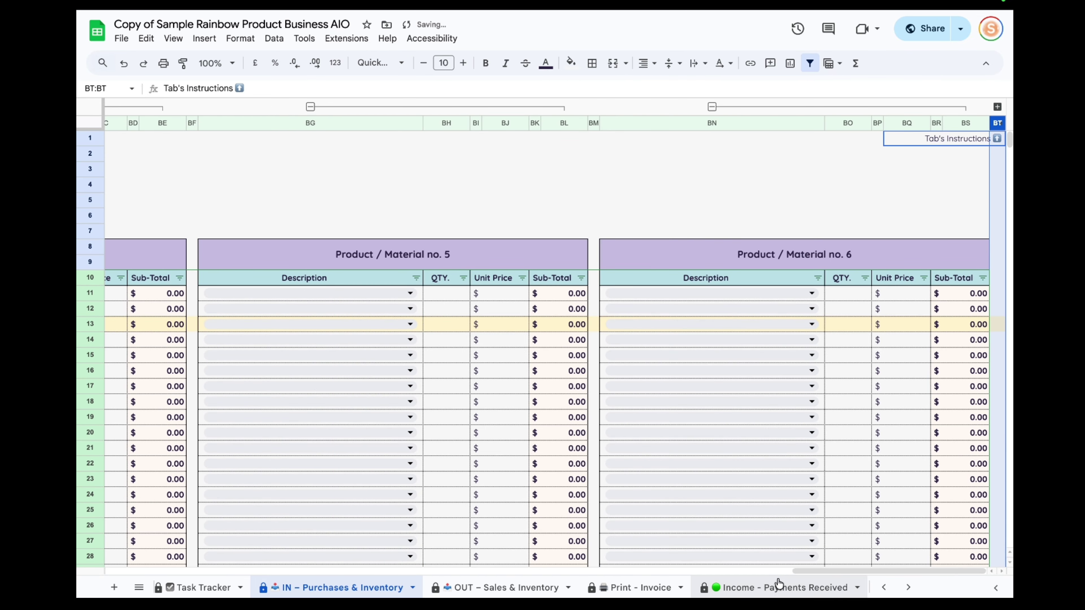
pyautogui.moveTo(837, 573); pyautogui.dragTo(149, 548)
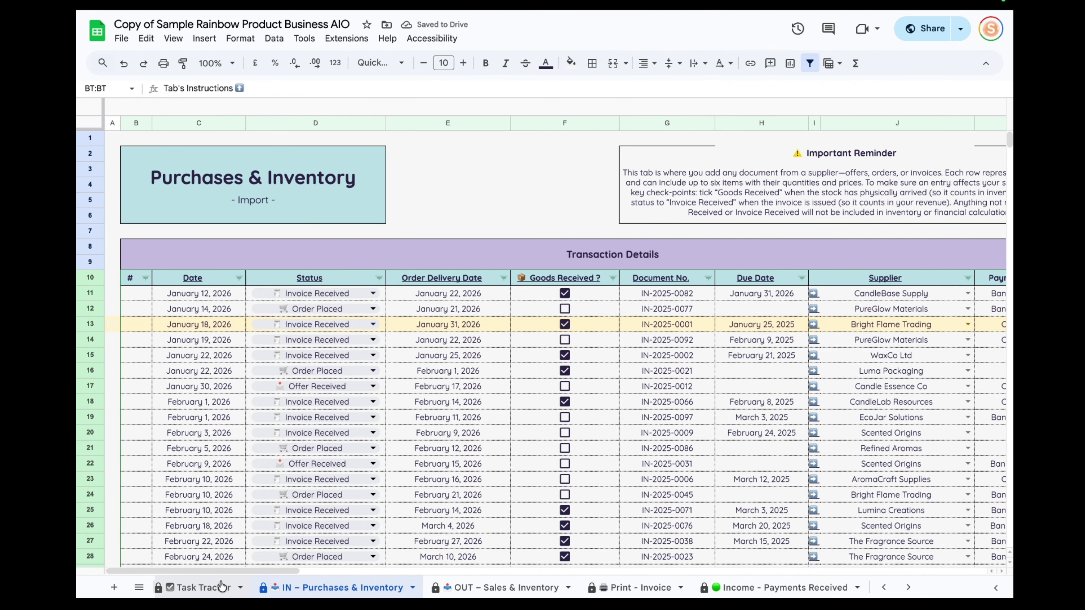
# Step: Open the READ ME - Instructions sheet and select the heading "A Great Place to Start: Important Notes – How This Template Works"
pyautogui.scroll(3, 213, 586)
pyautogui.click(230, 587)
pyautogui.scroll(-1, 363, 453)
pyautogui.scroll(20, 380, 412)
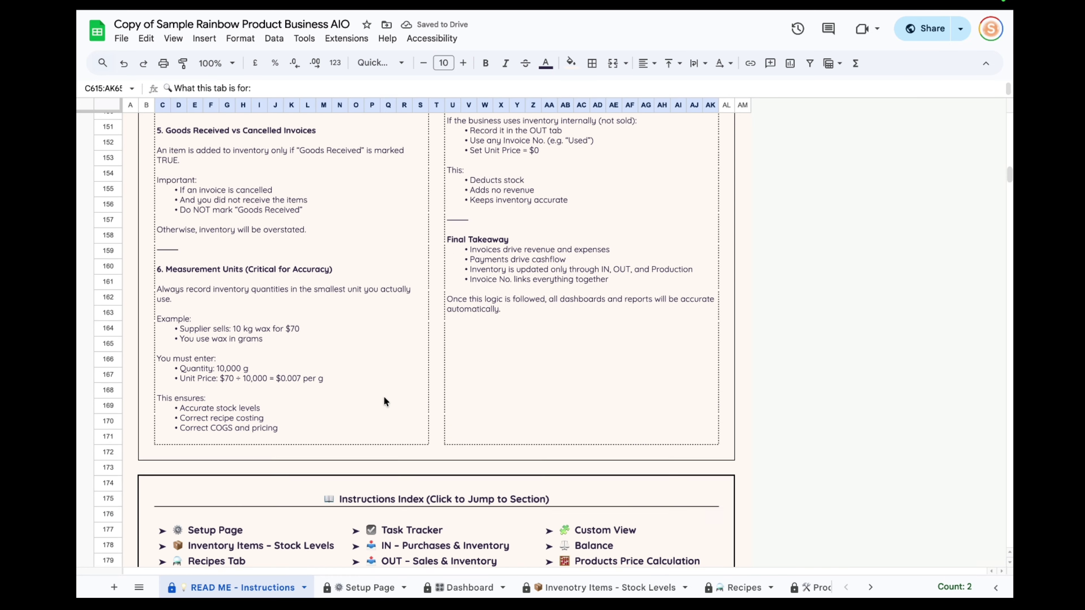
pyautogui.scroll(1, 411, 342)
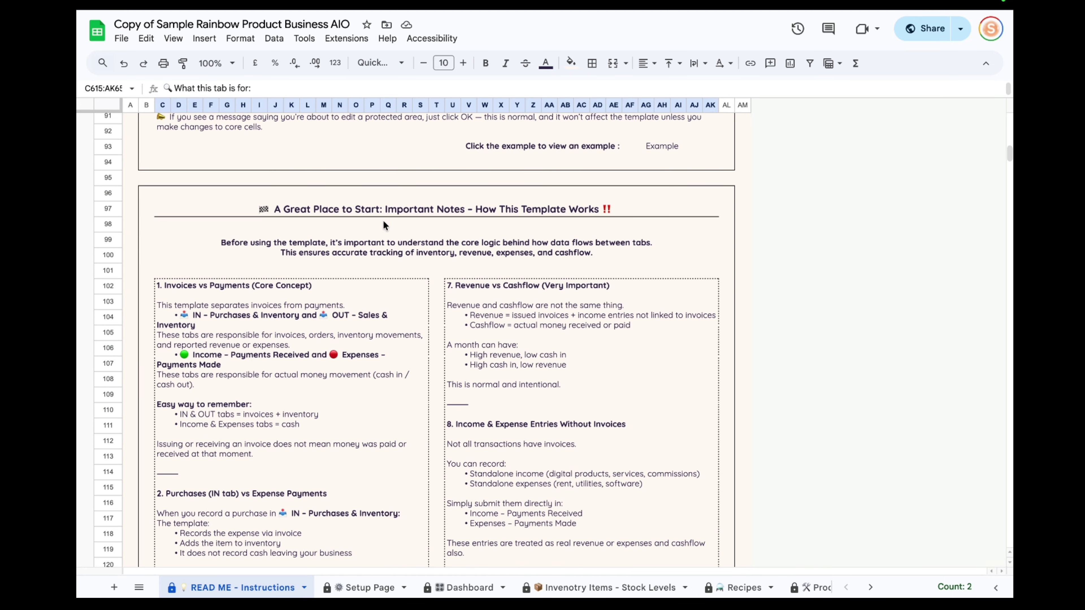
pyautogui.click(256, 209)
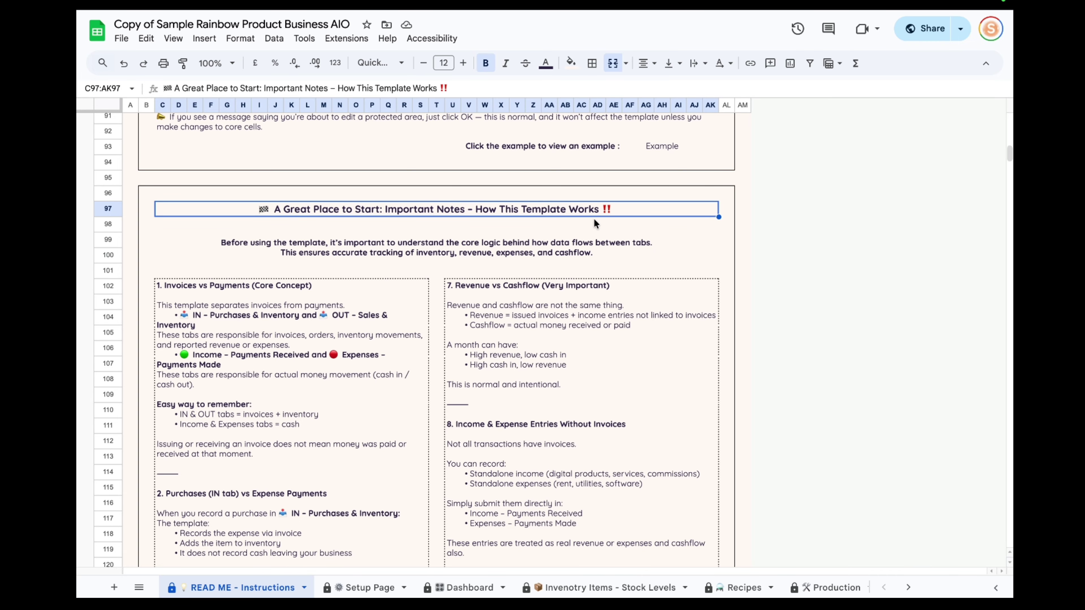
# Step: Read through the important notes on how the template works in the READ ME - Instructions sheet
pyautogui.scroll(-5, 529, 323)
pyautogui.scroll(-1, 225, 312)
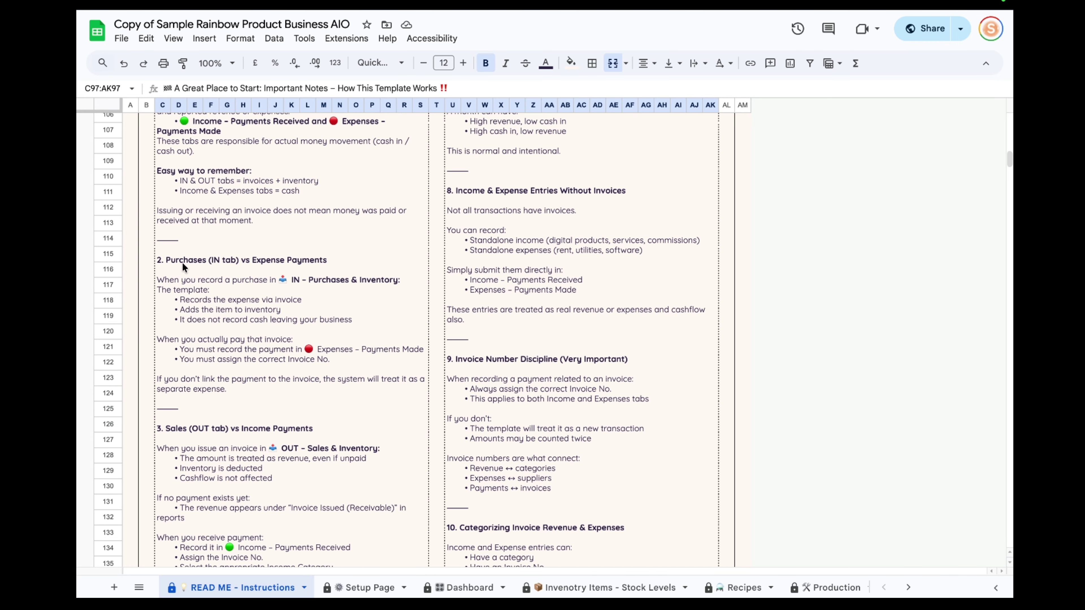
pyautogui.click(235, 254)
pyautogui.scroll(-5, 229, 432)
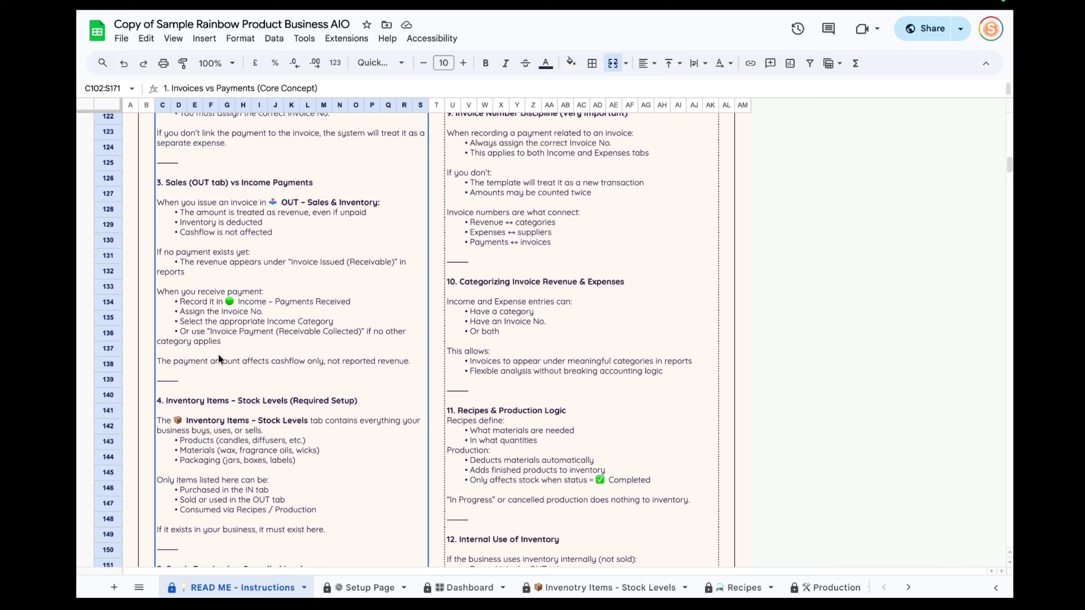
pyautogui.scroll(-12, 201, 308)
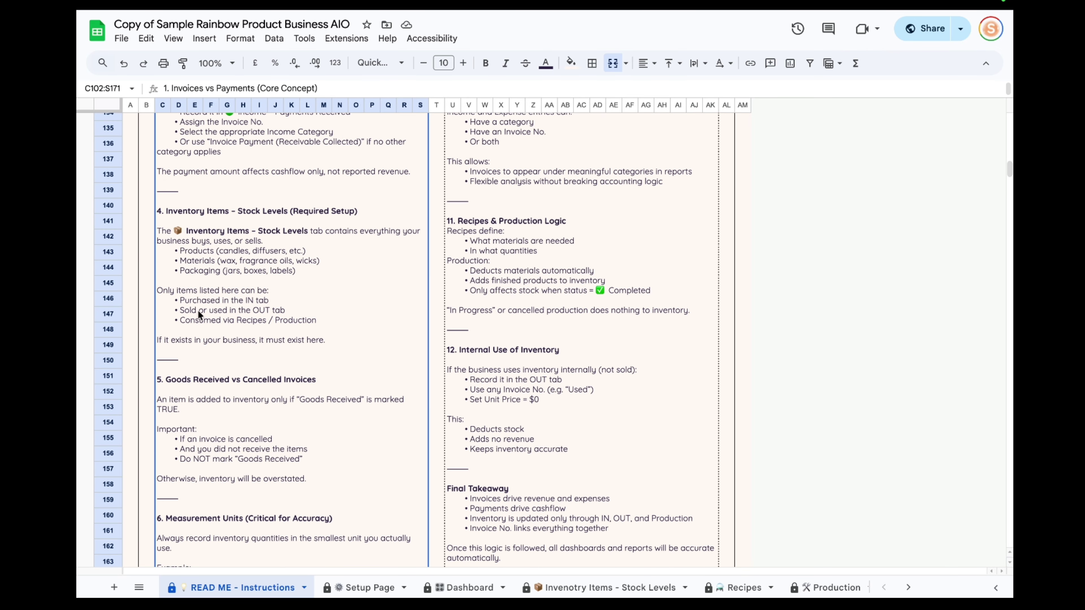
pyautogui.scroll(20, 449, 336)
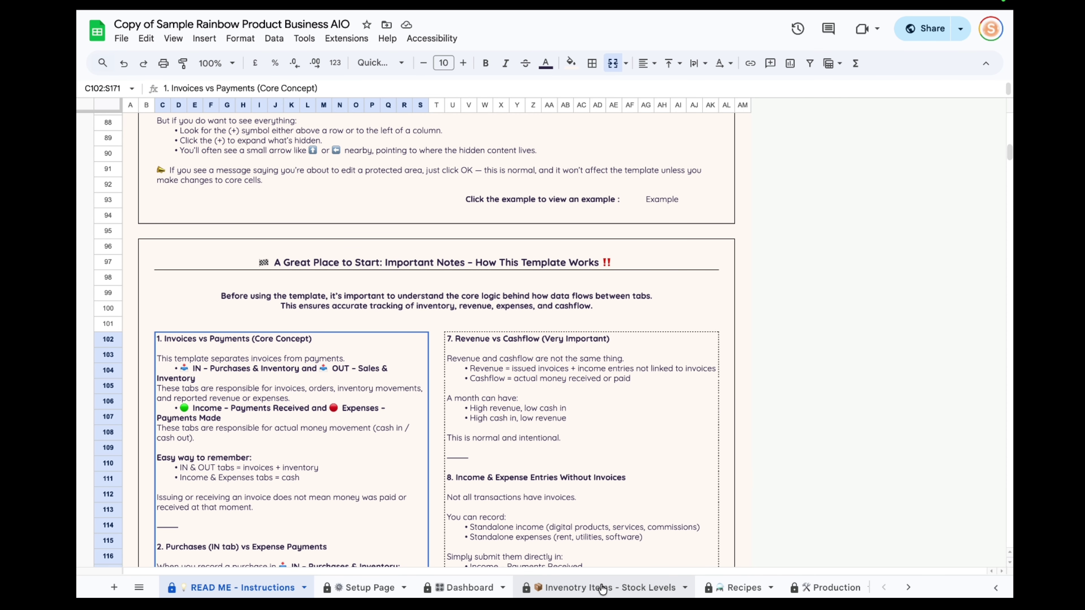
# Step: View the IN – Purchases & Inventory, OUT – Sales & Inventory, Income - Payments Received and Expenses - Payments Made sheets in turn
pyautogui.scroll(-1, 539, 429)
pyautogui.scroll(-10, 641, 588)
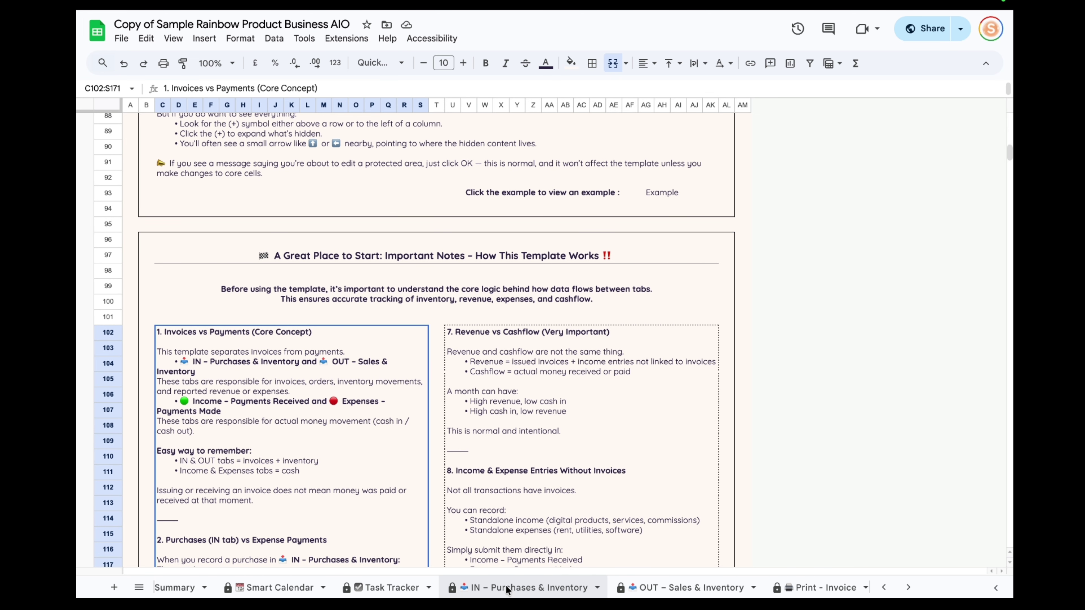
pyautogui.click(509, 589)
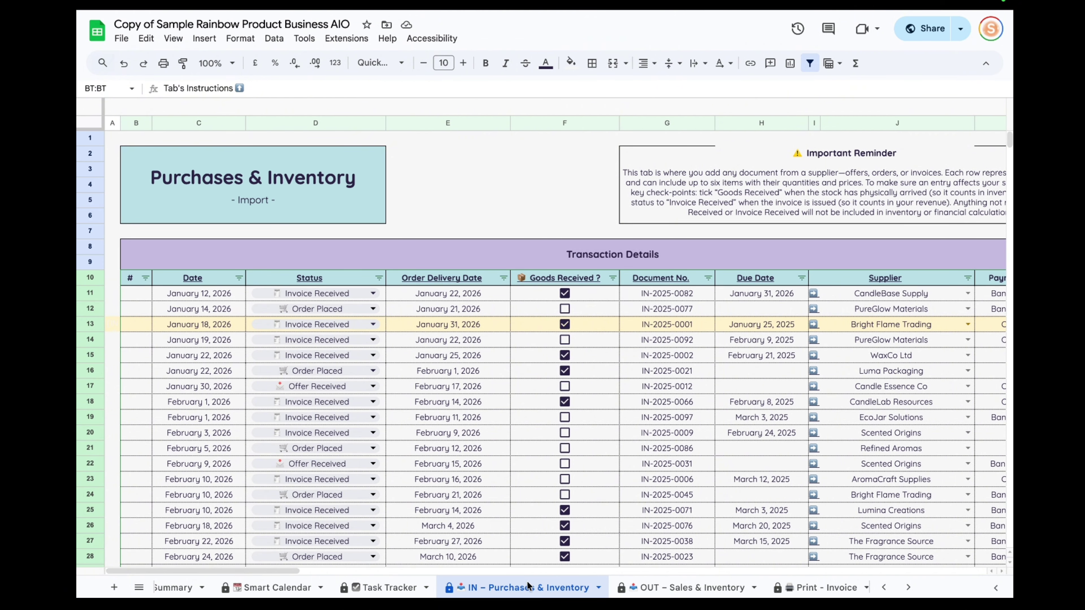
pyautogui.click(696, 589)
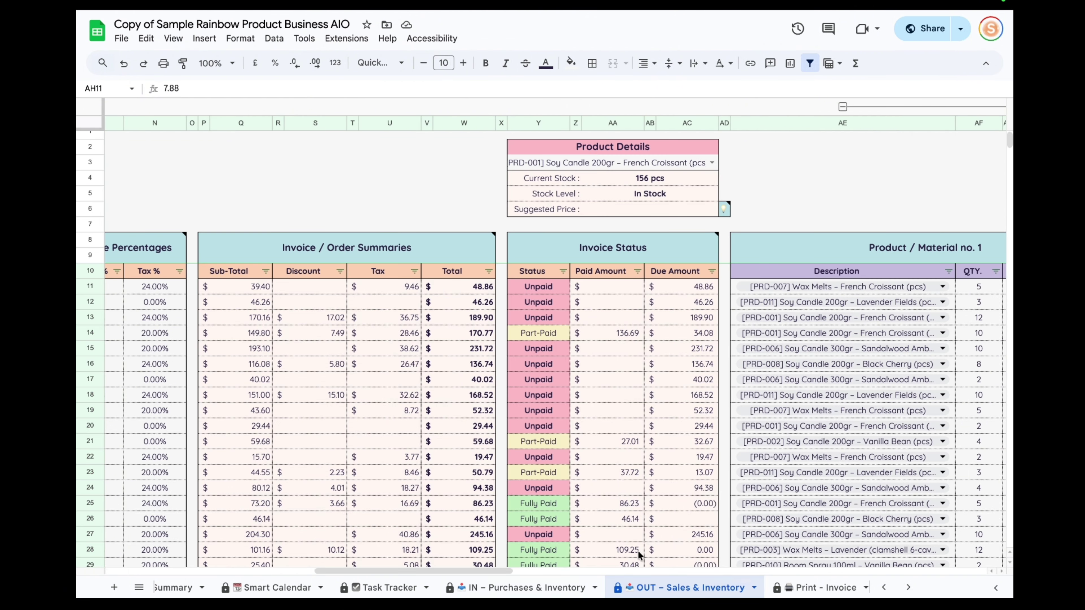
pyautogui.click(695, 589)
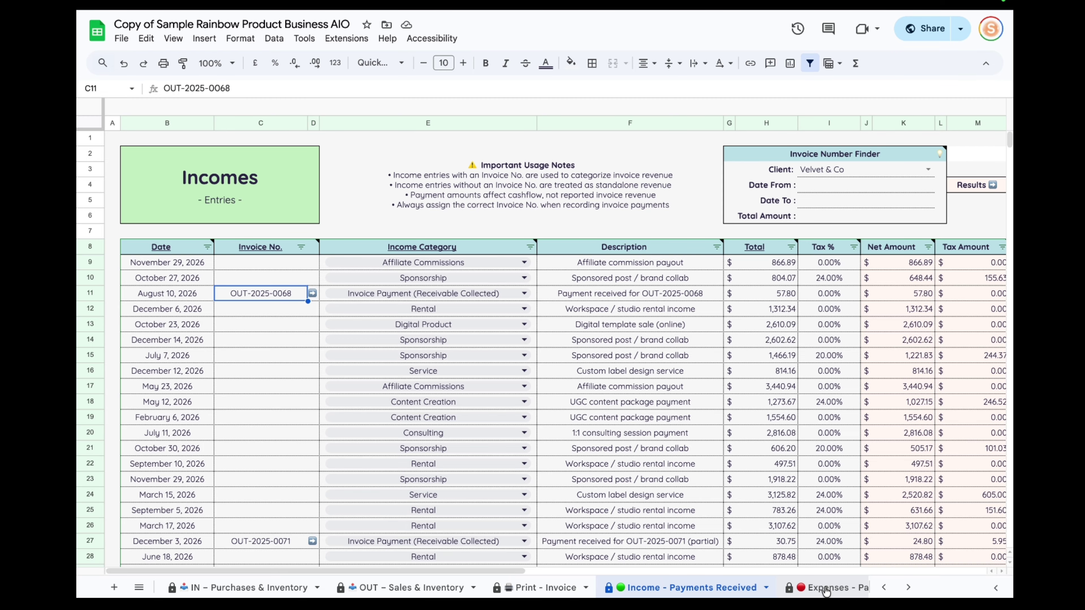
pyautogui.click(825, 590)
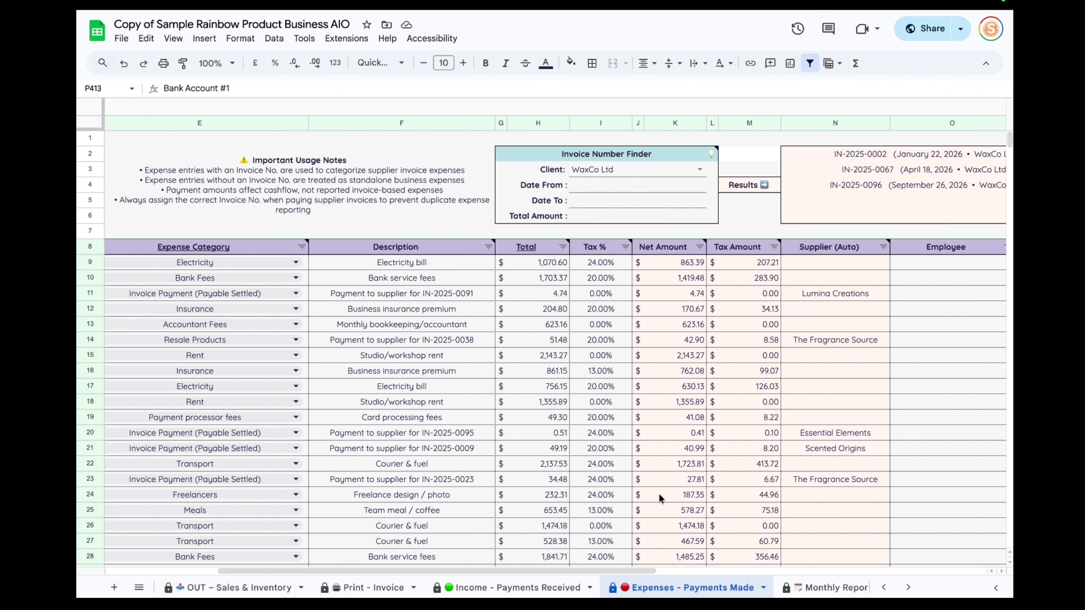
# Step: Examine the recipe selector and the Soy Candle 200gr – French Croissant recipe card in the Recipes sheet
pyautogui.hscroll(-10, 389, 588)
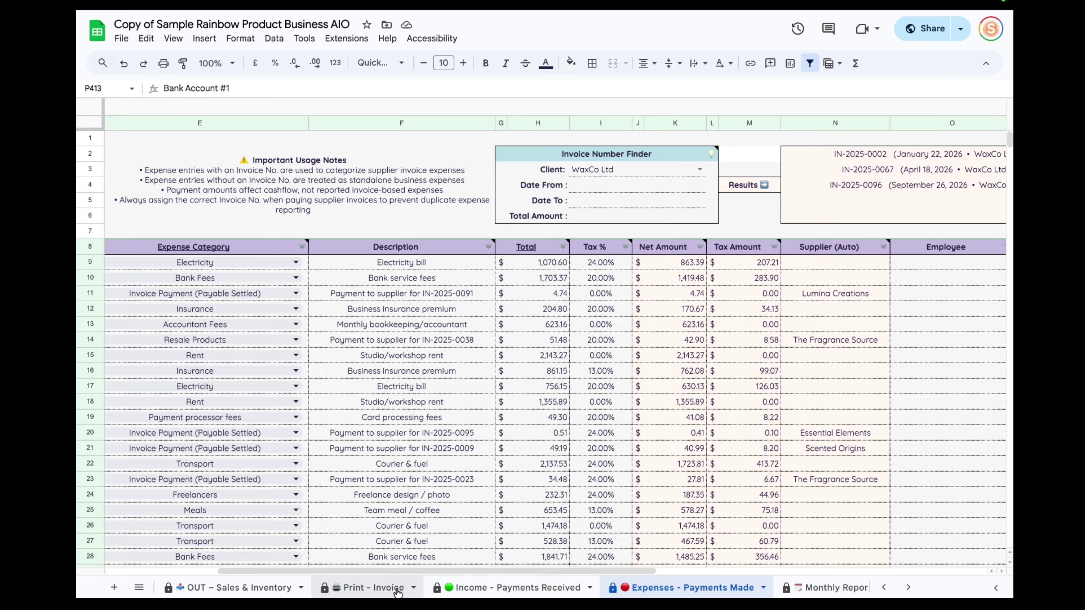
pyautogui.hscroll(-5, 397, 592)
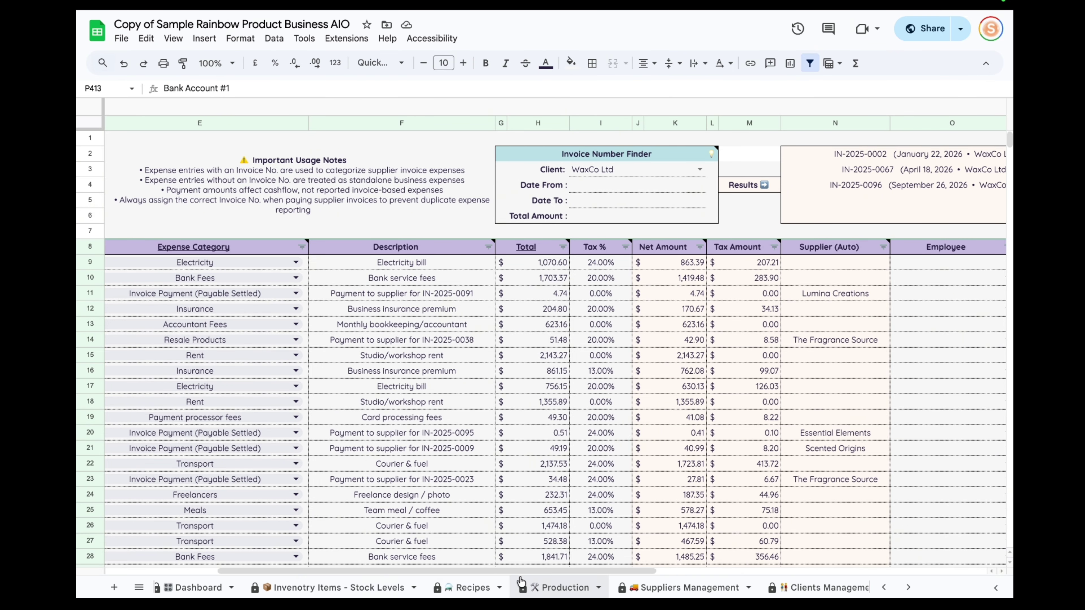
pyautogui.click(451, 586)
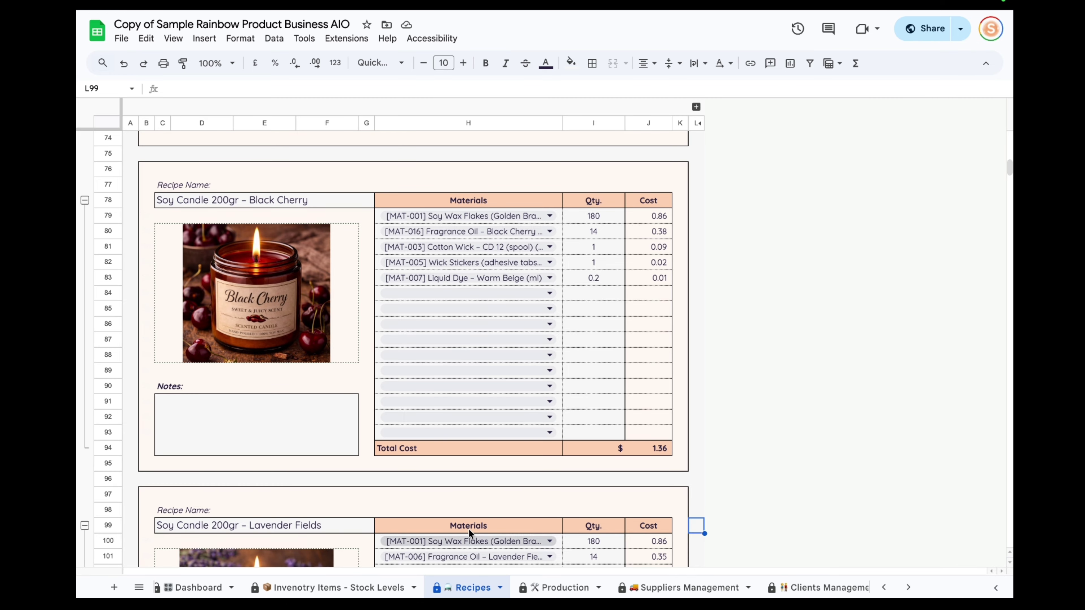
pyautogui.scroll(3, 470, 486)
pyautogui.scroll(15, 472, 483)
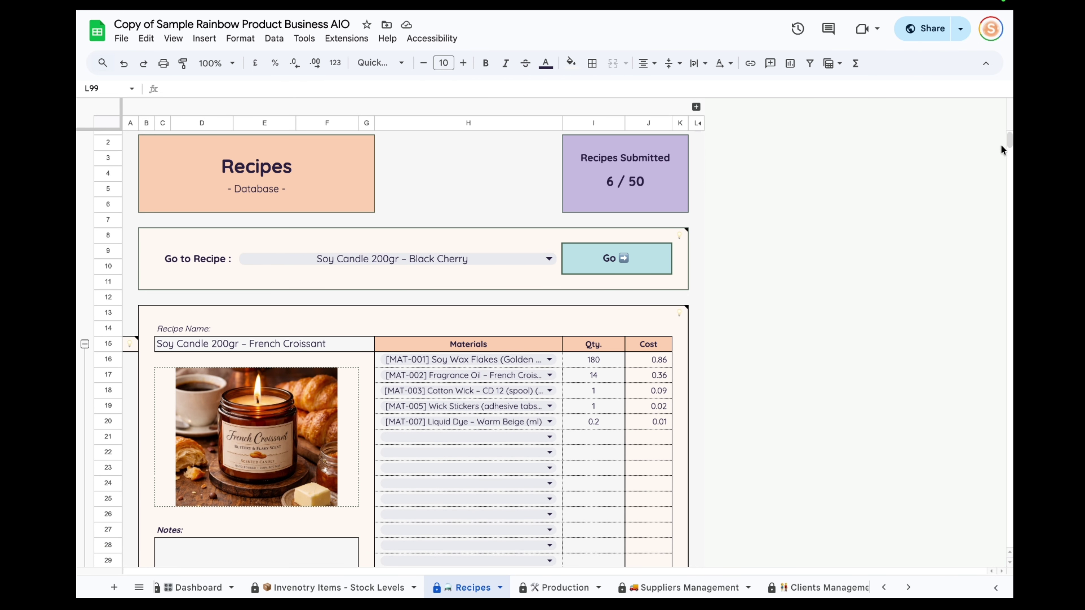
pyautogui.scroll(-3, 1004, 148)
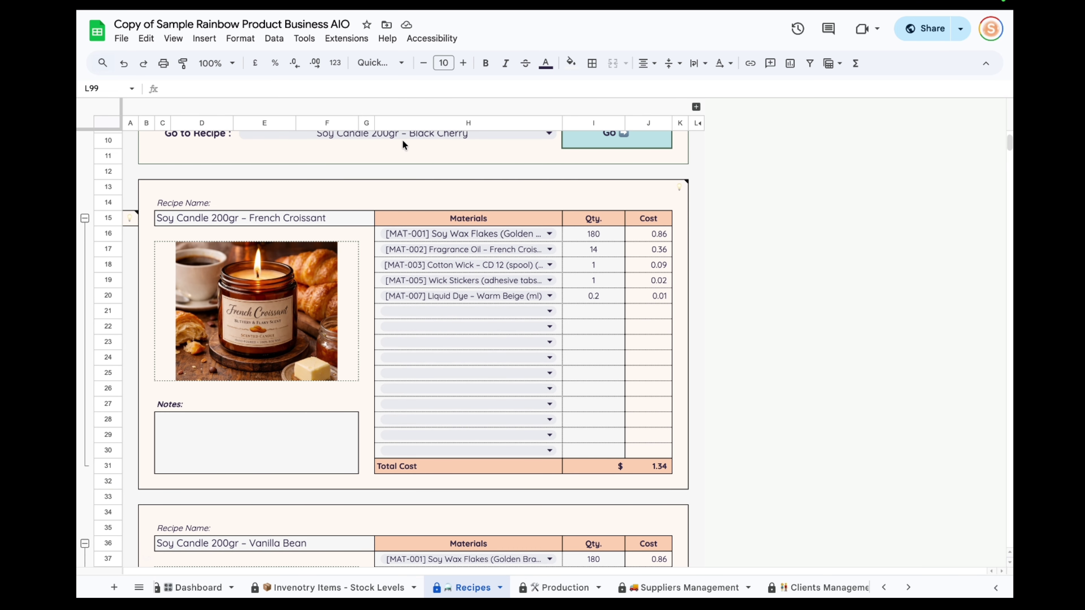
pyautogui.scroll(1, 655, 398)
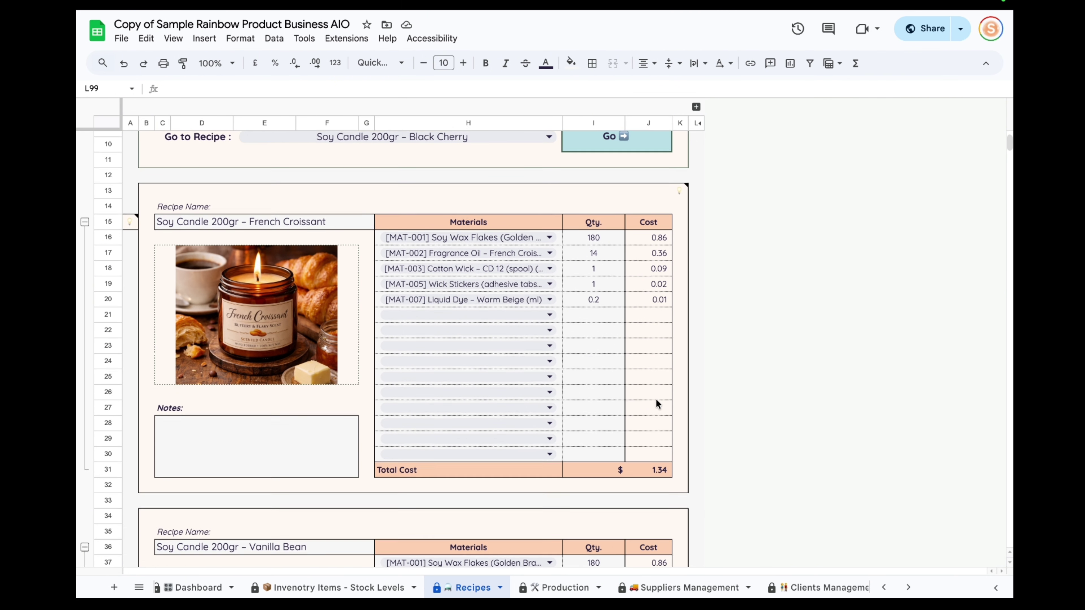
pyautogui.scroll(3, 655, 404)
pyautogui.scroll(-1, 656, 404)
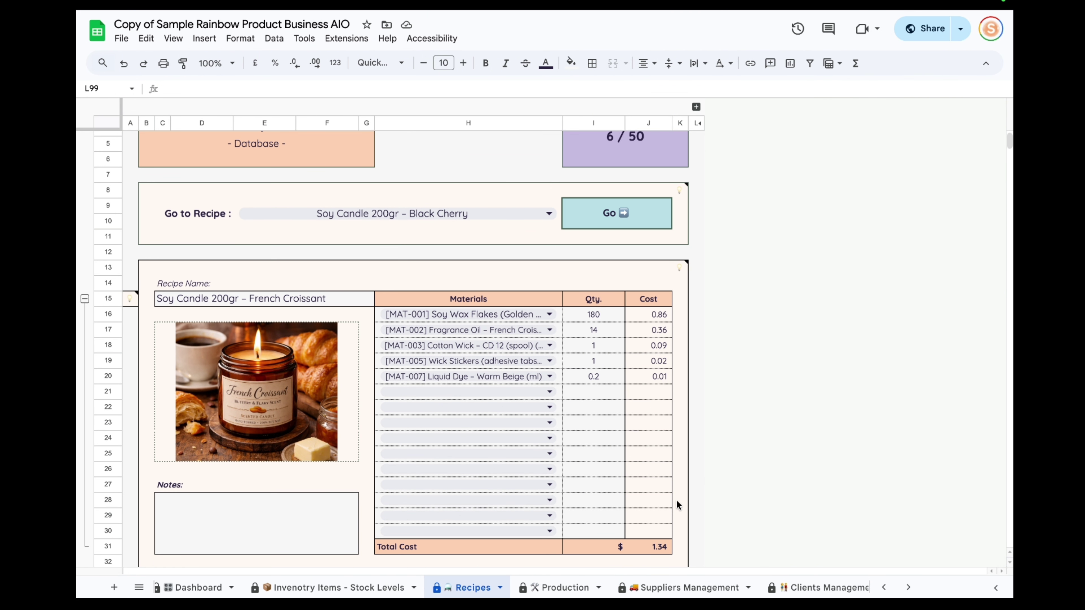
# Step: Start a production entry in row 51 of the Production sheet, dated February 13, 2026 with status Completed
pyautogui.click(544, 583)
pyautogui.scroll(-5, 356, 351)
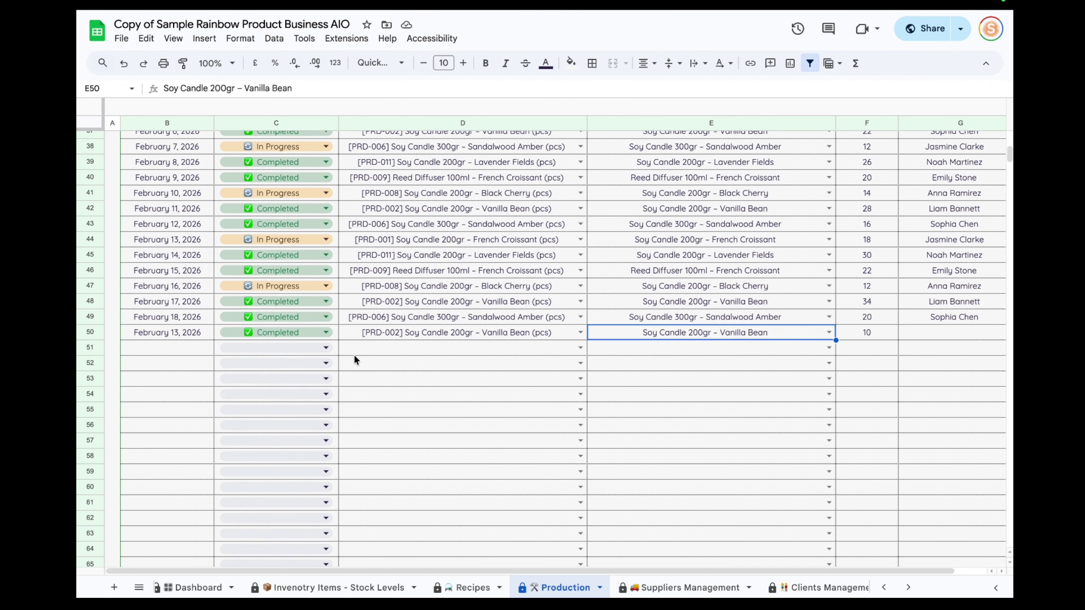
pyautogui.click(153, 347)
pyautogui.doubleClick(148, 347)
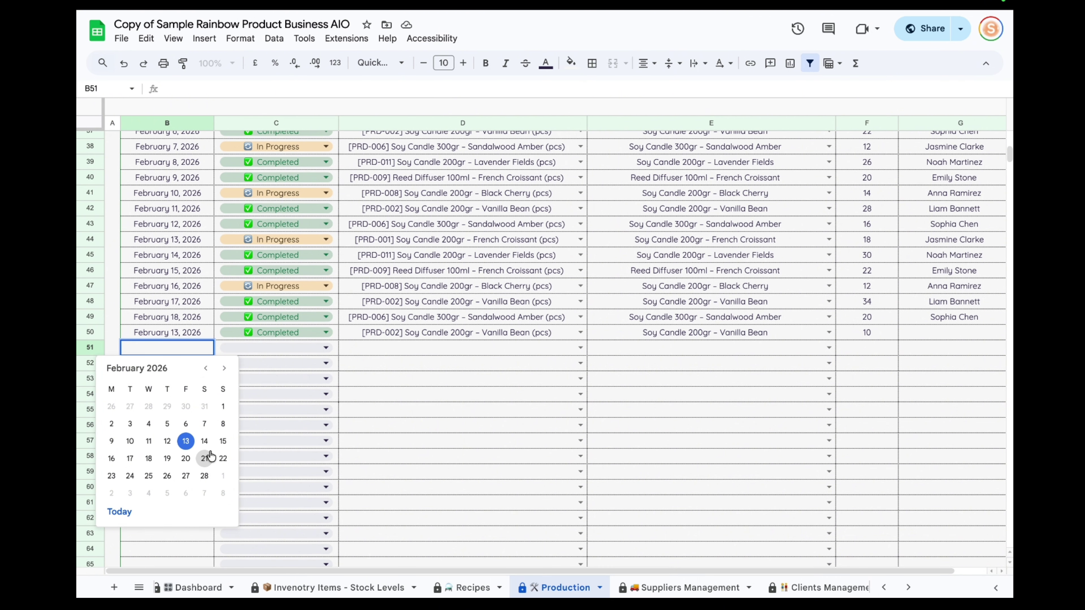
pyautogui.click(186, 442)
pyautogui.click(331, 349)
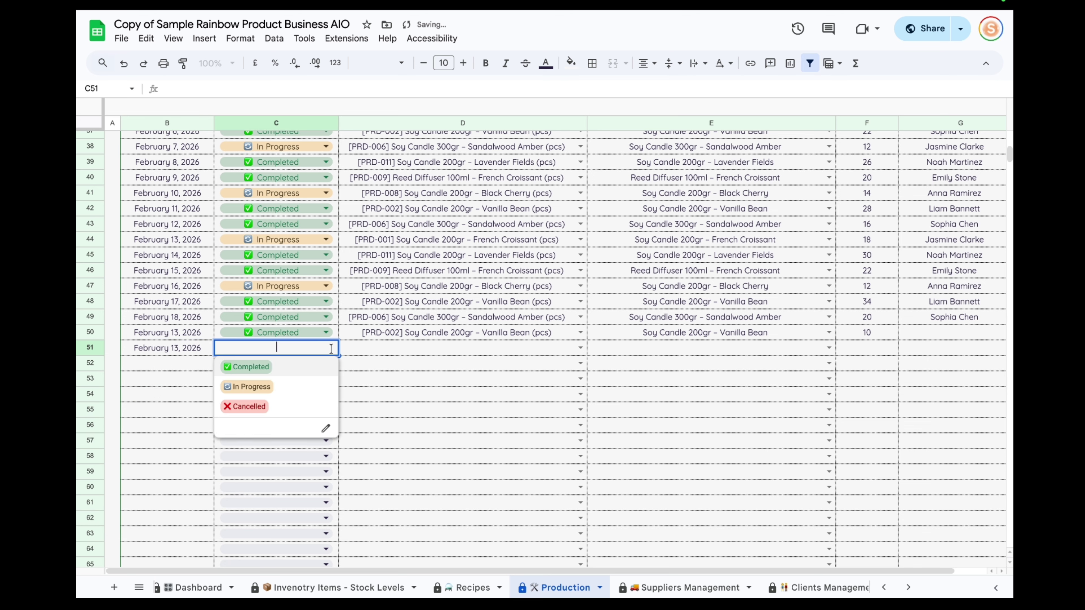
pyautogui.click(272, 367)
# Step: In production row 51, choose product [PRD-002] Soy Candle 200gr – Vanilla Bean (pcs) and recipe Soy Candle 200gr – Vanilla Bean, with quantity 5
pyautogui.click(581, 348)
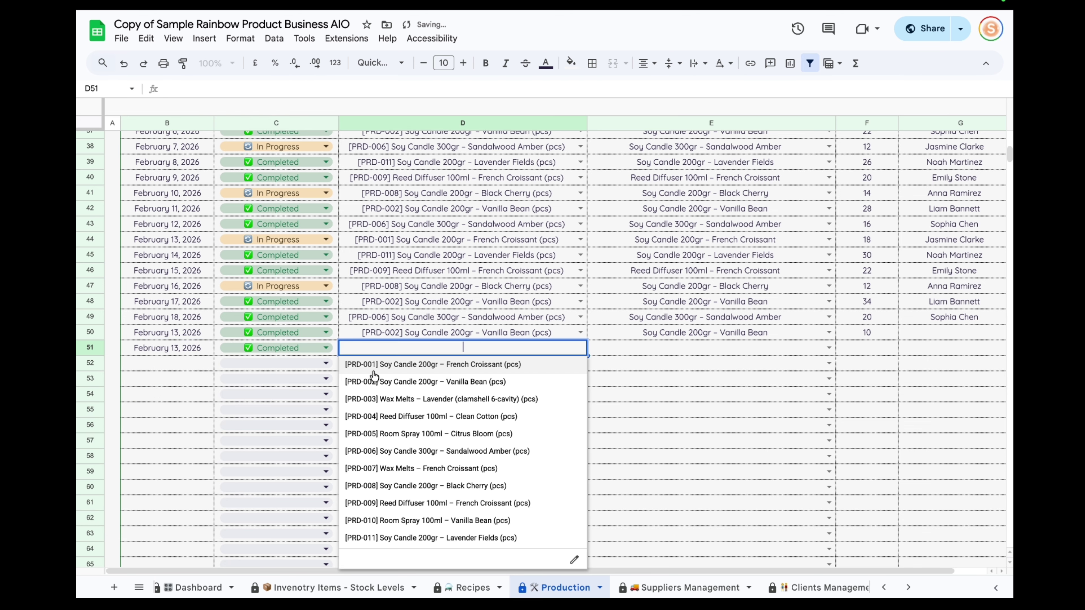
pyautogui.click(397, 384)
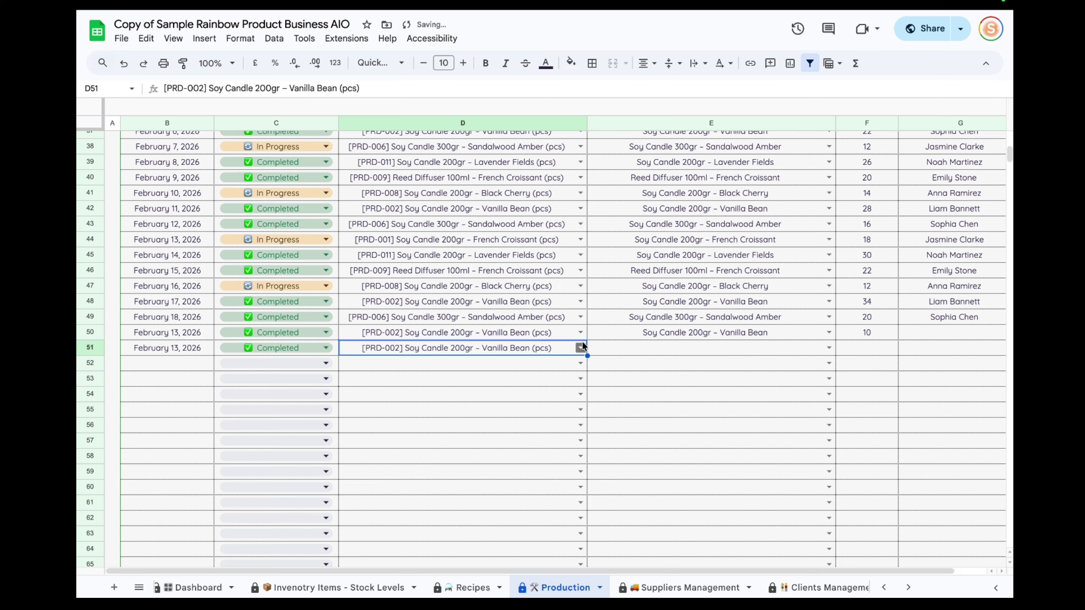
pyautogui.click(829, 347)
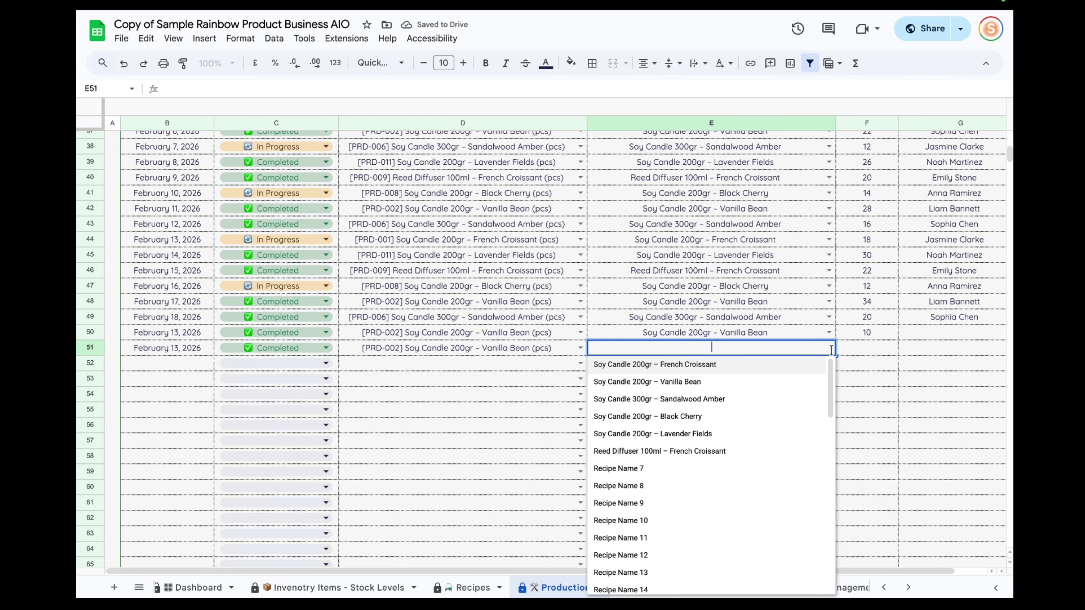
pyautogui.click(695, 381)
pyautogui.click(869, 353)
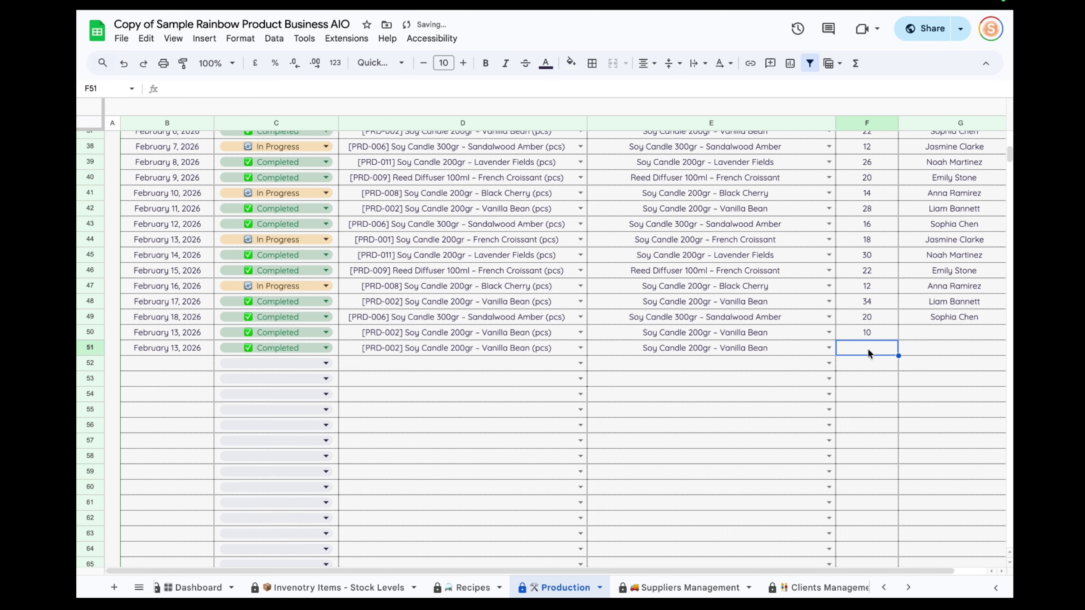
pyautogui.write('5')
pyautogui.press('Return')
# Step: Review production row 51's product, recipe and quantity, and examine the material quantities in the Soy Candle 200gr – Vanilla Bean recipe
pyautogui.click(505, 349)
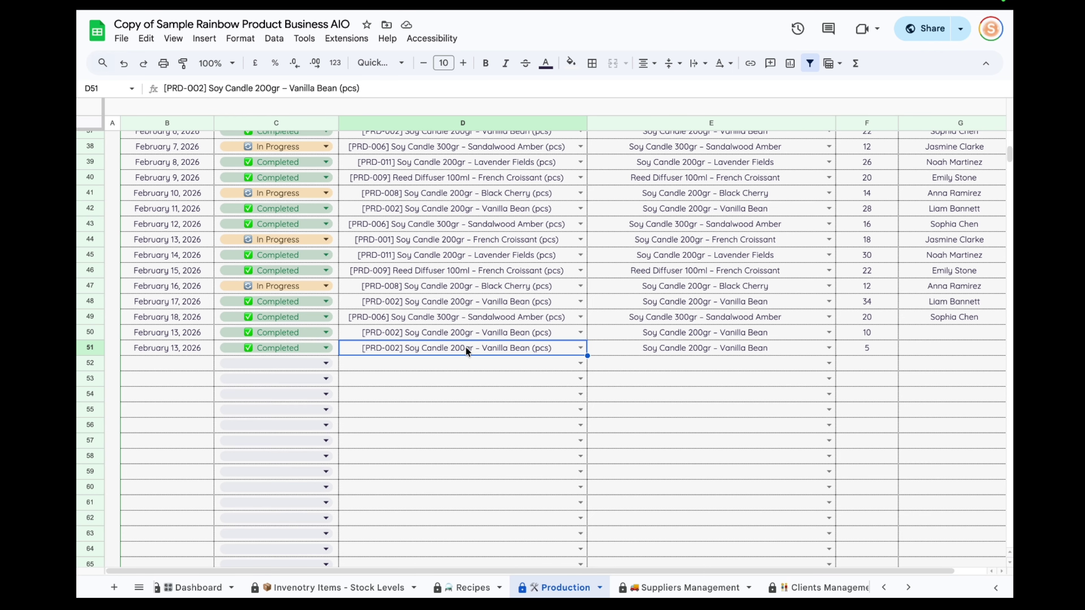
pyautogui.click(679, 348)
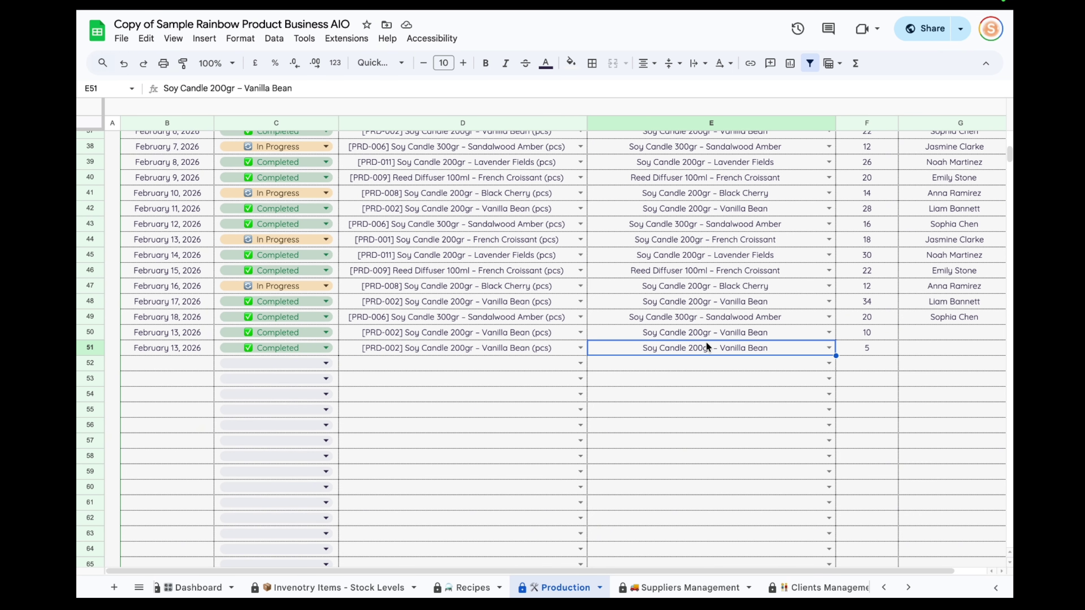
pyautogui.click(869, 349)
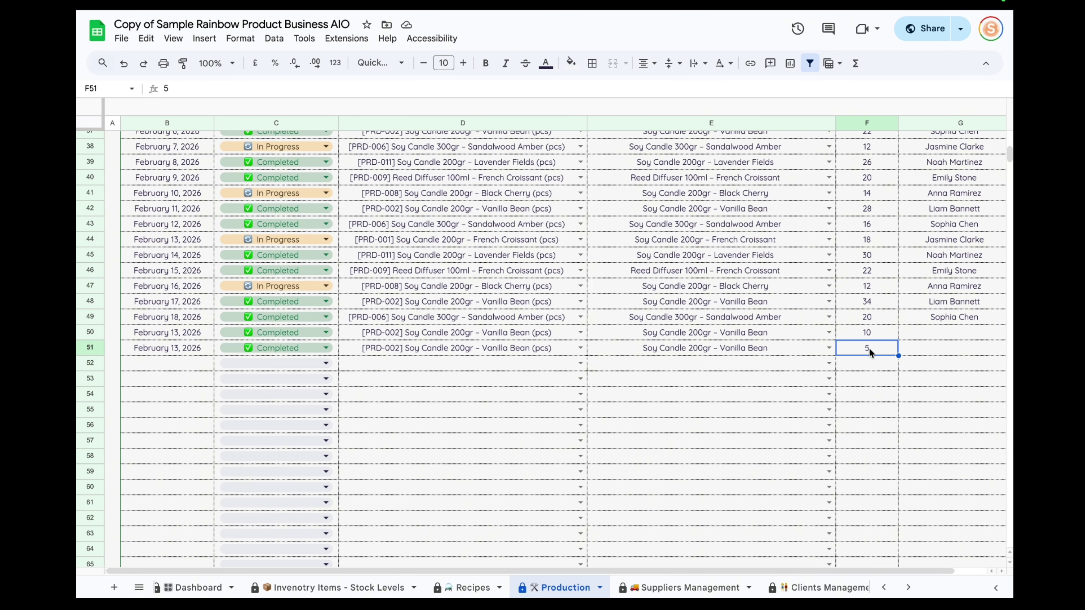
pyautogui.click(737, 353)
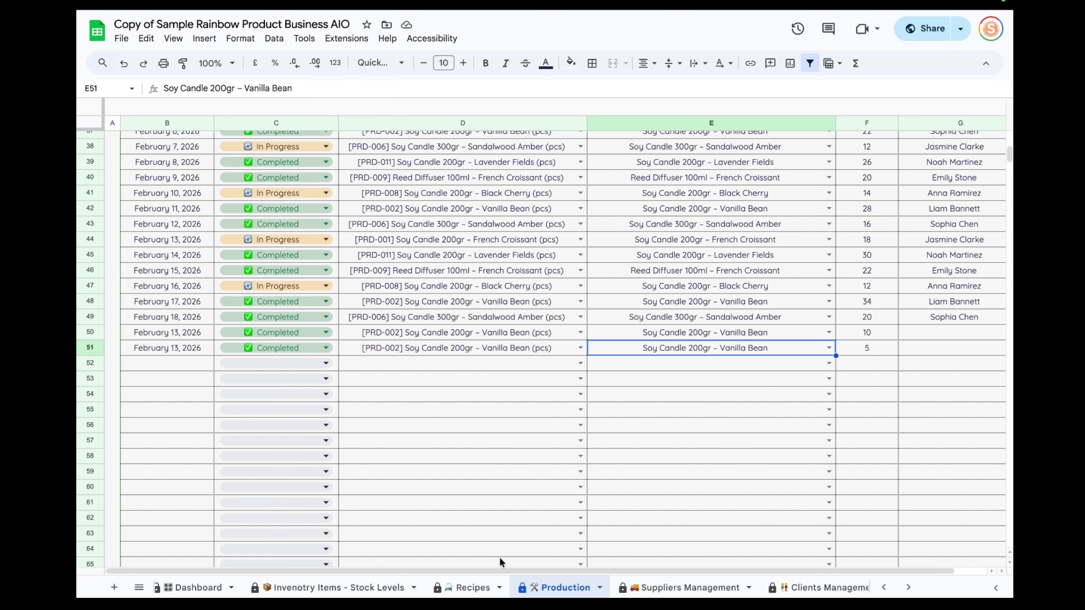
pyautogui.click(470, 587)
pyautogui.scroll(-5, 447, 348)
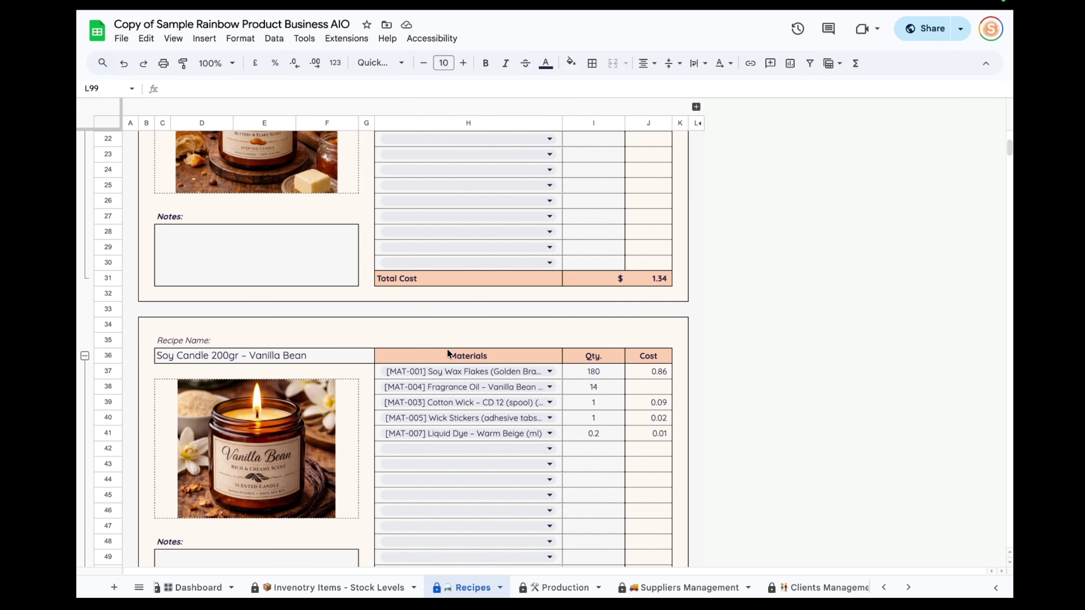
pyautogui.scroll(-3, 447, 354)
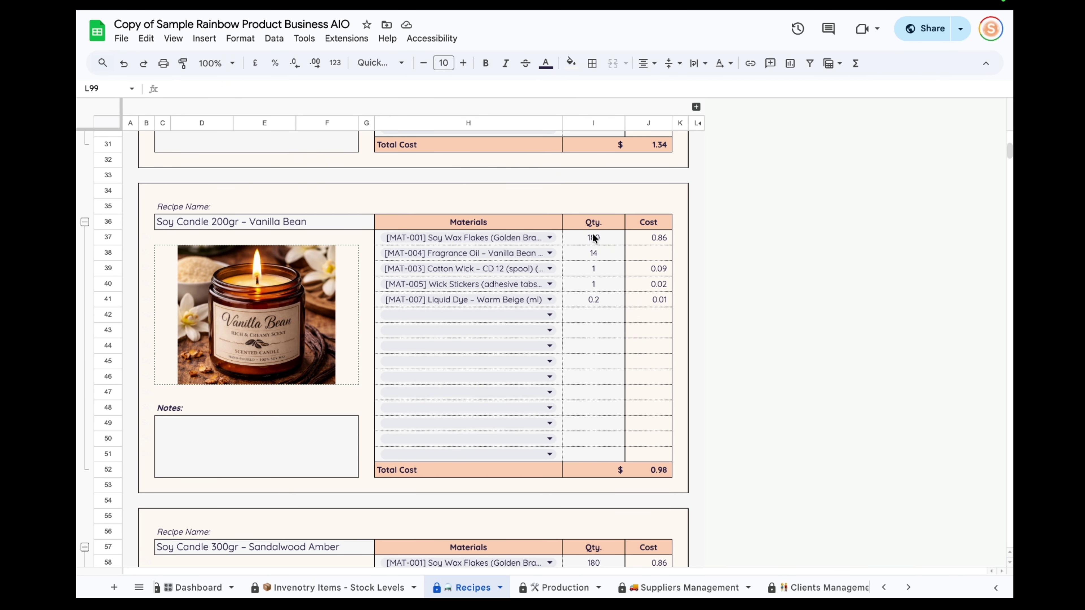
pyautogui.moveTo(593, 237); pyautogui.dragTo(592, 301)
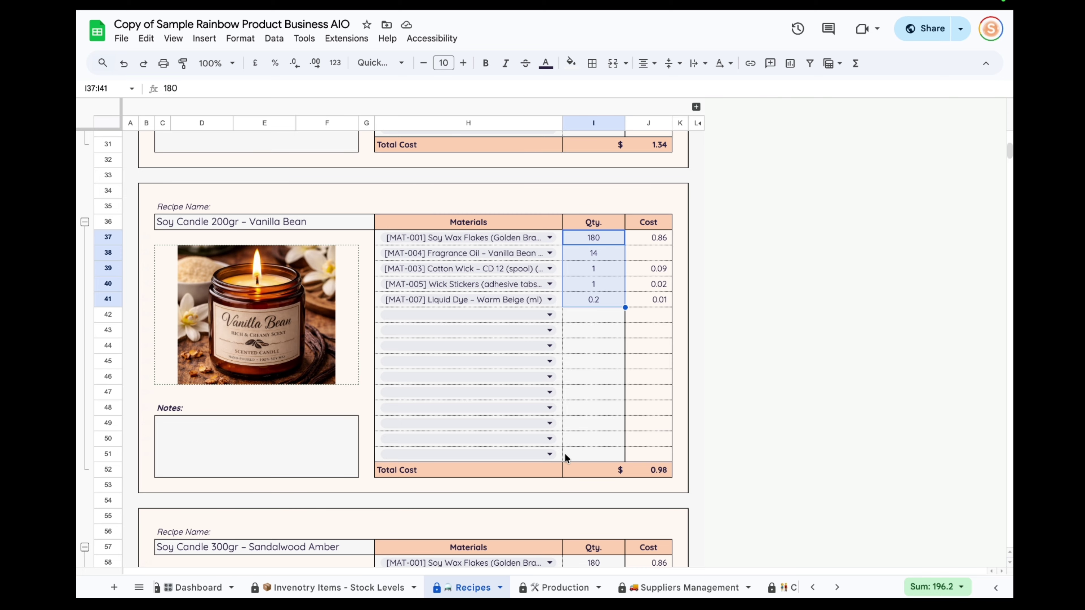
# Step: Set the status of the first empty entry, row 114, in the IN – Purchases & Inventory sheet to Invoice Received
pyautogui.hscroll(5, 254, 589)
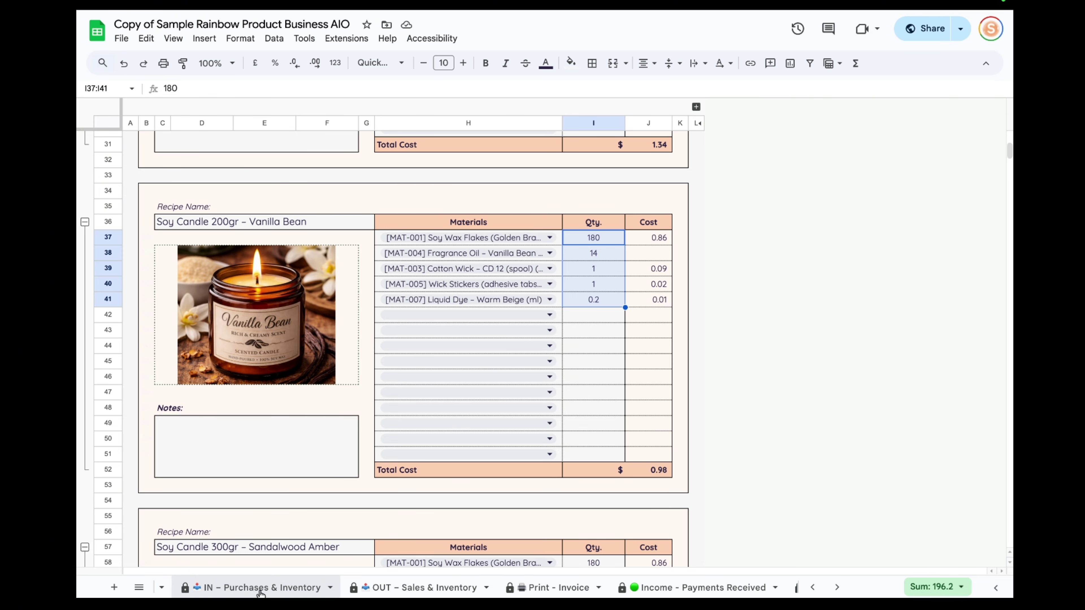
pyautogui.click(260, 588)
pyautogui.scroll(-20, 399, 436)
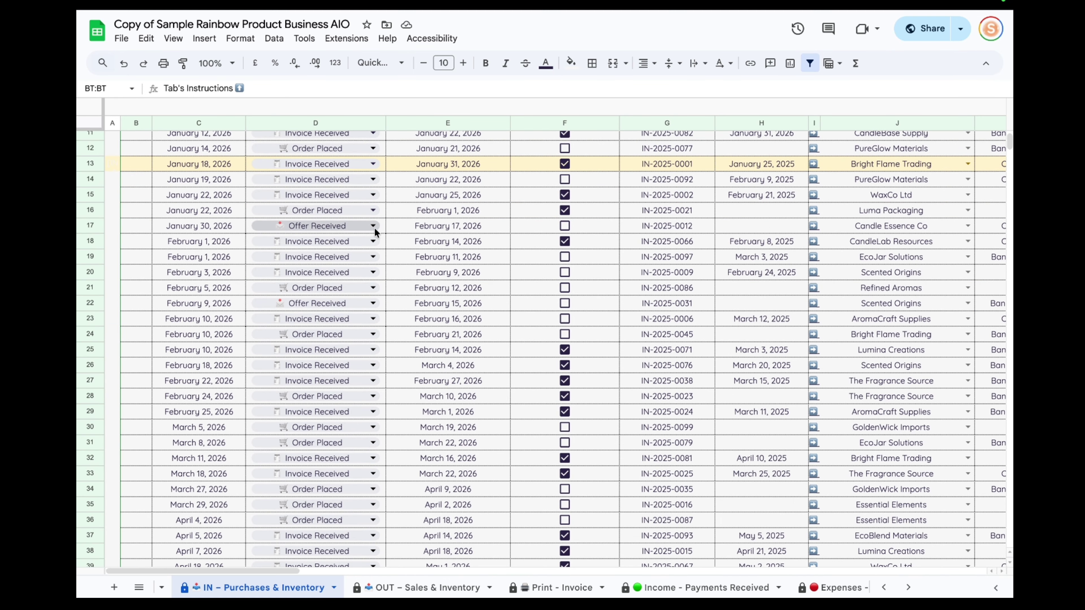
pyautogui.scroll(-9, 357, 421)
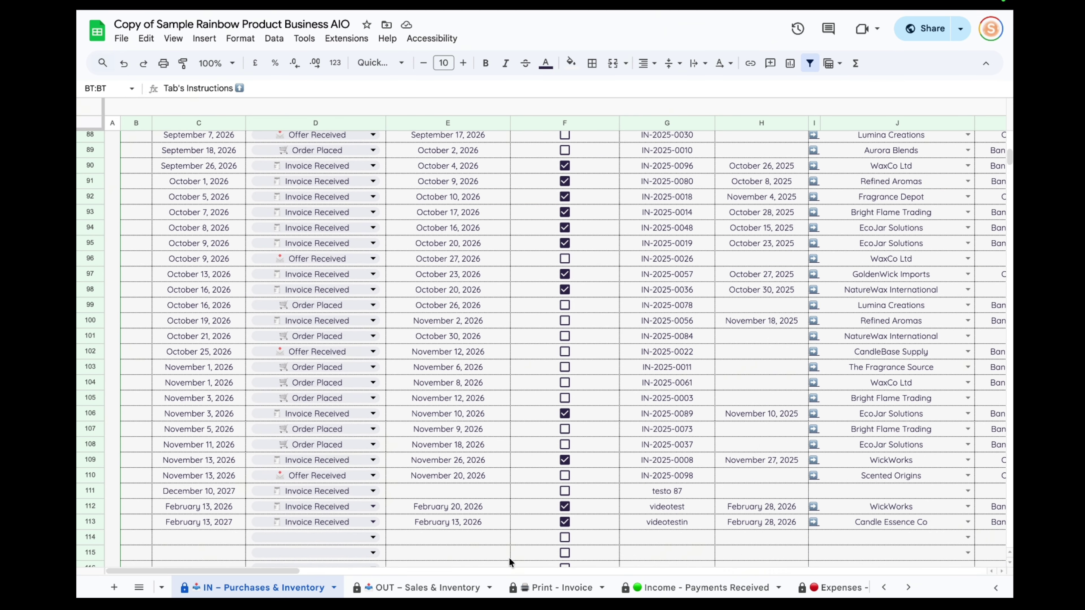
pyautogui.click(373, 537)
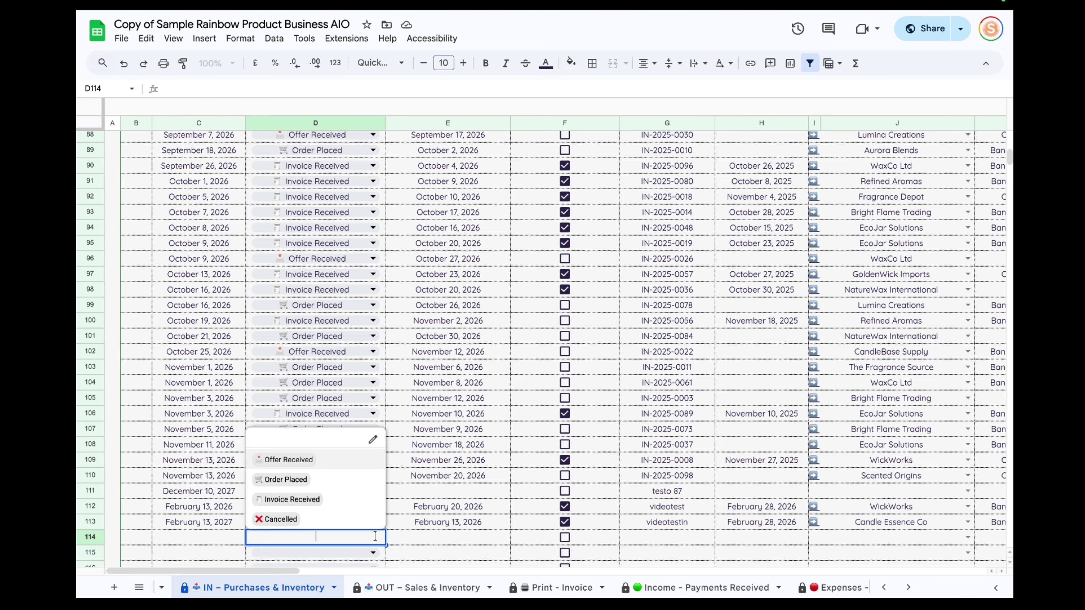
pyautogui.click(323, 501)
pyautogui.click(468, 537)
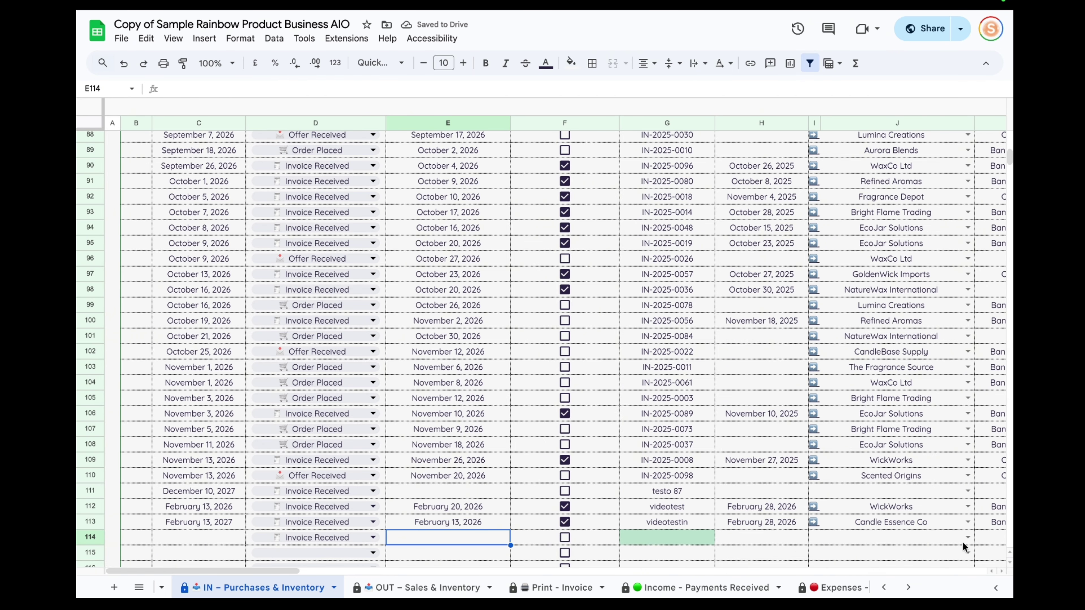
# Step: In row 114 of the purchases sheet, choose item [PRD-002] Soy Candle 200gr – Vanilla Bean (pcs) with quantity 5
pyautogui.moveTo(279, 569); pyautogui.dragTo(569, 571)
pyautogui.click(629, 540)
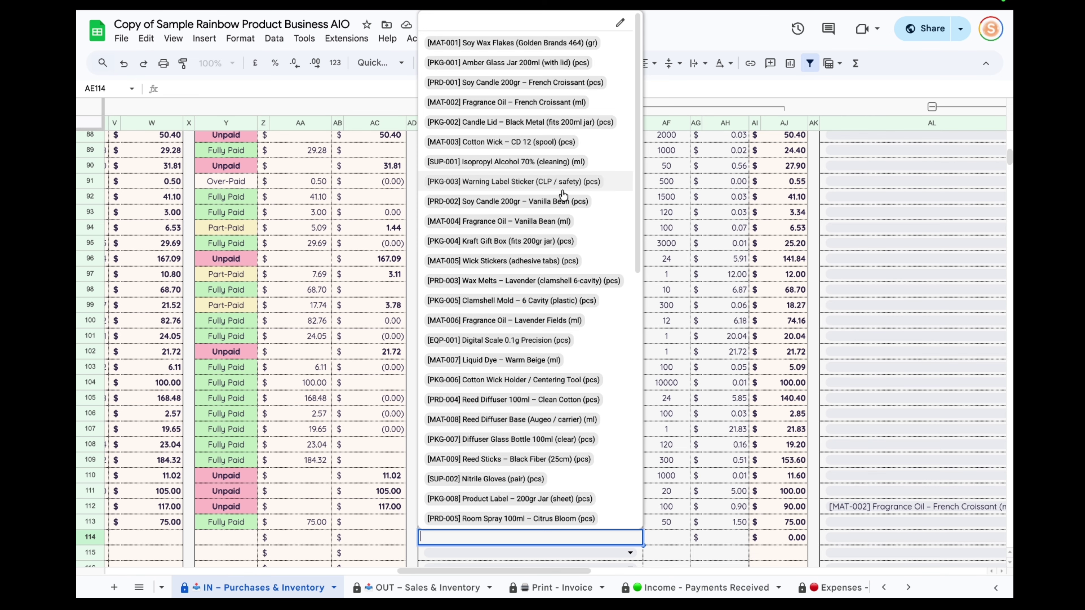
pyautogui.scroll(-10, 554, 404)
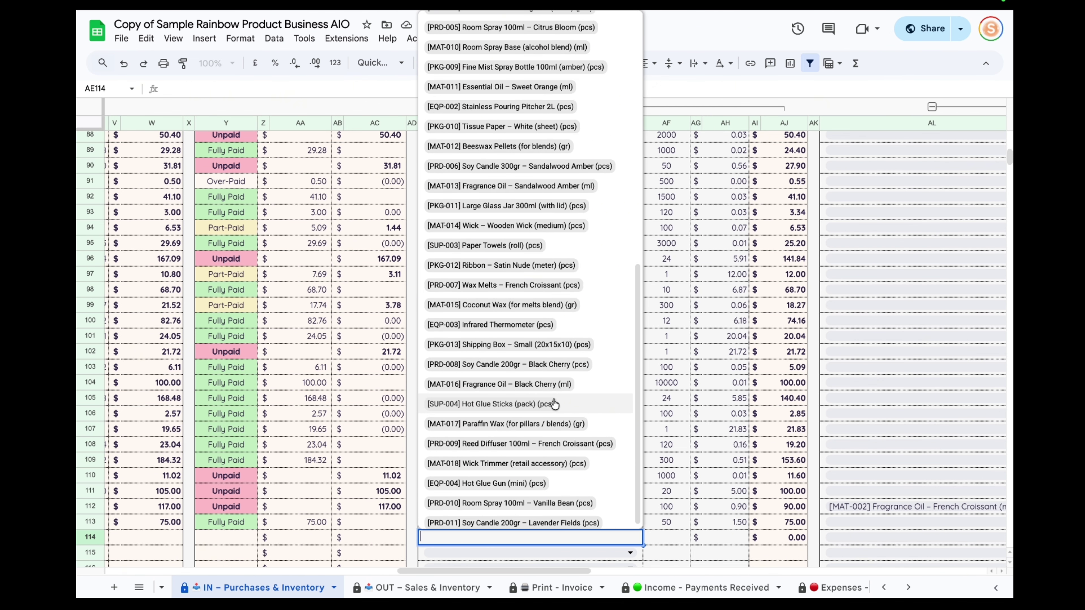
pyautogui.write('vanil')
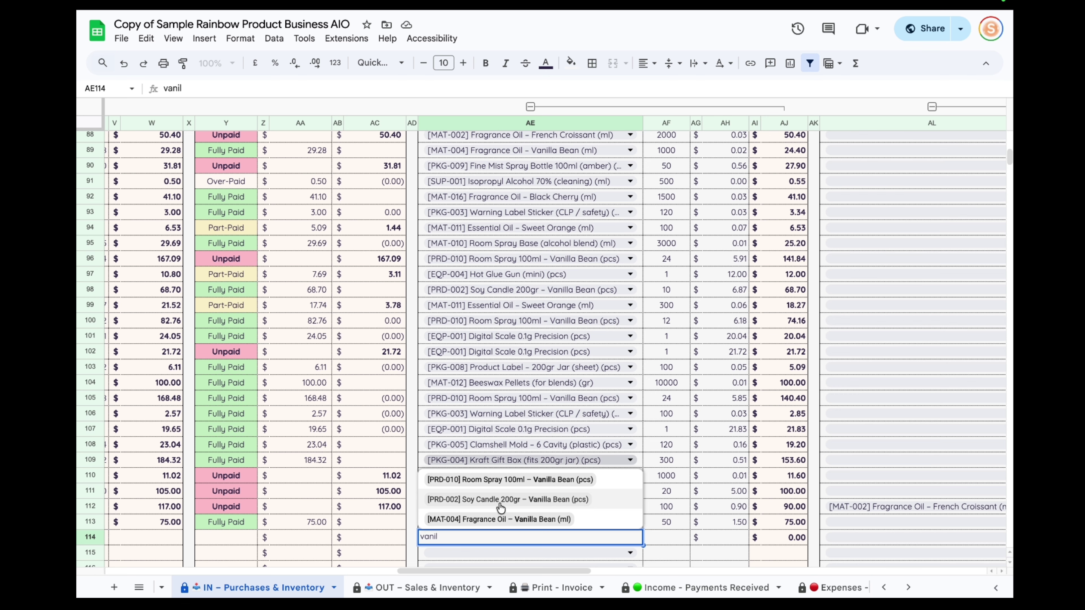
pyautogui.press('Down')
pyautogui.press('Down')
pyautogui.press('Return')
pyautogui.click(671, 540)
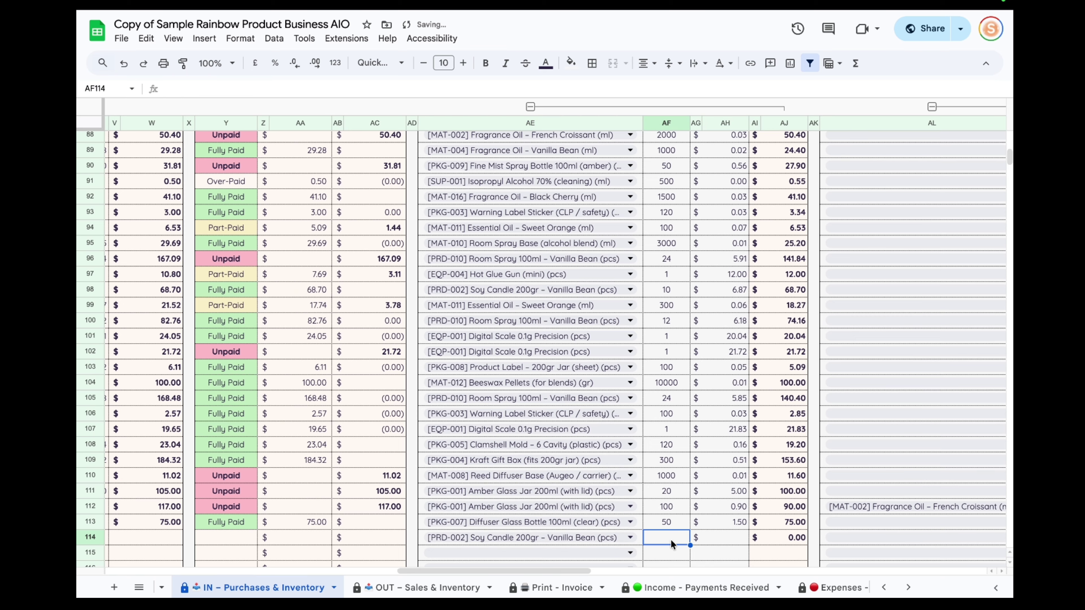
pyautogui.write('5')
pyautogui.press('Return')
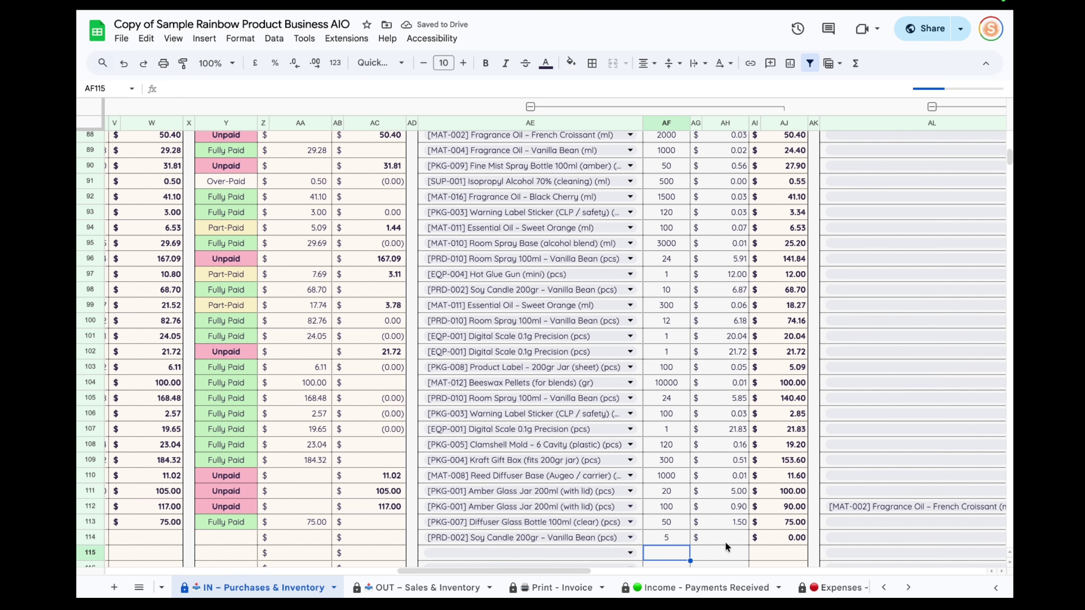
# Step: Tick the column F checkbox for purchase row 114
pyautogui.moveTo(528, 571); pyautogui.dragTo(235, 570)
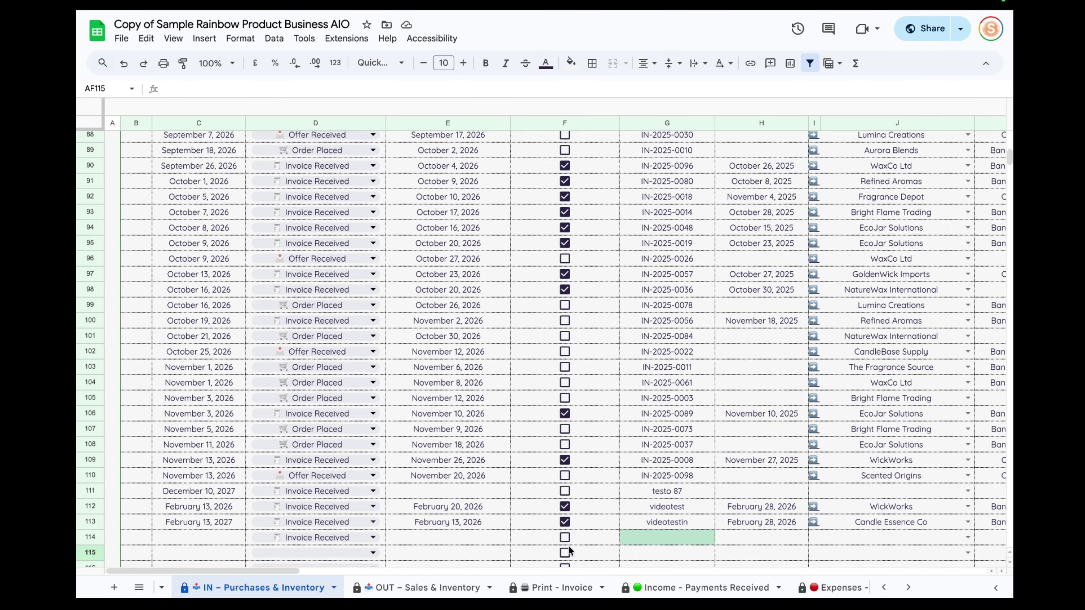
pyautogui.click(565, 538)
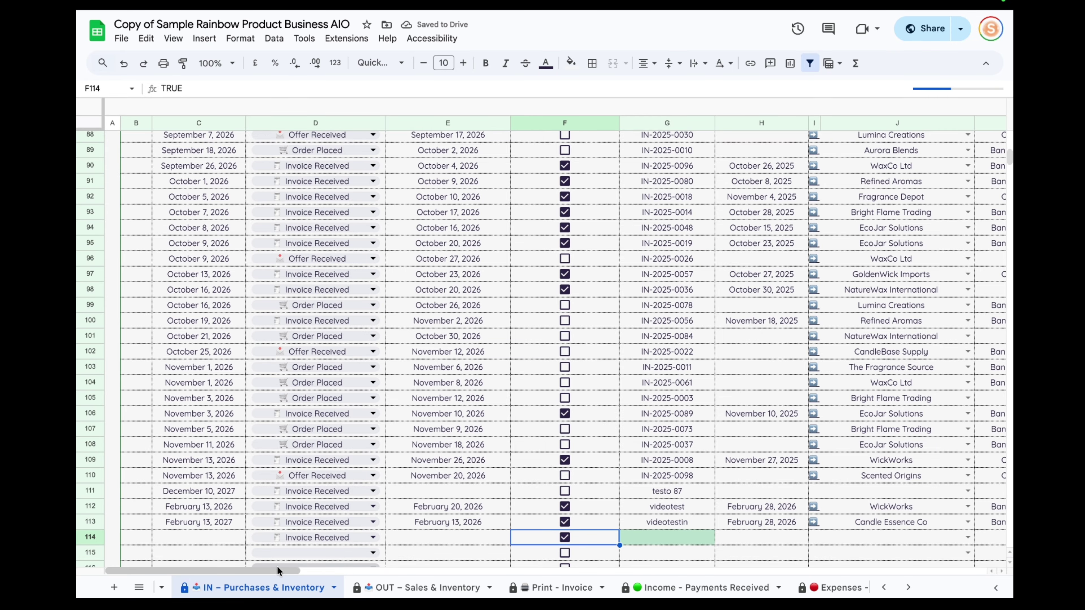
pyautogui.moveTo(276, 566); pyautogui.dragTo(222, 571)
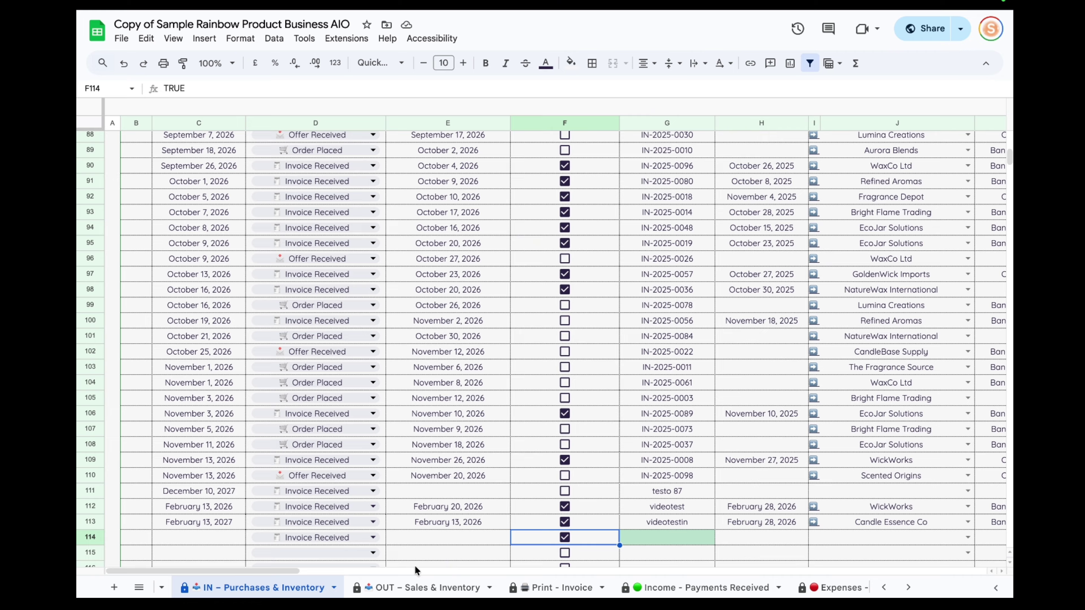
# Step: Examine the latest entries and their product and quantity columns in the OUT – Sales & Inventory sheet
pyautogui.click(416, 586)
pyautogui.scroll(-5, 491, 486)
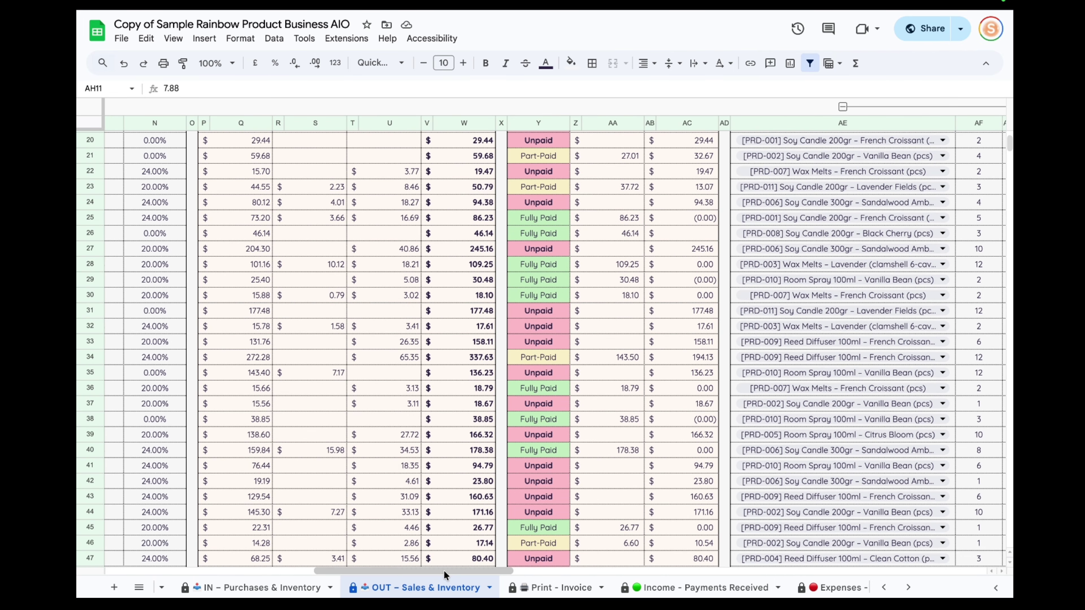
pyautogui.moveTo(444, 570); pyautogui.dragTo(103, 556)
pyautogui.scroll(-20, 376, 423)
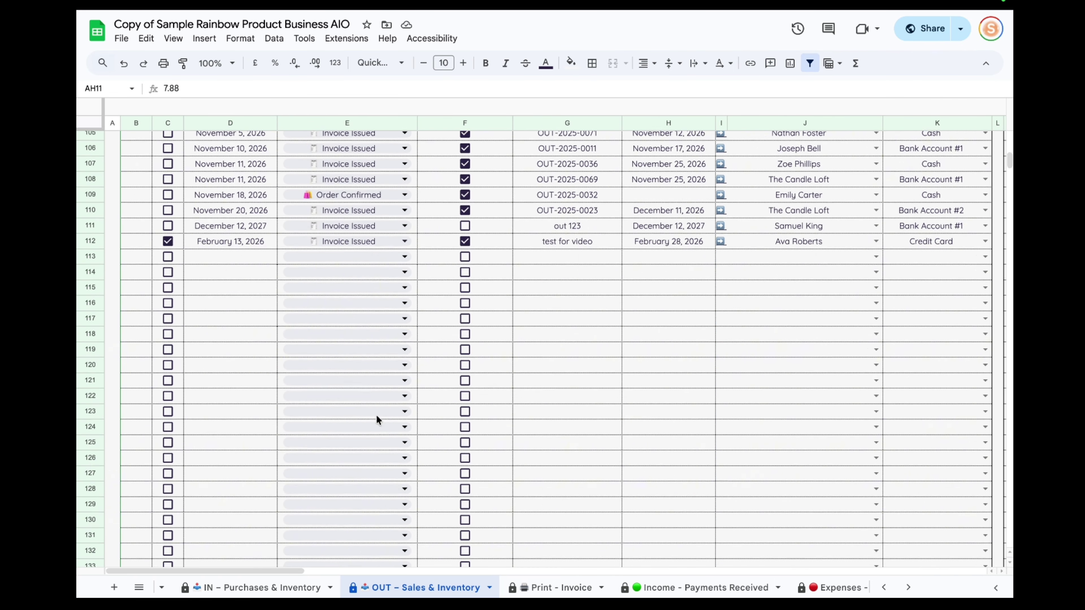
pyautogui.moveTo(280, 571); pyautogui.dragTo(728, 552)
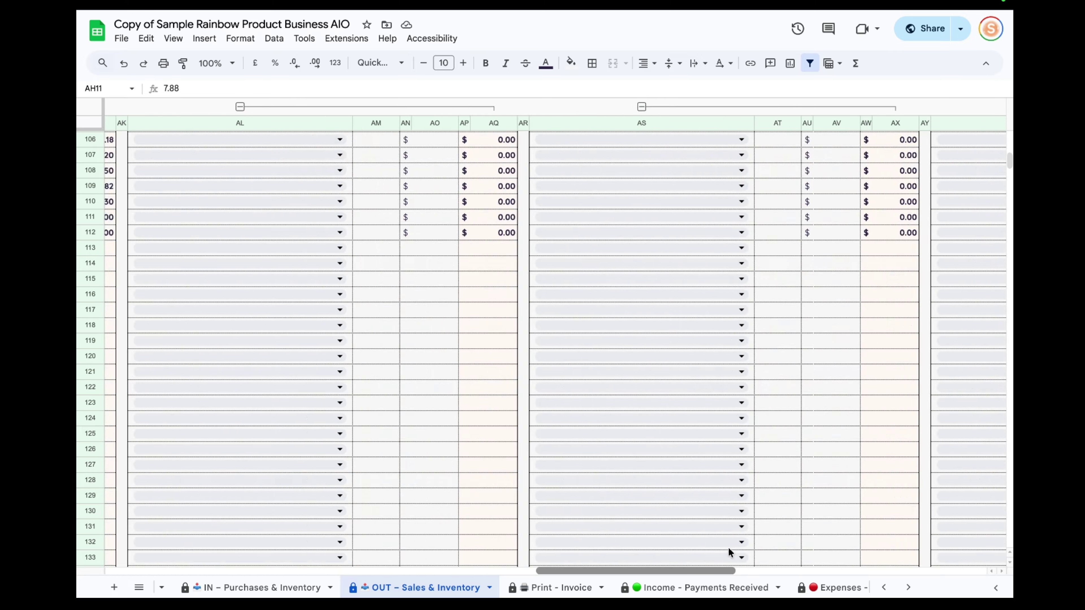
pyautogui.hscroll(-10, 354, 297)
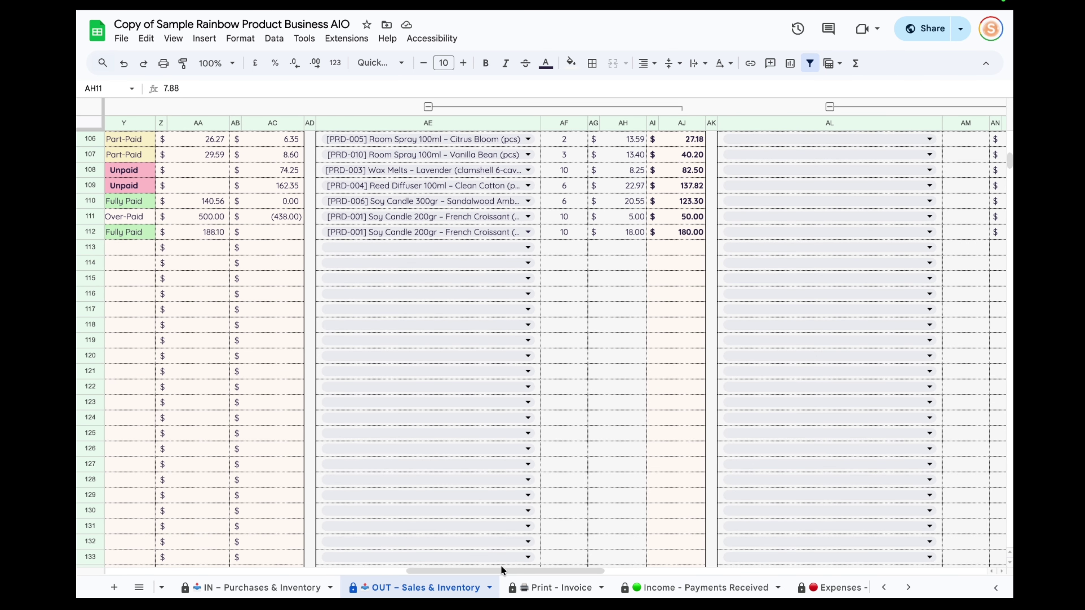
pyautogui.moveTo(504, 572); pyautogui.dragTo(205, 568)
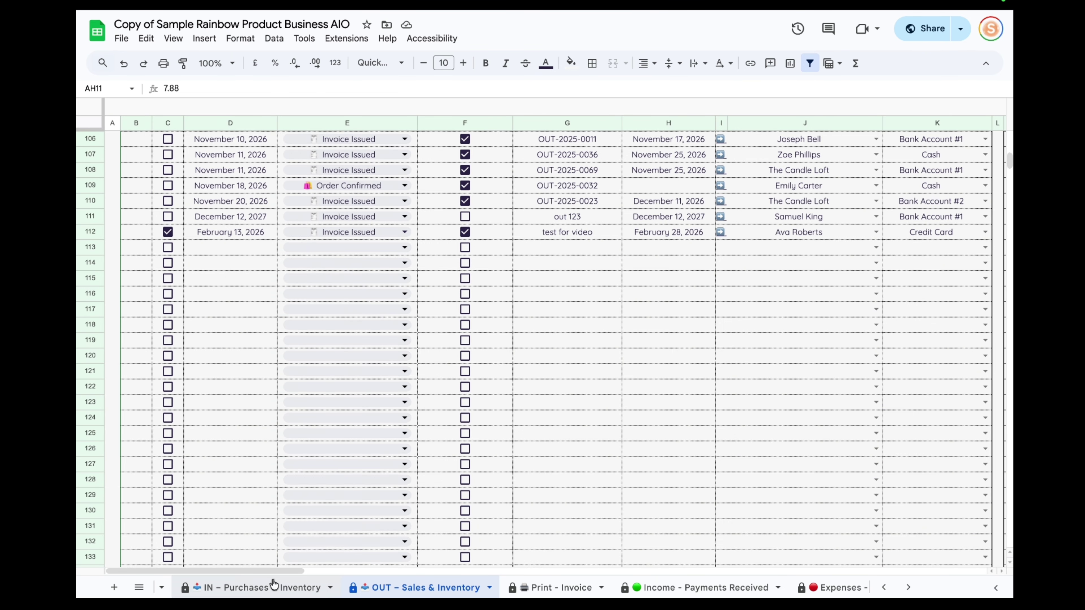
# Step: Clear the status, product and quantity of row 114 in the IN – Purchases & Inventory sheet
pyautogui.click(256, 588)
pyautogui.click(381, 539)
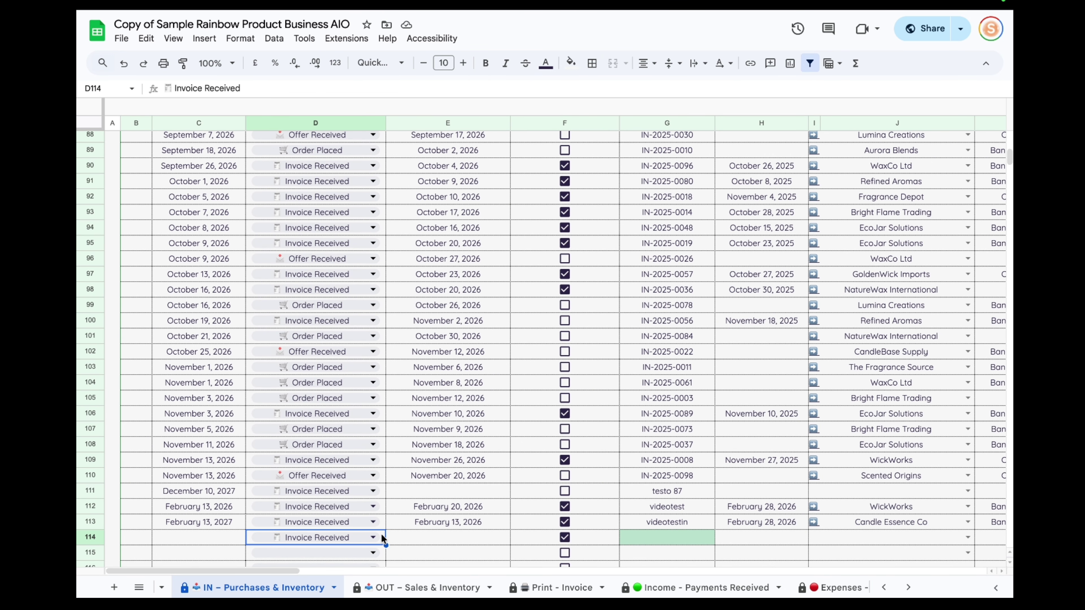
pyautogui.press('Delete')
pyautogui.moveTo(268, 571)
pyautogui.mouseDown()
pyautogui.moveTo(581, 571)
pyautogui.moveTo(256, 572)
pyautogui.mouseUp()
pyautogui.click(533, 537)
pyautogui.press('Delete')
pyautogui.click(560, 537)
# Step: Look up the Soy Candle 200gr – Vanilla Bean recipe name in the Recipes sheet
pyautogui.hscroll(-5, 415, 586)
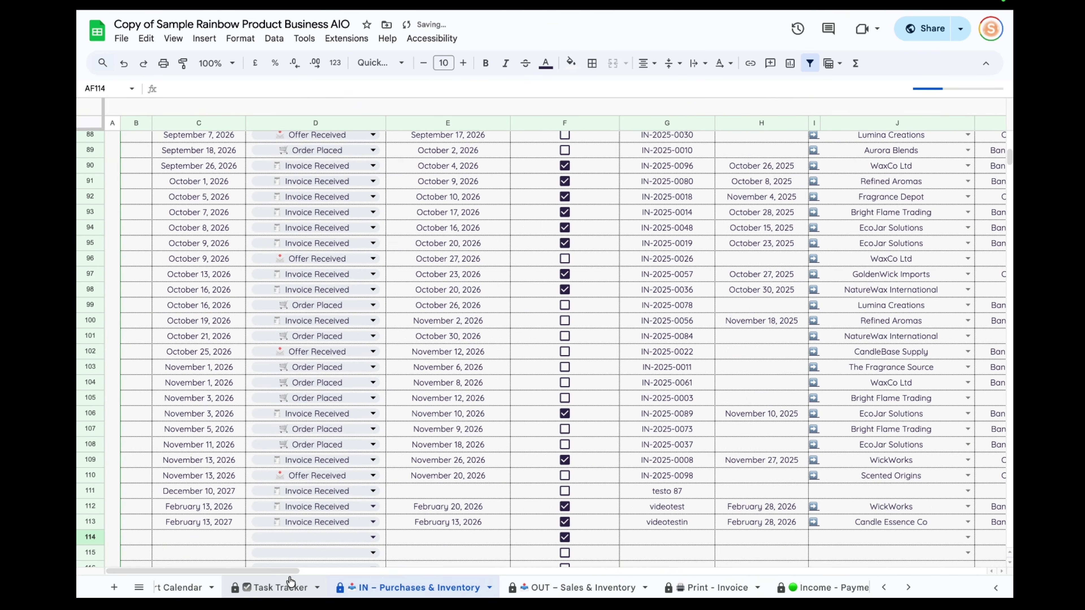
pyautogui.hscroll(-10, 415, 586)
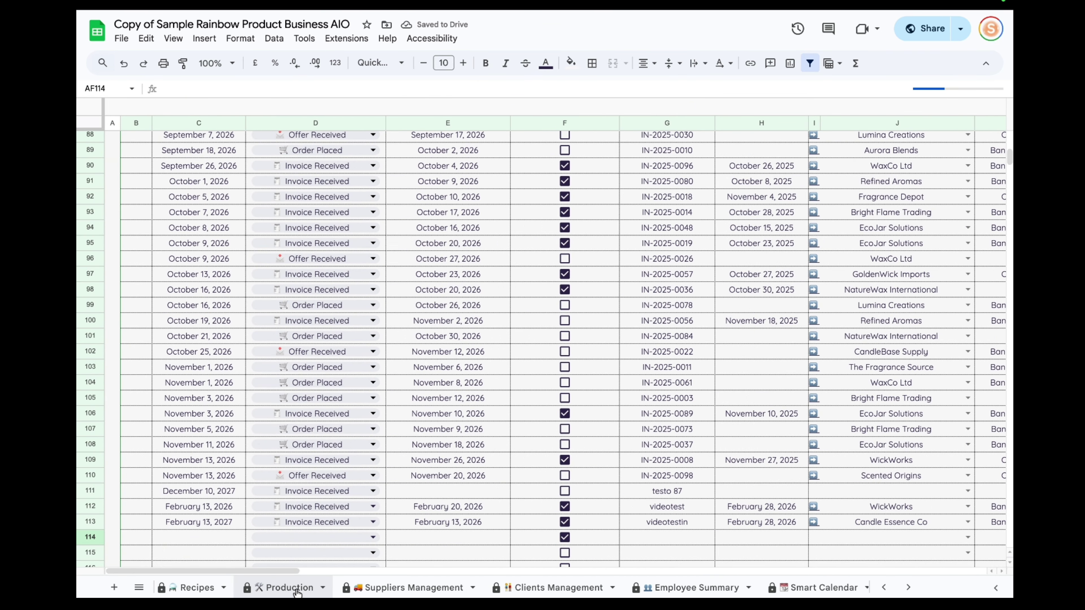
pyautogui.click(287, 589)
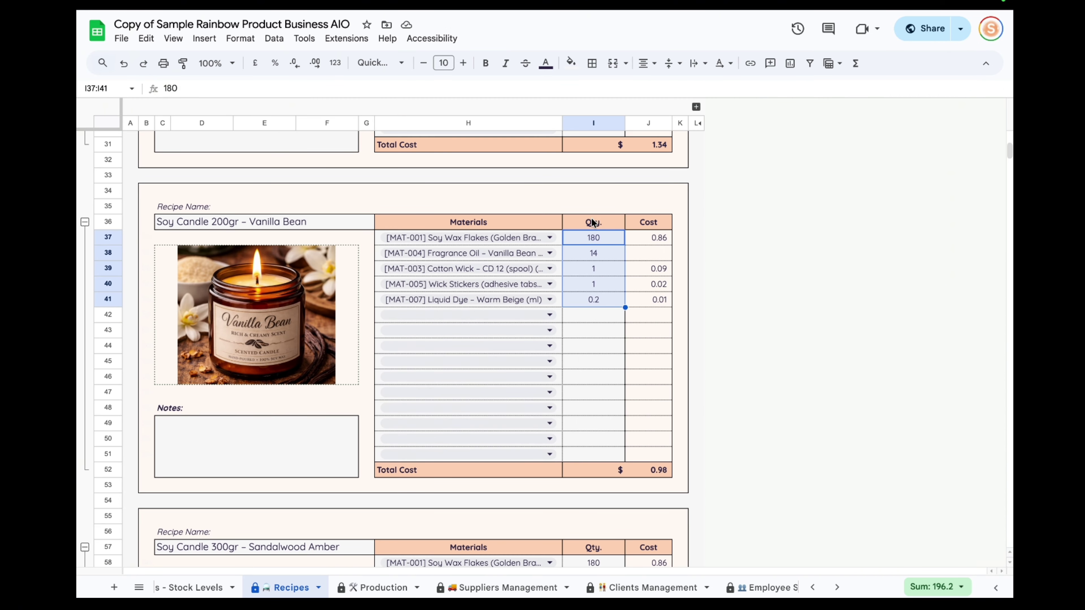
pyautogui.click(261, 227)
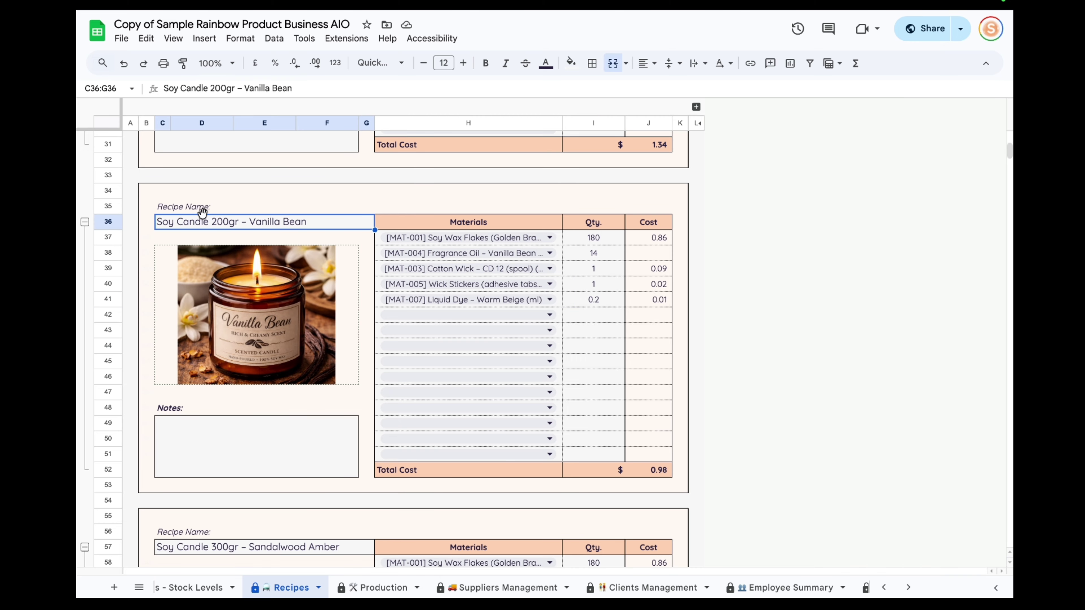
# Step: Review row 51 of the Production sheet, examining its product, recipe, quantity and available status options
pyautogui.click(364, 588)
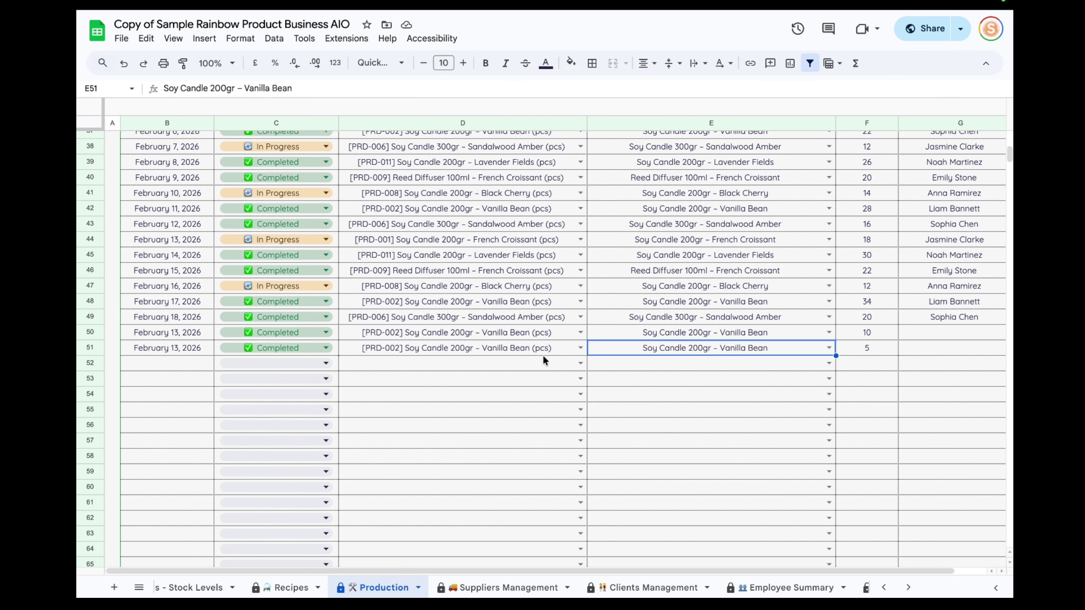
pyautogui.scroll(8, 365, 396)
pyautogui.scroll(2, 364, 397)
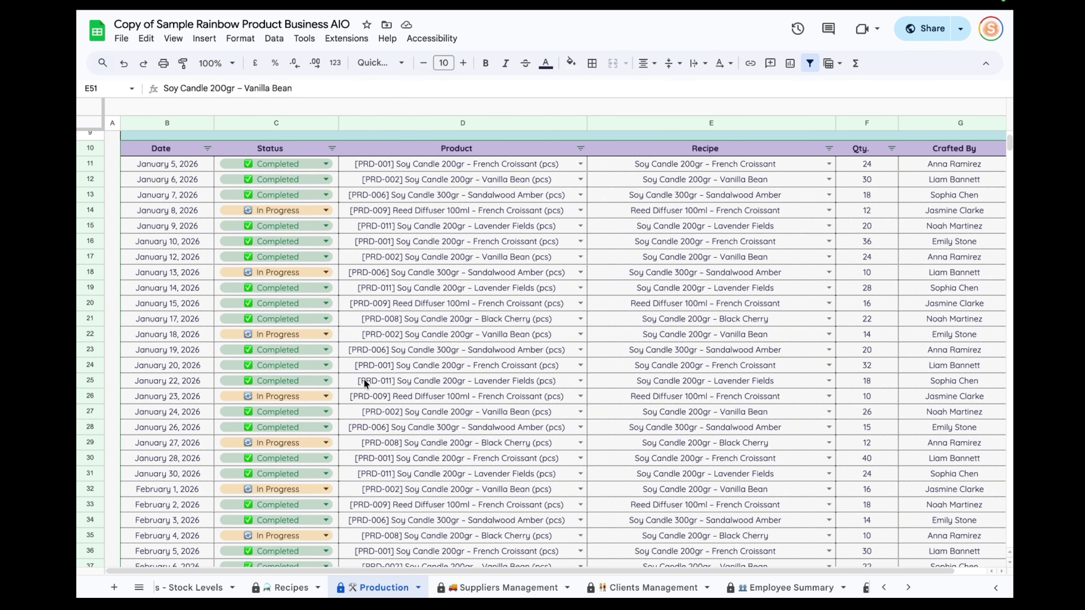
pyautogui.scroll(-5, 364, 396)
pyautogui.click(874, 515)
pyautogui.press('Left')
pyautogui.press('Left')
pyautogui.press('Left')
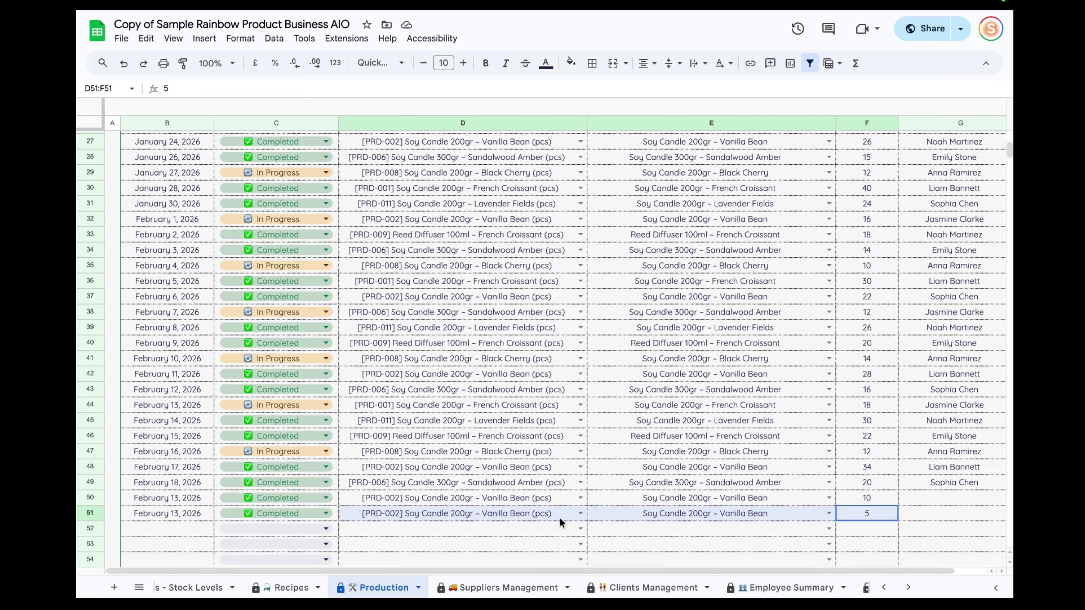
pyautogui.click(327, 514)
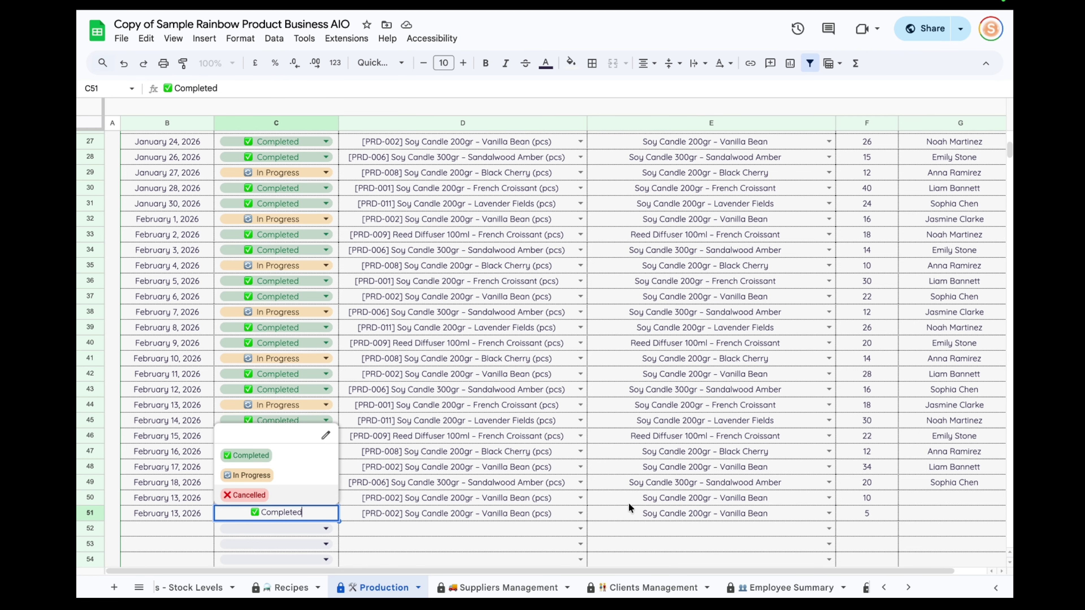
pyautogui.click(686, 545)
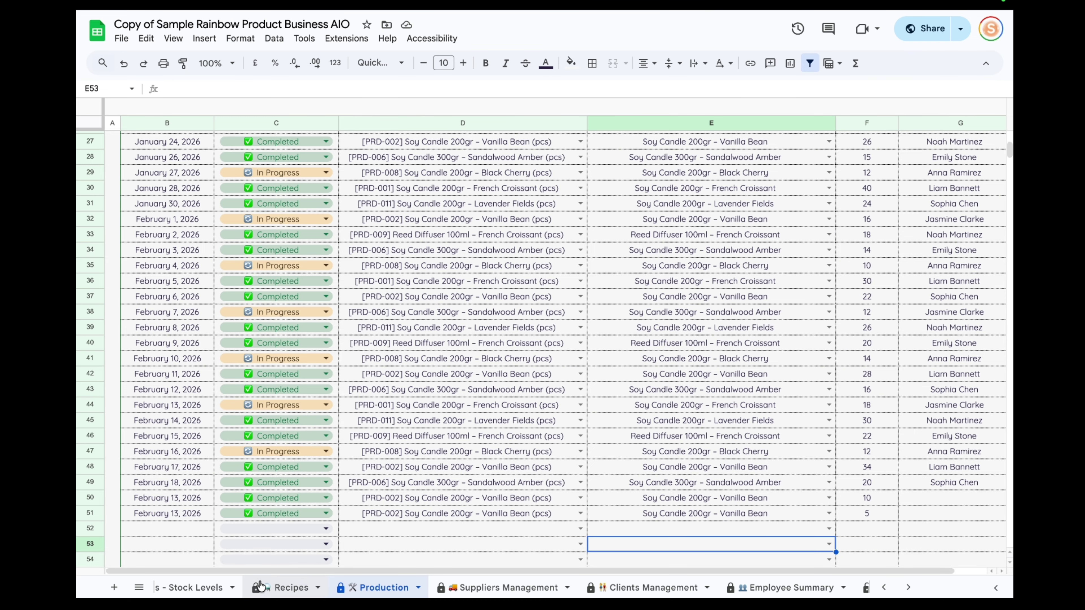
# Step: Change the recipe of the Vanilla Bean entry in production row 51 to Reed Diffuser 100ml – French Croissant
pyautogui.click(424, 518)
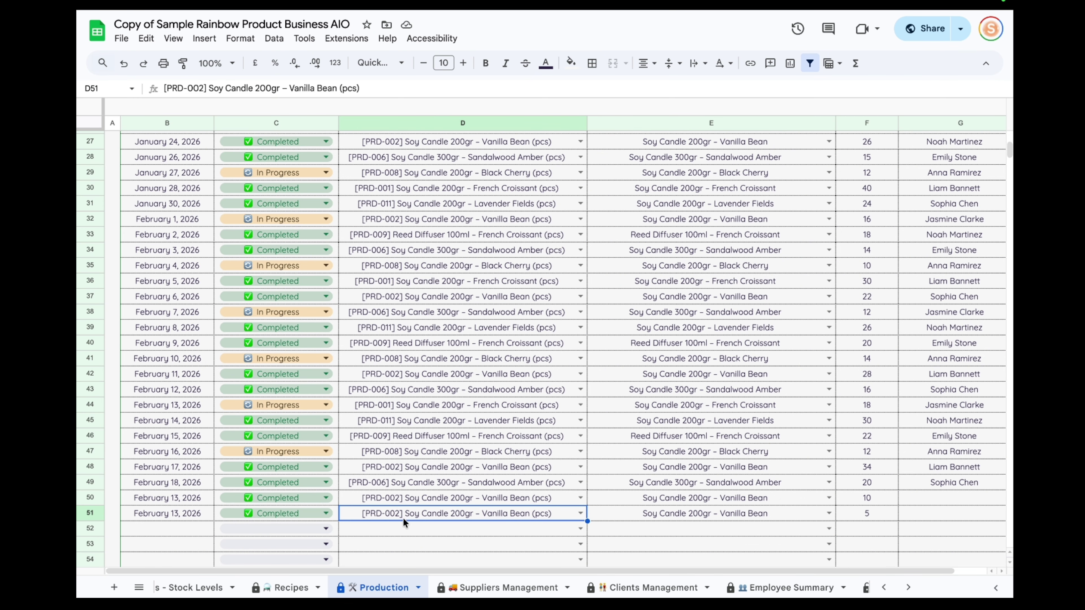
pyautogui.click(829, 513)
pyautogui.click(702, 106)
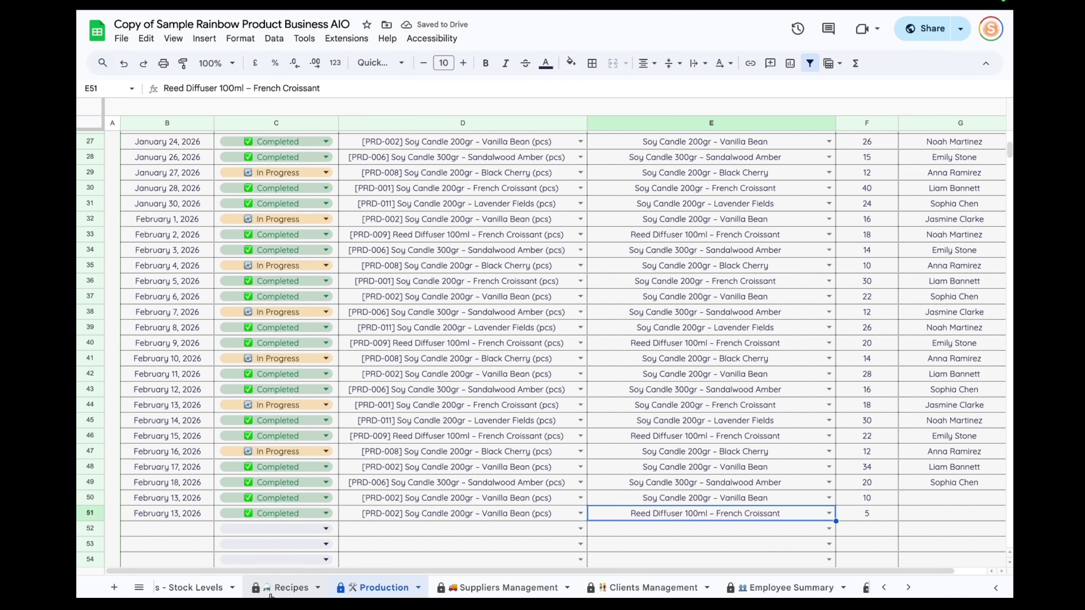
# Step: Examine the material quantities of the Reed Diffuser 100ml – French Croissant recipe in the Recipes sheet
pyautogui.click(287, 588)
pyautogui.scroll(-15, 505, 420)
pyautogui.scroll(-11, 506, 421)
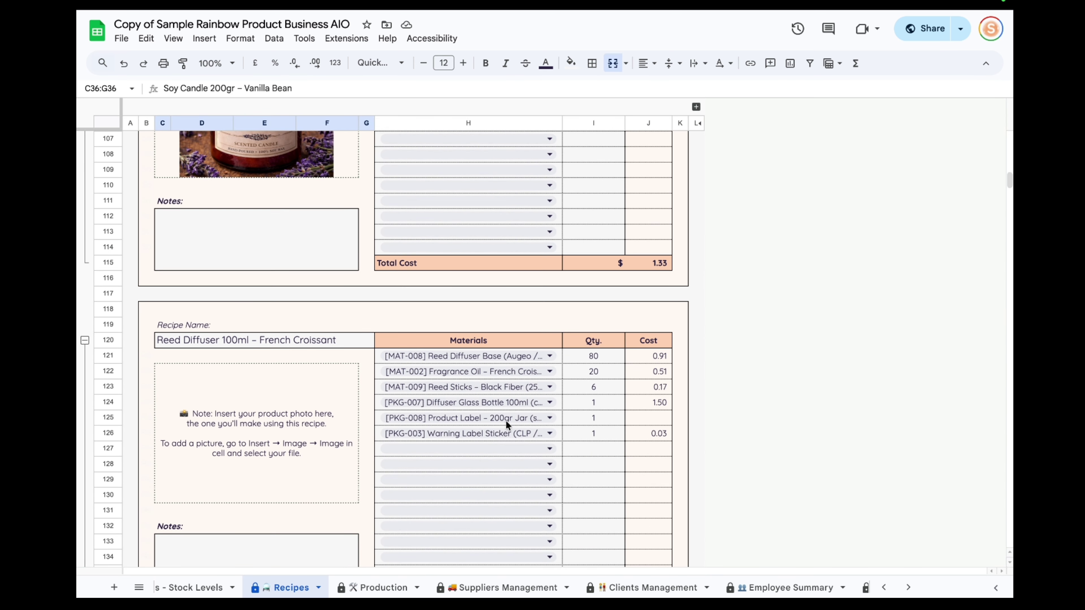
pyautogui.moveTo(593, 268); pyautogui.dragTo(604, 353)
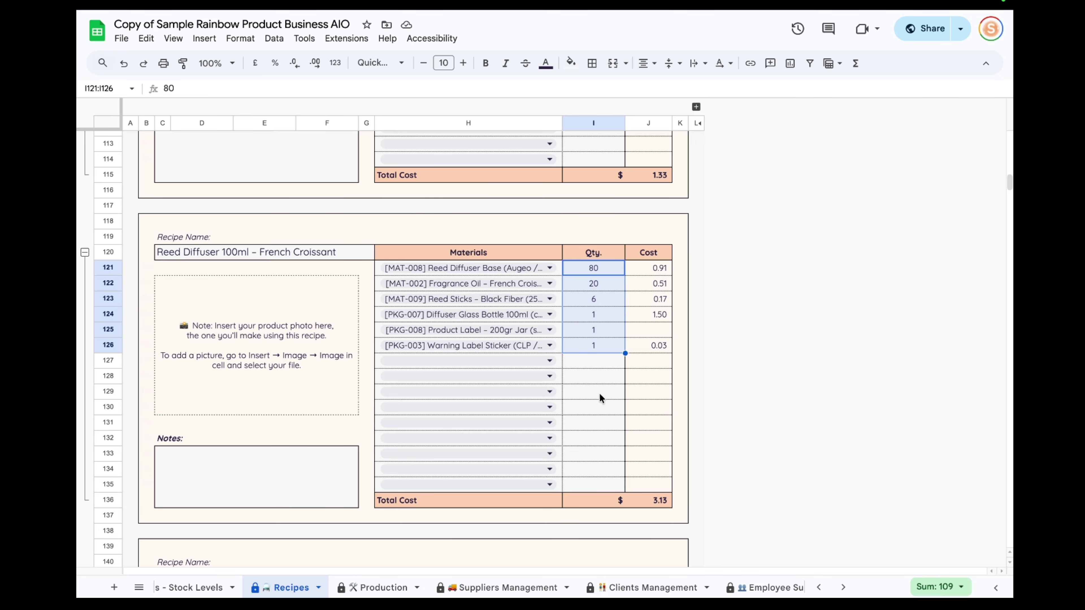
# Step: Browse the recipe cards in the Recipes sheet, including the unused Recipe Name 7 template
pyautogui.scroll(20, 600, 398)
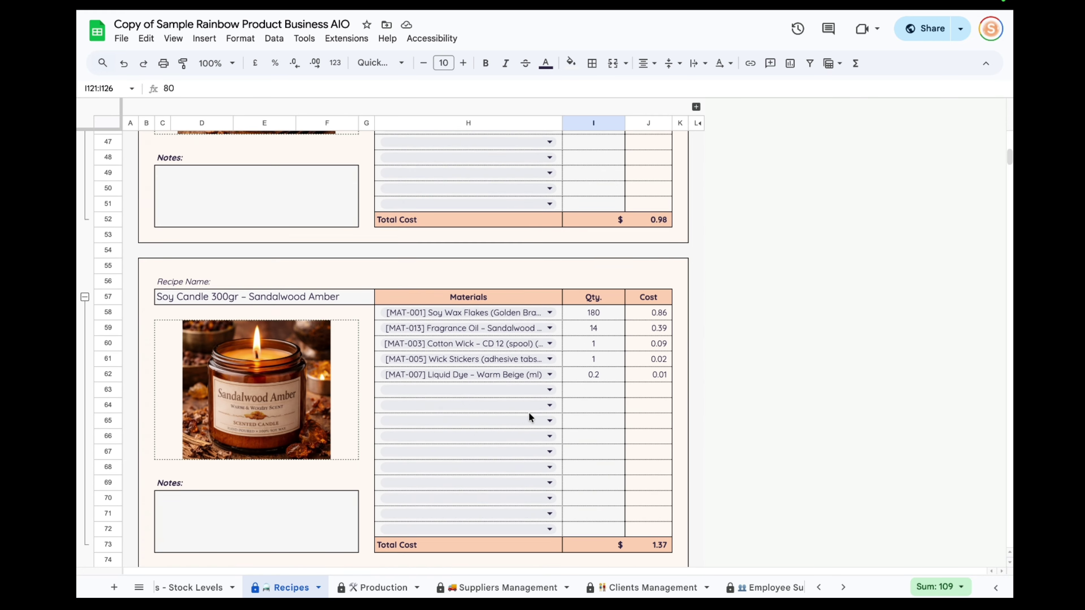
pyautogui.scroll(4, 523, 382)
pyautogui.scroll(-20, 502, 348)
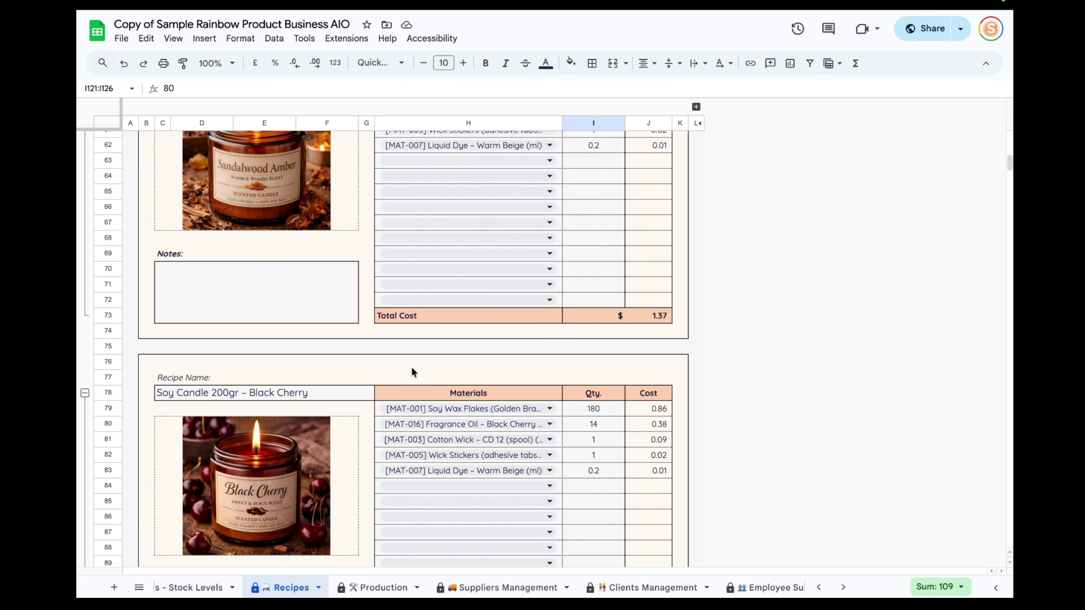
pyautogui.scroll(-20, 268, 355)
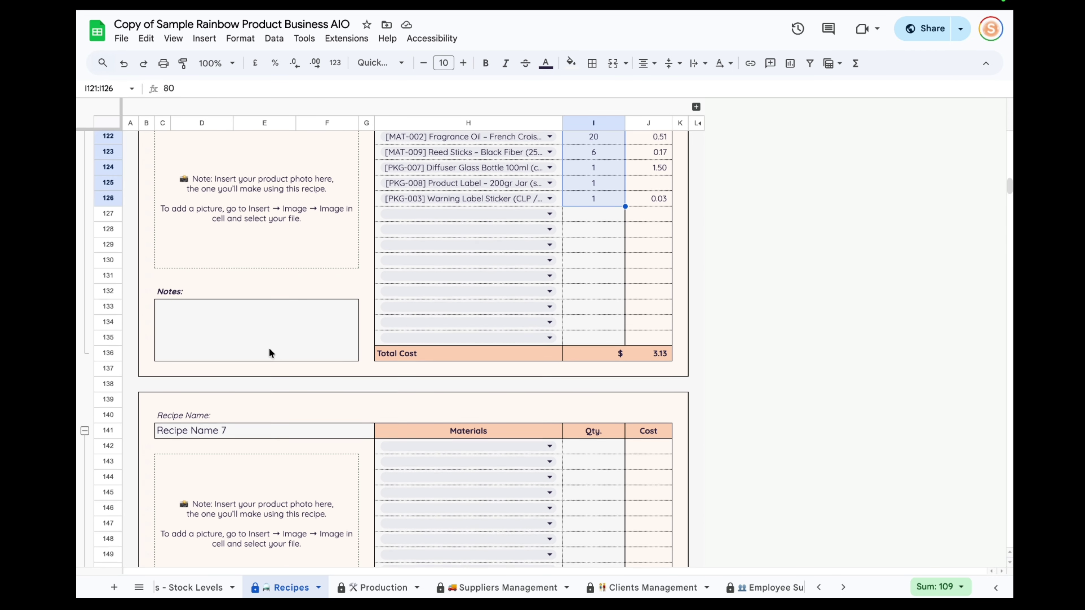
pyautogui.scroll(-10, 226, 421)
pyautogui.scroll(20, 370, 447)
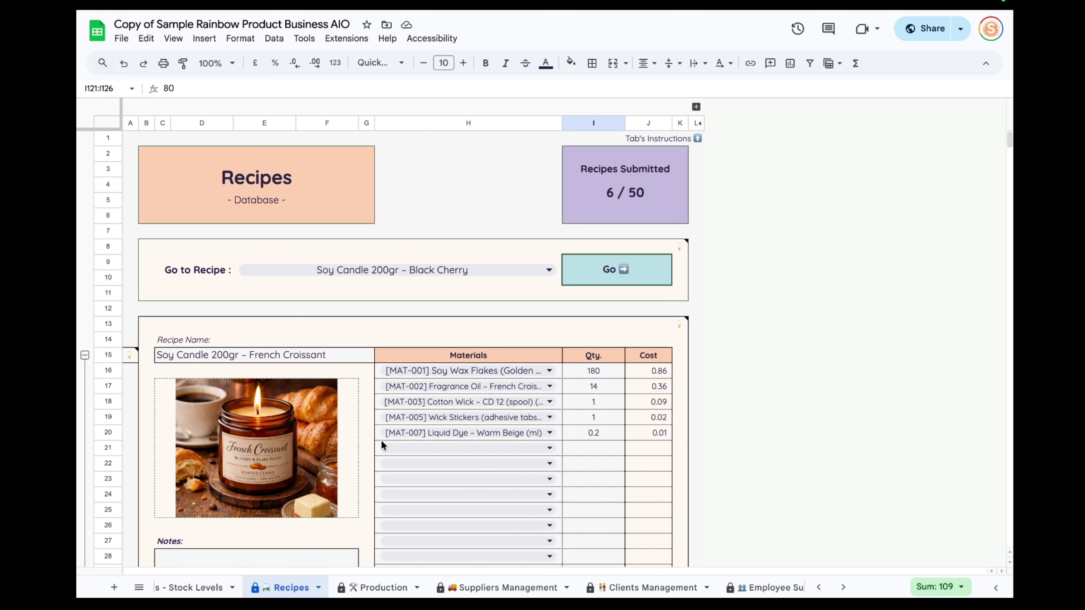
# Step: Examine the recipe name and material quantities on the Soy Candle 200gr – French Croissant card
pyautogui.scroll(-3, 300, 362)
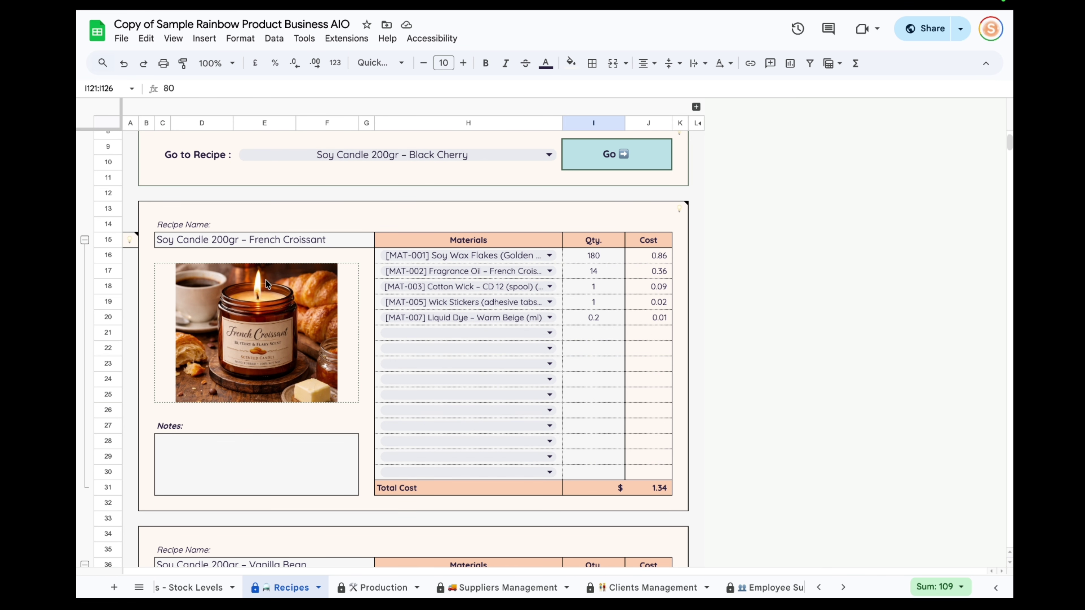
pyautogui.click(273, 240)
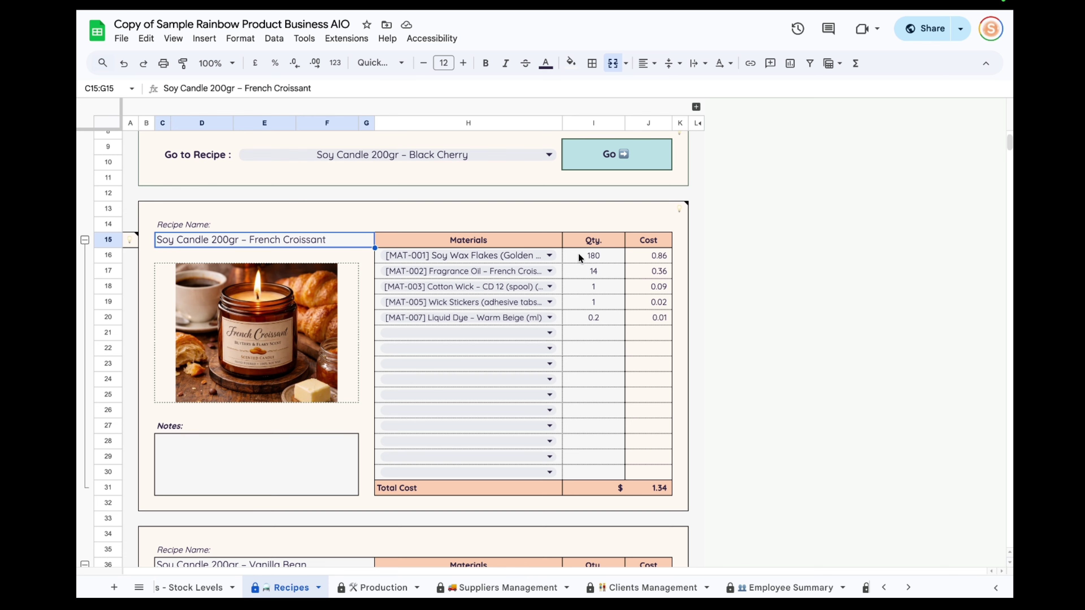
pyautogui.moveTo(580, 255); pyautogui.dragTo(591, 319)
pyautogui.click(592, 380)
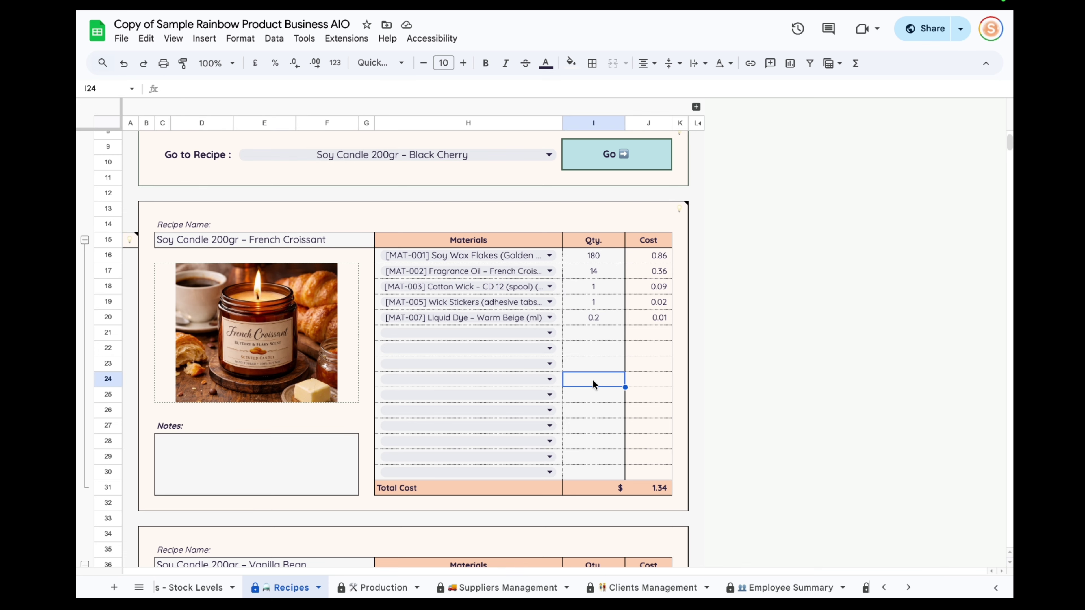
# Step: Set the Go to Recipe selector to Reed Diffuser 100ml – French Croissant and jump to that recipe card
pyautogui.scroll(3, 550, 377)
pyautogui.doubleClick(280, 261)
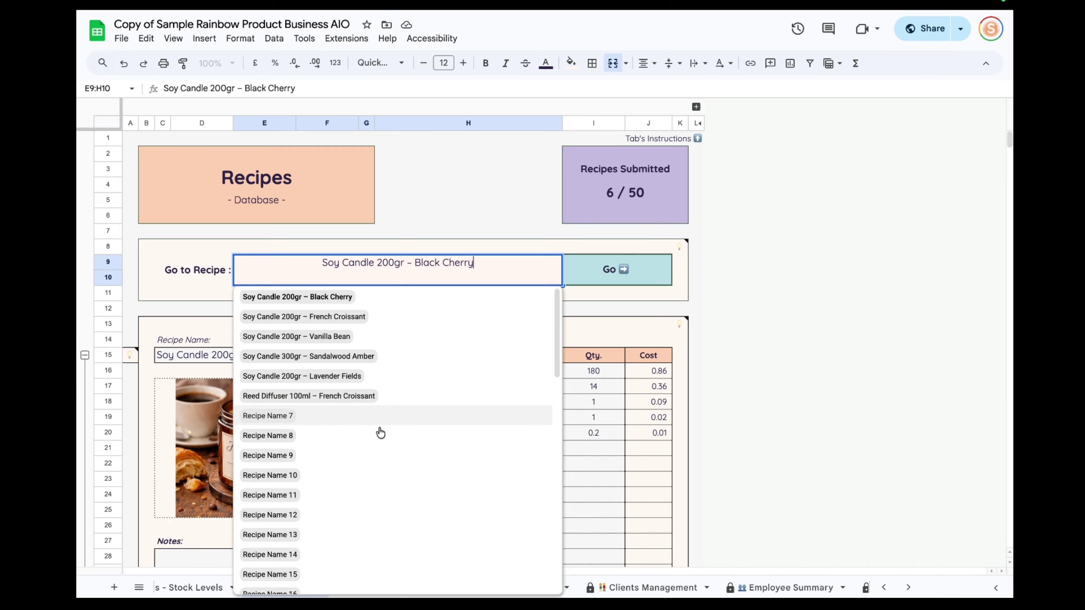
pyautogui.scroll(-8, 378, 440)
pyautogui.scroll(8, 378, 440)
pyautogui.click(376, 396)
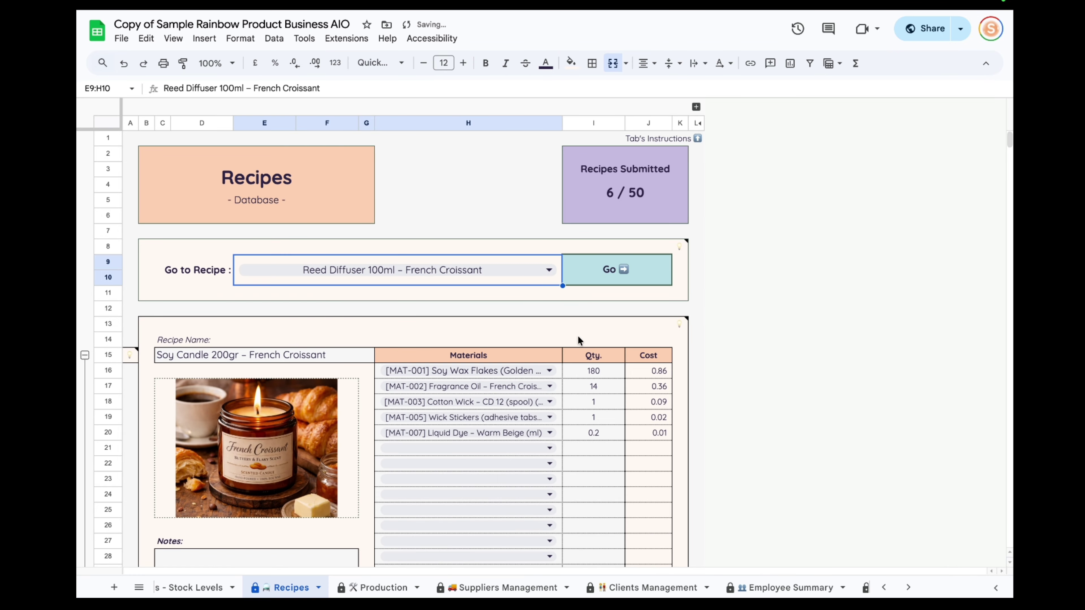
pyautogui.click(596, 278)
pyautogui.moveTo(618, 276)
pyautogui.click(623, 301)
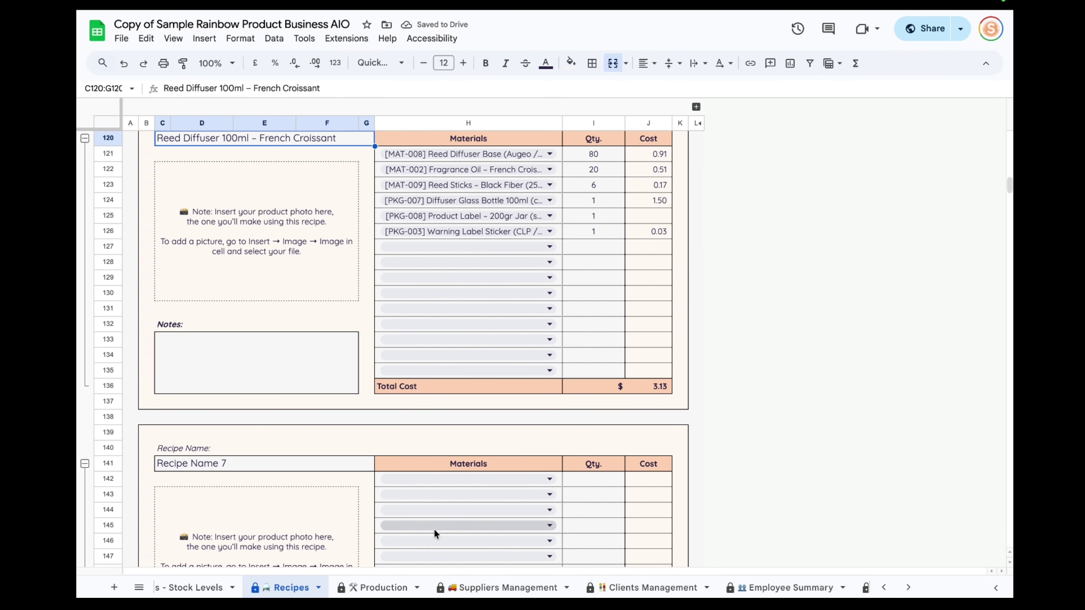
# Step: Return to the first entries of the log in the Production sheet
pyautogui.scroll(20, 498, 411)
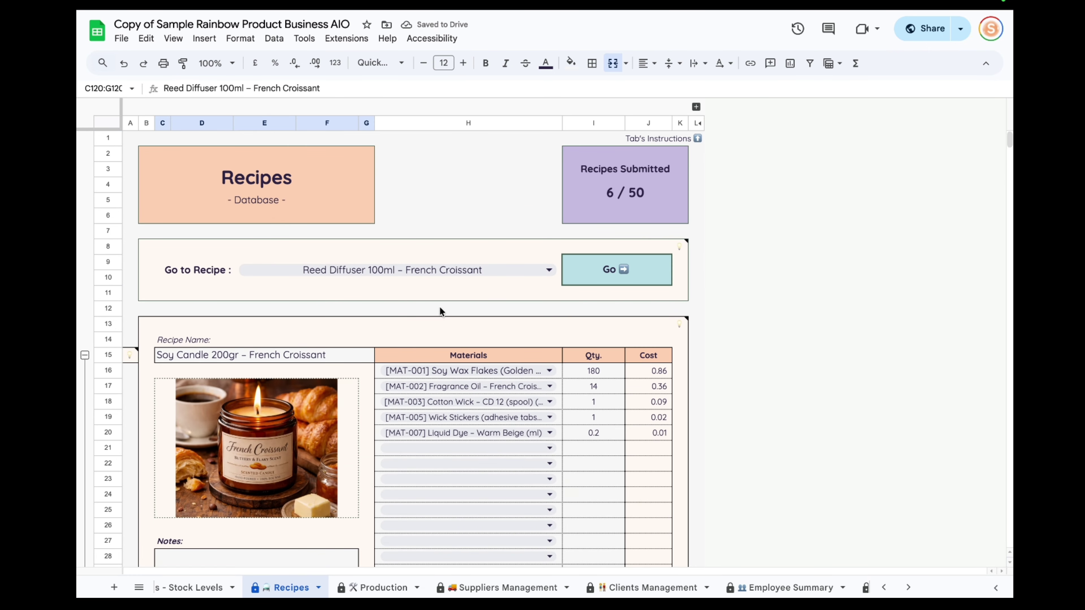
pyautogui.click(386, 589)
pyautogui.scroll(10, 393, 406)
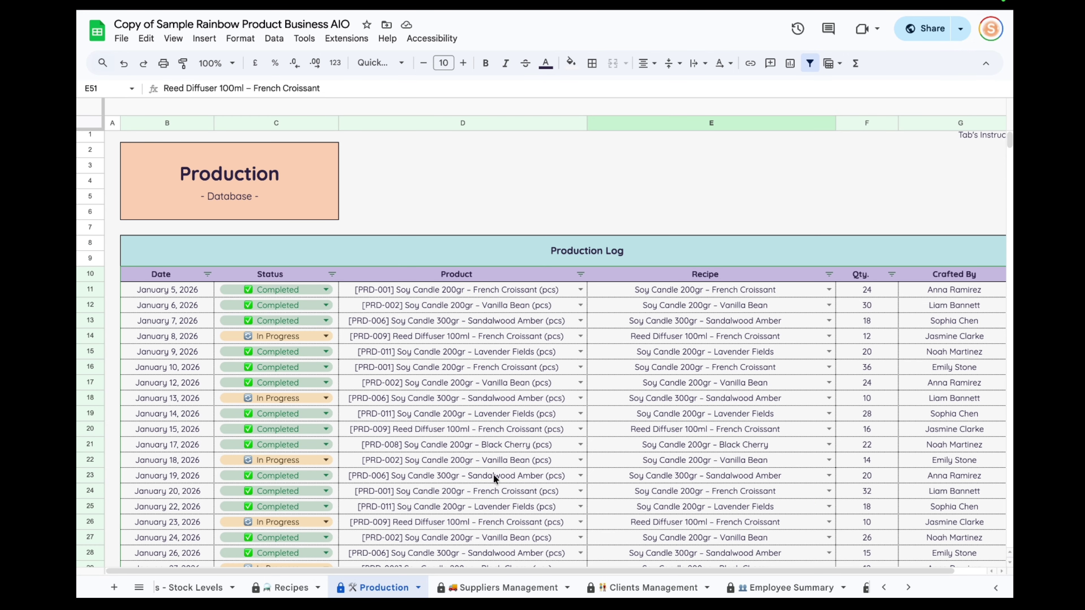
# Step: Examine the supplier contact details, preferred flags and Supplier Performance columns in the Suppliers Management sheet
pyautogui.click(479, 589)
pyautogui.scroll(6, 466, 472)
pyautogui.moveTo(560, 567); pyautogui.dragTo(167, 571)
pyautogui.scroll(-1, 331, 340)
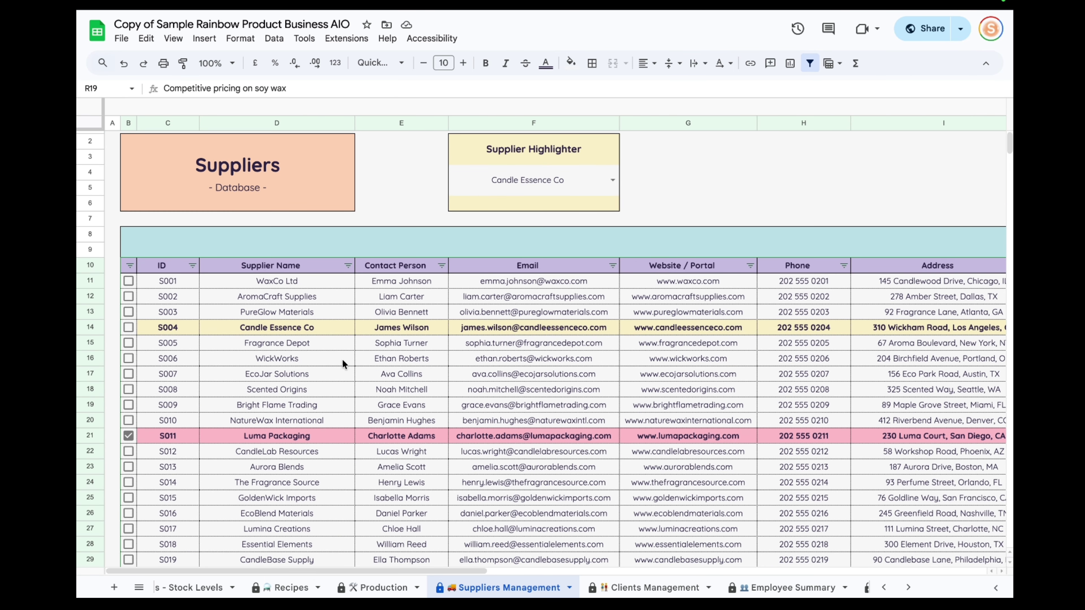
pyautogui.scroll(-3, 342, 359)
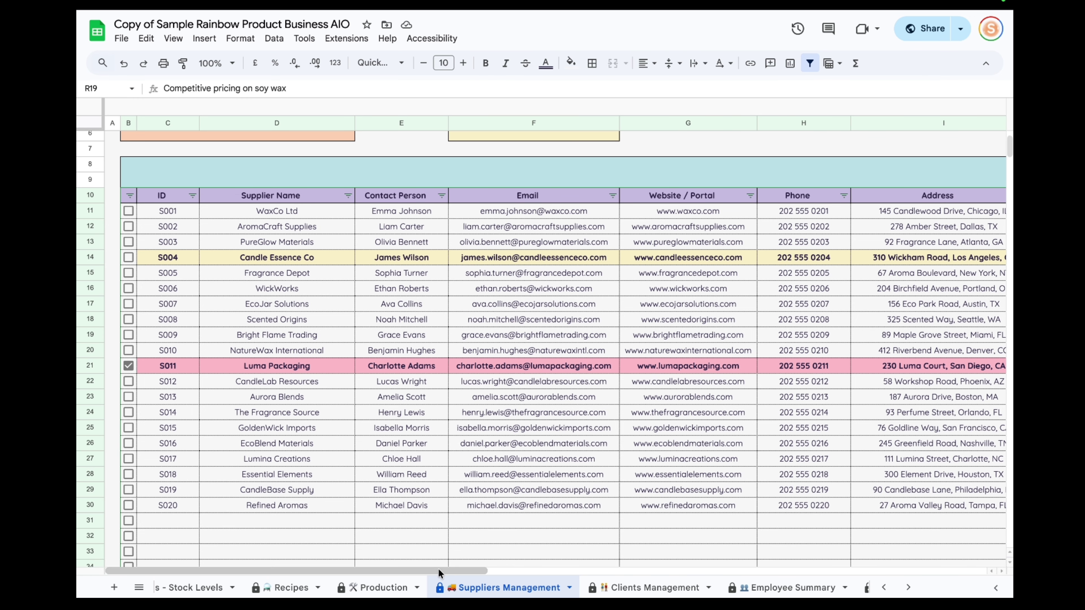
pyautogui.moveTo(437, 569); pyautogui.dragTo(779, 545)
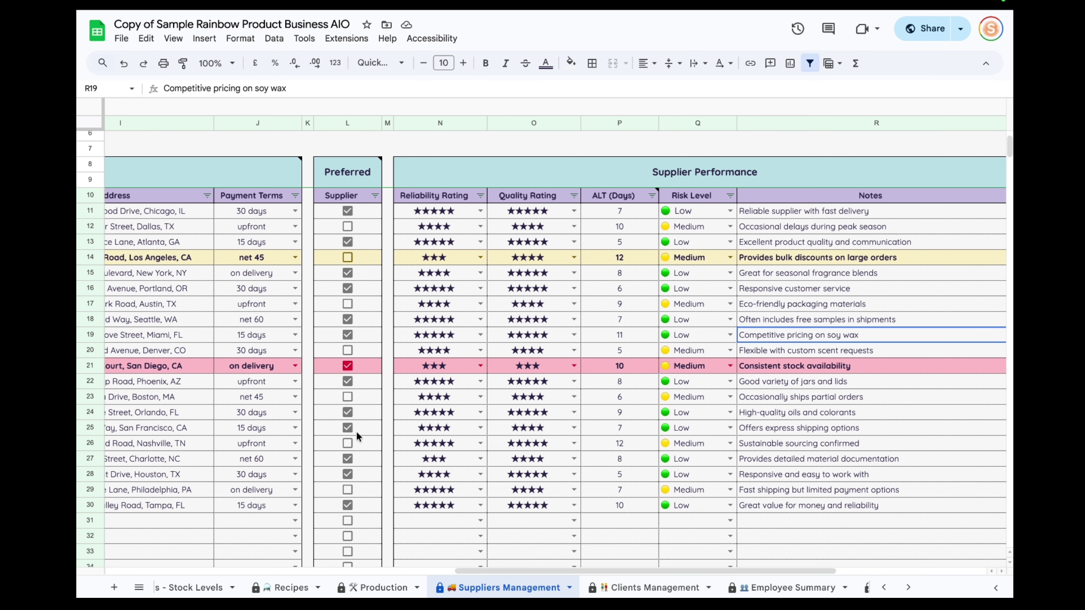
pyautogui.moveTo(411, 201); pyautogui.dragTo(857, 195)
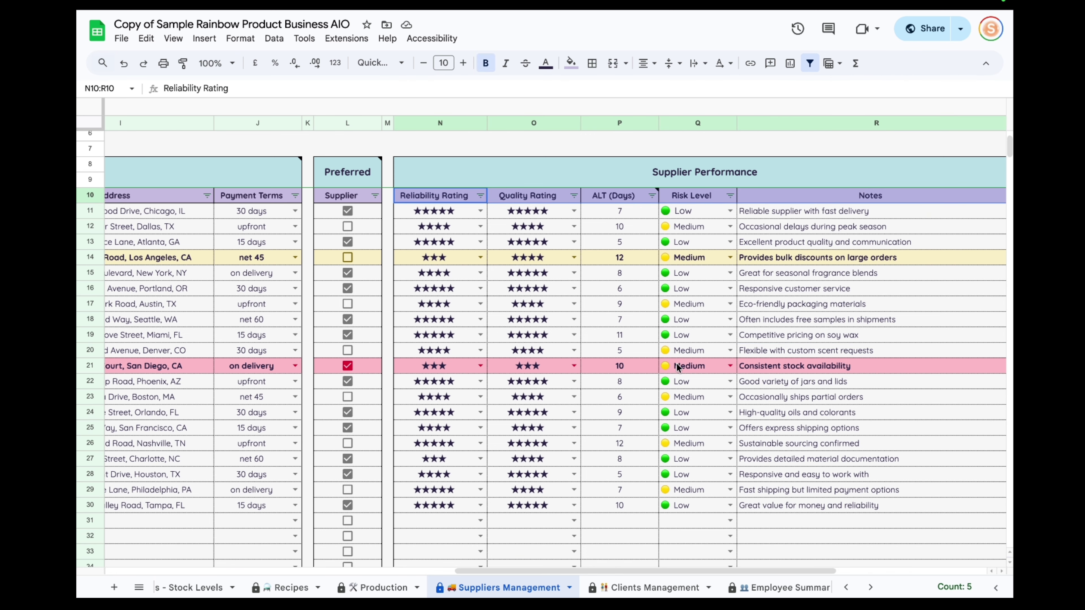
# Step: Examine the suppliers' Financial Insights, covering Total Orders, Total Purchased, Paid Amount and Due Amount
pyautogui.moveTo(493, 572); pyautogui.dragTo(662, 572)
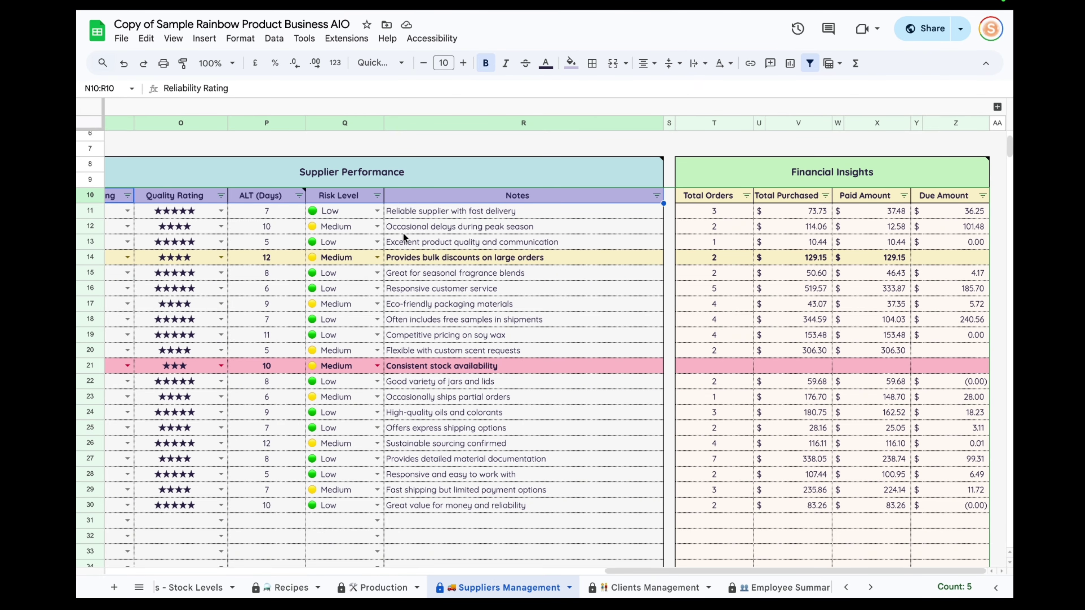
pyautogui.moveTo(853, 187); pyautogui.dragTo(884, 477)
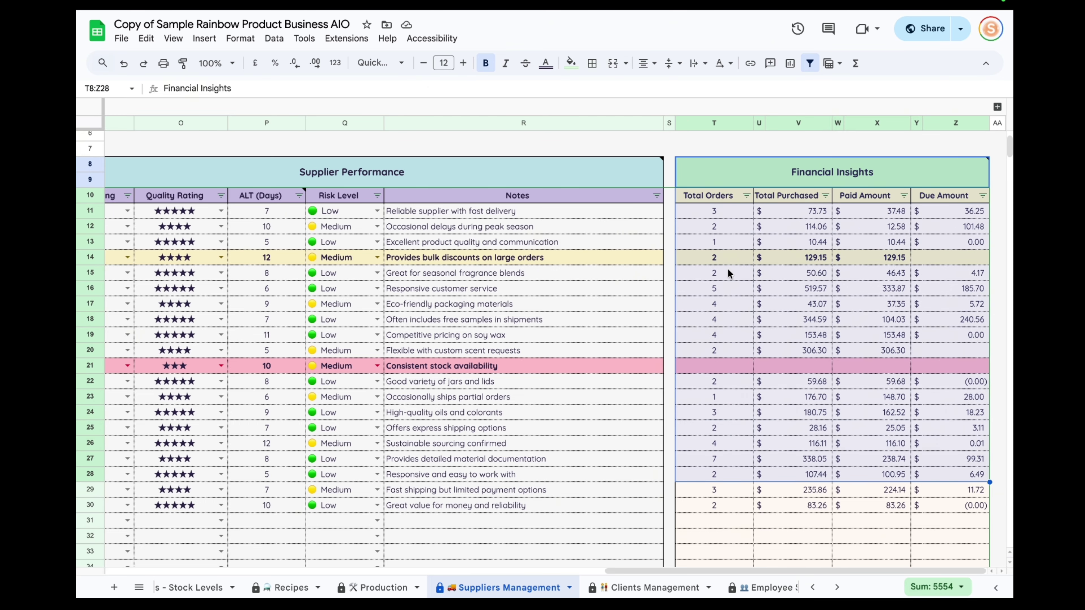
pyautogui.click(710, 213)
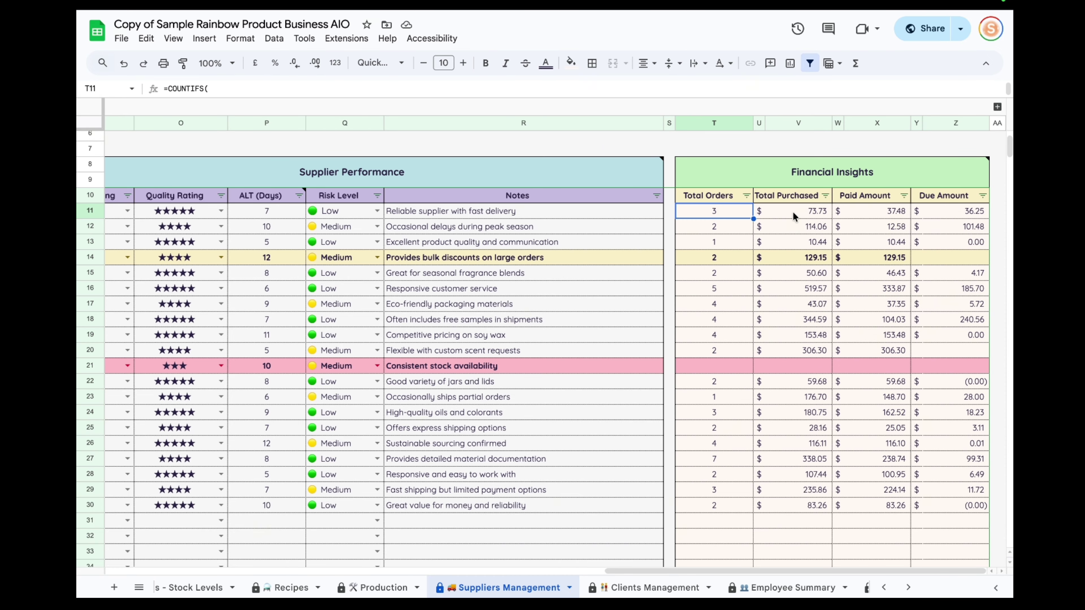
pyautogui.click(825, 215)
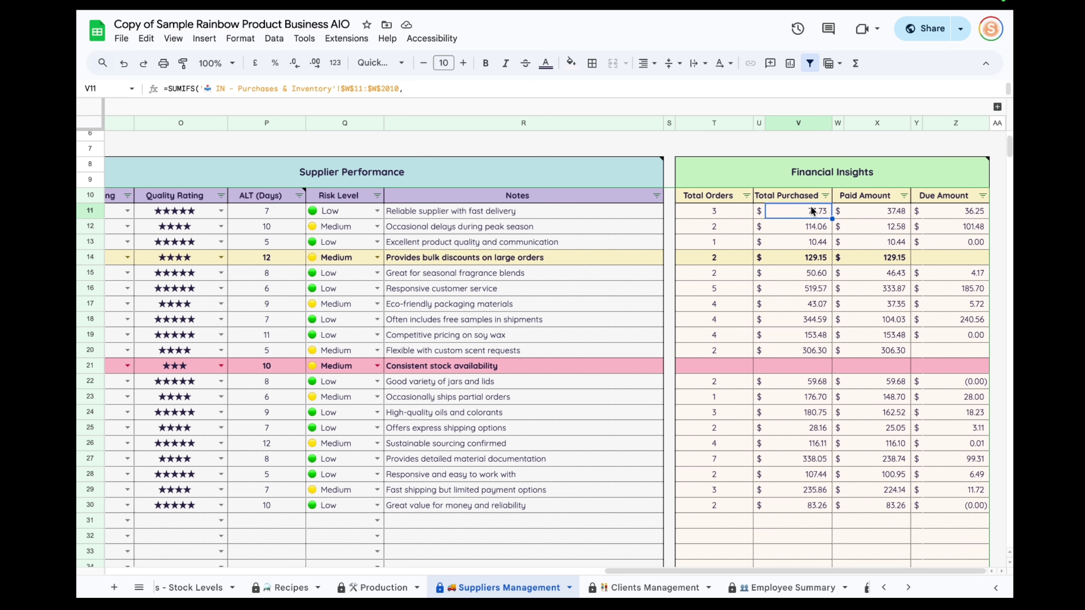
pyautogui.click(893, 216)
pyautogui.click(968, 216)
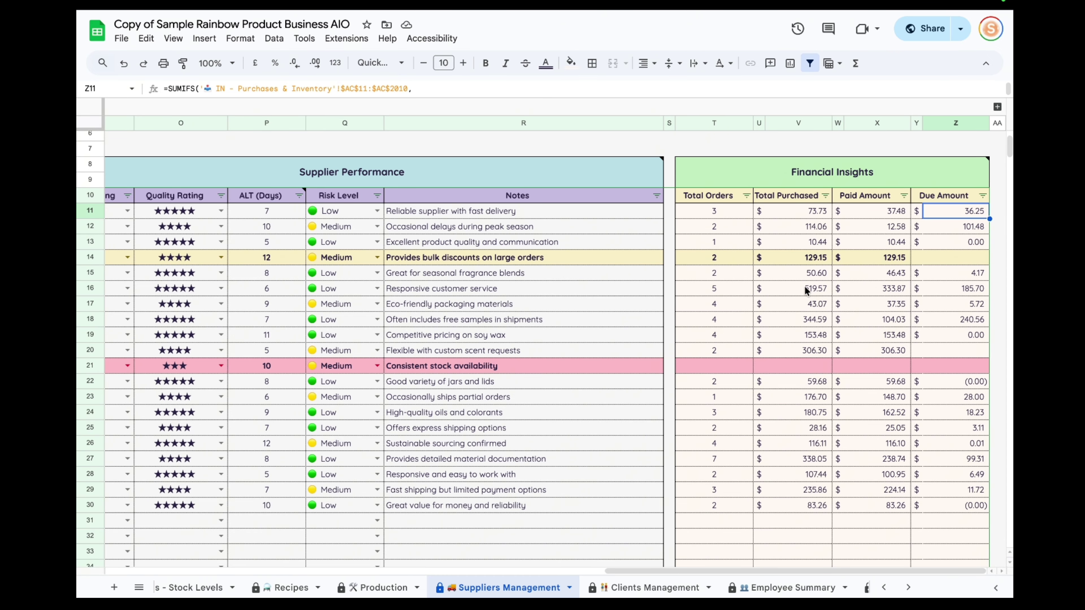
pyautogui.moveTo(957, 216); pyautogui.dragTo(959, 506)
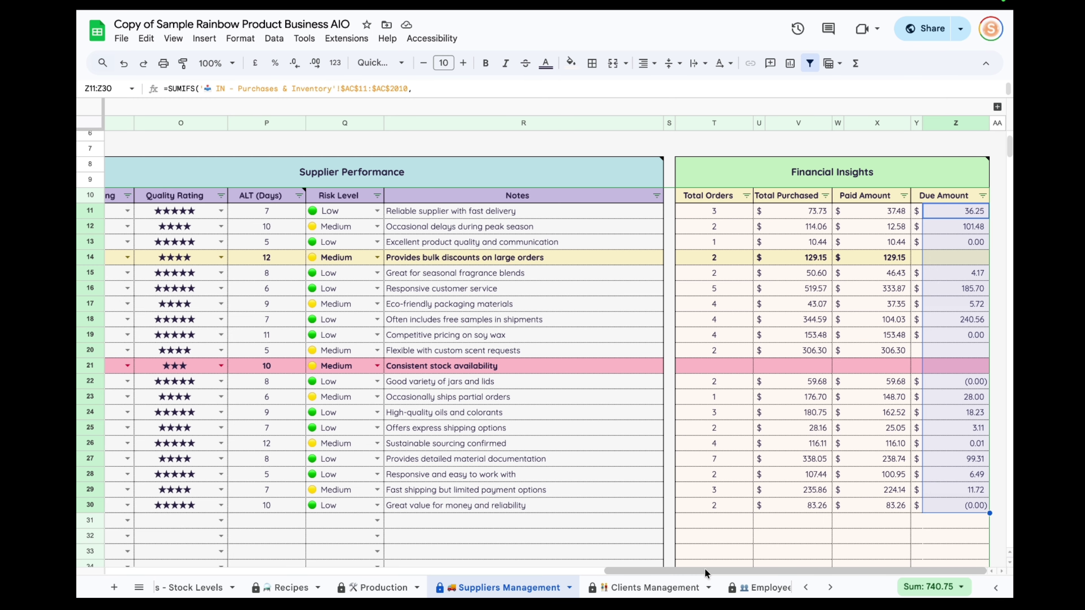
pyautogui.hscroll(-1, 705, 572)
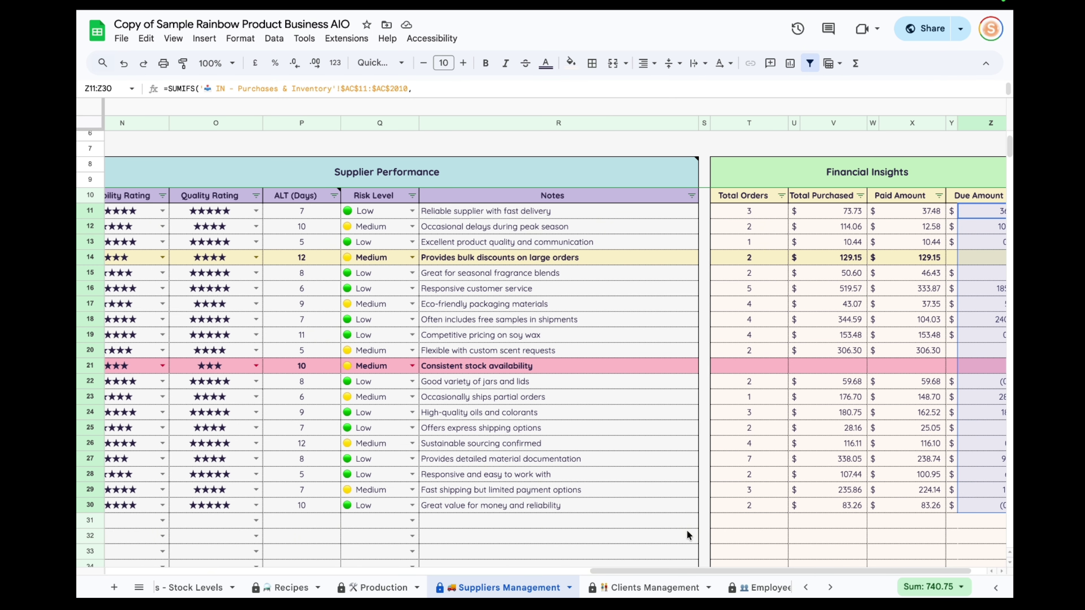
pyautogui.hscroll(-10, 693, 572)
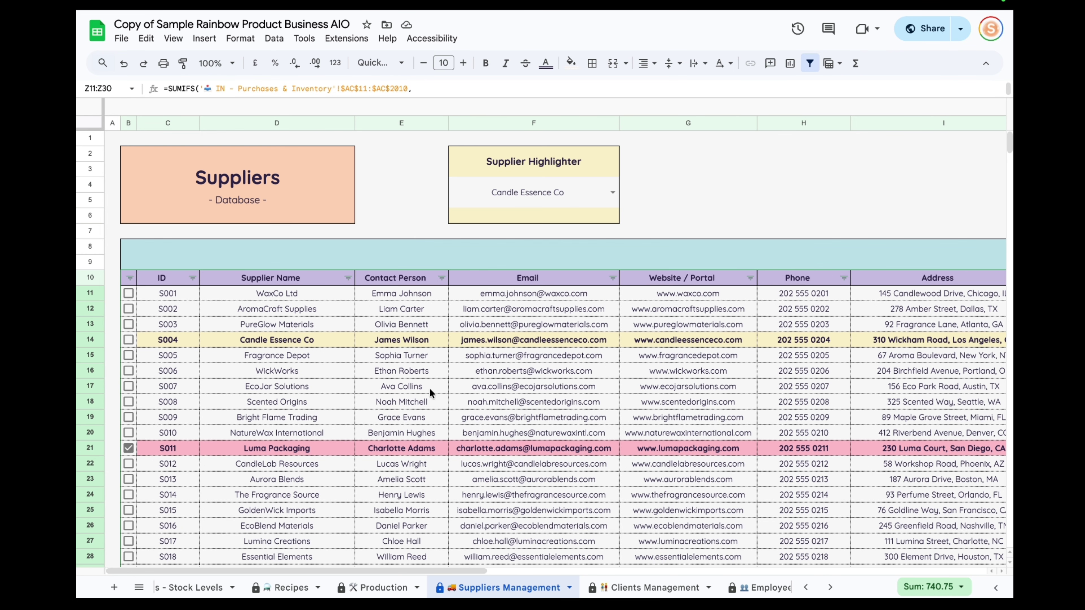
# Step: Look through the Basic Information of the client list in the Clients Management sheet
pyautogui.click(633, 588)
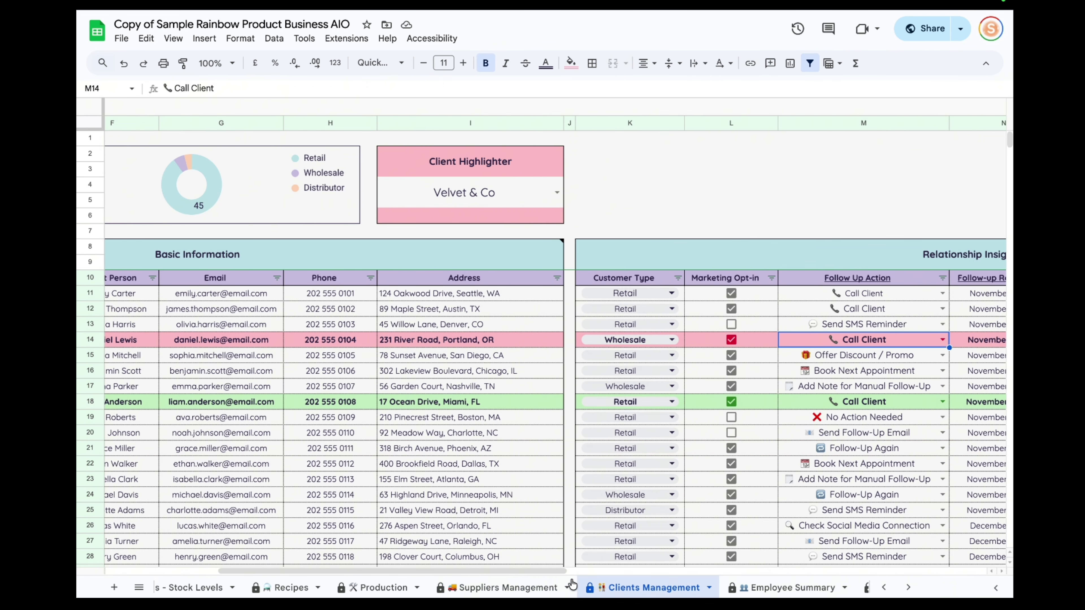
pyautogui.hscroll(-5, 543, 573)
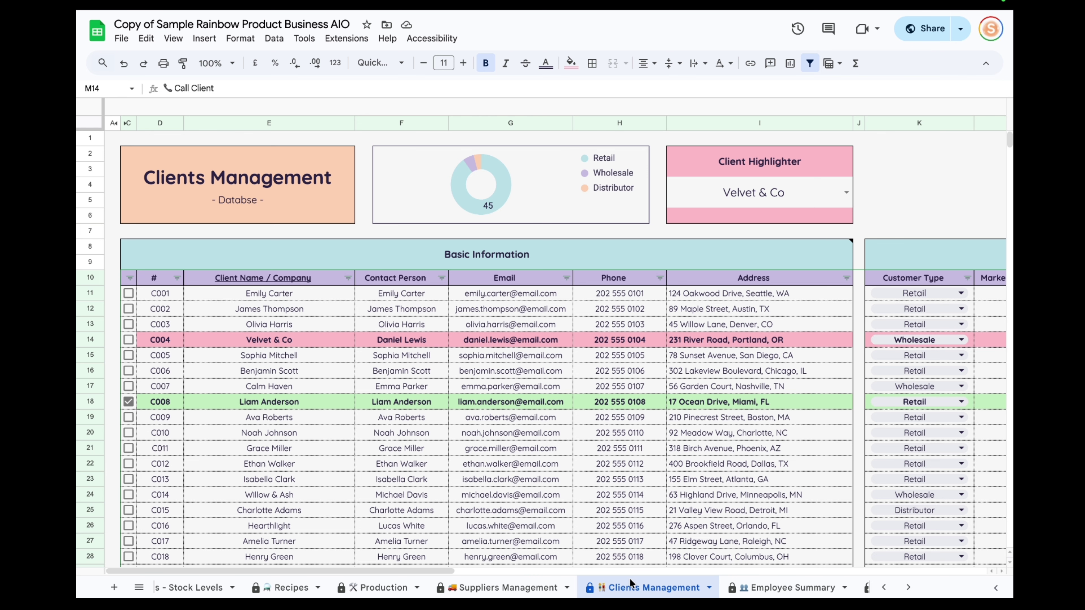
pyautogui.scroll(-10, 467, 405)
pyautogui.scroll(7, 465, 393)
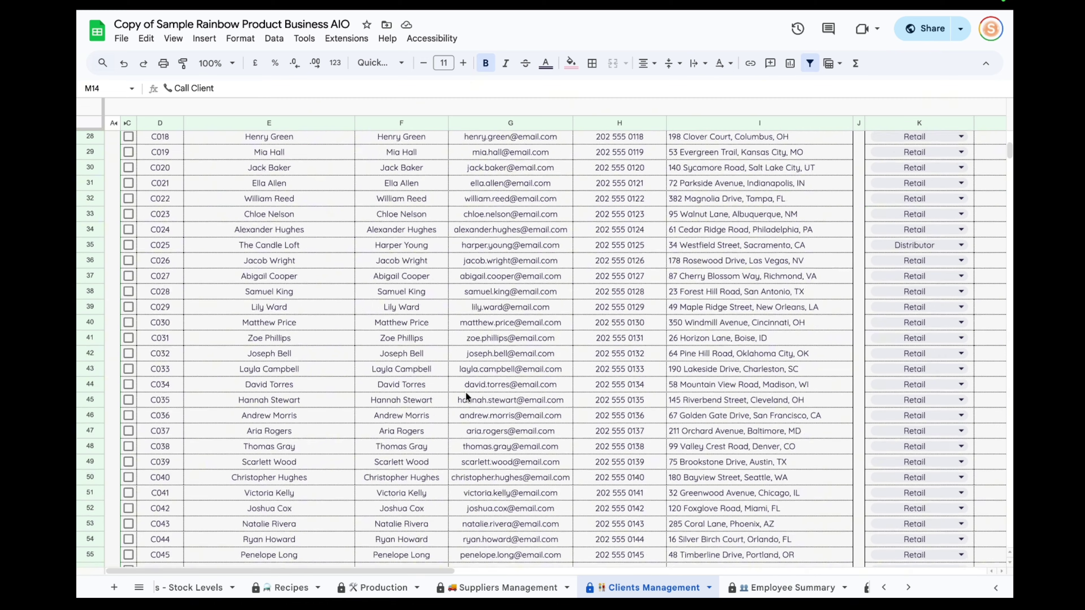
# Step: Examine the customer types, marketing opt-ins and follow-up actions in the clients' Relationship Insights section
pyautogui.moveTo(393, 571); pyautogui.dragTo(684, 571)
pyautogui.scroll(4, 436, 442)
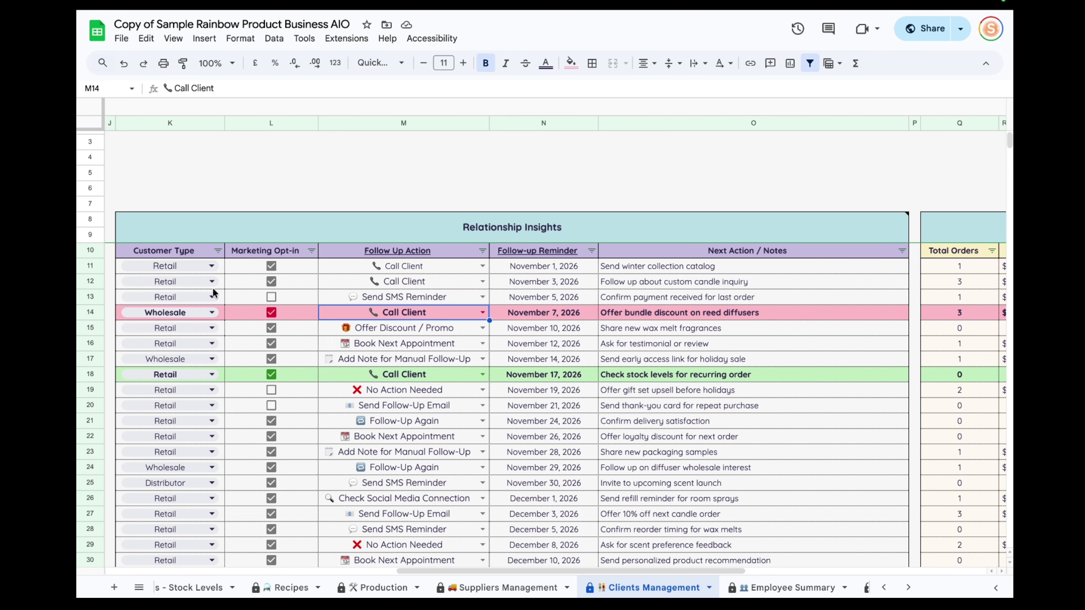
pyautogui.click(327, 343)
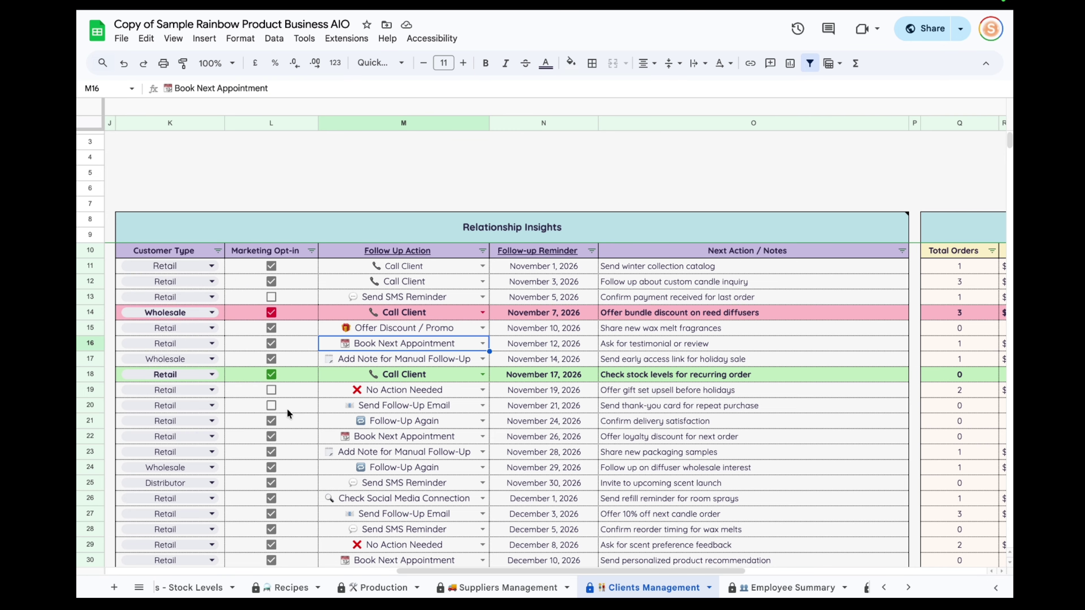
pyautogui.click(476, 269)
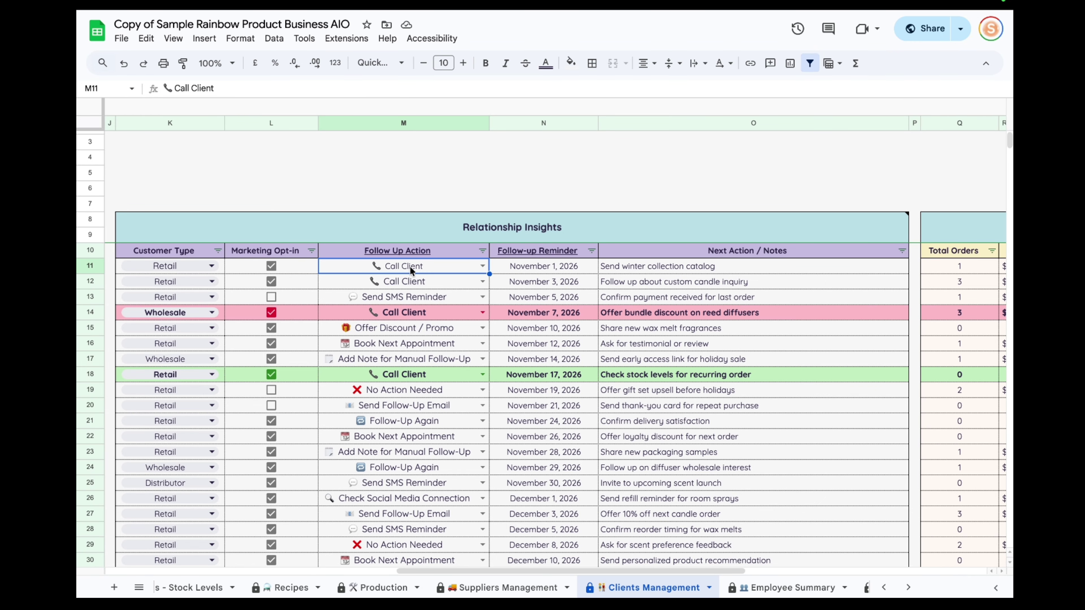
# Step: Inspect the follow-up action, reminder date and next-action note of the client in row 22
pyautogui.click(415, 442)
pyautogui.click(539, 441)
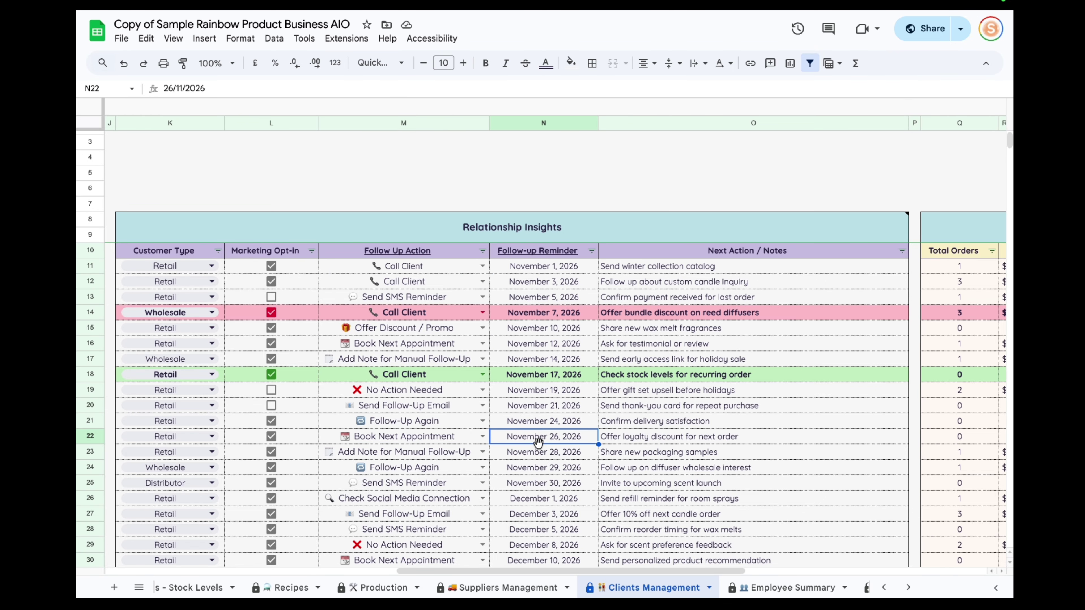
pyautogui.click(637, 435)
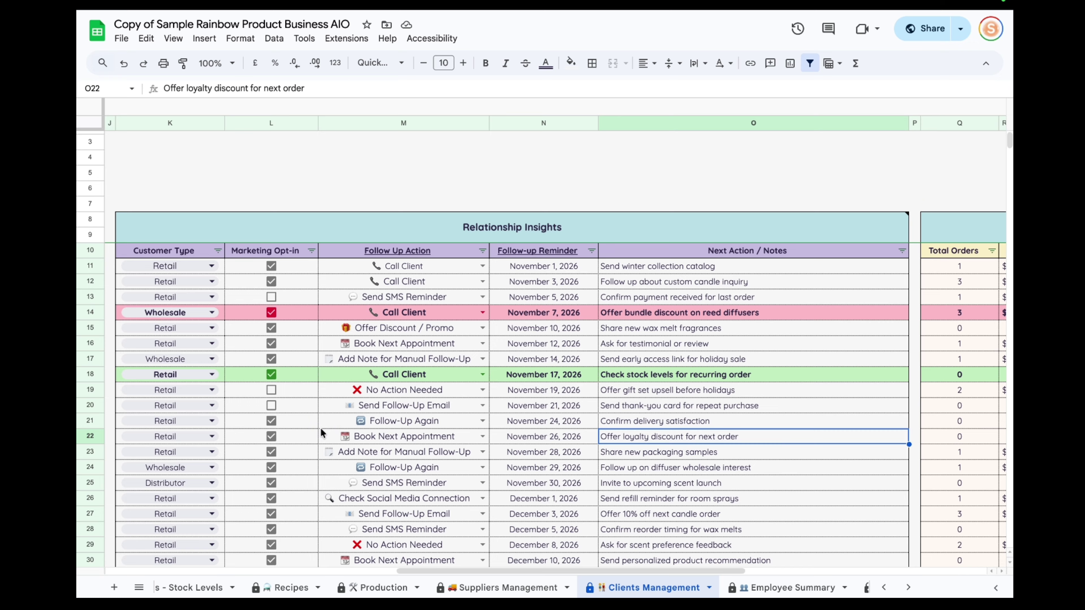
pyautogui.click(355, 436)
pyautogui.click(534, 441)
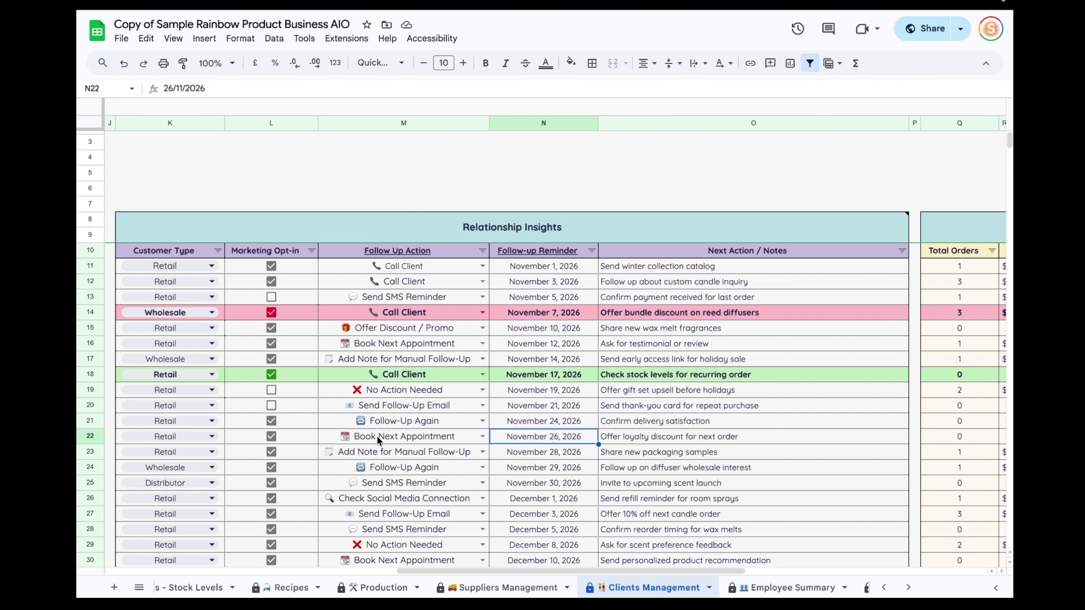
pyautogui.click(355, 439)
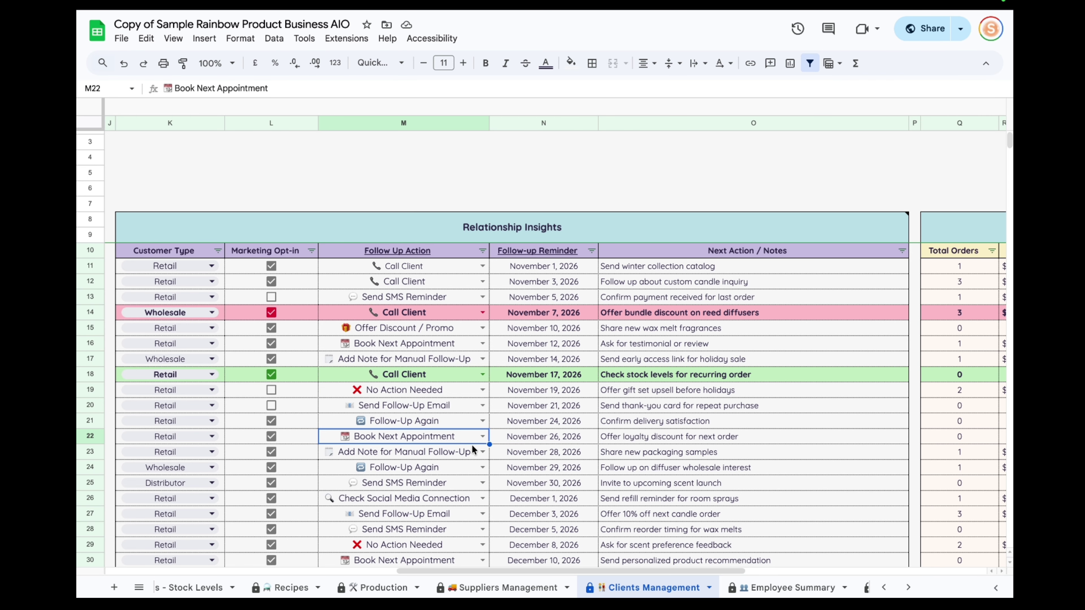
pyautogui.click(524, 439)
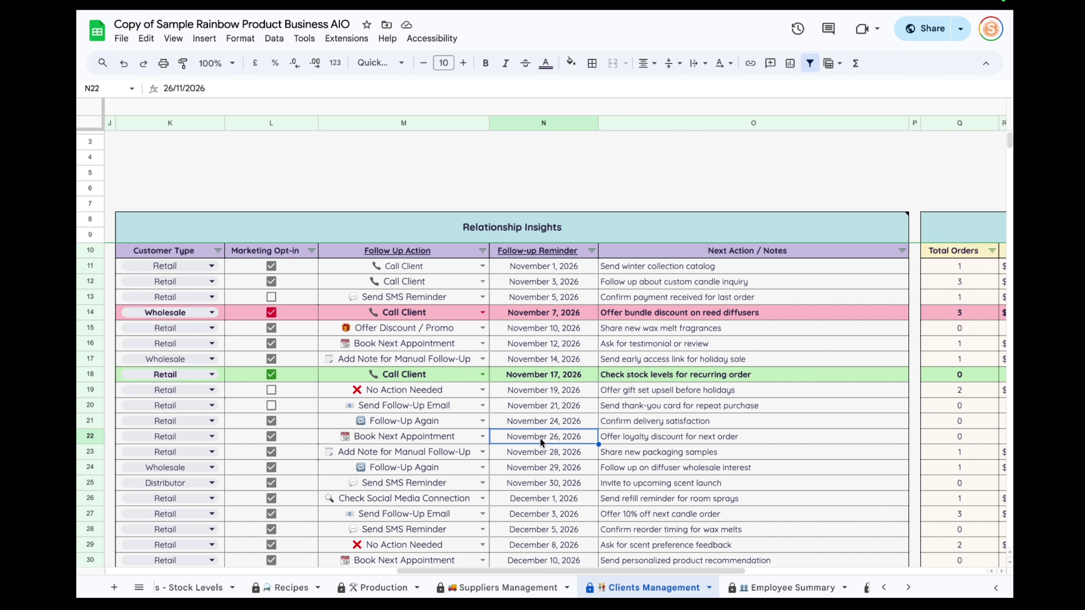
pyautogui.click(445, 439)
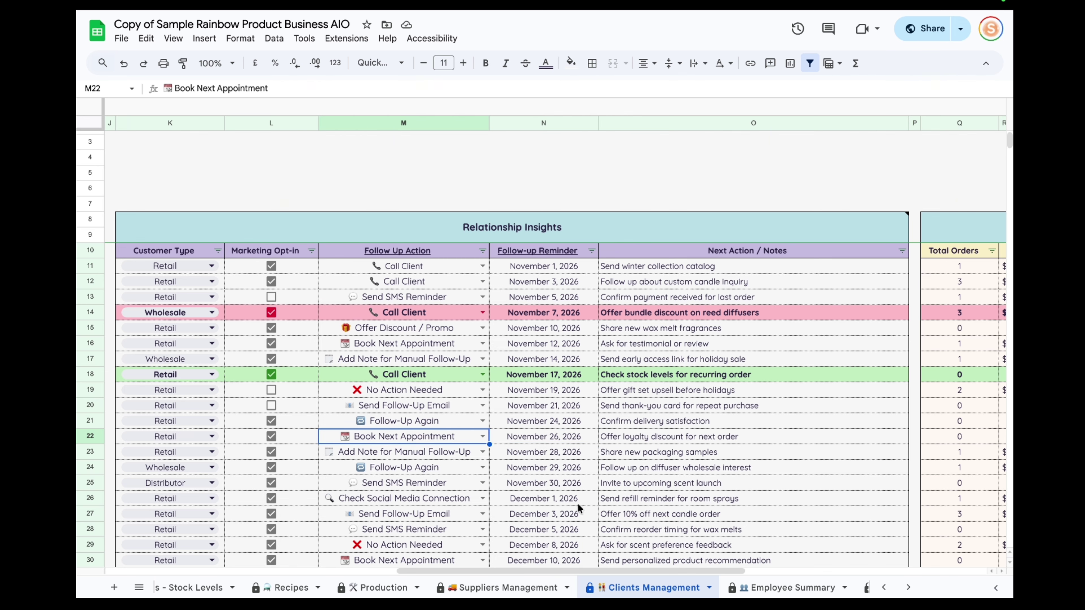
# Step: Examine the clients' Financial / Transactional Insights, including balances, purchase dates and the Tier column
pyautogui.moveTo(592, 572); pyautogui.dragTo(870, 592)
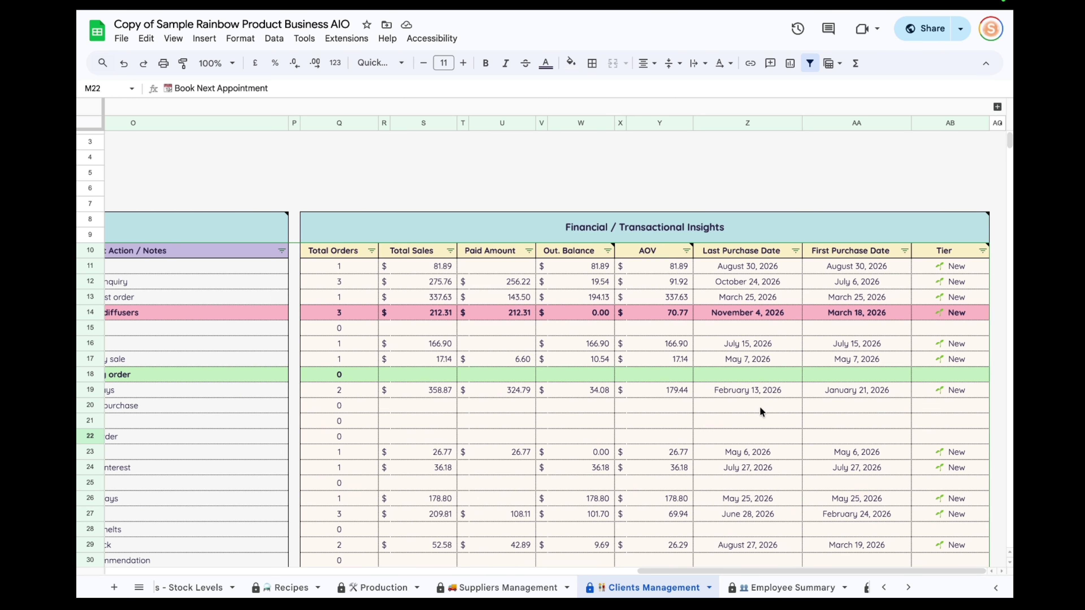
pyautogui.scroll(-2, 956, 316)
pyautogui.scroll(-5, 951, 436)
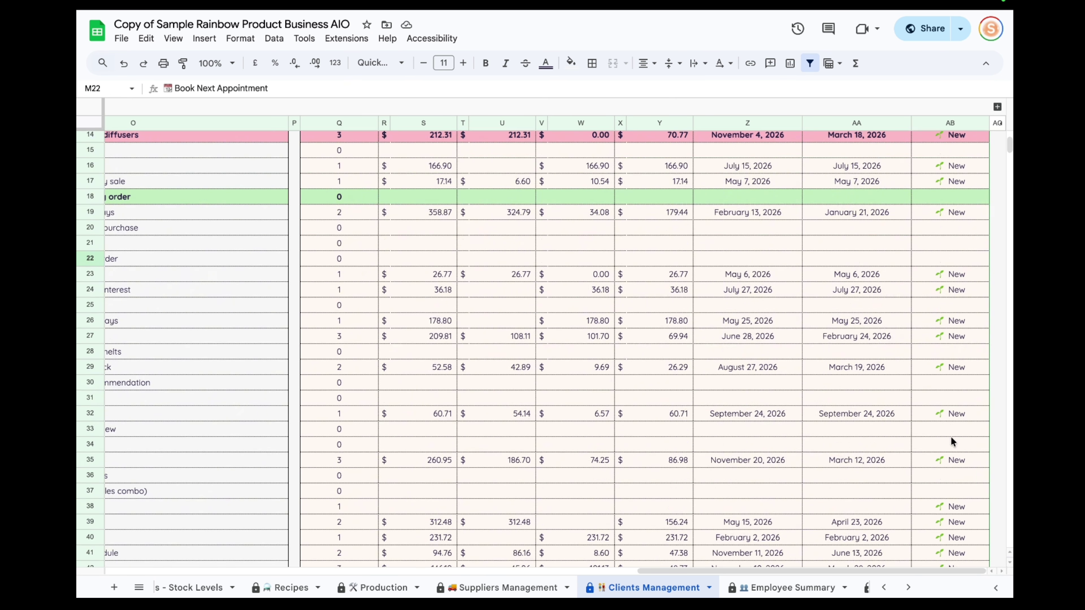
pyautogui.scroll(5, 952, 441)
pyautogui.scroll(-1, 943, 428)
pyautogui.scroll(-12, 948, 401)
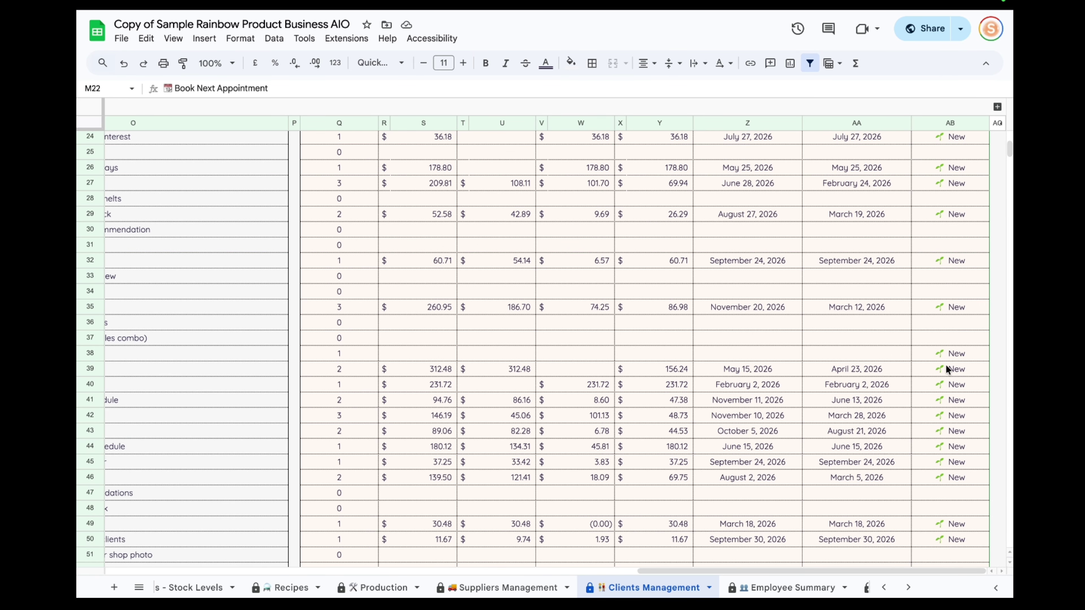
pyautogui.scroll(5, 955, 342)
pyautogui.scroll(5, 951, 342)
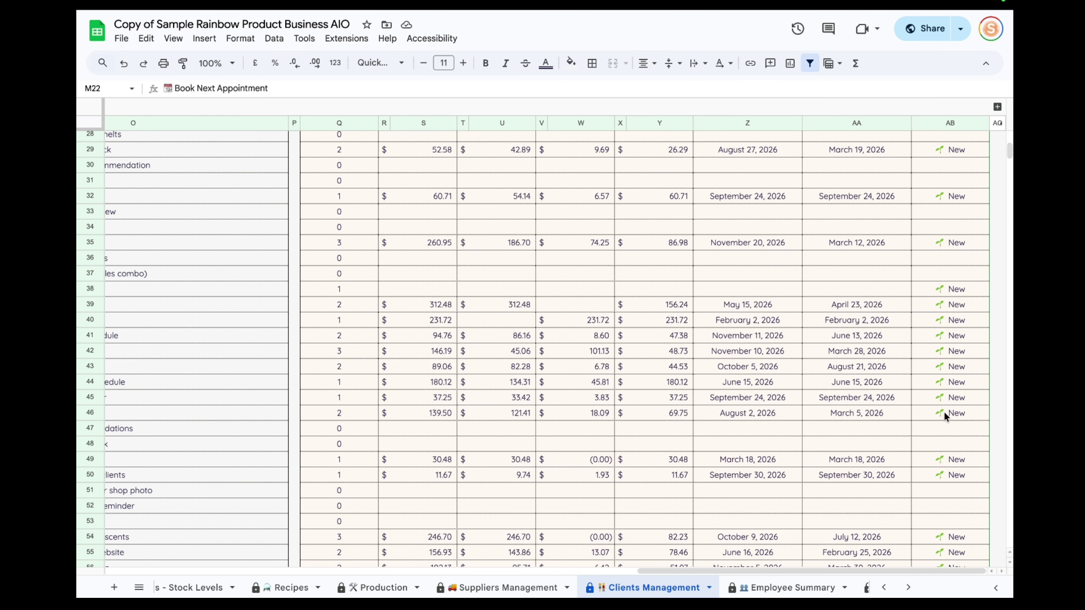
pyautogui.scroll(6, 952, 384)
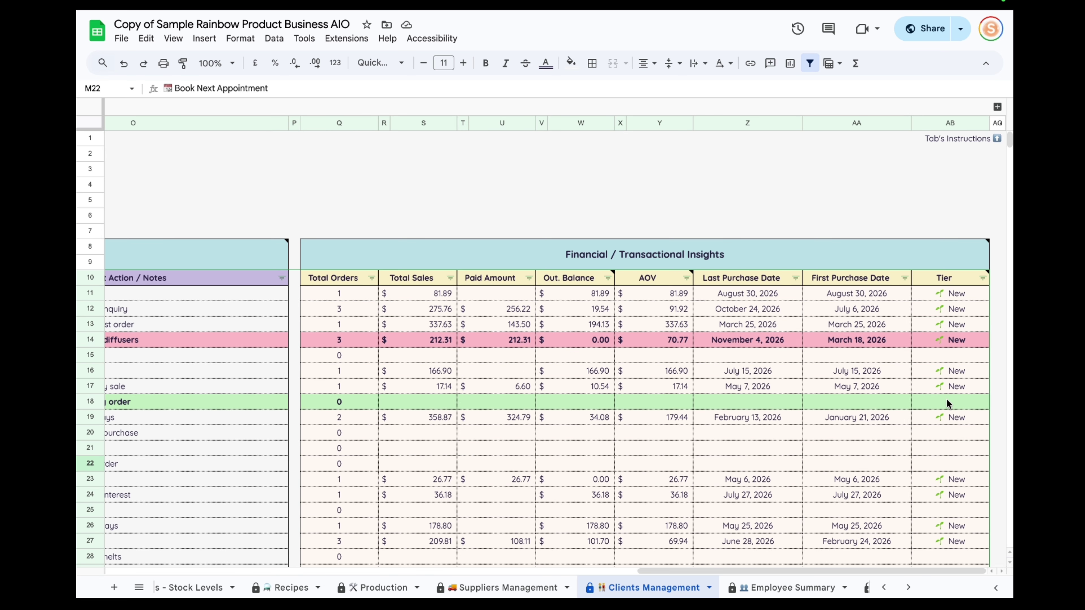
# Step: Inspect the sales thresholds, icons and tier names of the Client Tier table on the Setup Page
pyautogui.scroll(3, 256, 587)
pyautogui.click(323, 588)
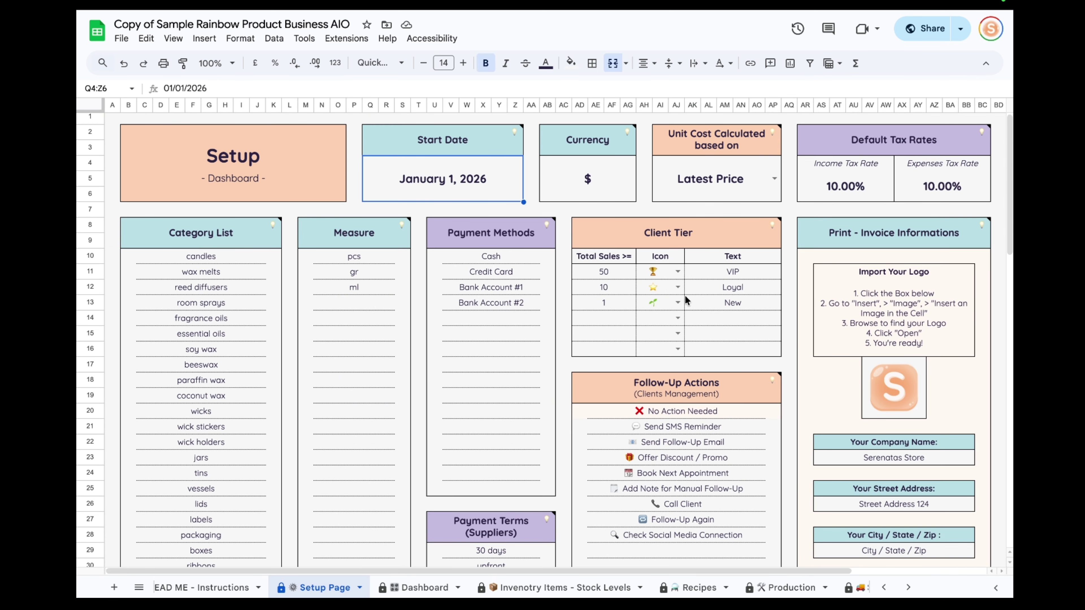
pyautogui.click(707, 302)
pyautogui.click(606, 307)
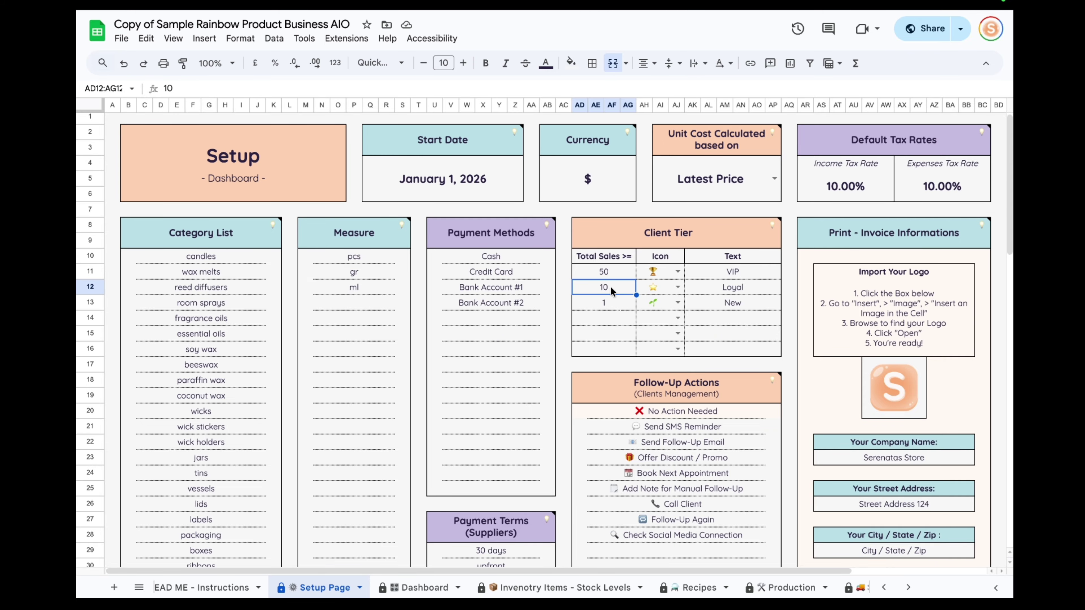
pyautogui.click(727, 303)
# Step: Open the Employee Summary sheet and look over its employee, commission and payment tables
pyautogui.hscroll(10, 442, 592)
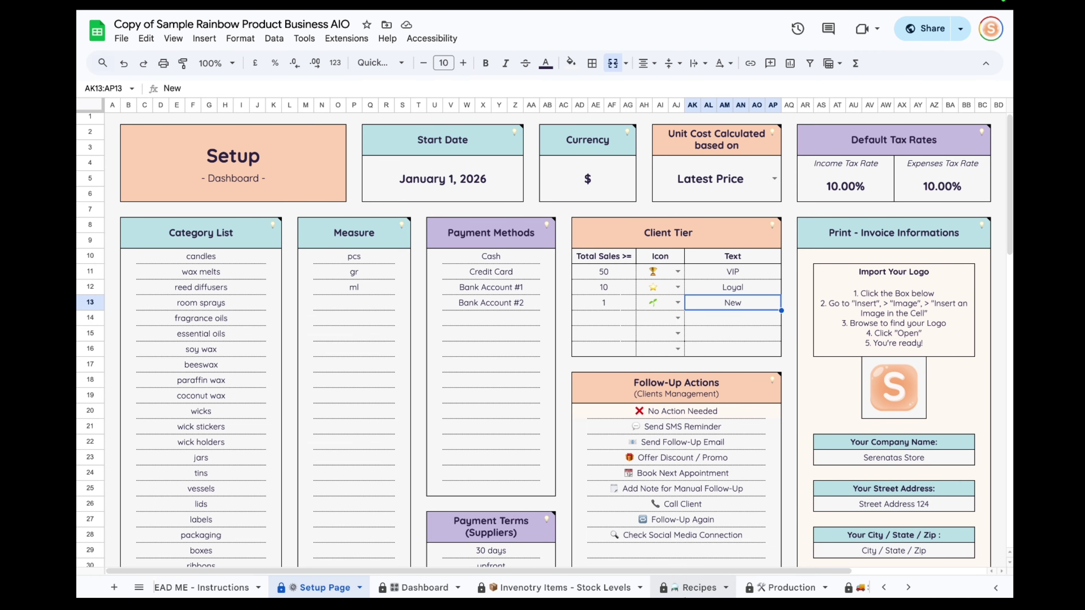
pyautogui.click(628, 588)
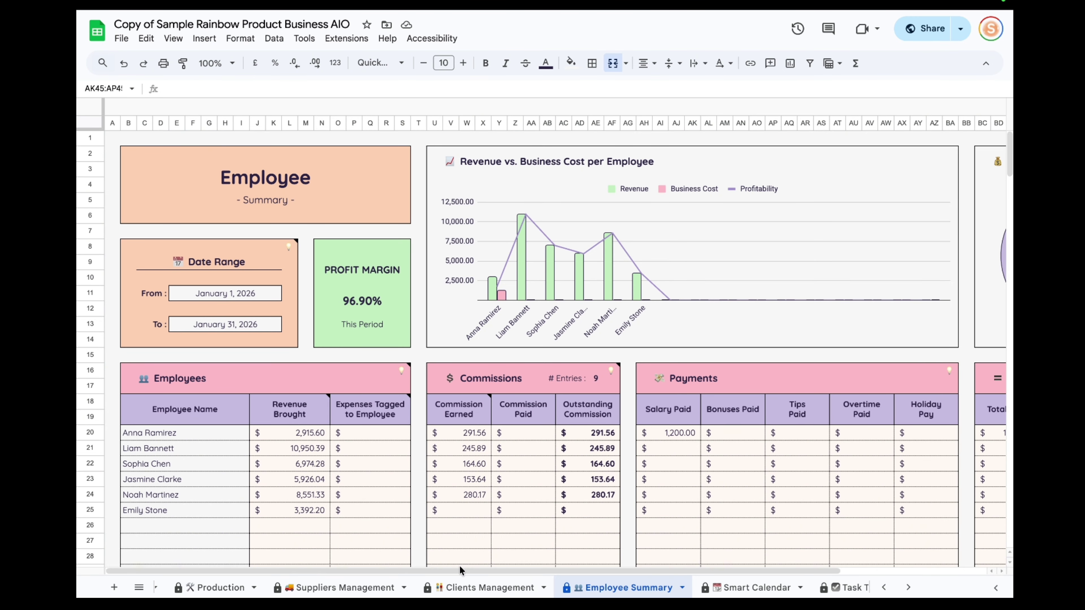
pyautogui.hscroll(3, 460, 569)
pyautogui.hscroll(-3, 663, 575)
pyautogui.scroll(-3, 442, 430)
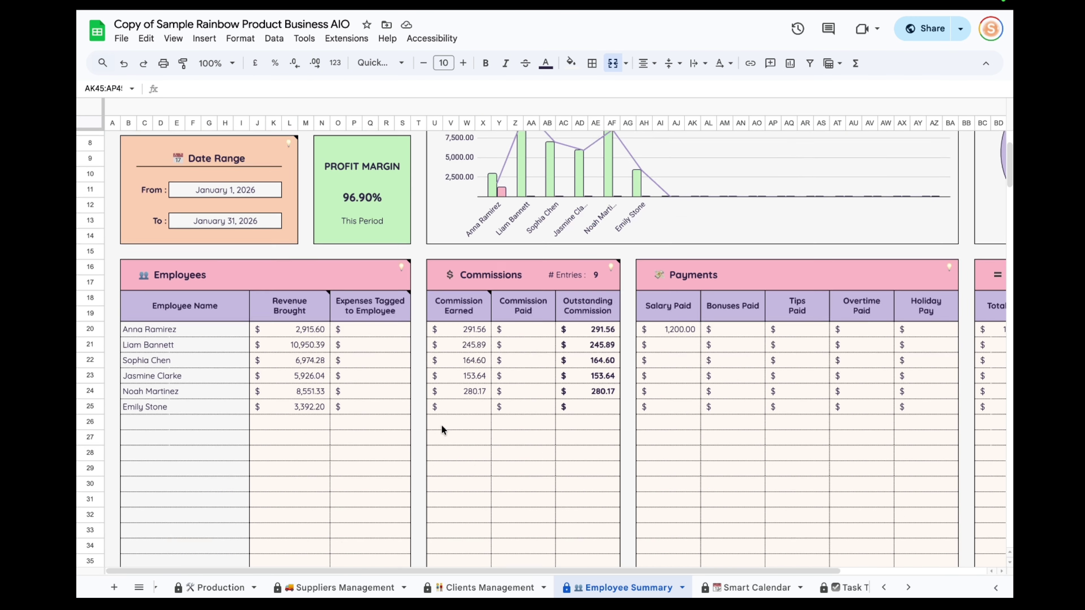
pyautogui.scroll(-3, 443, 421)
pyautogui.scroll(3, 410, 331)
pyautogui.scroll(-2, 410, 331)
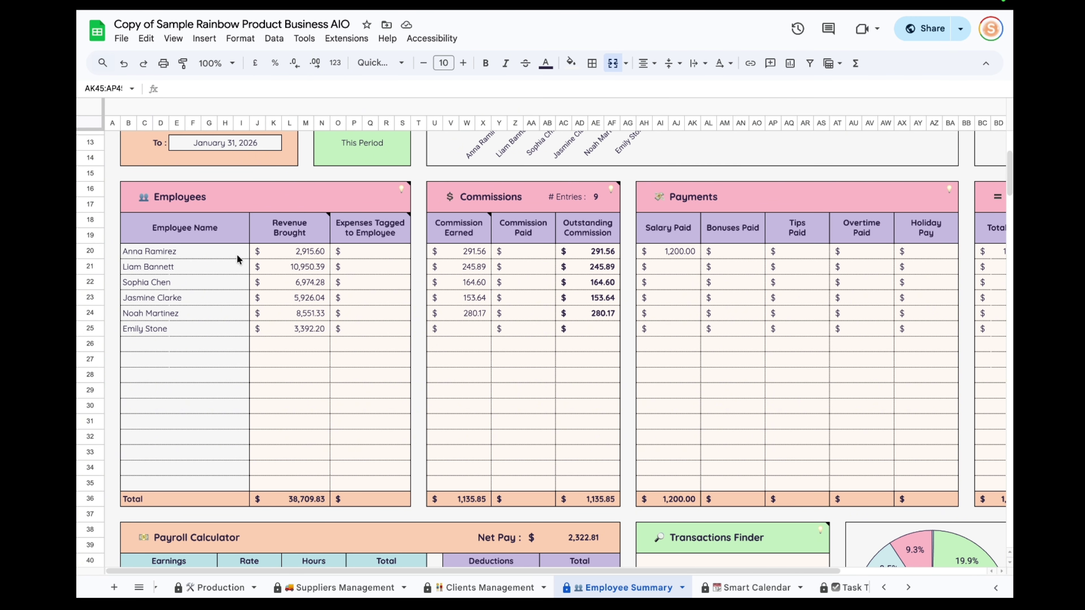
# Step: Inspect the Employee Name list and the From and To dates of the Employee Summary's Date Range
pyautogui.moveTo(177, 248); pyautogui.dragTo(151, 481)
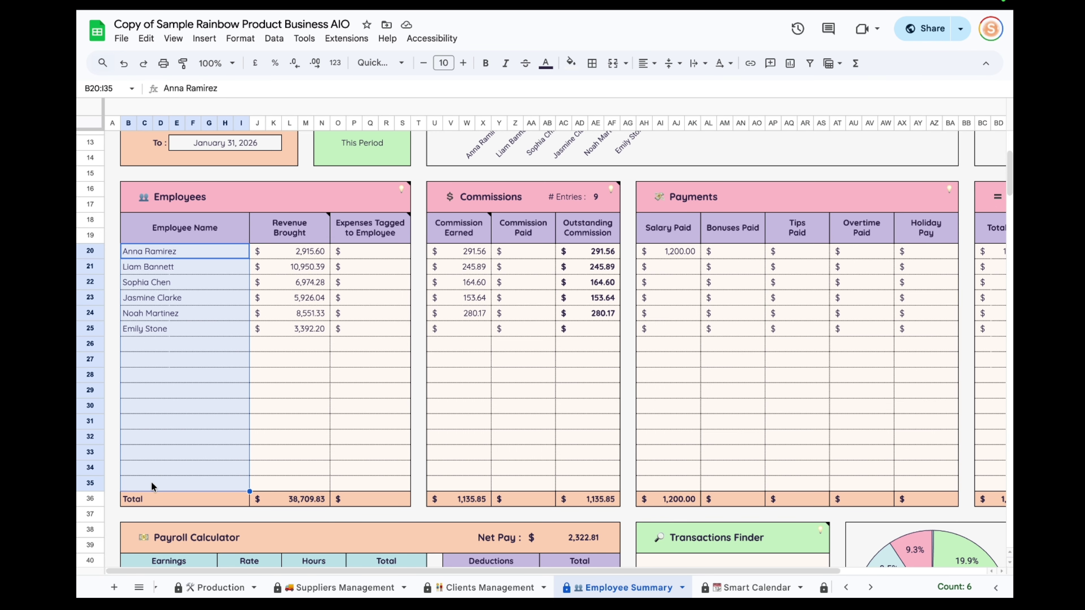
pyautogui.scroll(2, 182, 371)
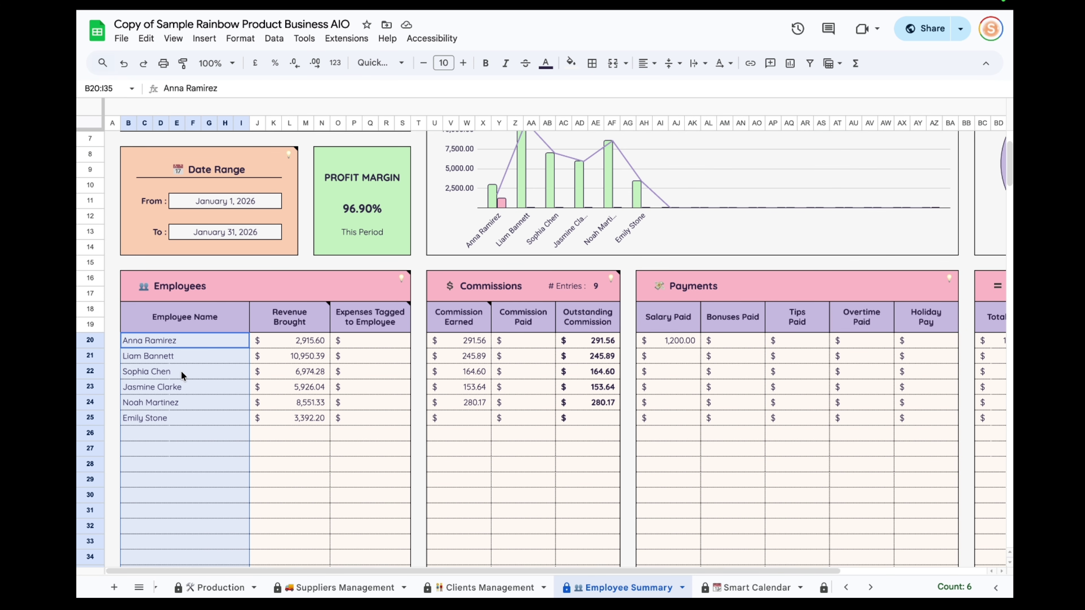
pyautogui.click(244, 202)
pyautogui.click(233, 234)
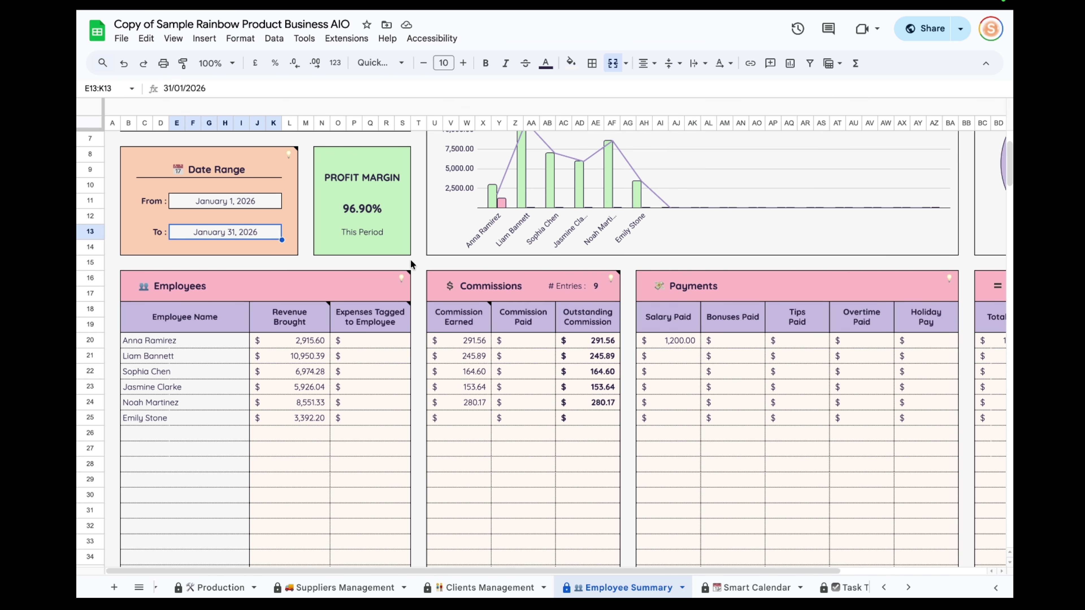
# Step: Examine the Revenue Brought and Expenses Tagged to Employee columns for all listed employees
pyautogui.moveTo(335, 567); pyautogui.dragTo(388, 569)
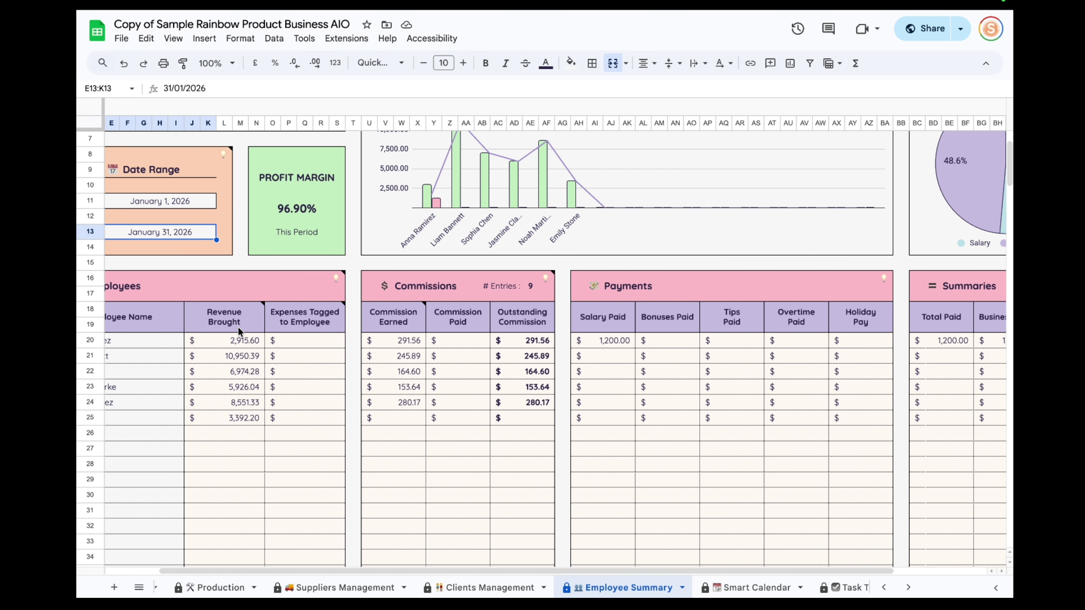
pyautogui.moveTo(238, 327); pyautogui.dragTo(220, 423)
pyautogui.moveTo(322, 320); pyautogui.dragTo(314, 433)
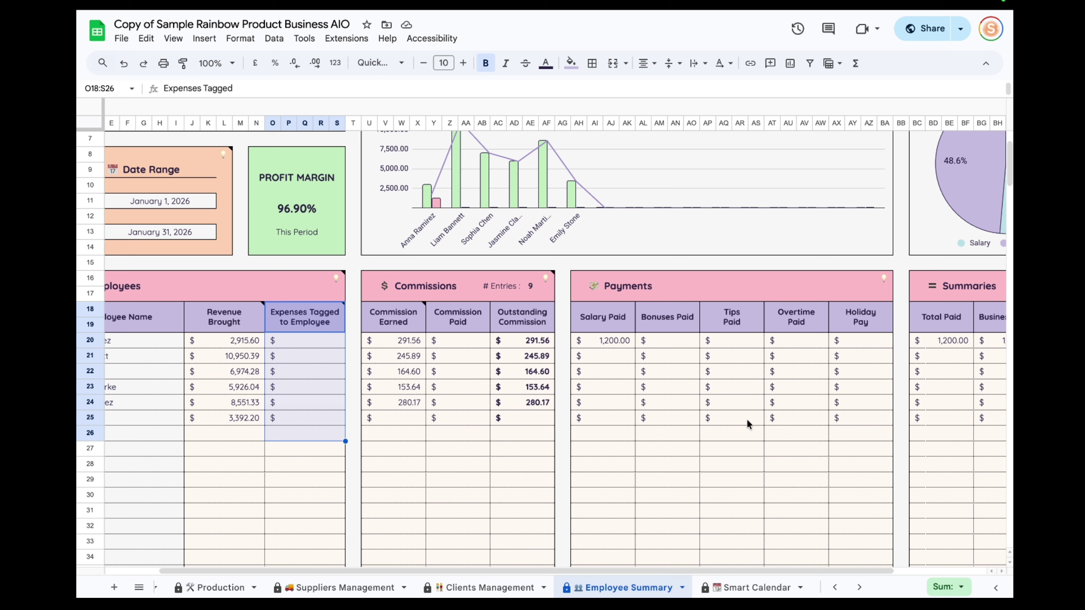
# Step: Examine the Profitability, Business Cost and Total Paid columns in the employees' Summaries section
pyautogui.moveTo(612, 571); pyautogui.dragTo(705, 570)
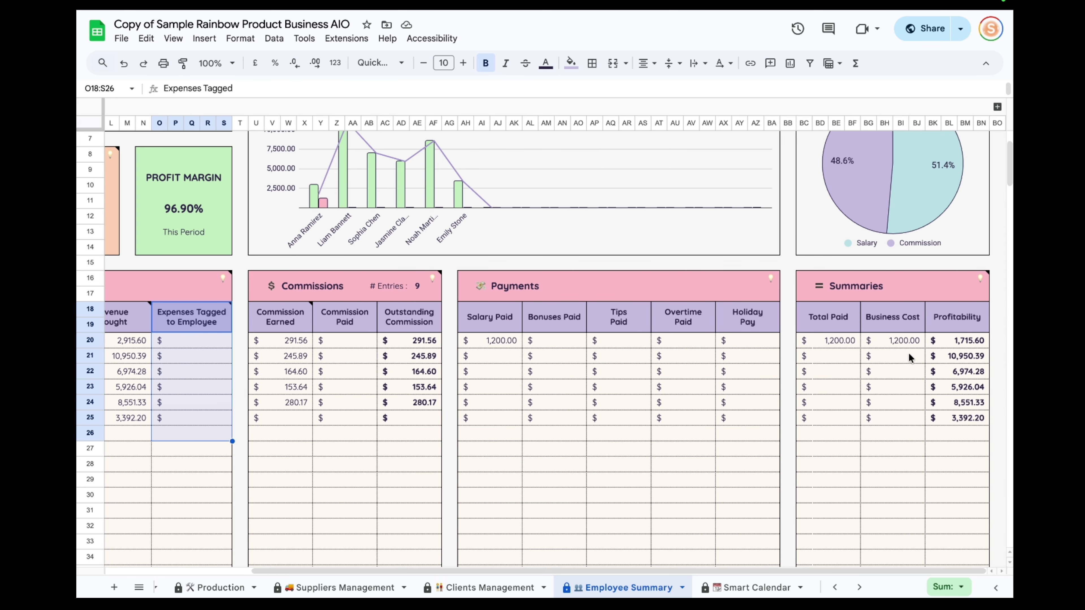
pyautogui.moveTo(937, 305); pyautogui.dragTo(965, 427)
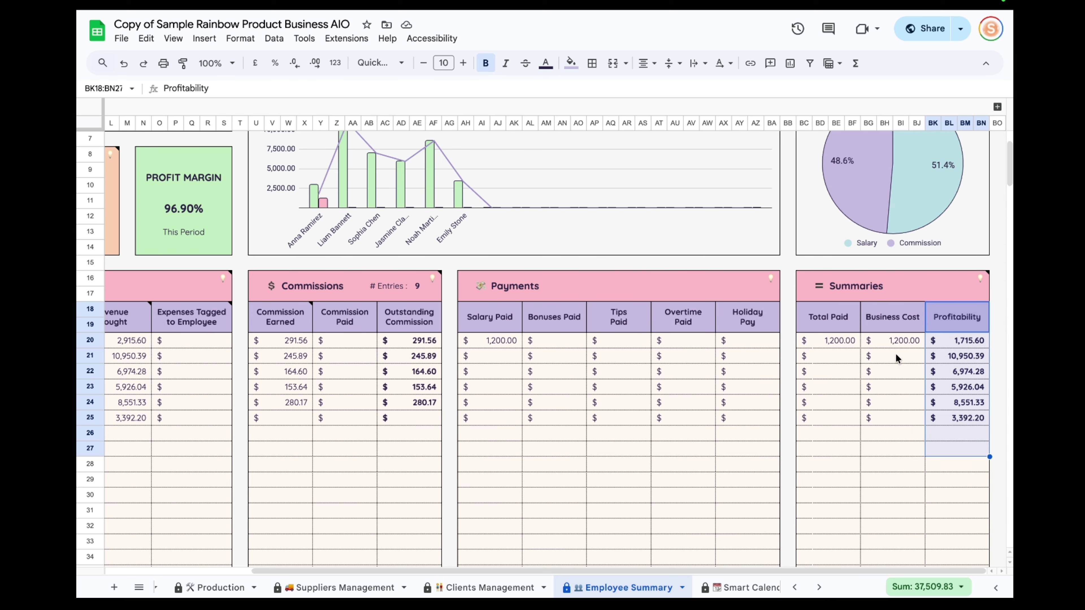
pyautogui.moveTo(893, 317); pyautogui.dragTo(901, 417)
pyautogui.moveTo(828, 317); pyautogui.dragTo(828, 419)
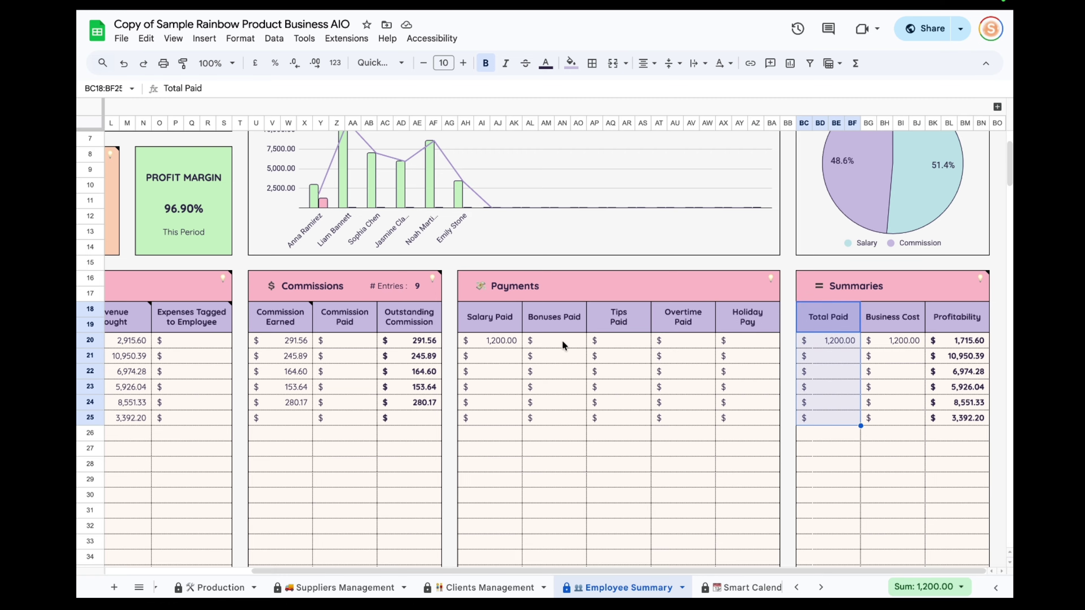
# Step: Examine the Payroll Calculator's earnings, hours and deductions, and check how its Net Pay is calculated
pyautogui.scroll(-3, 562, 345)
pyautogui.moveTo(546, 570); pyautogui.dragTo(400, 570)
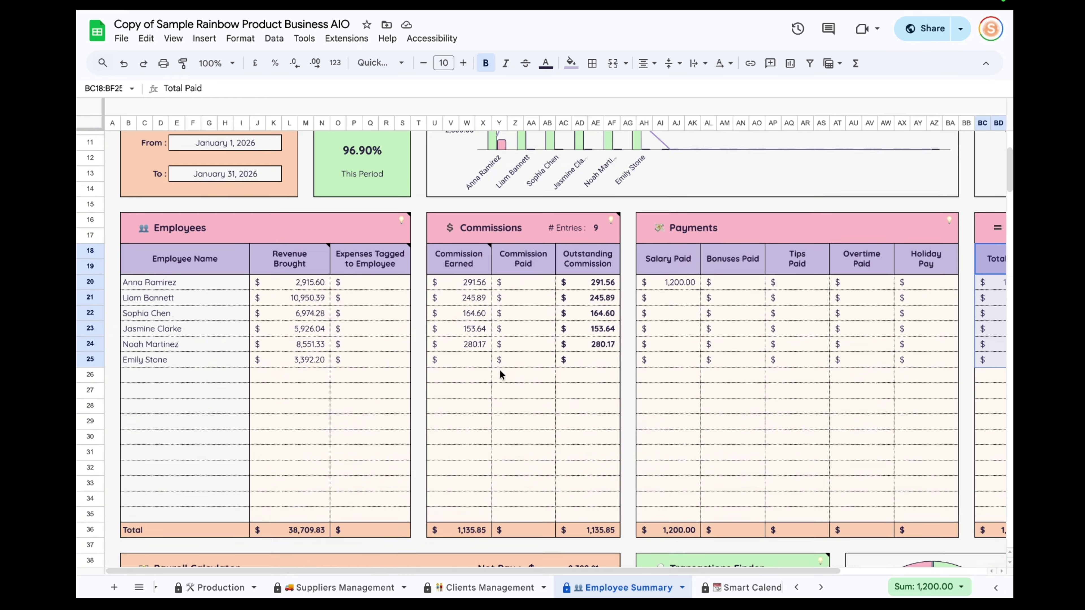
pyautogui.scroll(-7, 500, 370)
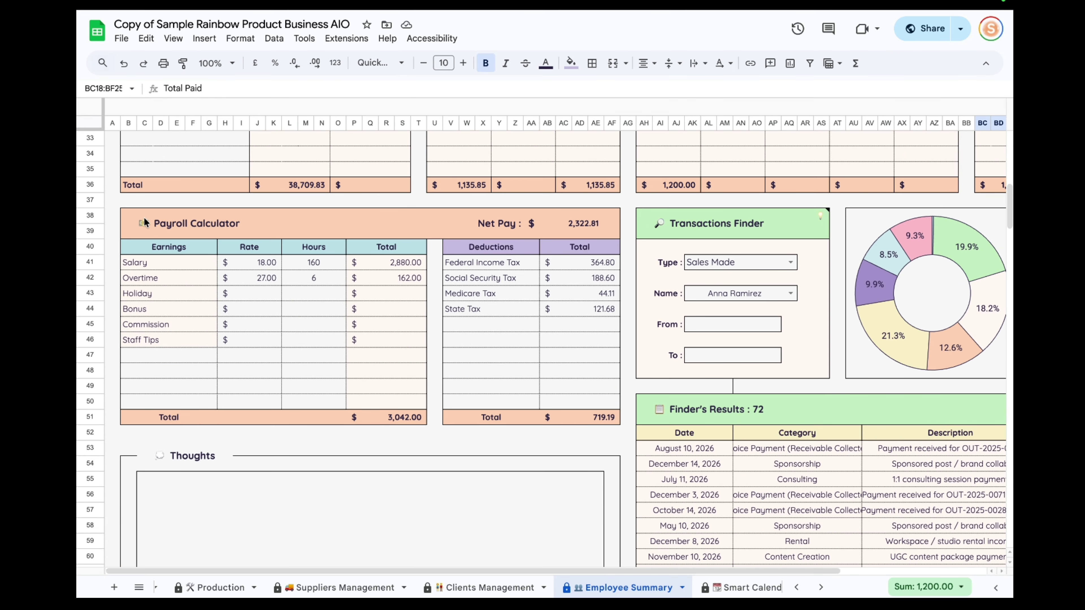
pyautogui.moveTo(144, 222); pyautogui.dragTo(597, 427)
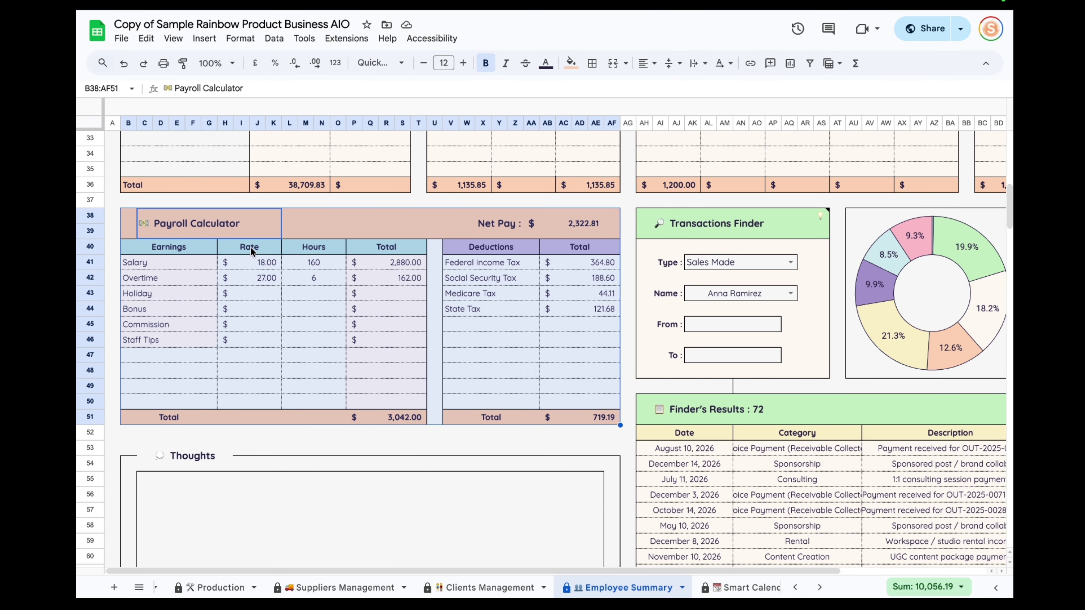
pyautogui.moveTo(299, 263); pyautogui.dragTo(310, 342)
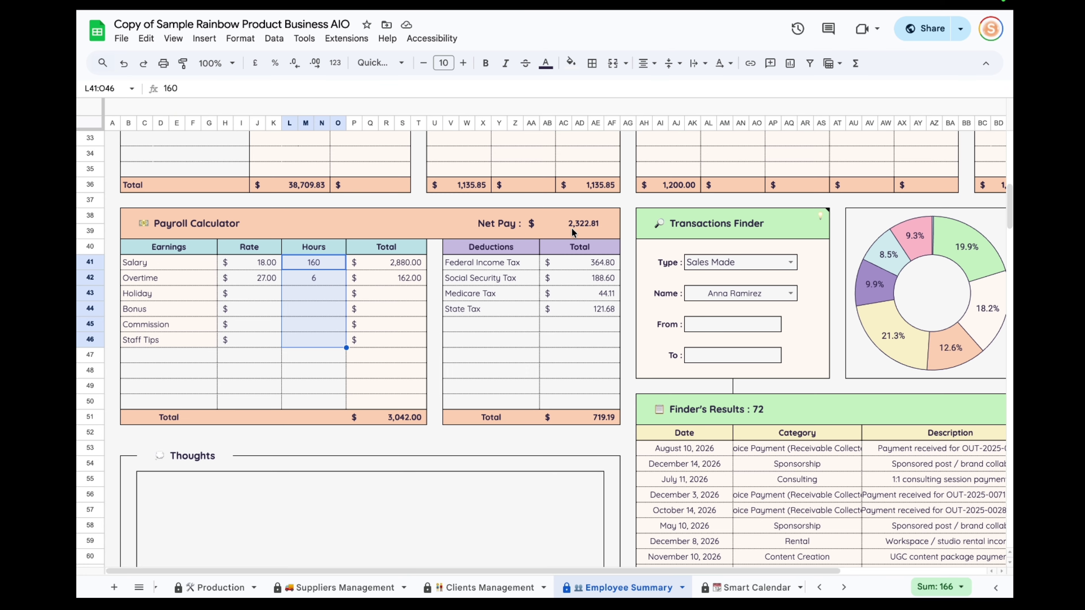
pyautogui.click(525, 225)
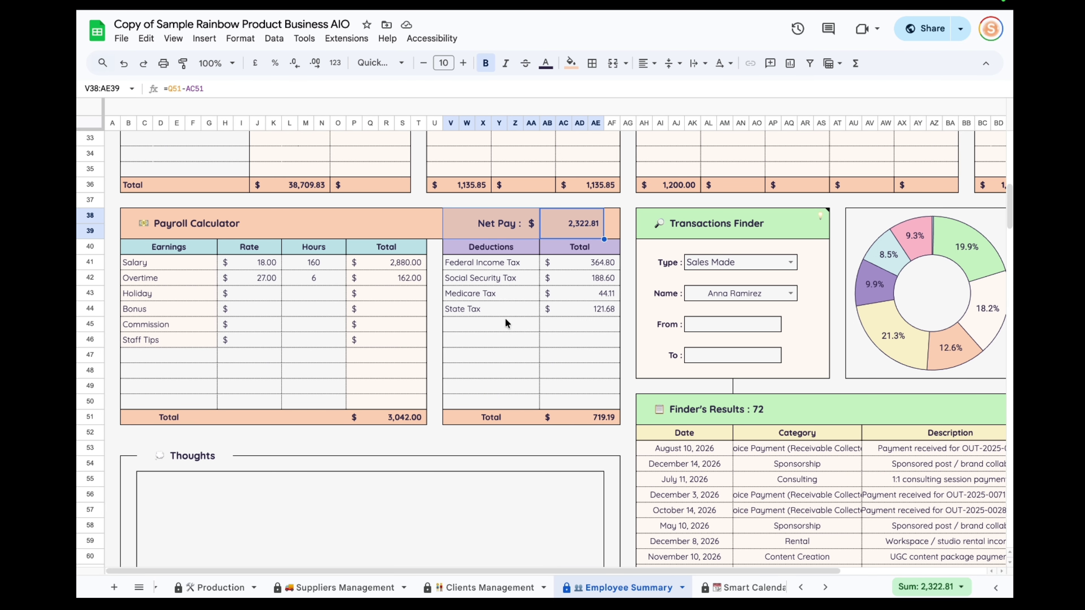
# Step: Set the Transactions Finder's Type to Payments & Expenses for the employee already selected
pyautogui.hscroll(5, 572, 573)
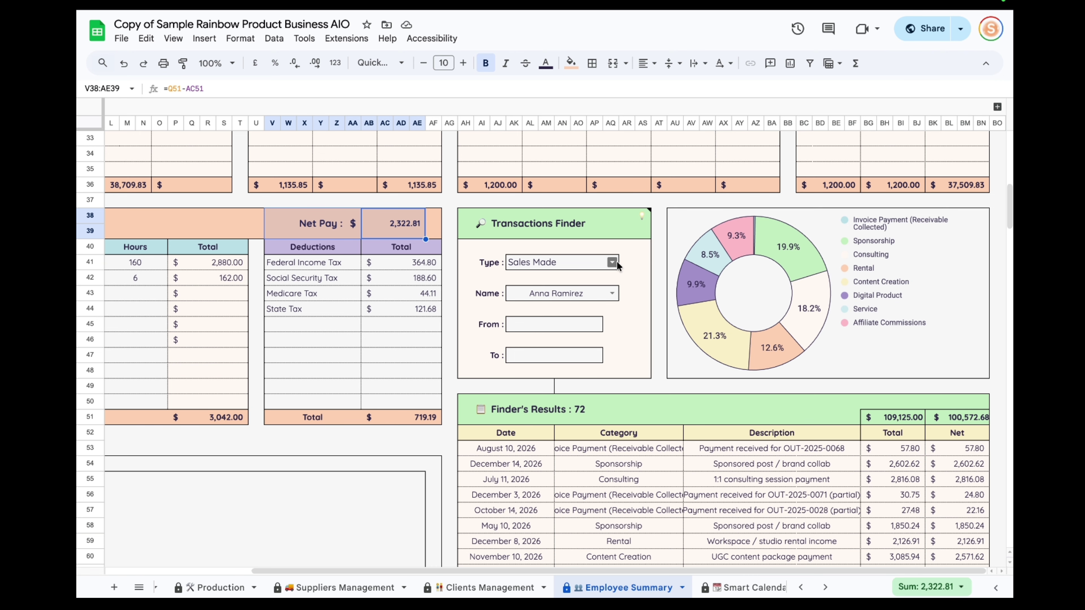
pyautogui.click(552, 295)
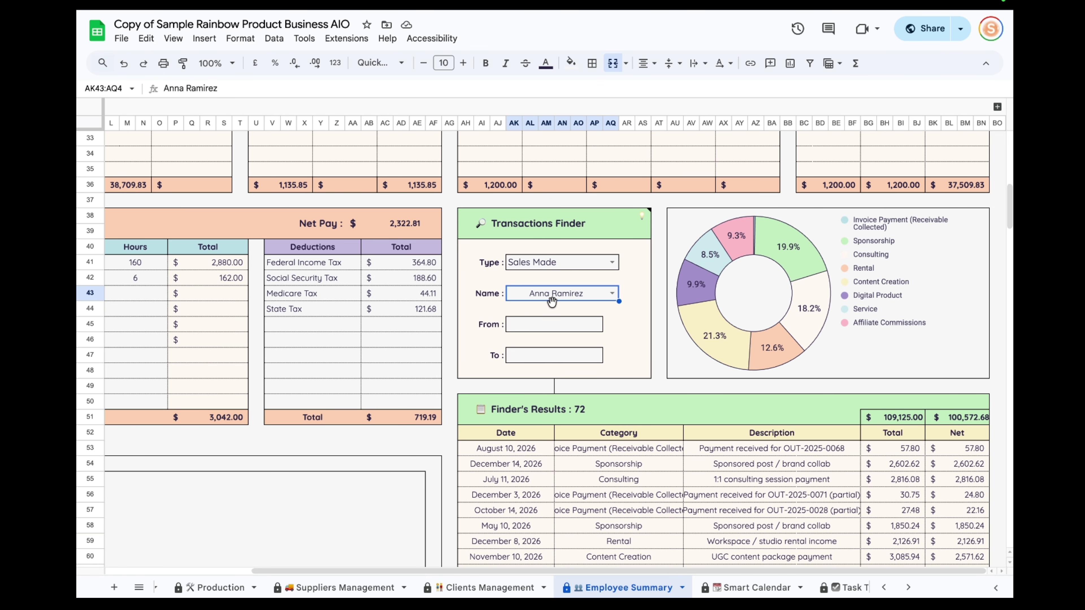
pyautogui.click(612, 262)
pyautogui.click(537, 297)
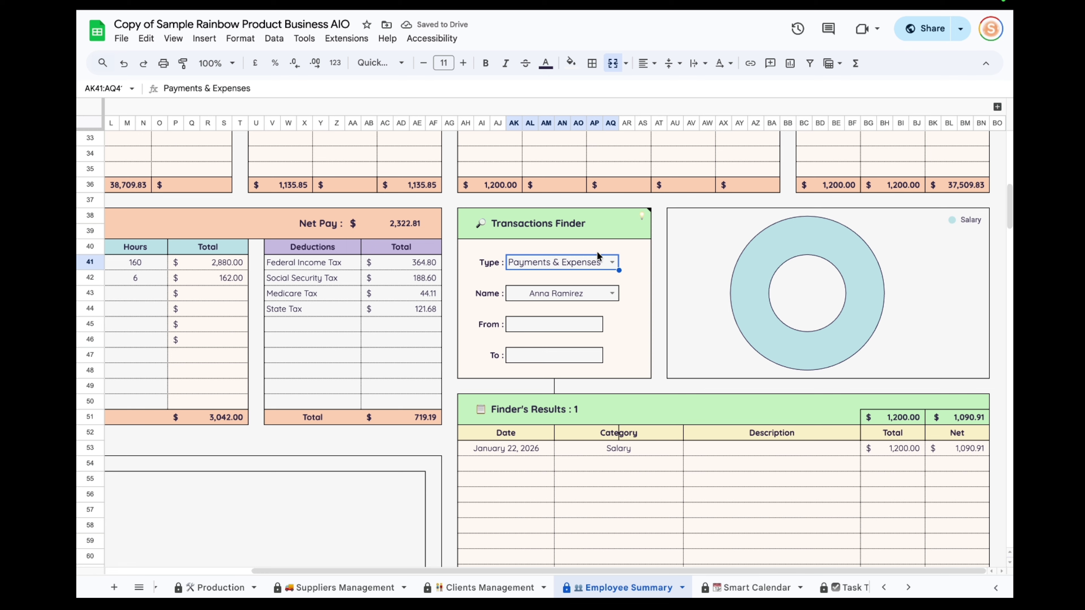
# Step: Check the From and To date filter fields of the Transactions Finder
pyautogui.click(523, 325)
pyautogui.click(525, 355)
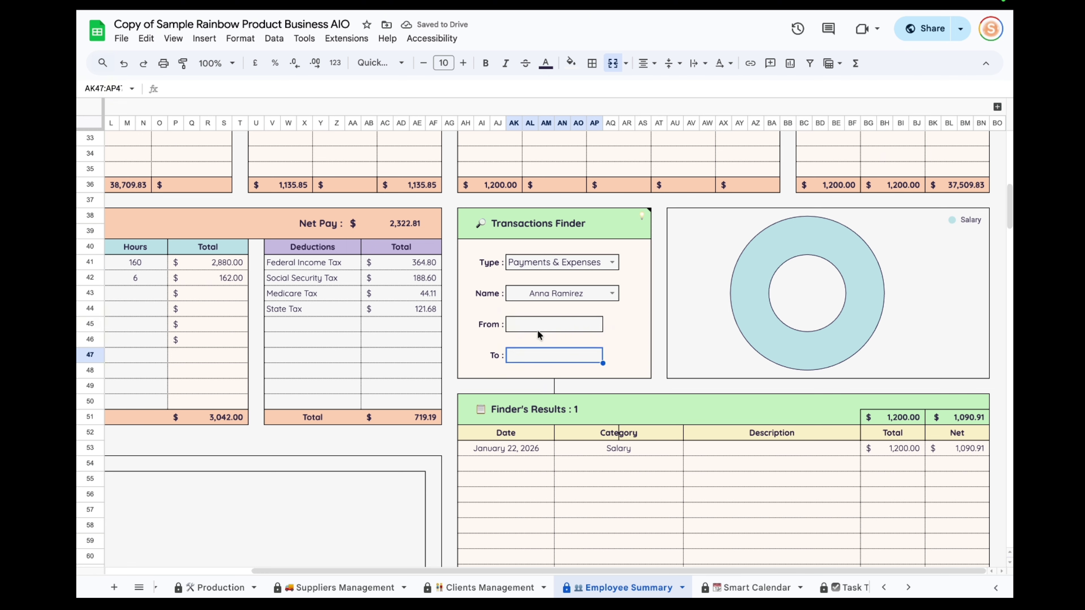
pyautogui.click(534, 326)
pyautogui.click(530, 359)
# Step: Read the help notes attached to the Date Range, Commissions and Transactions Finder sections of the Employee Summary
pyautogui.scroll(10, 610, 308)
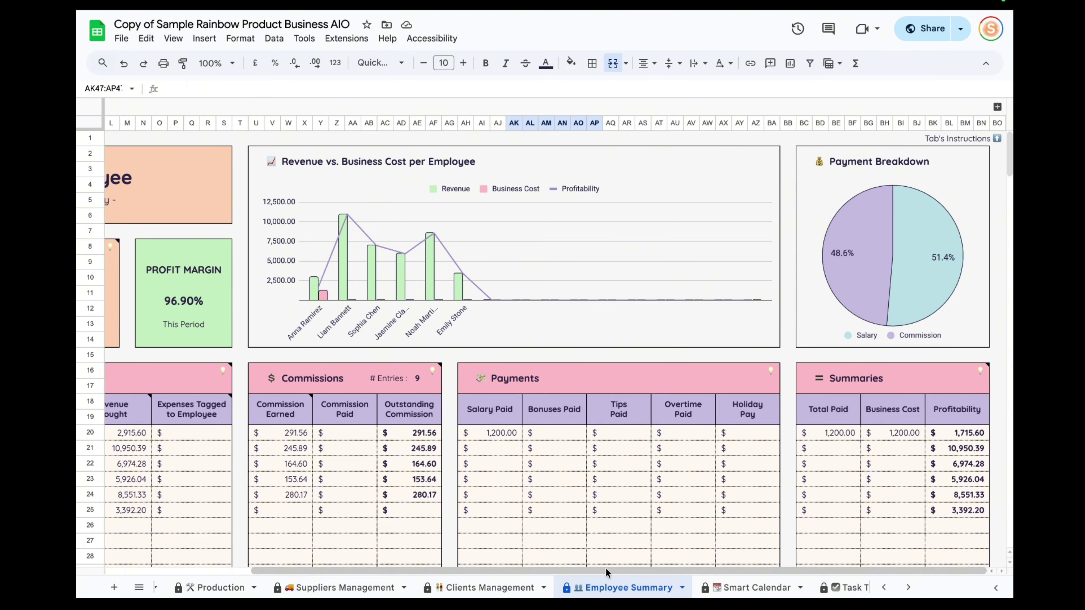
pyautogui.moveTo(607, 570); pyautogui.dragTo(386, 570)
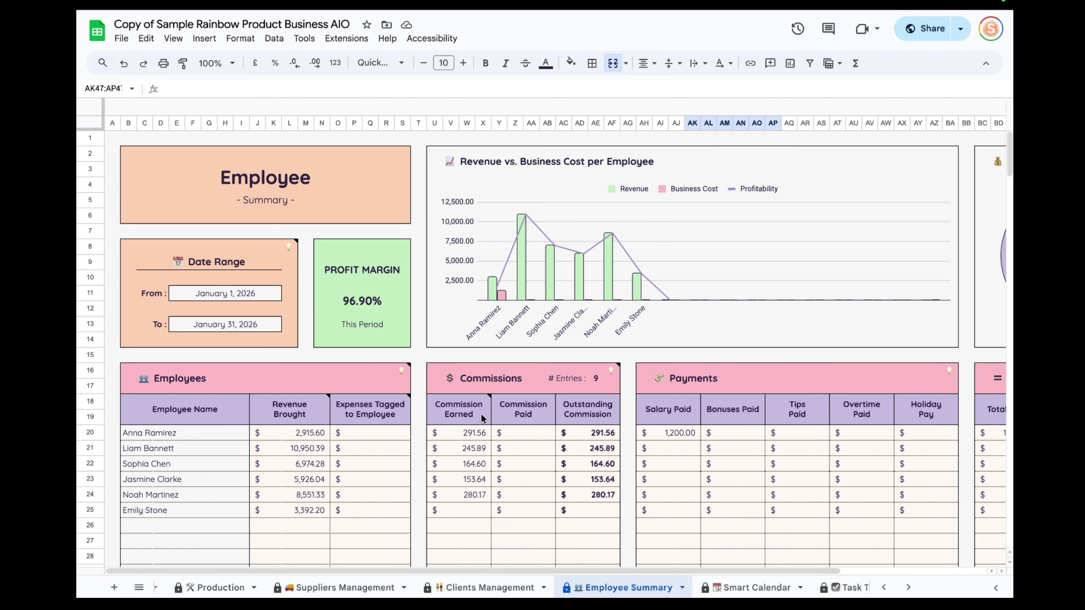
pyautogui.scroll(-2, 481, 414)
pyautogui.scroll(2, 494, 407)
pyautogui.moveTo(295, 247)
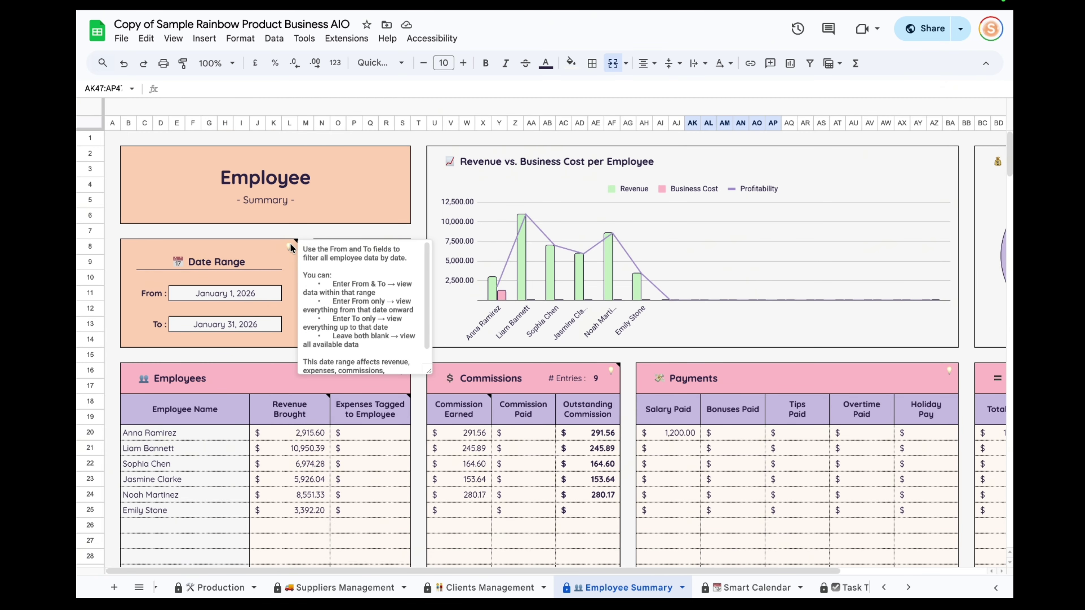
pyautogui.scroll(-1, 406, 288)
pyautogui.click(613, 369)
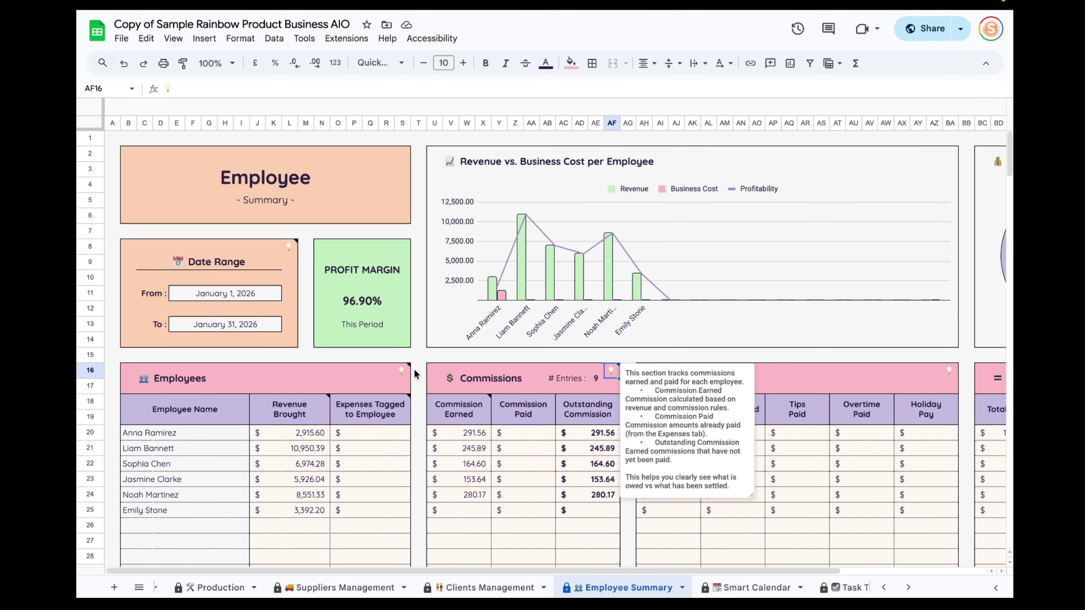
pyautogui.scroll(-10, 399, 366)
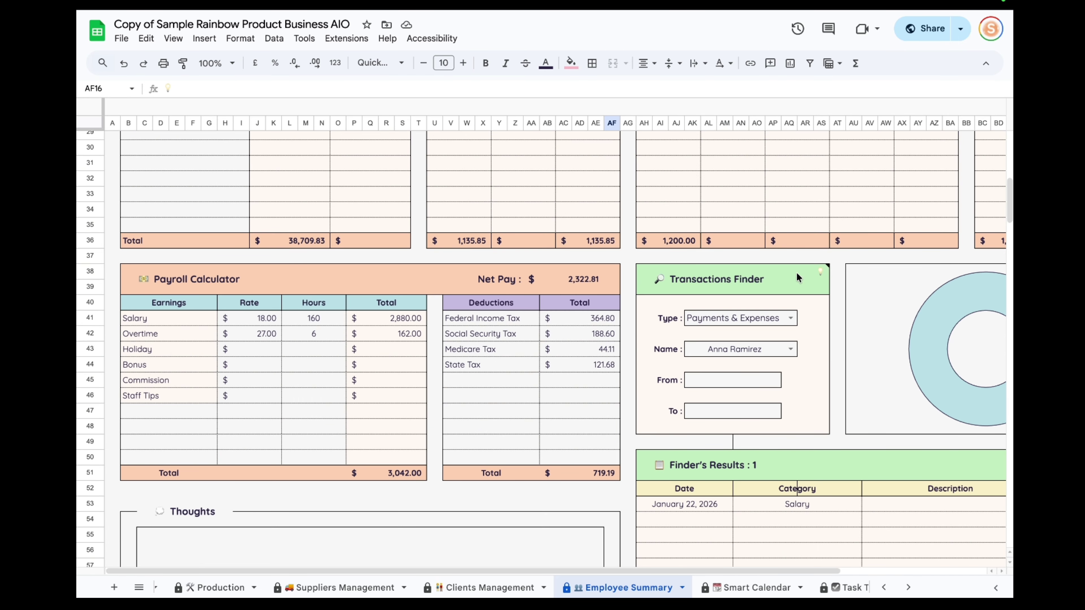
pyautogui.moveTo(823, 271)
# Step: View the Revenue vs. Business Cost per Employee and Payment Breakdown charts
pyautogui.scroll(9, 713, 224)
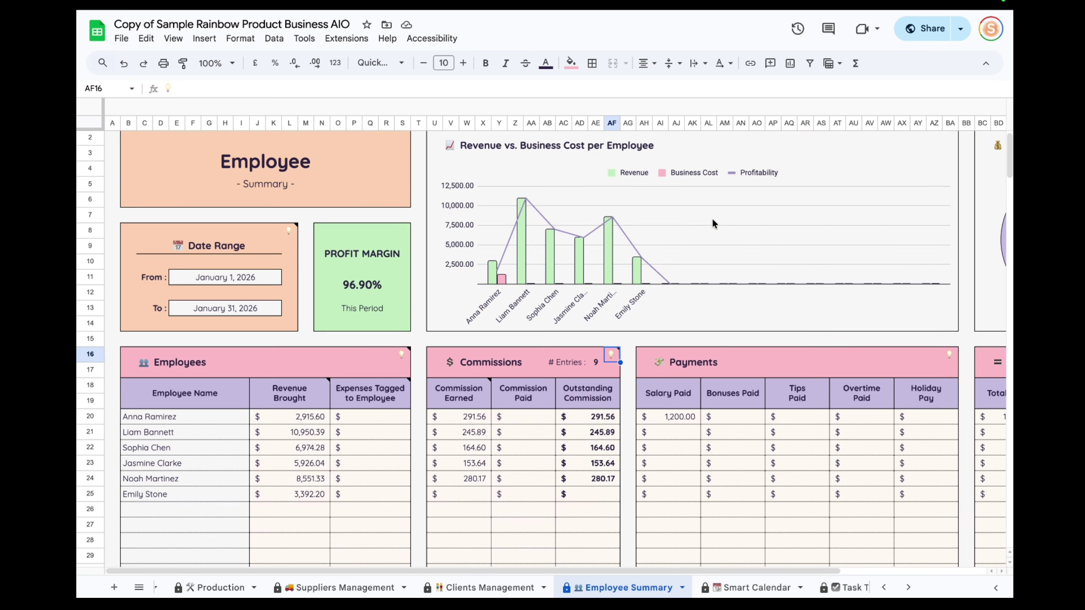
pyautogui.moveTo(637, 571); pyautogui.dragTo(782, 571)
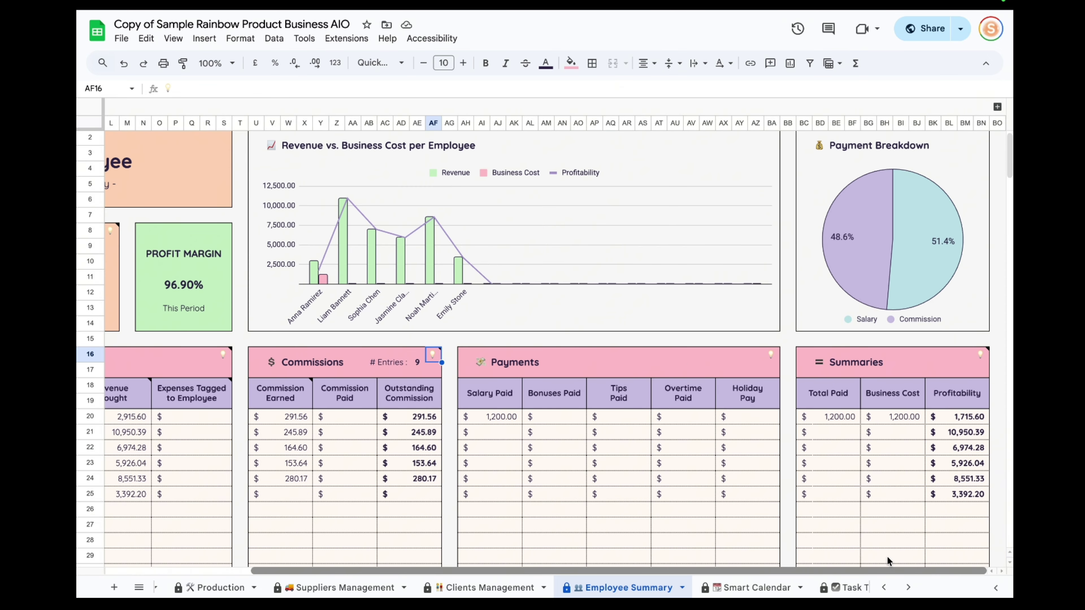
pyautogui.scroll(1, 733, 394)
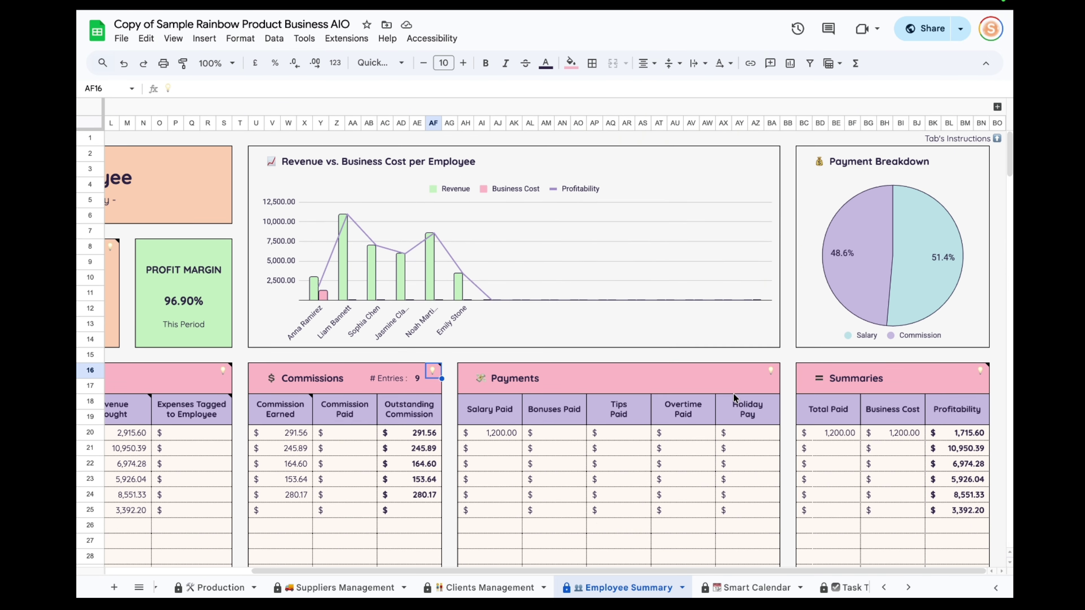
# Step: Open the Task Tracker sheet and look through the Task Manager's tasks, priorities, due dates, statuses and assignees
pyautogui.hscroll(5, 684, 588)
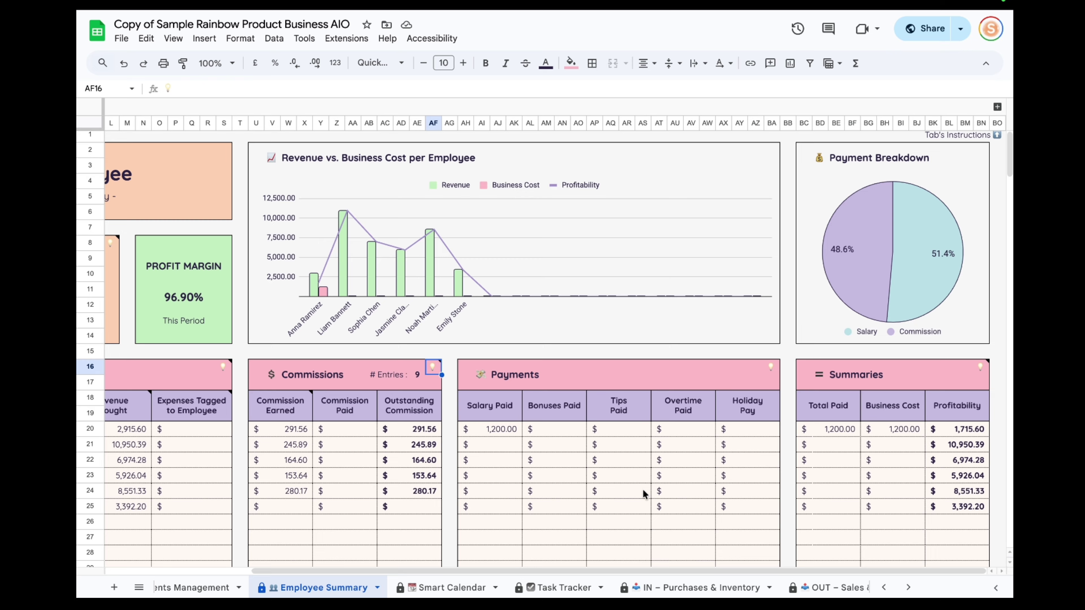
pyautogui.click(560, 586)
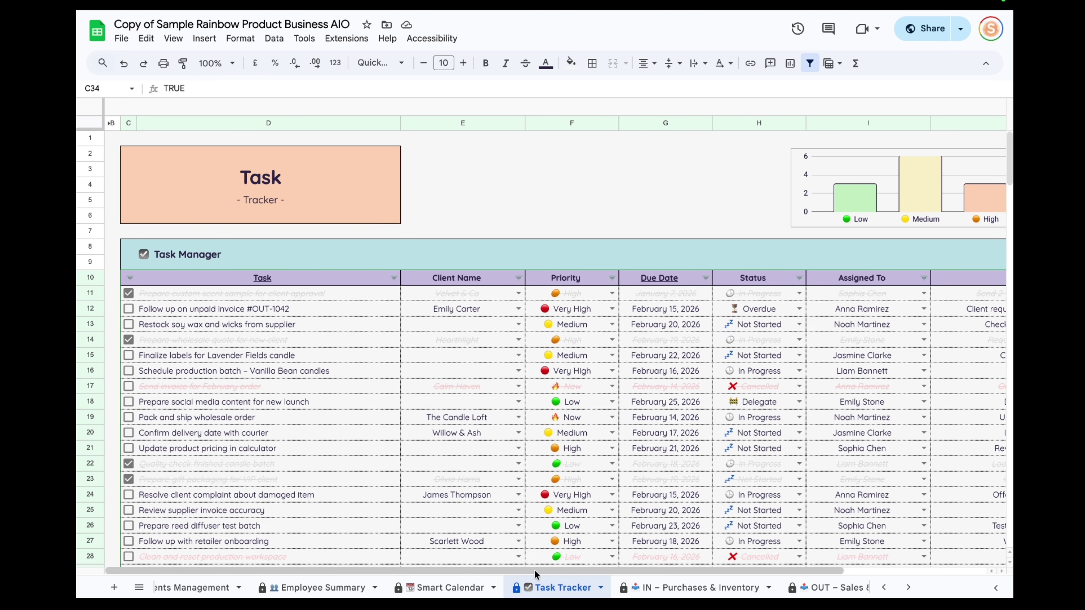
pyautogui.scroll(-2, 363, 374)
pyautogui.scroll(-3, 363, 373)
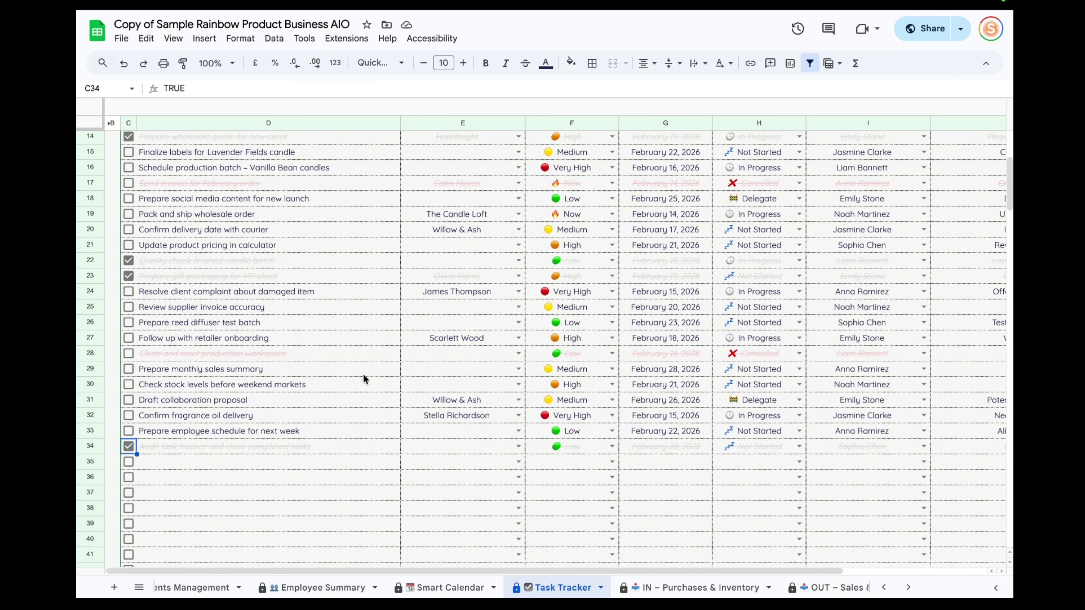
pyautogui.scroll(4, 230, 440)
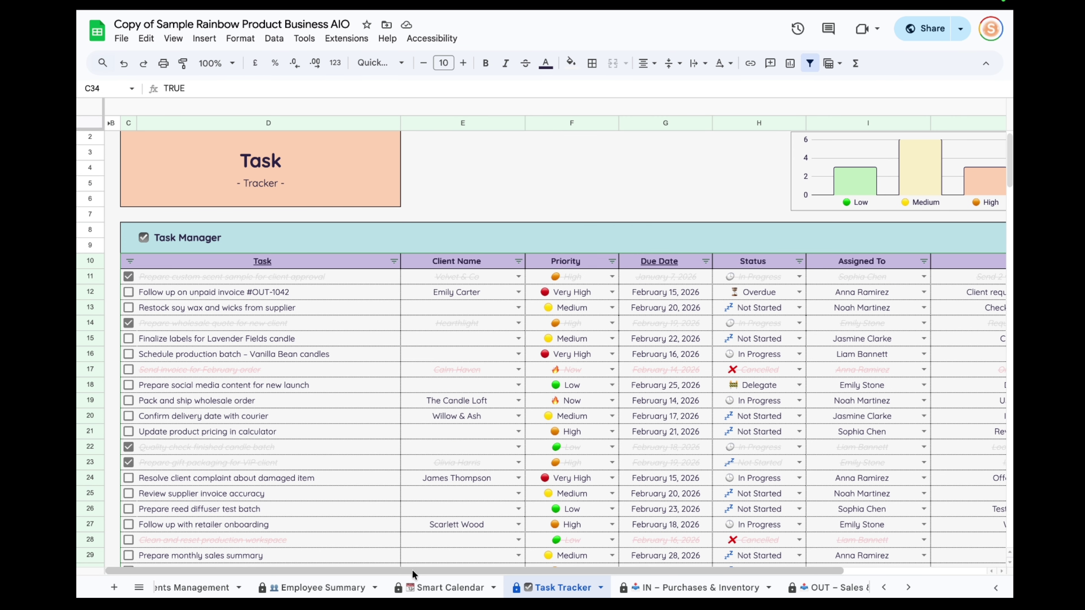
# Step: Check the notes, client options, assignee options and due date of the unpaid invoice follow-up task
pyautogui.hscroll(4, 534, 526)
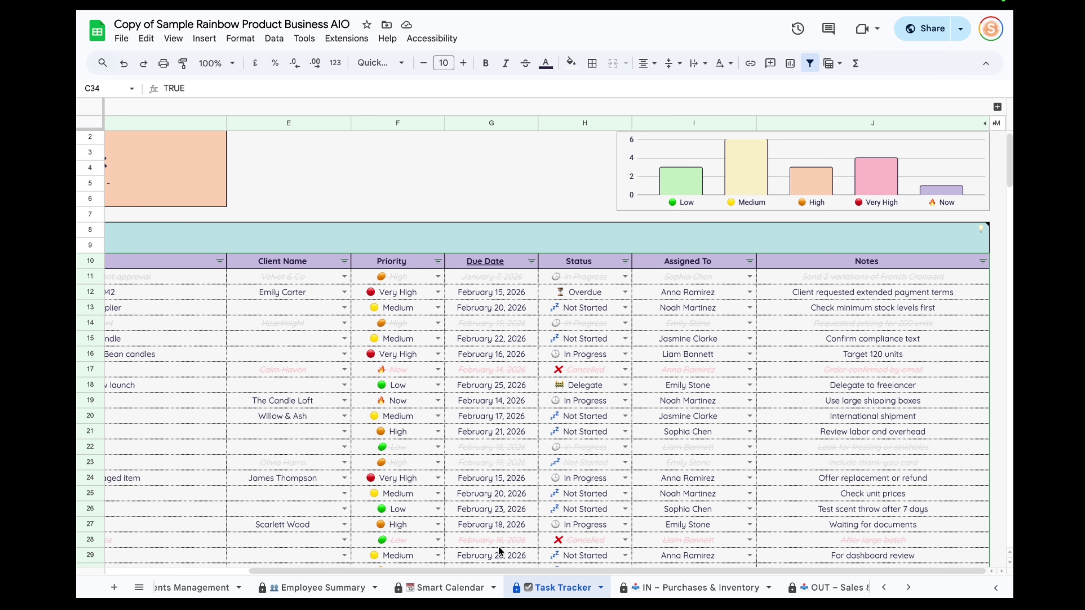
pyautogui.hscroll(-4, 222, 291)
pyautogui.click(236, 296)
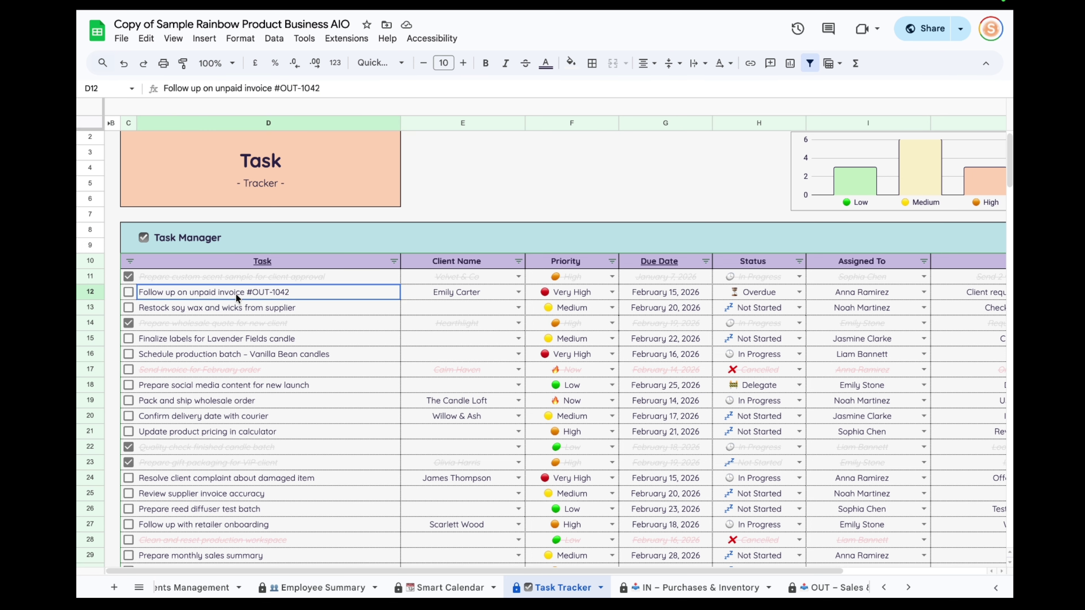
pyautogui.click(517, 295)
pyautogui.click(517, 293)
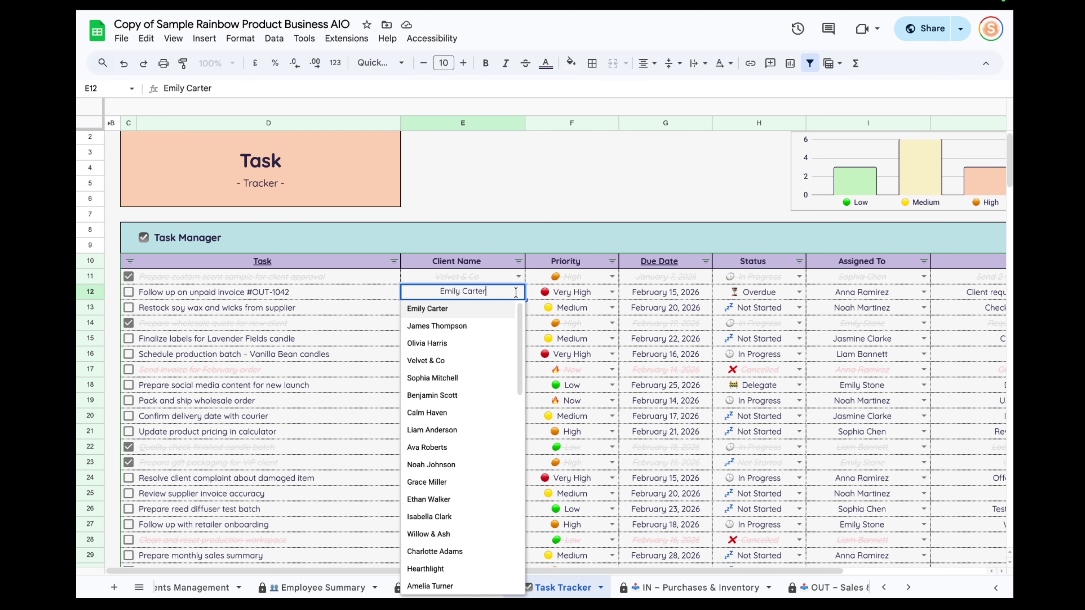
pyautogui.click(923, 292)
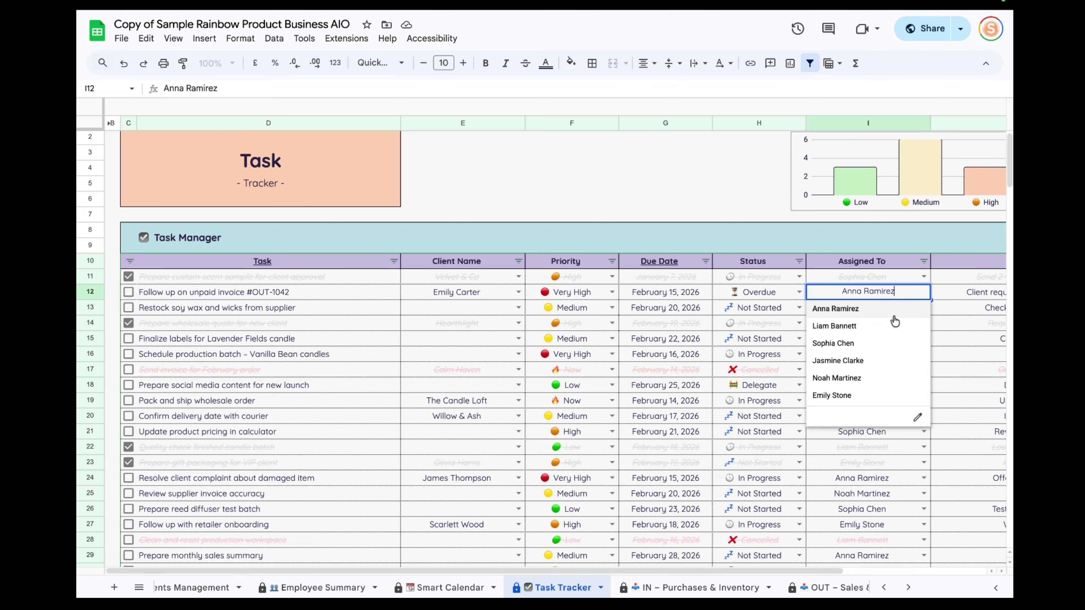
pyautogui.click(748, 296)
pyautogui.click(663, 291)
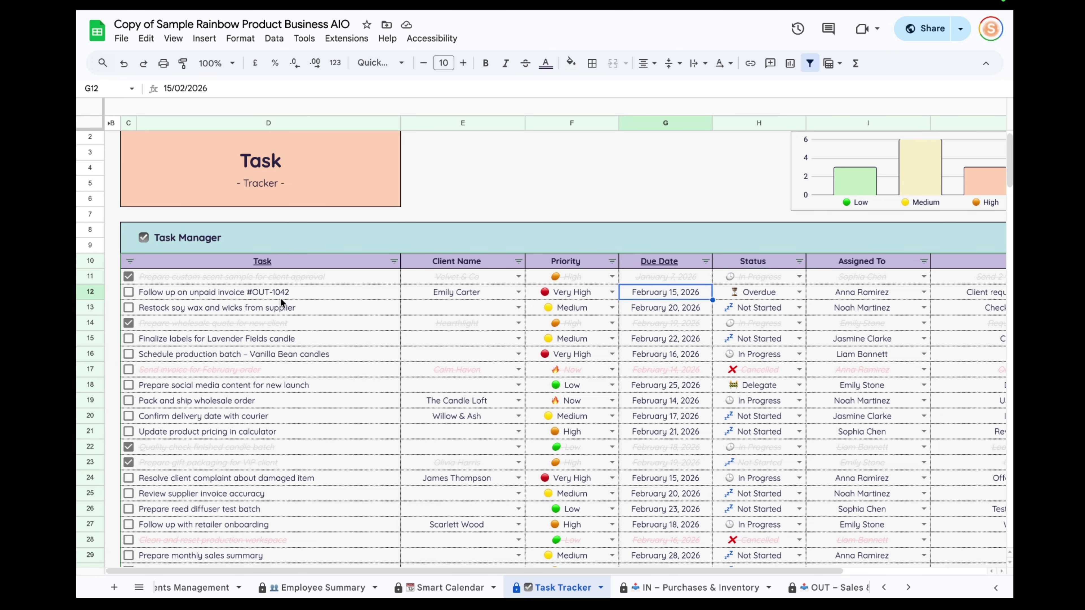
# Step: Mark the task for restocking soy wax and wicks as complete and clear its completion mark again
pyautogui.click(128, 307)
pyautogui.click(129, 308)
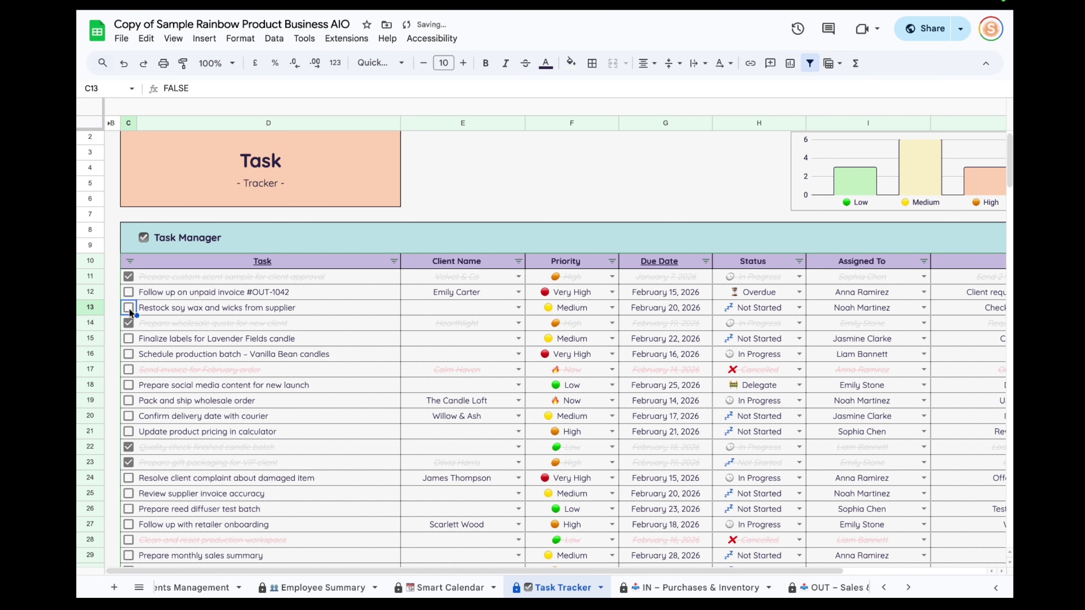
pyautogui.click(129, 308)
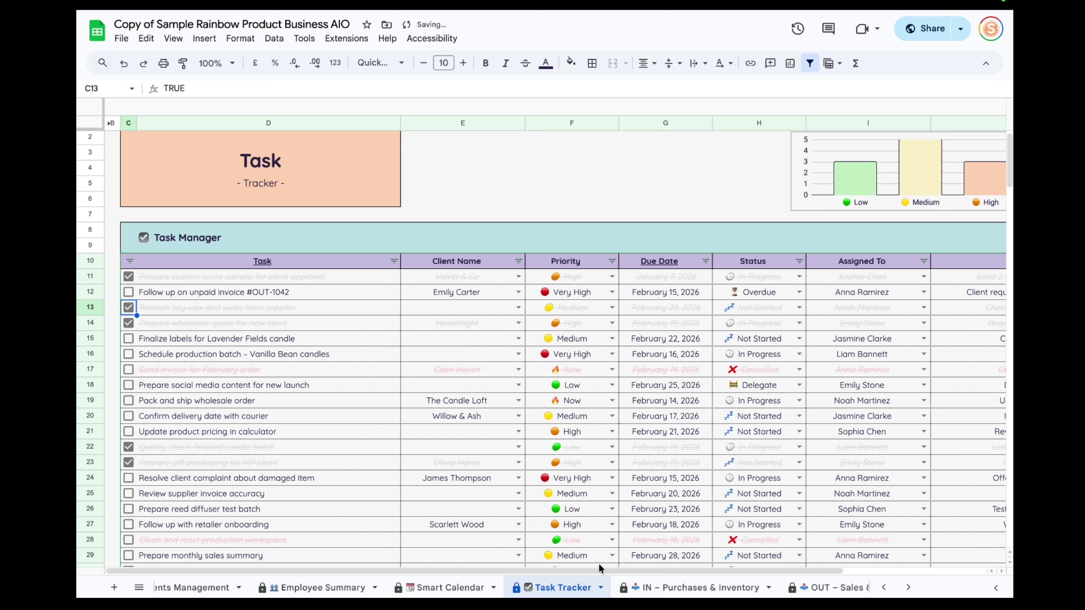
pyautogui.moveTo(600, 571)
pyautogui.mouseDown()
pyautogui.moveTo(684, 571)
pyautogui.moveTo(617, 571)
pyautogui.mouseUp()
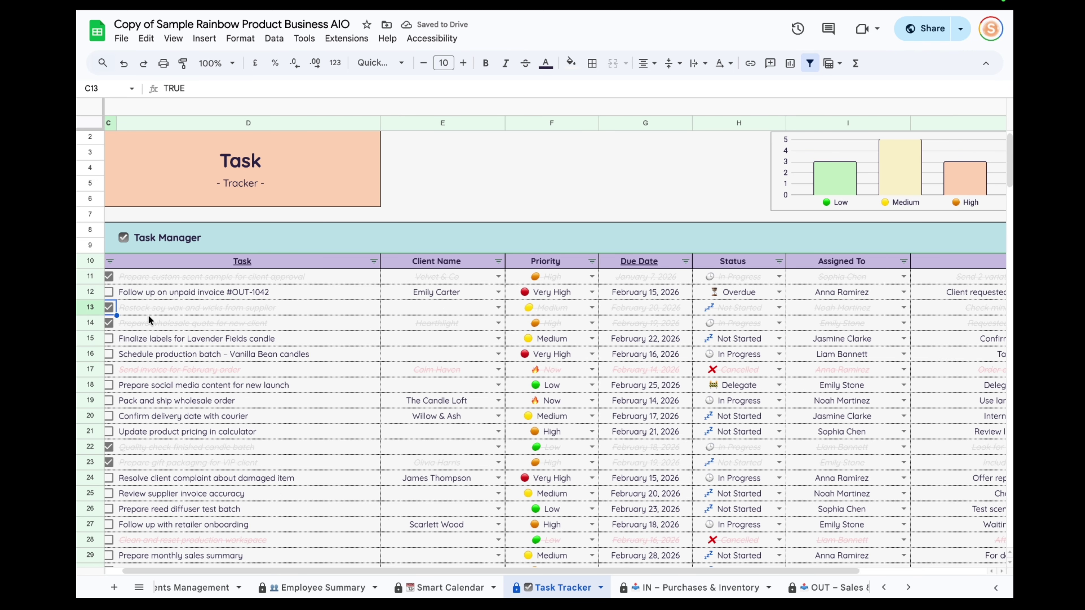
pyautogui.click(112, 307)
pyautogui.moveTo(688, 571); pyautogui.dragTo(588, 513)
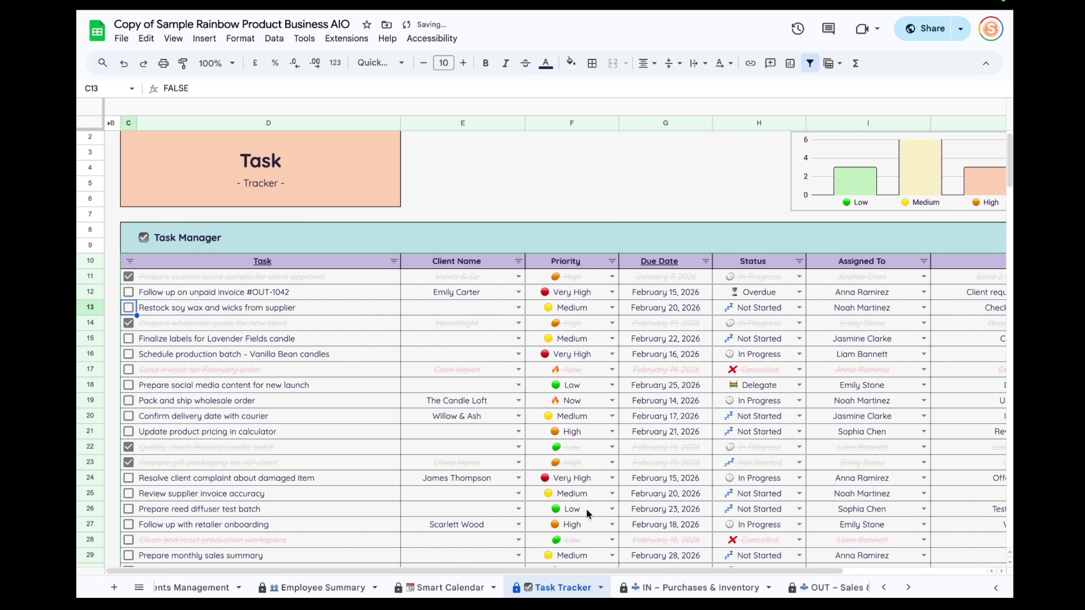
# Step: Clear the task, priority, due date, status and assignee entries of the completed candle batch quality check in row 22
pyautogui.scroll(-8, 627, 470)
pyautogui.scroll(5, 628, 458)
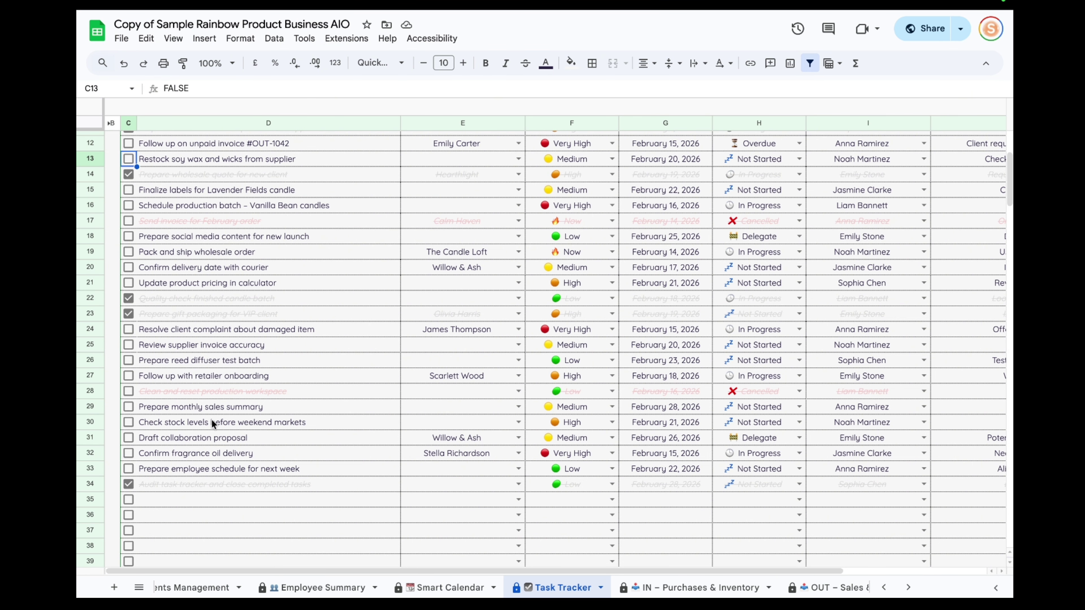
pyautogui.scroll(3, 213, 423)
pyautogui.press('Down')
pyautogui.press('Right')
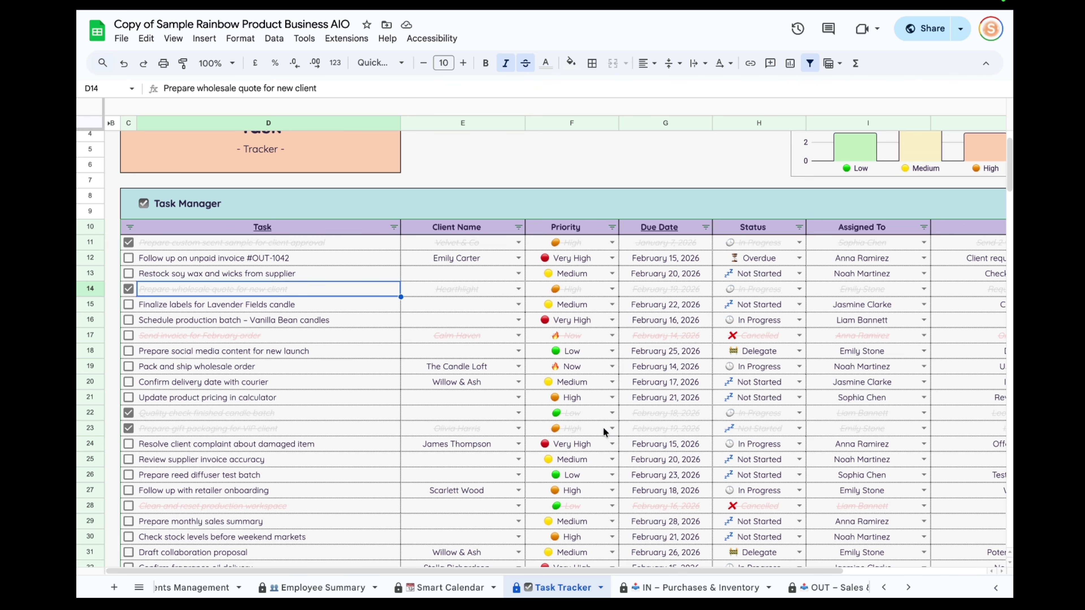
pyautogui.click(212, 419)
pyautogui.press('Delete')
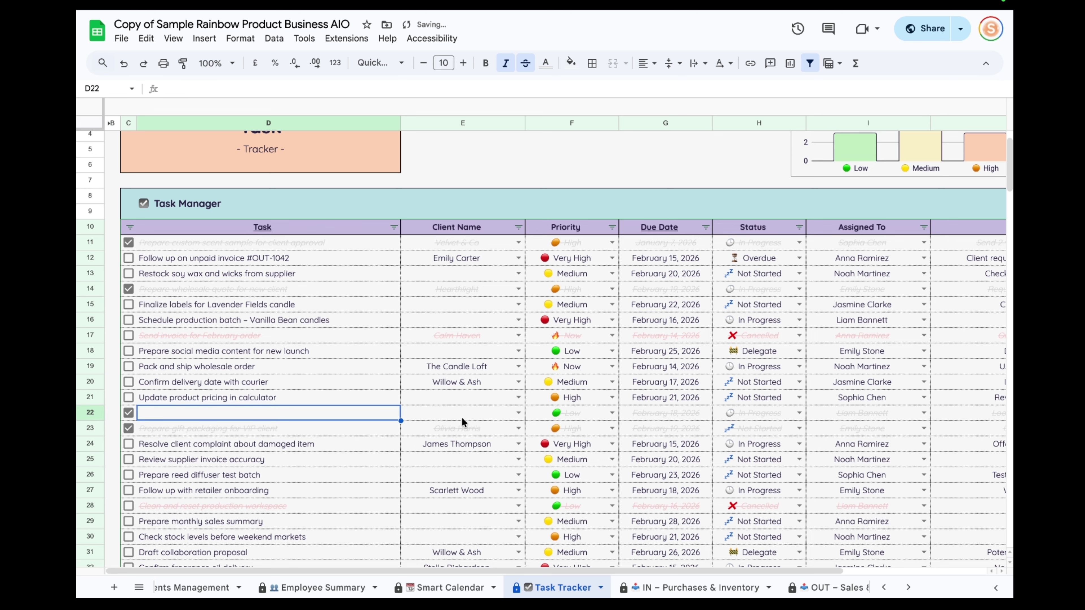
pyautogui.click(454, 416)
pyautogui.click(609, 417)
pyautogui.press('Delete')
pyautogui.click(684, 414)
pyautogui.press('Delete')
pyautogui.click(779, 415)
pyautogui.press('Delete')
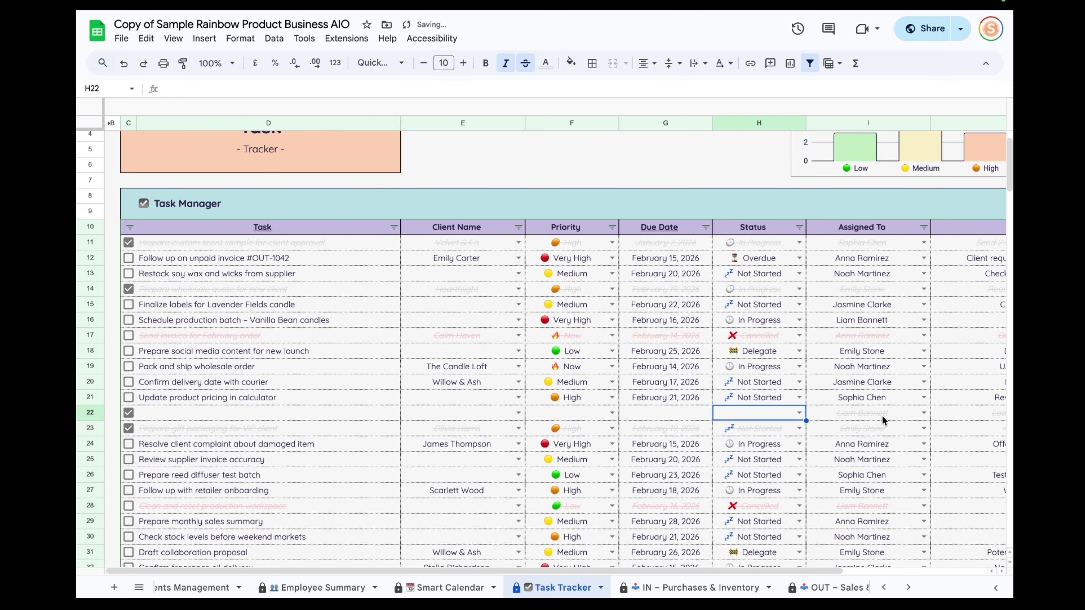
pyautogui.press('Right')
pyautogui.press('Delete')
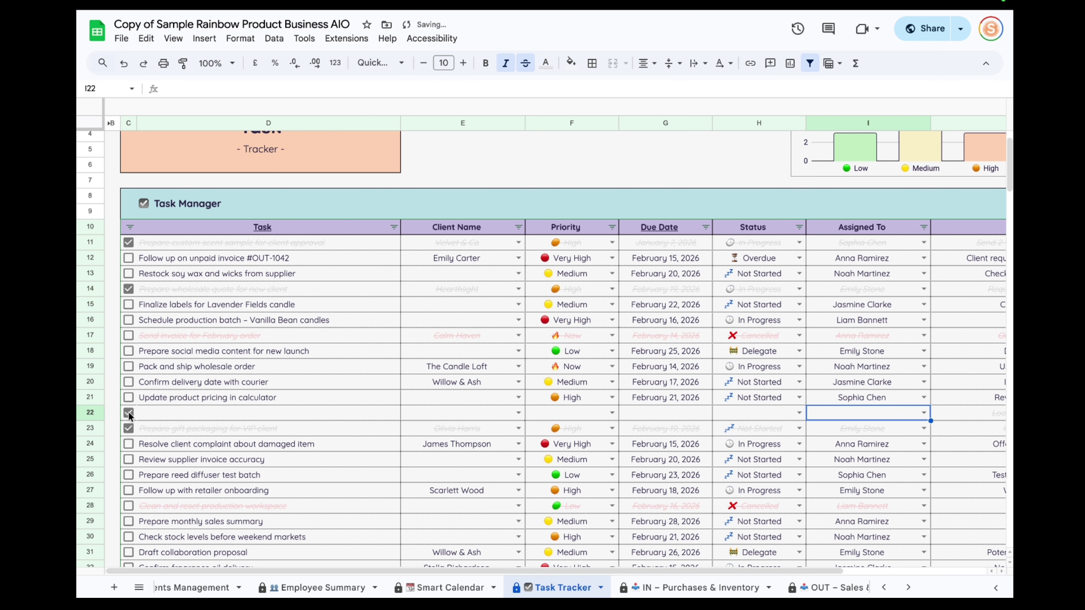
# Step: Undo the clearing of the quality check task's entries in row 22
pyautogui.hotkey('ctrl', 'z')
pyautogui.hotkey('ctrl', 'z')
pyautogui.hotkey('ctrl', 'z')
pyautogui.hotkey('ctrl', 'z')
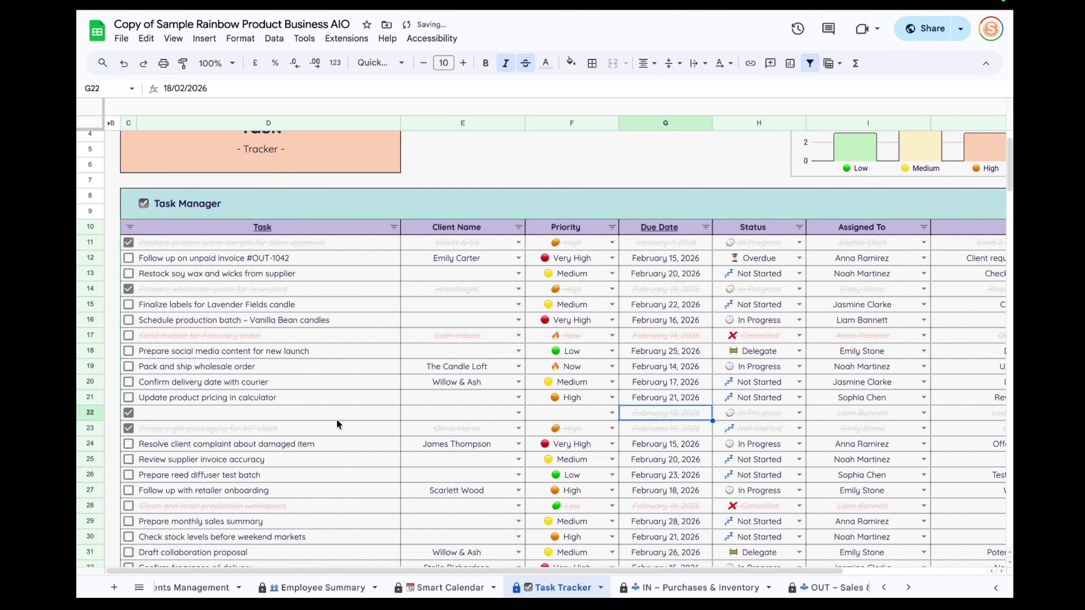
pyautogui.hotkey('ctrl', 'z')
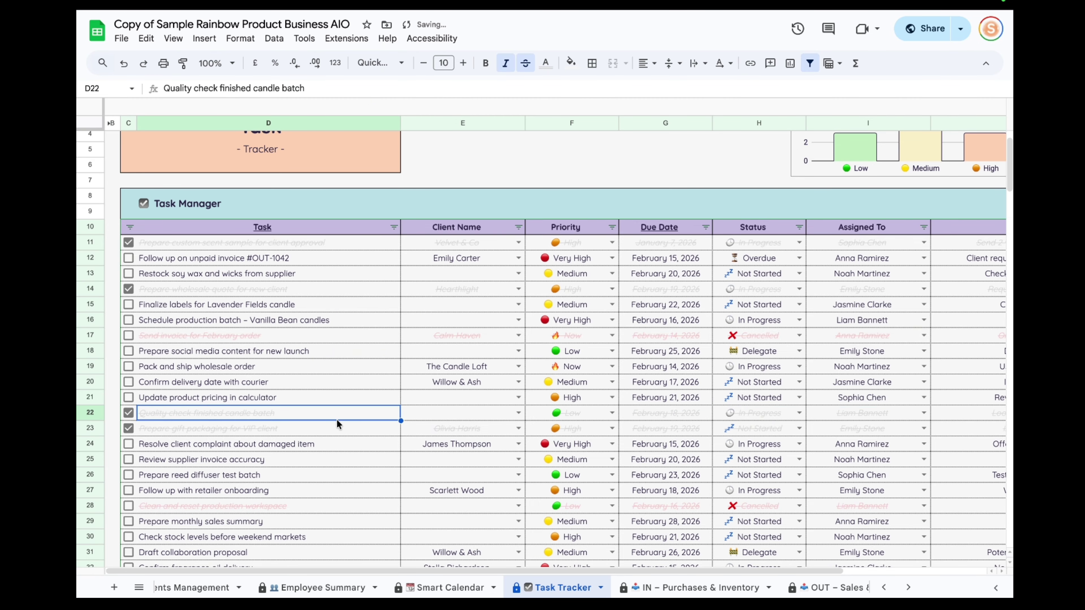
# Step: Filter the Task Manager's completion column to hide the TRUE rows and keep only FALSE ones
pyautogui.click(394, 223)
pyautogui.click(182, 271)
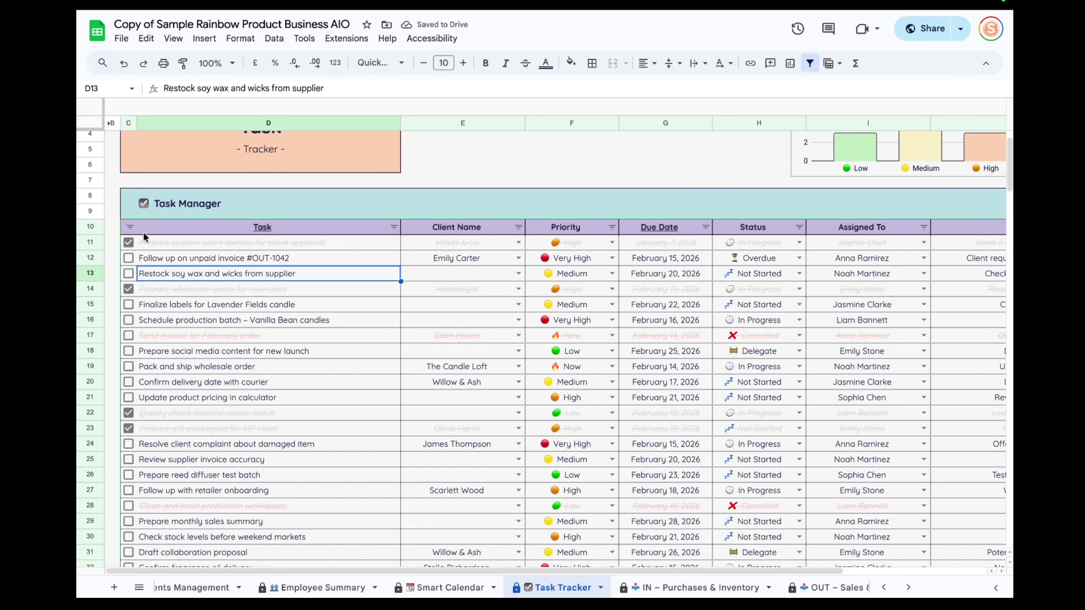
pyautogui.click(129, 227)
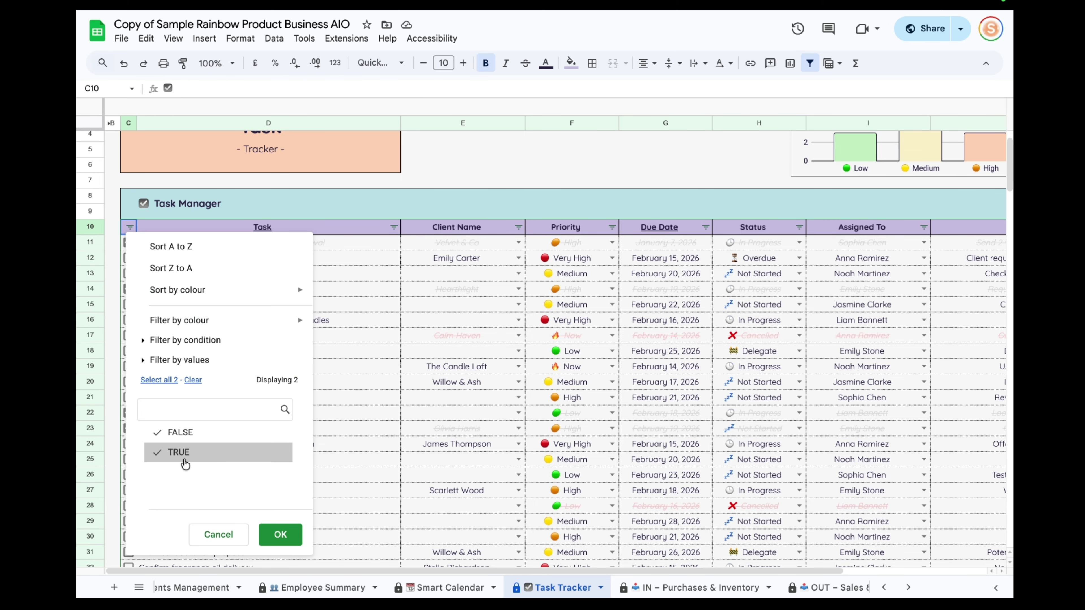
pyautogui.click(160, 460)
pyautogui.click(273, 536)
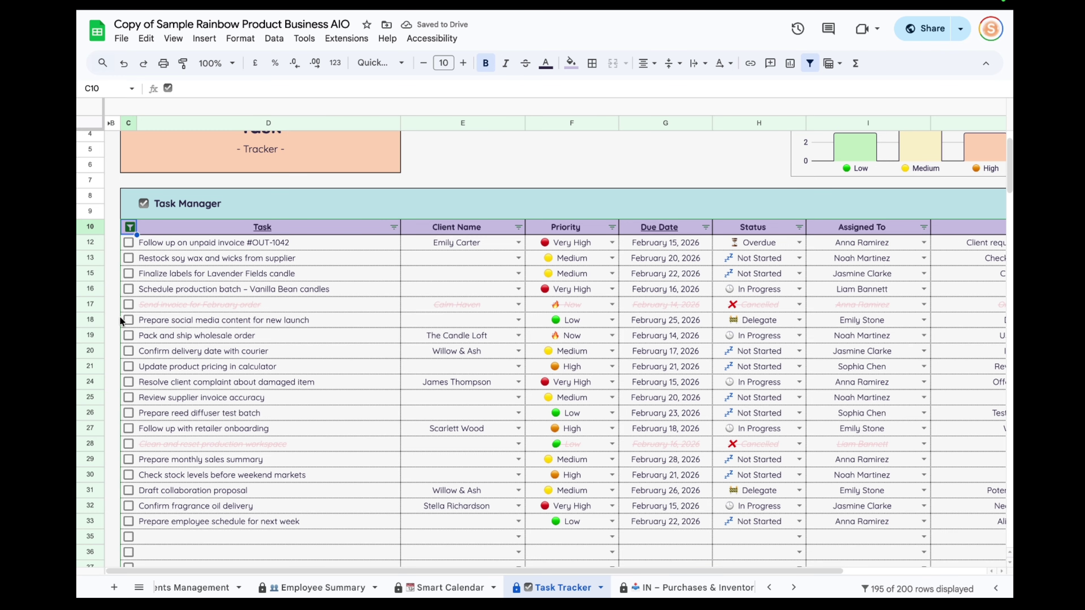
# Step: Mark the social media content, wholesale order shipping and courier delivery date tasks as complete, and reapply the completion filter
pyautogui.click(129, 320)
pyautogui.click(128, 336)
pyautogui.click(128, 351)
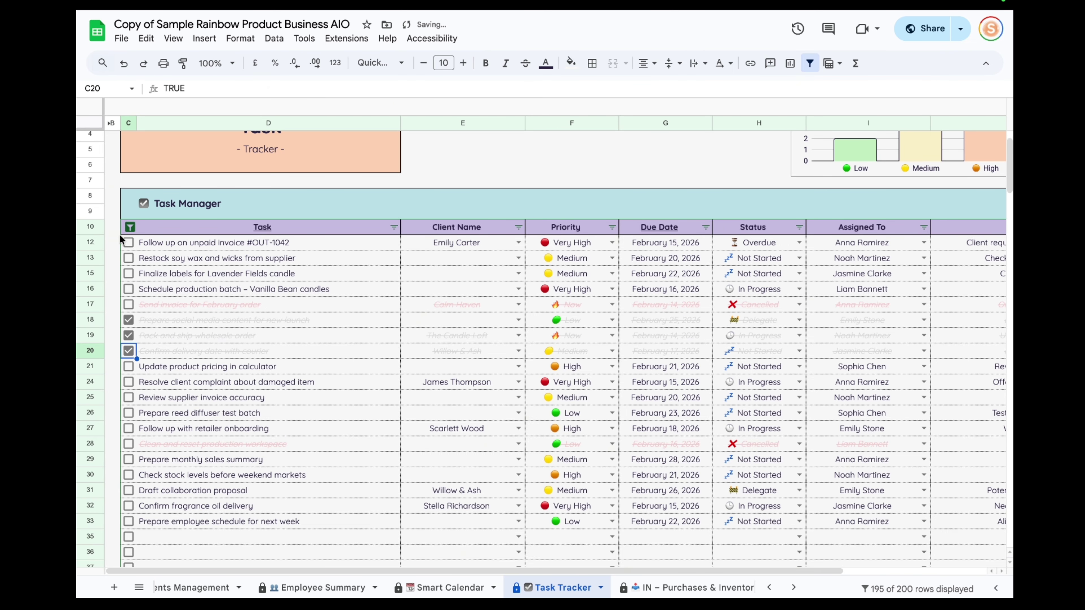
pyautogui.click(130, 227)
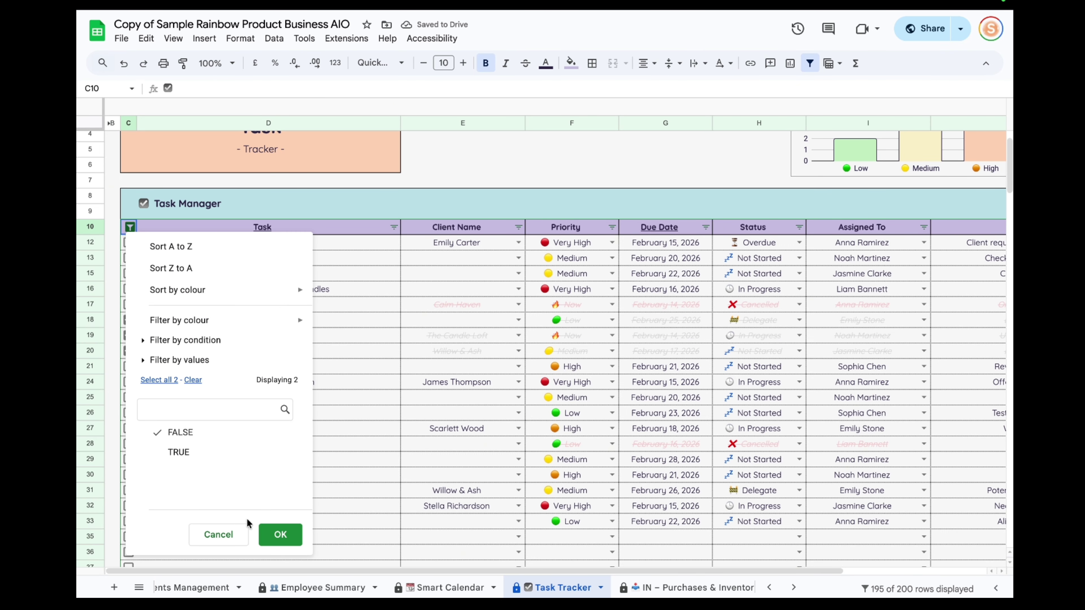
pyautogui.click(280, 535)
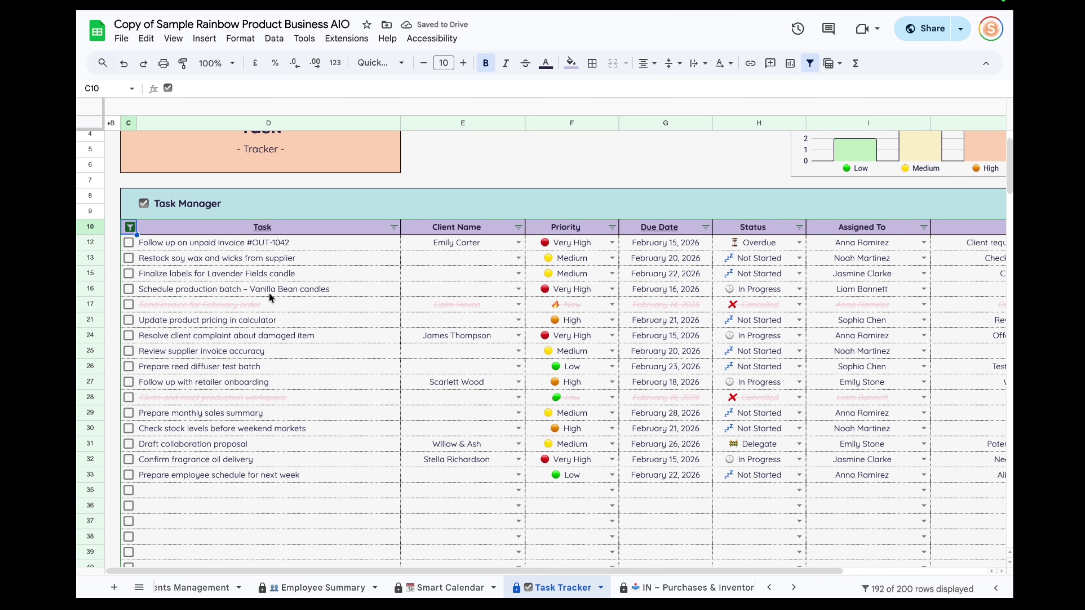
# Step: Undo the three task completions and the completion filter
pyautogui.hotkey('ctrl', 'z')
pyautogui.hotkey('ctrl', 'z')
pyautogui.hotkey('ctrl', 'z')
pyautogui.hotkey('ctrl', 'z')
pyautogui.hotkey('ctrl', 'z')
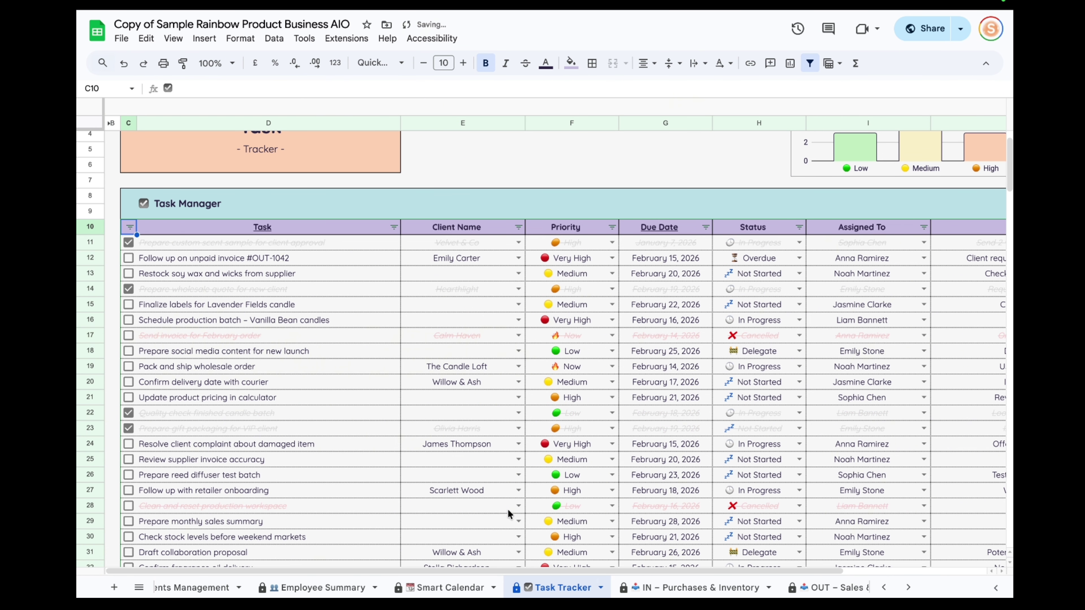
# Step: View the Task Manager's Notes column and the chart of tasks by priority
pyautogui.moveTo(634, 571); pyautogui.dragTo(776, 581)
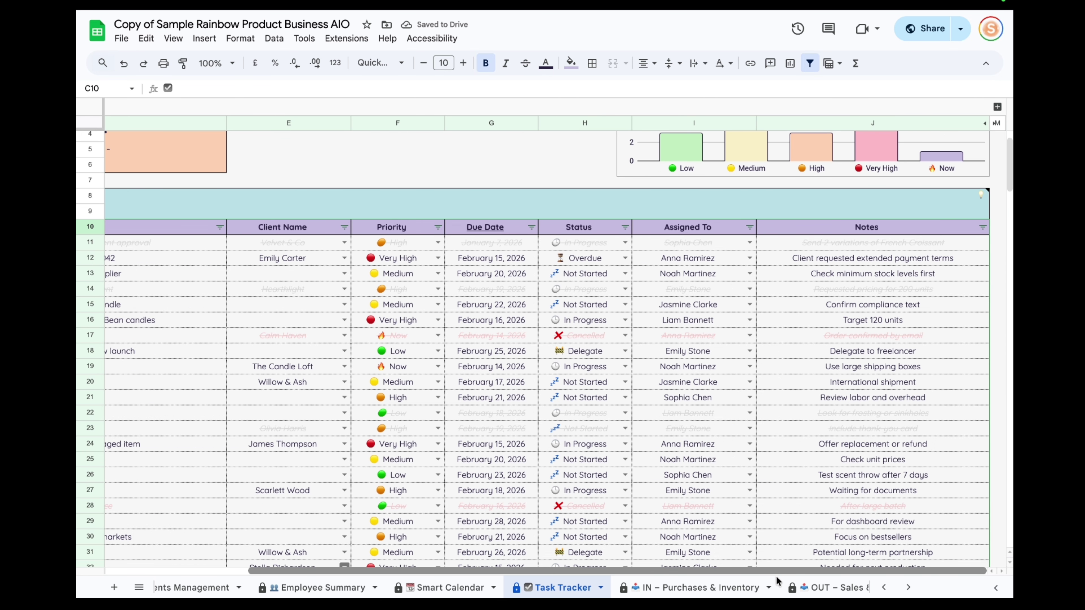
pyautogui.scroll(2, 726, 427)
pyautogui.moveTo(667, 571); pyautogui.dragTo(426, 582)
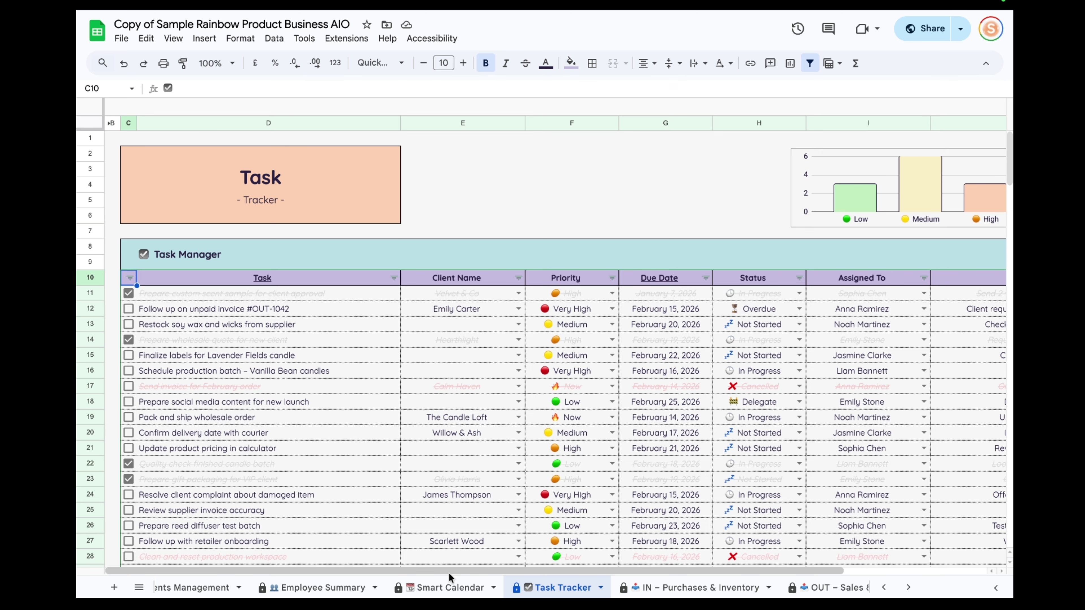
# Step: Open the Smart Calendar sheet and set its zoom to 75%
pyautogui.click(439, 588)
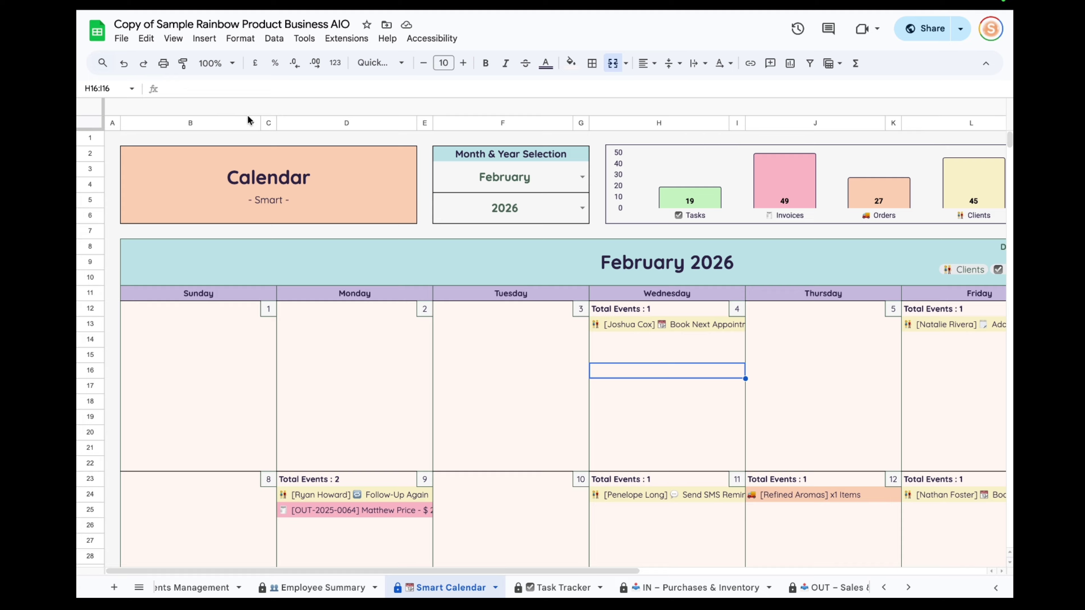
pyautogui.click(216, 64)
pyautogui.click(215, 105)
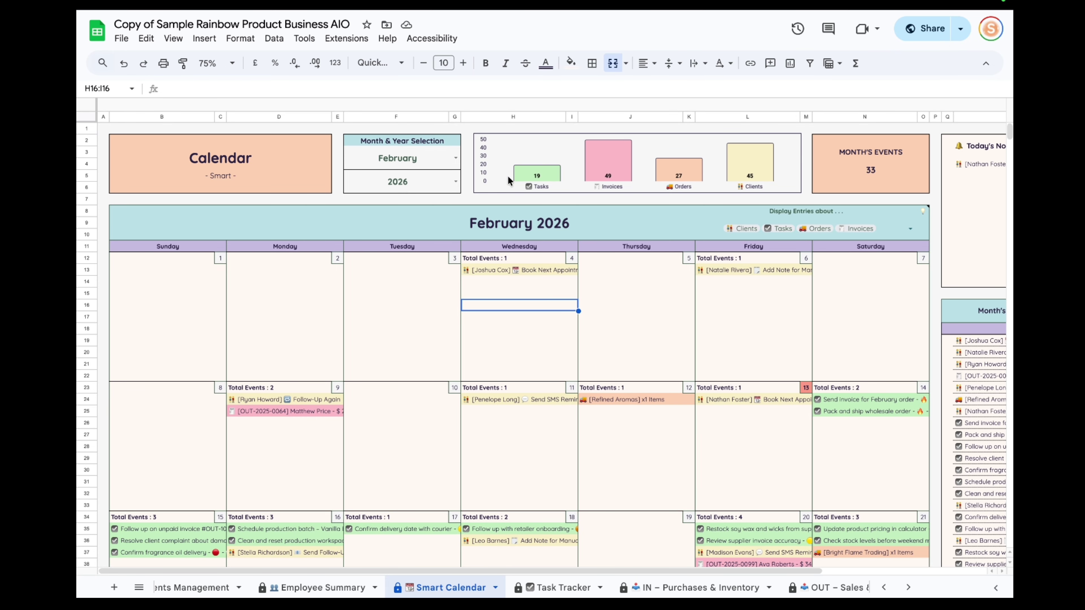
# Step: Set the Smart Calendar's month to July and its year to 2027
pyautogui.click(452, 161)
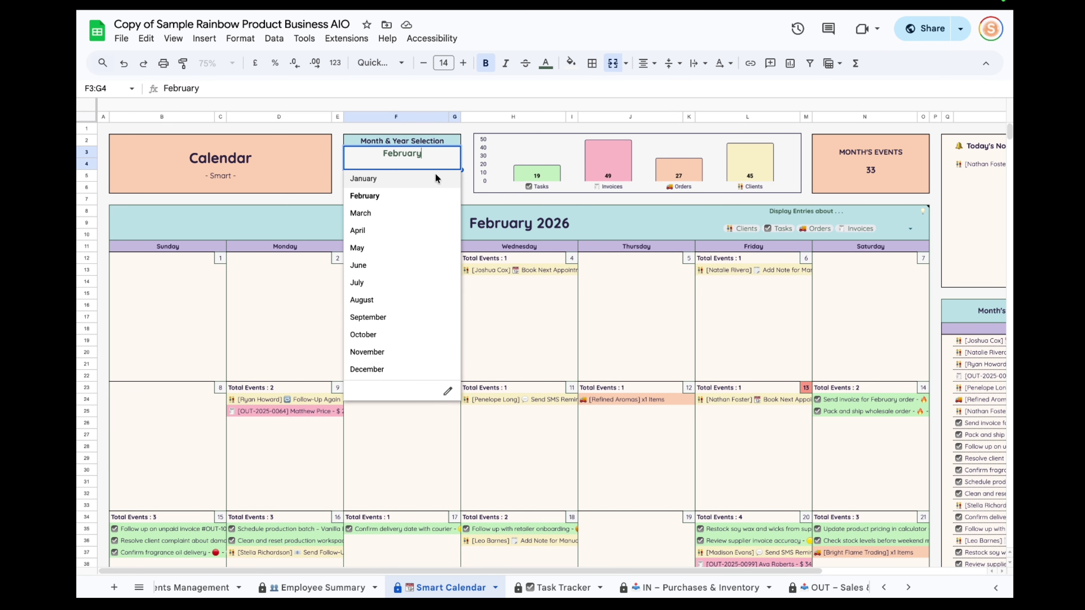
pyautogui.click(439, 212)
pyautogui.click(455, 159)
pyautogui.click(358, 283)
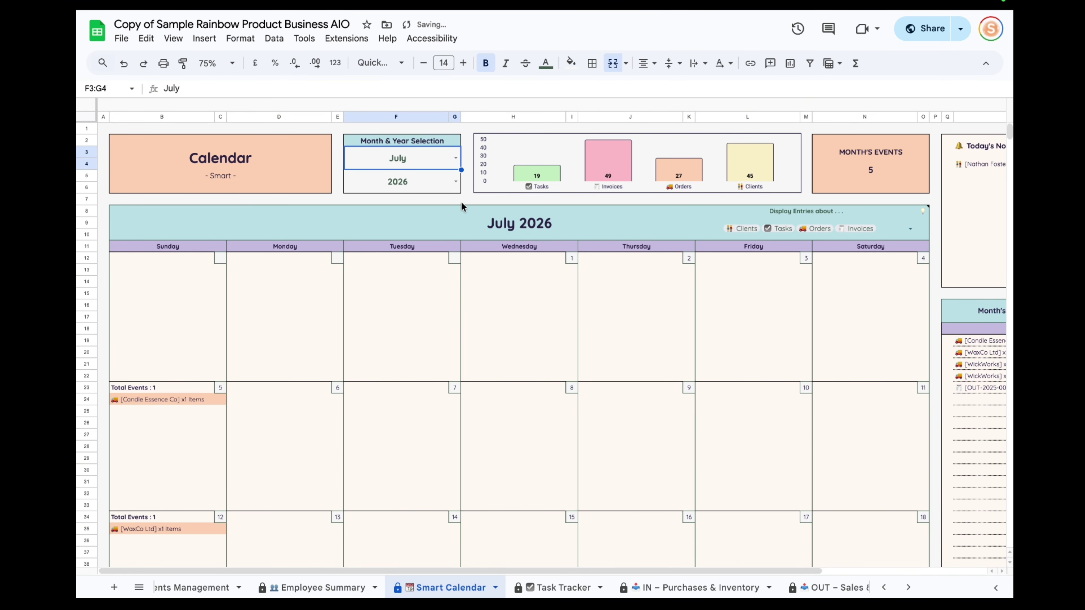
pyautogui.click(404, 179)
pyautogui.click(404, 178)
pyautogui.click(359, 220)
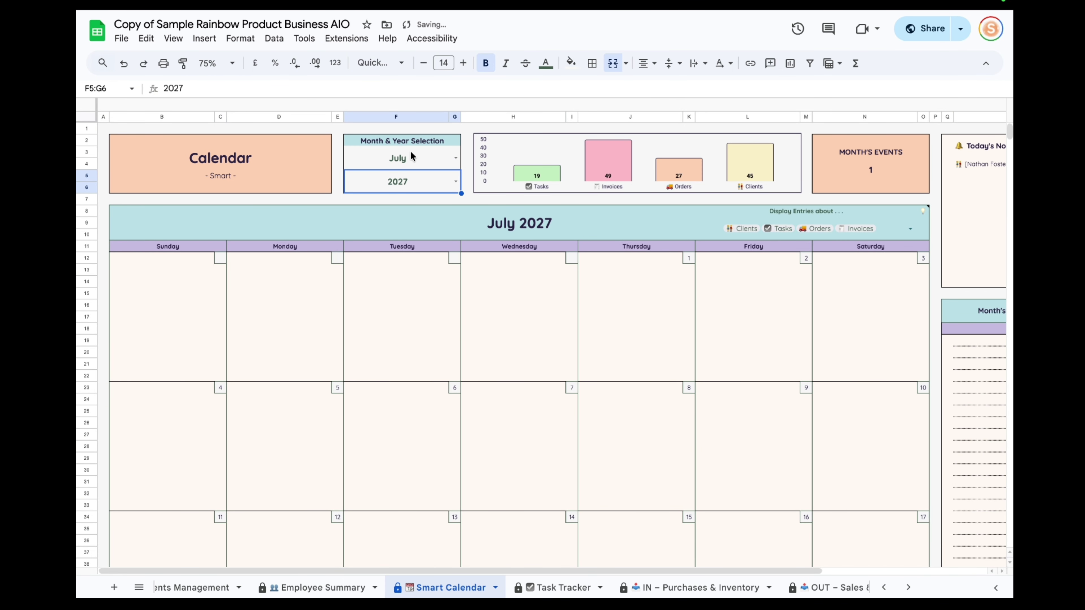
# Step: Set the Smart Calendar's year to 2025
pyautogui.click(424, 182)
pyautogui.write('2025')
pyautogui.press('Return')
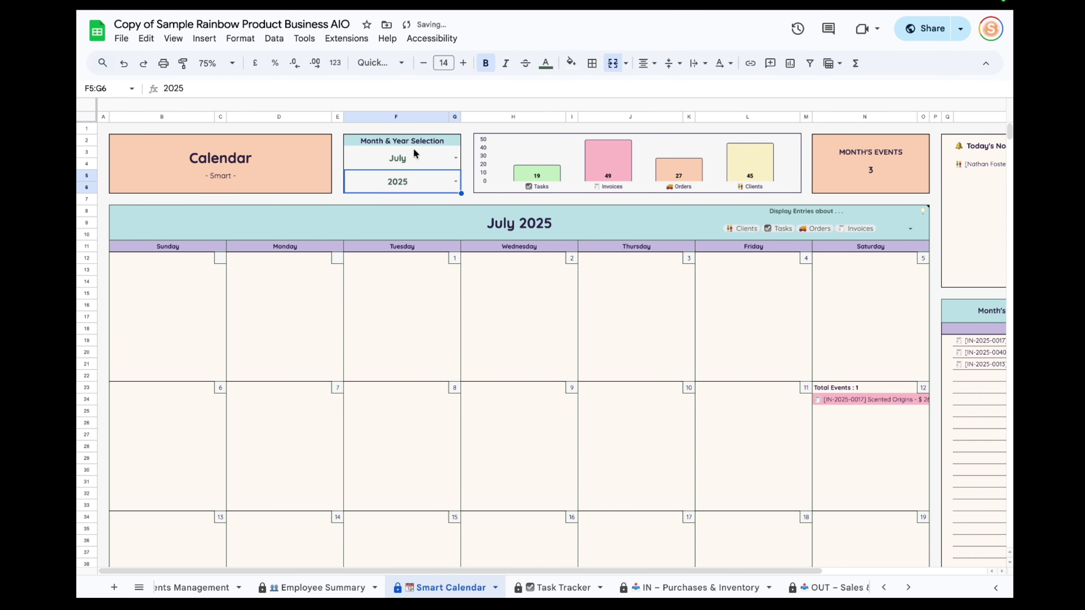
# Step: Return the Smart Calendar to February 2026
pyautogui.click(413, 181)
pyautogui.write('2026')
pyautogui.press('Return')
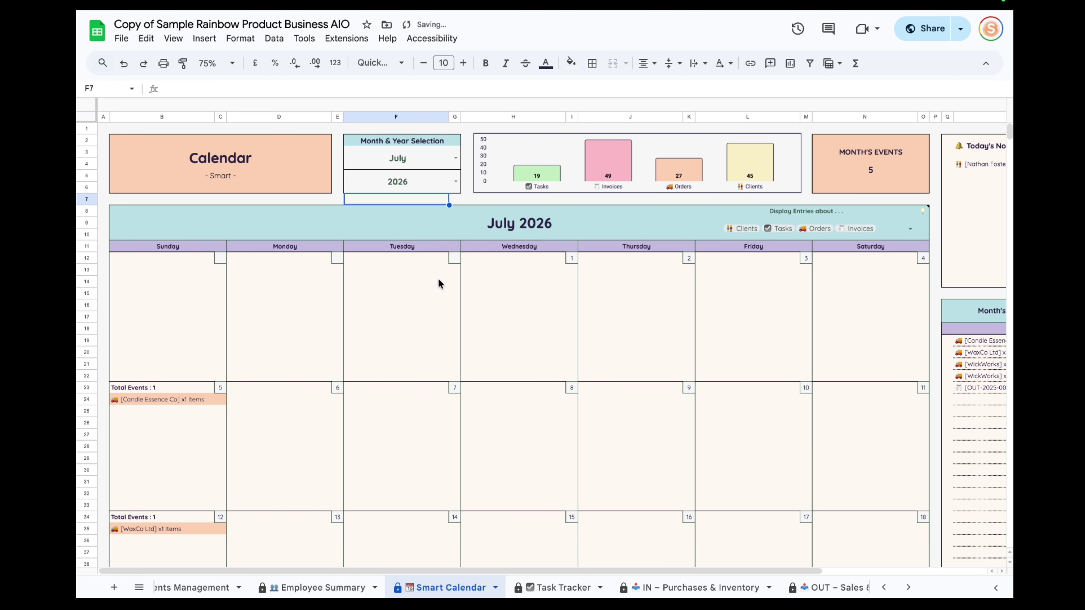
pyautogui.click(455, 159)
pyautogui.click(376, 194)
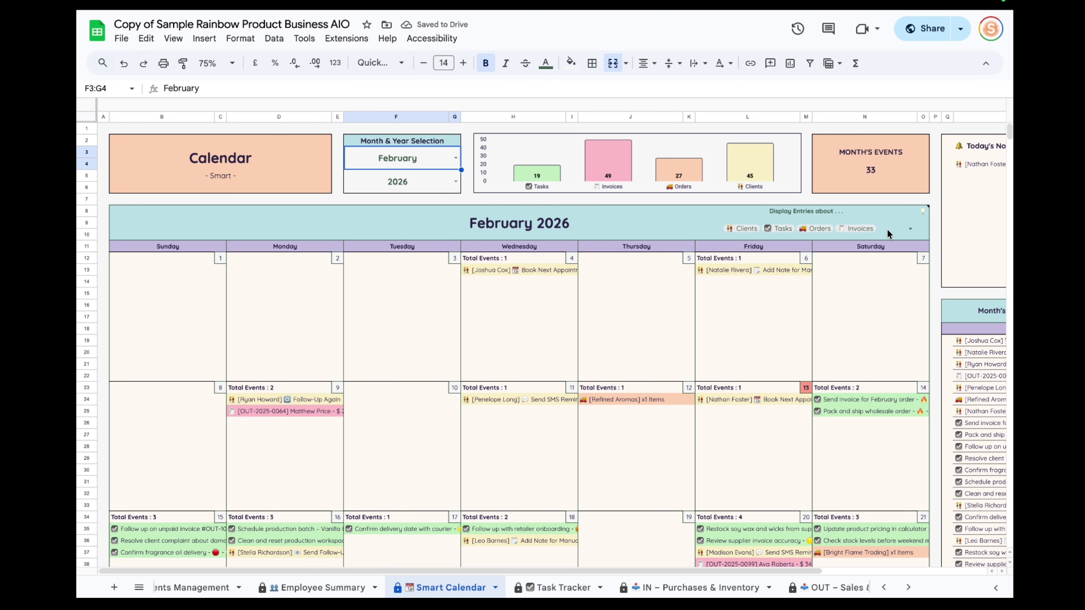
# Step: Check the calendar's Display Entries selector and look through the February 2026 client, task, order and invoice events
pyautogui.click(906, 229)
pyautogui.click(521, 412)
pyautogui.scroll(-5, 689, 337)
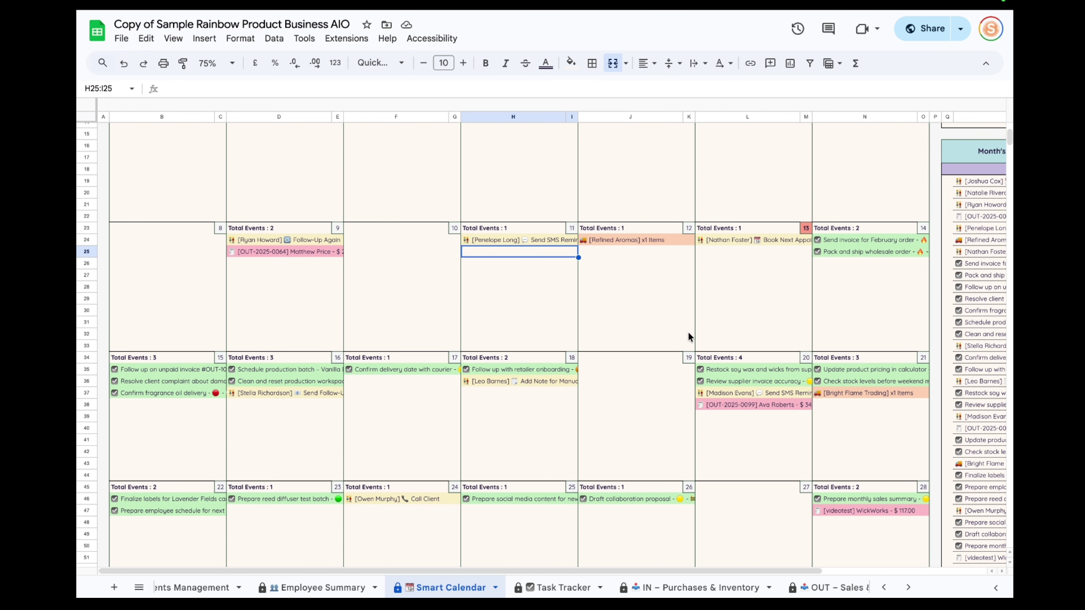
pyautogui.scroll(-5, 618, 347)
pyautogui.scroll(10, 716, 322)
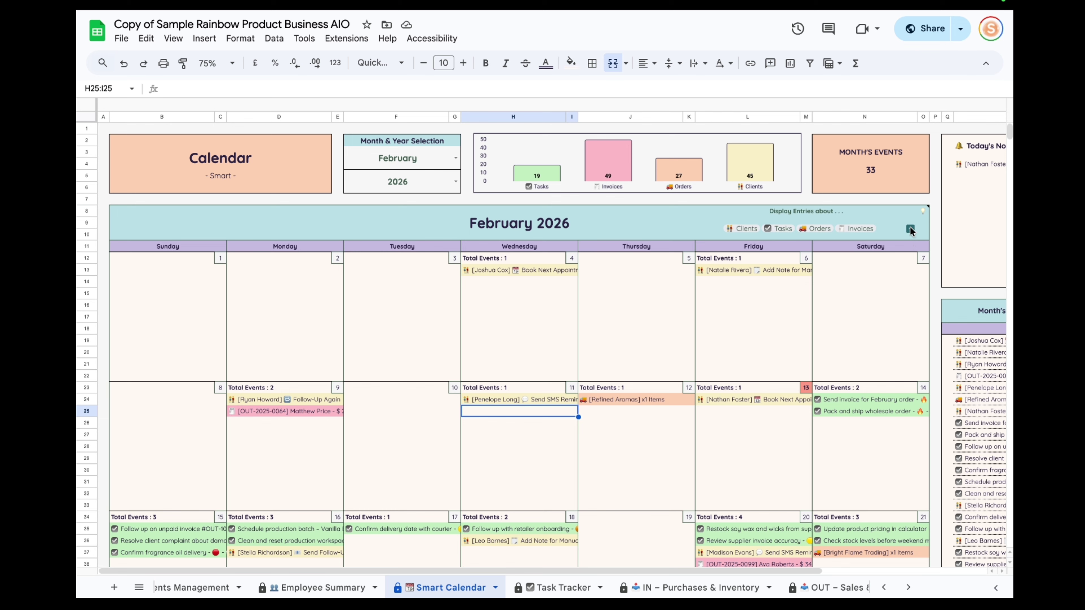
# Step: Limit the Smart Calendar's displayed entries to Clients by deselecting Invoices, Orders and Tasks
pyautogui.click(911, 229)
pyautogui.click(752, 273)
pyautogui.click(765, 292)
pyautogui.click(761, 312)
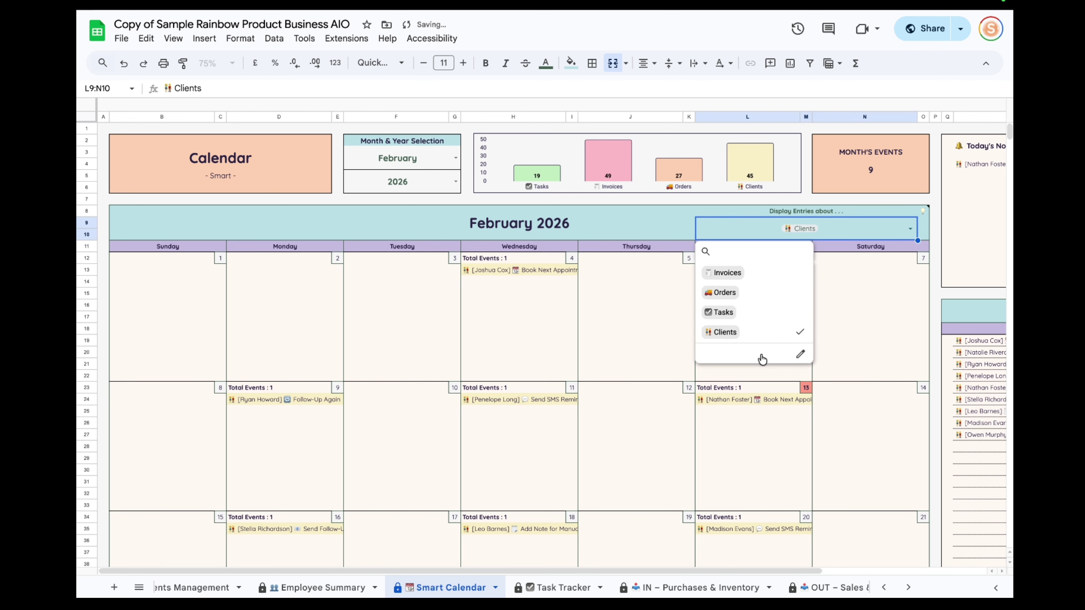
# Step: Look through the client events across the February 2026 calendar, inspecting the entries on the 11th, 20th, 18th and 16th
pyautogui.click(582, 443)
pyautogui.scroll(-4, 599, 462)
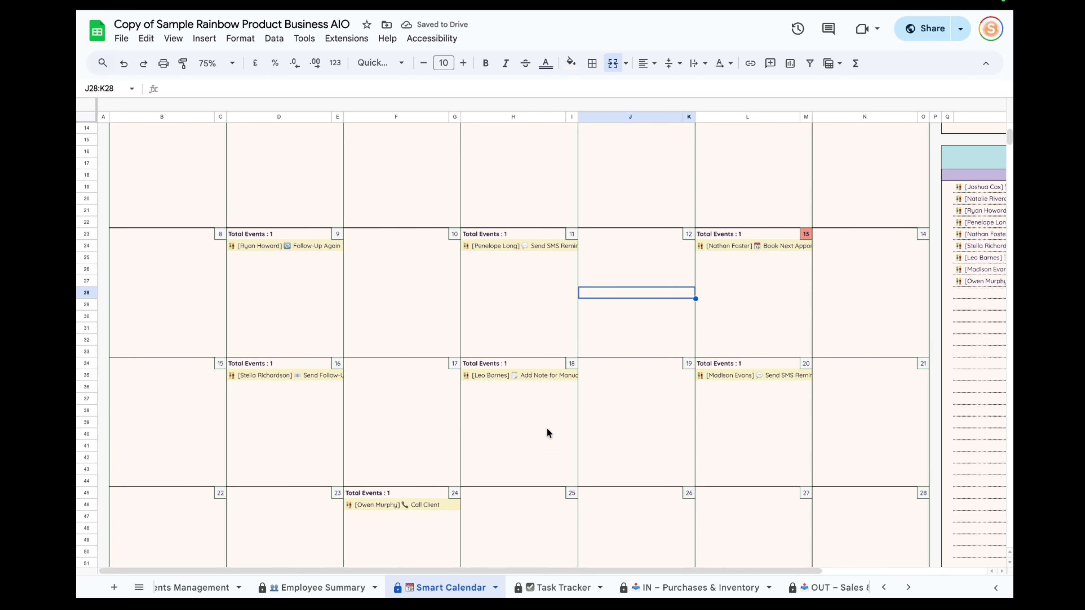
pyautogui.click(537, 245)
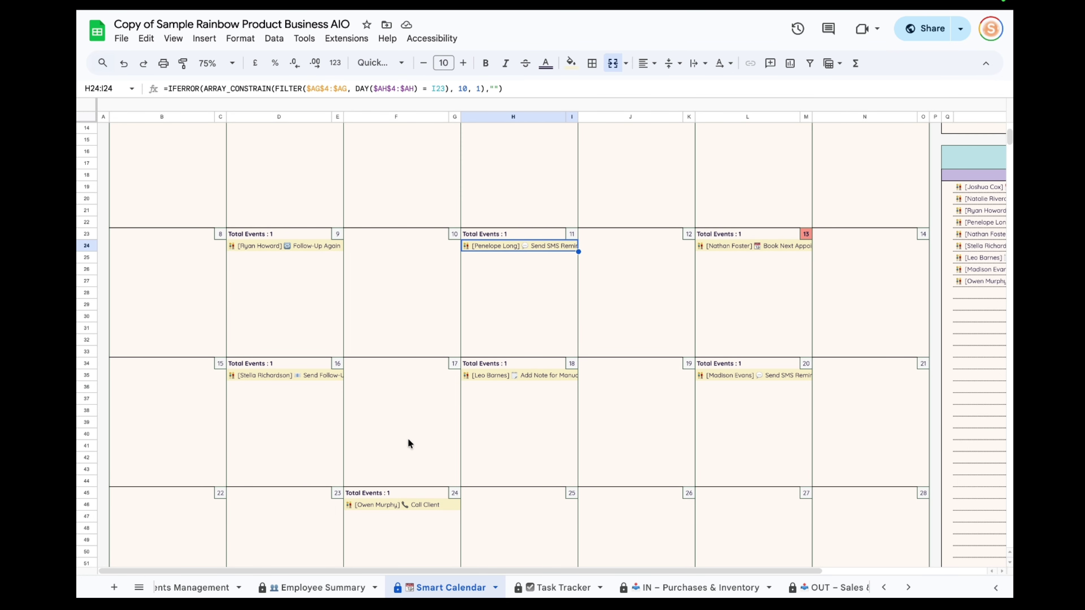
pyautogui.scroll(-1, 406, 444)
pyautogui.click(742, 375)
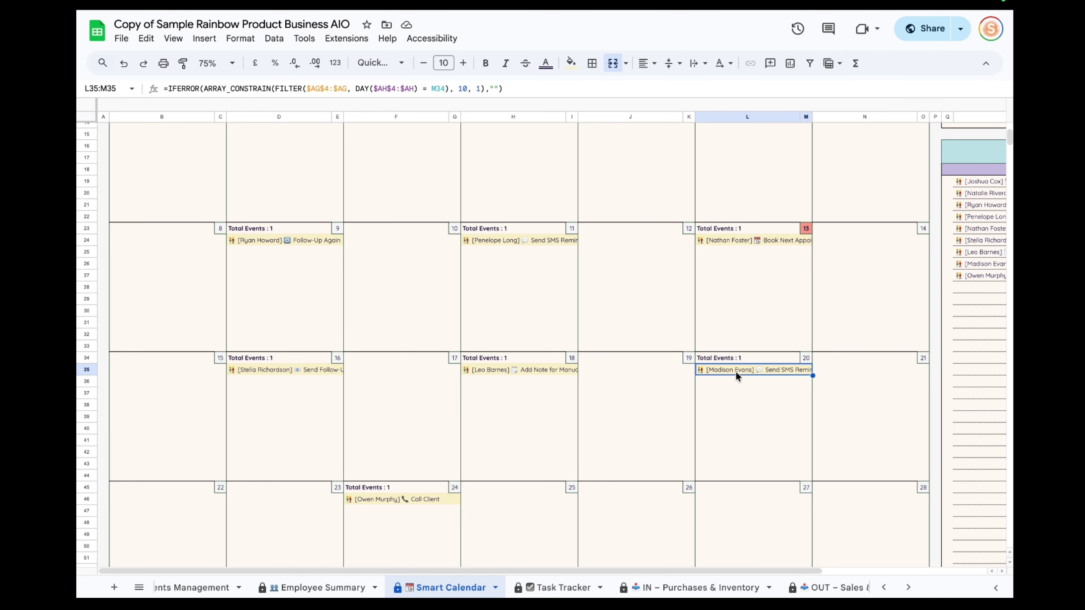
pyautogui.click(515, 375)
pyautogui.click(282, 375)
pyautogui.scroll(5, 555, 440)
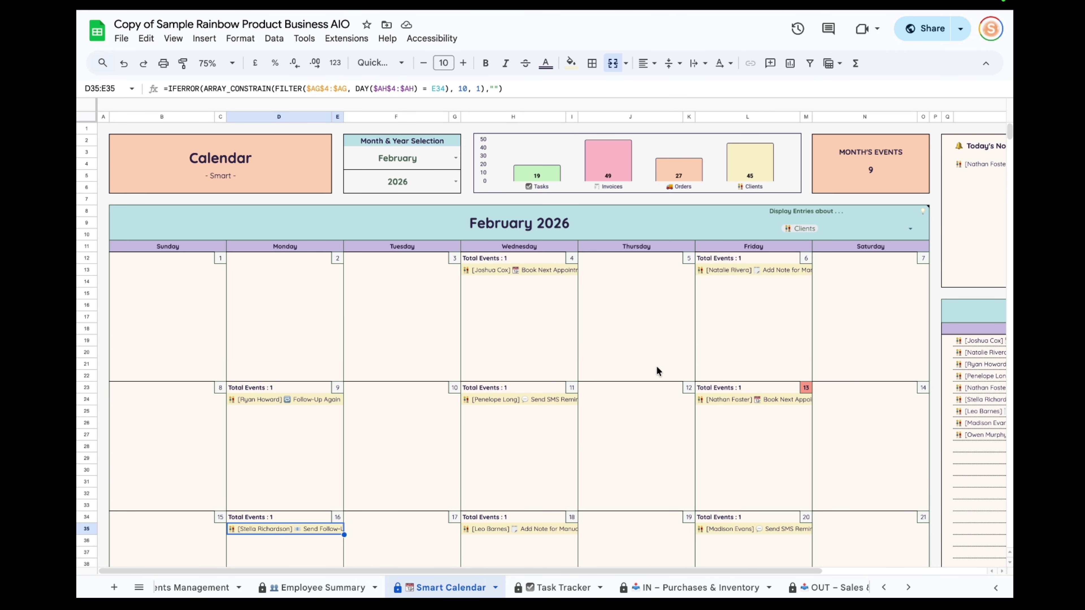
# Step: Replace Clients with Tasks as the only category of entries displayed in the Smart Calendar
pyautogui.click(922, 228)
pyautogui.click(746, 334)
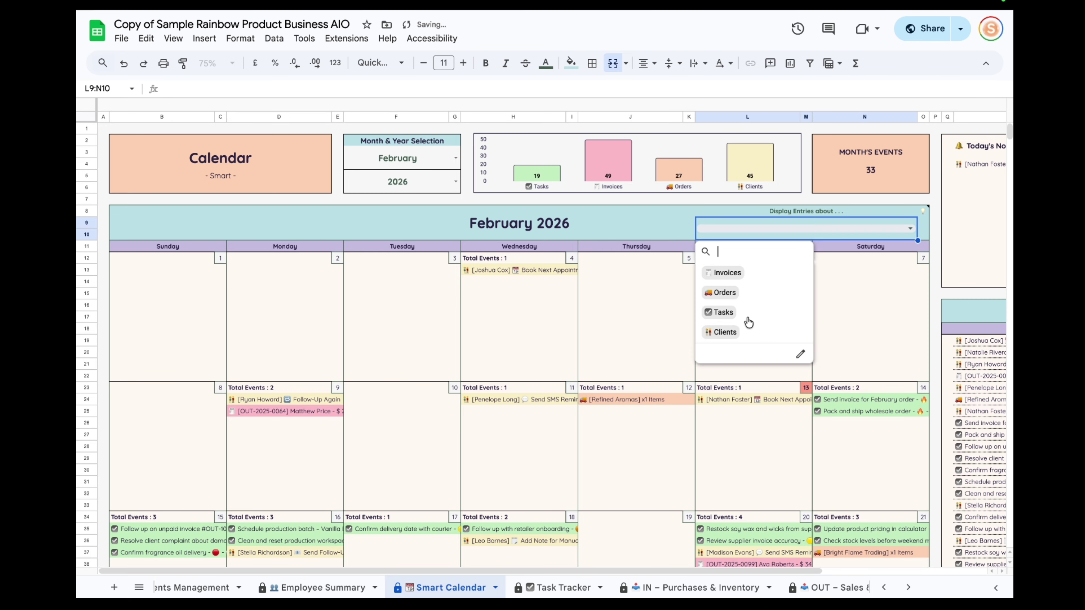
pyautogui.click(722, 312)
pyautogui.click(647, 454)
# Step: Examine the February 2026 tasks in the calendar grid and in the Month's Tasks list beside it
pyautogui.scroll(-3, 650, 447)
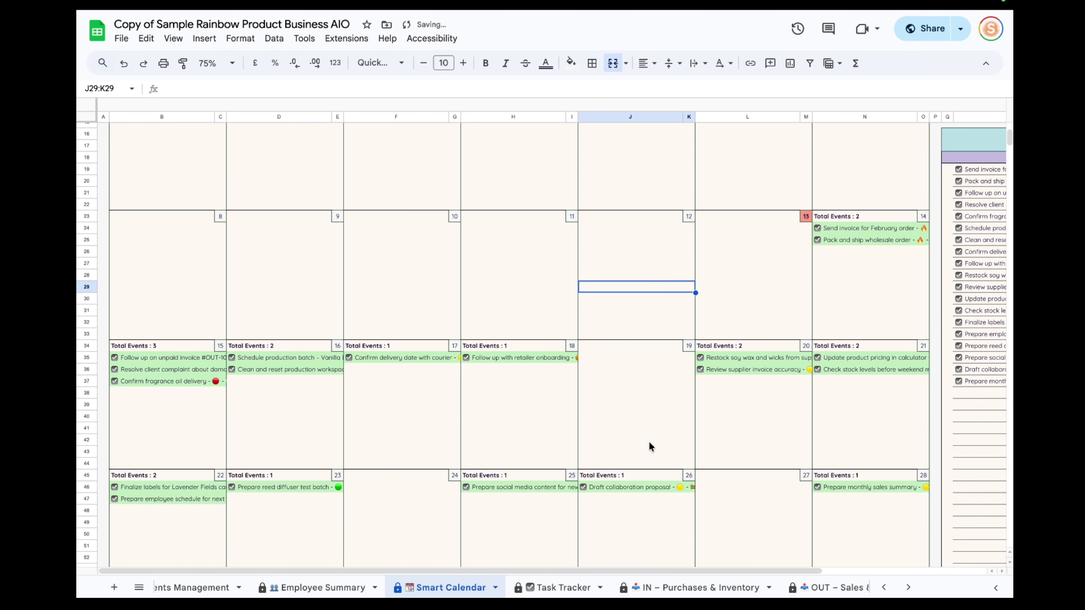
pyautogui.scroll(-3, 777, 382)
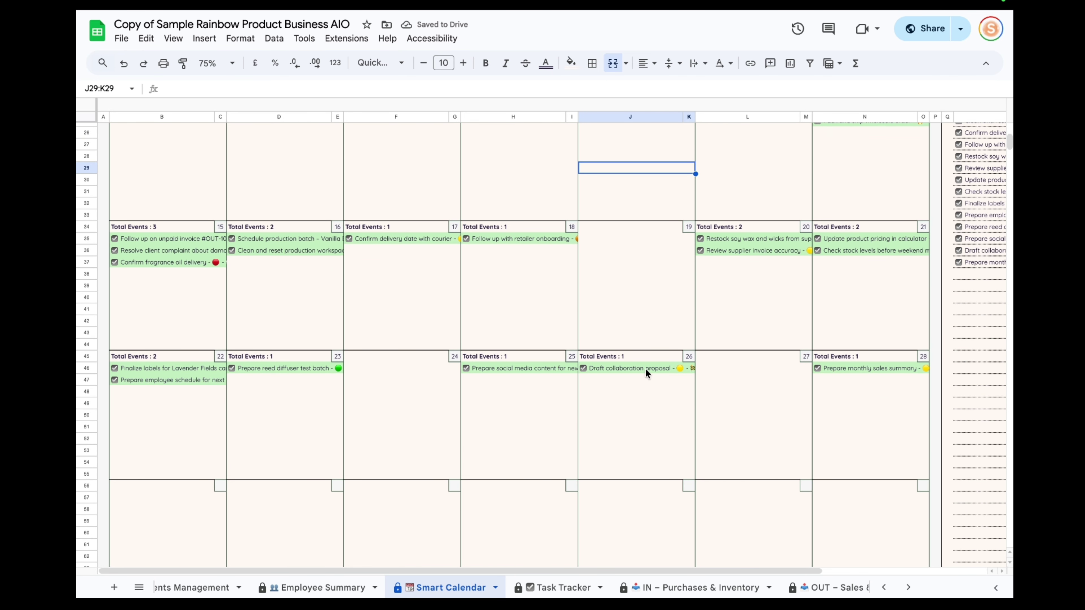
pyautogui.scroll(8, 840, 341)
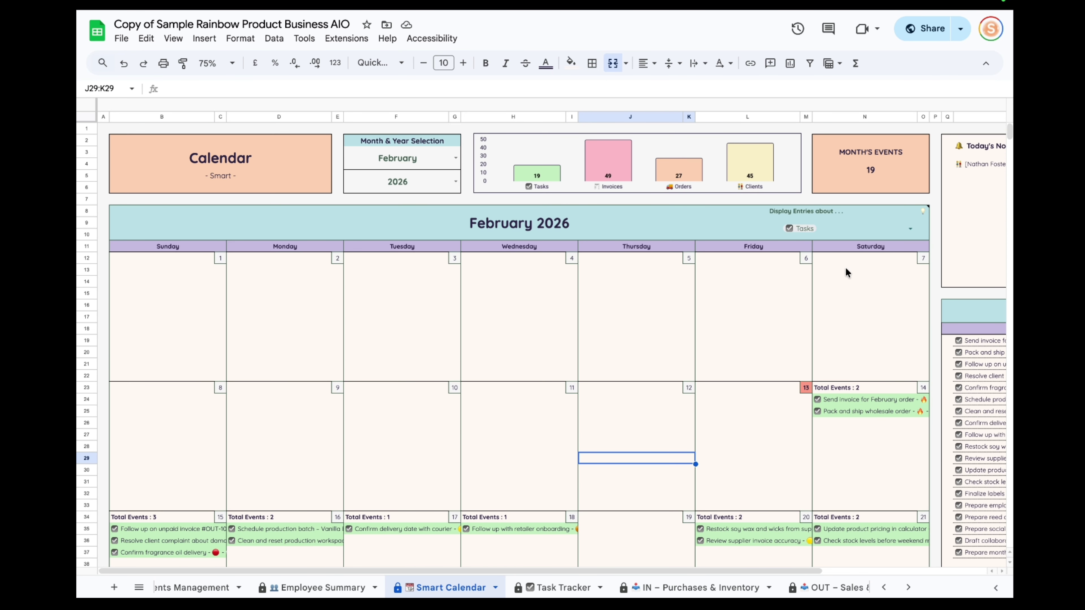
pyautogui.moveTo(524, 569); pyautogui.dragTo(689, 568)
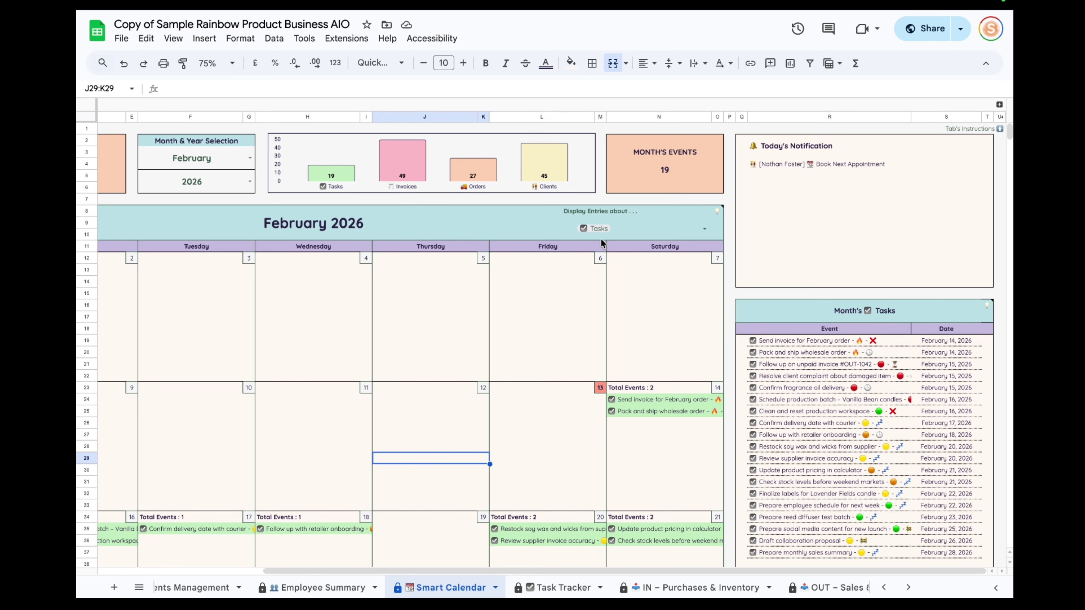
pyautogui.scroll(-3, 838, 348)
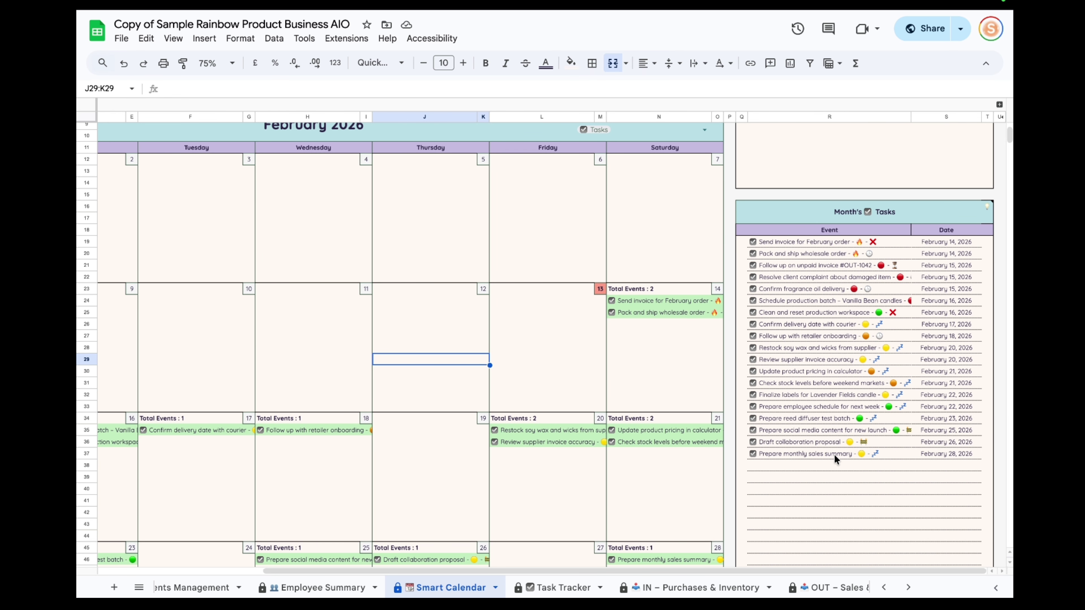
pyautogui.scroll(3, 710, 356)
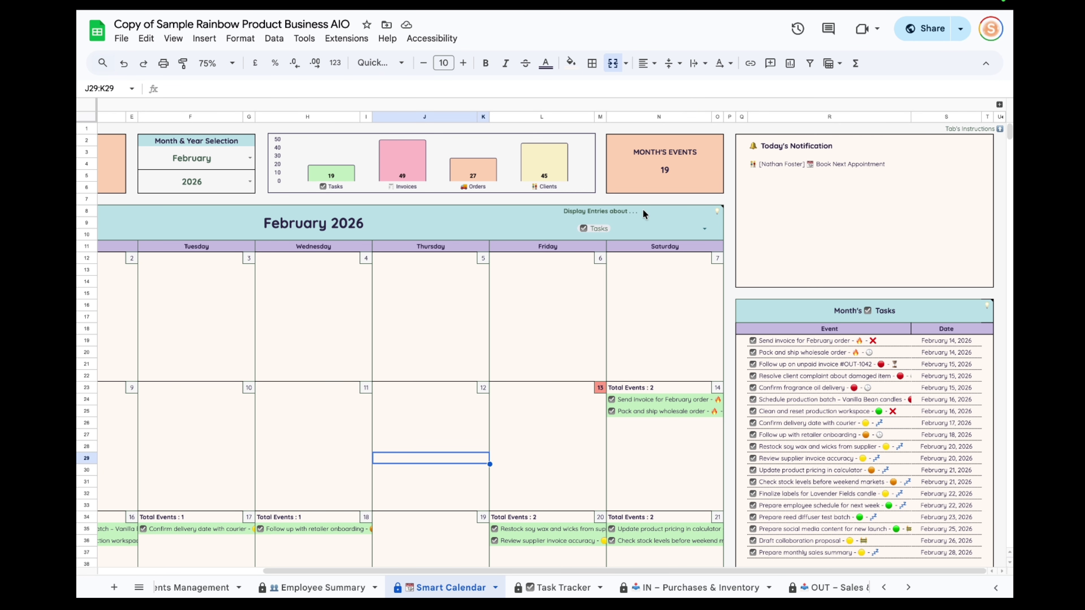
pyautogui.scroll(-2, 831, 421)
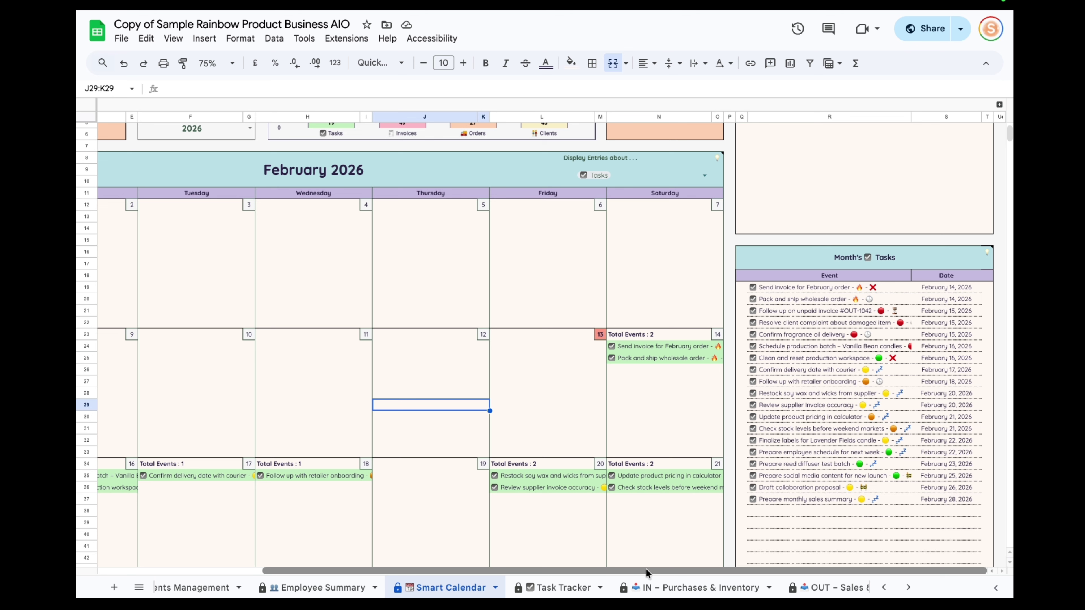
# Step: Add Invoices, Orders and Clients to the Tasks entries displayed in the Smart Calendar
pyautogui.click(703, 173)
pyautogui.click(548, 219)
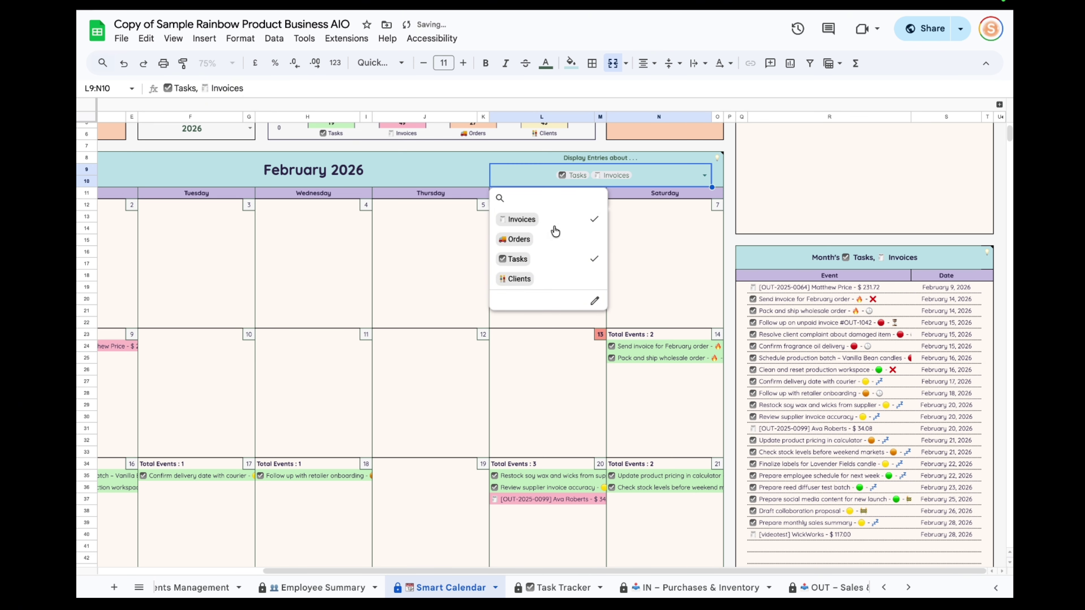
pyautogui.click(555, 239)
pyautogui.click(562, 279)
pyautogui.click(666, 451)
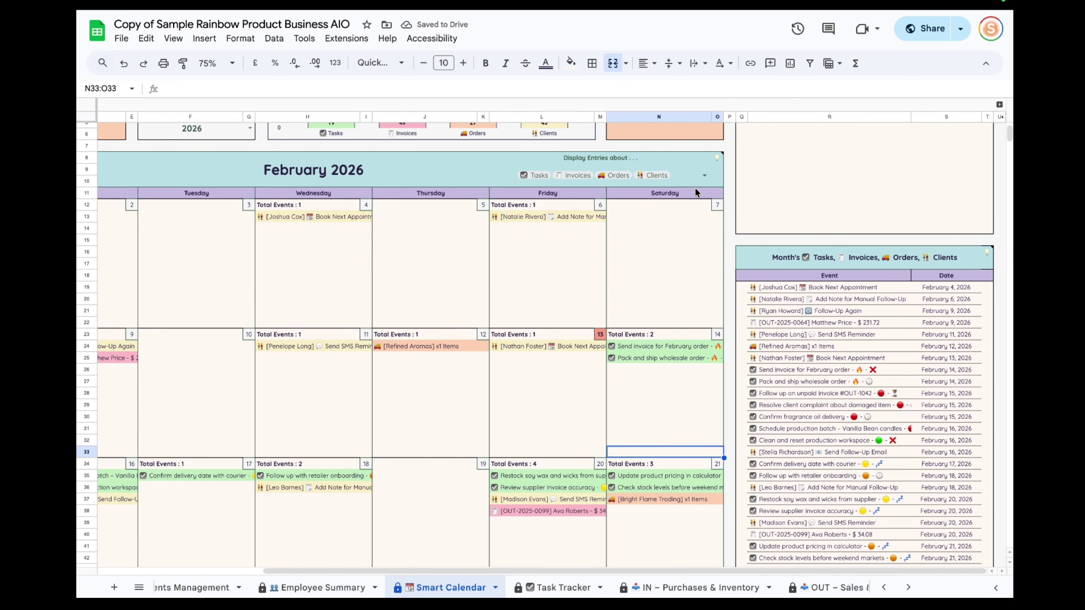
# Step: Review the available entry categories and read the note explaining which orders and tasks the calendar displays
pyautogui.click(703, 178)
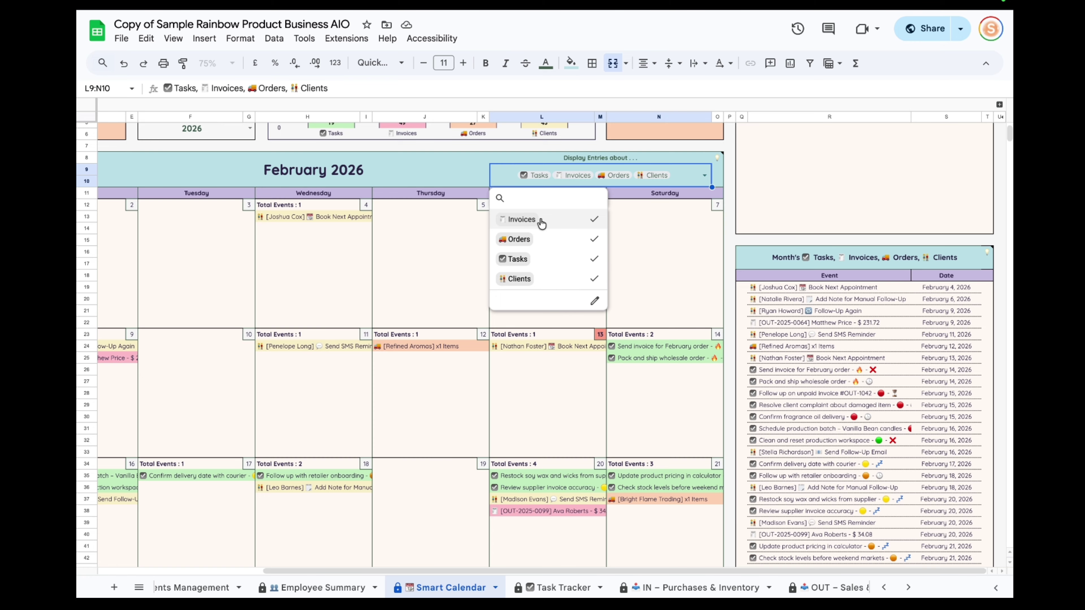
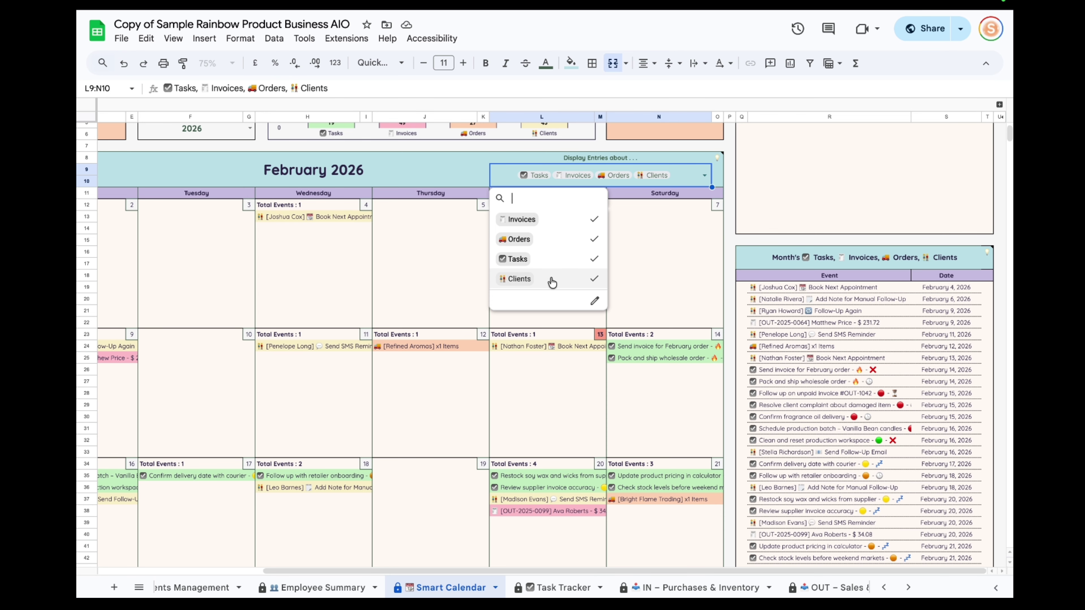
pyautogui.click(645, 263)
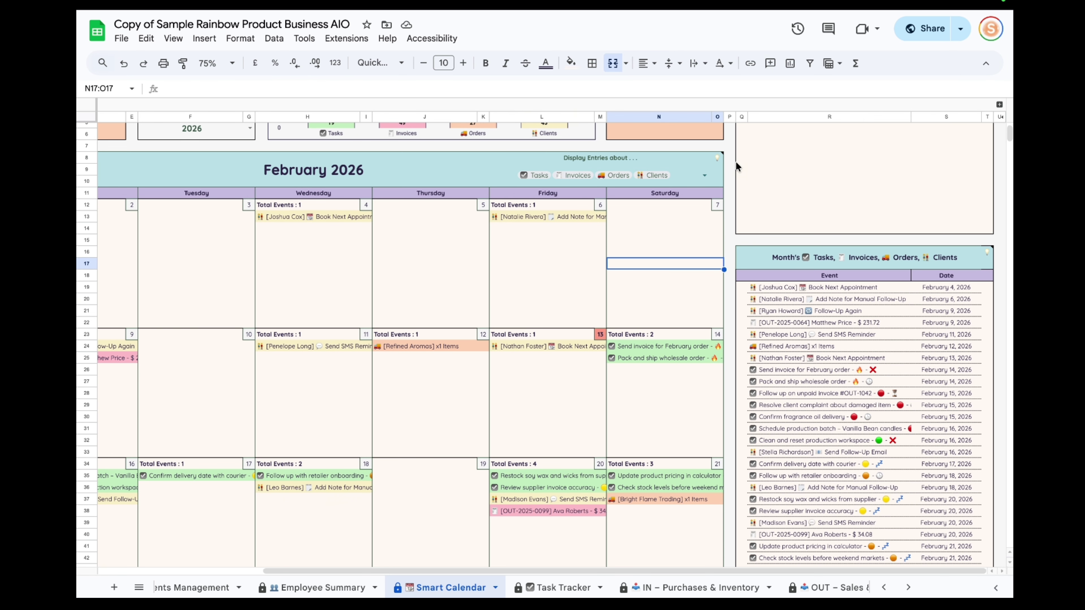
pyautogui.click(718, 158)
pyautogui.scroll(-10, 795, 191)
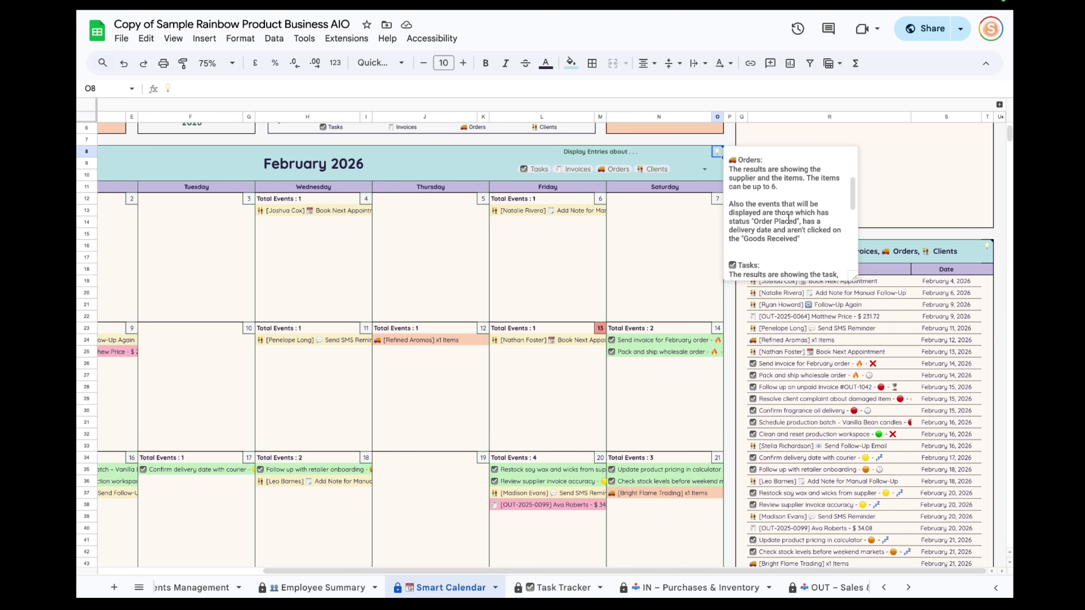
pyautogui.scroll(2, 786, 192)
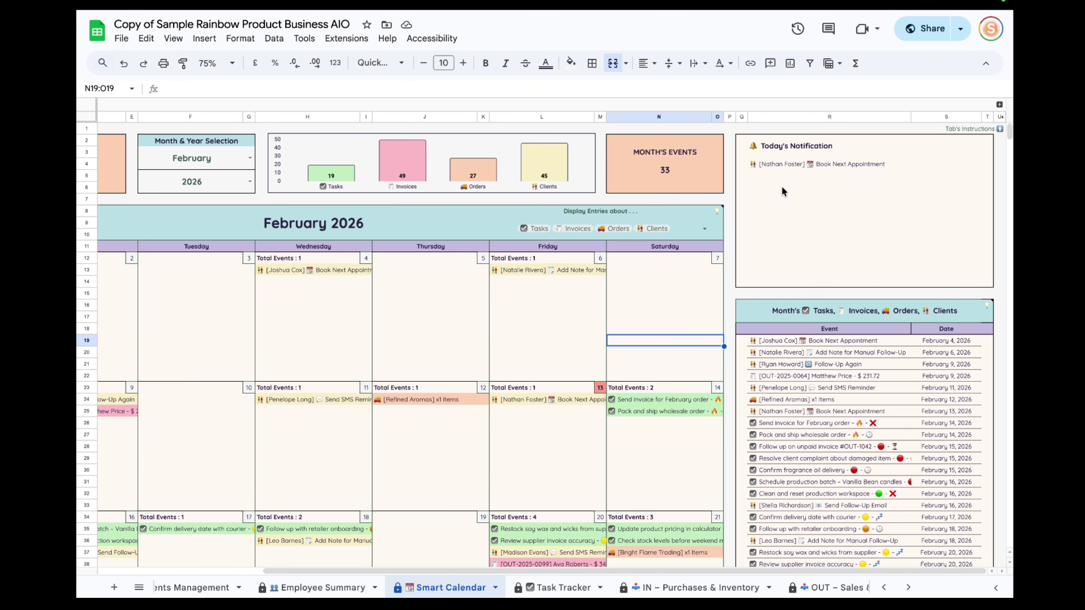
# Step: Inspect the Today's Notification entry, and return to the full February 2026 calendar view
pyautogui.click(966, 158)
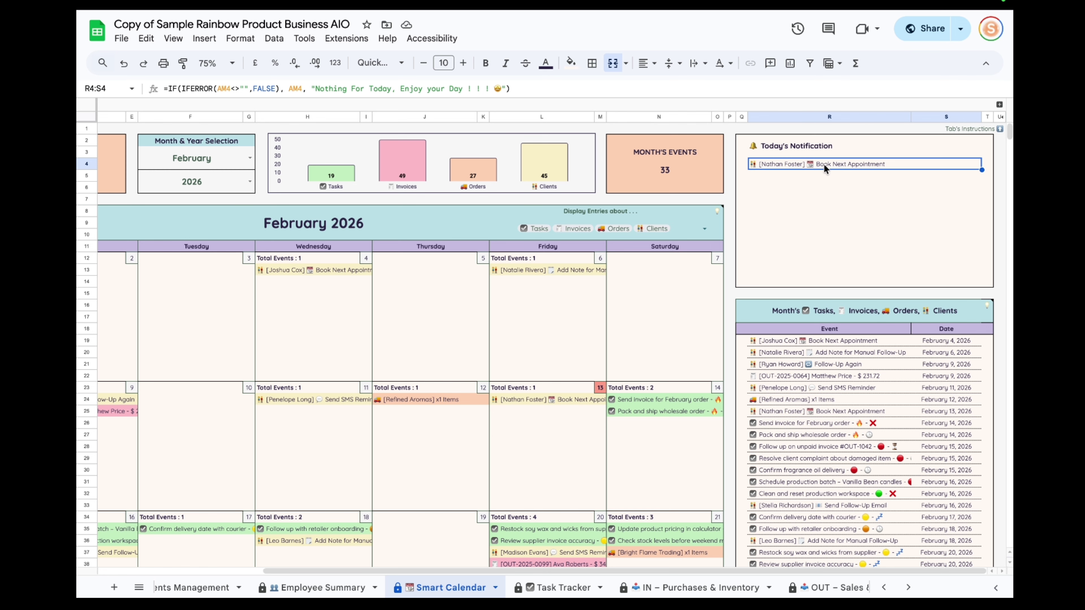
pyautogui.moveTo(495, 569); pyautogui.dragTo(316, 479)
pyautogui.scroll(-3, 454, 338)
pyautogui.scroll(3, 588, 452)
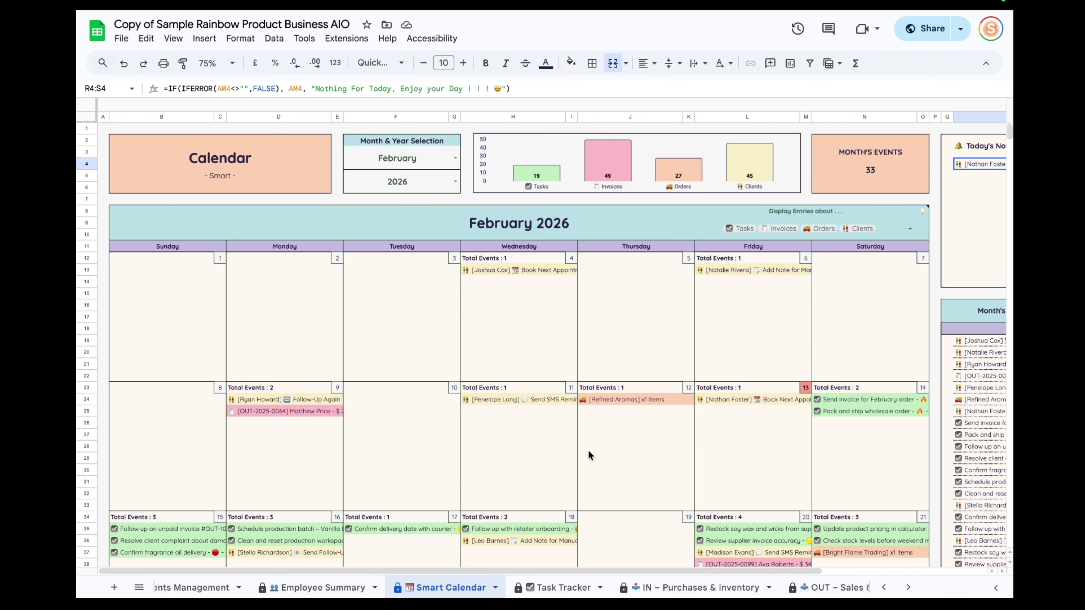
# Step: Open the Print - Invoice sheet
pyautogui.hscroll(5, 617, 588)
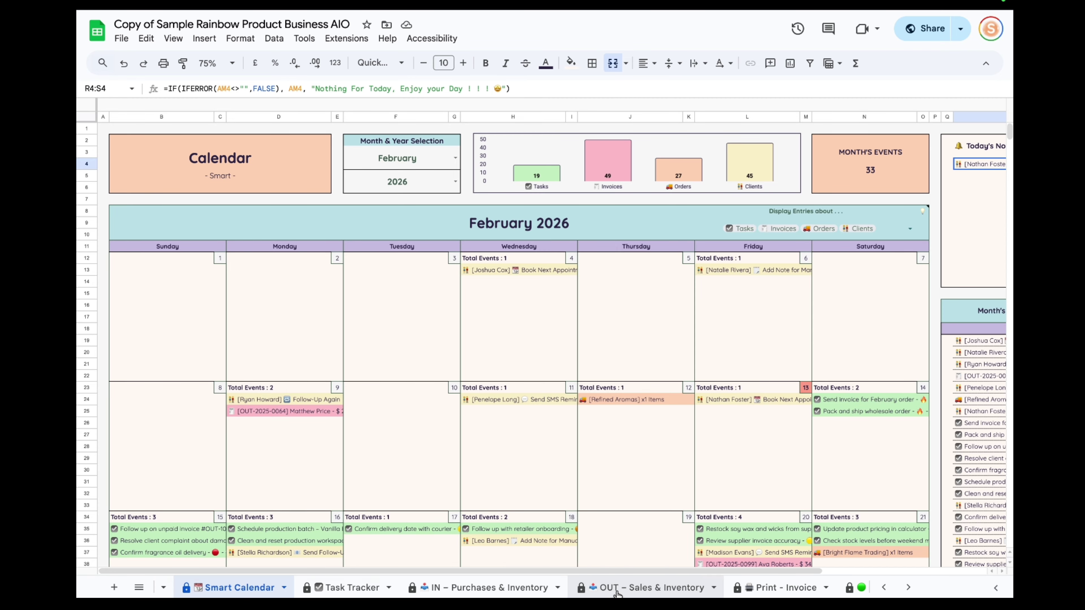
pyautogui.hscroll(3, 617, 588)
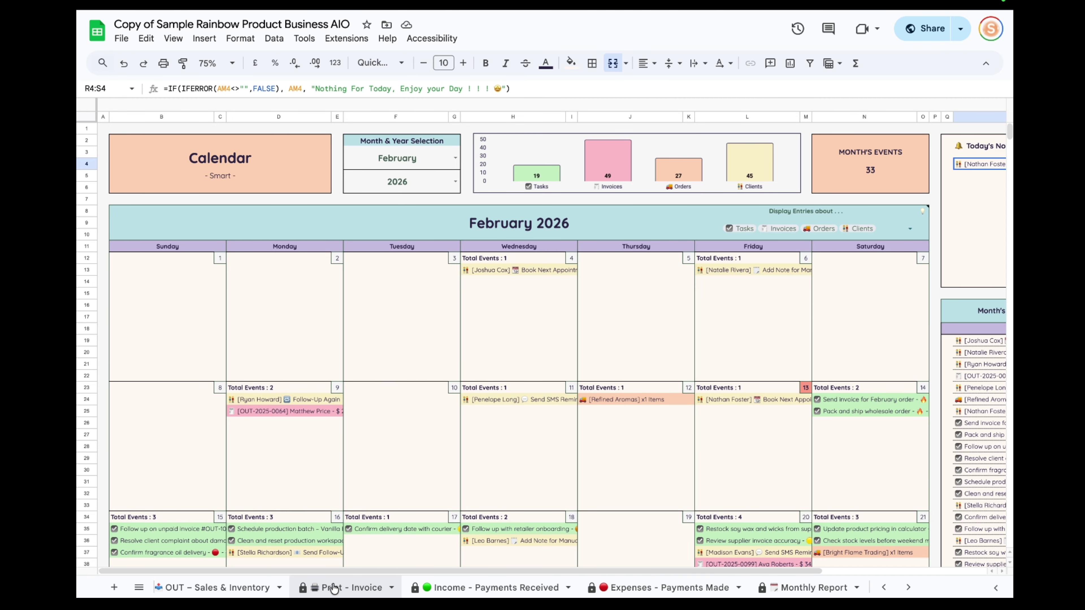
pyautogui.click(359, 589)
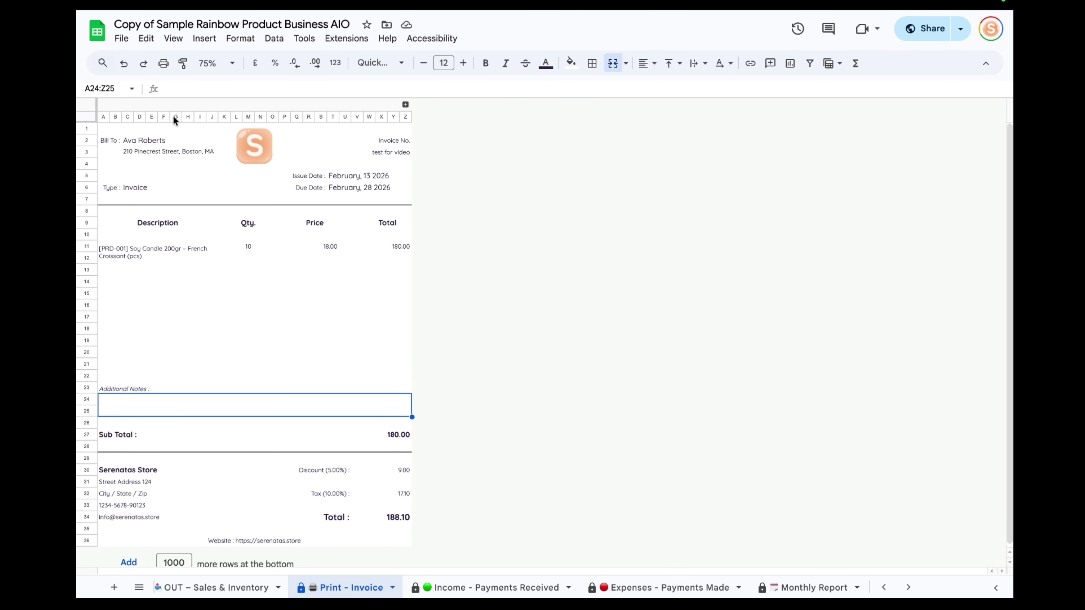
# Step: Check the "test for video" sale in row 112 of the OUT – Sales & Inventory sheet, including its payment and product columns
pyautogui.hscroll(-3, 250, 588)
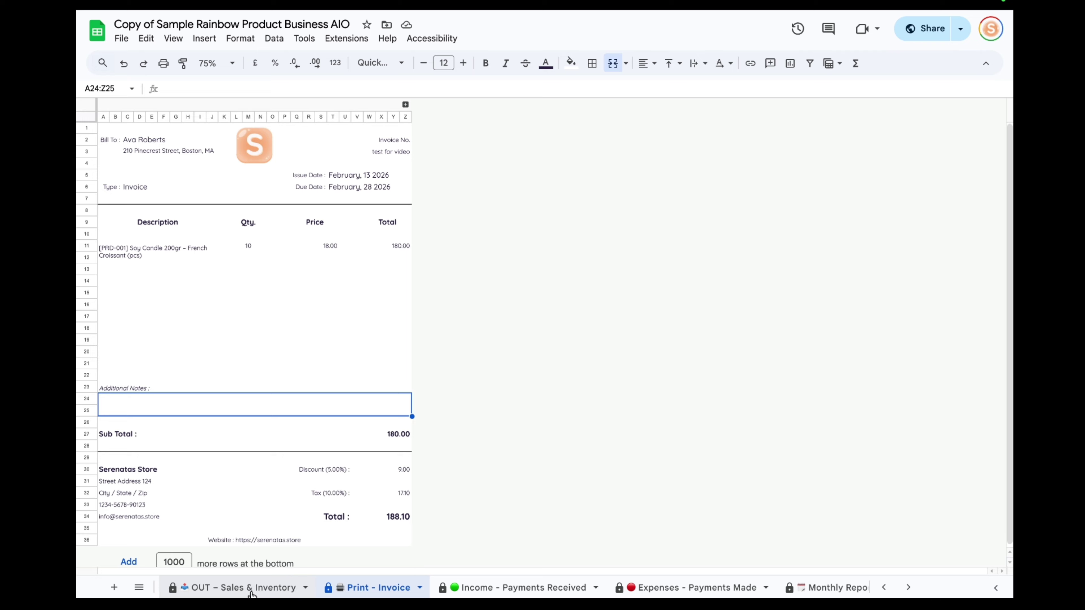
pyautogui.click(358, 589)
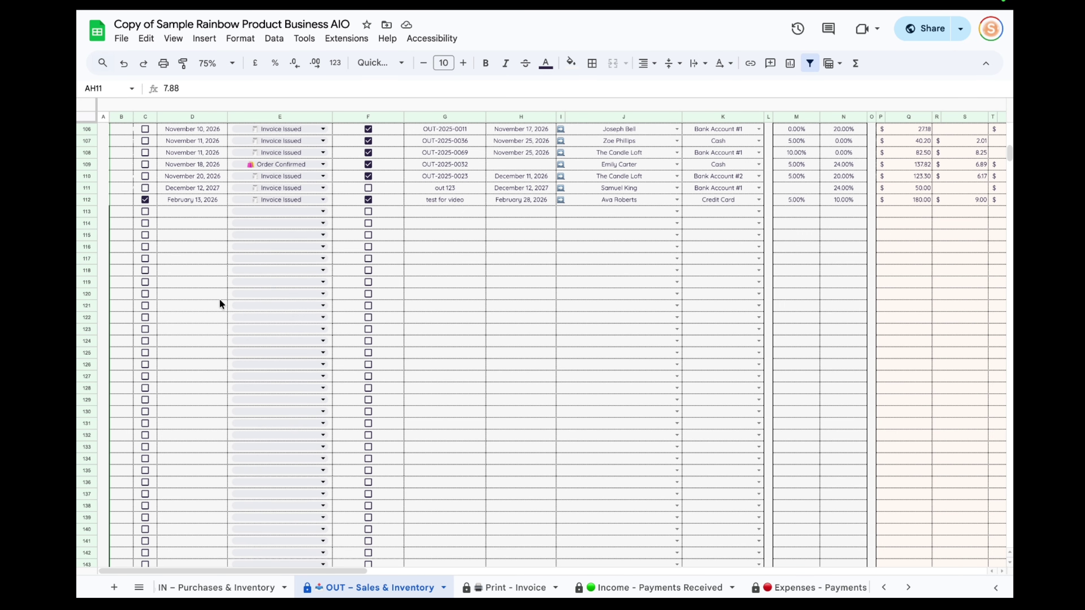
pyautogui.scroll(4, 218, 299)
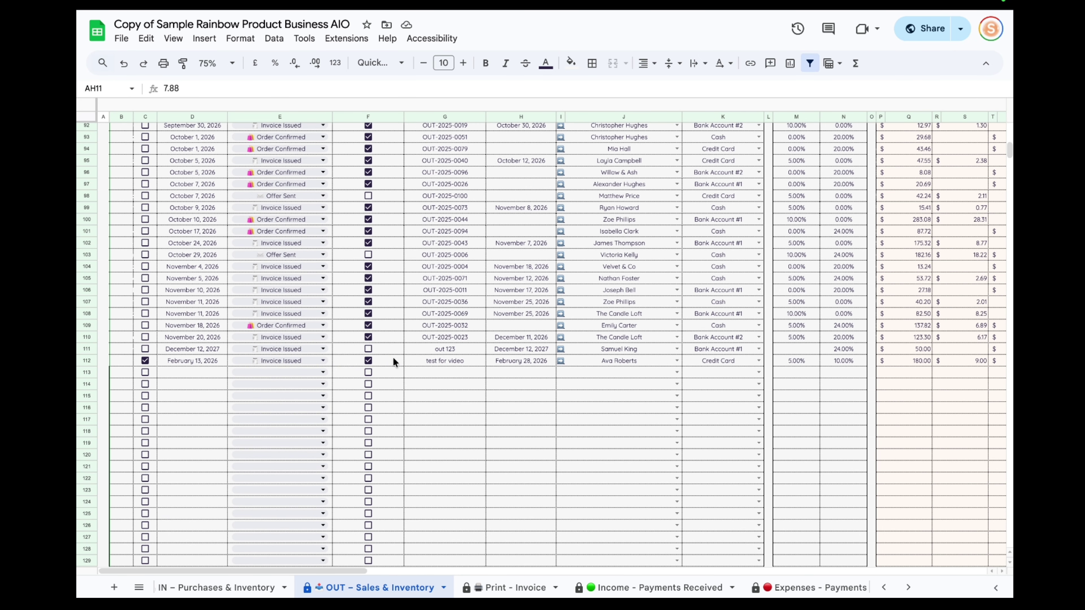
pyautogui.click(445, 363)
pyautogui.moveTo(352, 567); pyautogui.dragTo(566, 558)
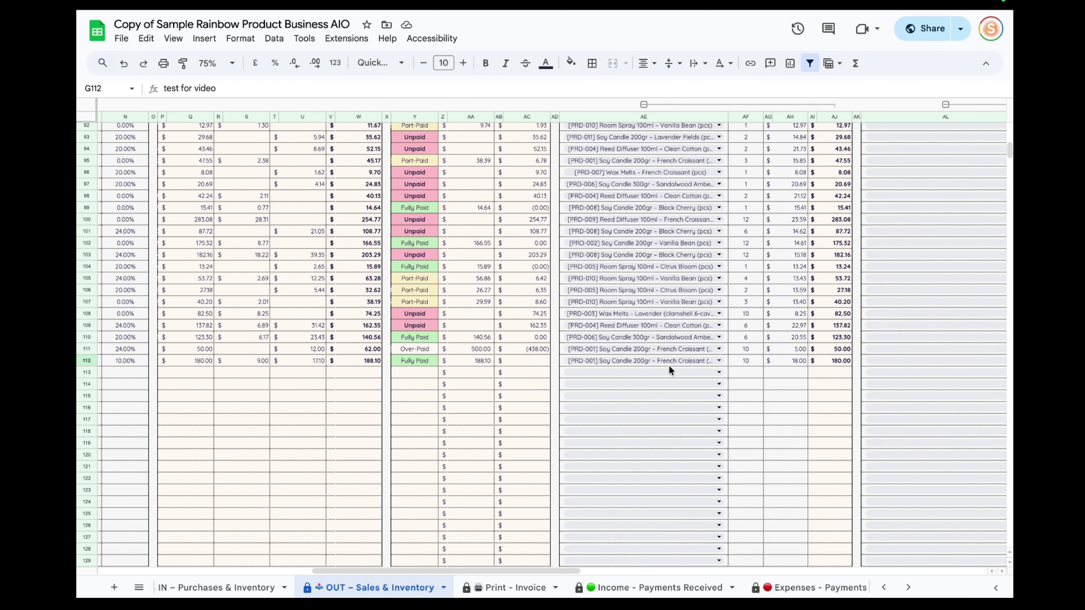
# Step: Enter "Extra notes over her" as the Additional Notes on the Print - Invoice sheet
pyautogui.click(509, 587)
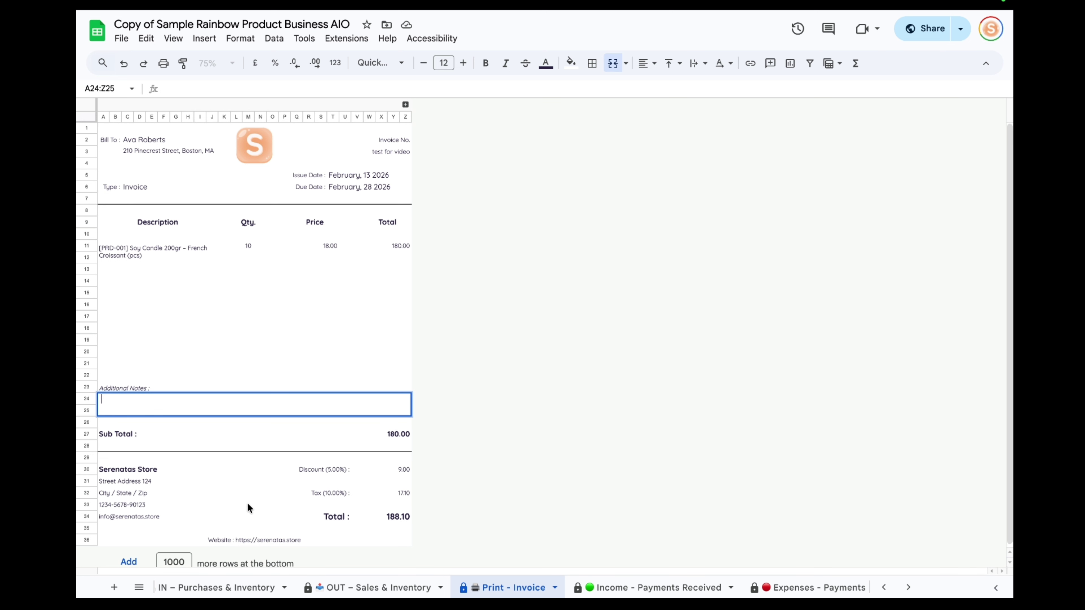
pyautogui.click(259, 294)
pyautogui.click(136, 388)
pyautogui.click(144, 412)
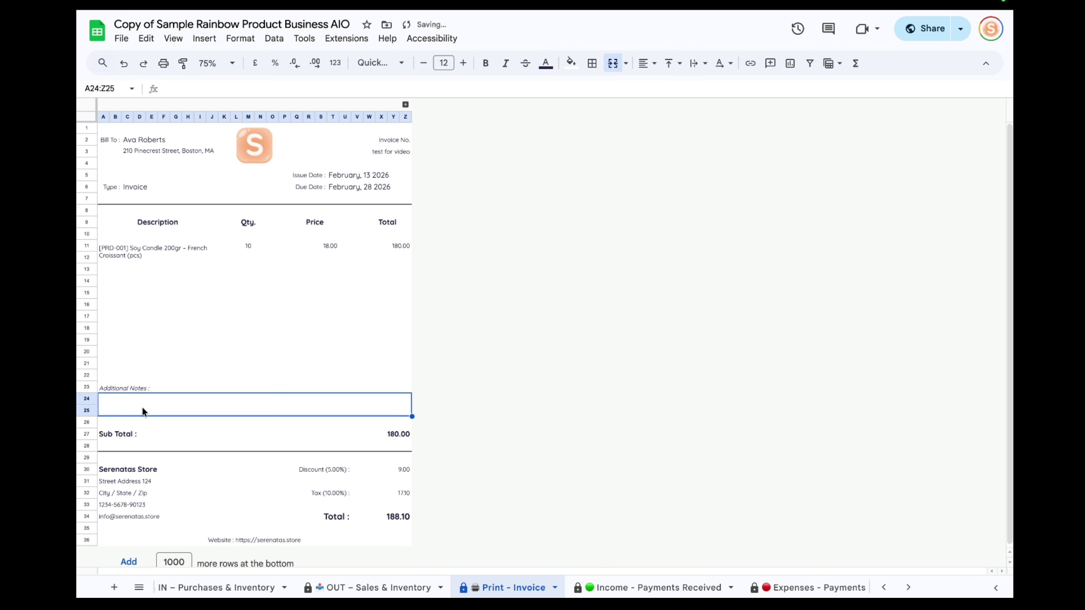
pyautogui.write('Notes')
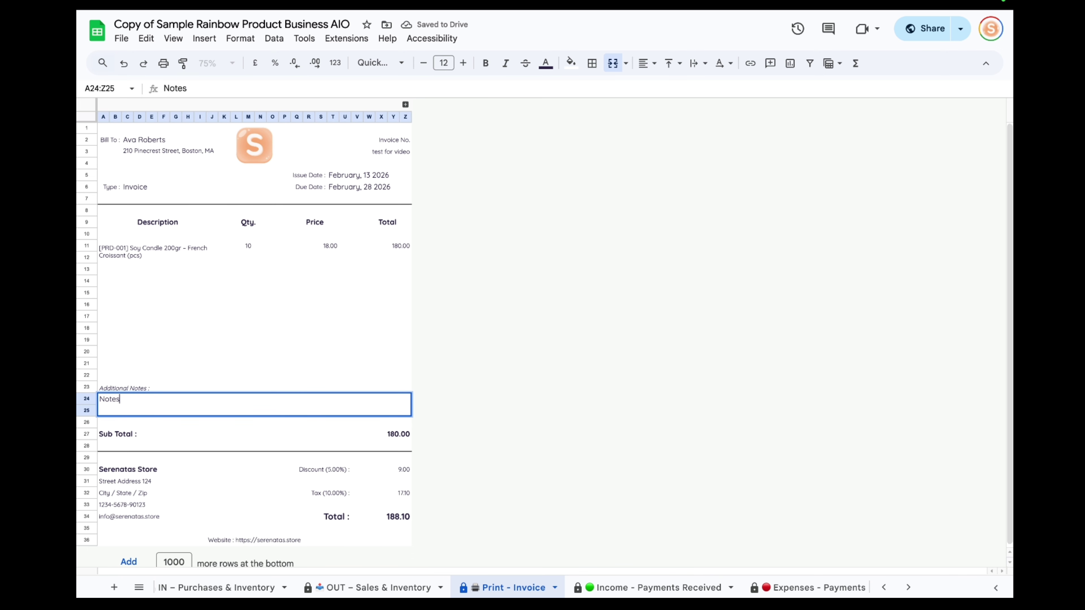
pyautogui.press('BackSpace')
pyautogui.press('BackSpace')
pyautogui.press('BackSpace')
pyautogui.press('BackSpace')
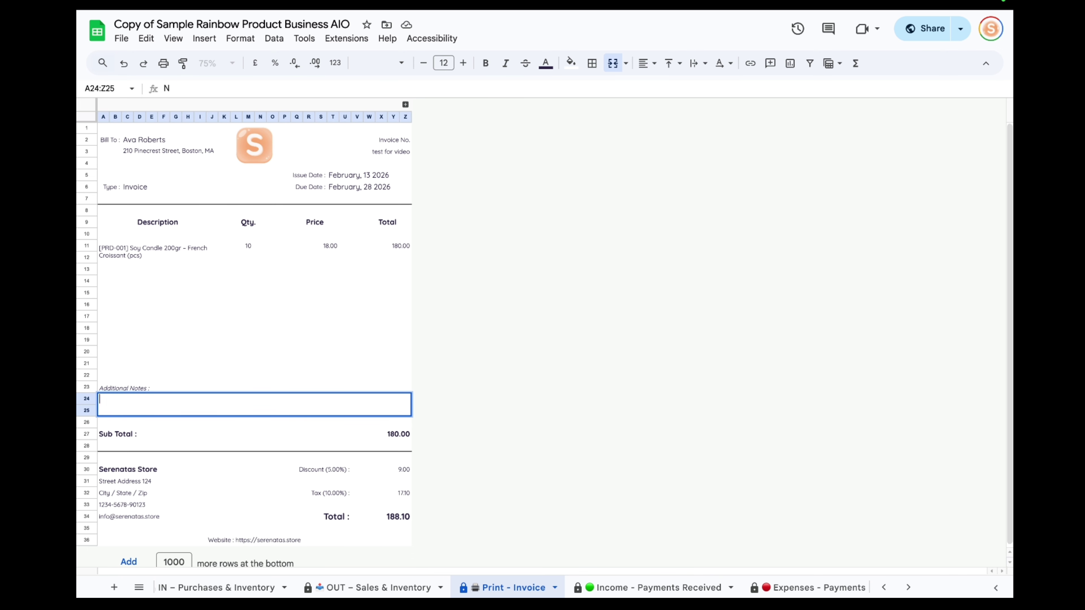
pyautogui.write('Extra notes over her')
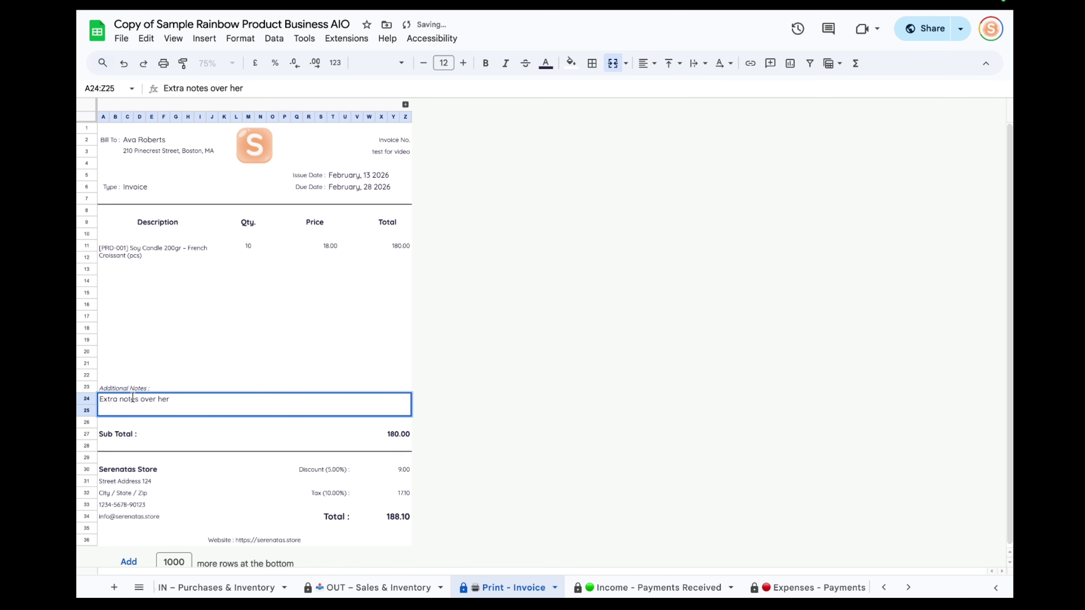
pyautogui.click(158, 345)
# Step: Check the invoice's Type options and preview the Print - Invoice sheet's printout, leaving the print settings without printing
pyautogui.click(137, 187)
pyautogui.click(180, 186)
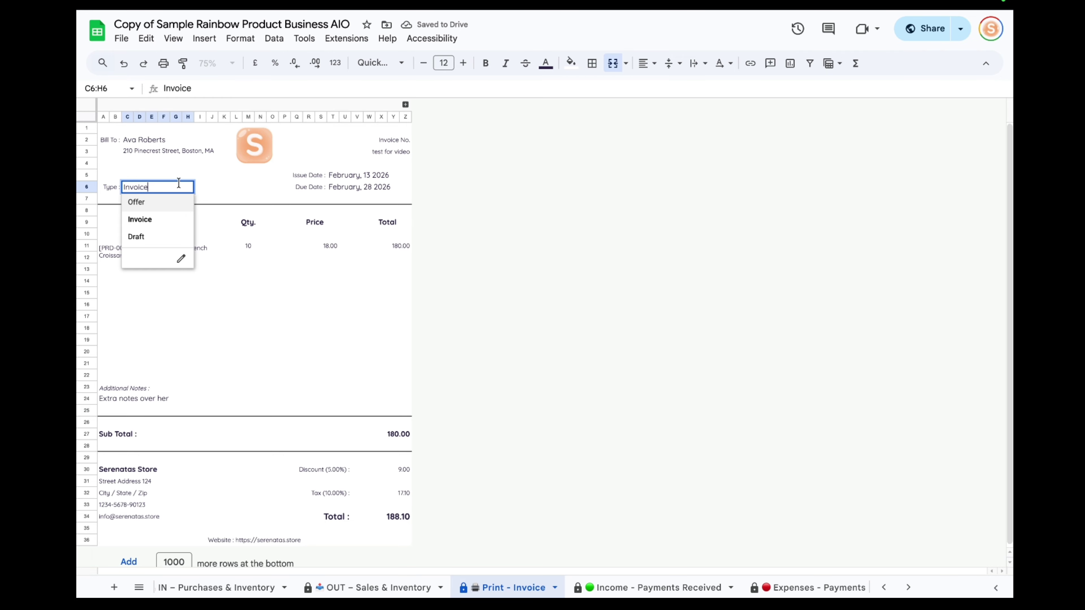
pyautogui.click(282, 337)
pyautogui.click(123, 39)
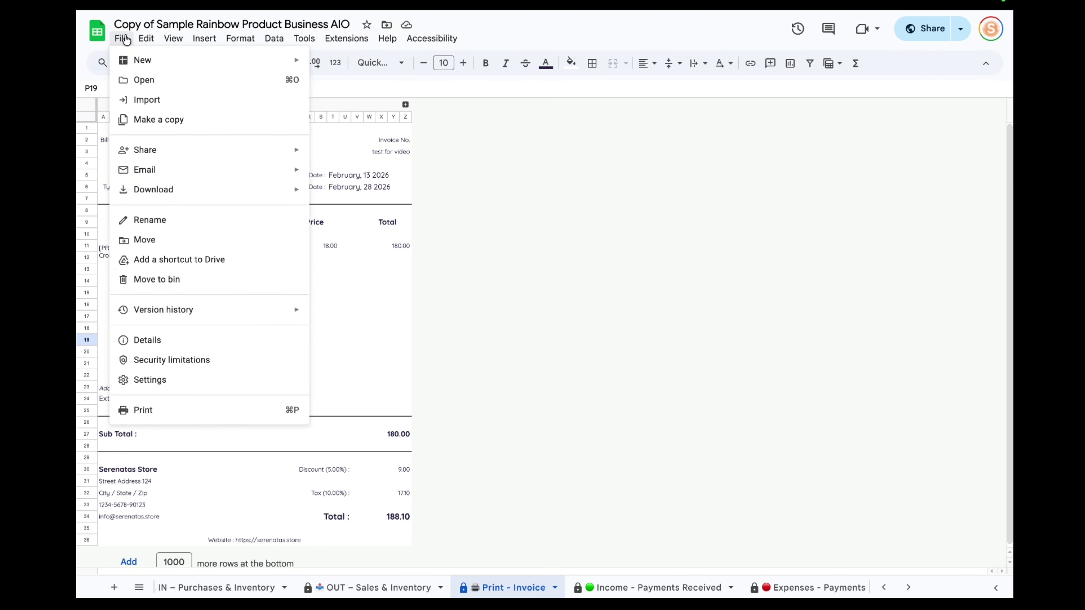
pyautogui.click(154, 410)
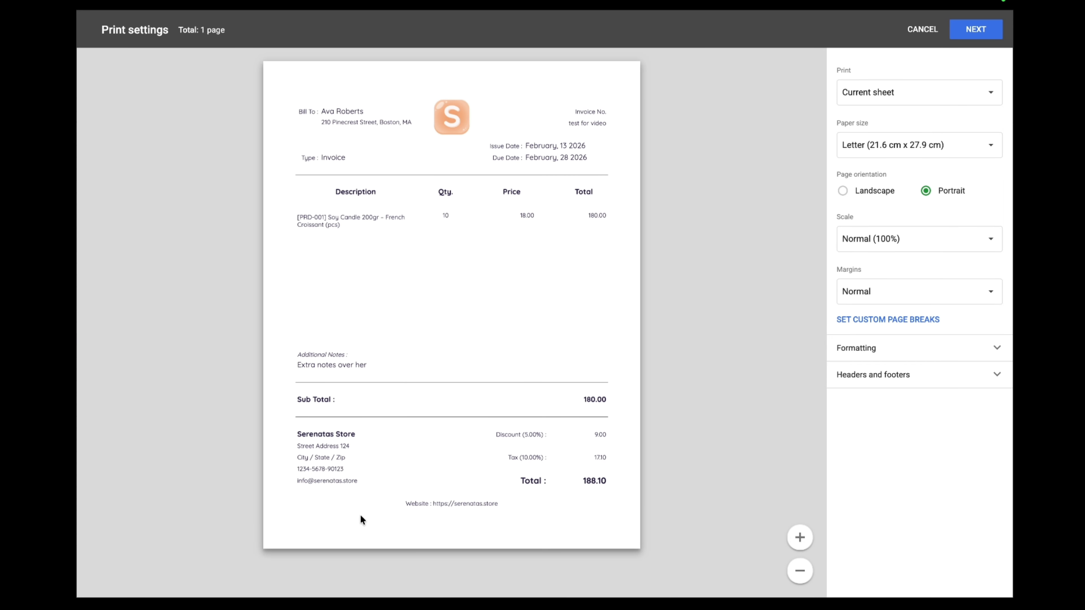
pyautogui.click(925, 30)
# Step: Open the Monthly Report sheet and look over its charts and its revenue, expense and inventory tables
pyautogui.hscroll(5, 641, 587)
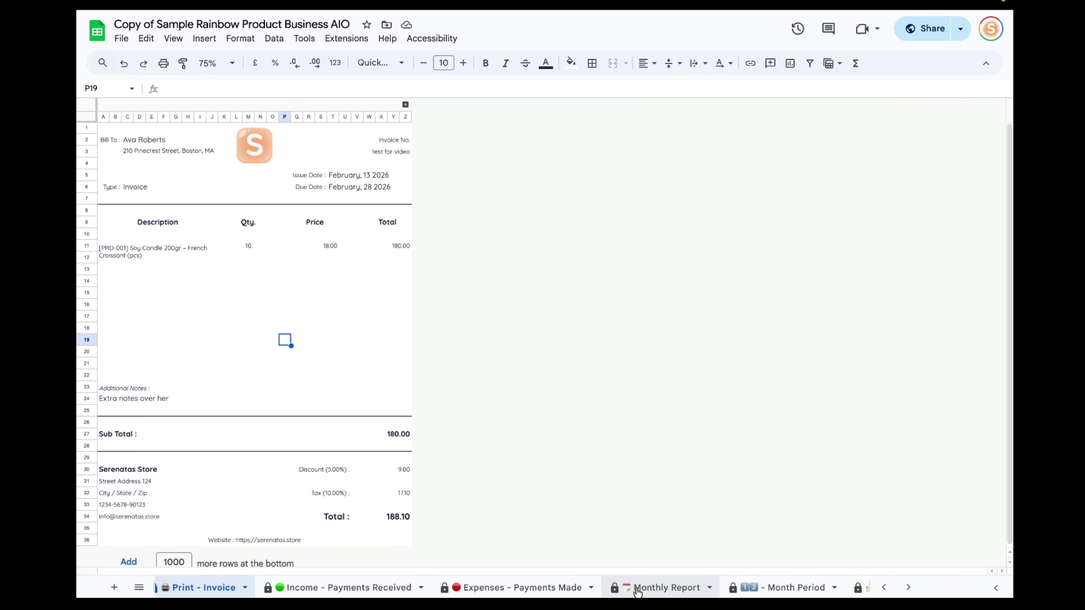
pyautogui.click(638, 589)
pyautogui.scroll(3, 459, 313)
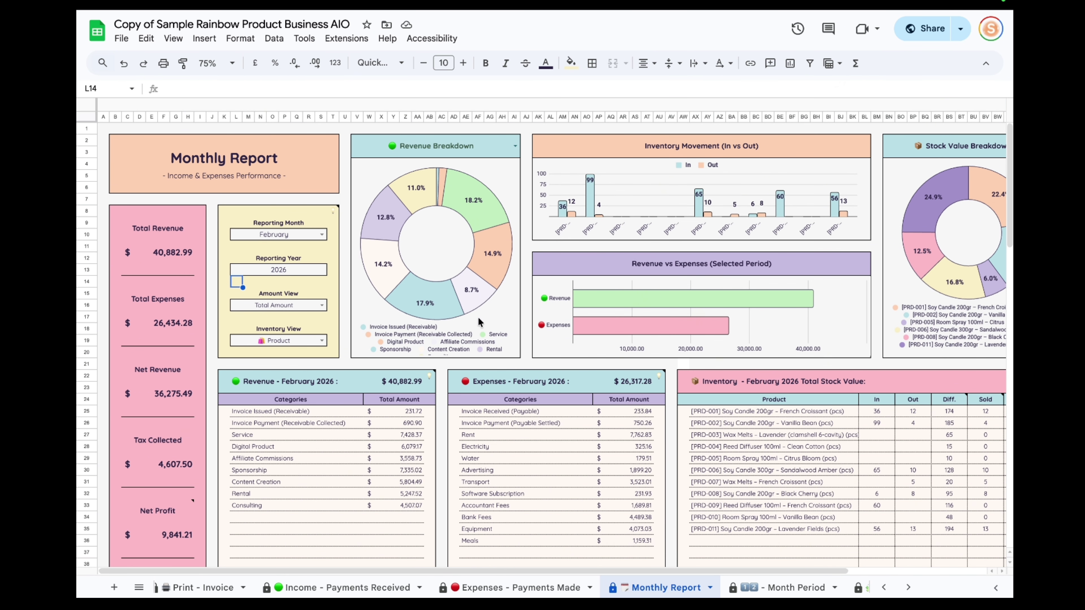
pyautogui.scroll(-2, 635, 388)
pyautogui.scroll(1, 633, 390)
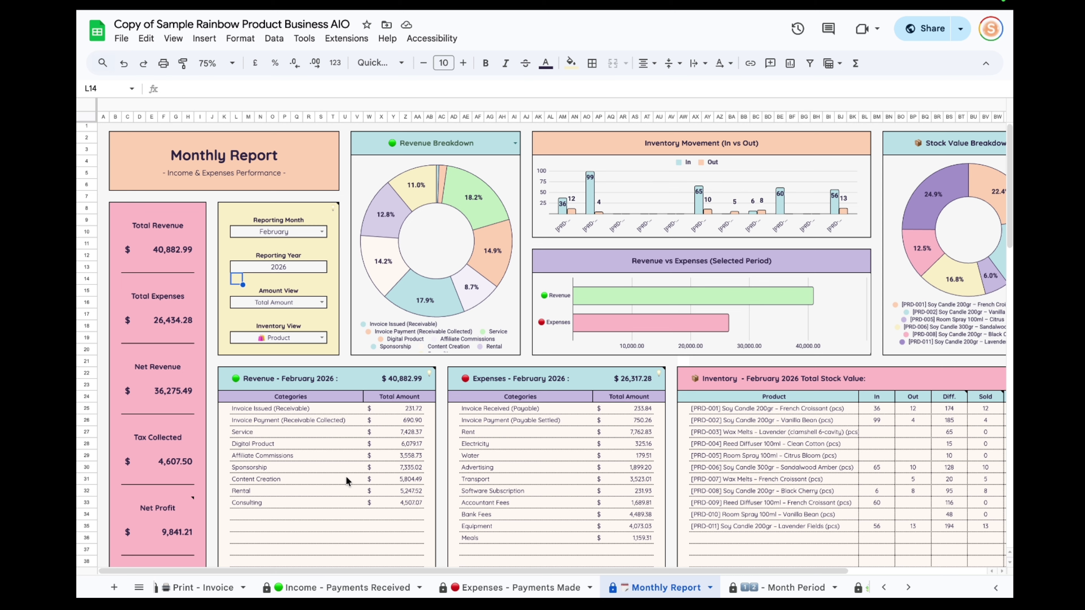
# Step: Switch the Reporting Month to April and then January, and highlight the January revenue categories with their amounts
pyautogui.click(322, 232)
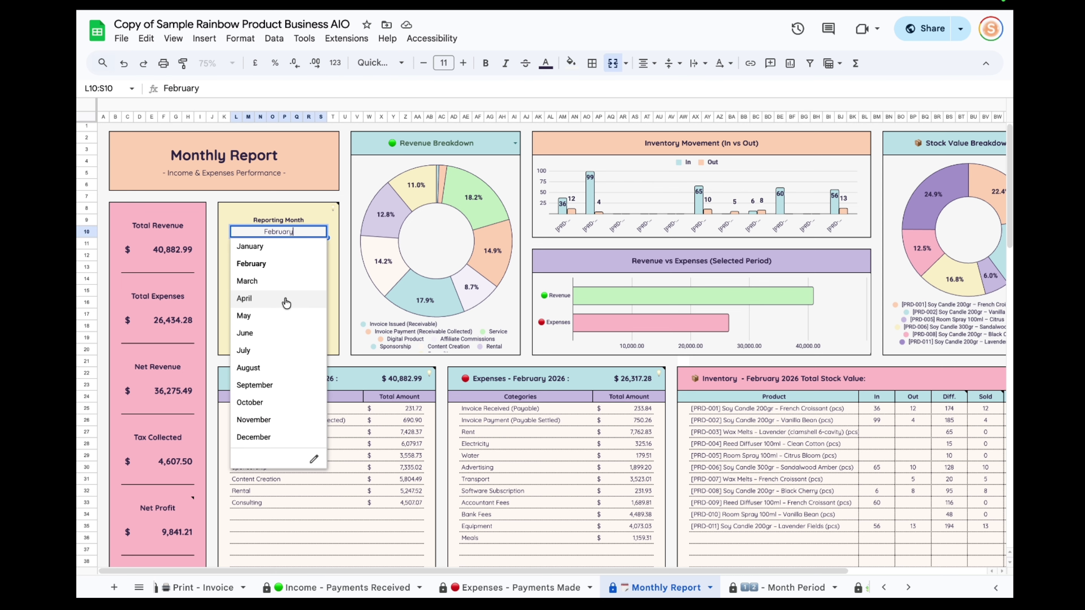
pyautogui.click(284, 304)
pyautogui.click(322, 234)
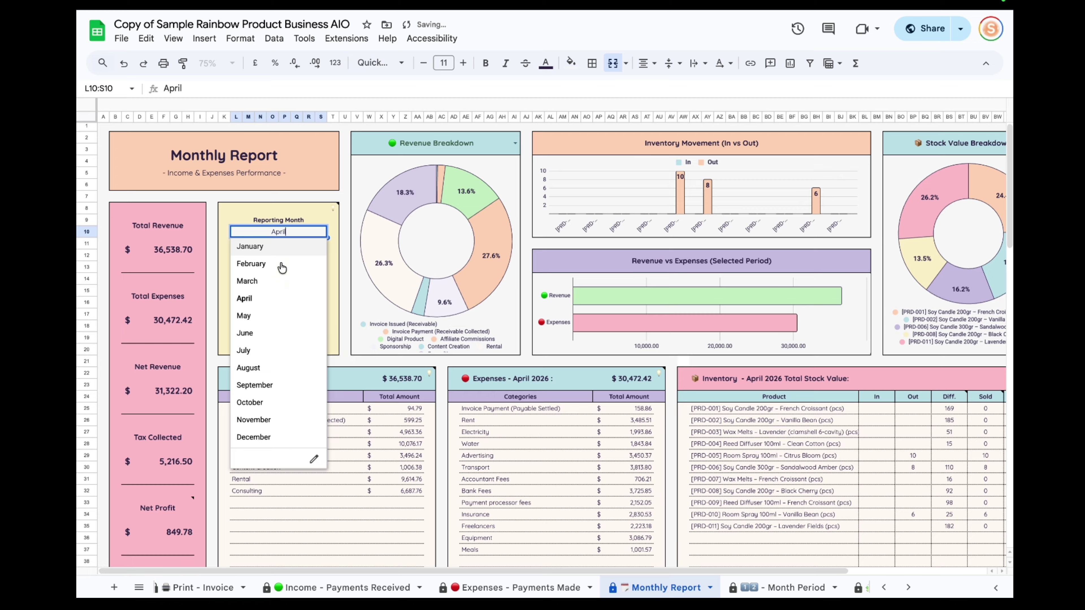
pyautogui.click(255, 245)
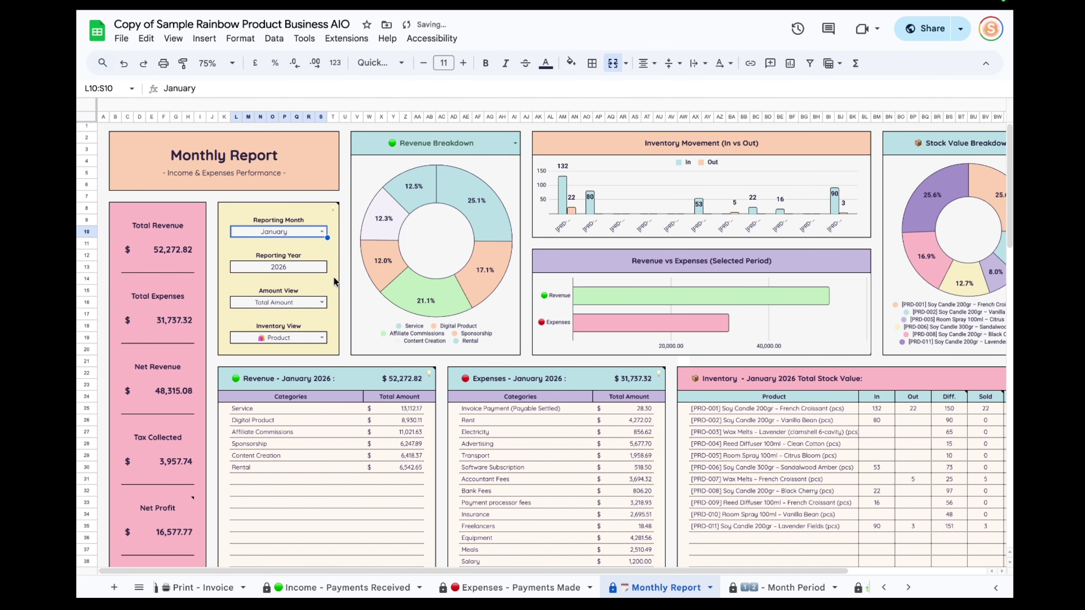
pyautogui.moveTo(238, 408); pyautogui.dragTo(394, 466)
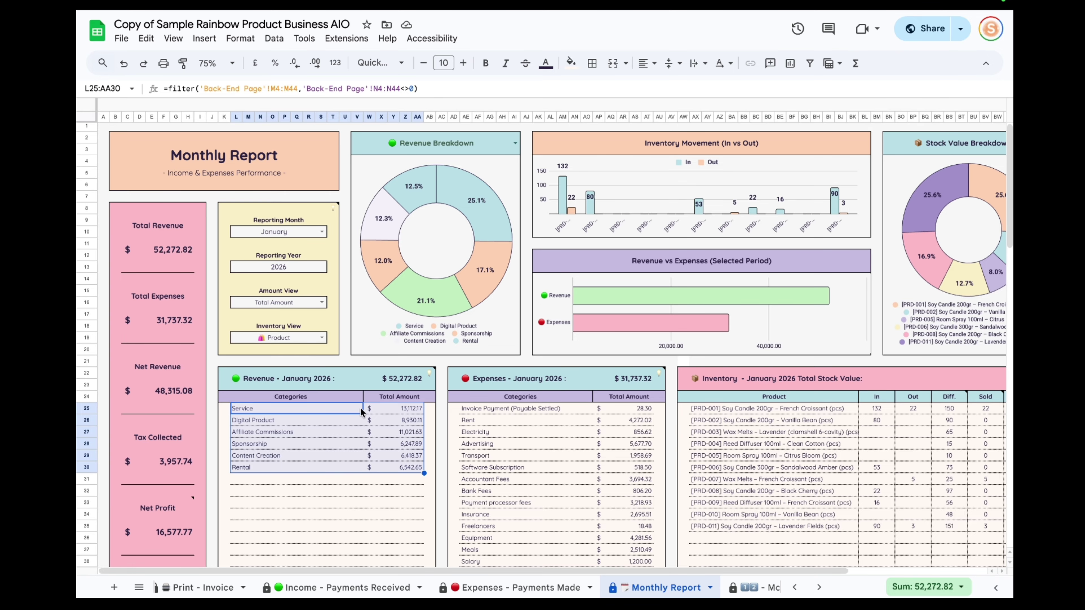
# Step: Compare the February and March reports, finishing with the Reporting Month set to February
pyautogui.click(321, 231)
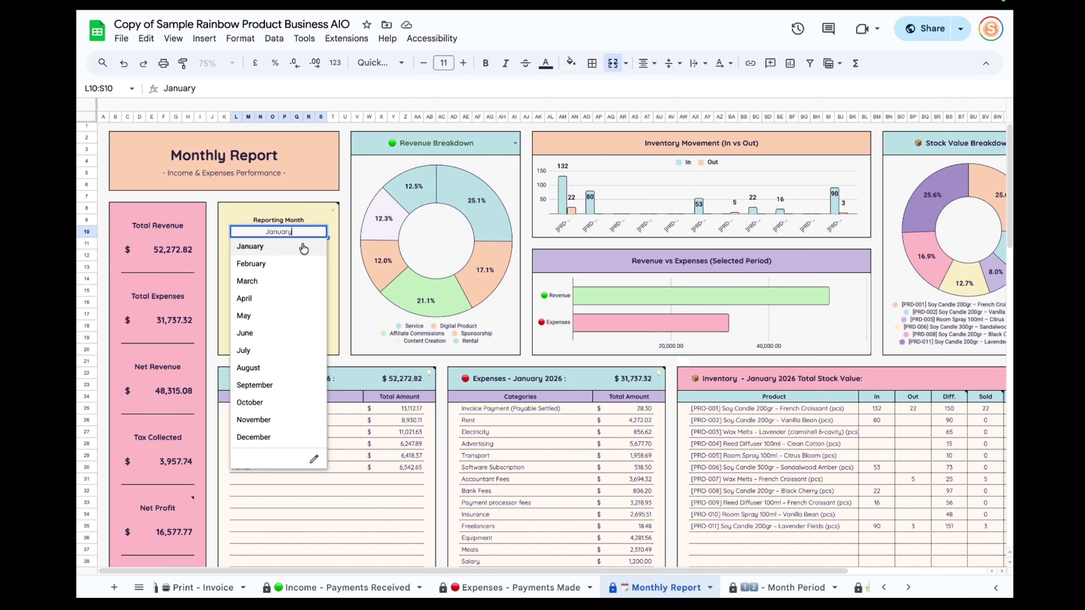
pyautogui.click(274, 258)
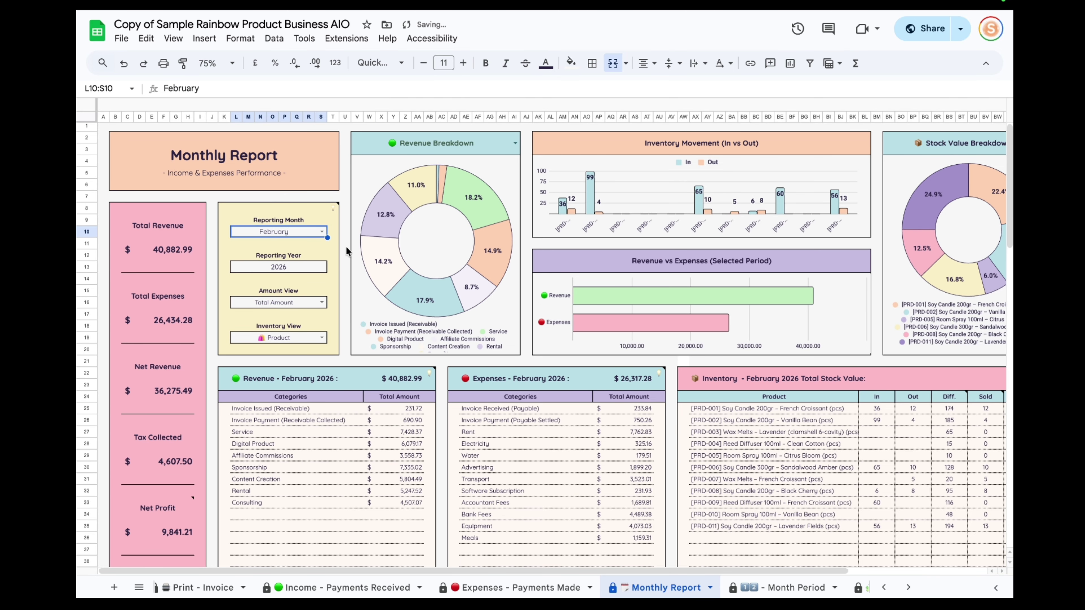
pyautogui.click(320, 233)
pyautogui.click(258, 282)
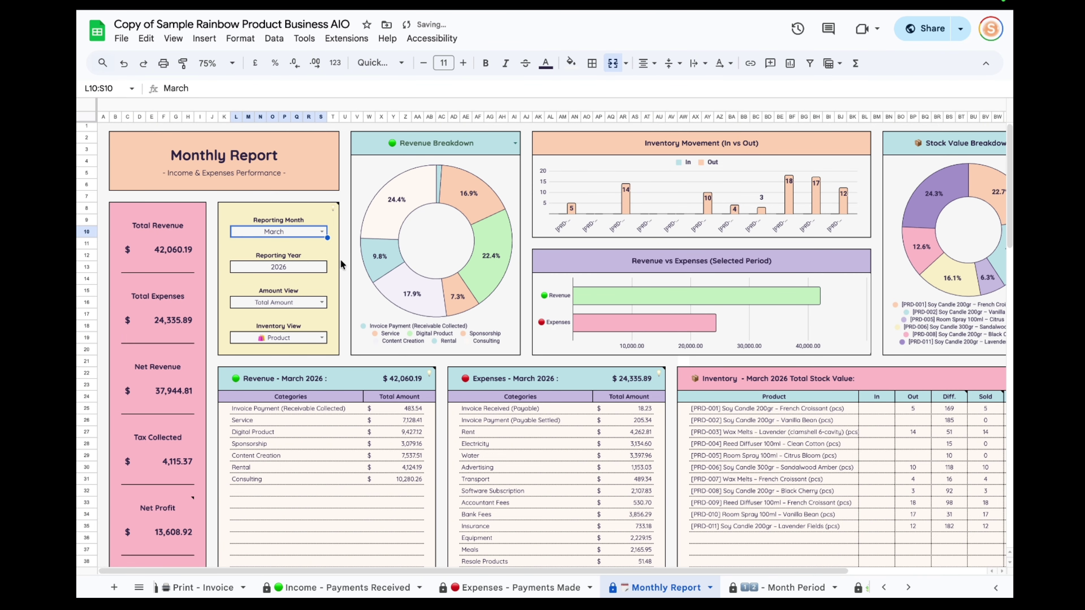
pyautogui.click(322, 232)
pyautogui.click(277, 267)
pyautogui.scroll(-1, 355, 459)
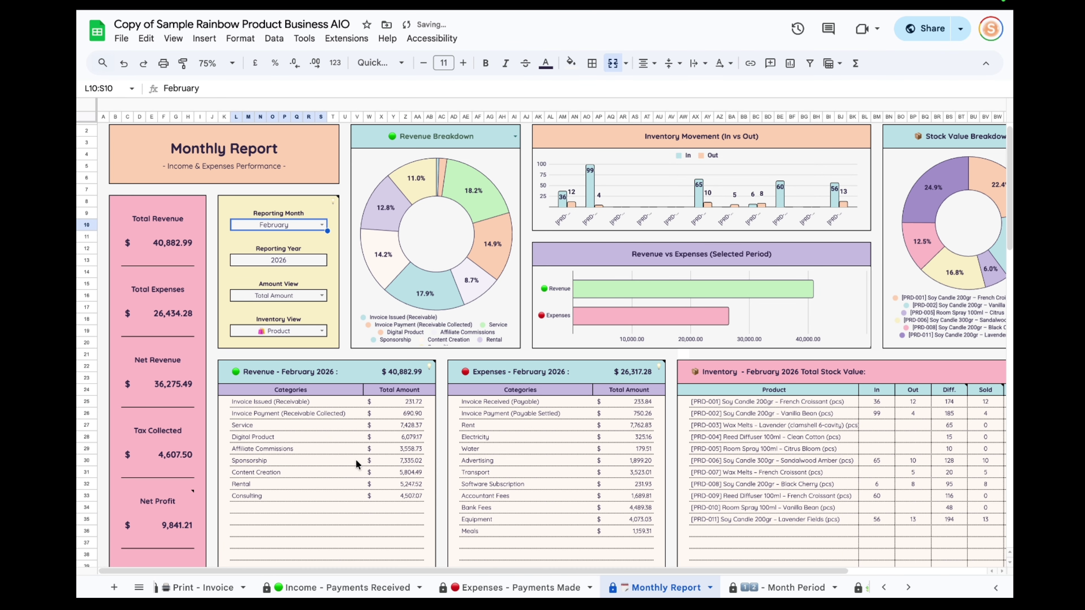
# Step: Examine the Invoice Issued, Invoice Payment and Service lines in the February 2026 revenue table
pyautogui.moveTo(233, 398); pyautogui.dragTo(299, 413)
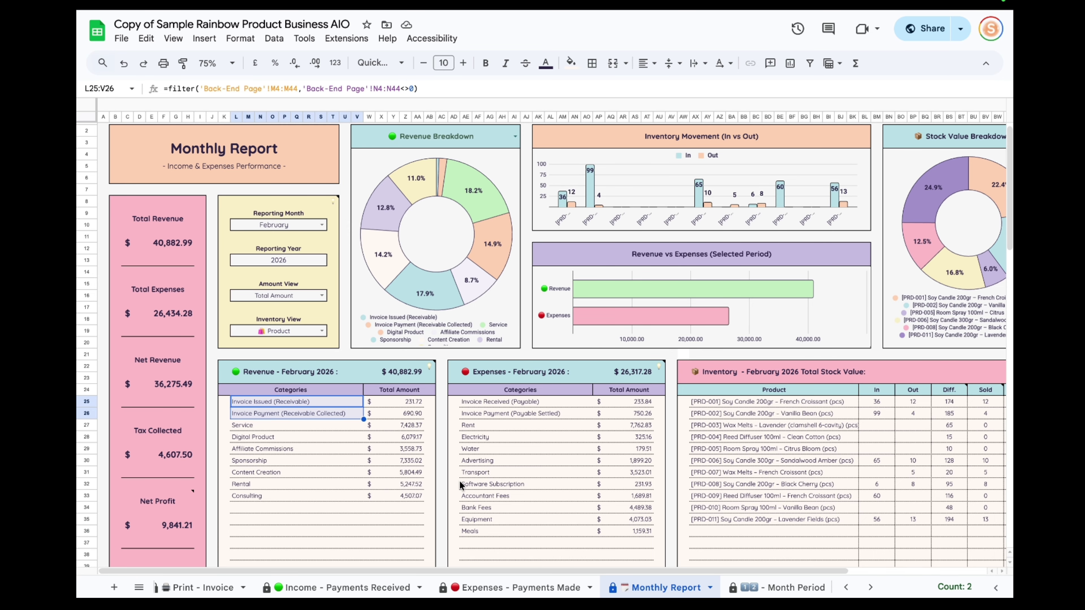
pyautogui.scroll(-3, 460, 481)
pyautogui.scroll(-3, 691, 587)
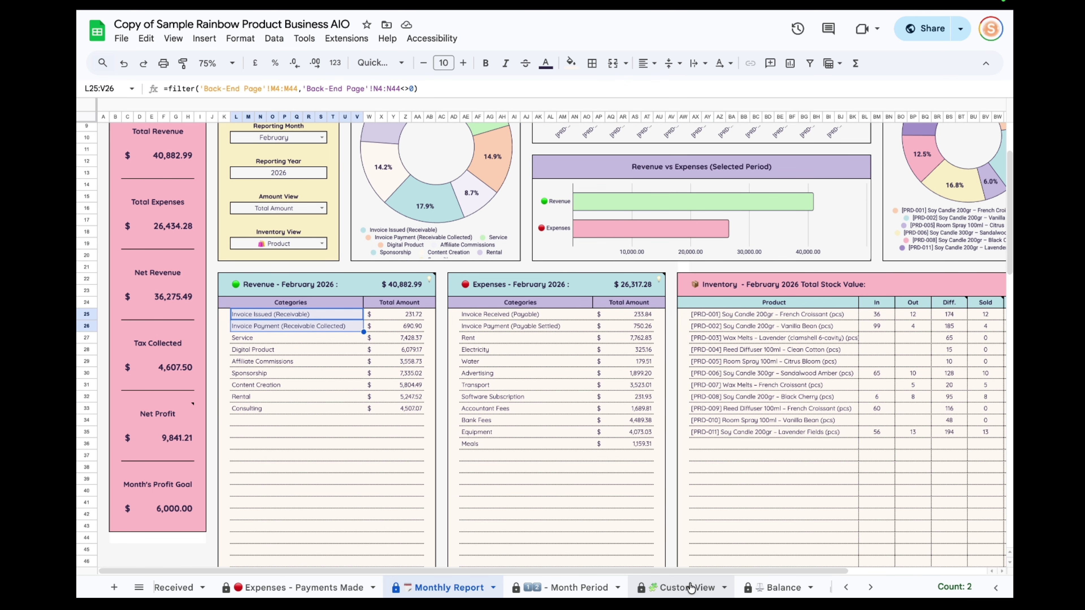
pyautogui.scroll(3, 517, 420)
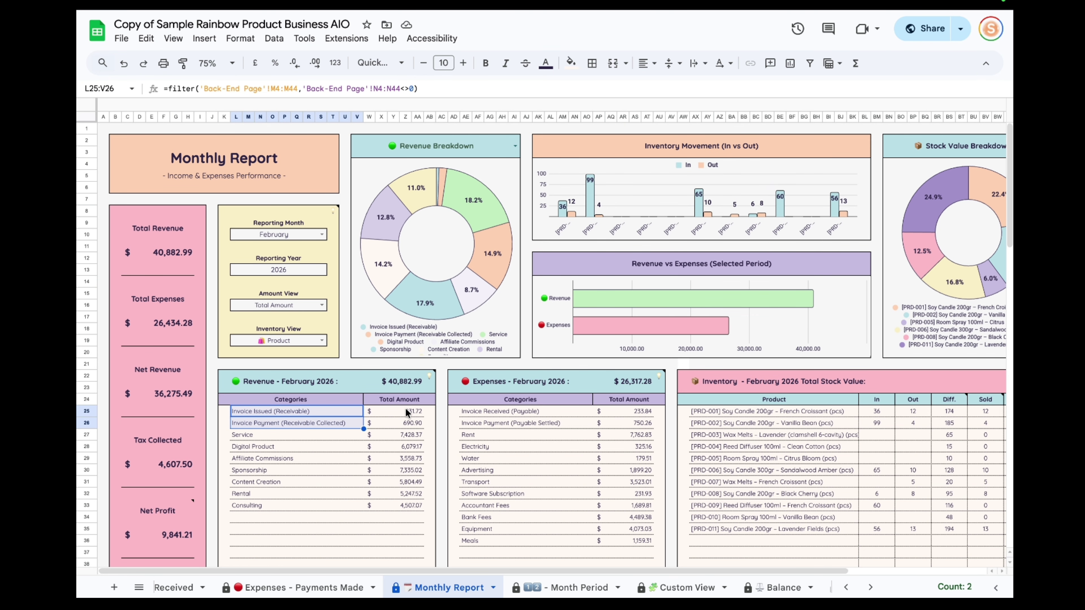
pyautogui.click(267, 409)
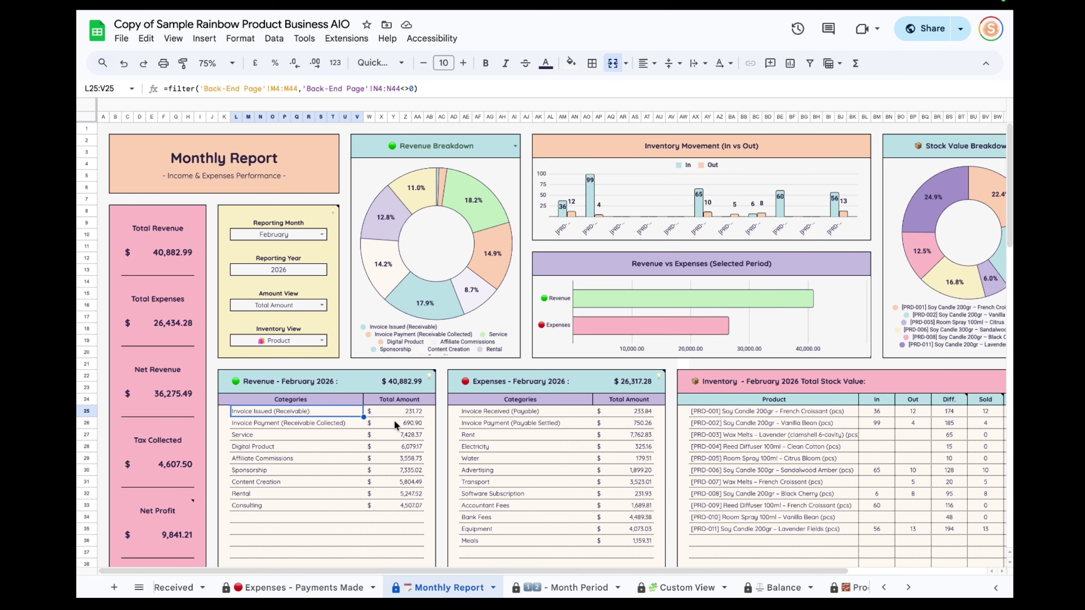
pyautogui.click(289, 431)
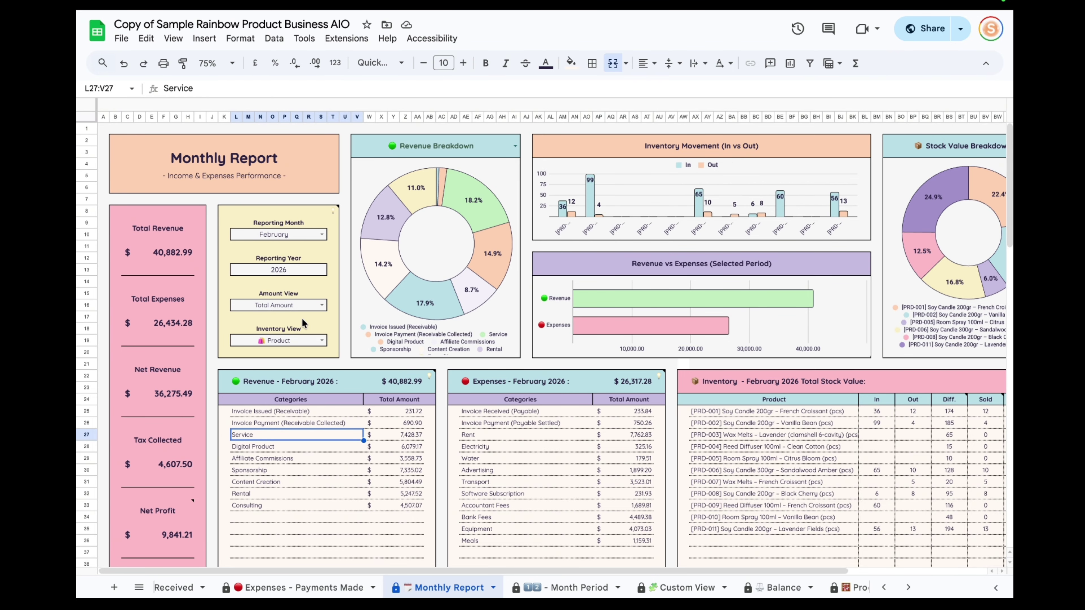
pyautogui.click(395, 435)
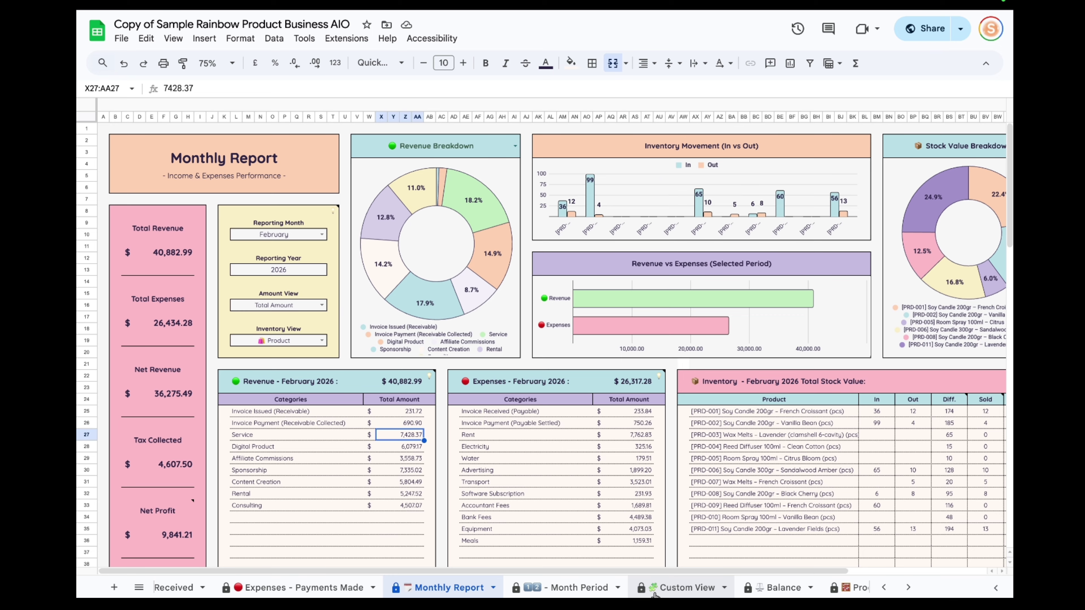
pyautogui.click(251, 435)
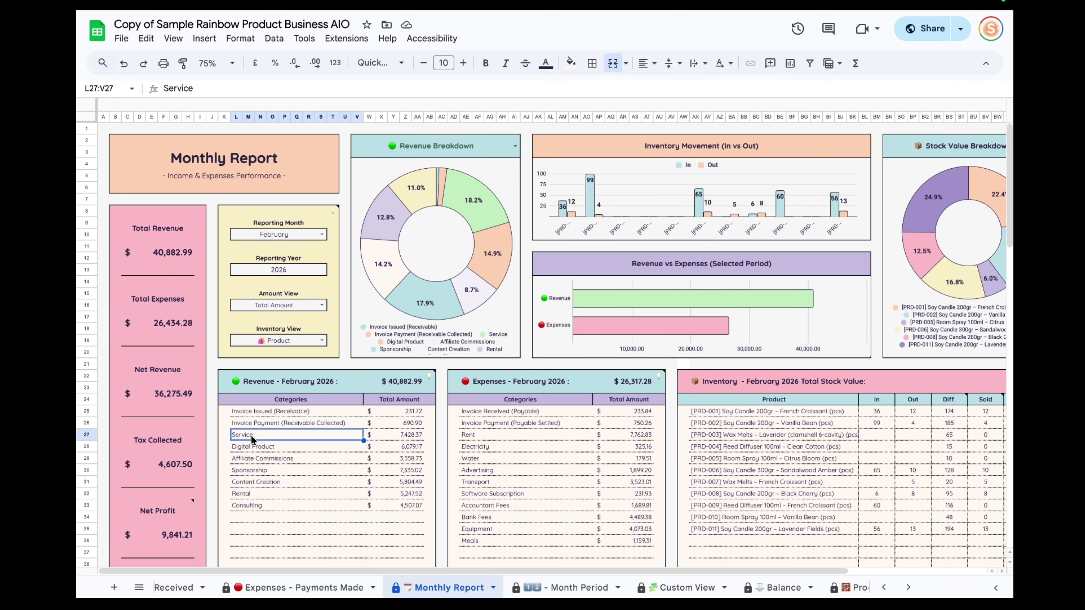
# Step: Open the Income - Payments Received sheet and look through its entries
pyautogui.hscroll(-3, 308, 588)
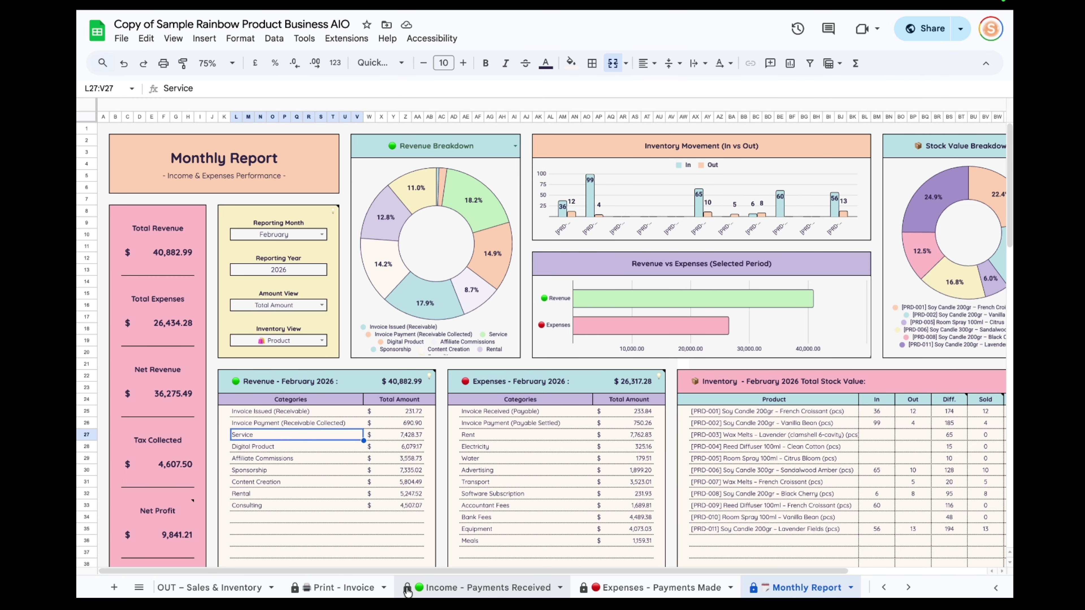
pyautogui.click(486, 588)
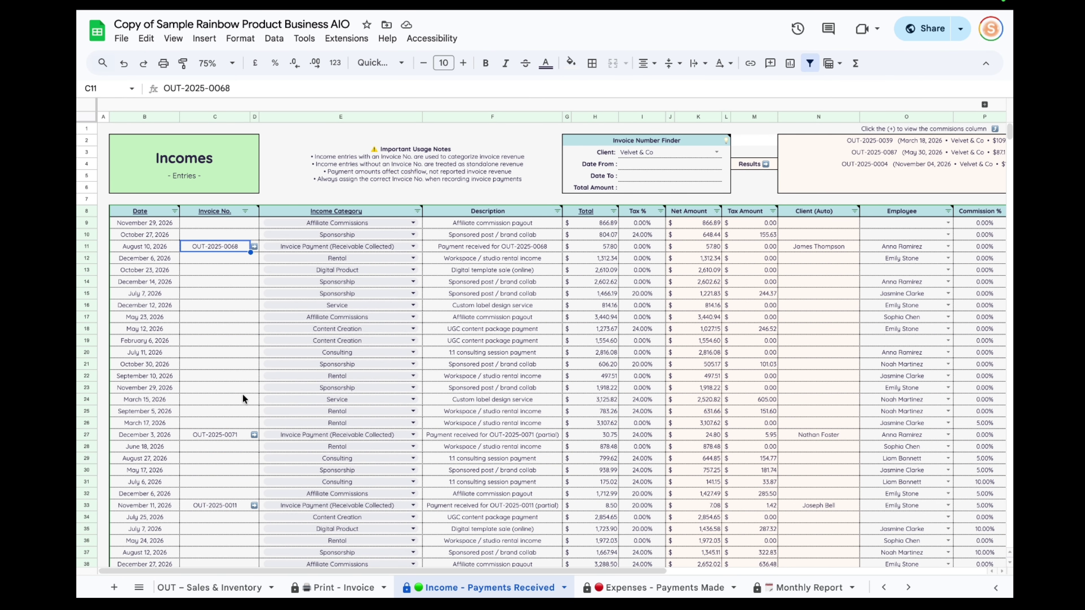
pyautogui.scroll(-5, 242, 395)
pyautogui.scroll(5, 243, 394)
# Step: Filter the Income Category column to show only Service, accepting the protected-range edit and suppressing its warning for 5 minutes
pyautogui.click(417, 211)
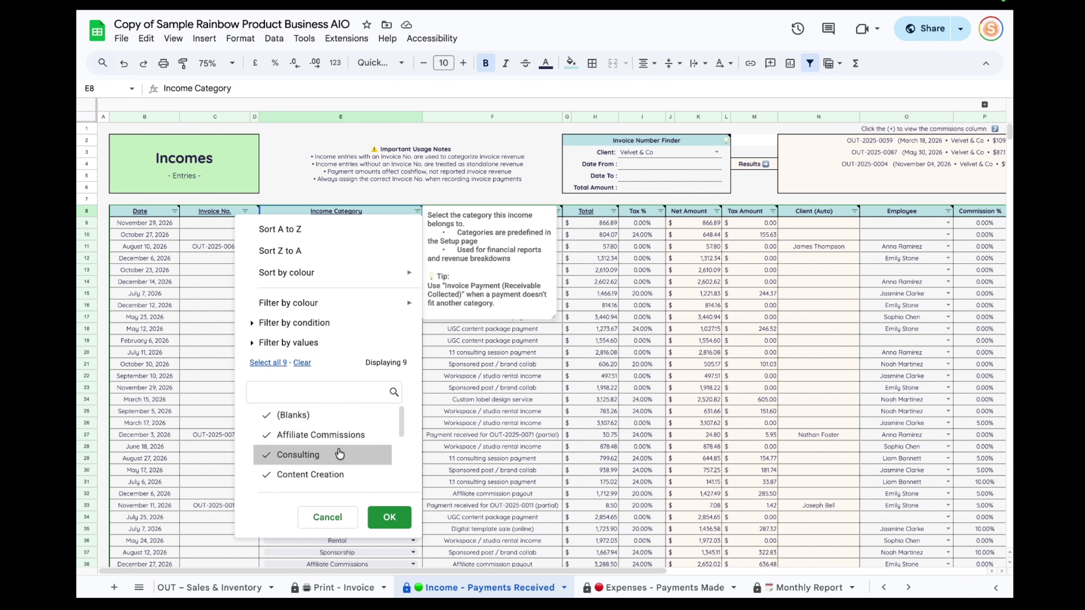
pyautogui.click(302, 363)
pyautogui.scroll(-3, 324, 440)
pyautogui.click(321, 458)
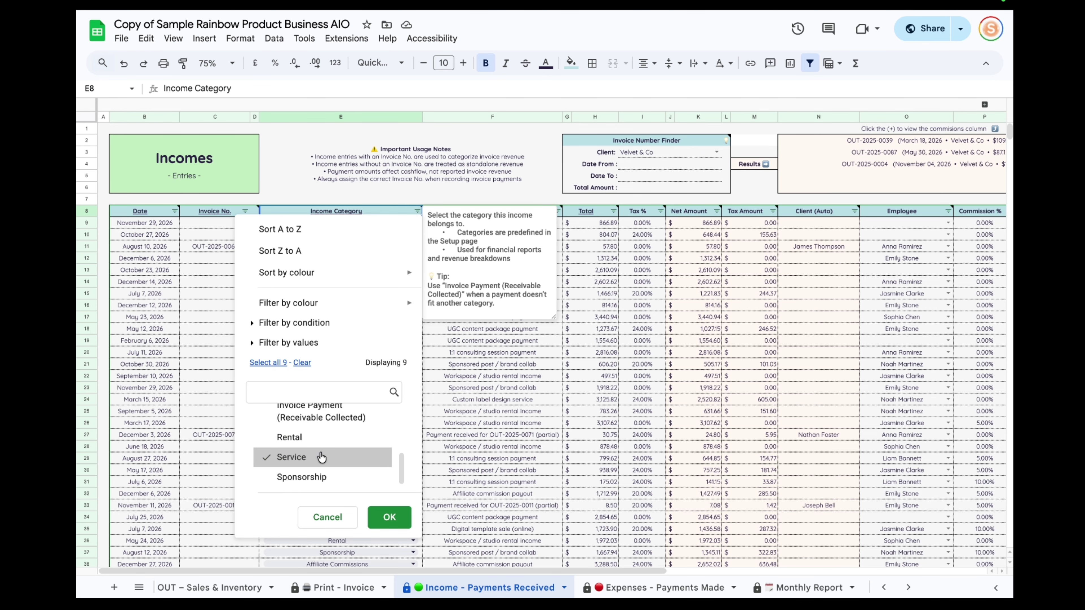
pyautogui.click(382, 516)
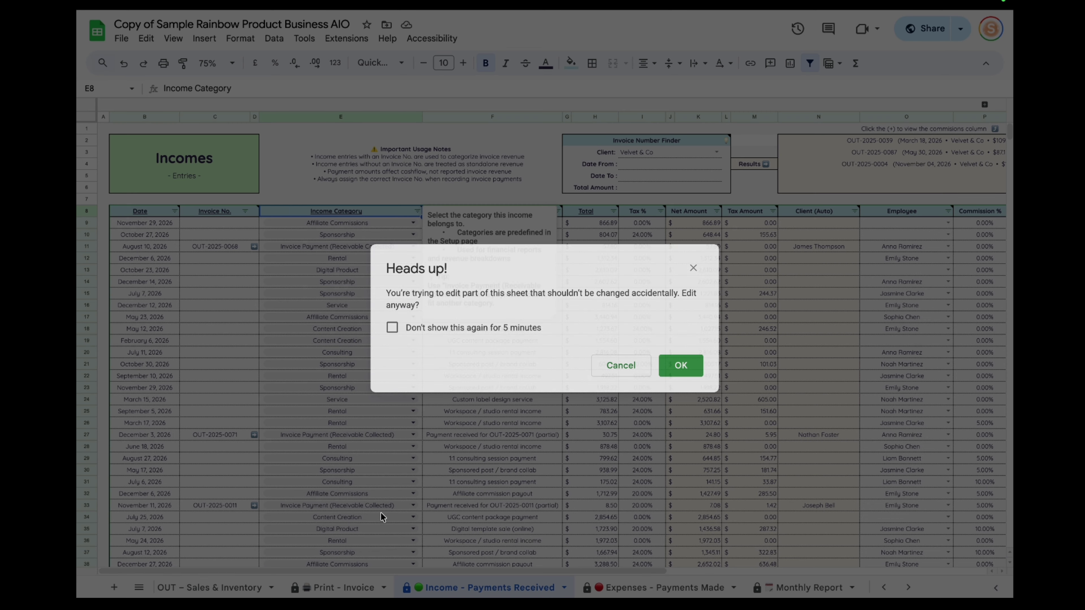
pyautogui.click(463, 333)
pyautogui.press('Return')
pyautogui.click(555, 399)
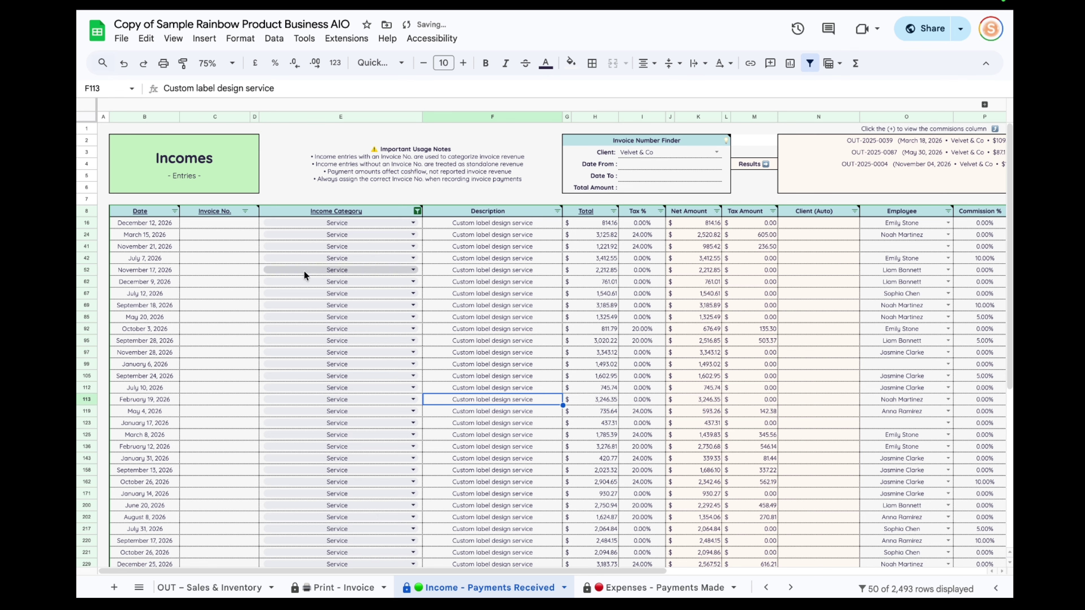
# Step: Check the Invoice No. cells of the Service entries and the Income Category options in row 41
pyautogui.moveTo(223, 222); pyautogui.dragTo(207, 469)
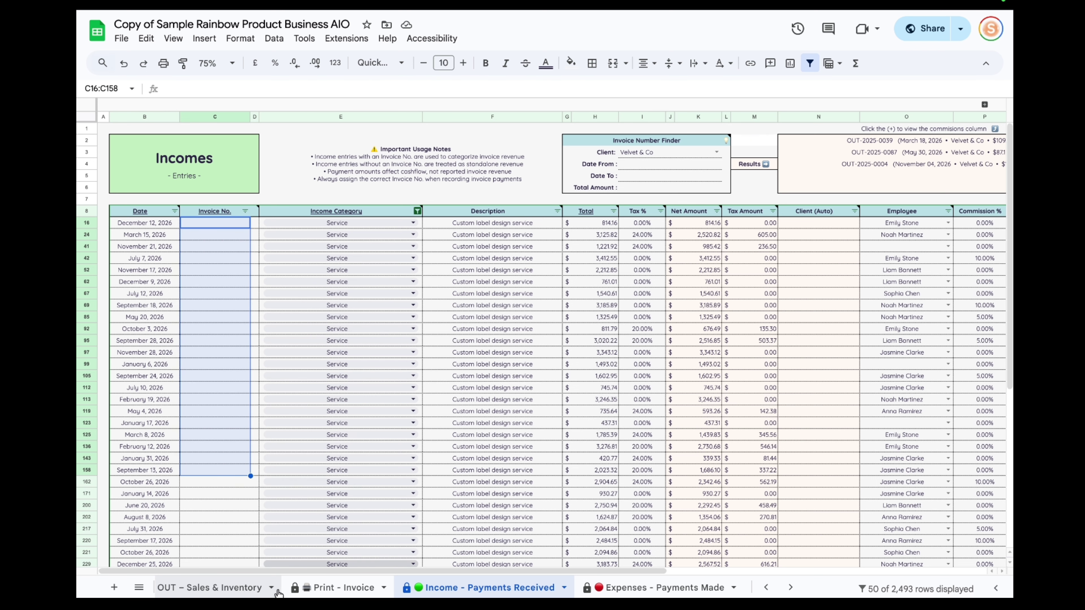
pyautogui.hscroll(-3, 279, 593)
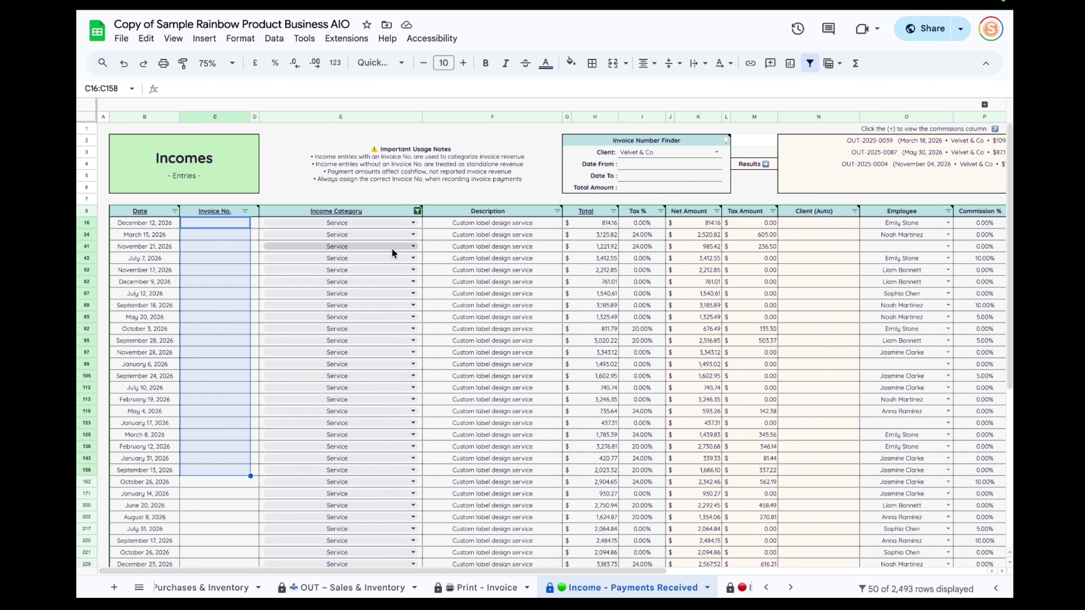
pyautogui.click(412, 247)
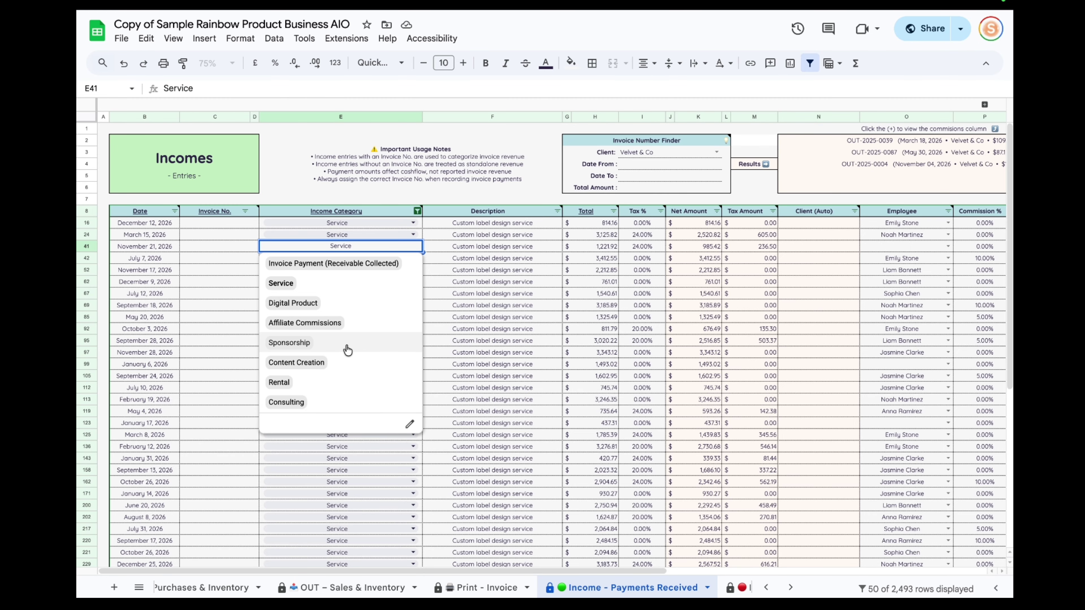
pyautogui.press('Escape')
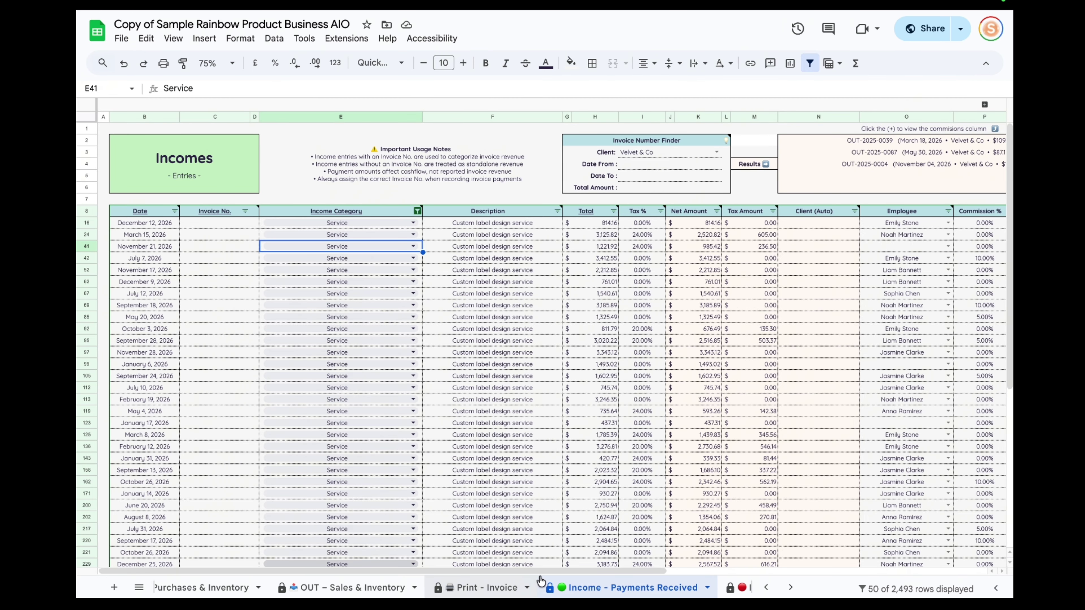
# Step: Return to the Monthly Report sheet and highlight the invoice-related revenue lines, followed by the categories from Service to Consulting
pyautogui.scroll(-5, 513, 590)
pyautogui.click(697, 590)
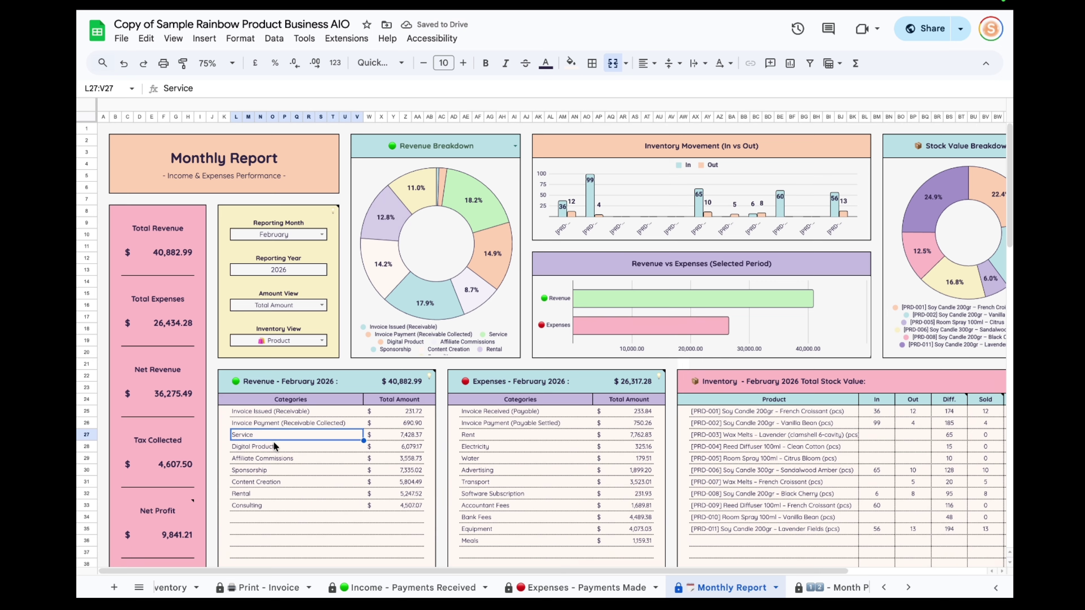
pyautogui.moveTo(255, 411); pyautogui.dragTo(397, 412)
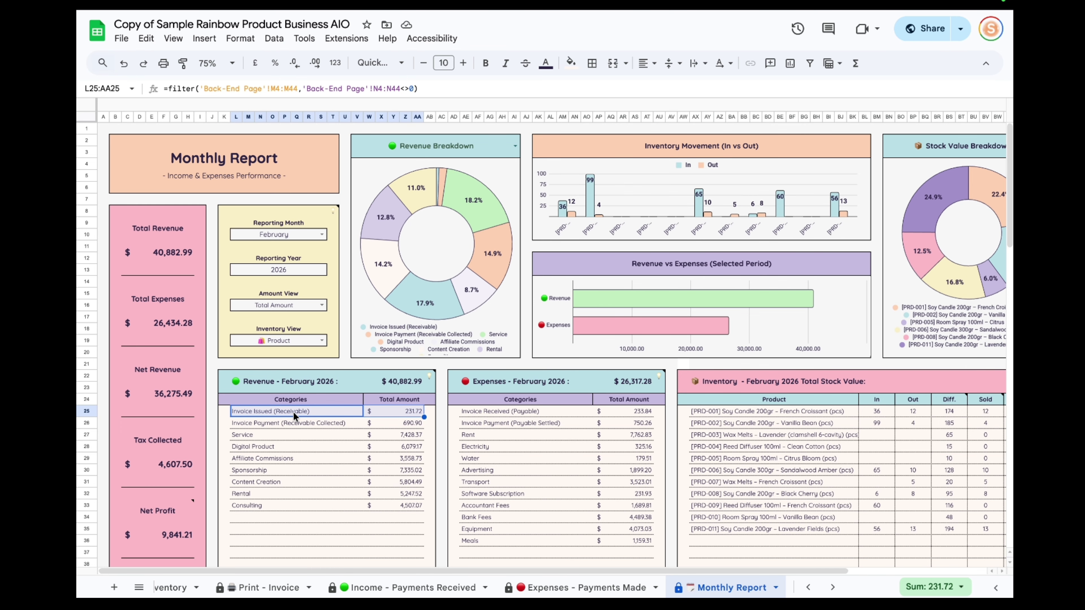
pyautogui.click(250, 420)
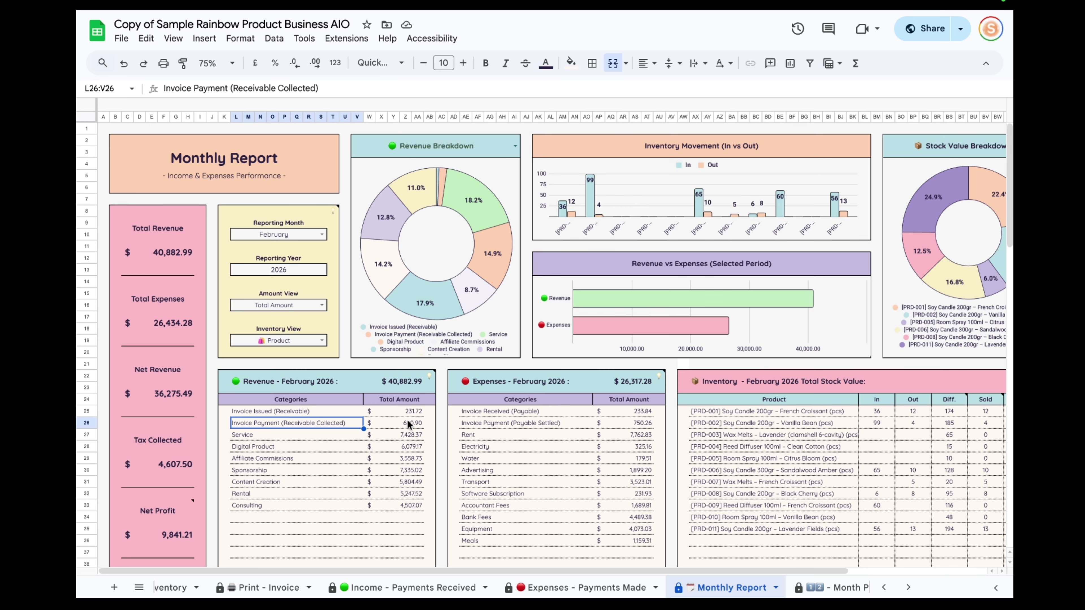
pyautogui.moveTo(286, 437); pyautogui.dragTo(261, 502)
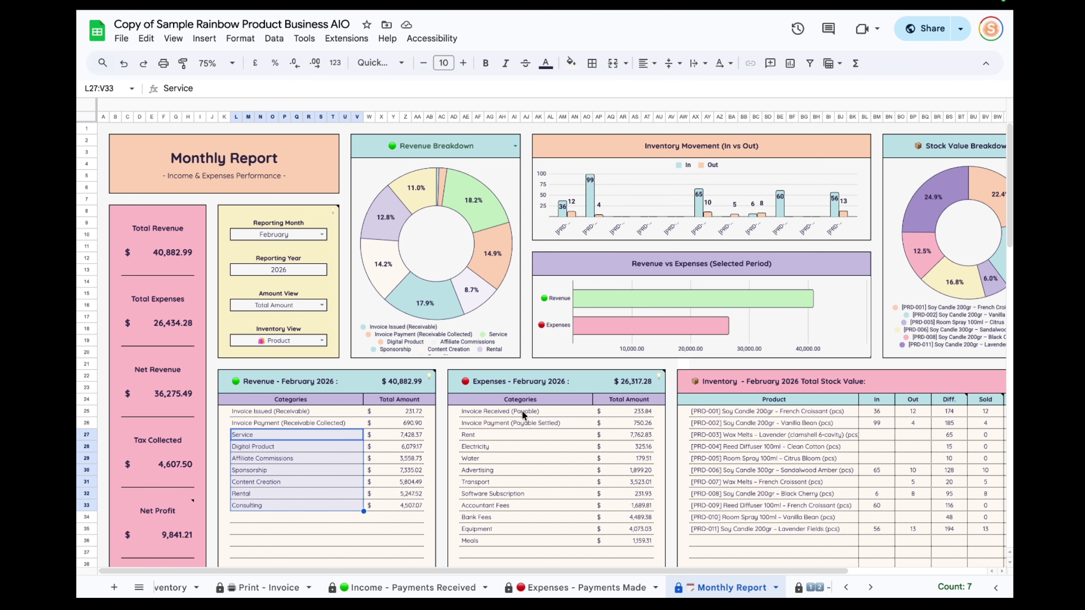
# Step: Highlight the February expense lines on the Monthly Report, and examine the inventory table along with the Inventory View options
pyautogui.moveTo(522, 412); pyautogui.dragTo(626, 540)
pyautogui.scroll(-2, 785, 361)
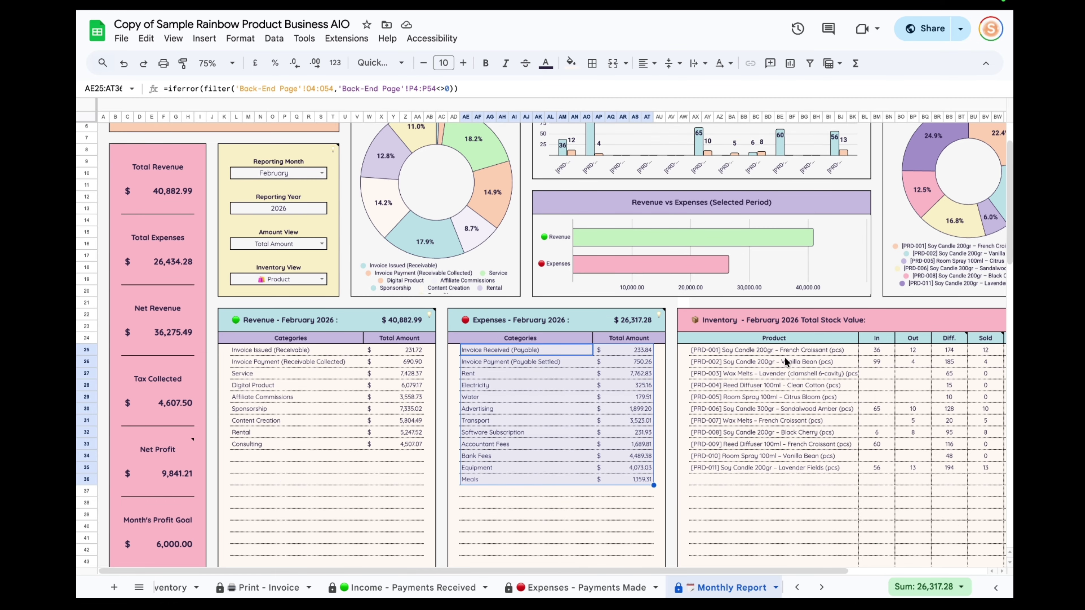
pyautogui.moveTo(684, 568); pyautogui.dragTo(807, 569)
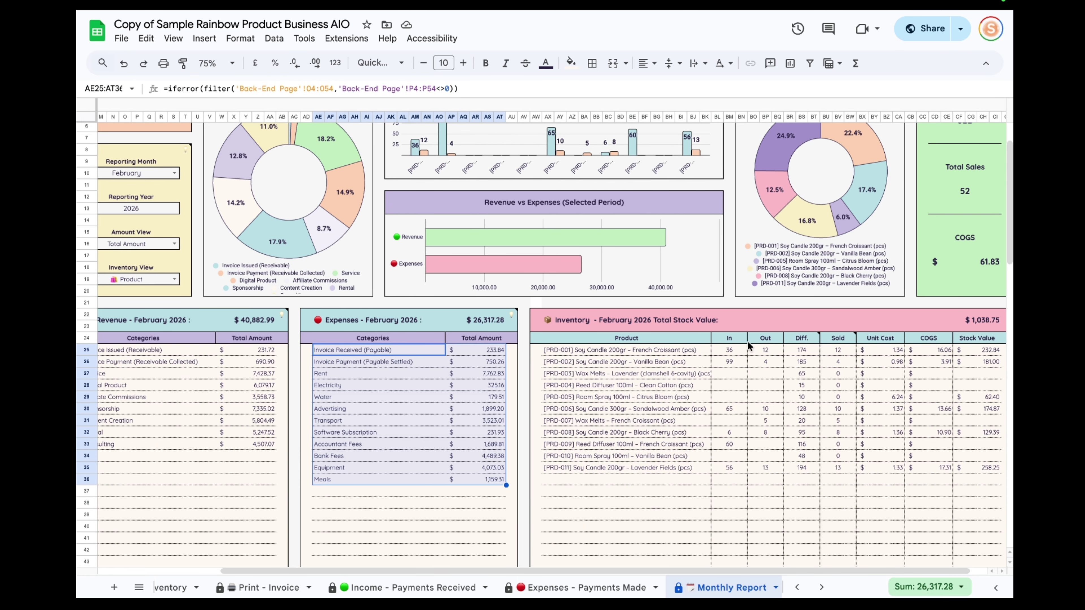
pyautogui.click(176, 280)
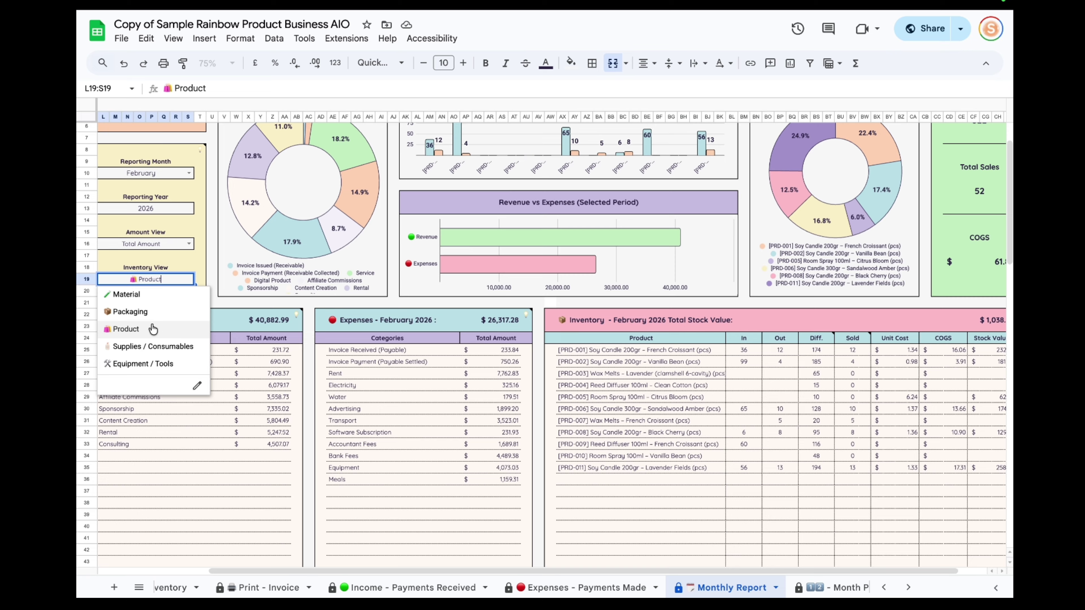
pyautogui.click(682, 439)
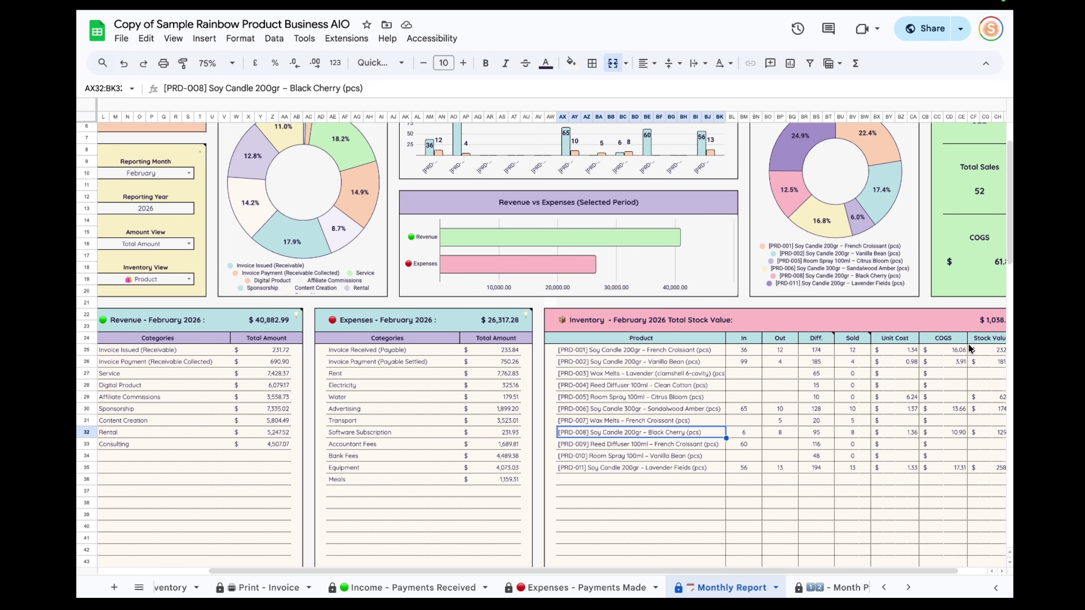
pyautogui.moveTo(718, 570); pyautogui.dragTo(780, 572)
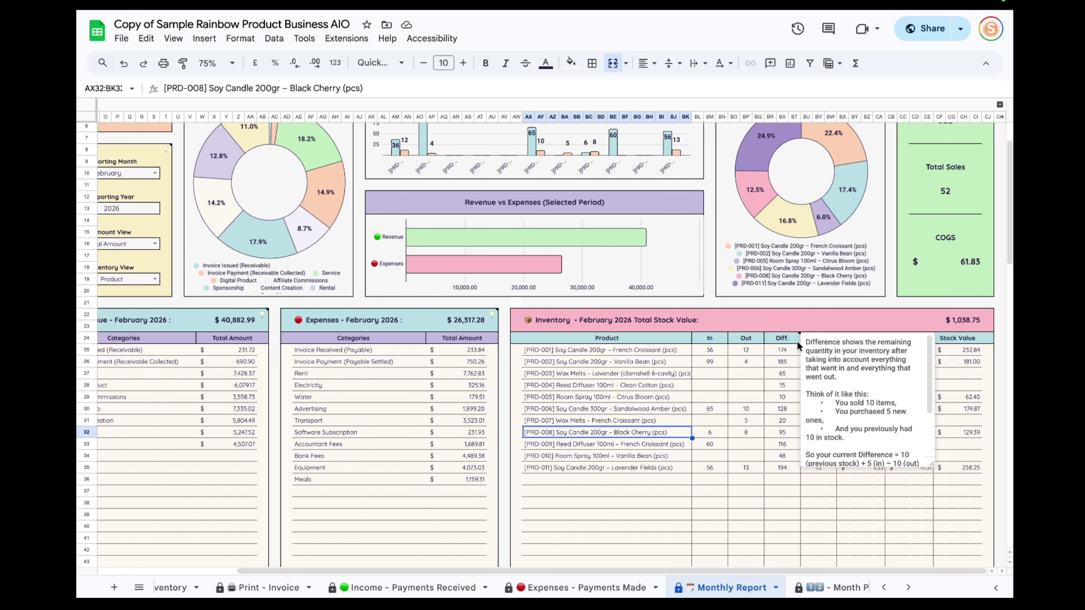
pyautogui.click(809, 469)
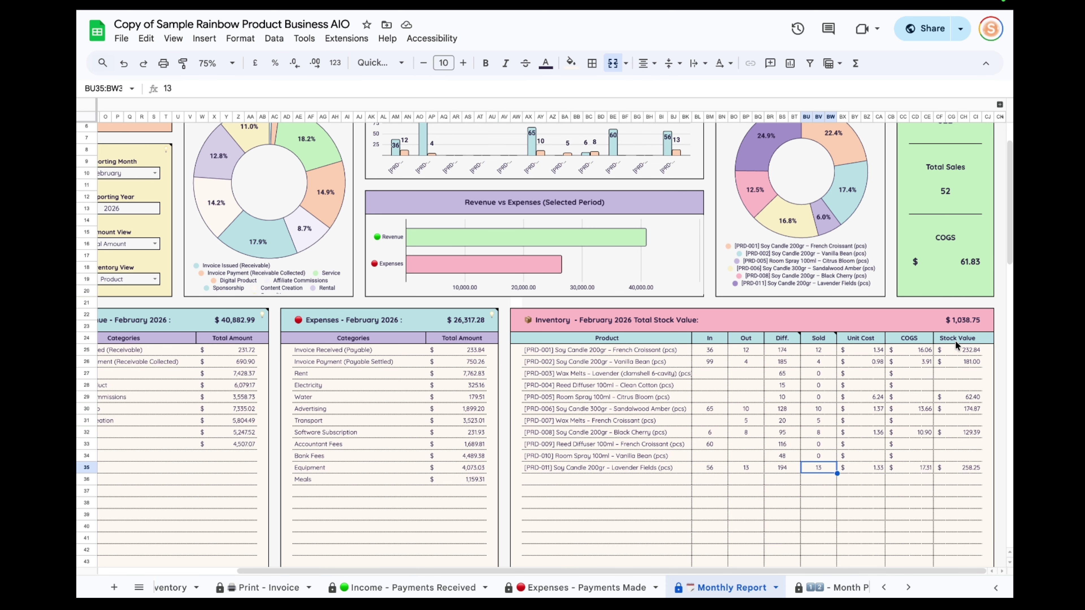
# Step: Toggle the report's income and expense pie chart between its two views, finishing on Expenses Breakdown
pyautogui.scroll(2, 922, 315)
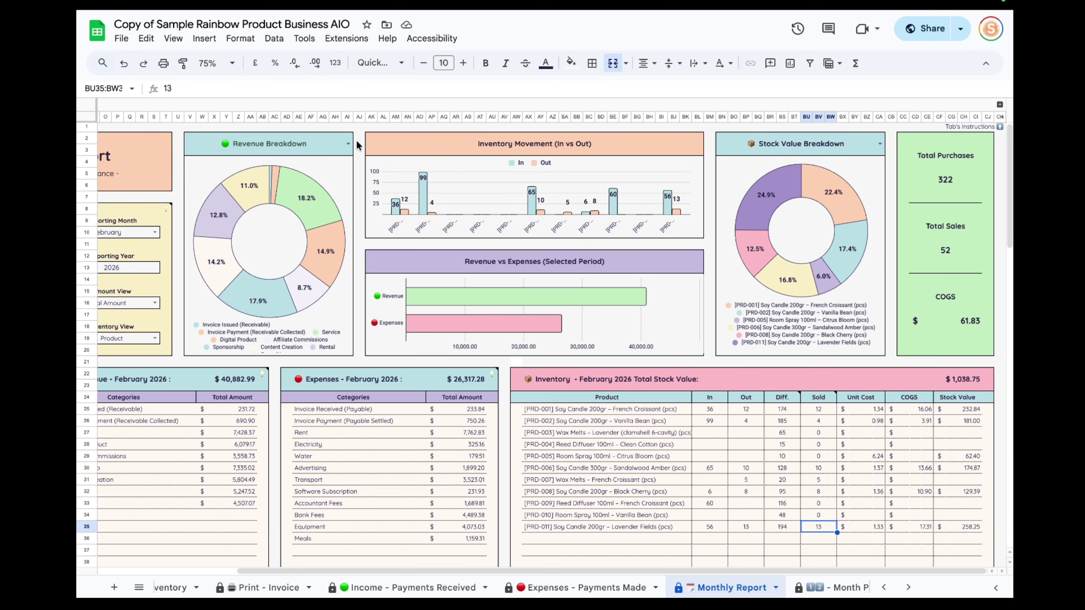
pyautogui.click(348, 143)
pyautogui.click(290, 182)
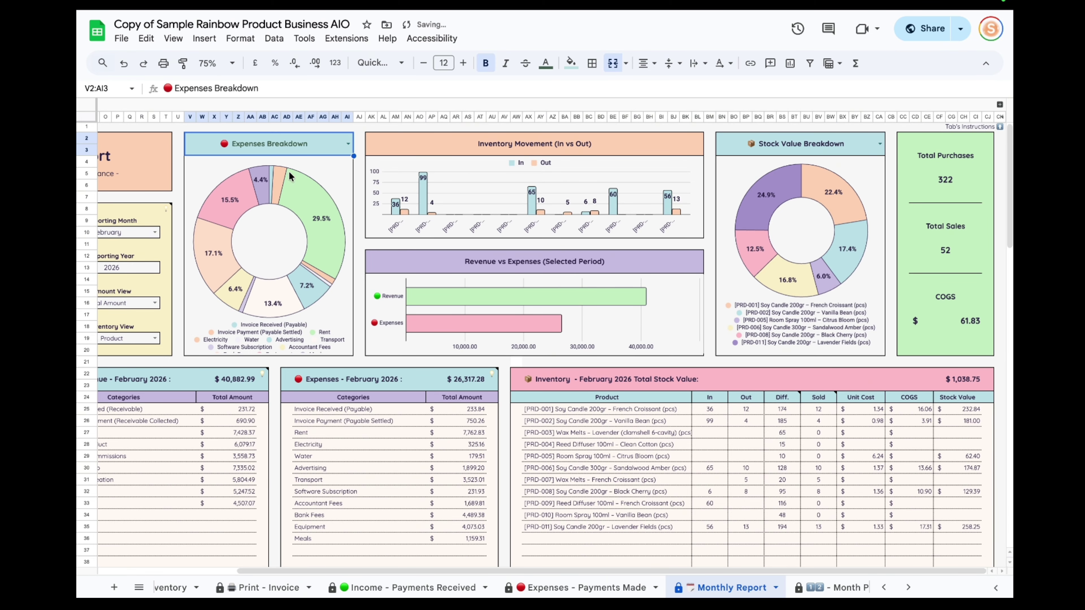
pyautogui.click(344, 147)
pyautogui.click(256, 165)
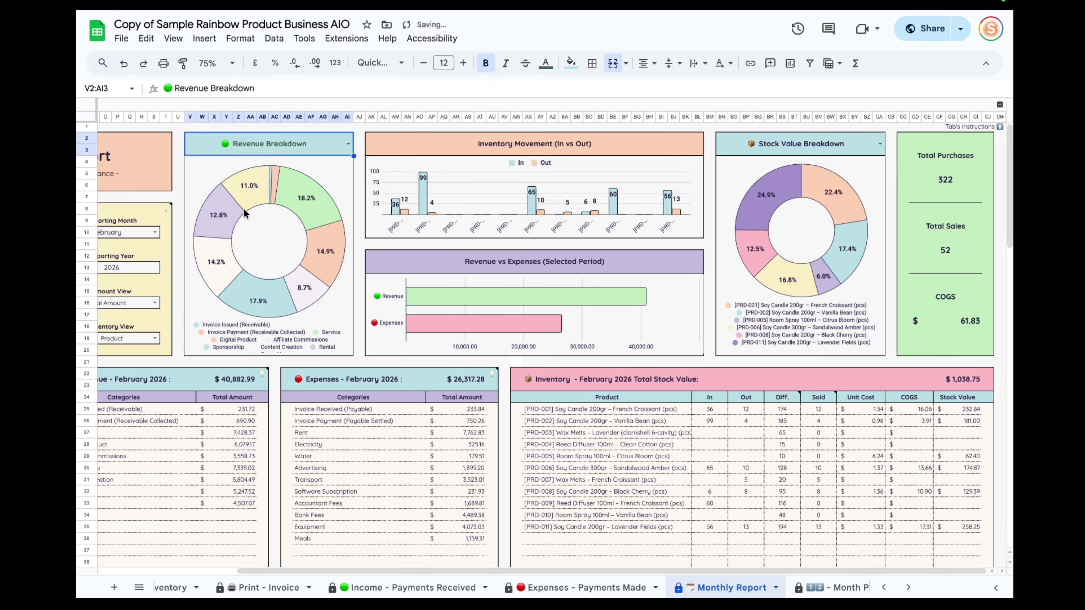
pyautogui.click(348, 144)
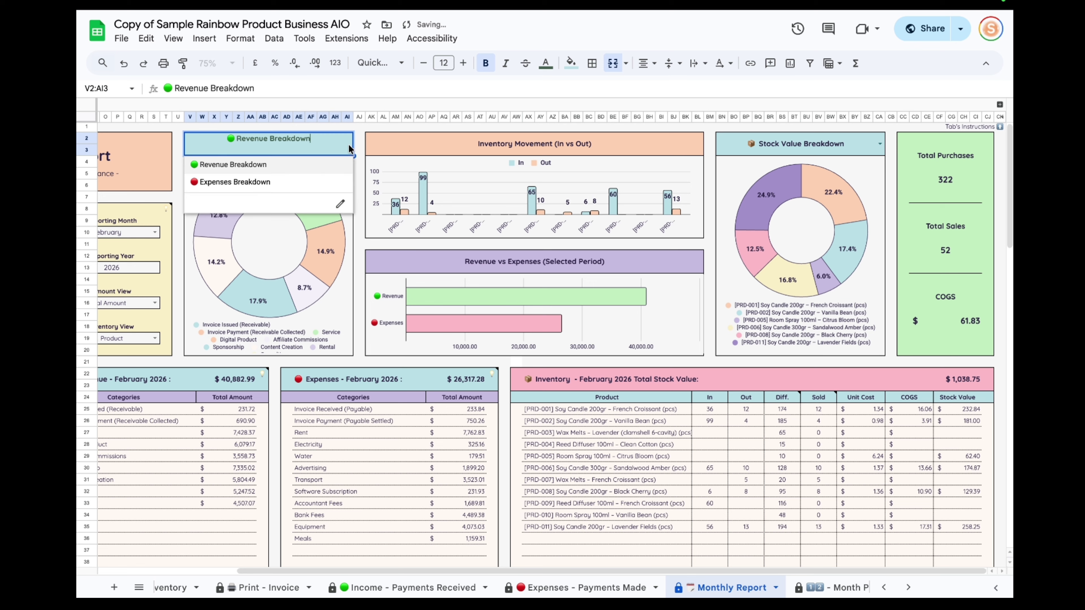
pyautogui.click(228, 186)
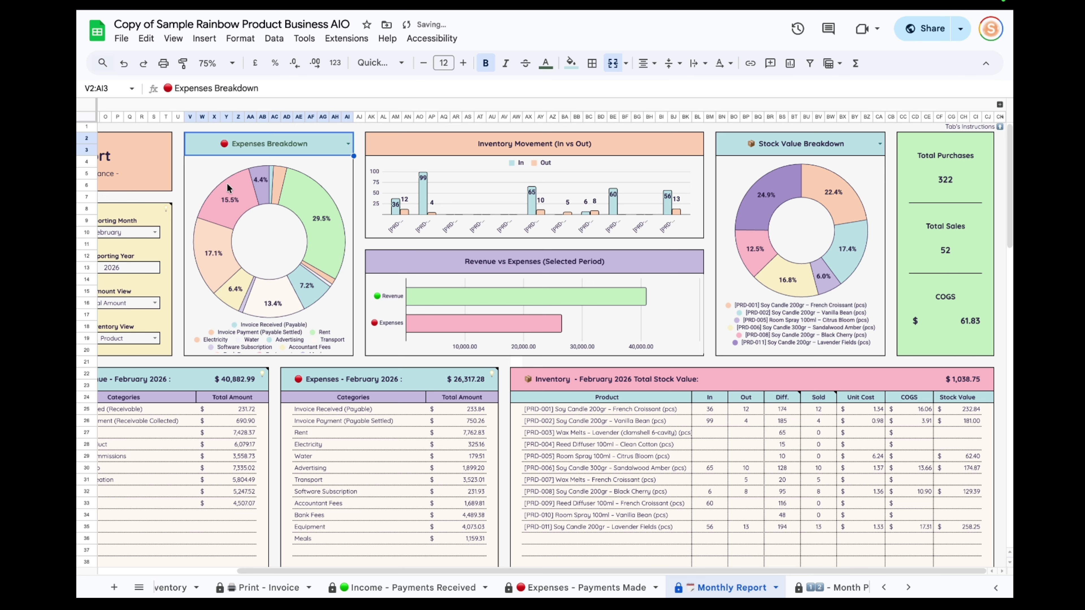
# Step: Check which breakdown options the Stock Value Breakdown chart offers, keeping its current selection
pyautogui.click(879, 144)
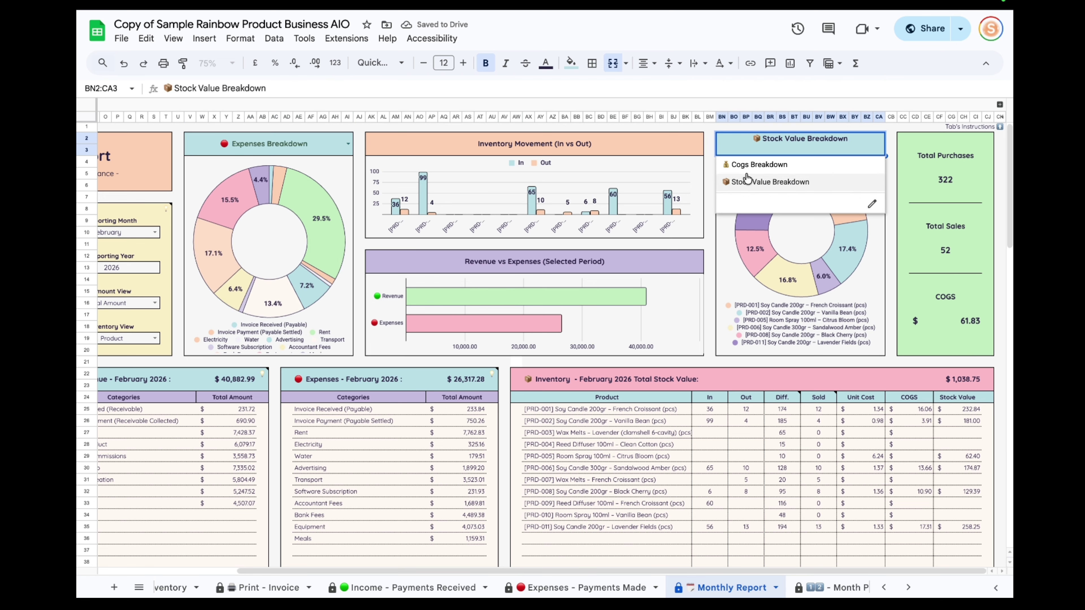
pyautogui.click(523, 367)
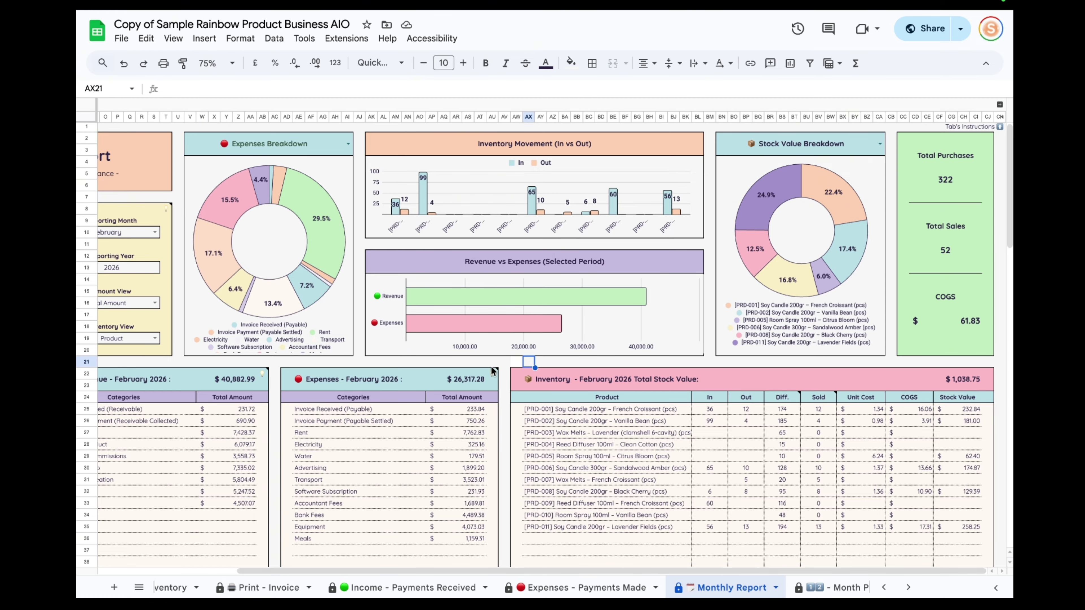
pyautogui.moveTo(542, 571); pyautogui.dragTo(316, 583)
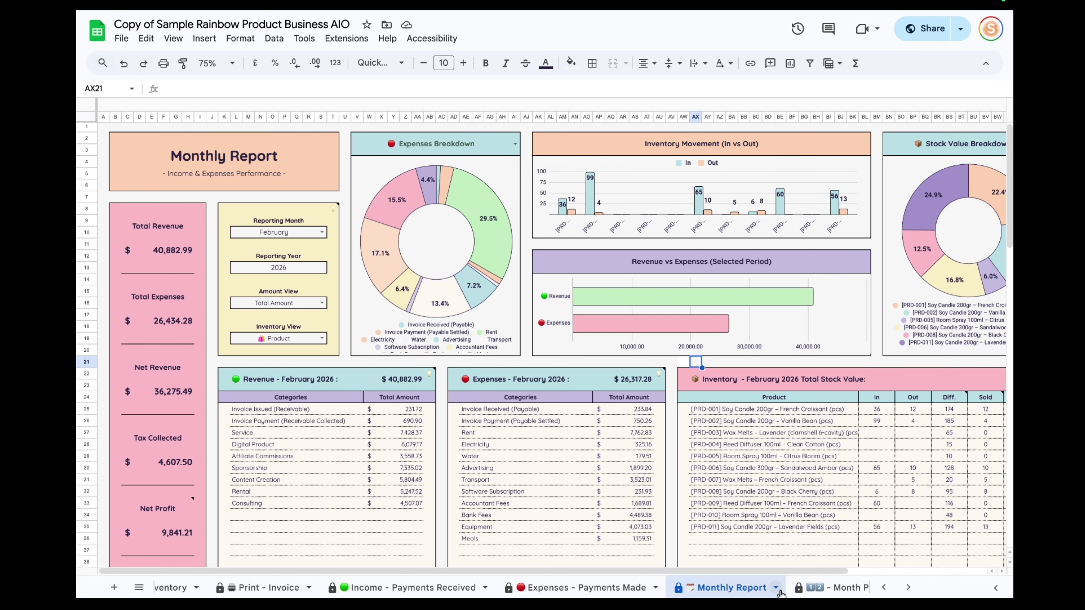
# Step: Open the 12-Month Period sheet and check the Amount Type options without changing the selection
pyautogui.click(833, 588)
pyautogui.scroll(5, 694, 306)
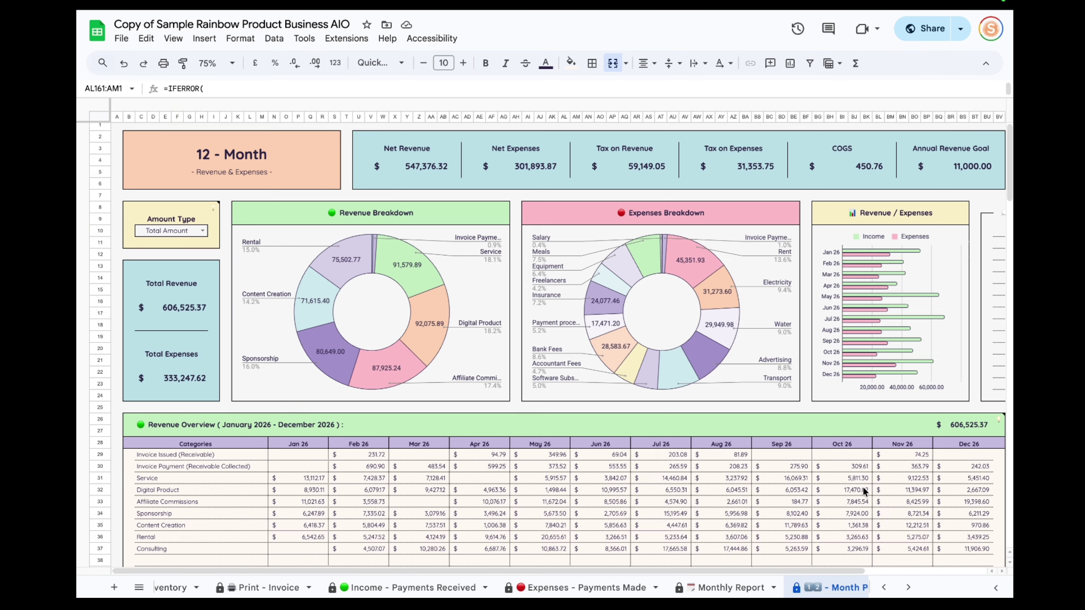
pyautogui.scroll(-1, 866, 493)
pyautogui.click(206, 221)
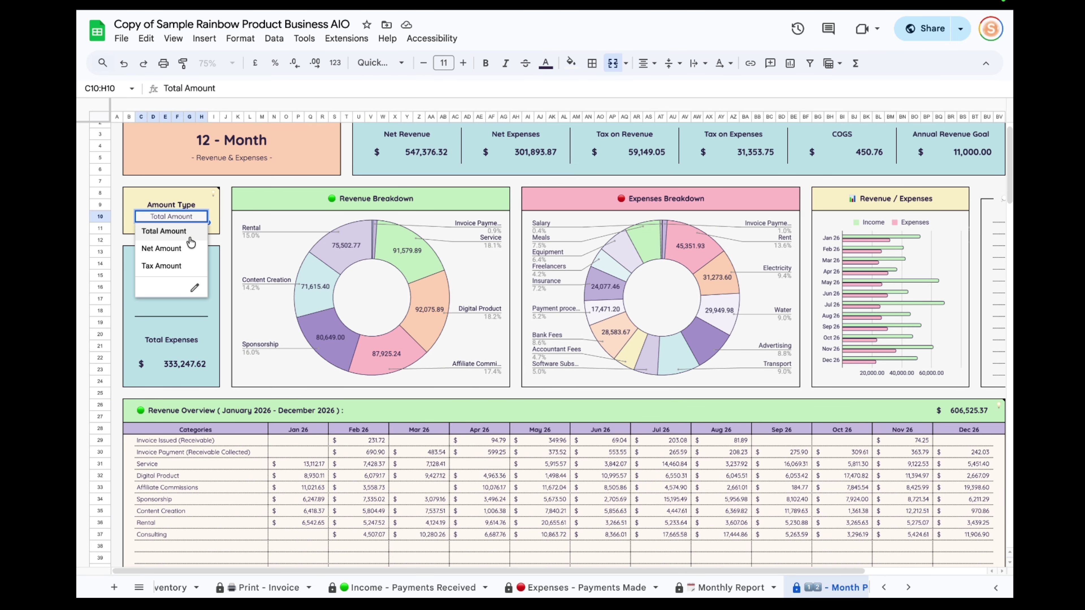
pyautogui.click(226, 247)
# Step: Examine the yearly revenue and expense overviews, monthly profit performance, in and out trends, and inventory movement tables
pyautogui.scroll(-20, 269, 369)
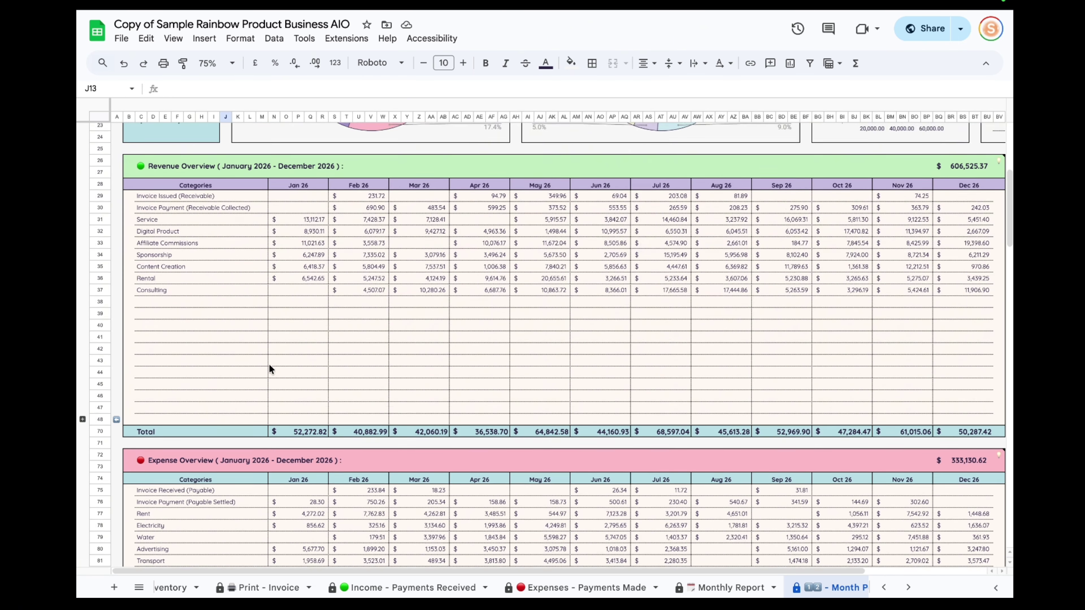
pyautogui.scroll(-1, 378, 351)
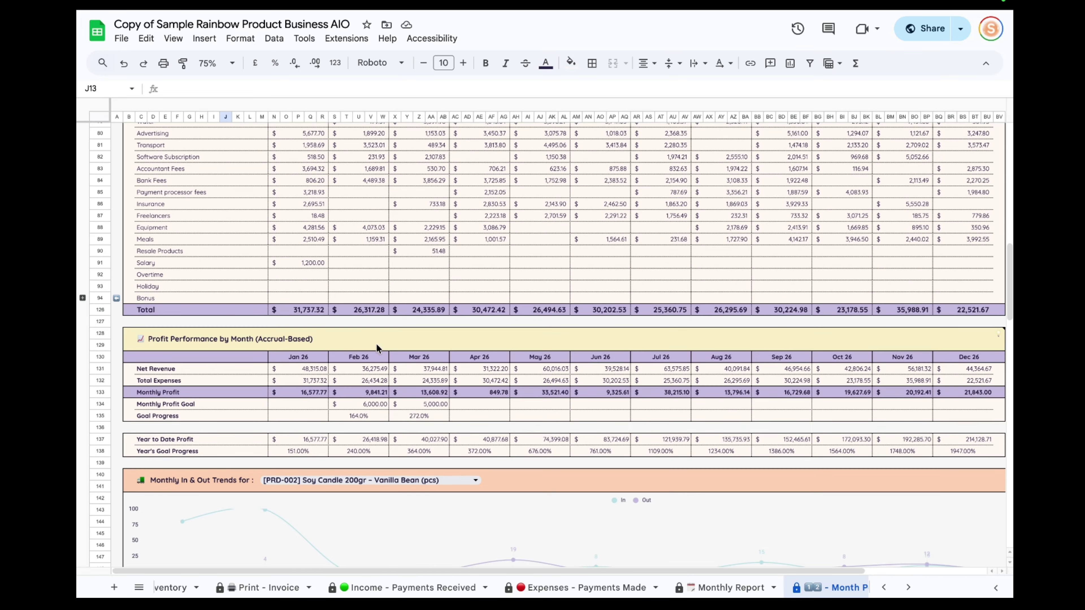
pyautogui.scroll(-3, 264, 325)
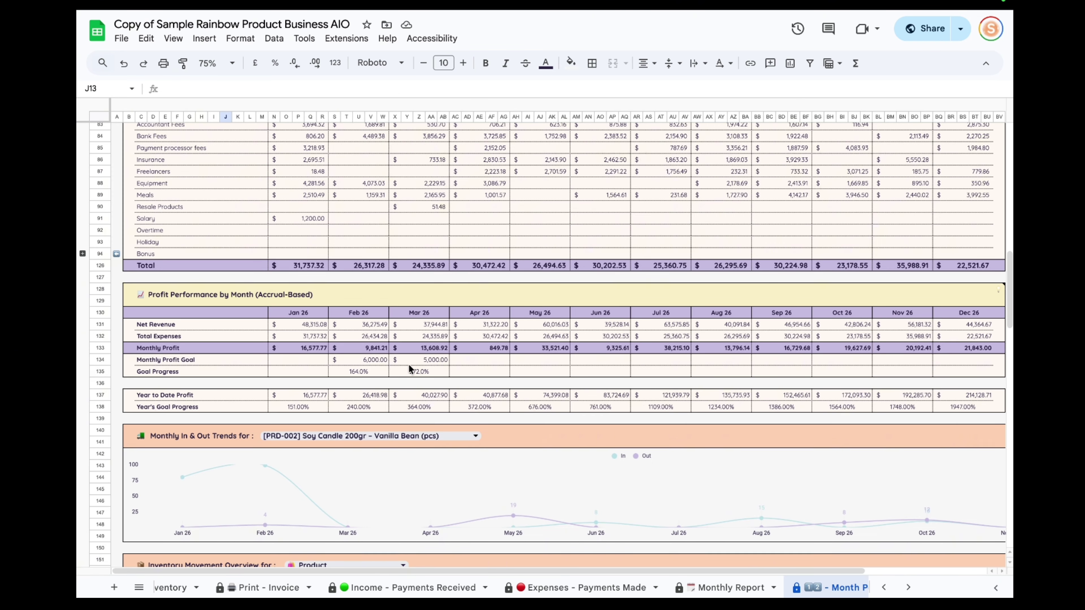
pyautogui.scroll(-5, 411, 371)
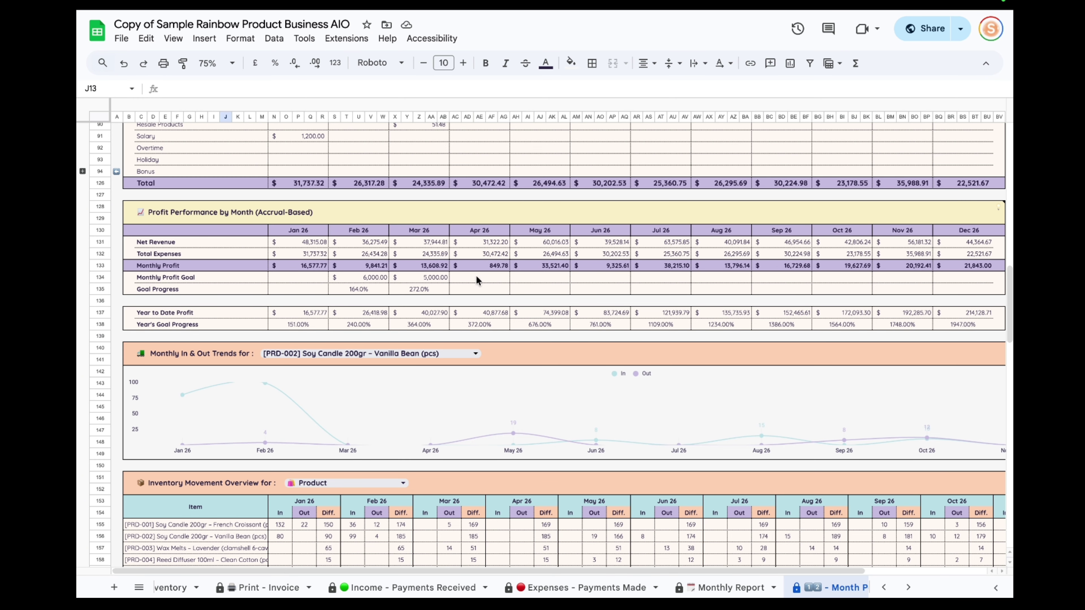
pyautogui.scroll(-5, 660, 295)
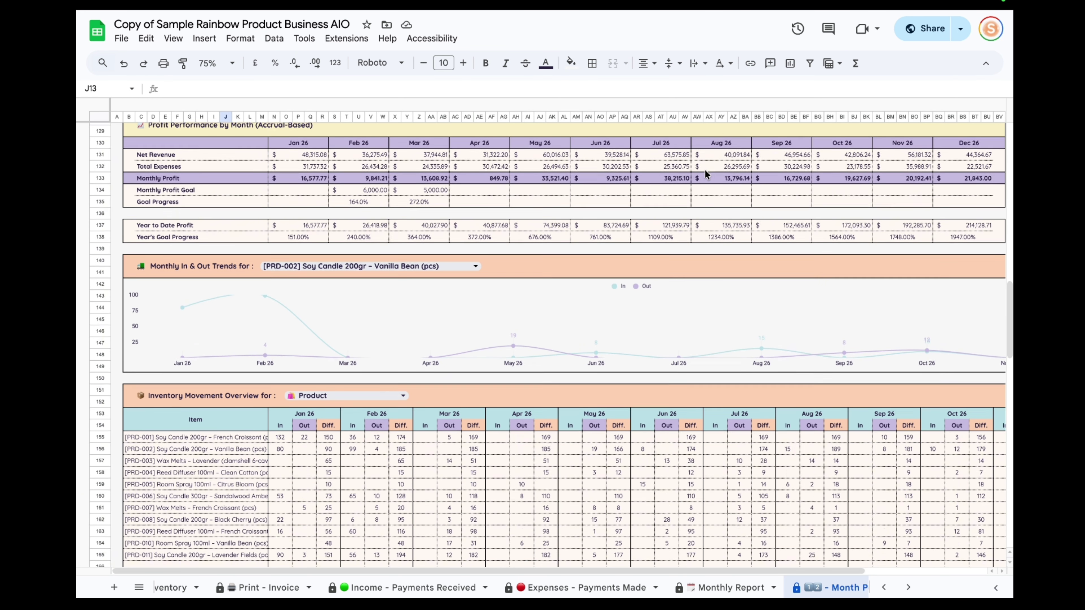
pyautogui.scroll(-3, 705, 170)
pyautogui.scroll(-2, 504, 346)
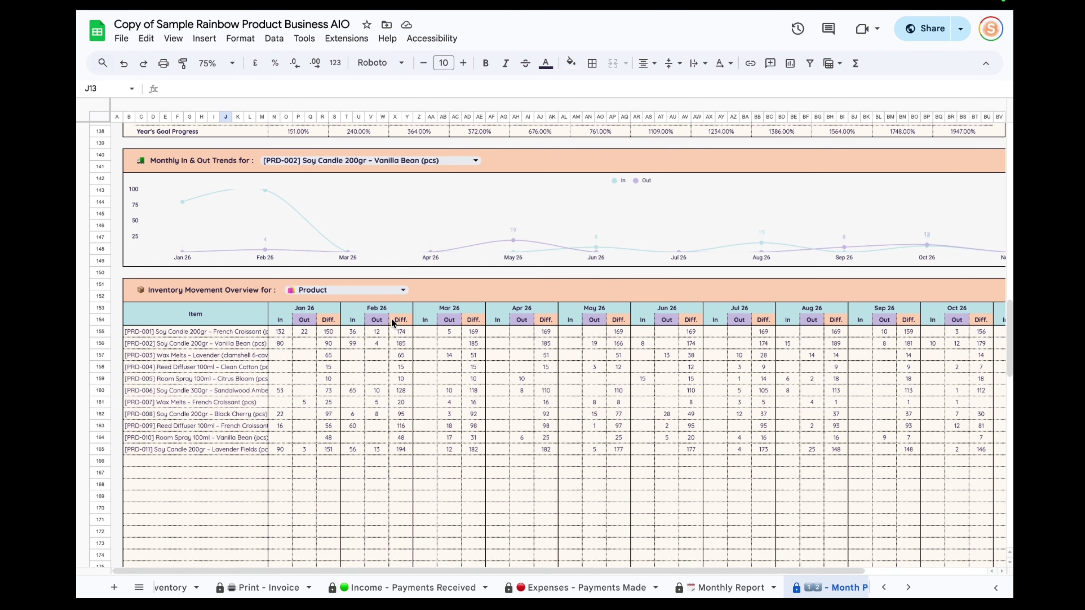
# Step: Switch the Inventory Movement Overview to Material and Packaging, and return it to Product
pyautogui.click(401, 292)
pyautogui.click(312, 314)
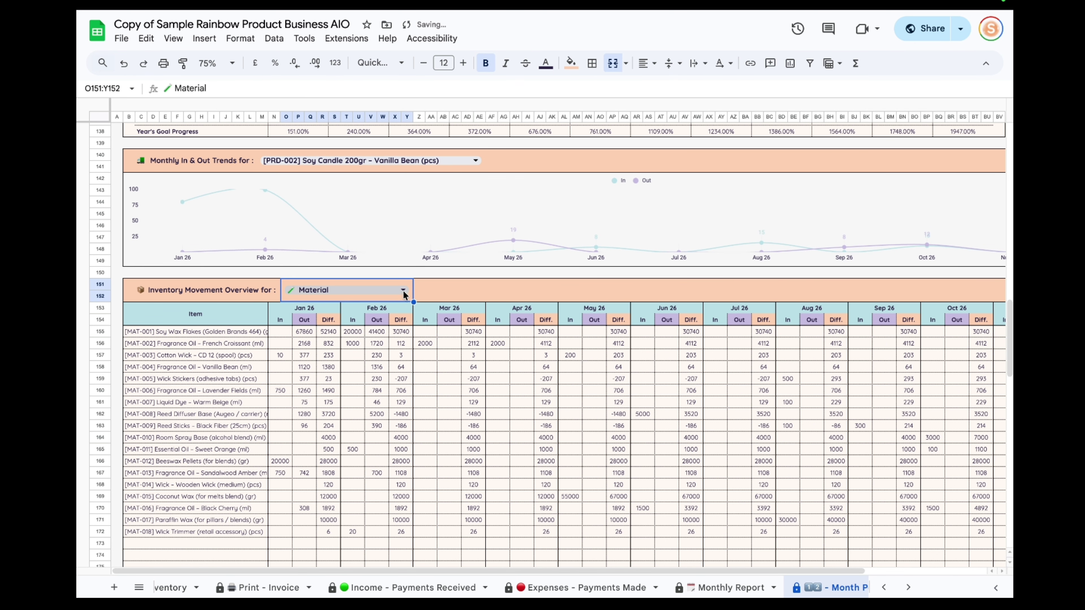
pyautogui.click(403, 291)
pyautogui.click(317, 333)
pyautogui.click(403, 292)
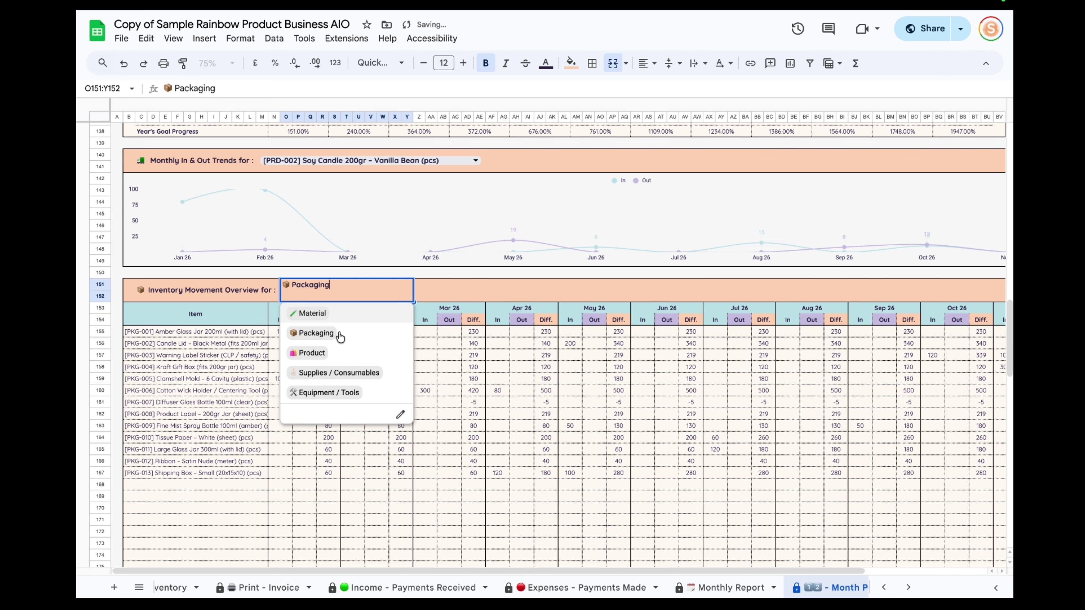
pyautogui.click(327, 353)
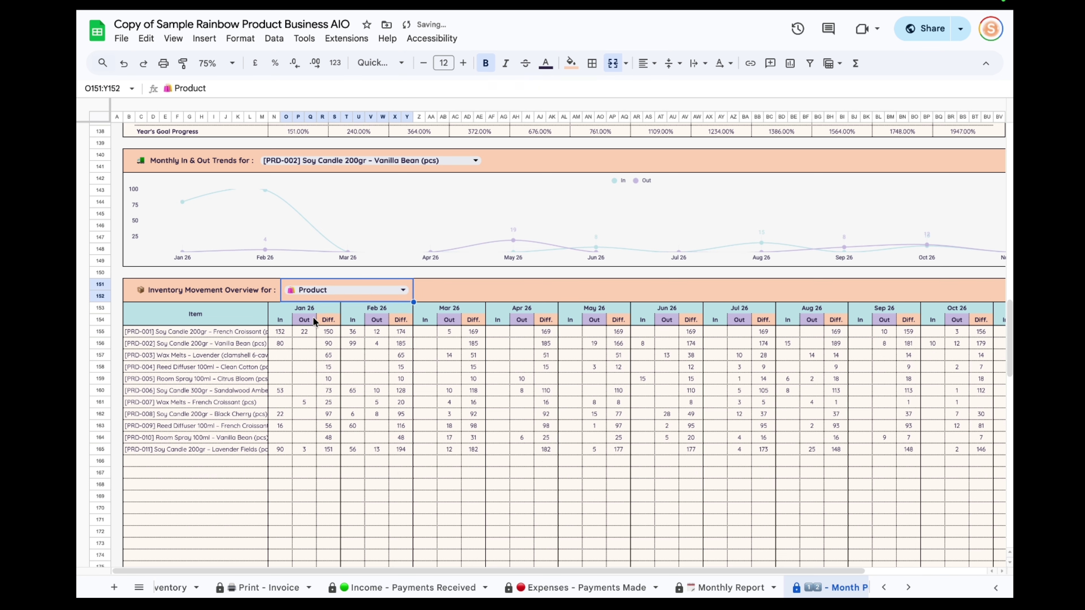
# Step: Check the January and February In, Out and Diff. cells for Soy Candle 200gr – French Croissant in the inventory movement table
pyautogui.click(283, 333)
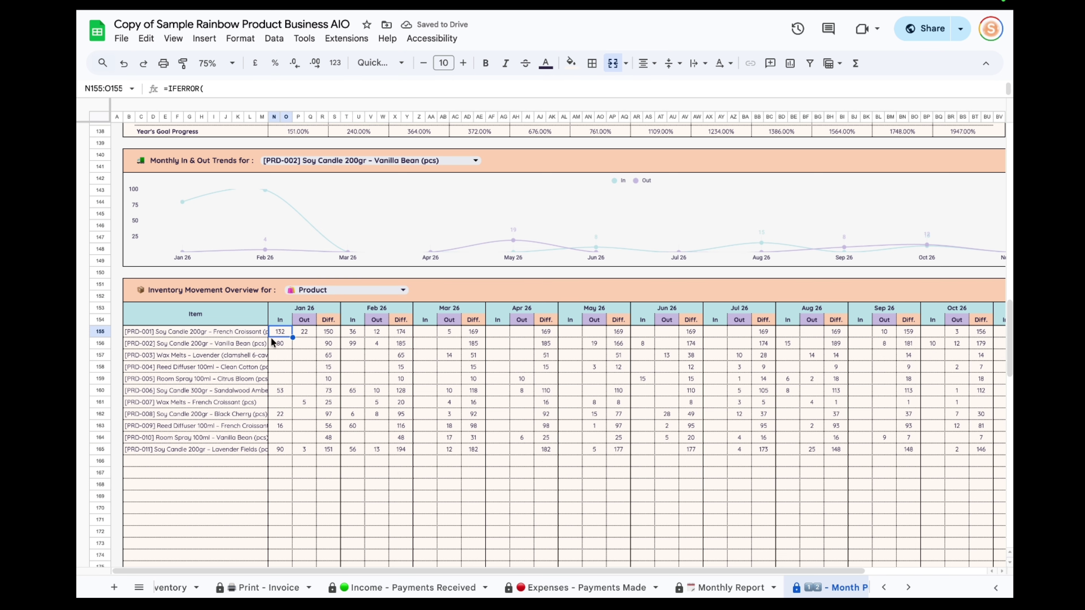
pyautogui.click(301, 338)
pyautogui.click(330, 337)
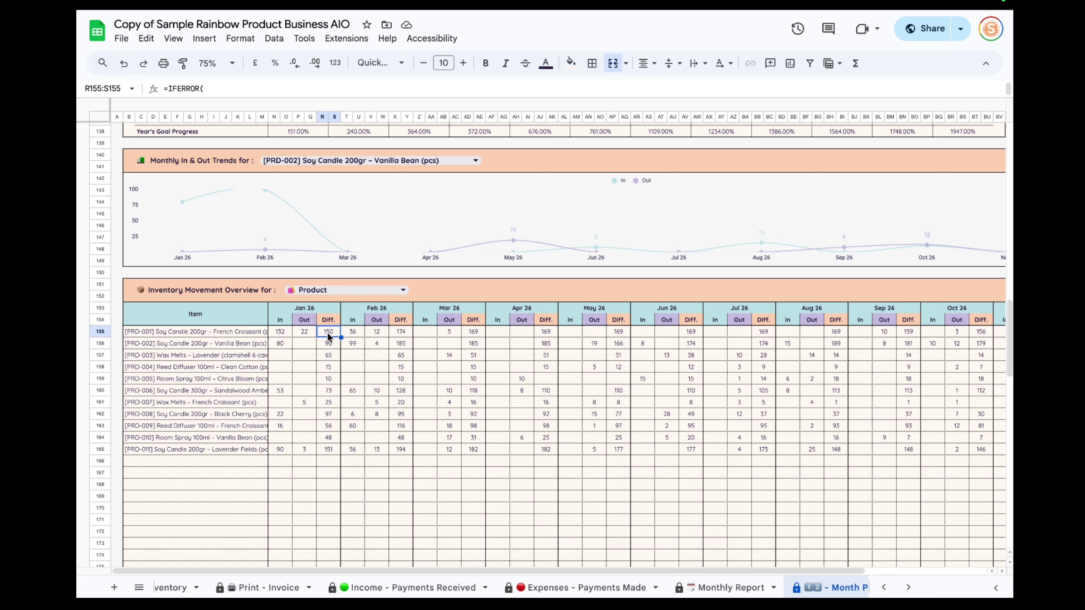
pyautogui.click(351, 336)
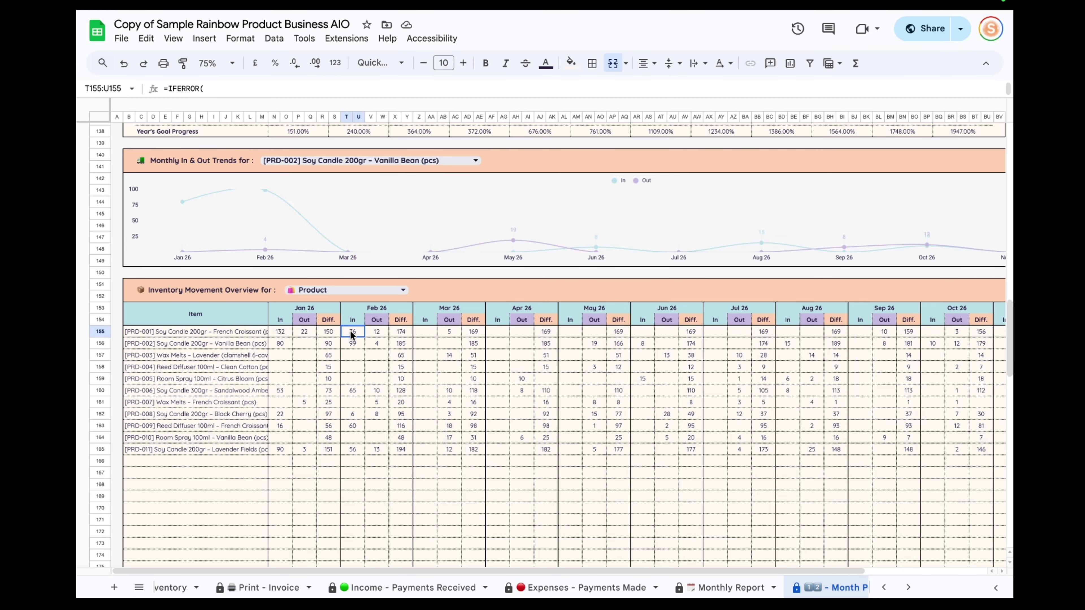
pyautogui.click(376, 335)
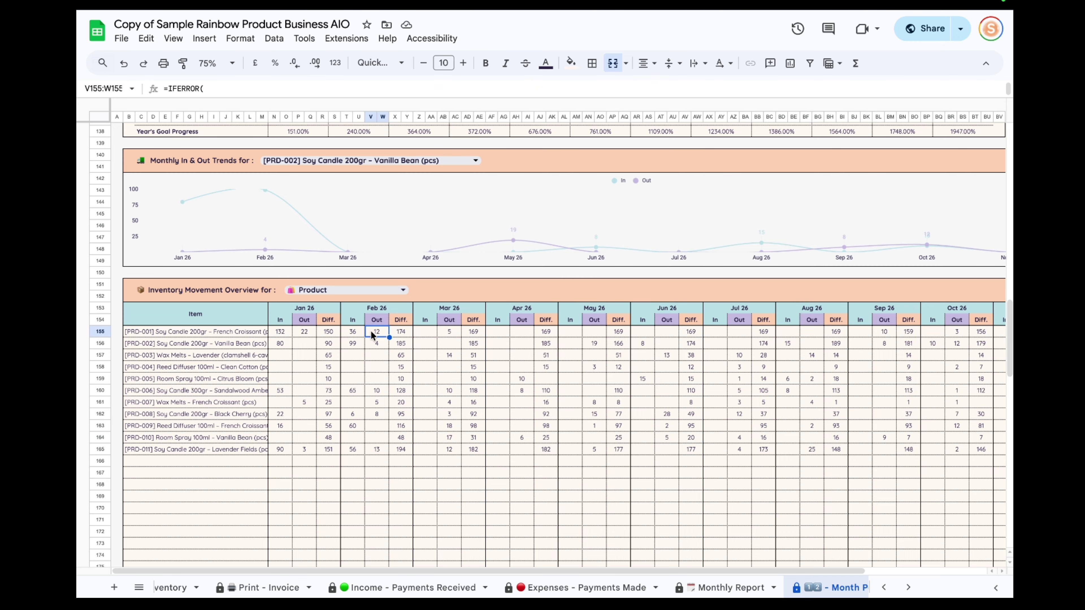
pyautogui.click(402, 335)
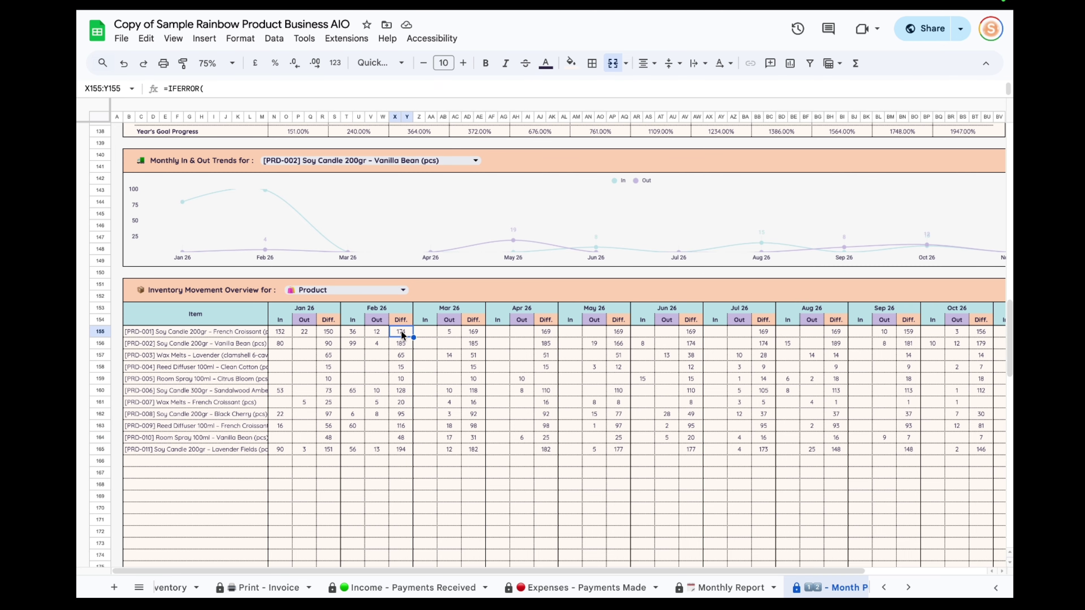
pyautogui.click(332, 336)
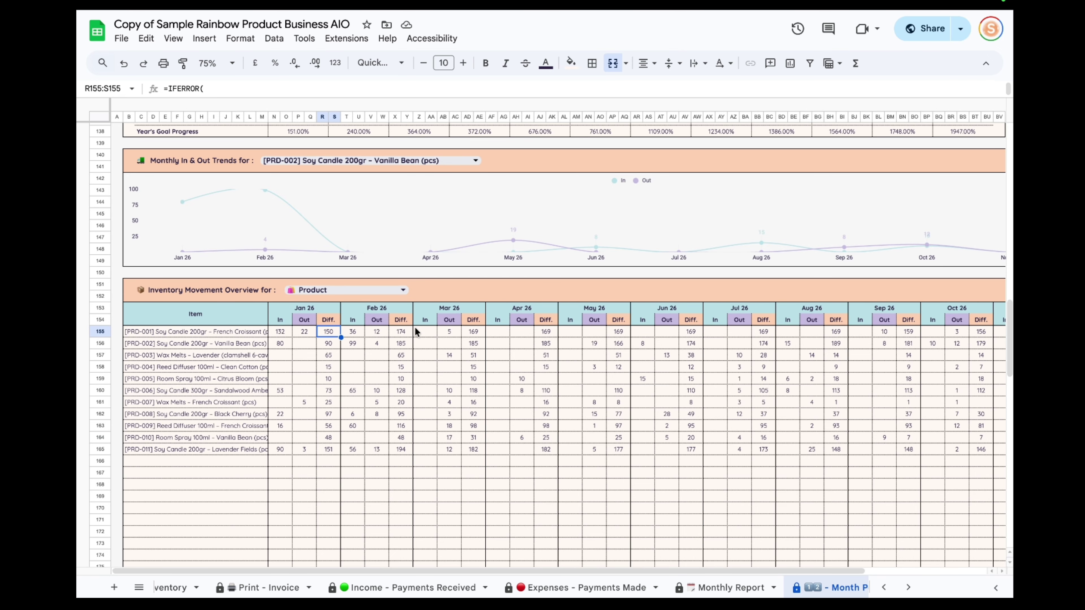
# Step: Open the Custom View sheet and check the From and To dates of Period 1 under Period Selection
pyautogui.scroll(8, 462, 354)
pyautogui.scroll(6, 461, 351)
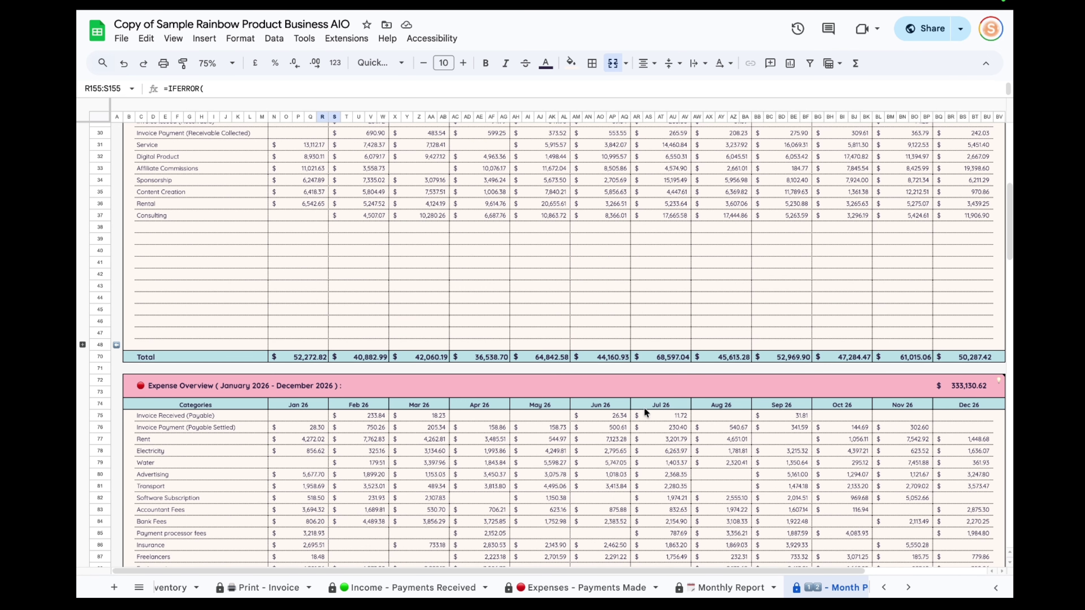
pyautogui.hscroll(5, 671, 586)
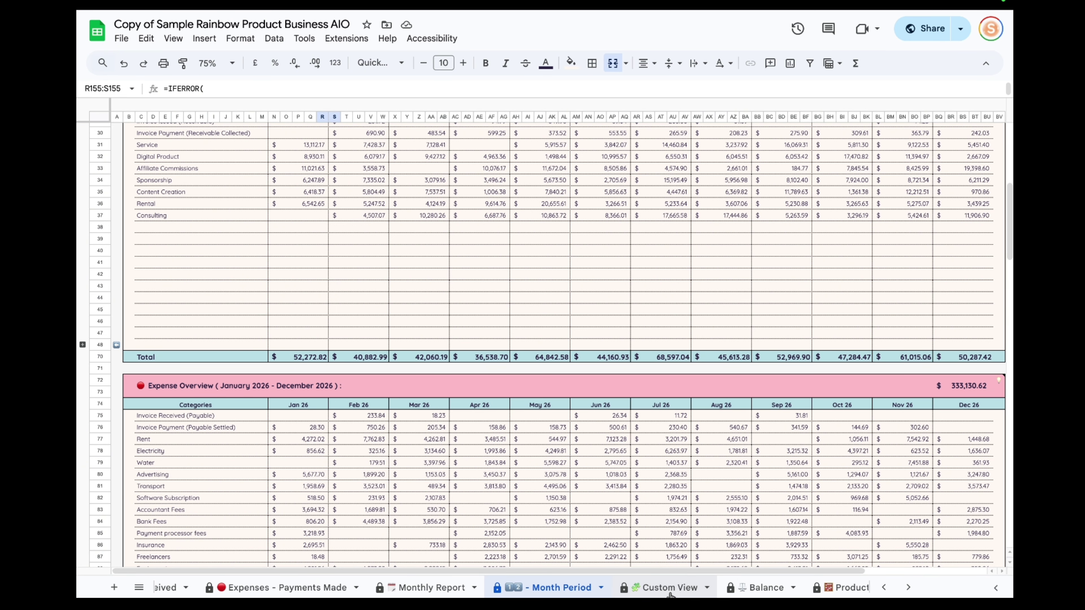
pyautogui.click(671, 586)
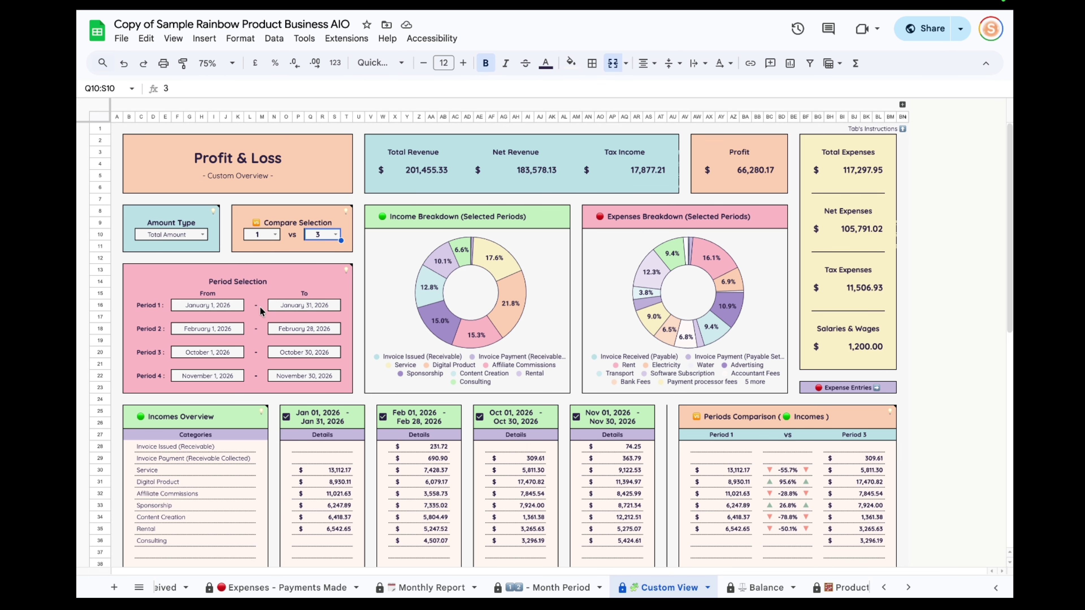
pyautogui.click(203, 305)
pyautogui.click(310, 309)
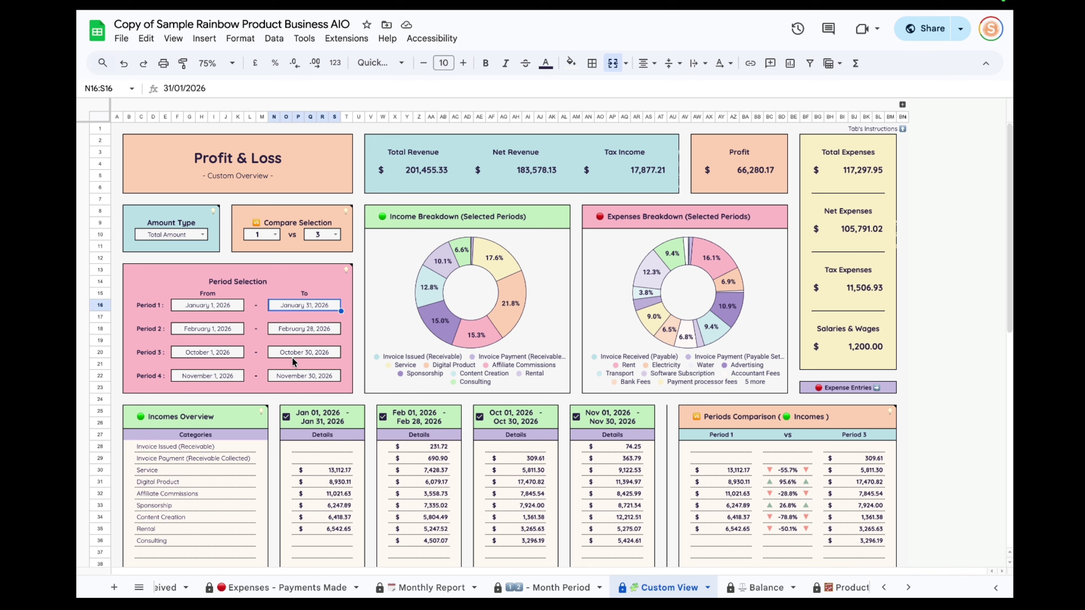
# Step: Set the Compare Selection to period 3 versus period 4 and look over the income and expense Periods Comparison tables
pyautogui.scroll(-1, 372, 305)
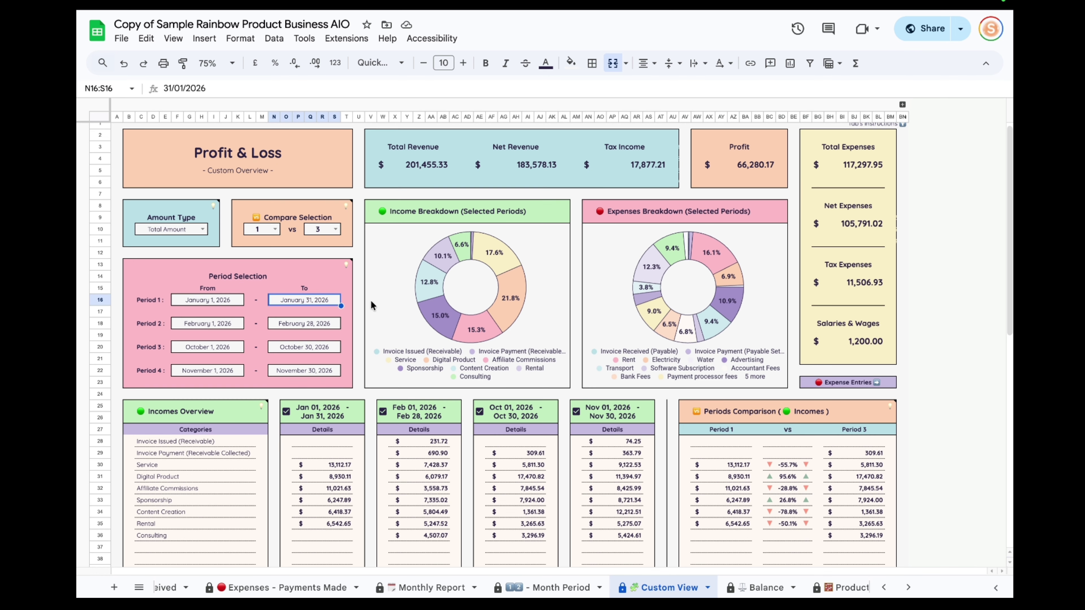
pyautogui.click(260, 233)
pyautogui.click(274, 229)
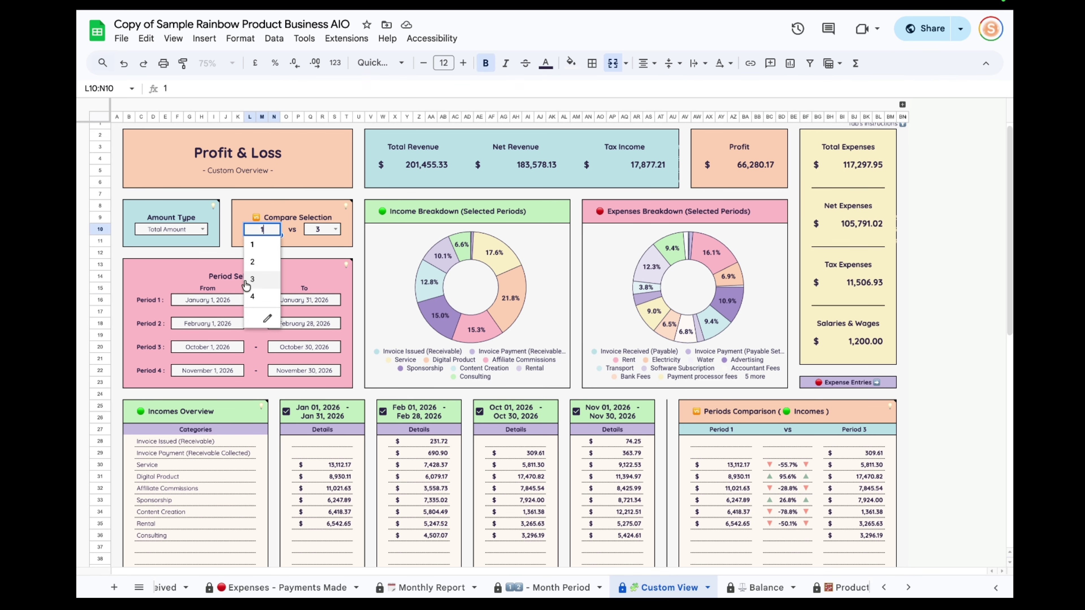
pyautogui.click(256, 287)
pyautogui.click(335, 229)
pyautogui.click(323, 301)
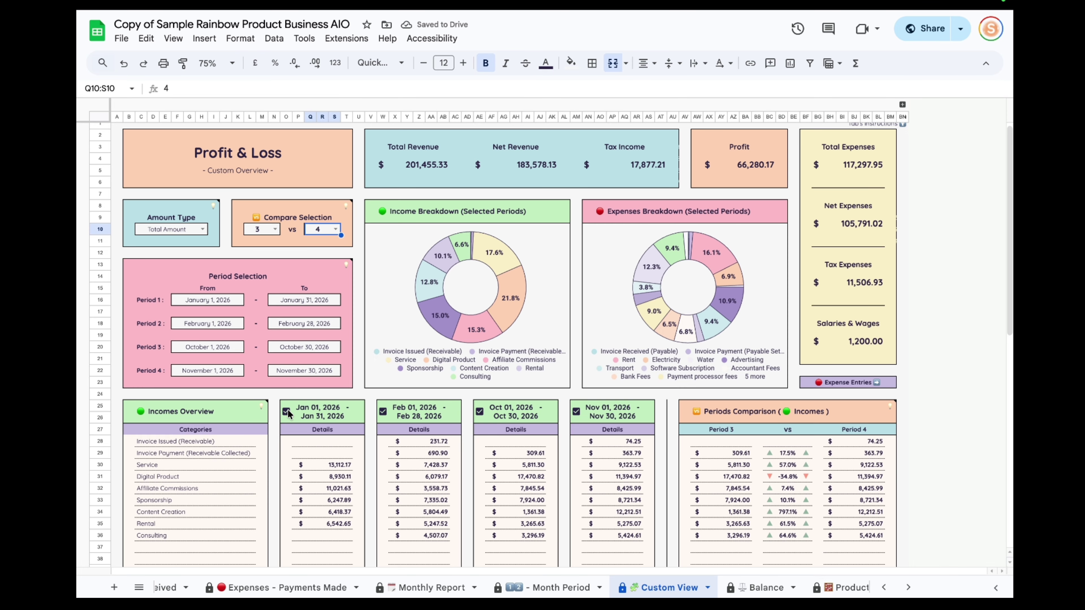
pyautogui.scroll(-5, 285, 410)
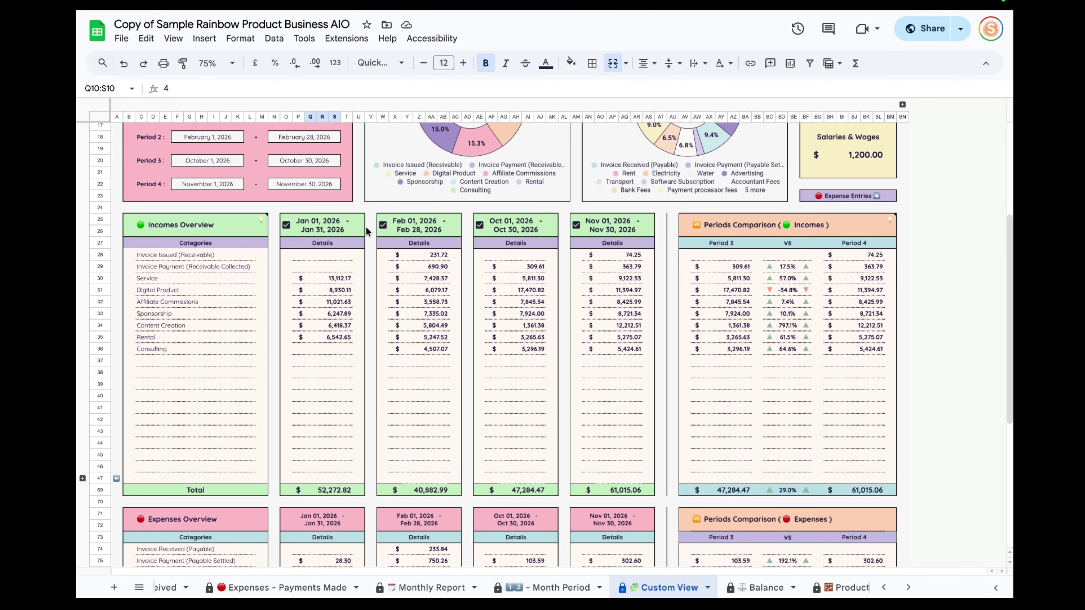
pyautogui.scroll(5, 611, 231)
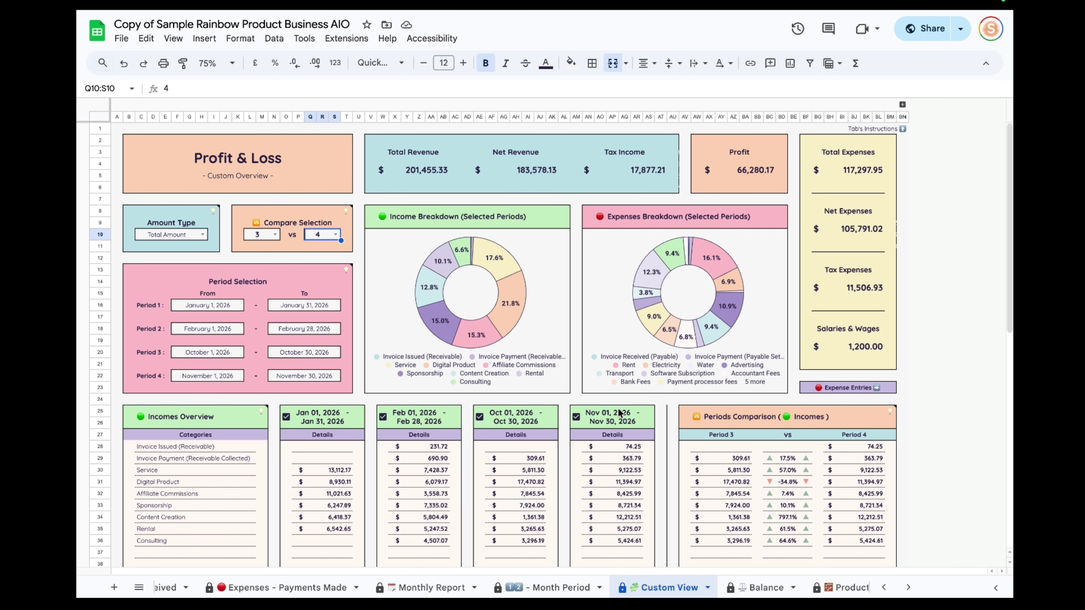
# Step: Exclude the November, October and February periods from the Profit & Loss totals, and include all three again
pyautogui.click(577, 418)
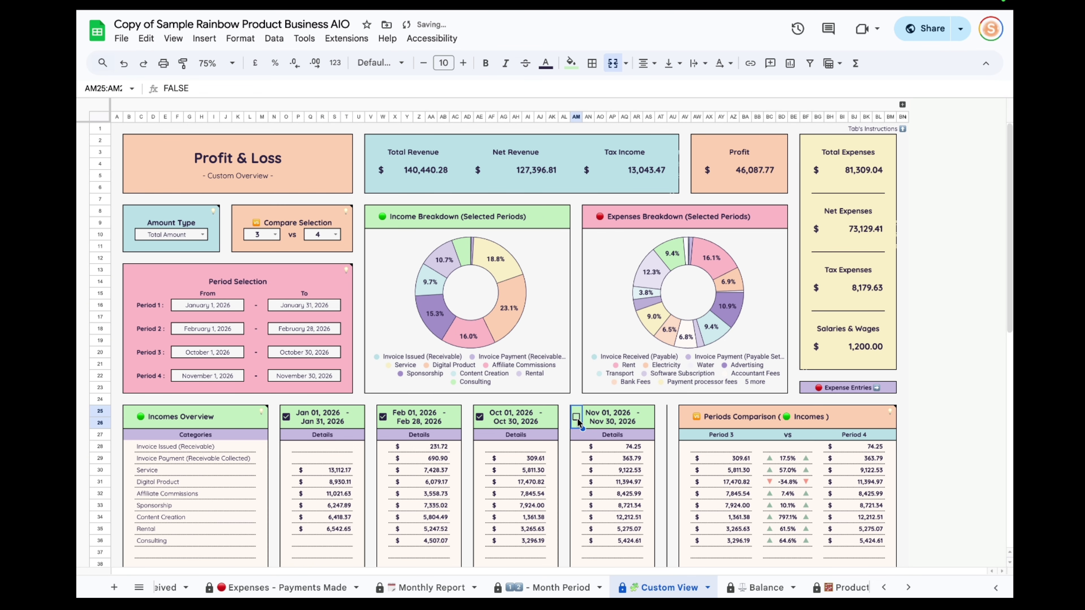
pyautogui.click(480, 418)
pyautogui.click(383, 418)
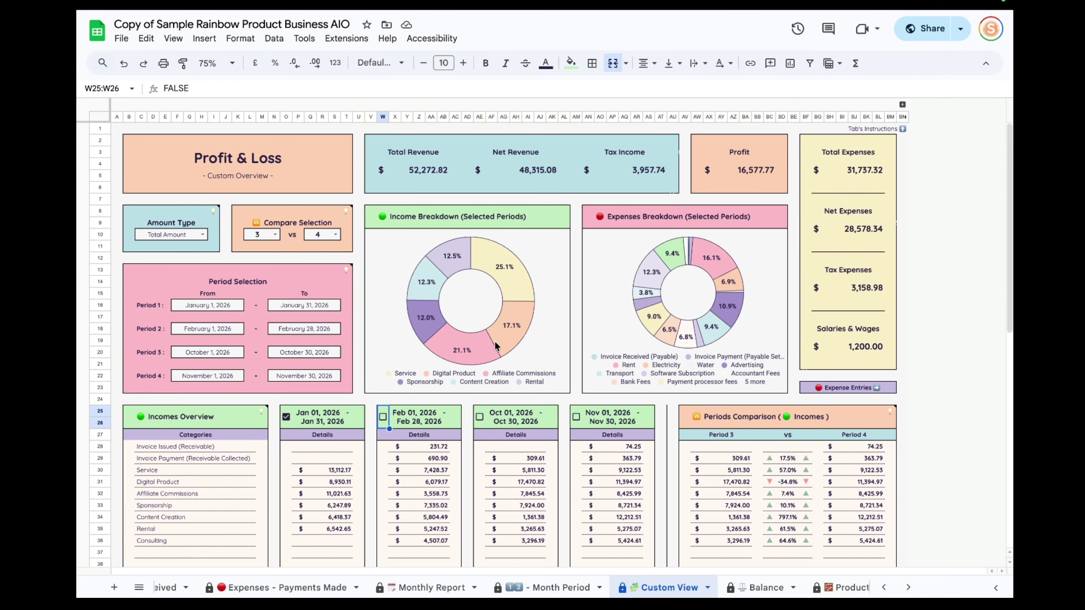
pyautogui.click(382, 416)
pyautogui.click(479, 417)
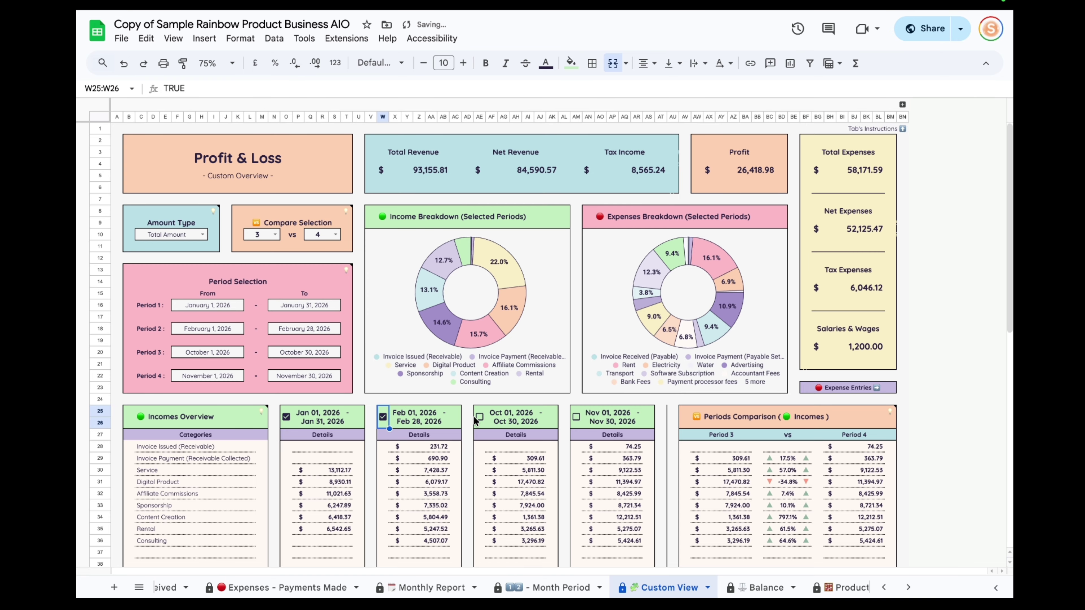
pyautogui.click(576, 417)
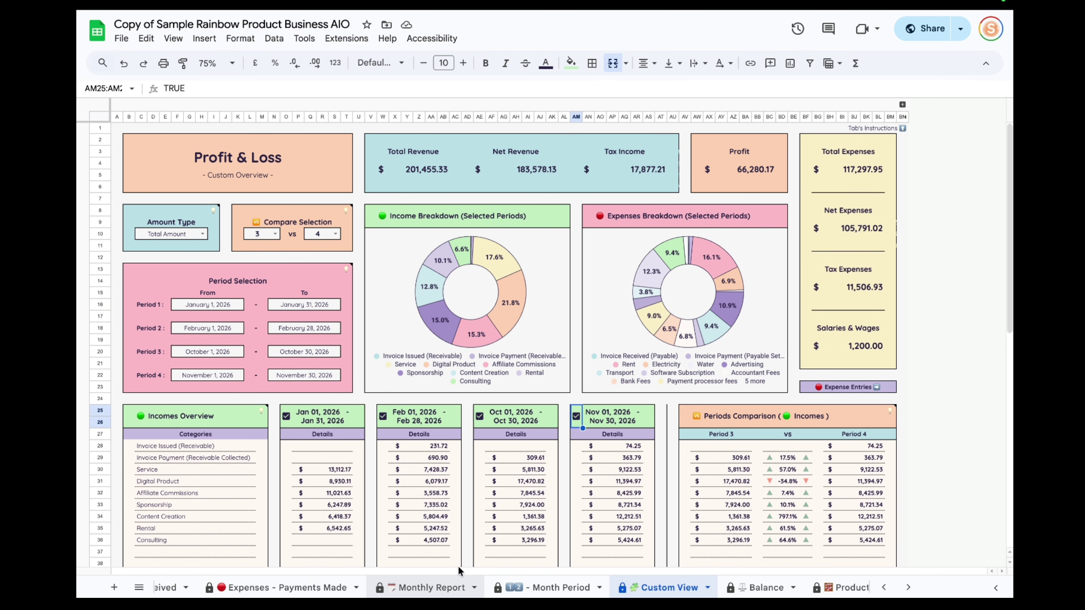
# Step: Open the Balance sheet and set the start of the Date Range to 01/01/2020
pyautogui.click(744, 589)
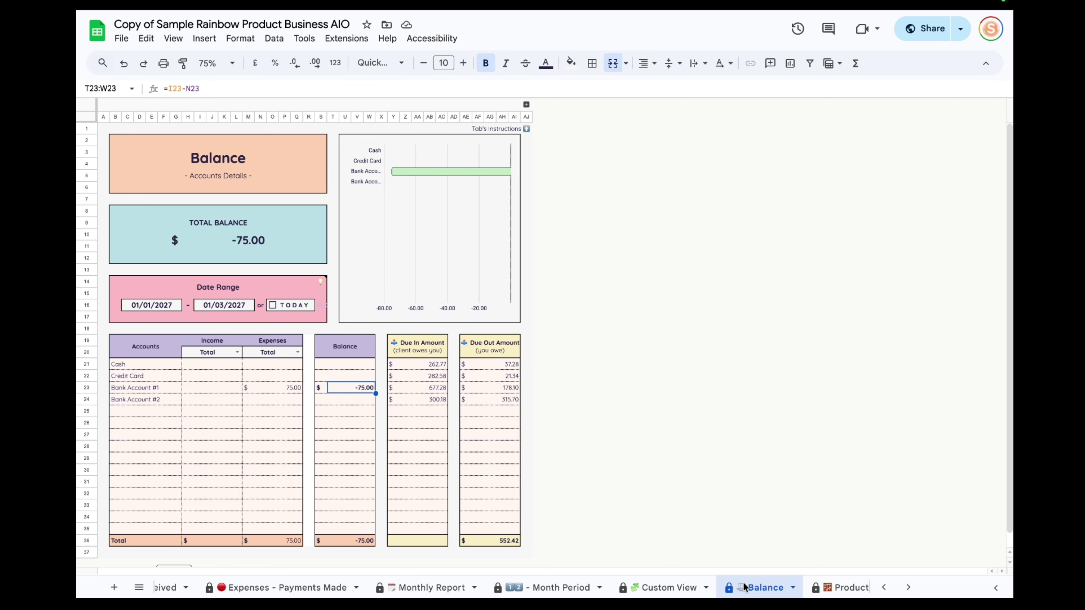
pyautogui.click(160, 301)
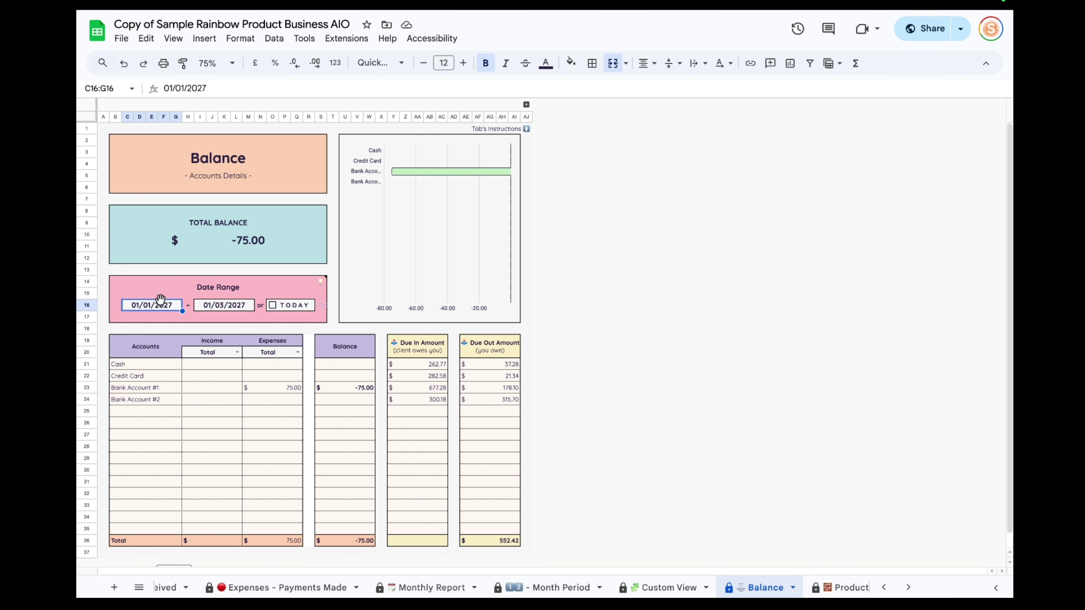
pyautogui.write('01/1')
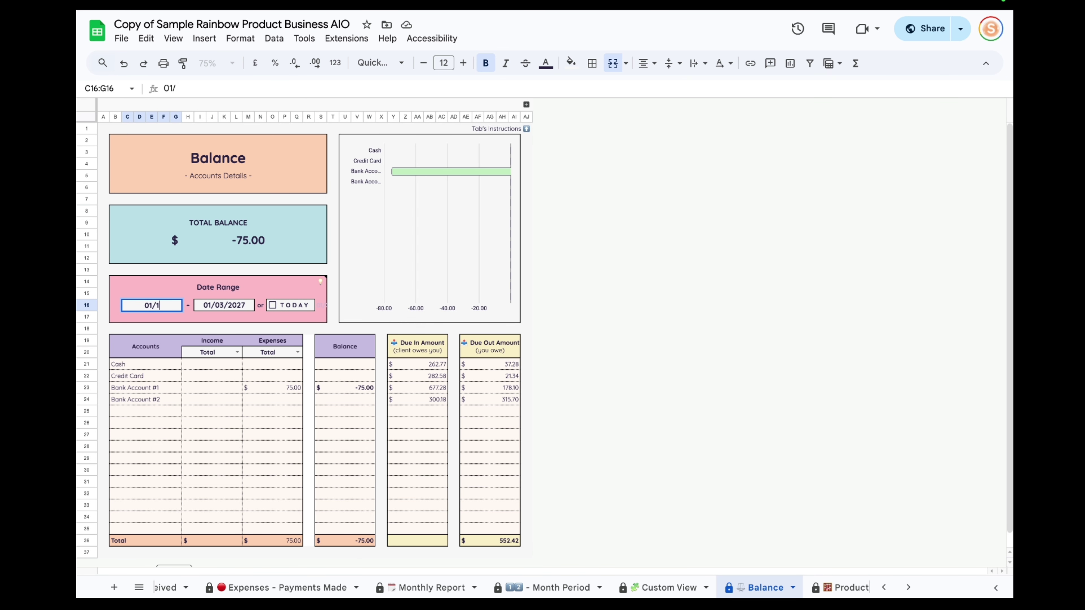
pyautogui.write('/2020')
pyautogui.press('Return')
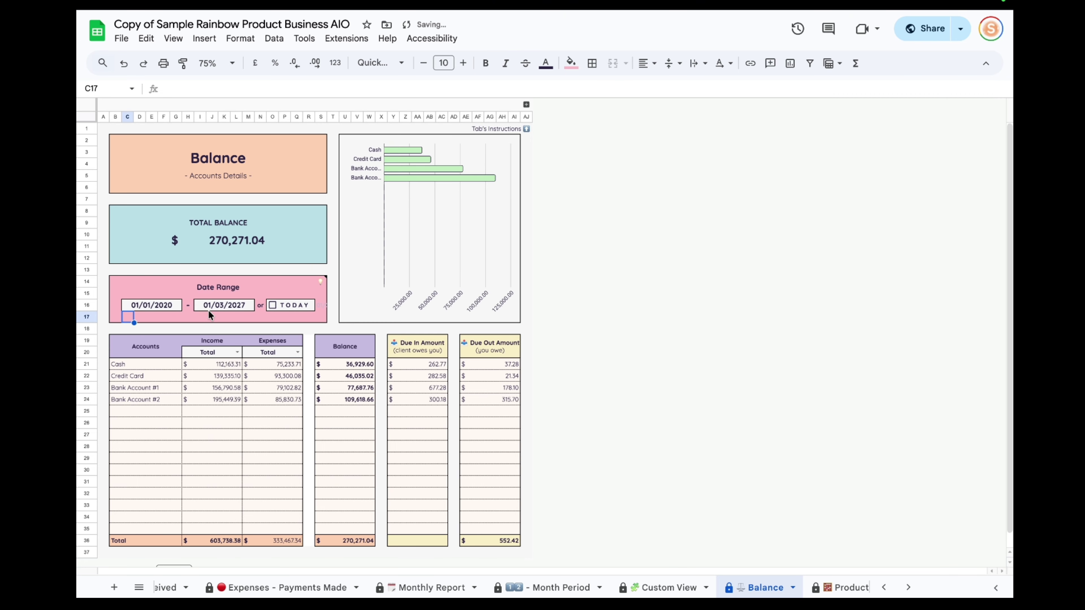
# Step: Turn the Date Range's TODAY option on and back off, and set the end date to 31/01/2026
pyautogui.click(211, 307)
pyautogui.click(272, 305)
pyautogui.press('Left')
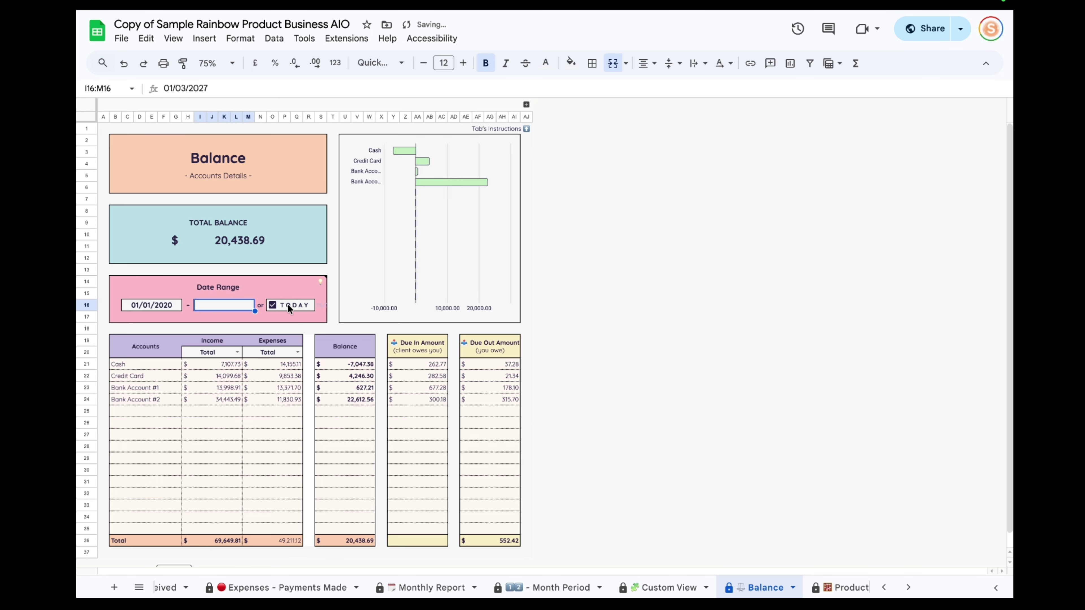
pyautogui.click(274, 304)
pyautogui.write('31/')
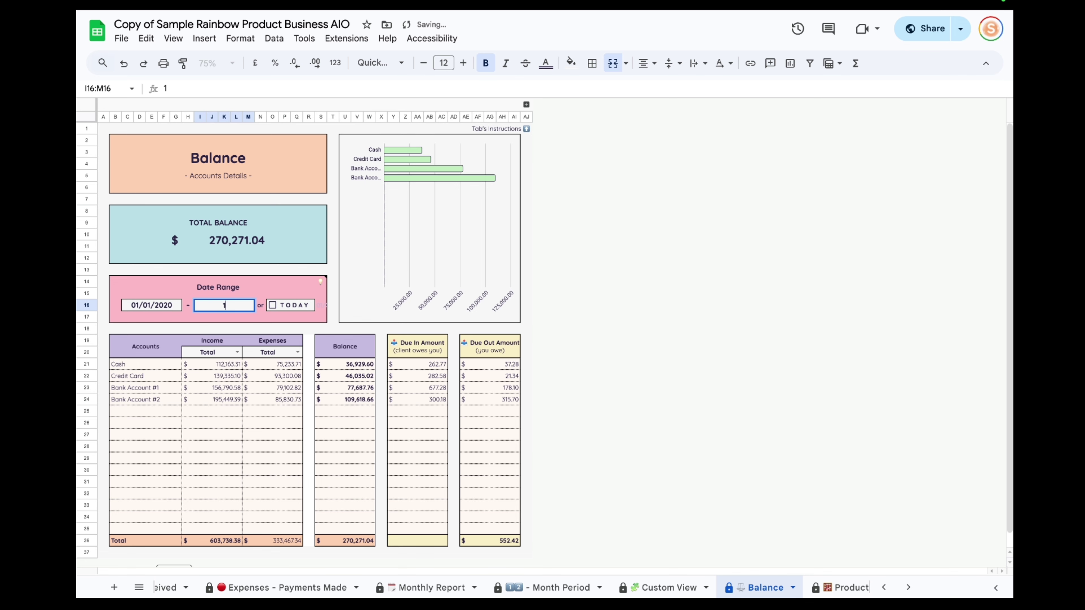
pyautogui.write('01/2026')
pyautogui.press('Return')
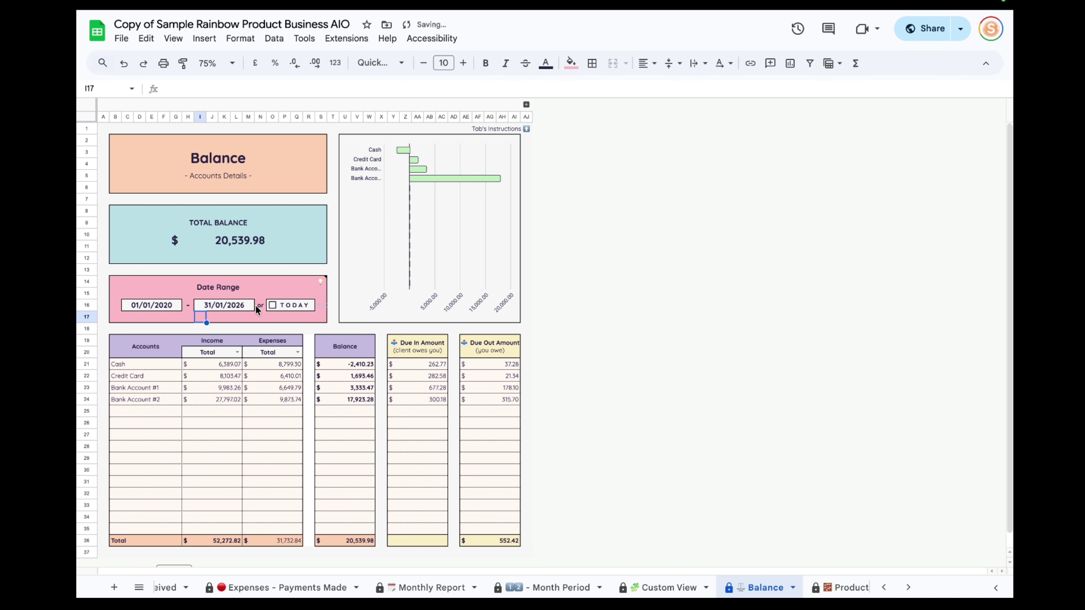
# Step: Switch the balance to the TODAY option, check the start date cell, and turn TODAY off again
pyautogui.click(272, 305)
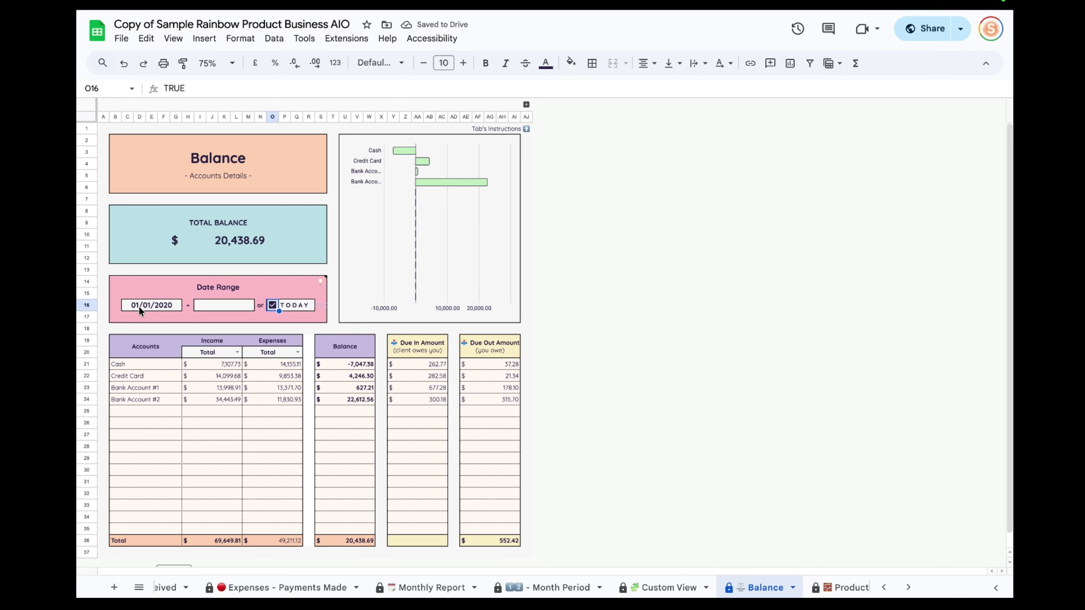
pyautogui.click(153, 310)
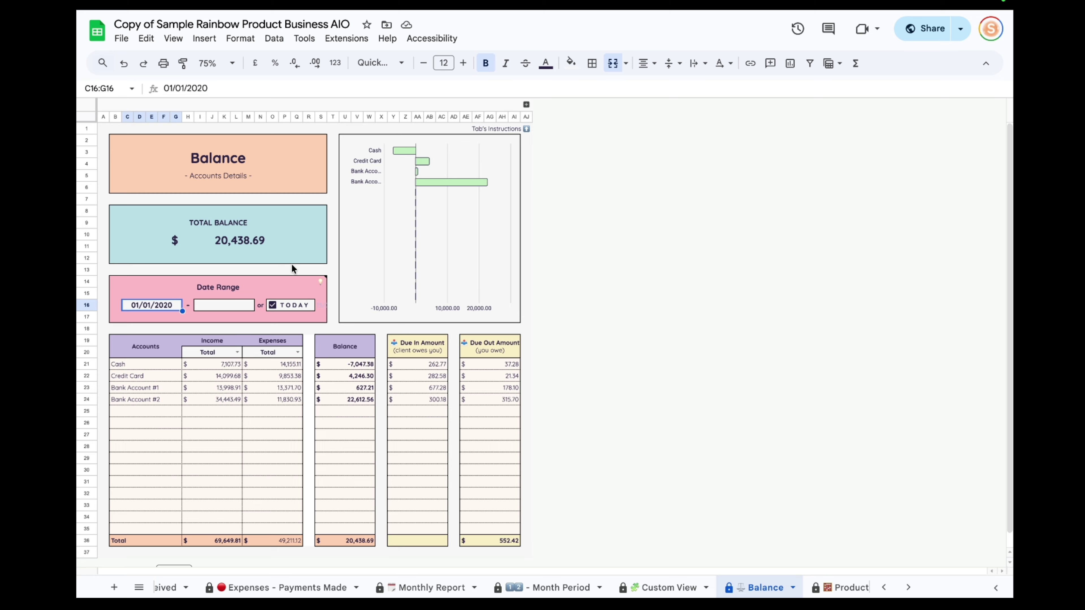
pyautogui.click(274, 304)
pyautogui.doubleClick(207, 302)
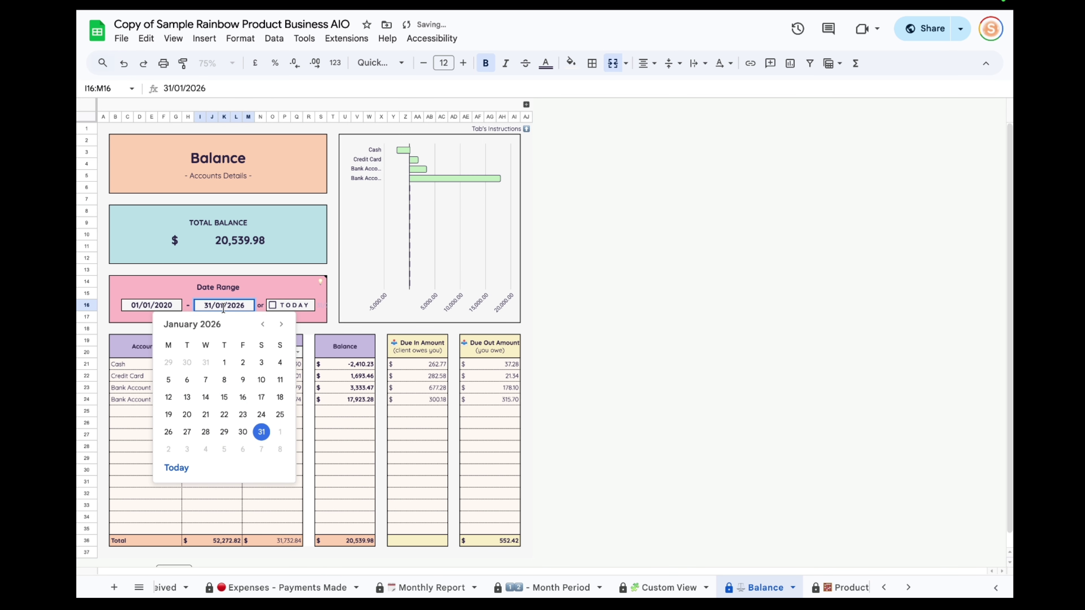
pyautogui.click(208, 304)
pyautogui.press('Return')
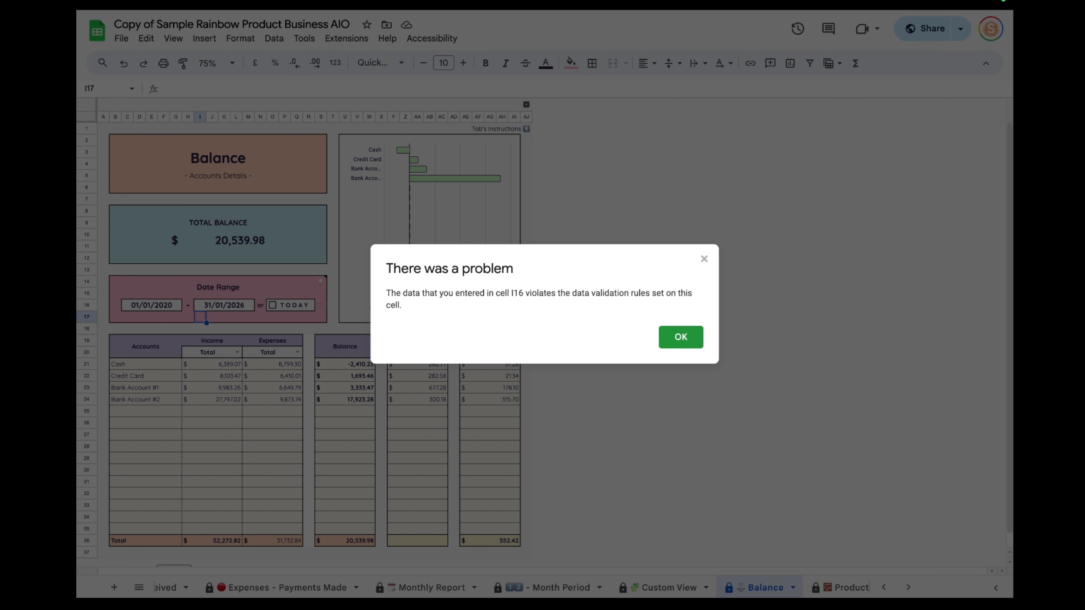
pyautogui.click(670, 344)
# Step: Set the end of the balance's Date Range to 05/01/2026
pyautogui.click(227, 307)
pyautogui.write('5')
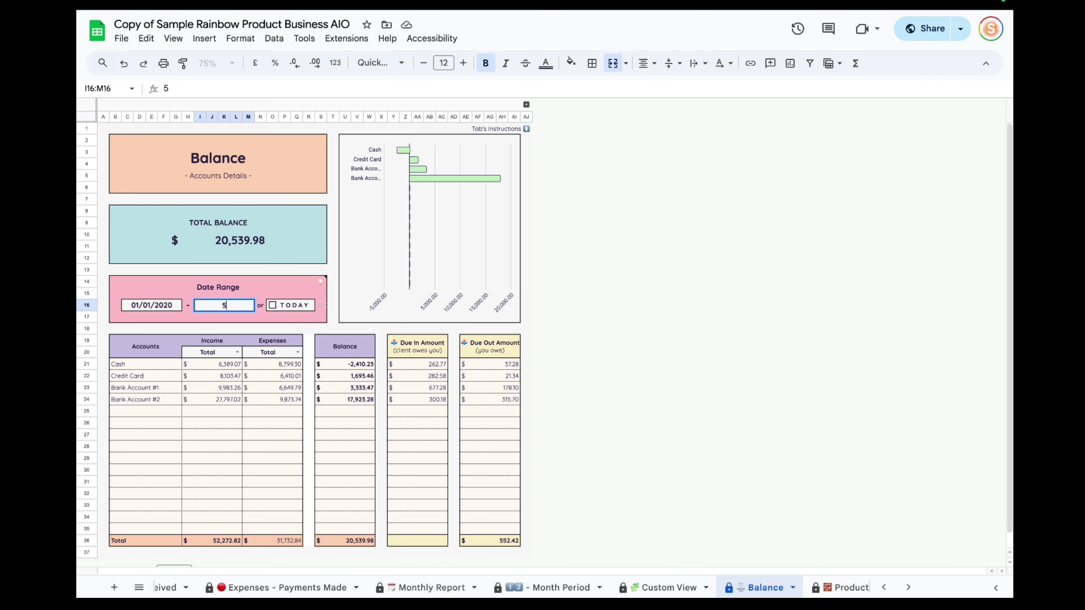
pyautogui.write('/01/2026')
pyautogui.press('Return')
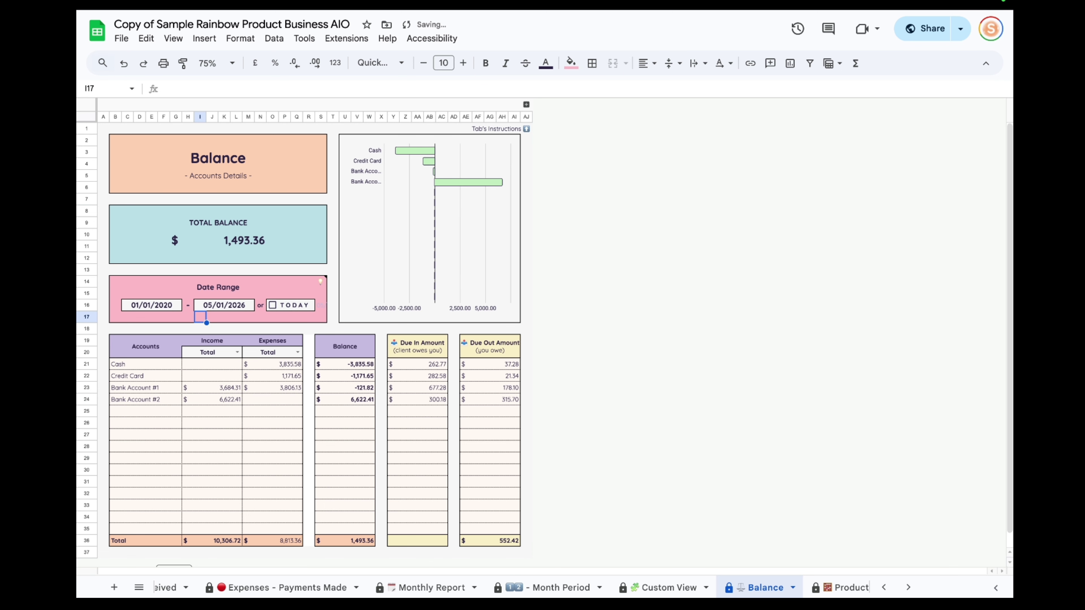